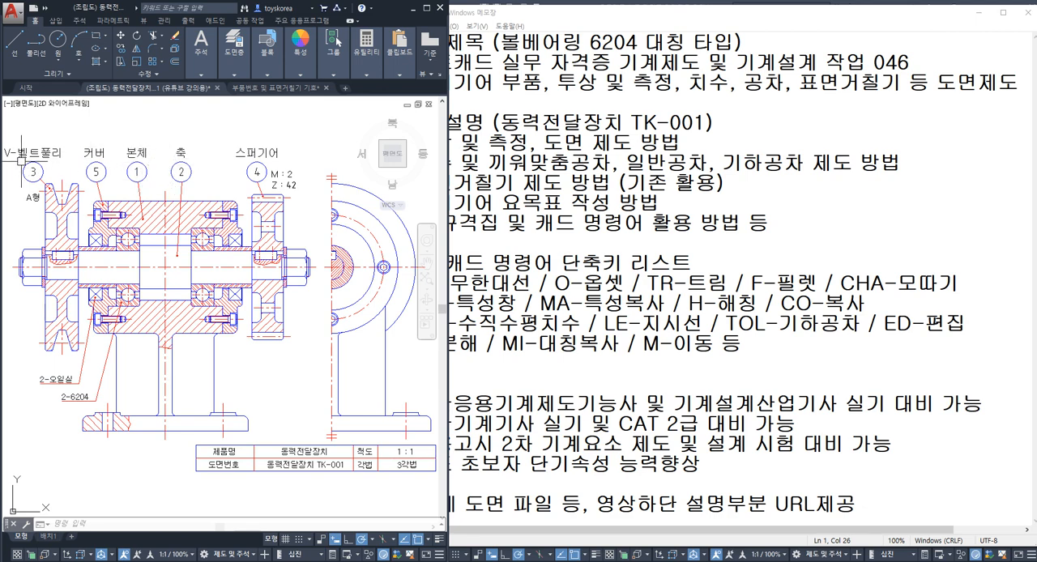
Step: Review the 작업내용 046.txt notes on the spur gear drafting tasks and AutoCAD command shortcuts, then minimize them
scroll(251, 169, "up", 2)
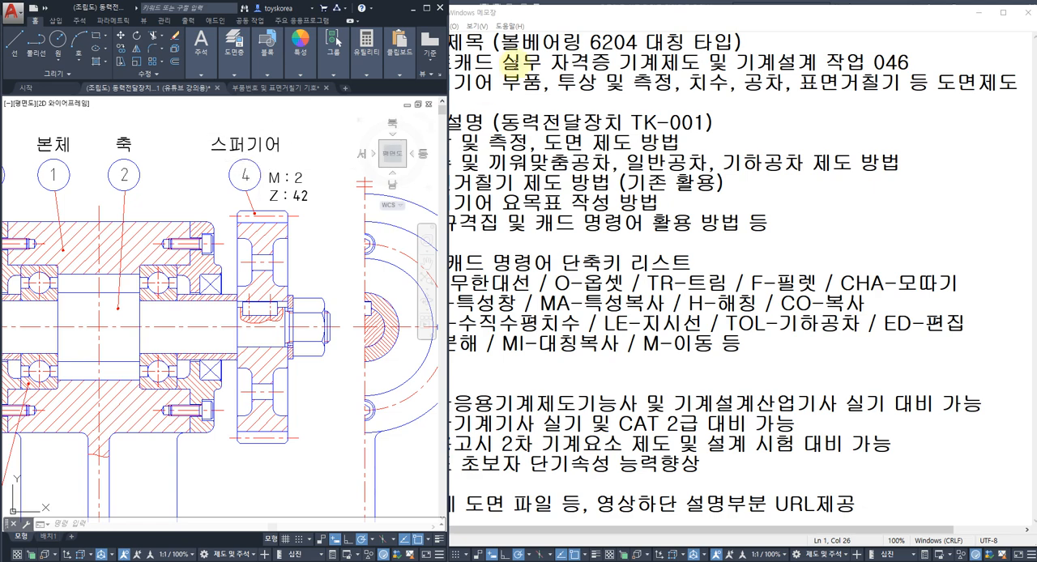
left_click(614, 84)
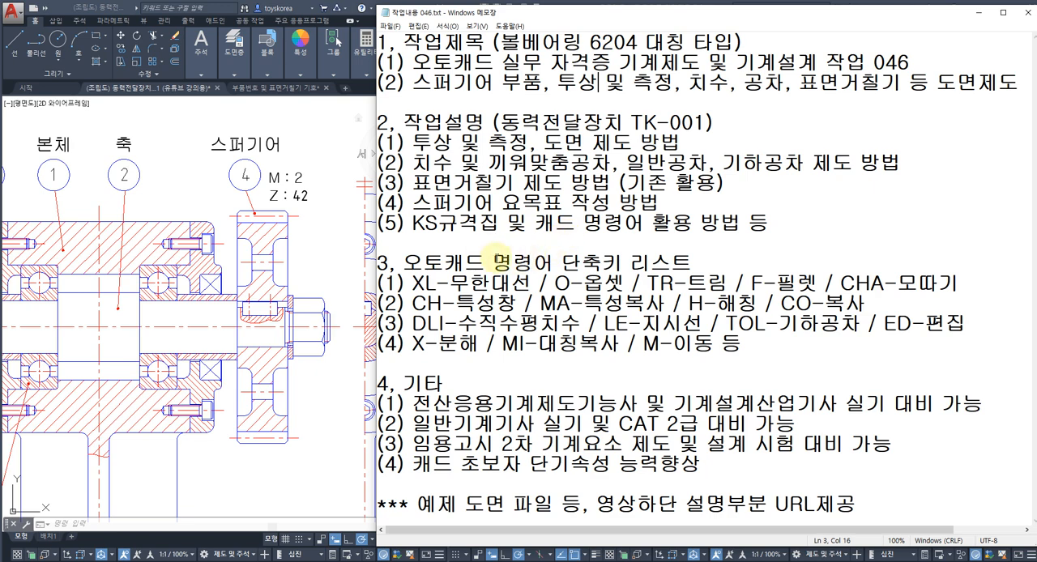
left_click_drag(492, 261, 706, 365)
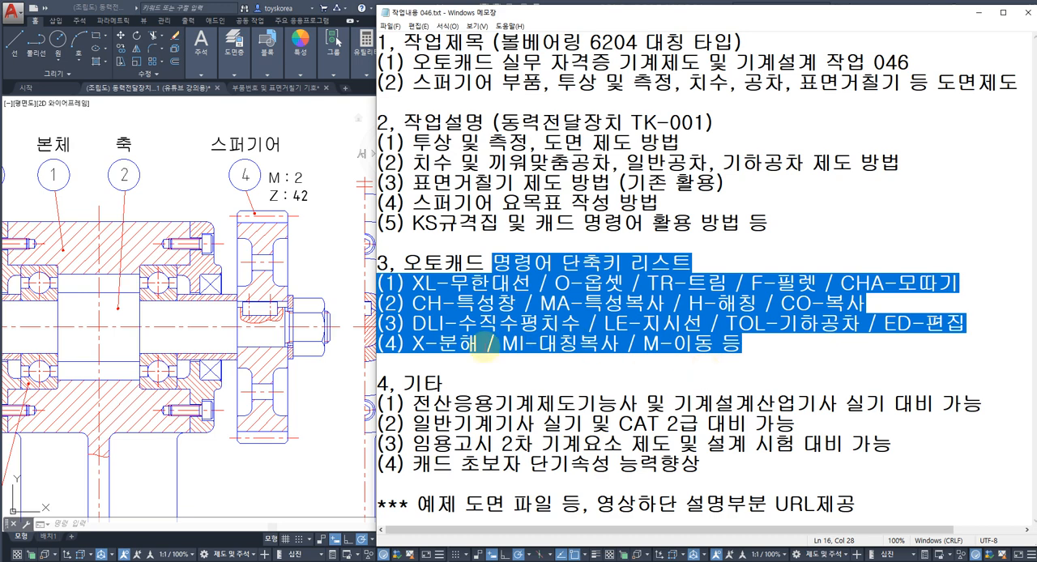
left_click(330, 407)
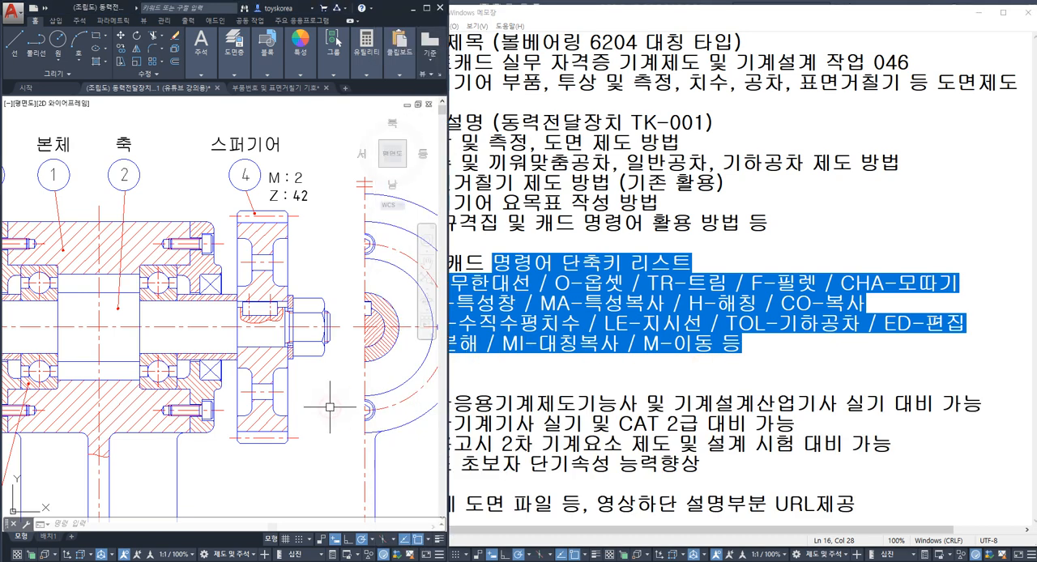
left_click(550, 487)
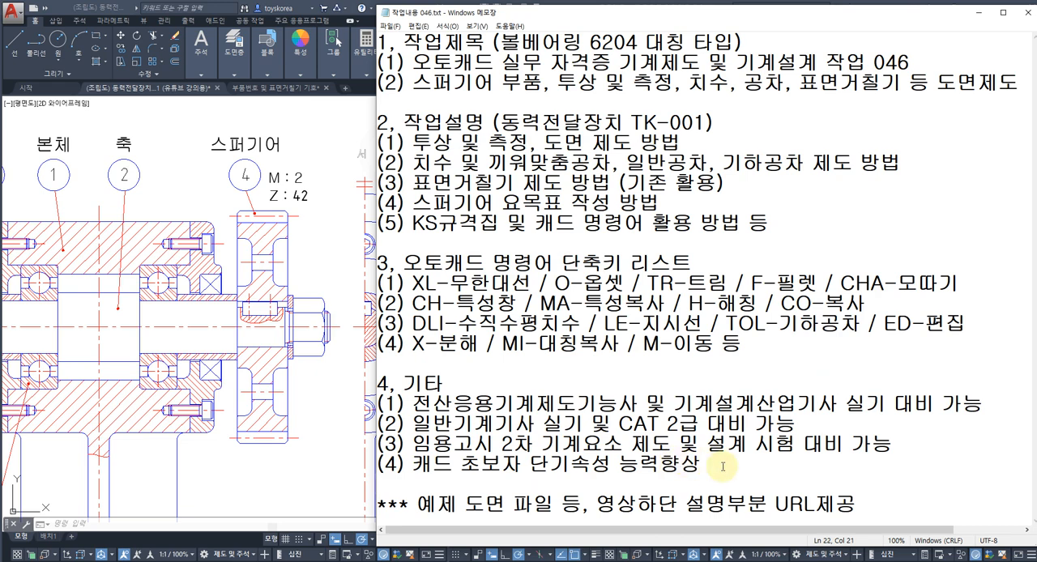
left_click(979, 18)
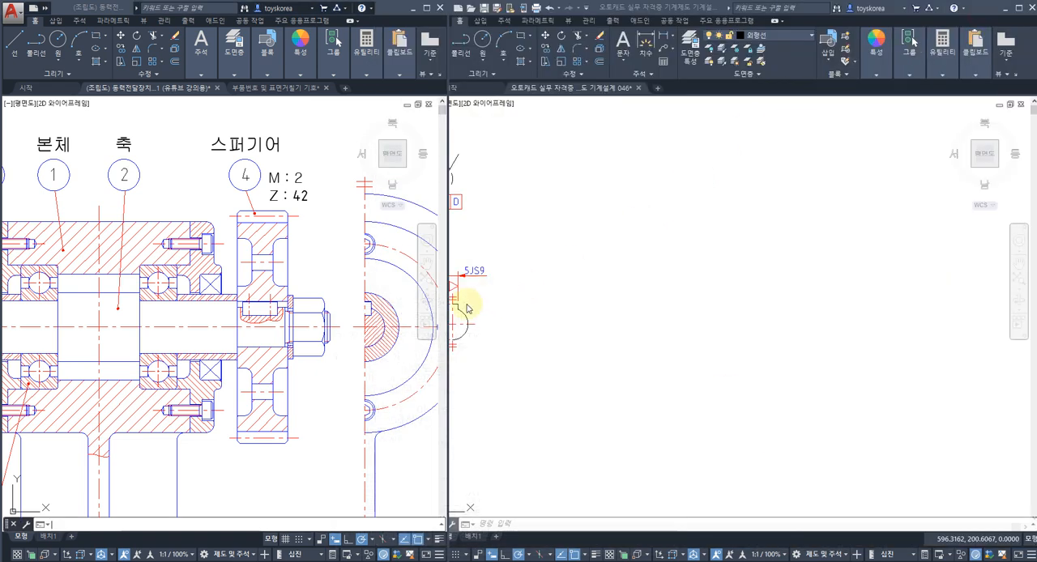
Step: Examine the power transmission assembly's section view, from the V-belt pulley across the housing and shaft to the spur gear
mouse_move(342, 292)
middle_mouse_down()
mouse_move(312, 259)
mouse_move(279, 273)
middle_mouse_up()
scroll(279, 273, "down", 4)
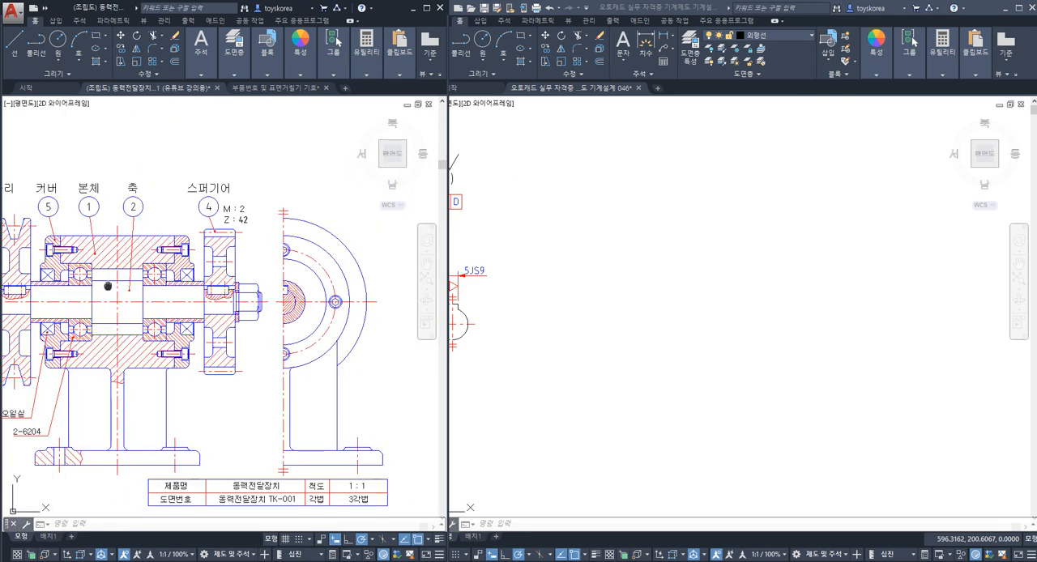
mouse_move(129, 301)
middle_mouse_down()
mouse_move(126, 280)
mouse_move(131, 306)
mouse_move(174, 301)
middle_mouse_up()
scroll(126, 280, "up", 2)
scroll(142, 280, "down", 2)
scroll(158, 297, "up", 2)
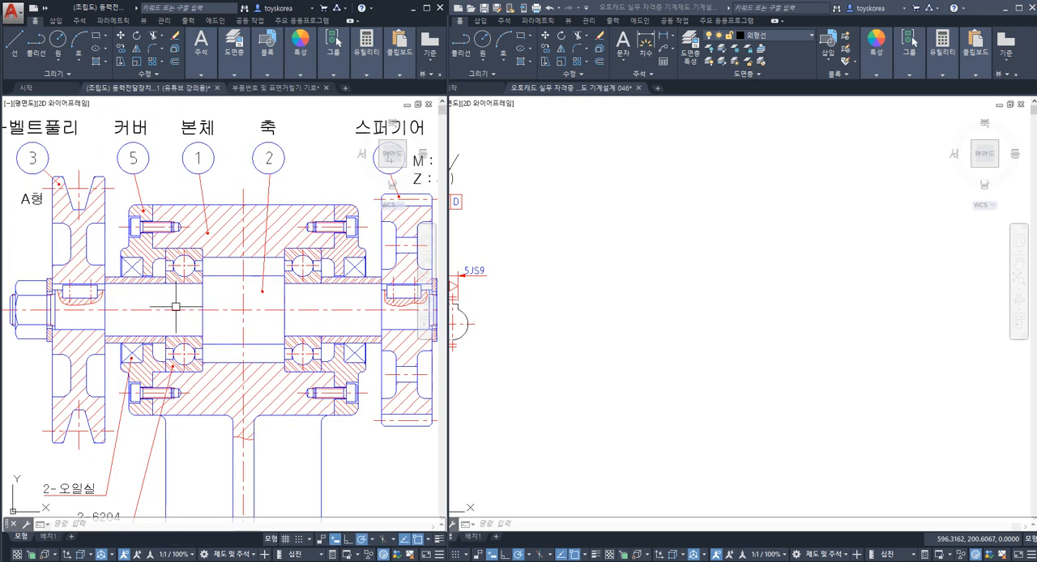
mouse_move(81, 252)
middle_mouse_down()
mouse_move(122, 252)
mouse_move(34, 241)
middle_mouse_up()
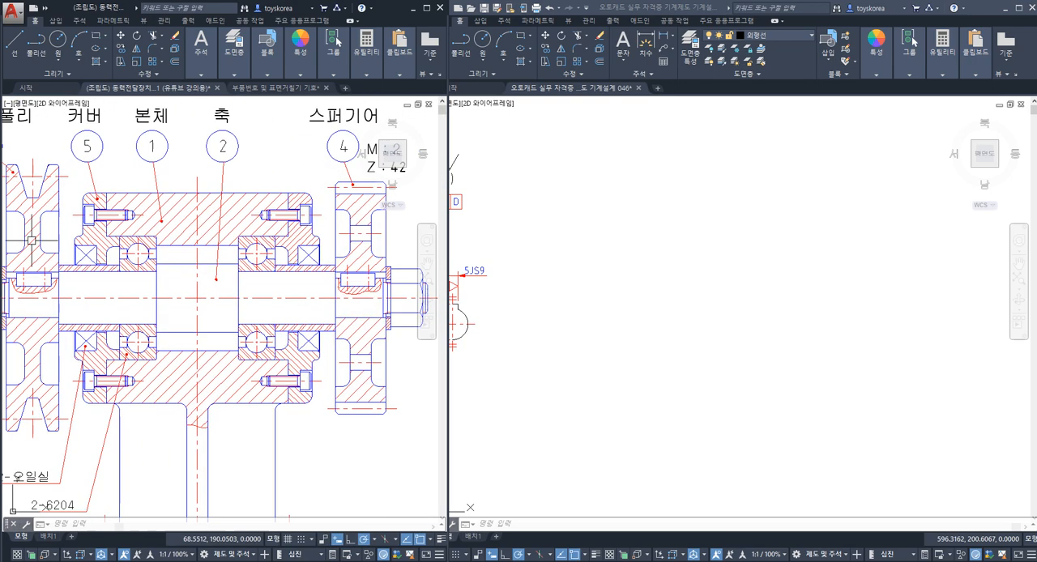
middle_click_drag(184, 290, 118, 296)
mouse_move(227, 303)
middle_mouse_down()
mouse_move(171, 309)
mouse_move(340, 285)
mouse_move(364, 294)
mouse_move(199, 291)
middle_mouse_up()
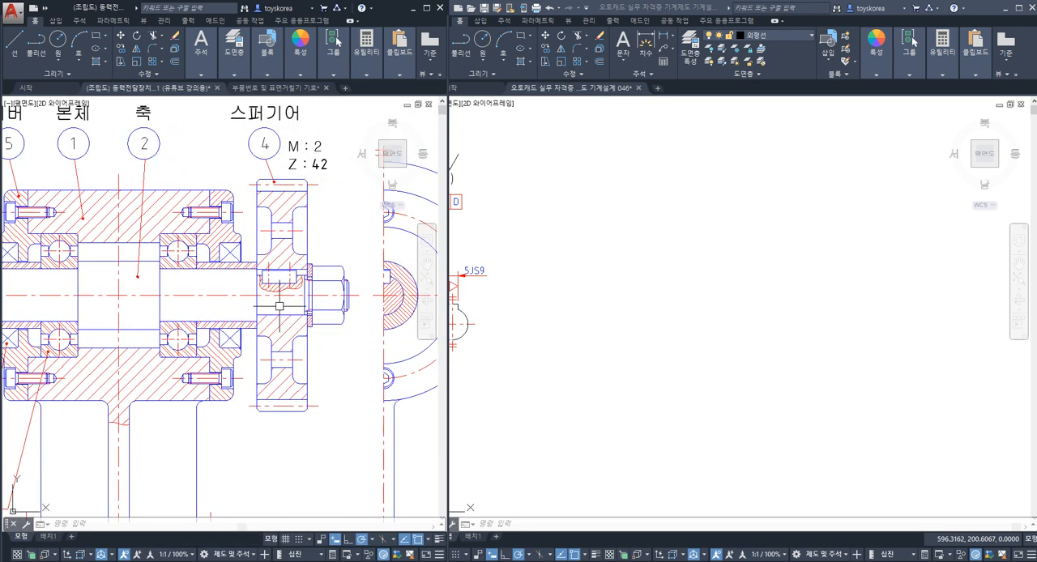
Step: Examine spur gear part 4 up close, including its section profile and the module and tooth-count labels
middle_click_drag(296, 272, 292, 296)
scroll(307, 276, "up", 3)
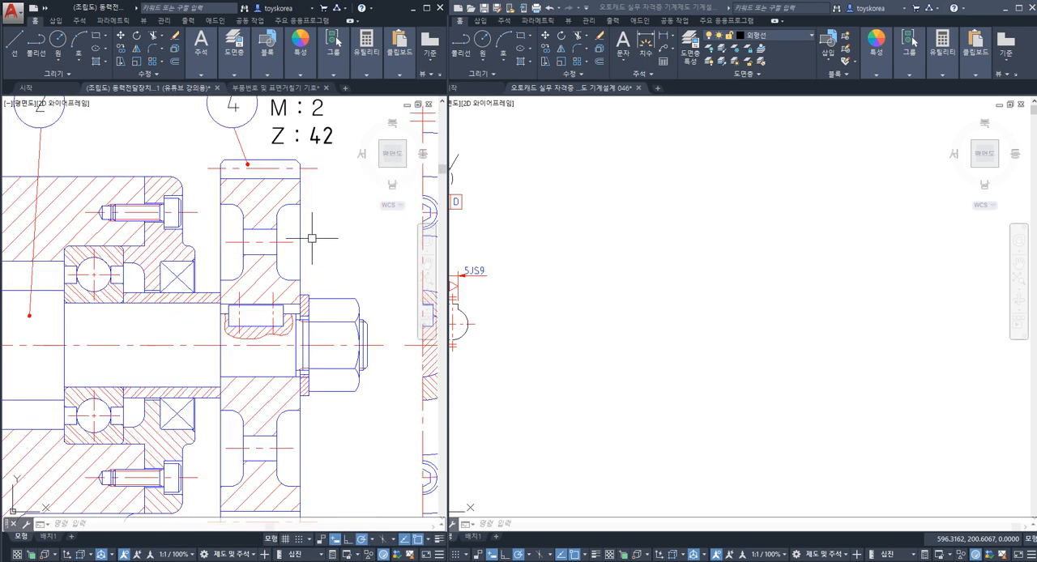
middle_click_drag(309, 221, 305, 287)
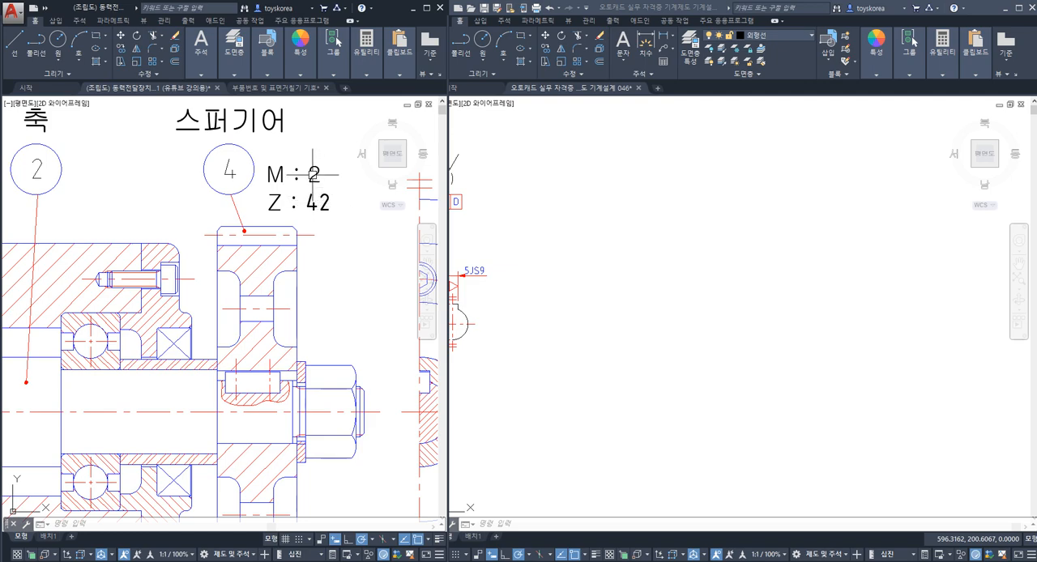
middle_click_drag(278, 258, 283, 216)
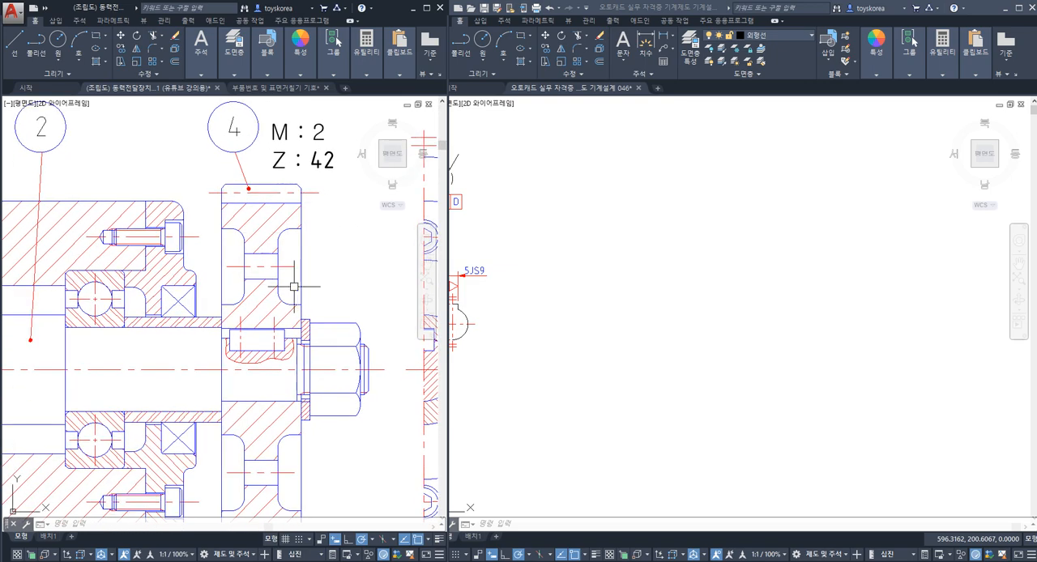
mouse_move(294, 277)
middle_mouse_down()
mouse_move(295, 232)
mouse_move(313, 208)
middle_mouse_up()
middle_click_drag(342, 115, 312, 192)
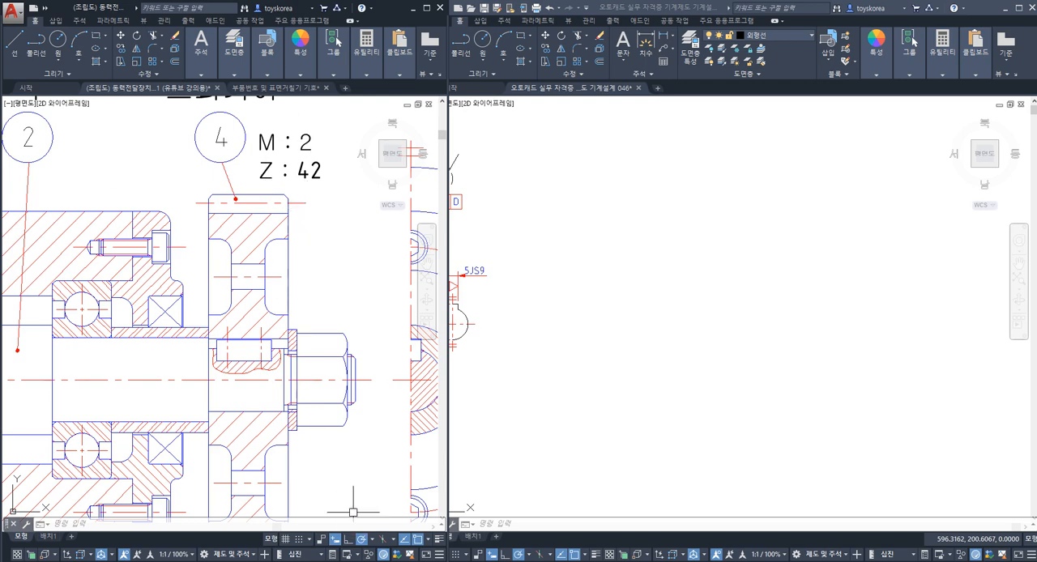
Step: Open the 스퍼기어 계산식.txt notes beside the gear and review the definitions of M (모듈) and Z (잇수)
left_click(355, 561)
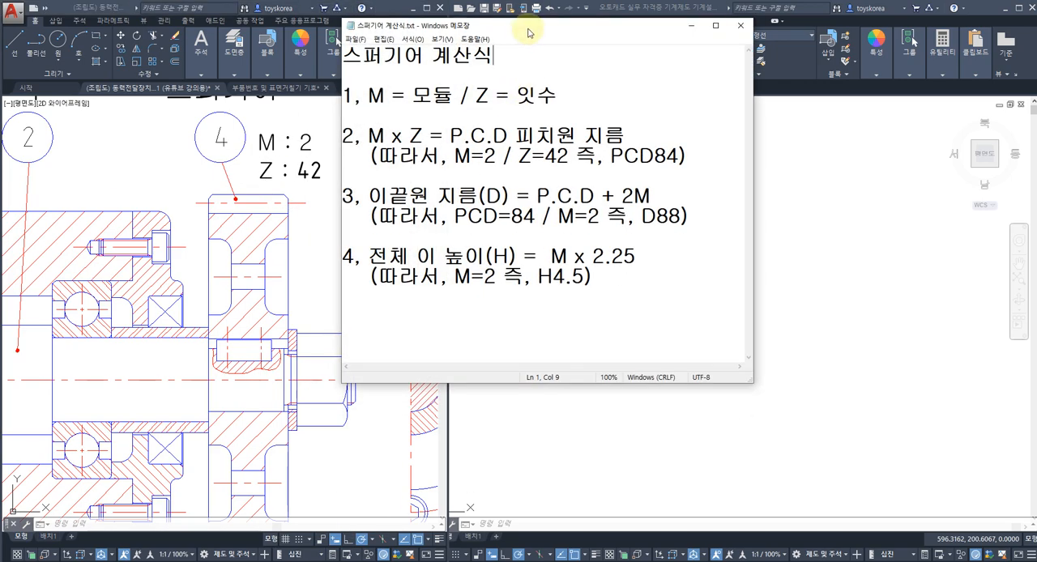
mouse_move(527, 26)
left_mouse_down()
mouse_move(596, 63)
mouse_move(601, 121)
left_mouse_up()
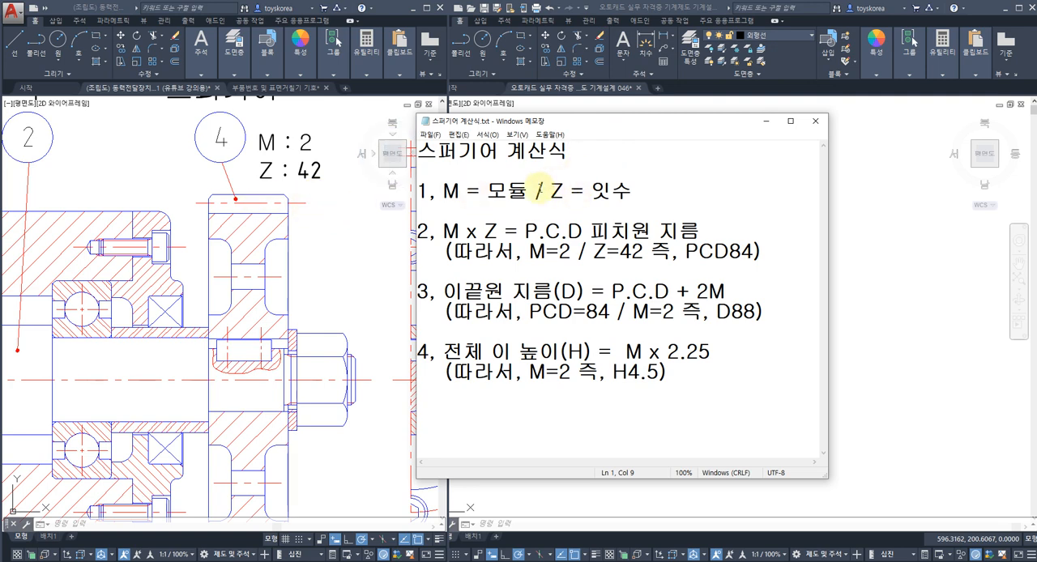
left_click_drag(443, 192, 532, 196)
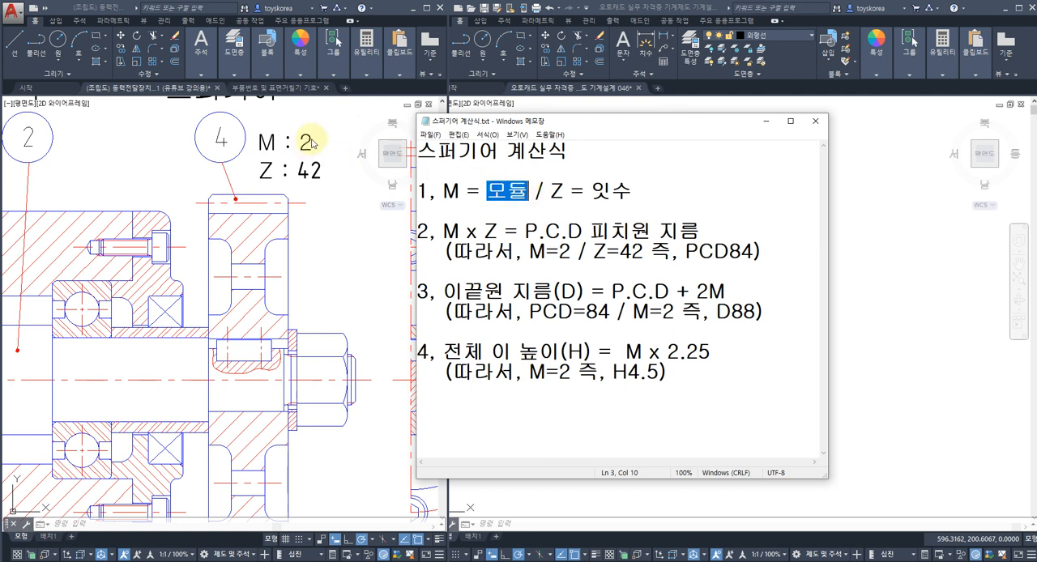
left_click(564, 196)
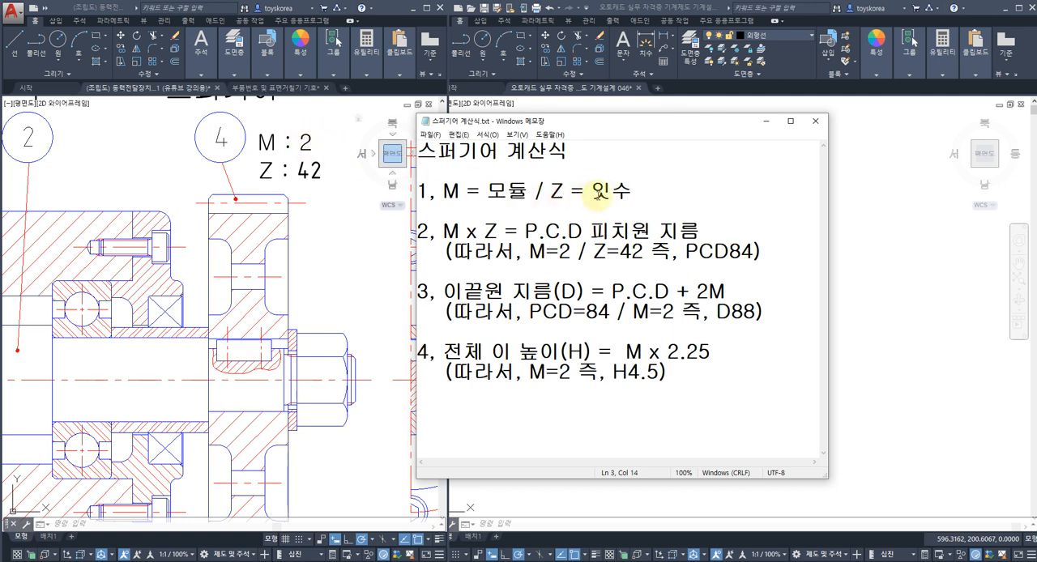
left_click_drag(626, 193, 592, 193)
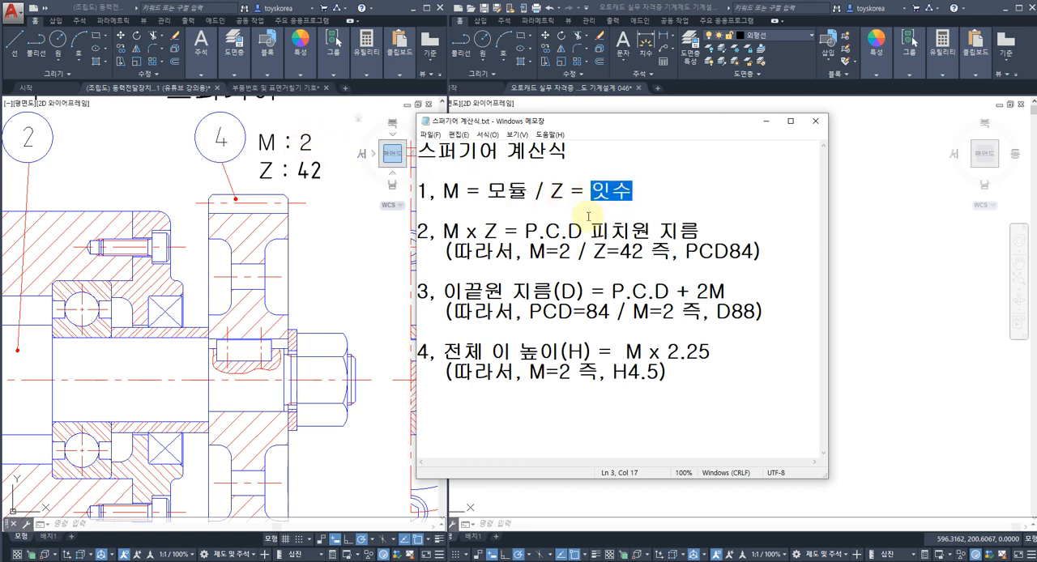
left_click(523, 204)
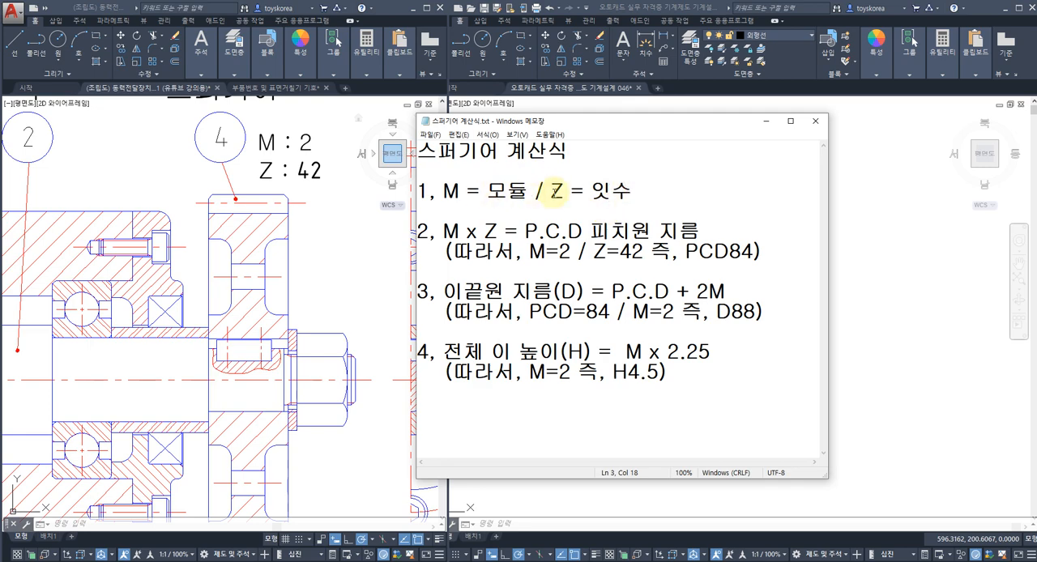
Step: Move the formula notes clear of the assembly view and review the pitch circle formula M x Z = P.C.D against the gear's labels
left_click(342, 245)
mouse_move(341, 340)
middle_mouse_down()
mouse_move(316, 283)
mouse_move(328, 286)
middle_mouse_up()
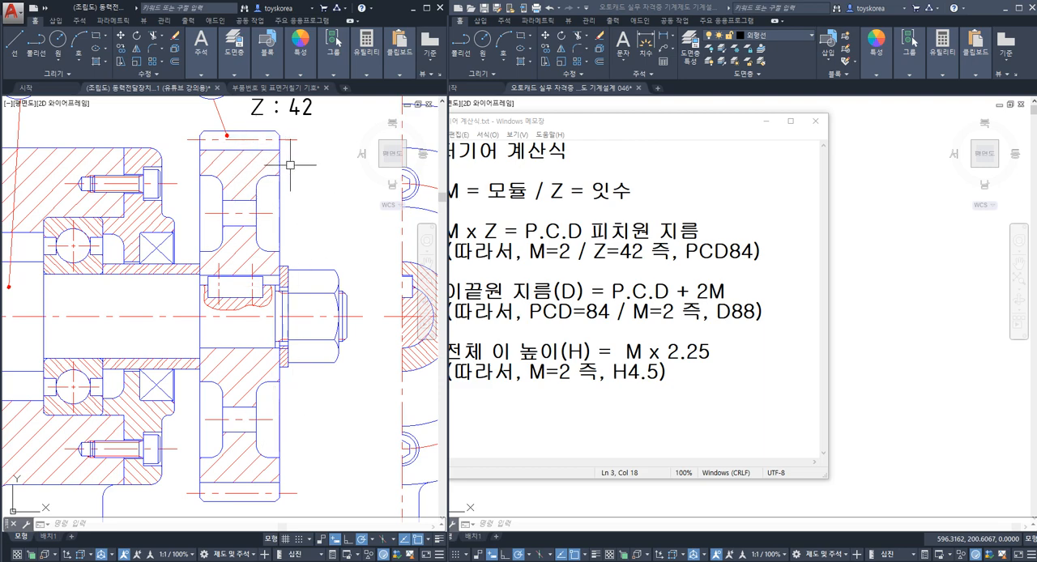
left_click(594, 251)
left_click_drag(596, 130, 692, 130)
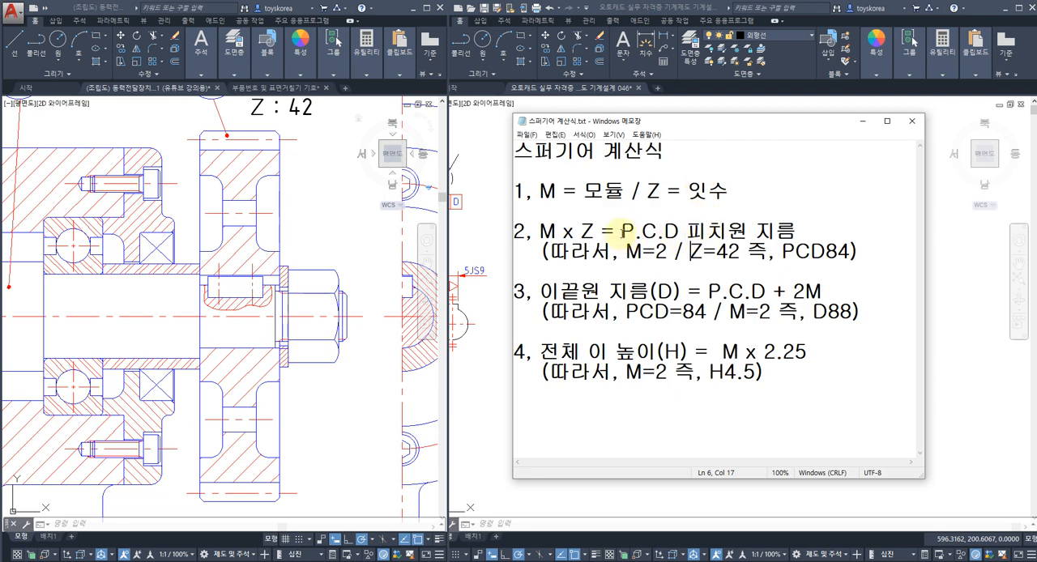
left_click_drag(623, 233, 695, 235)
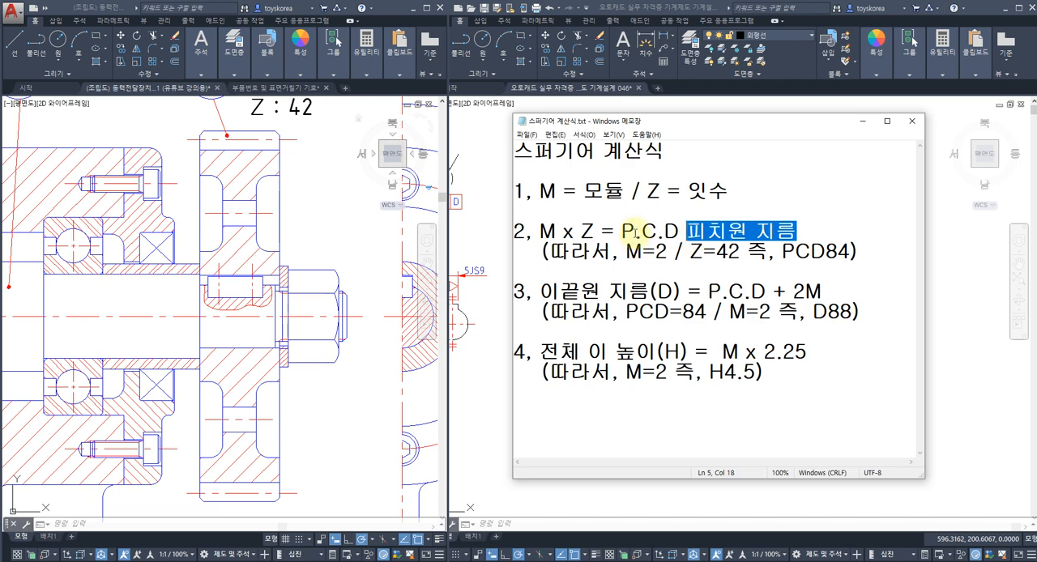
left_click(542, 231)
left_click_drag(541, 231, 595, 232)
middle_click_drag(346, 228, 332, 277)
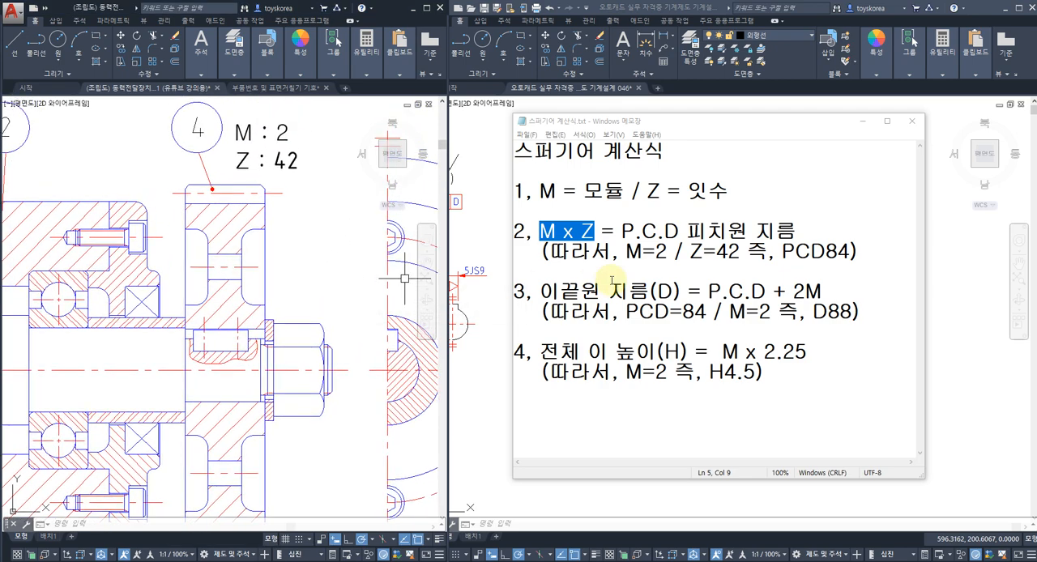
left_click_drag(625, 252, 734, 258)
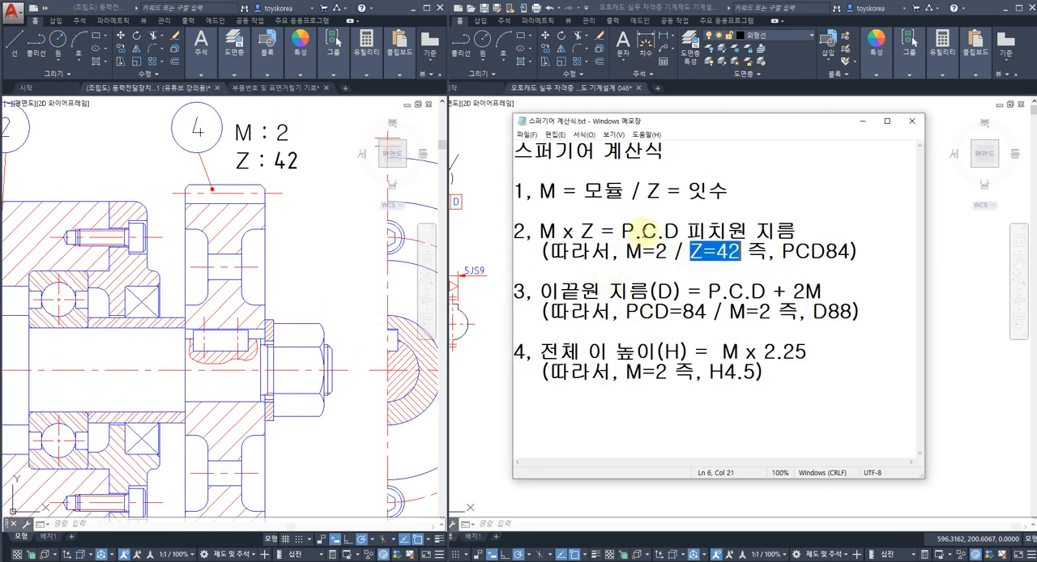
left_click_drag(542, 231, 837, 253)
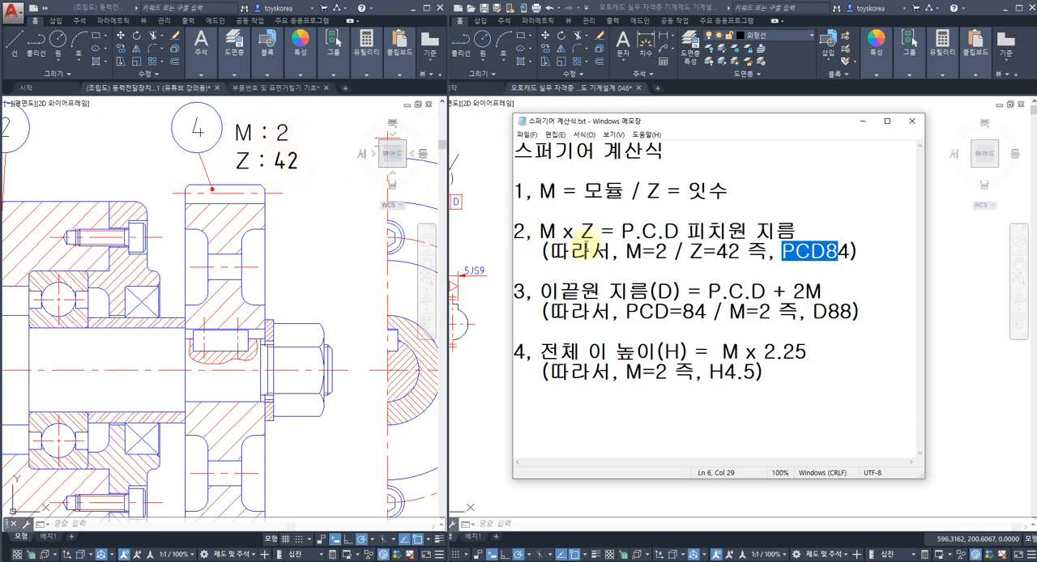
Step: Highlight the spur gear's upper and lower pitch circle lines and tip lines in the section view to identify each diameter
middle_click_drag(324, 269, 340, 235)
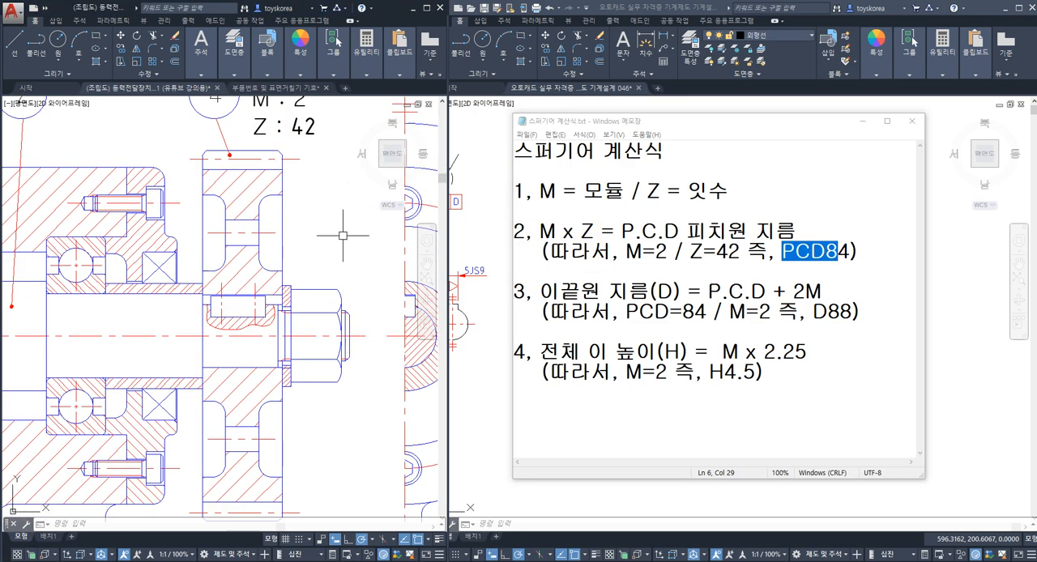
left_click(292, 161)
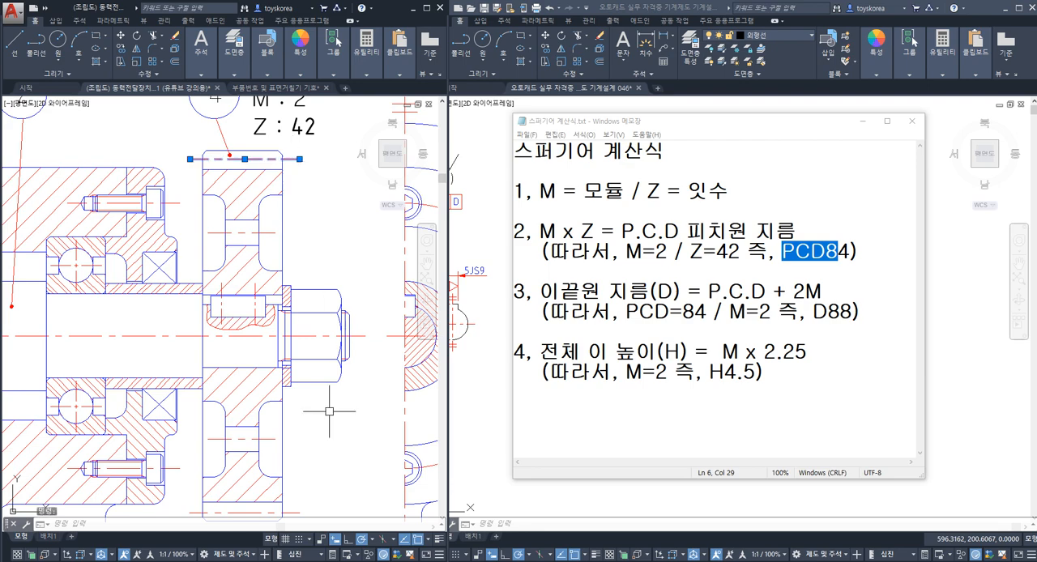
middle_click_drag(295, 513, 303, 491)
left_click(303, 492)
key("Escape")
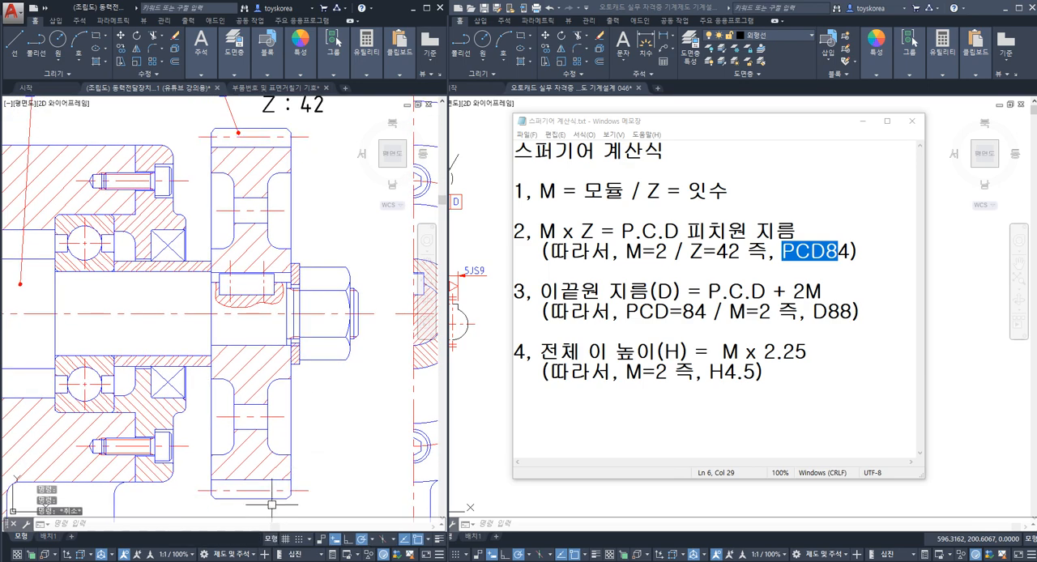
type("D")
key("Escape")
left_click(258, 496)
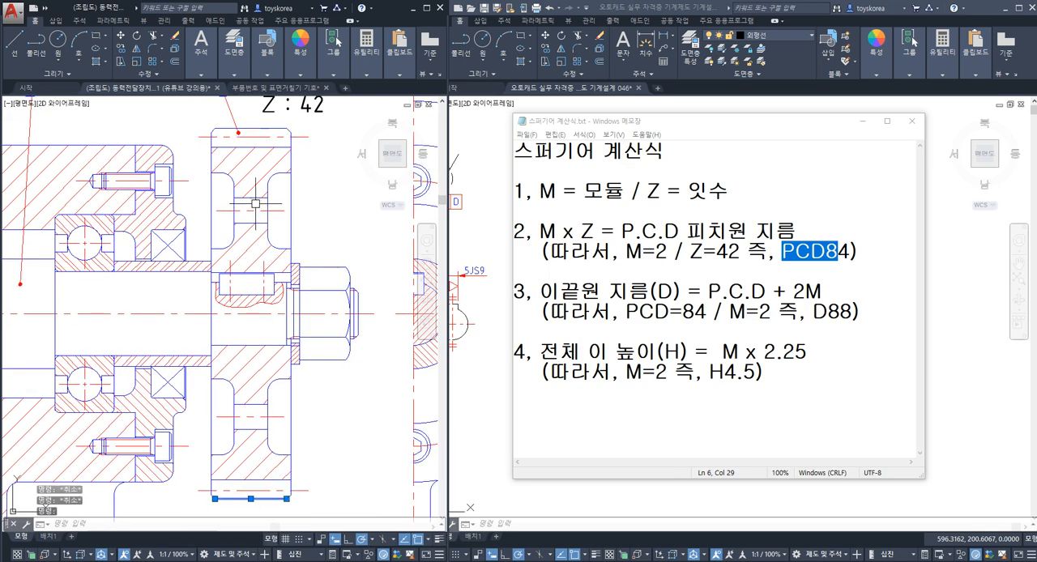
left_click(259, 132)
key("Escape")
left_click(302, 134)
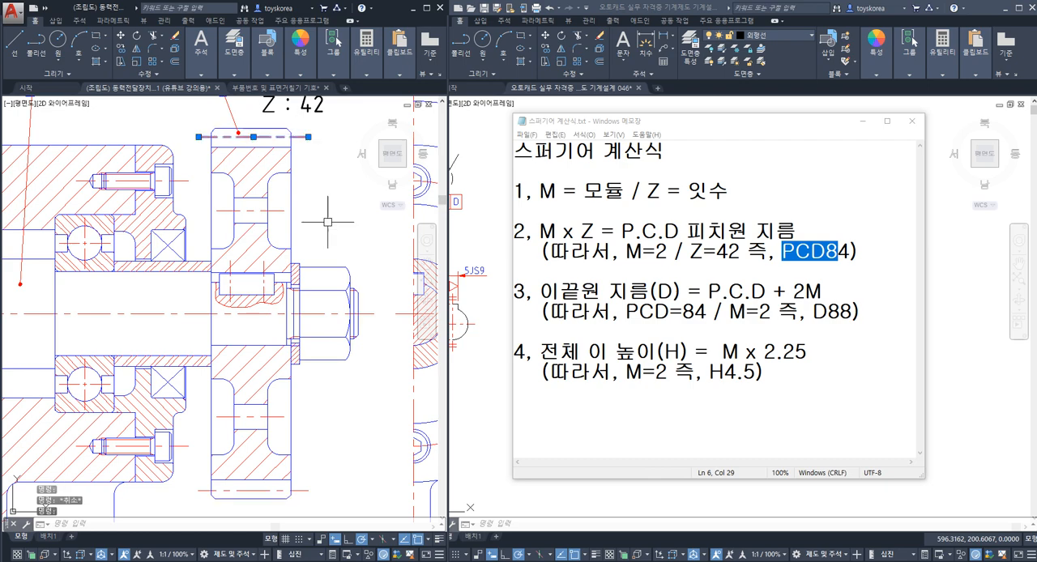
left_click(303, 490)
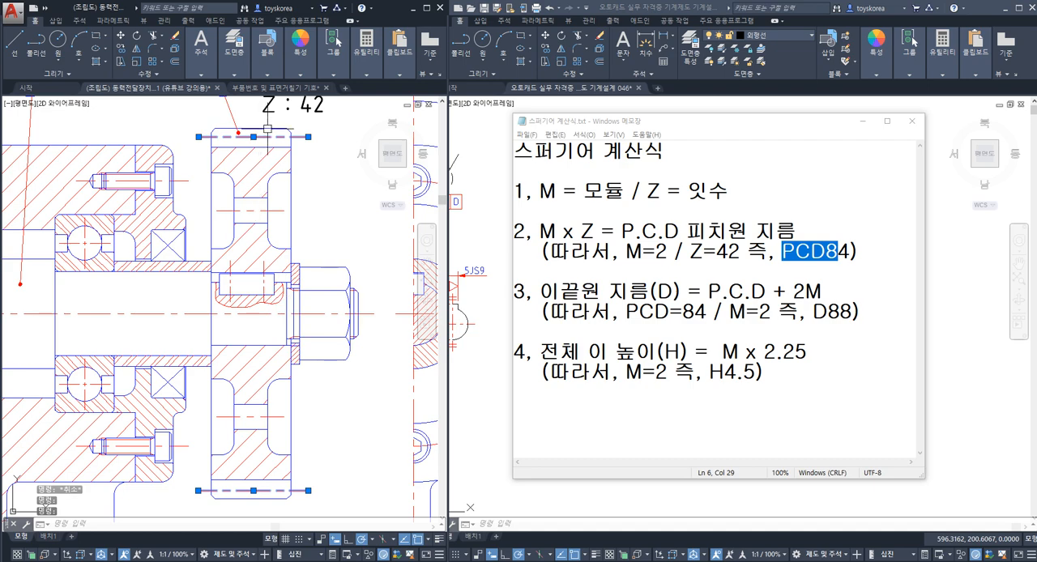
Step: Highlight the upper tip and pitch lines and review the tip circle formula D = P.C.D + 2M with its D88 example in the notes
key("Escape")
left_click(264, 128)
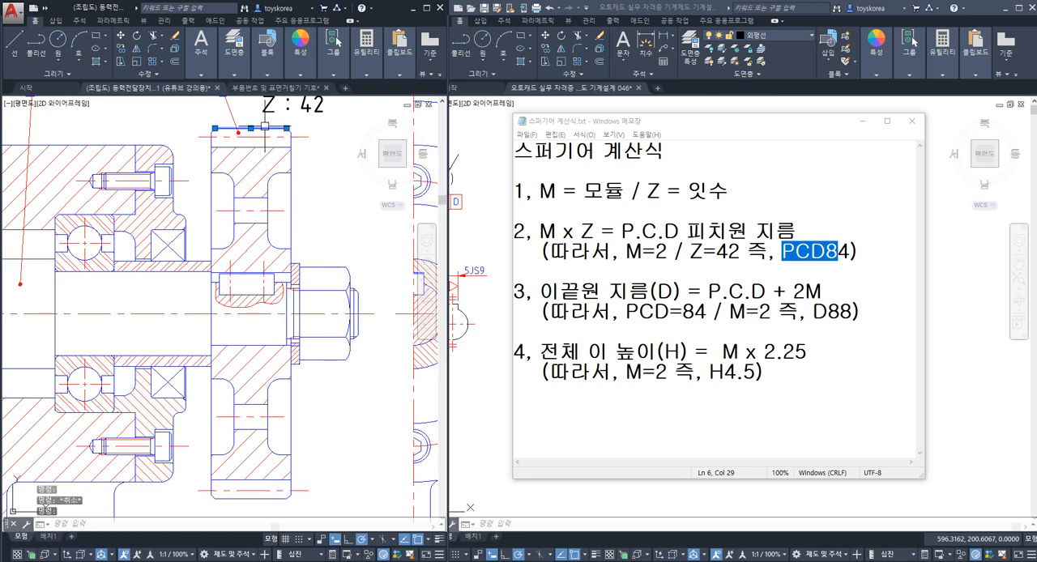
left_click(264, 136)
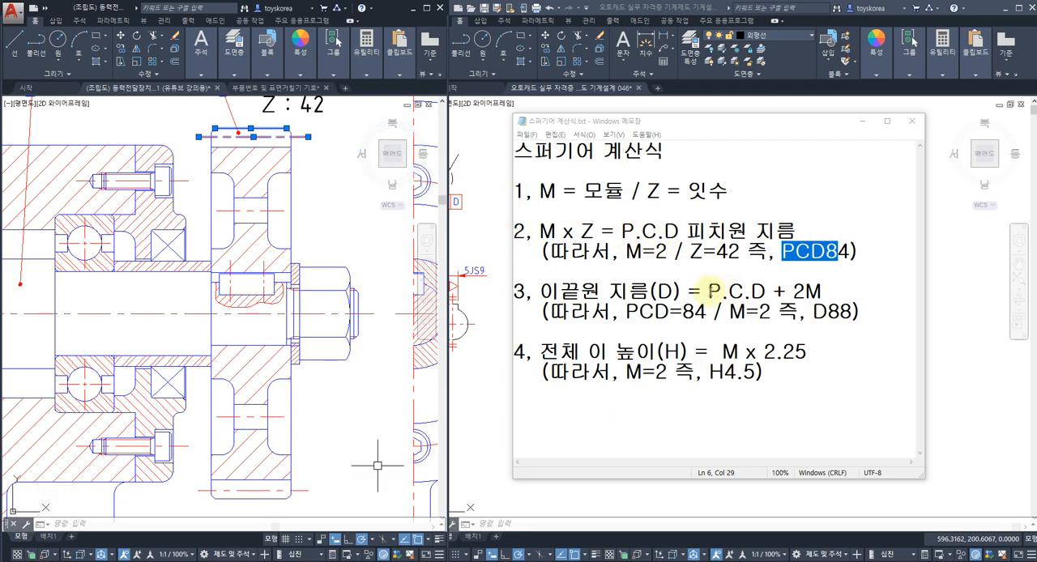
left_click_drag(709, 290, 810, 290)
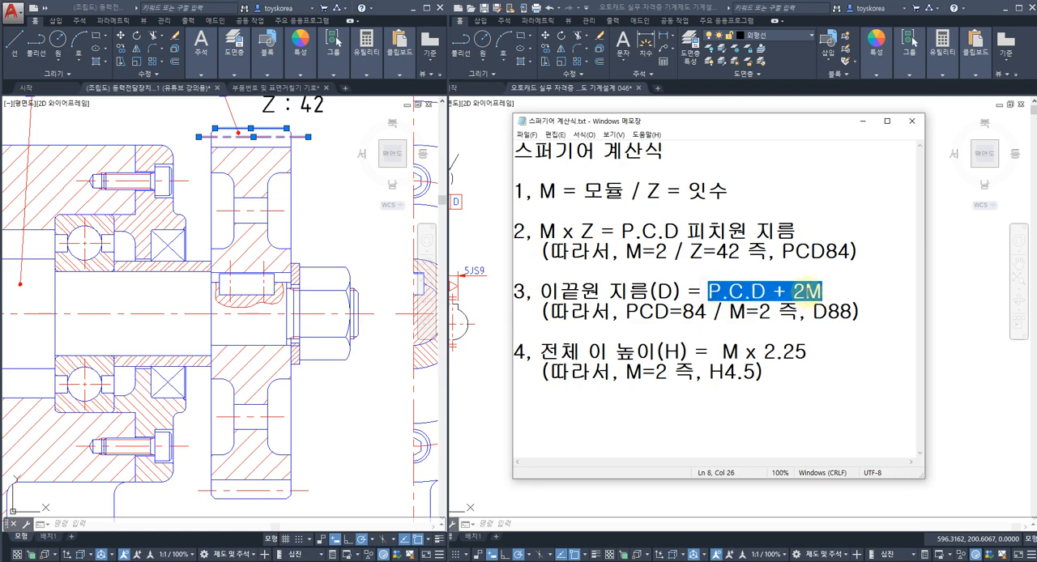
left_click(804, 290)
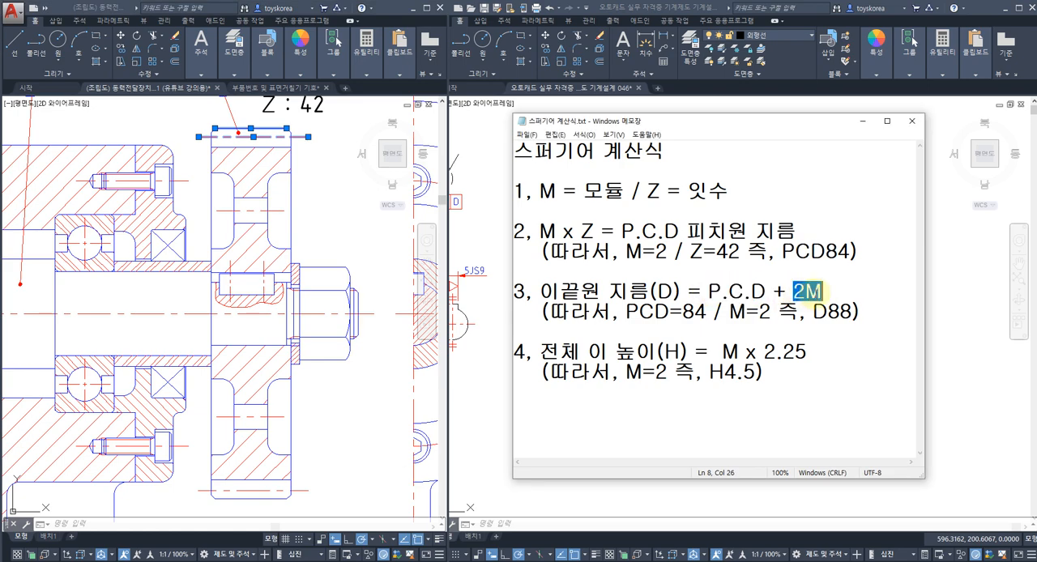
left_click(803, 291)
left_click_drag(793, 293, 856, 311)
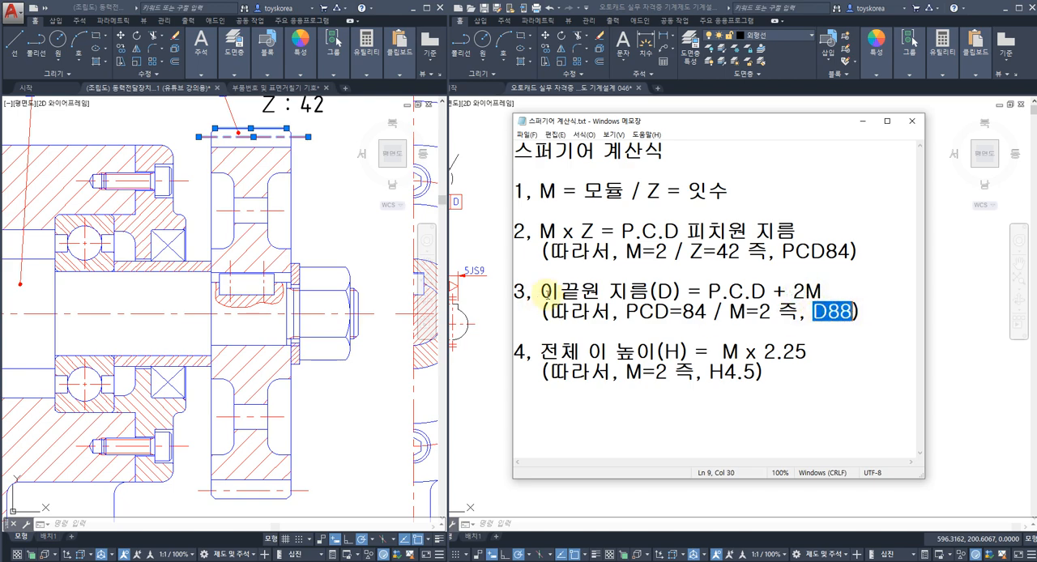
left_click(614, 292)
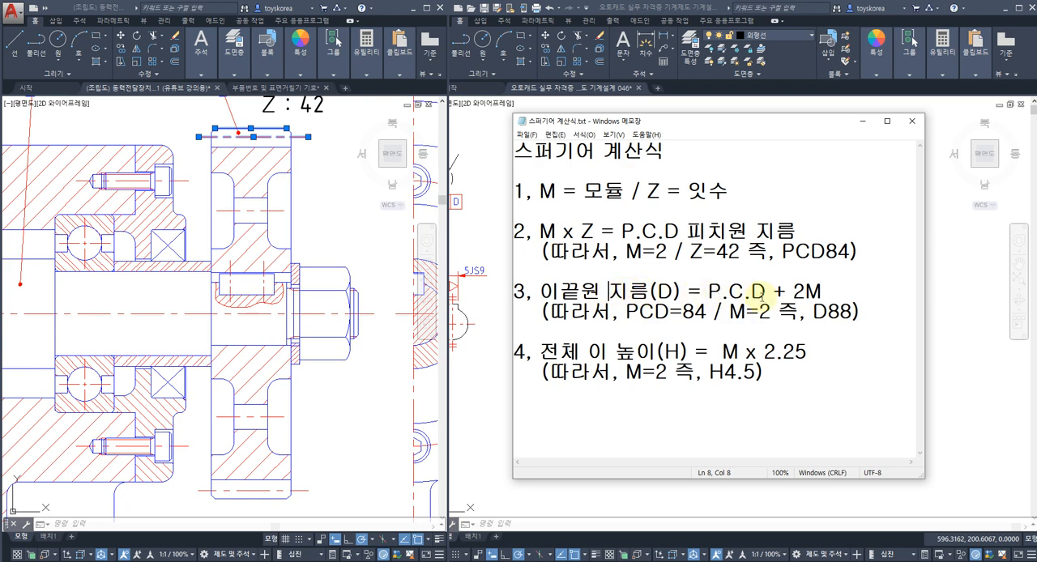
Step: Highlight the gear's upper pitch line, then its upper and lower tip lines, and match the tip circle diameter to D88 in the notes
left_click(373, 208)
key("Escape")
left_click(304, 137)
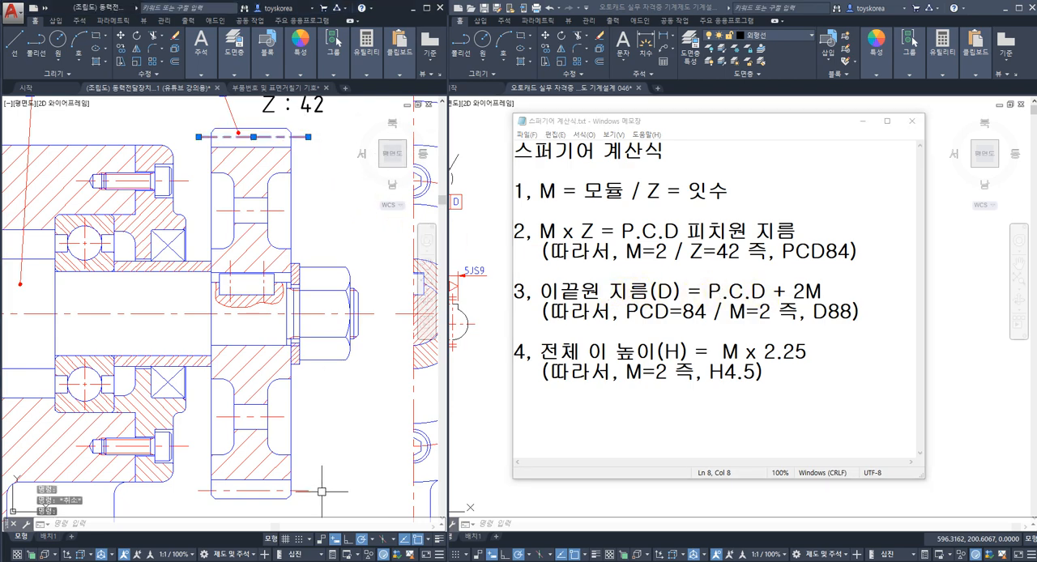
key("Escape")
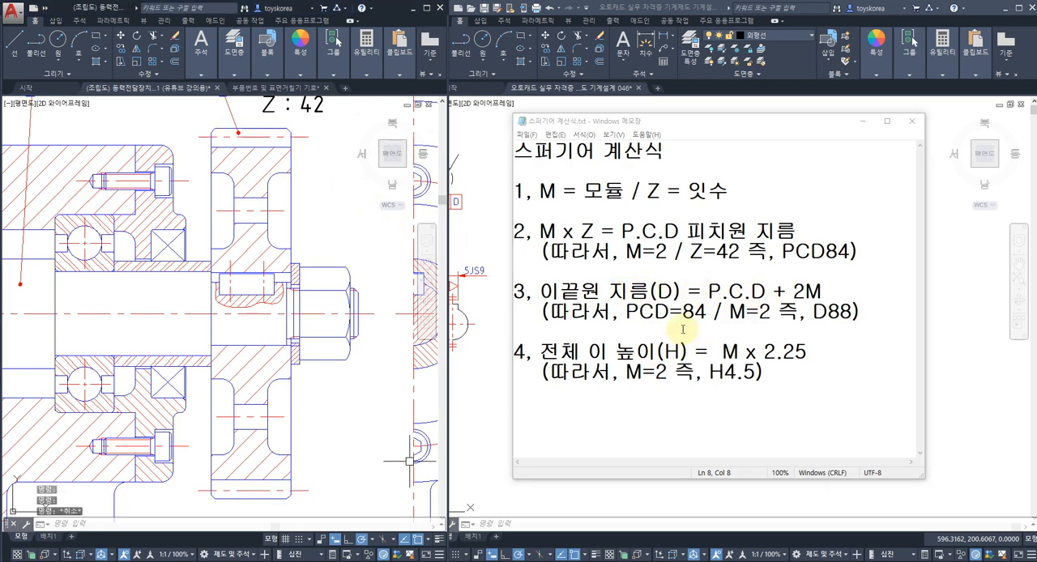
left_click(617, 293)
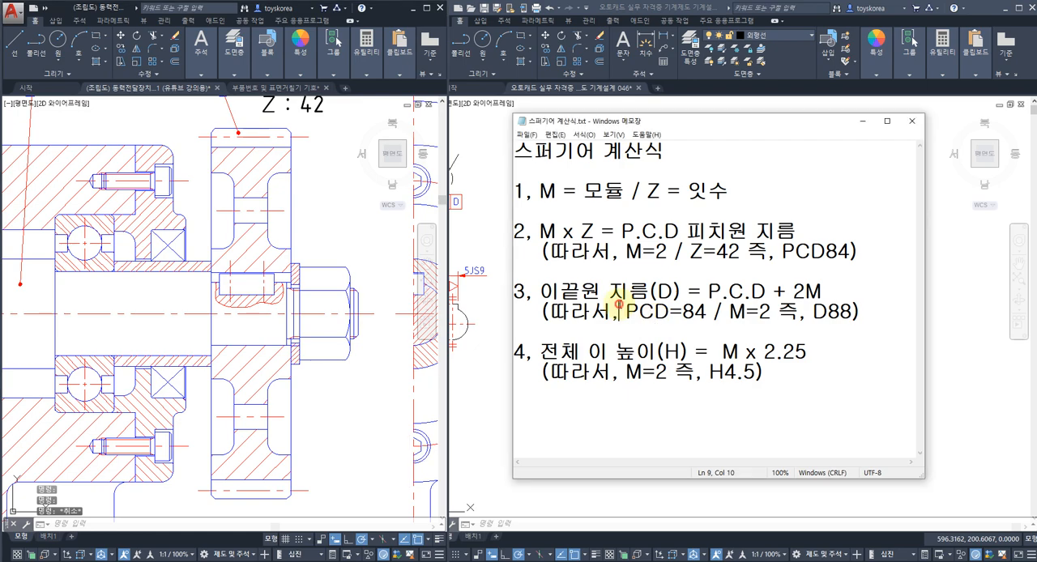
left_click(265, 129)
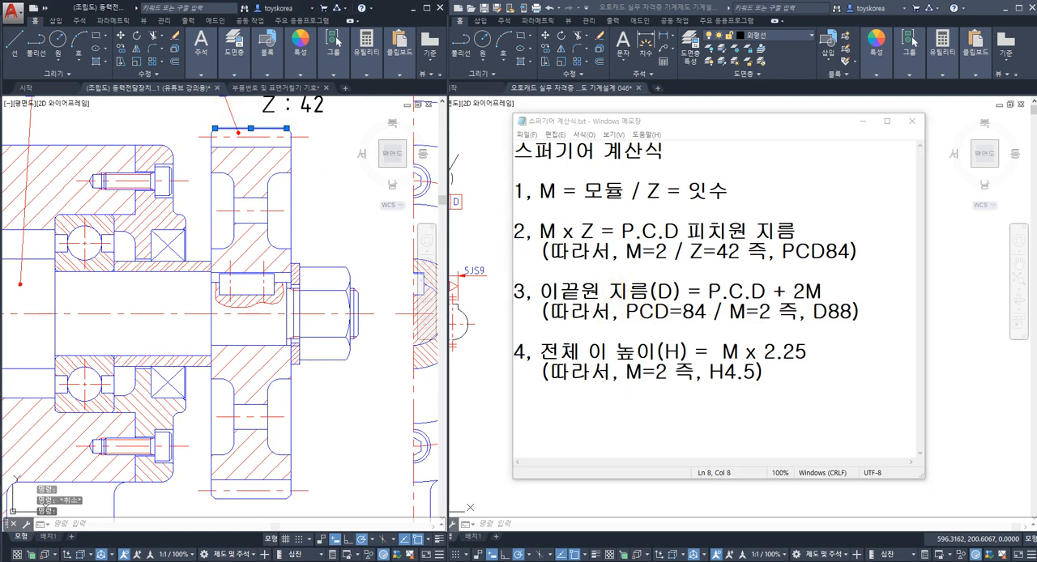
left_click(261, 499)
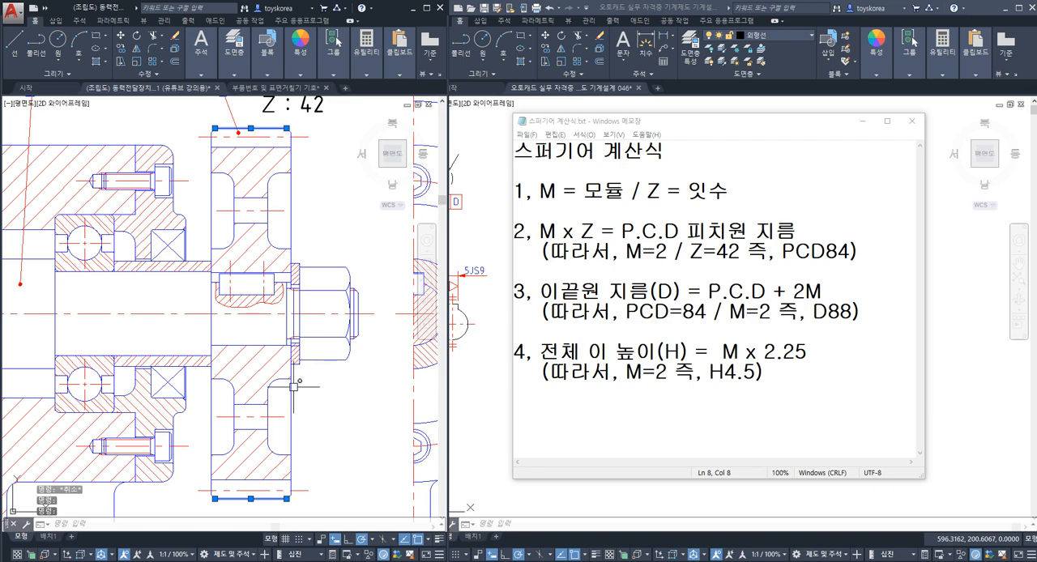
left_click_drag(853, 312, 813, 313)
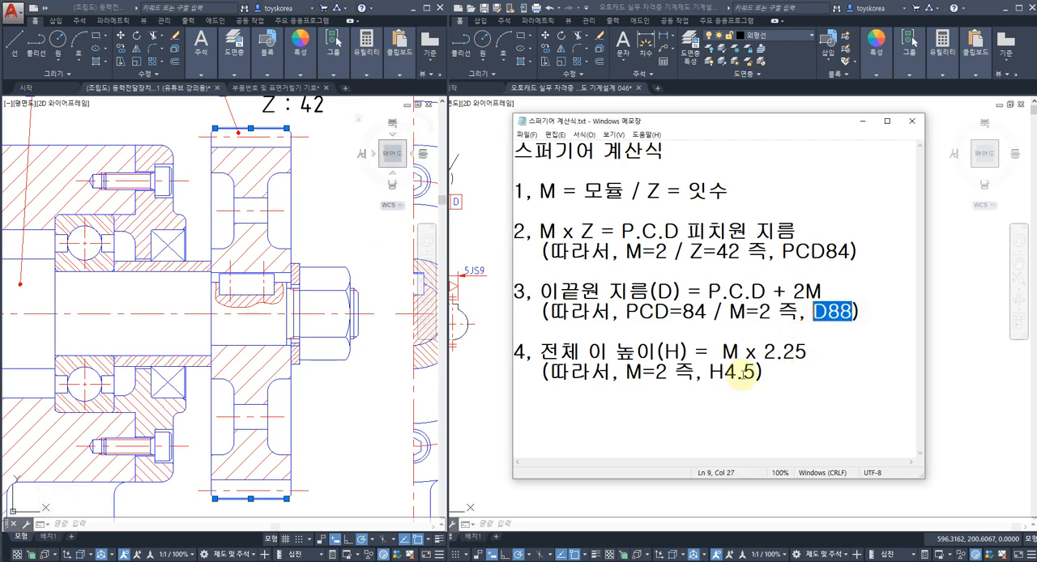
Step: Highlight the upper tooth's tip and root lines, then the gear's section hatch, to distinguish the tooth zone from the hatched body
left_click(308, 158)
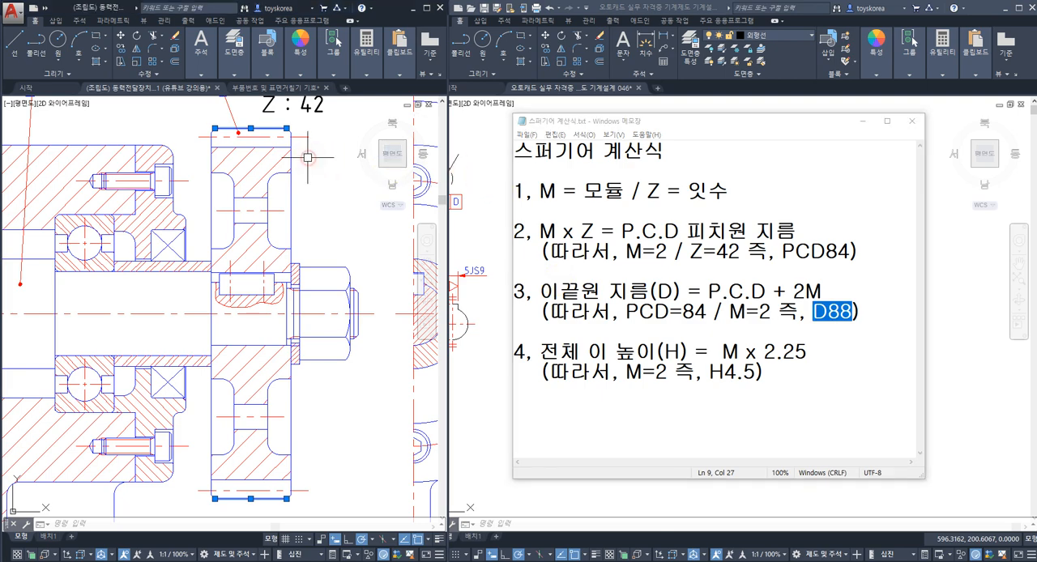
key("Escape")
left_click(255, 128)
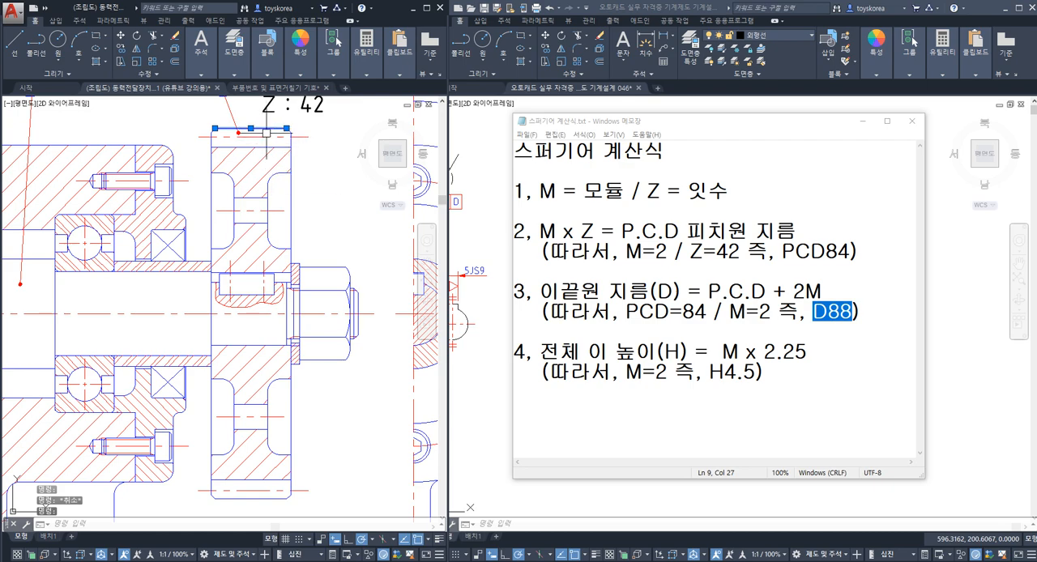
left_click(265, 146)
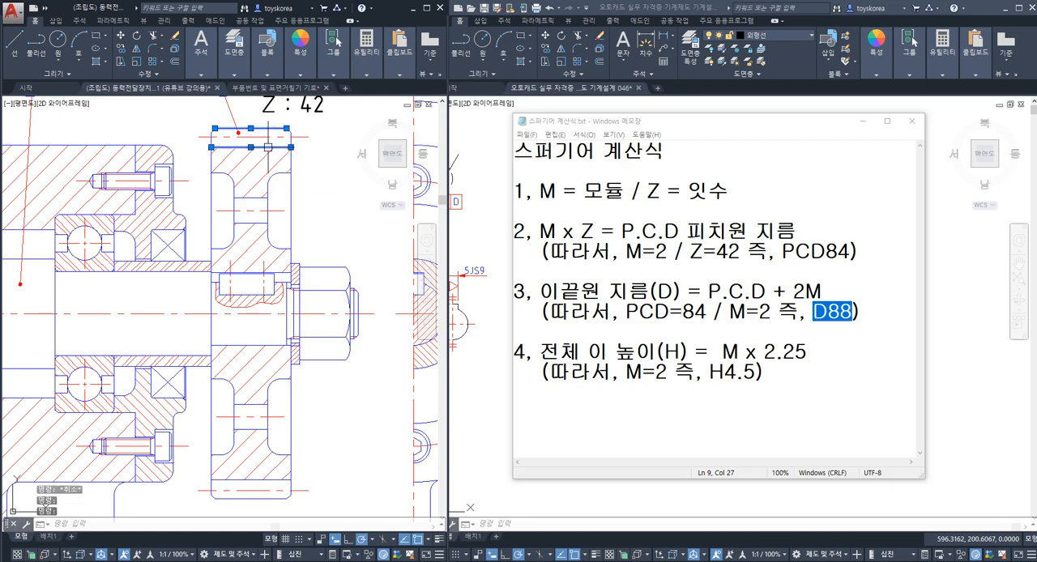
key("Escape")
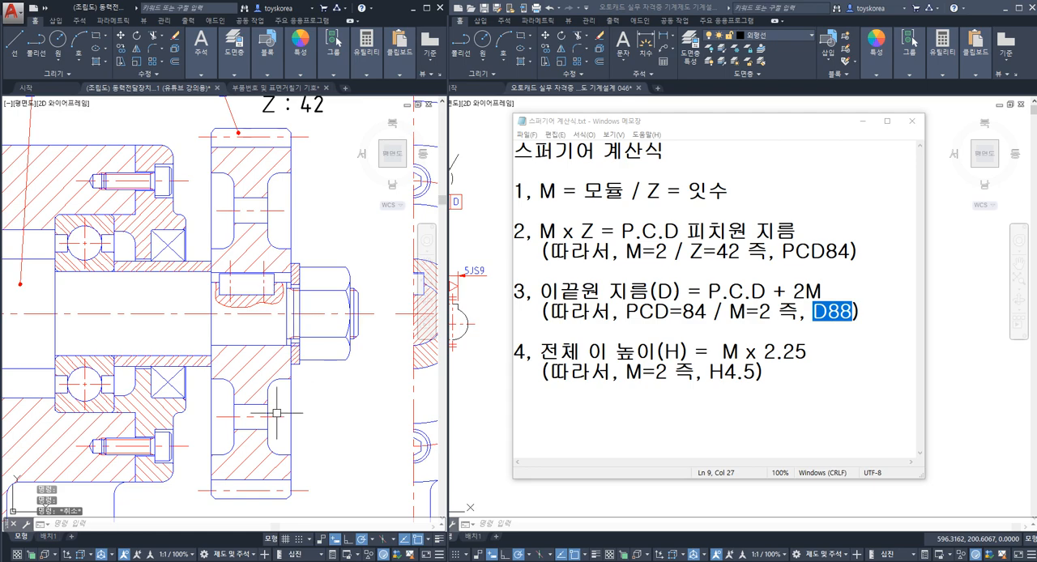
left_click(245, 463)
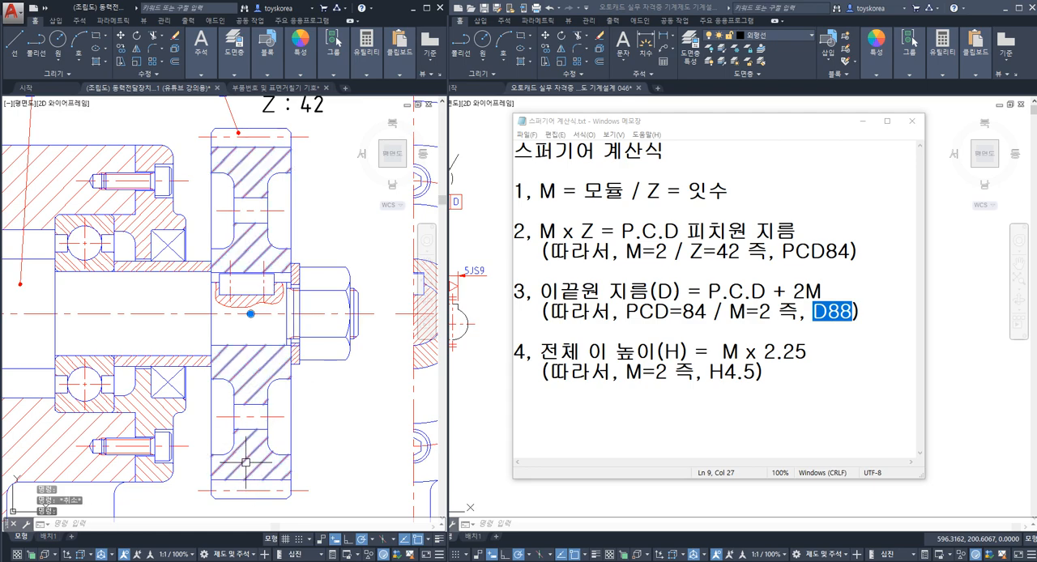
key("Escape")
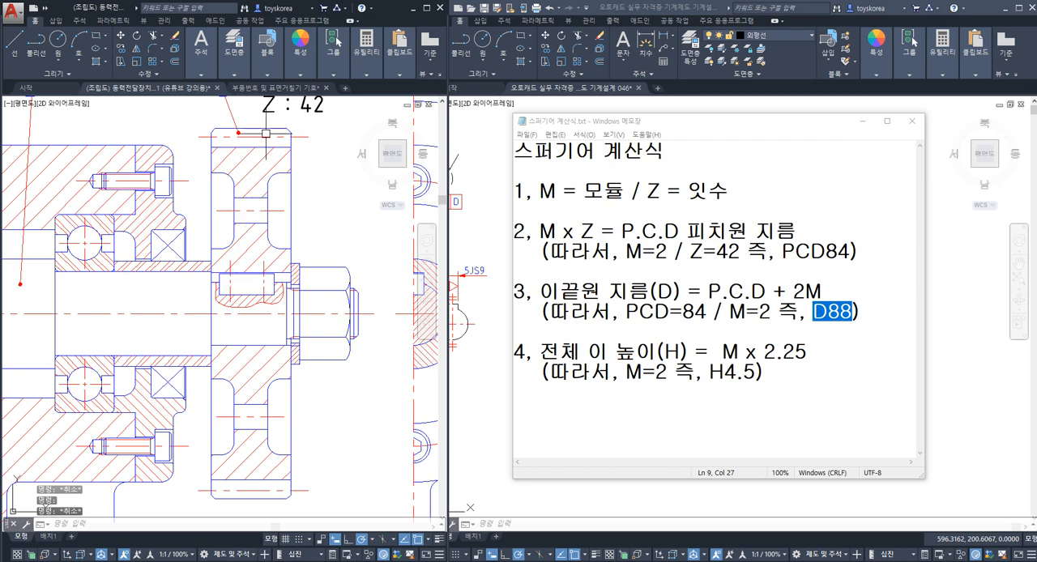
Step: Highlight the whole upper tooth outline, then only its root and tip lines, to identify the total tooth height
left_click(192, 127)
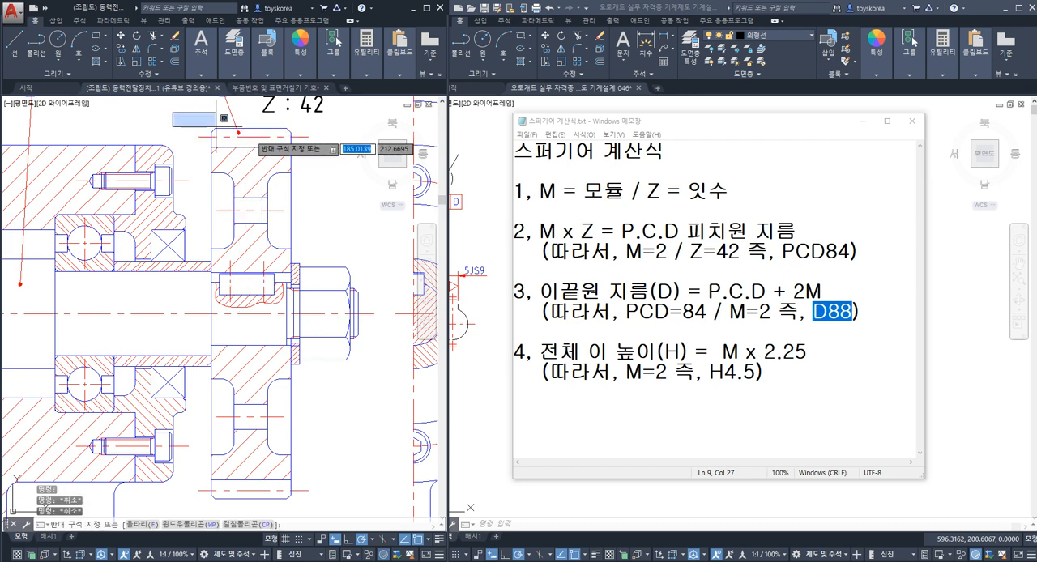
left_click(327, 155)
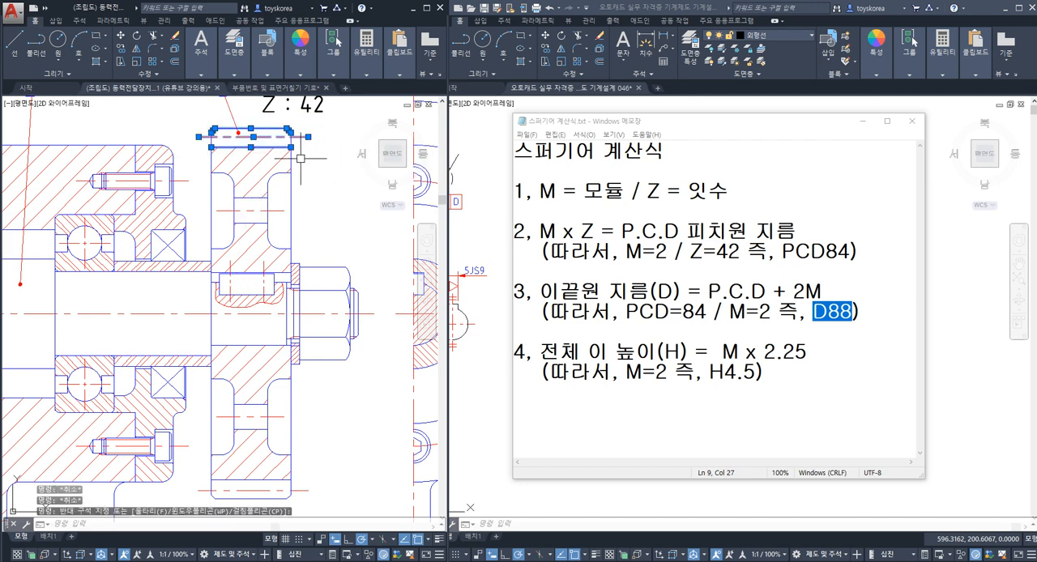
key("Escape")
left_click(279, 147)
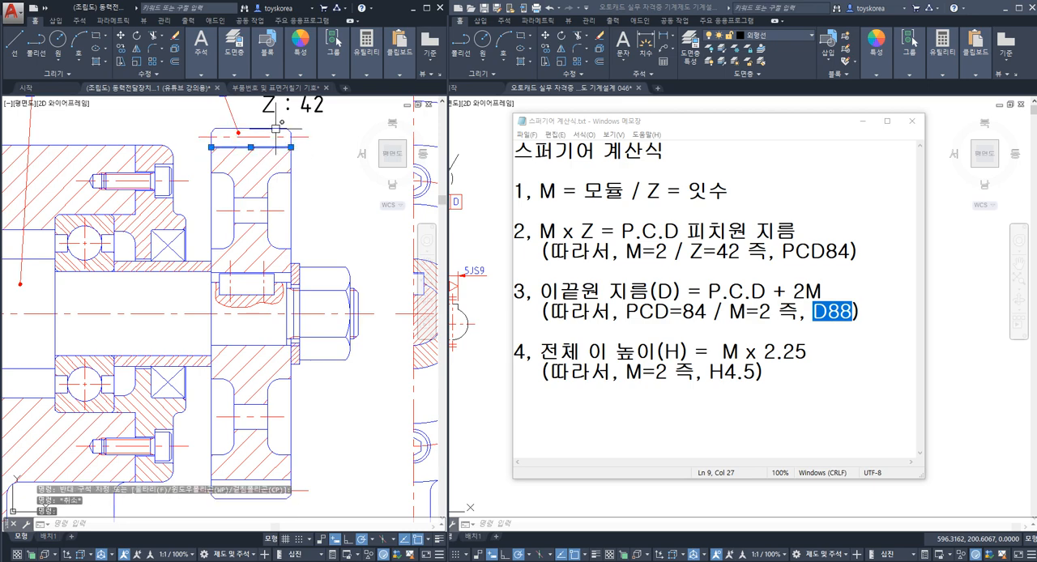
left_click(275, 128)
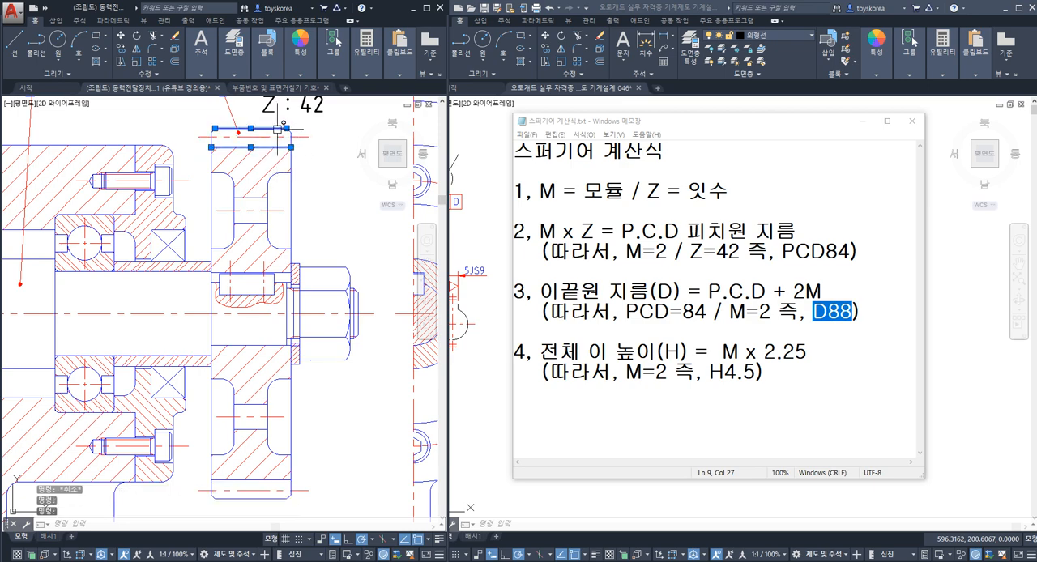
Step: Review the total tooth height formula H = M x 2.25 and its H4.5 example against the gear's module label
left_click(687, 375)
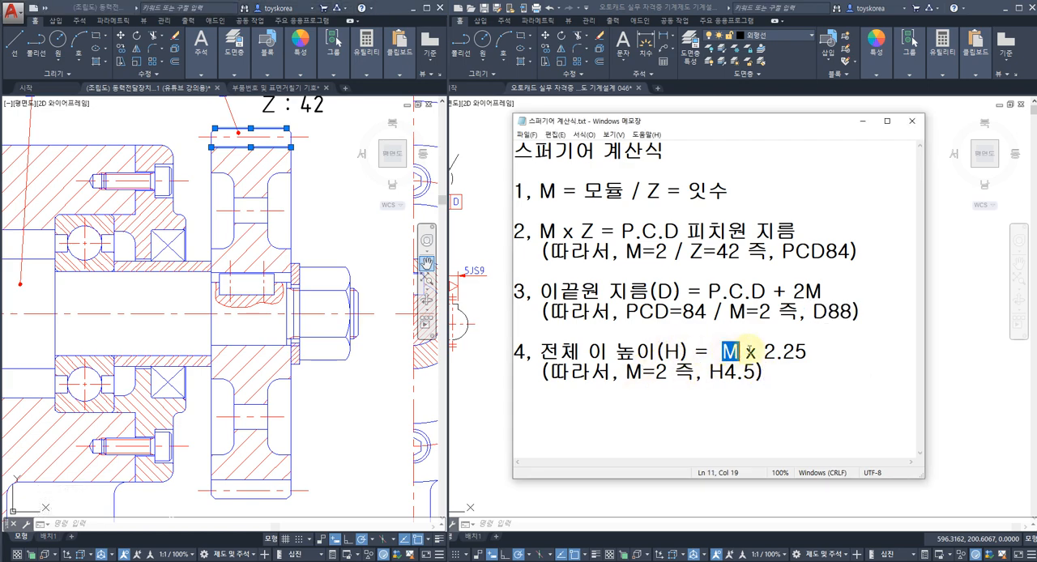
left_click_drag(750, 350, 798, 349)
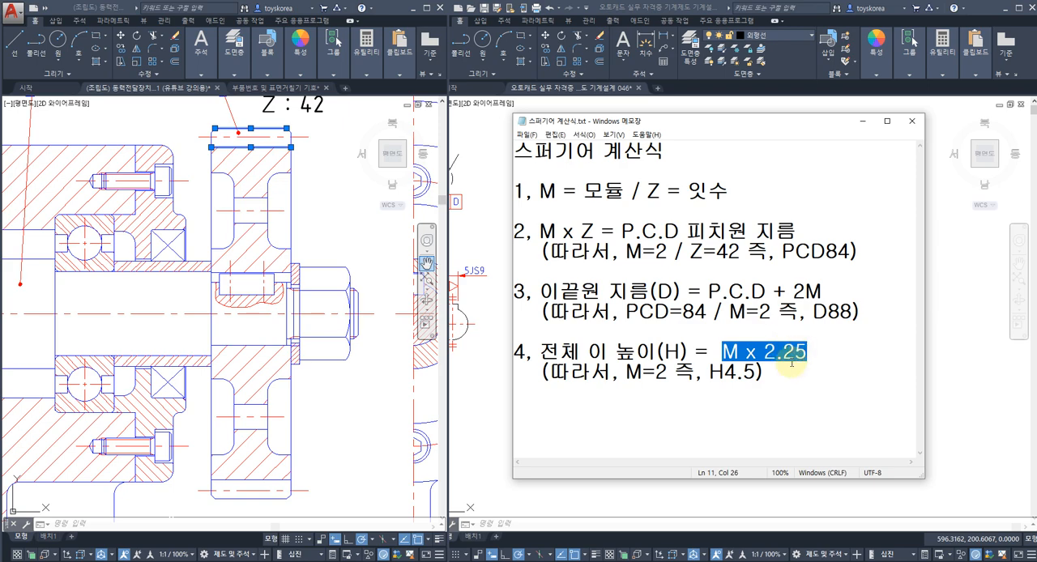
left_click(792, 366)
left_click(324, 201)
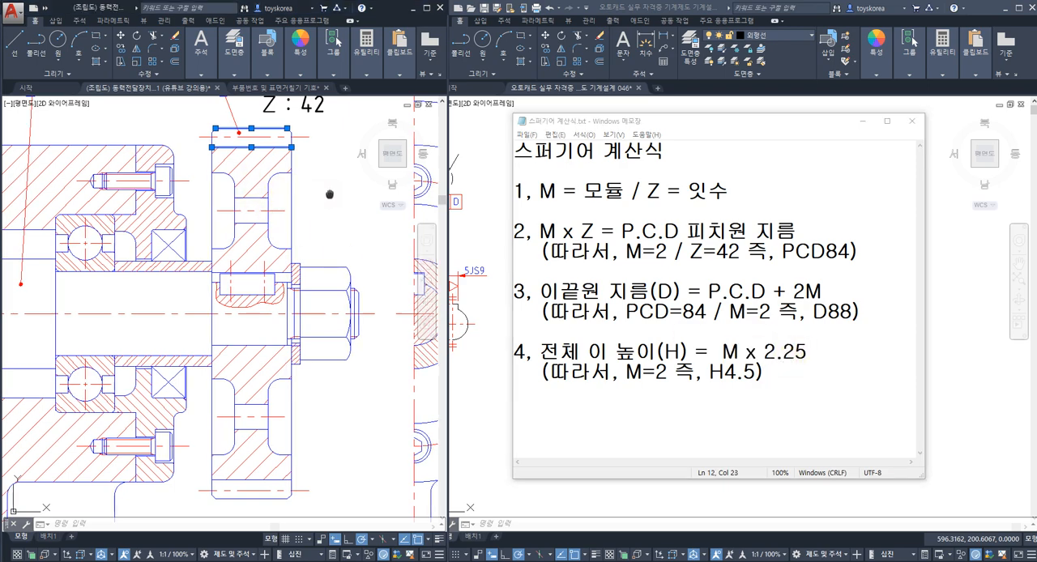
middle_click_drag(330, 194, 326, 251)
key("Escape")
left_click(745, 404)
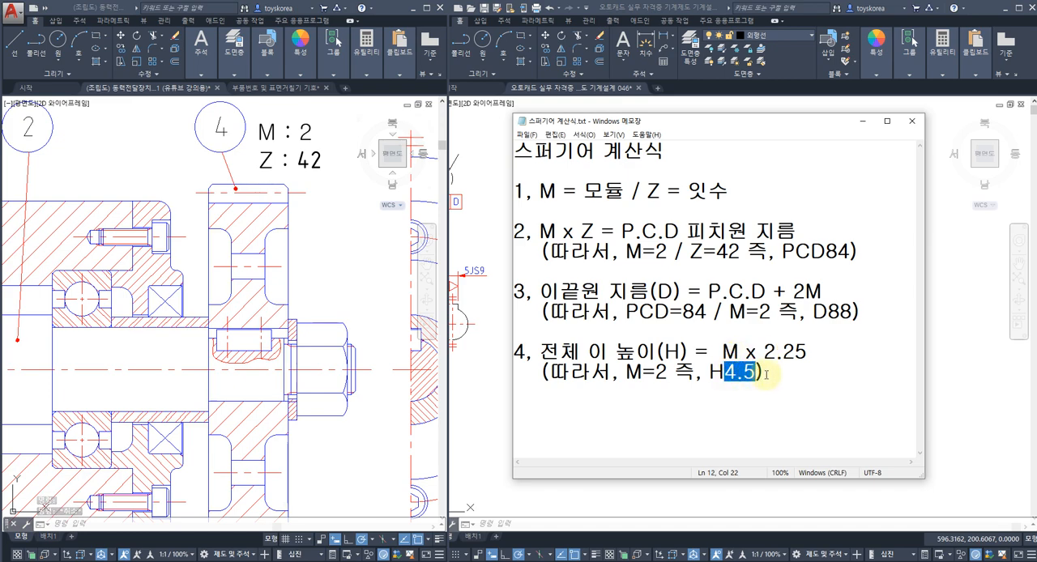
Step: Measure the upper tooth's height from root line to tip line with a linear dimension, without placing it
left_click(333, 224)
type("DIML")
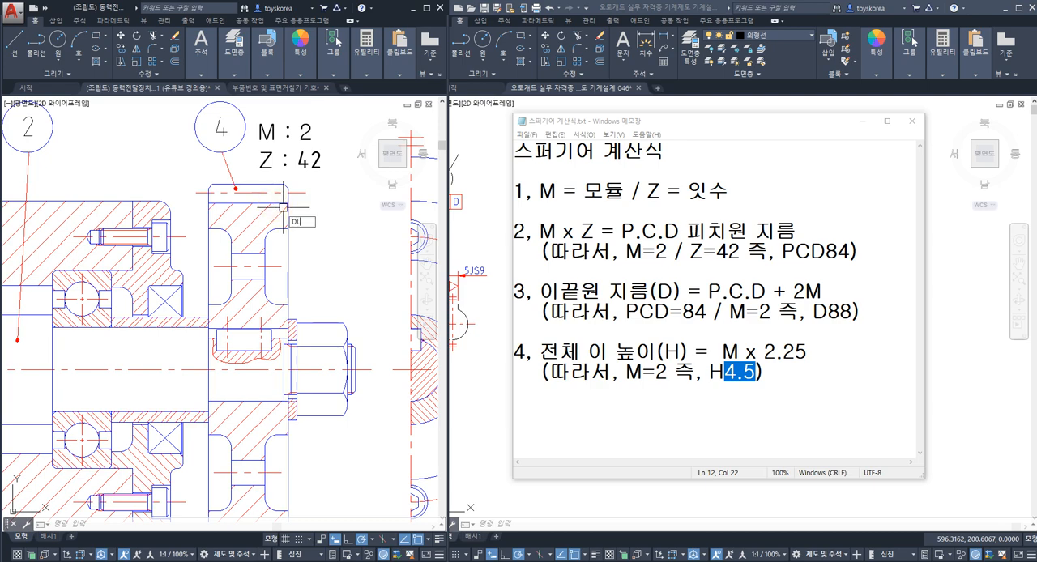
type("I")
key("space")
left_click(248, 204)
left_click(248, 186)
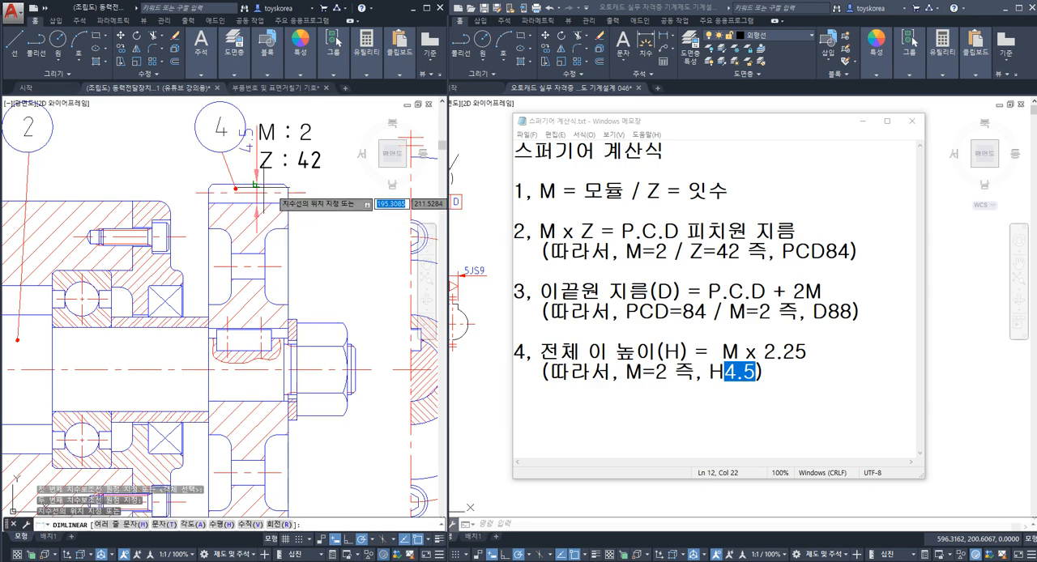
key("Escape")
key("Escape")
key("Escape")
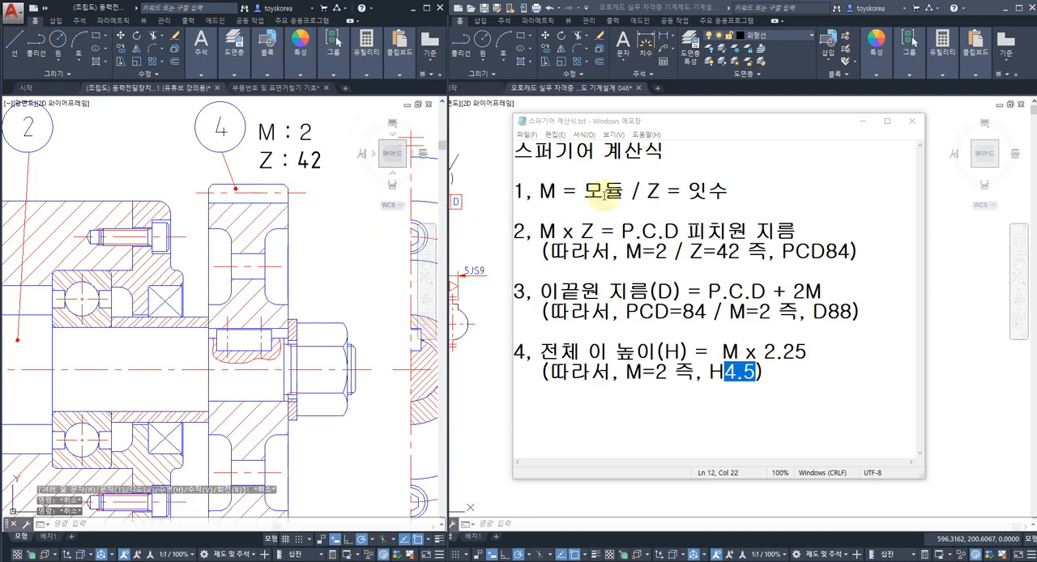
Step: Recap the spur gear notes from module and tooth count through the pitch circle, tip circle and total tooth height formulas
left_click(651, 194)
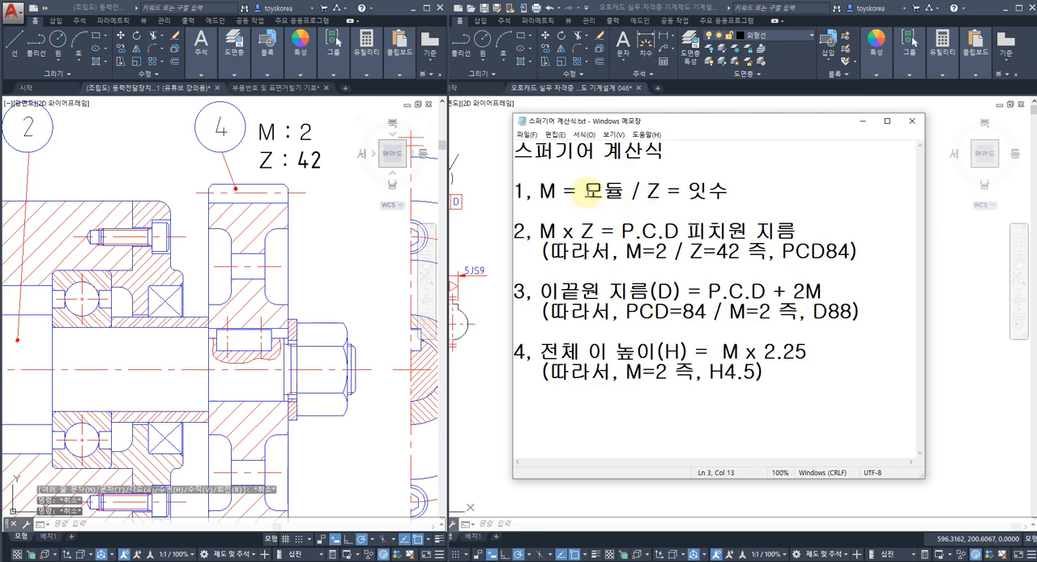
left_click(696, 231)
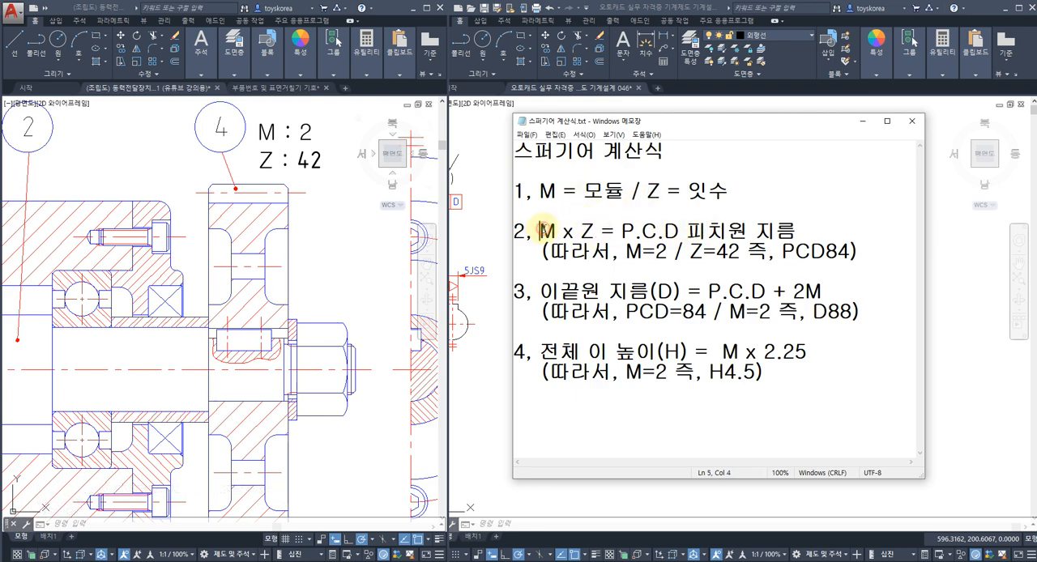
left_click_drag(614, 231, 689, 232)
left_click_drag(541, 292, 630, 291)
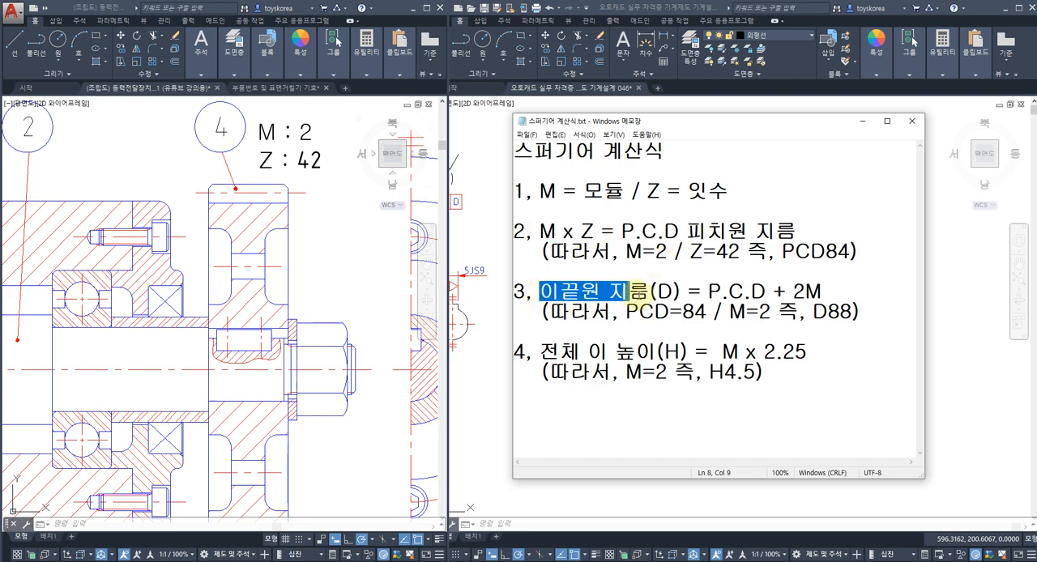
left_click_drag(708, 290, 769, 290)
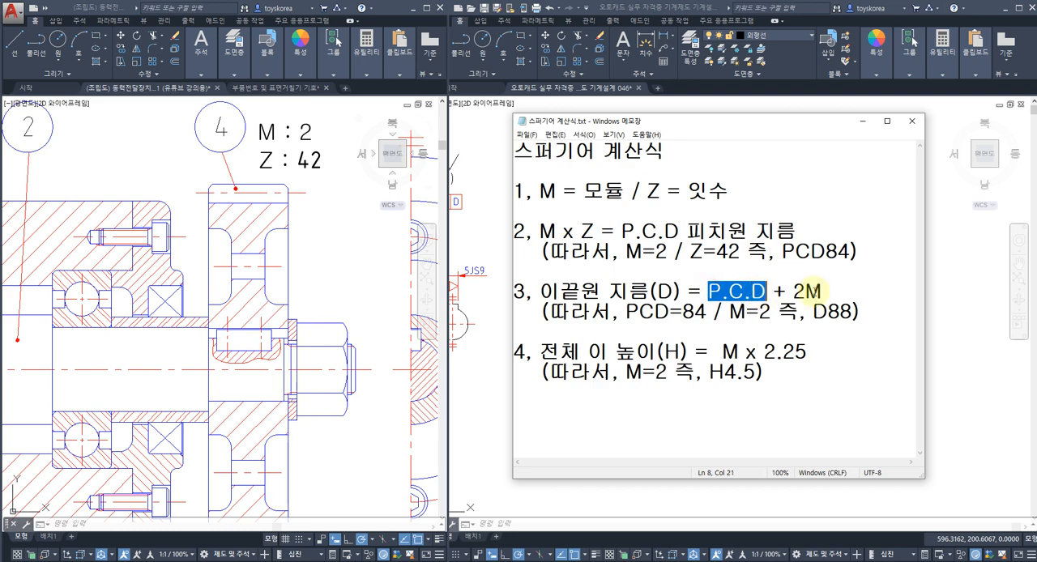
left_click(821, 290)
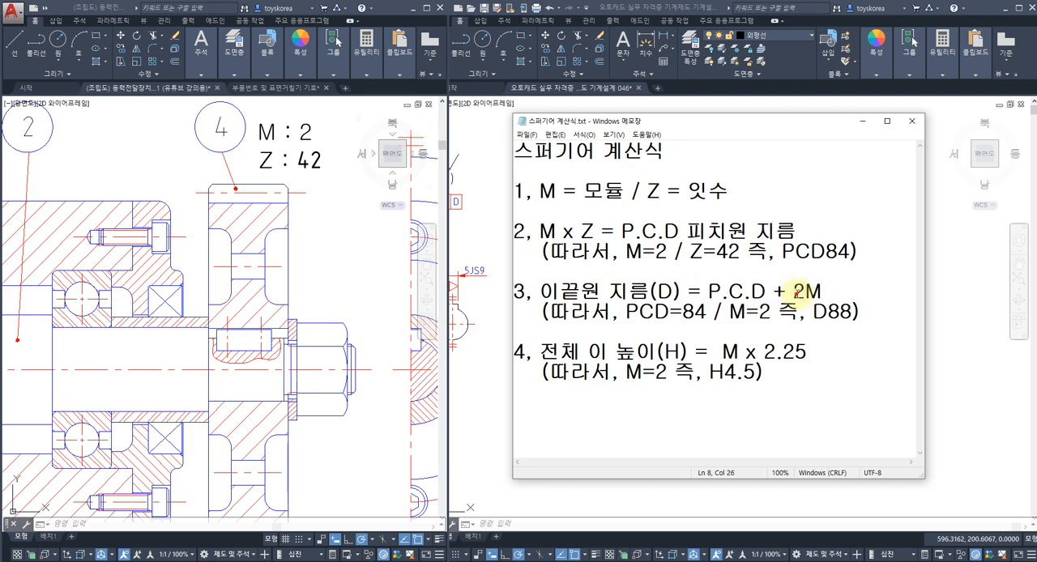
left_click(718, 296)
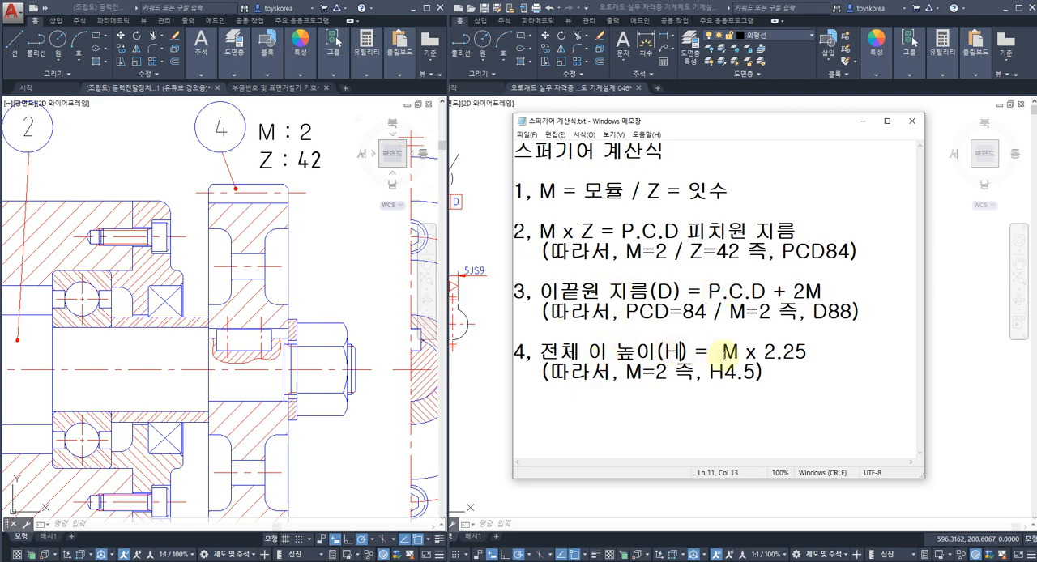
Step: Highlight the 2.25 factor in the total tooth height formula, and put the spur gear notes away
left_click_drag(778, 356, 805, 354)
left_click(789, 366)
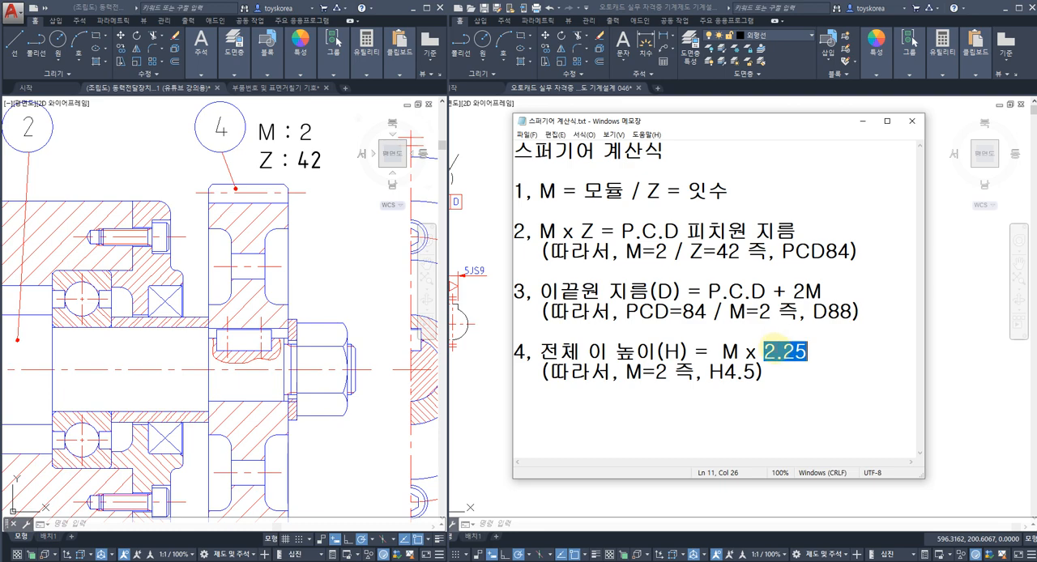
left_click(773, 382)
left_click(852, 128)
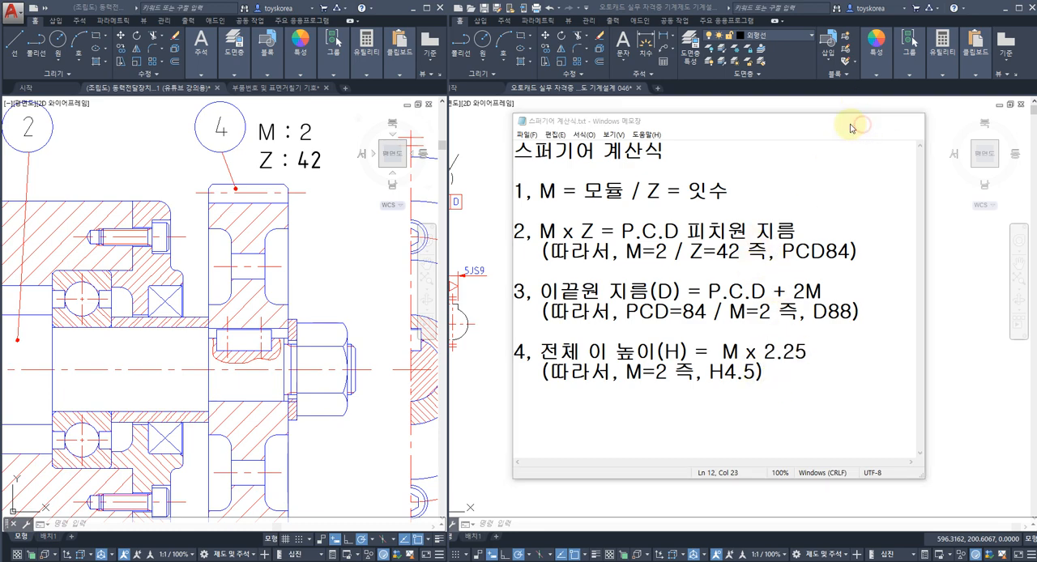
Step: Examine the power transmission assembly from the V-belt pulley across to spur gear 4
left_click(676, 234)
middle_click_drag(649, 306, 651, 282)
left_click(375, 382)
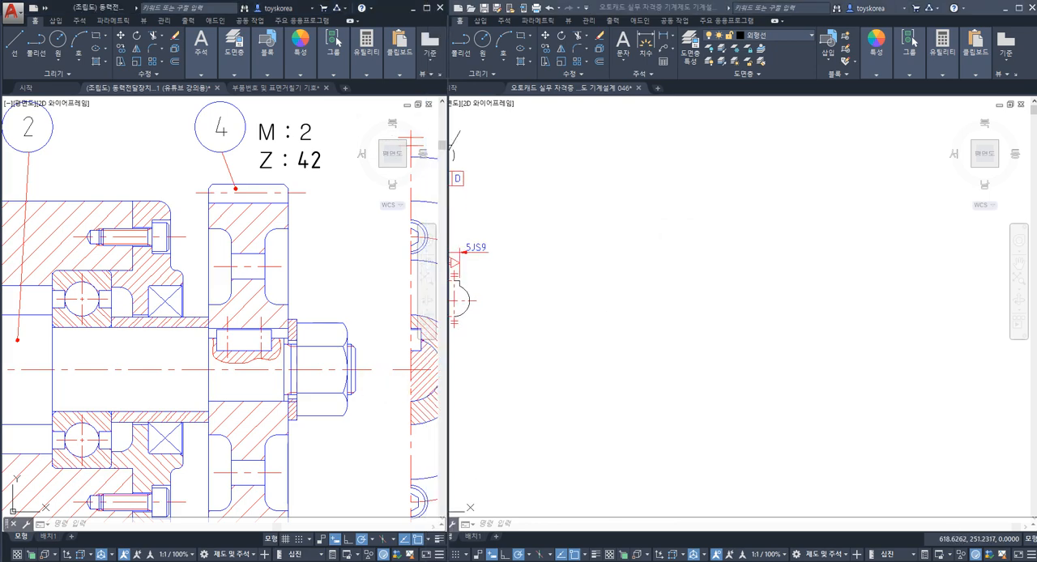
middle_click_drag(348, 347, 347, 297)
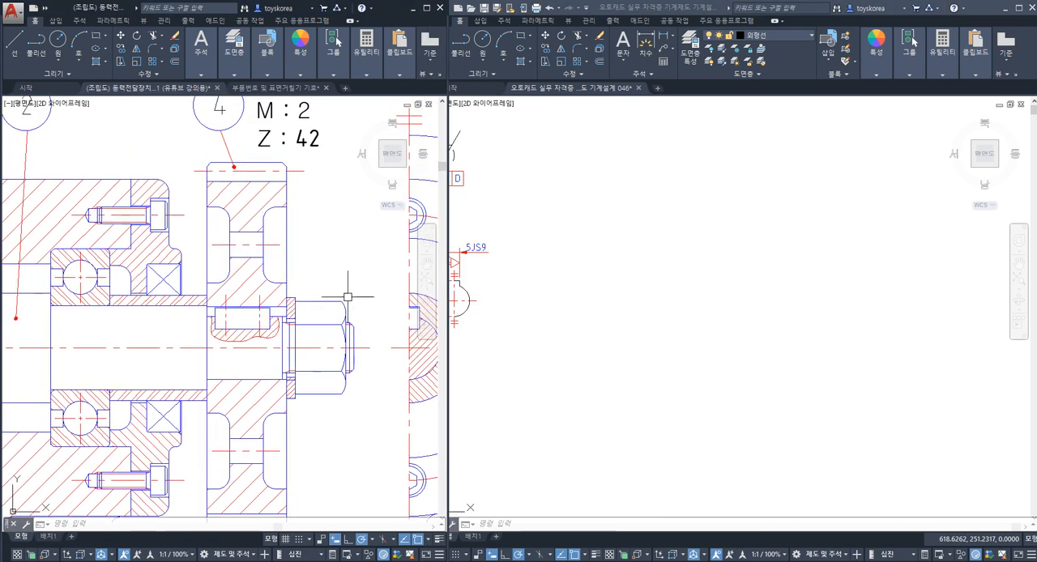
left_click(697, 259)
left_click(691, 278)
key("Escape")
left_click(274, 323)
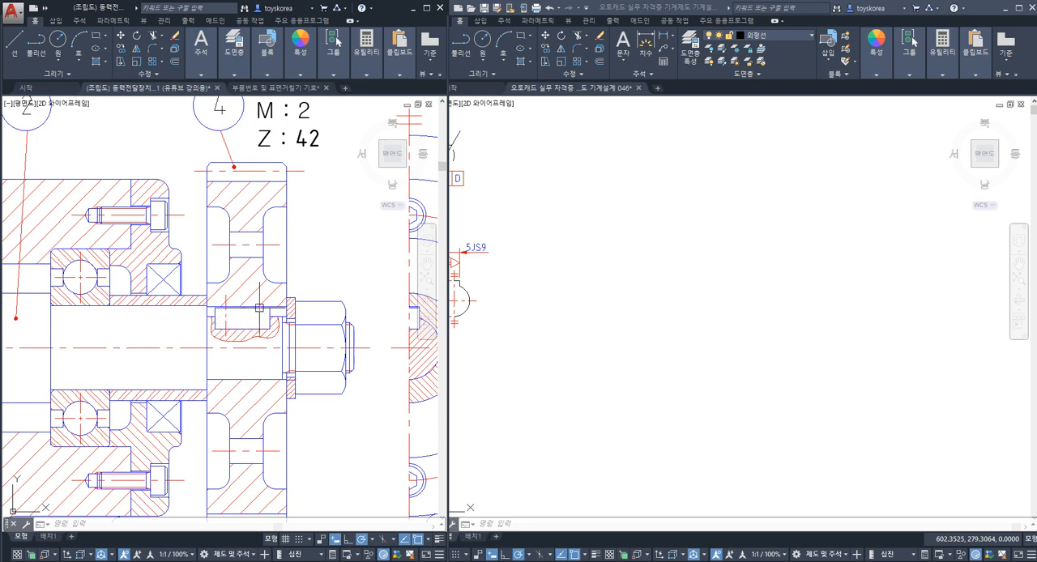
scroll(256, 324, "down", 5)
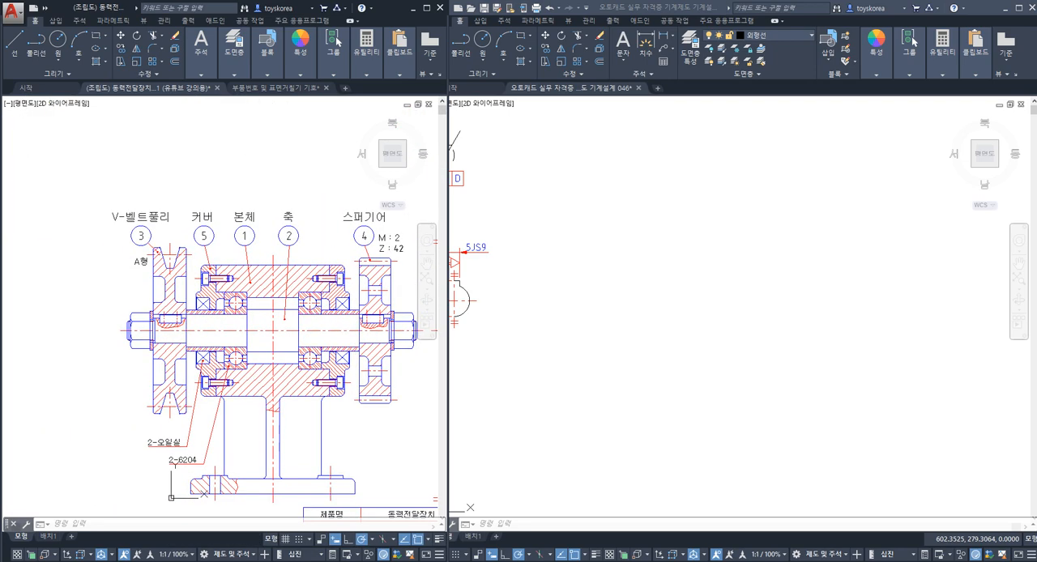
scroll(119, 316, "up", 6)
scroll(126, 297, "down", 2)
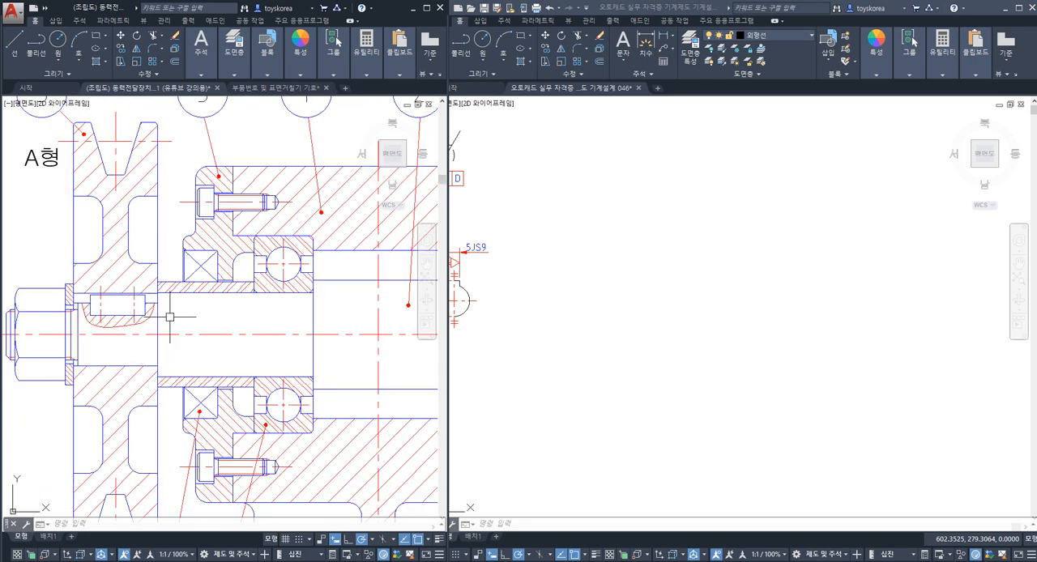
middle_click_drag(326, 321, 176, 317)
middle_click_drag(294, 323, 129, 326)
middle_click_drag(248, 329, 185, 358)
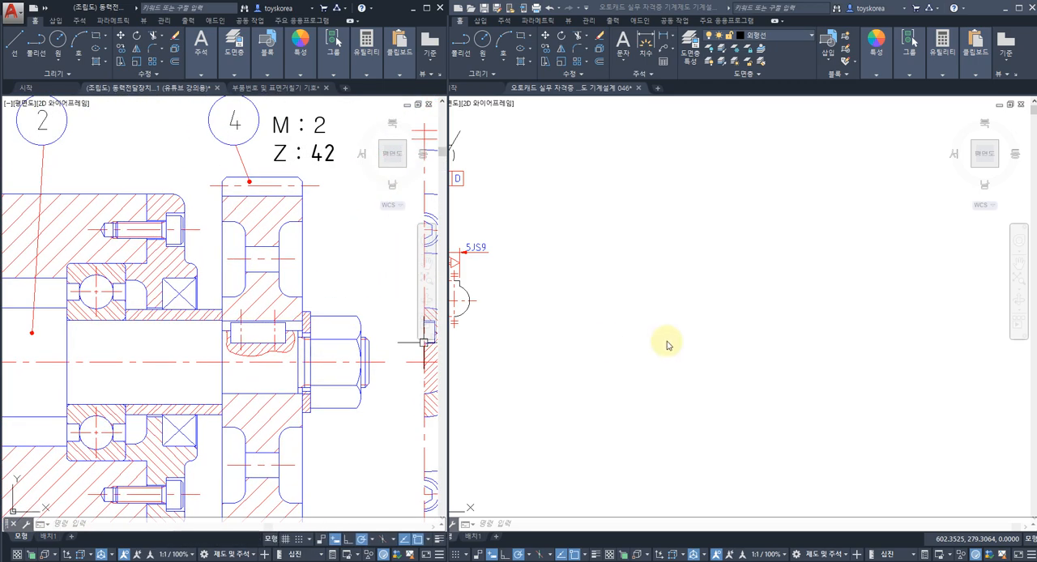
Step: Draw a horizontal and a vertical construction line crossing in the empty area beside the finished part drawing
left_click(667, 342)
type("xl")
key("space")
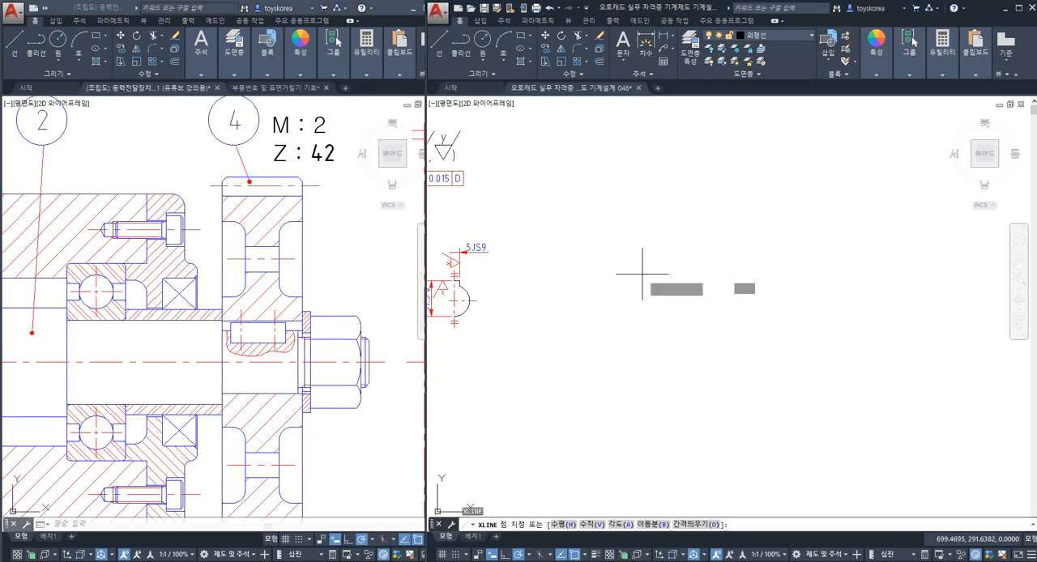
left_click(642, 274)
left_click(669, 275)
left_click(642, 302)
key("Escape")
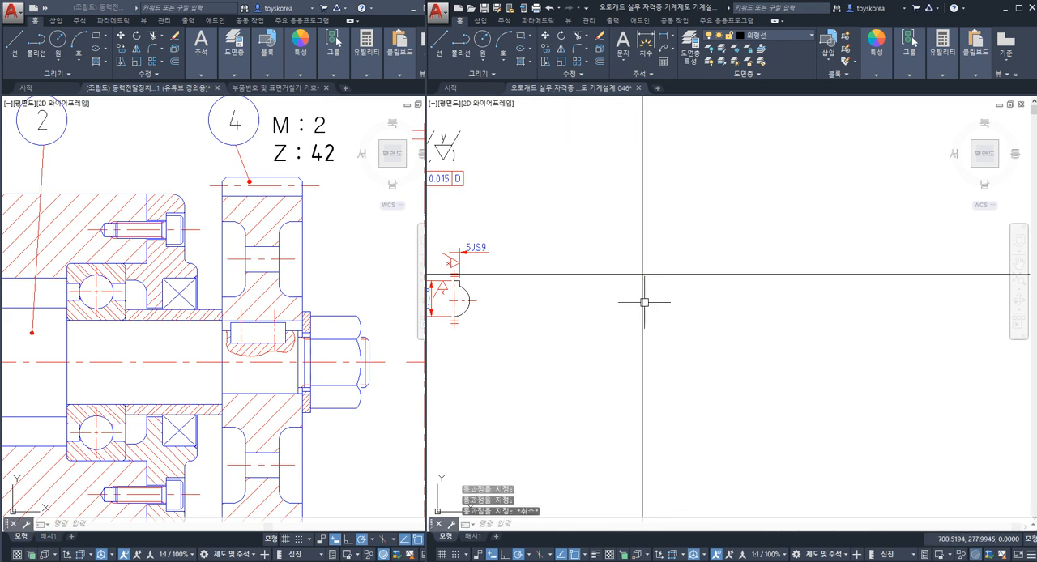
left_click(641, 289)
key("Escape")
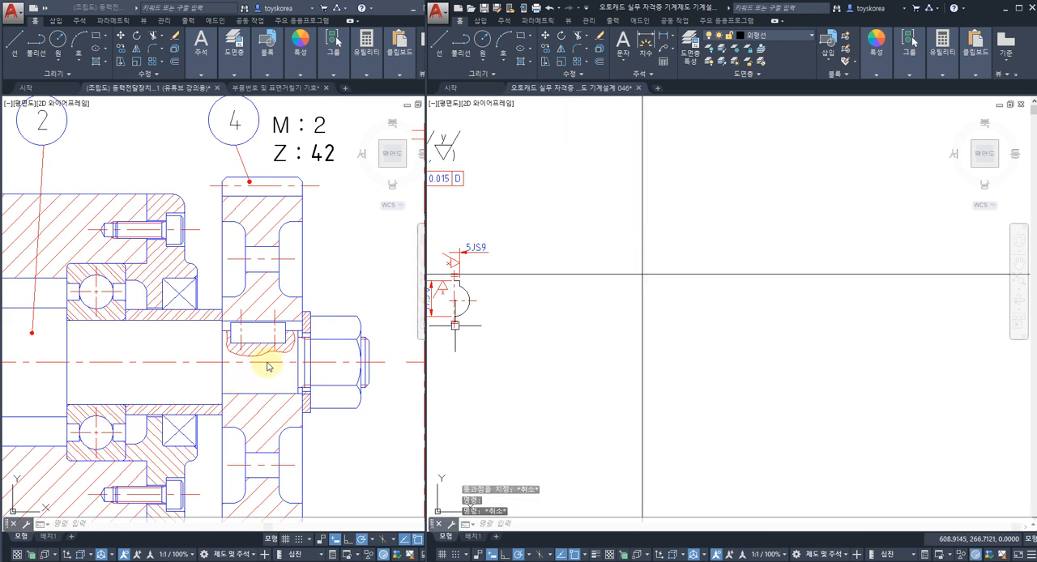
Step: Dimension the face width of spur gear 4 in the assembly with a horizontal linear dimension
left_click(308, 267)
key("Escape")
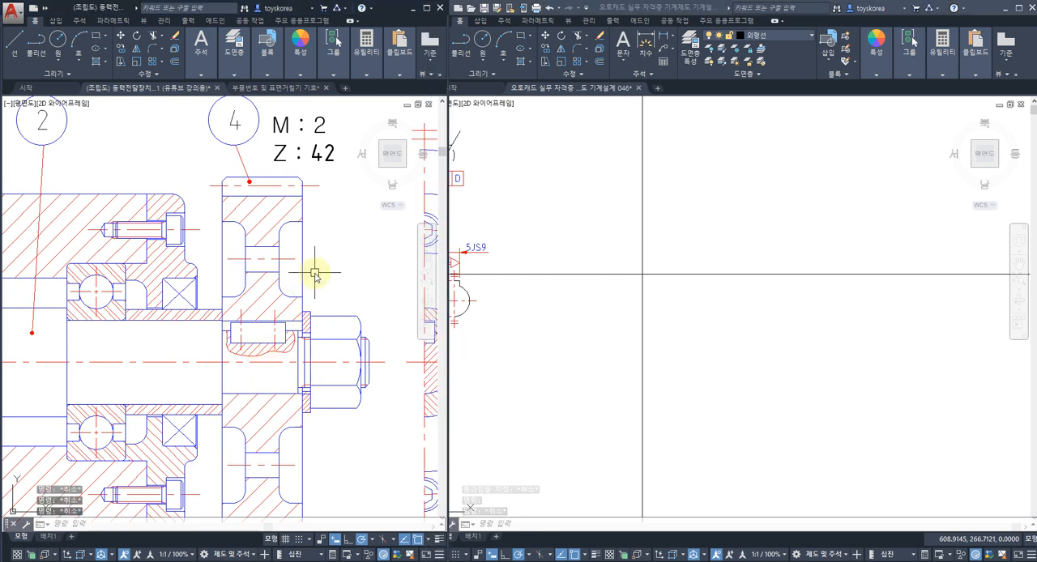
type("DIMLI")
key("space")
left_click(222, 251)
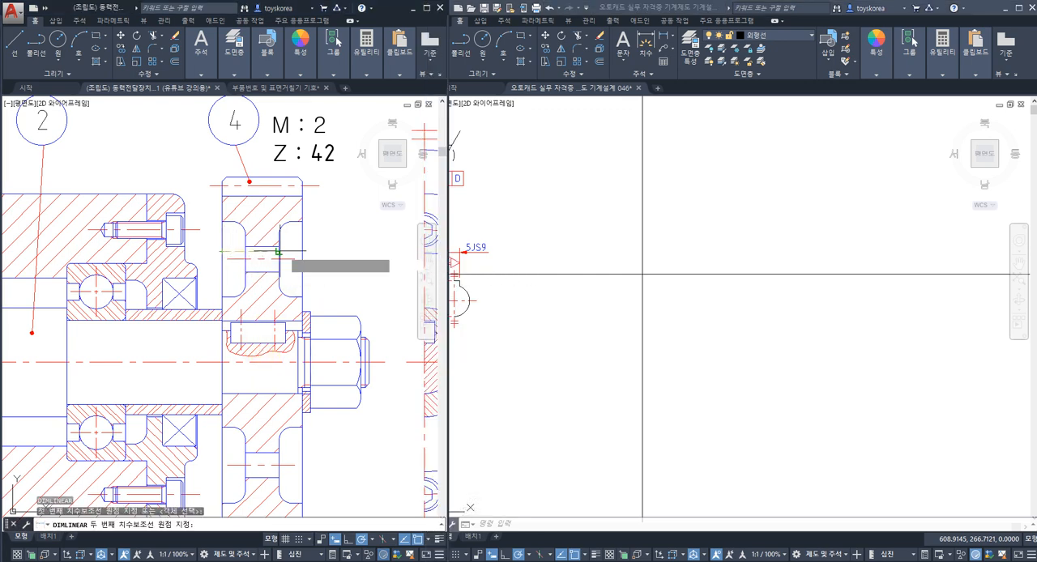
left_click(302, 251)
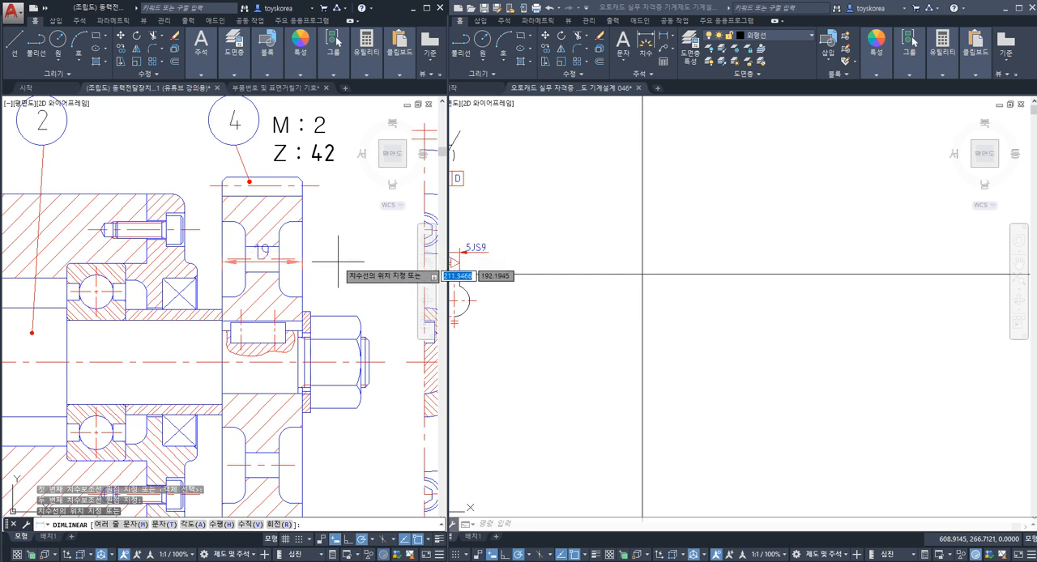
left_click(337, 261)
Step: Offset the vertical construction line to the right by 19/2 for half the gear's face width
left_click(606, 240)
type("O")
key("space")
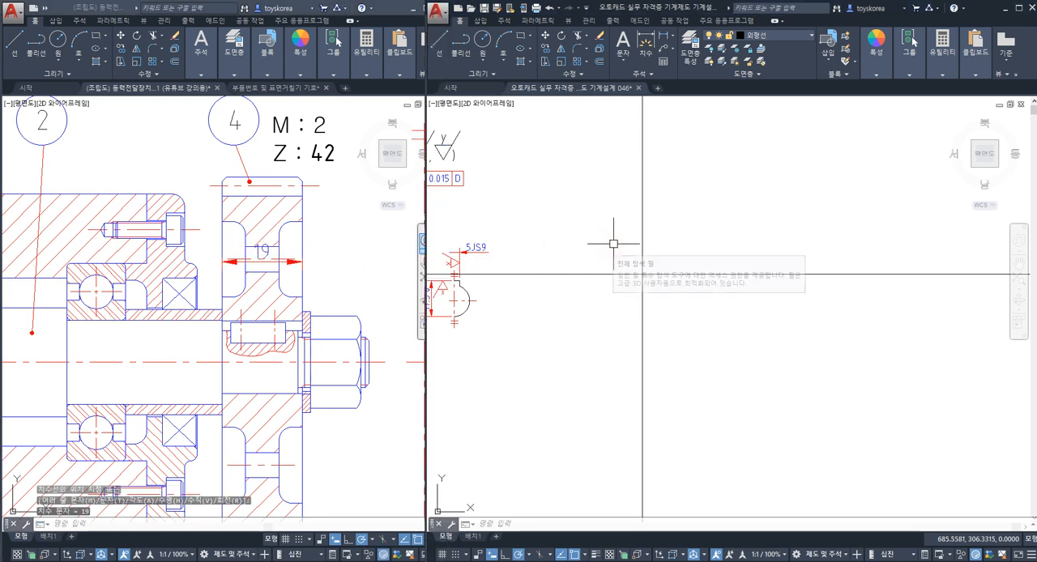
type("19/2")
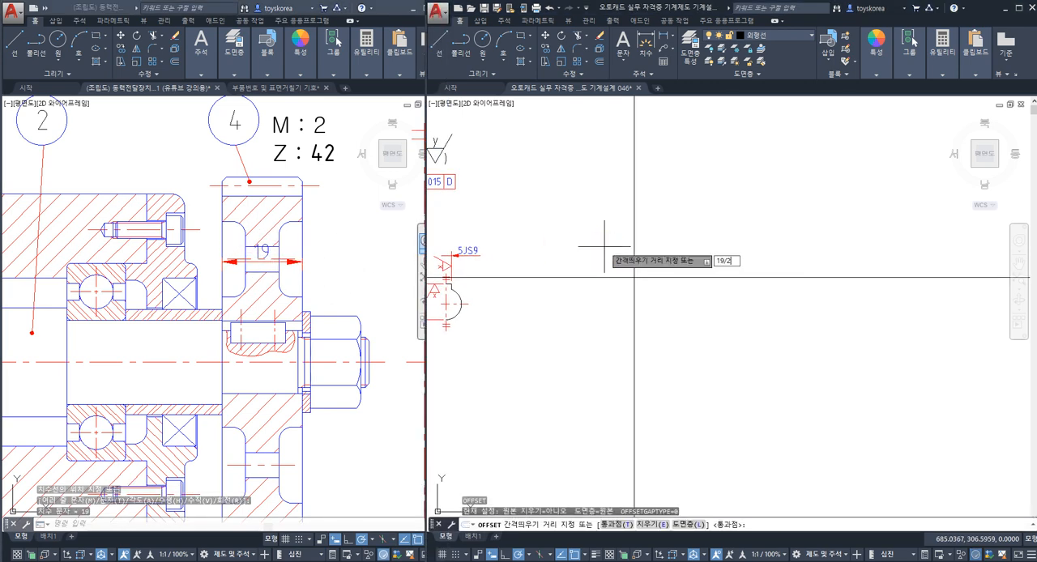
key("Return")
left_click(634, 234)
left_click(653, 246)
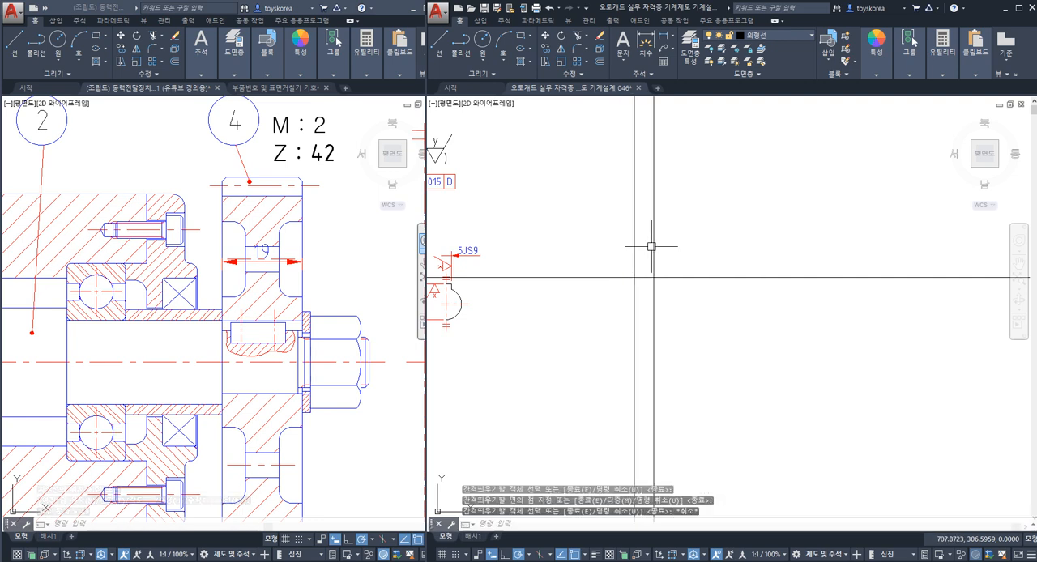
middle_click_drag(640, 252, 622, 279)
key("Escape")
Step: Measure the spacing between the two vertical construction lines with a linear dimension, without placing it
left_click(618, 280)
left_click(636, 276)
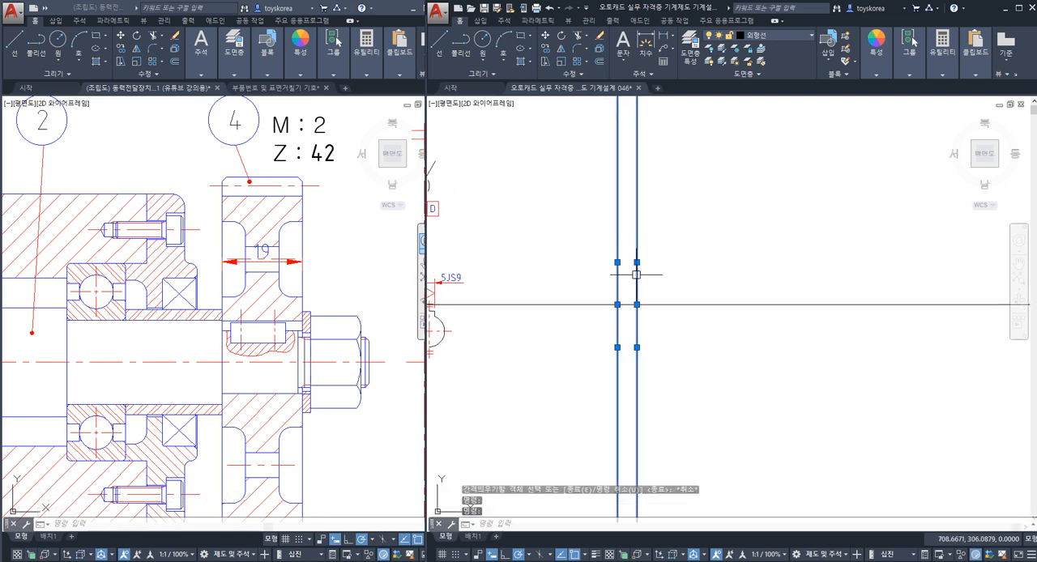
key("Escape")
key("Escape")
type("DIML")
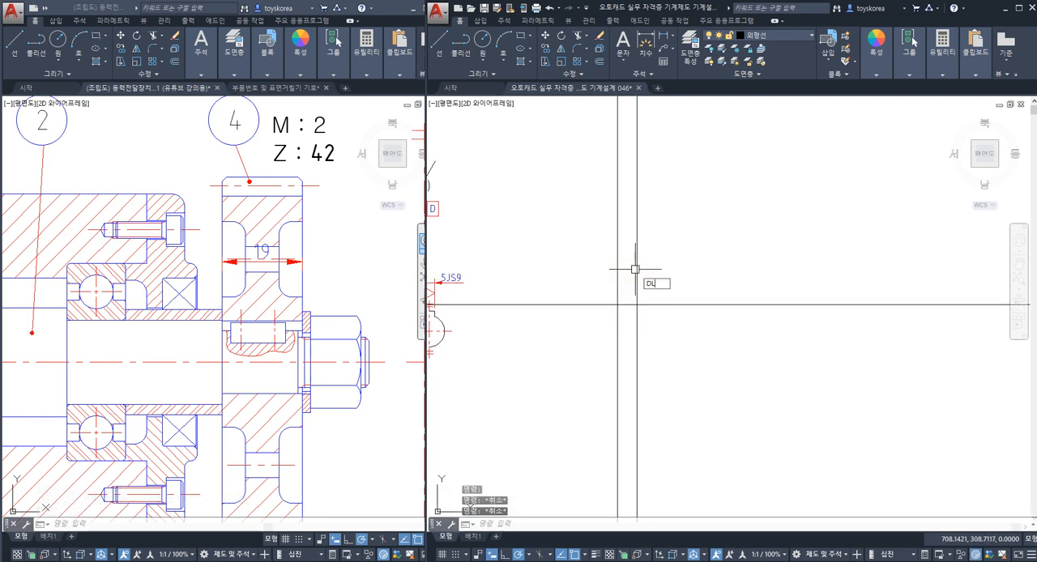
type("I")
key("Return")
left_click(637, 272)
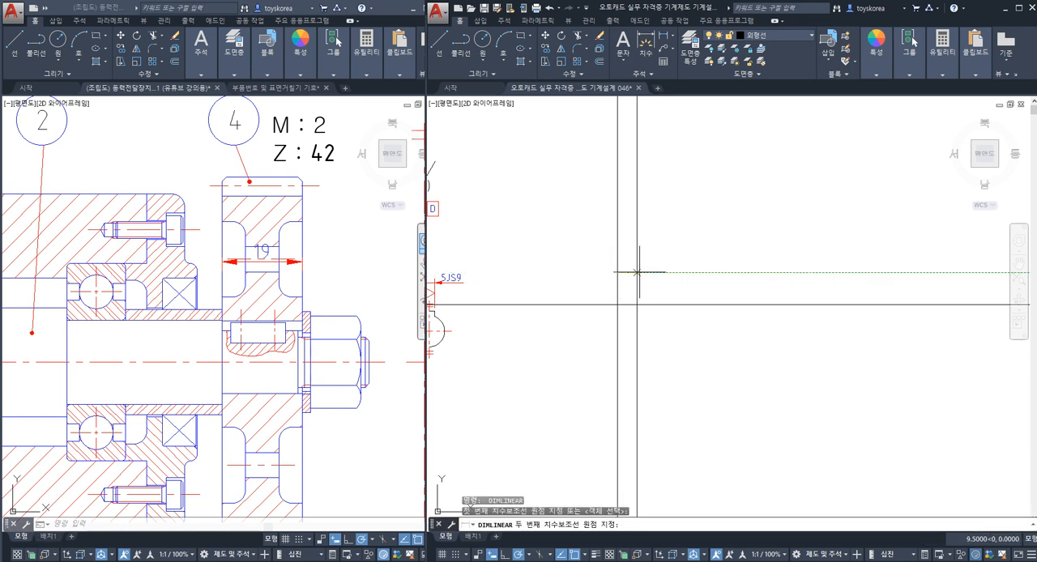
left_click(639, 272)
key("Escape")
key("Escape")
middle_click_drag(621, 254, 618, 269)
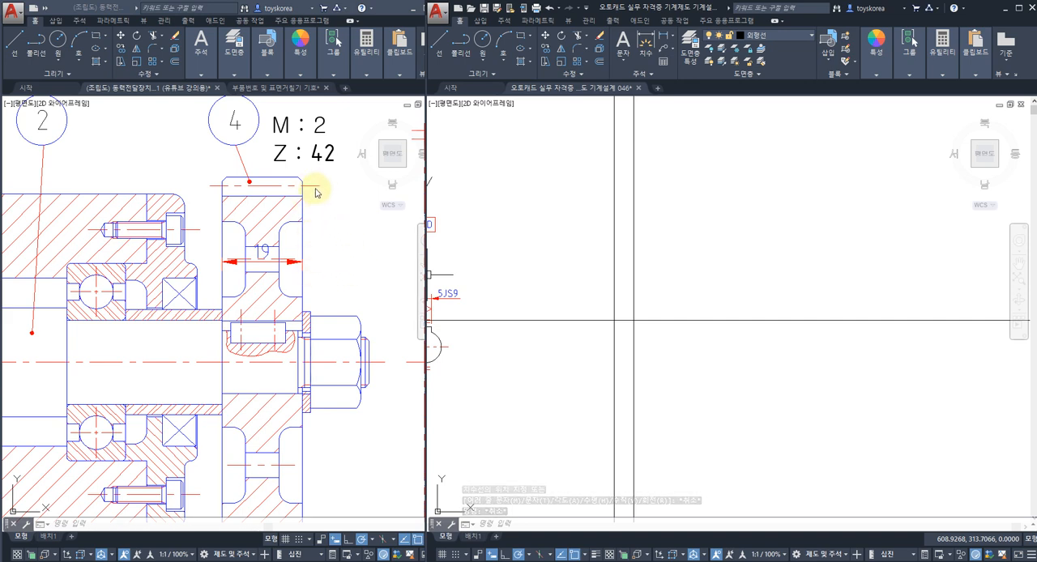
Step: Offset the horizontal construction line upward by 84/2 to create the pitch circle line
left_click(587, 220)
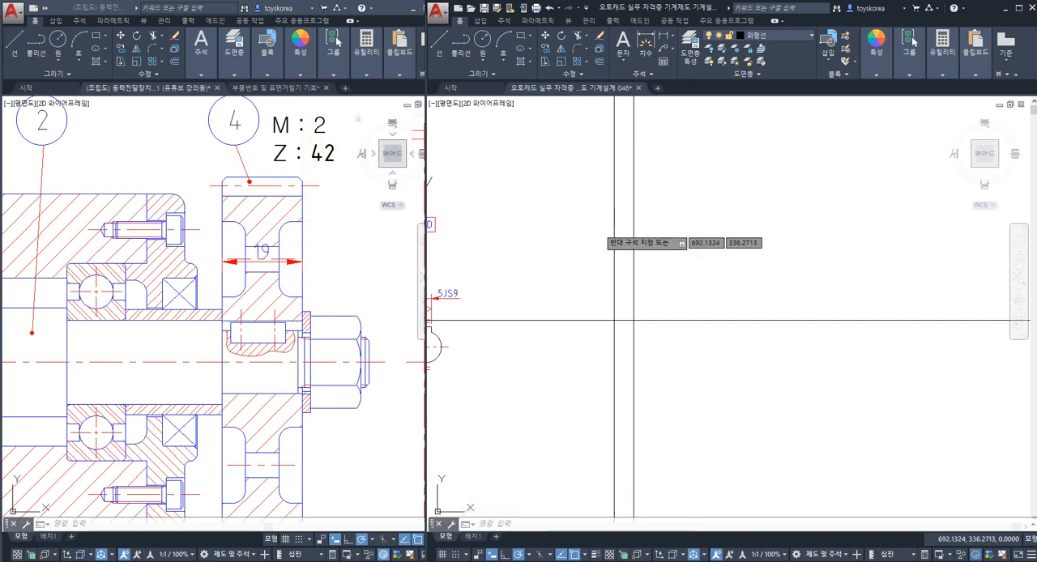
key("Escape")
middle_click_drag(573, 280, 559, 290)
type("o")
key("space")
type("84/")
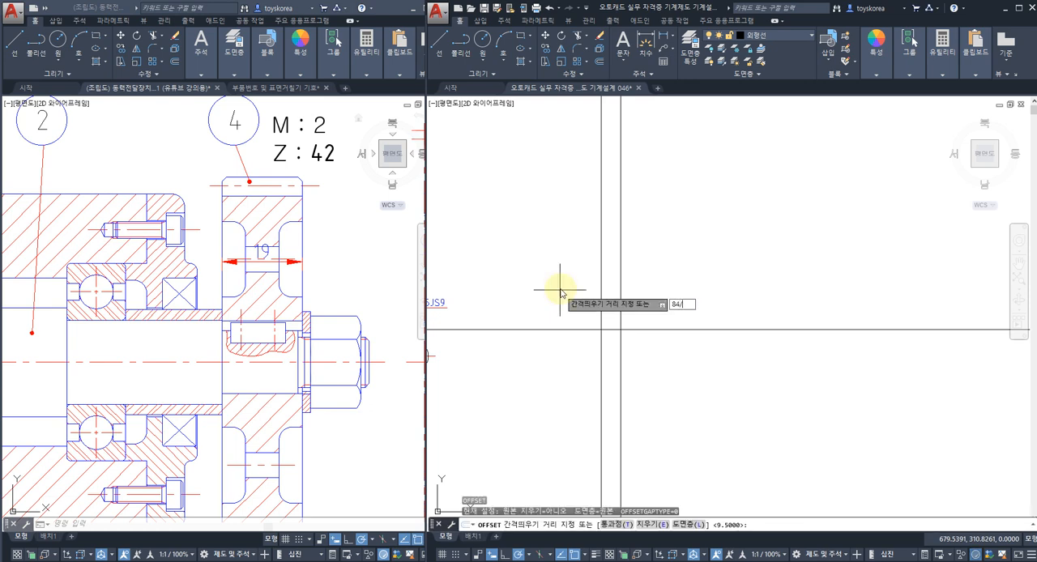
type("4")
key("Return")
left_click(572, 330)
left_click(607, 257)
key("Escape")
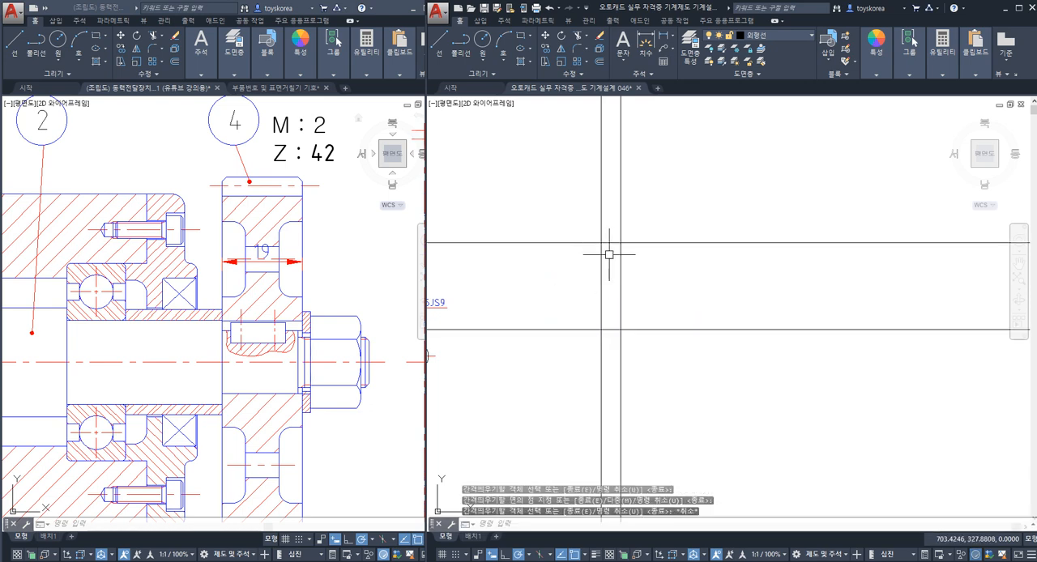
key("Escape")
Step: Offset the pitch circle line upward by 2 to create the tip circle line
left_click(669, 243)
key("Escape")
left_click(658, 243)
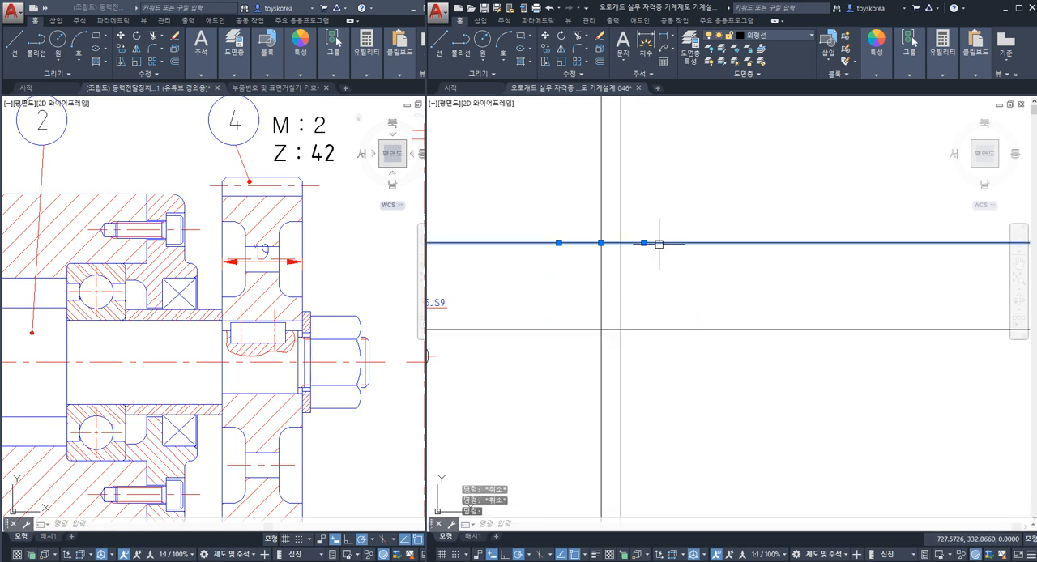
key("Escape")
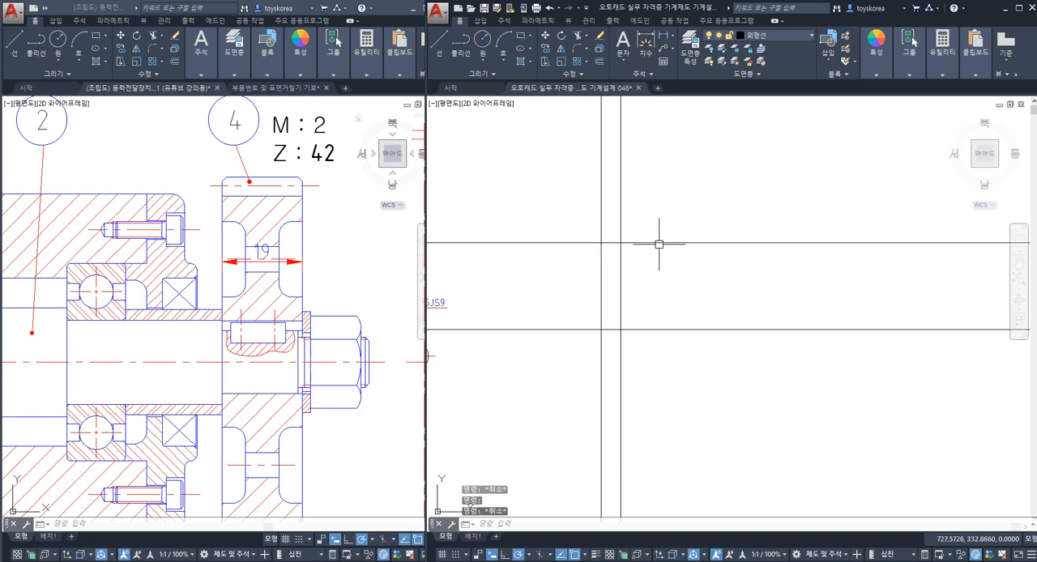
type("o")
key("space")
type("2")
key("Return")
left_click(656, 243)
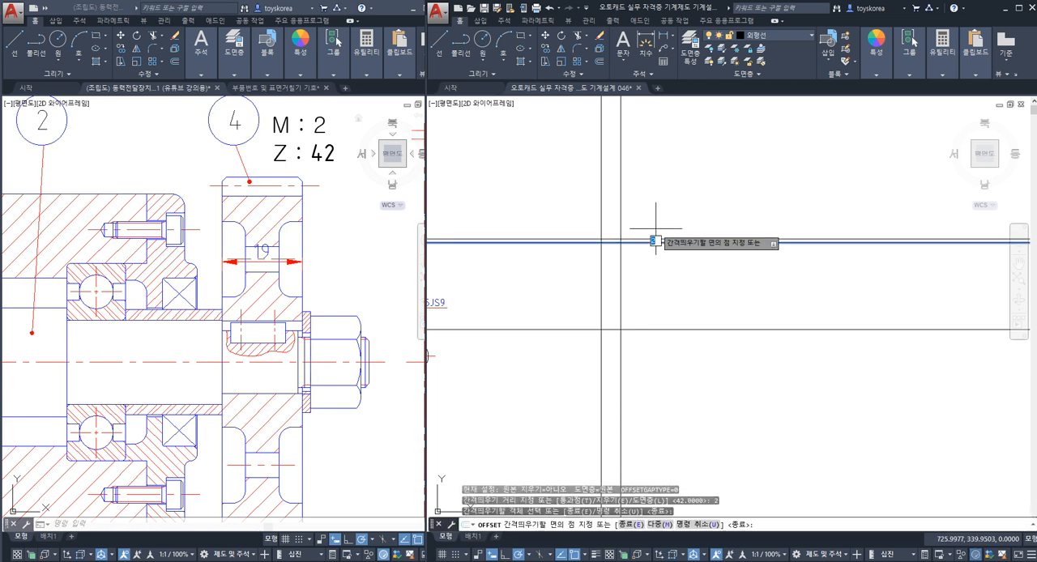
left_click(639, 234)
scroll(620, 247, "up", 2)
key("Escape")
scroll(620, 227, "up", 3)
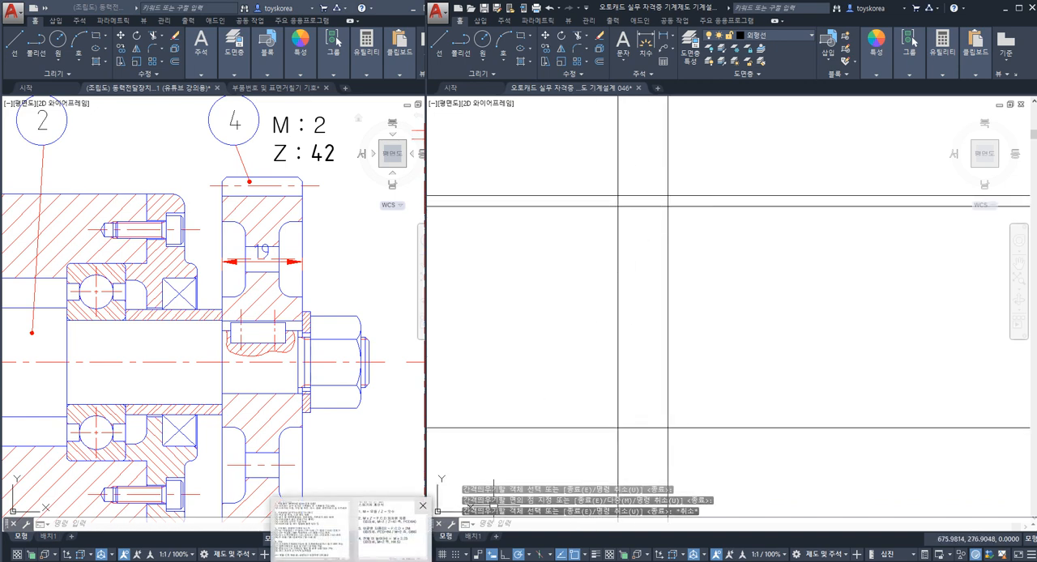
Step: Review the total tooth height entry H = M x 2.25 in the spur gear notes
left_click(393, 532)
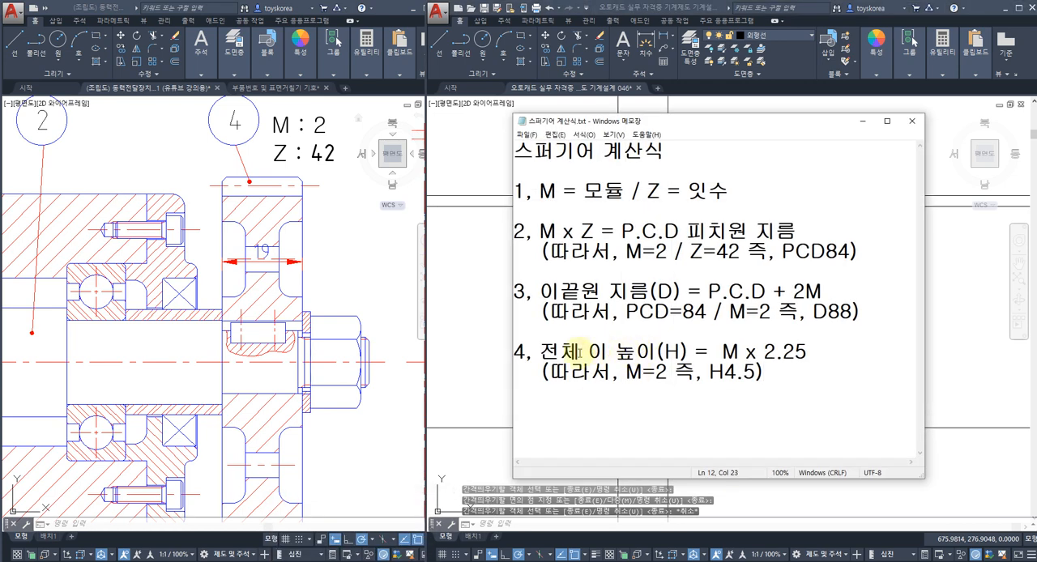
left_click_drag(540, 351, 680, 352)
left_click(590, 290)
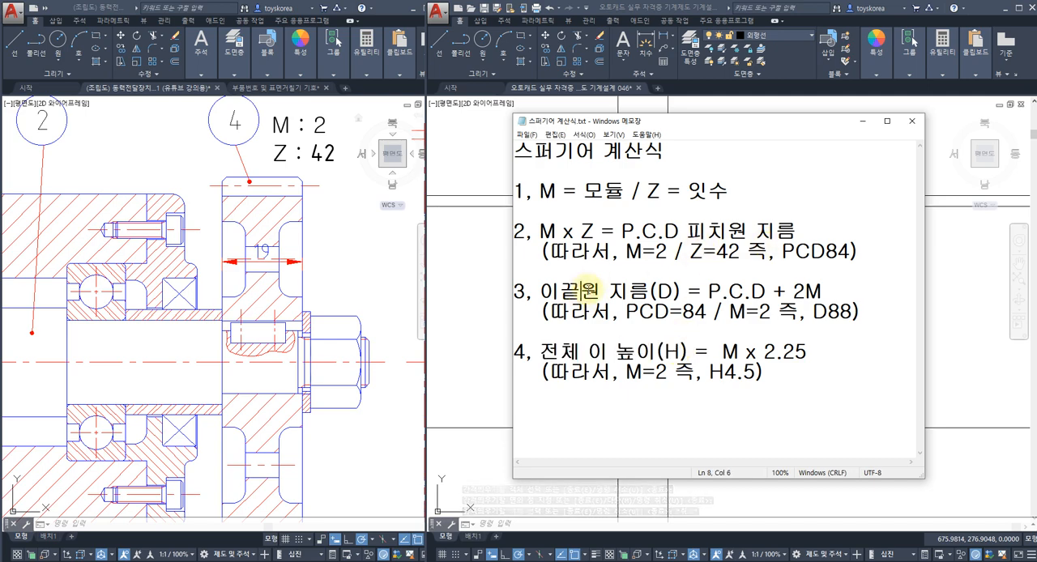
left_click_drag(590, 350, 680, 352)
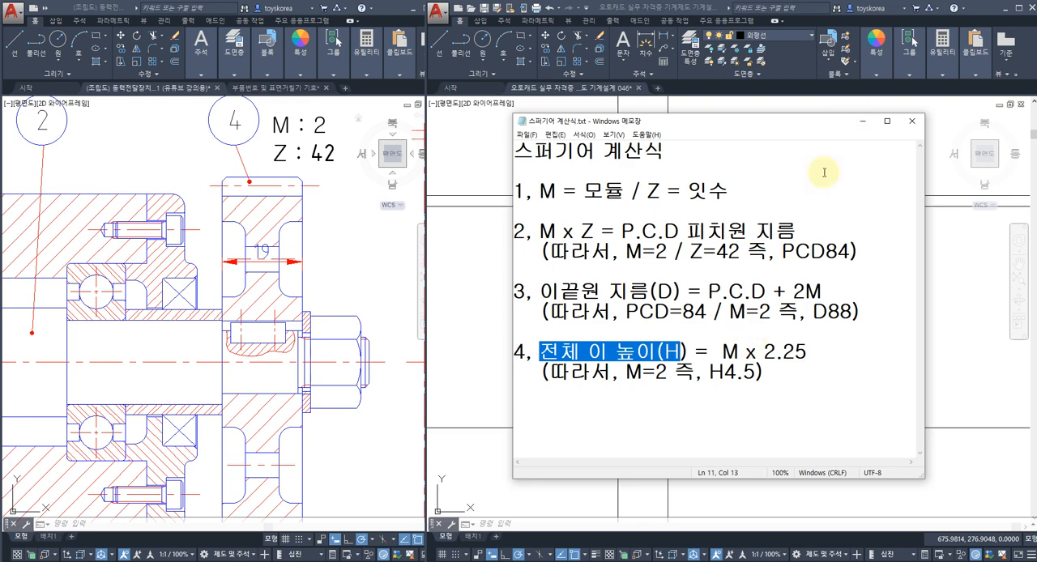
left_click(861, 120)
Step: Offset the tip circle line downward by 4.5 to create the tooth root line
left_click(760, 220)
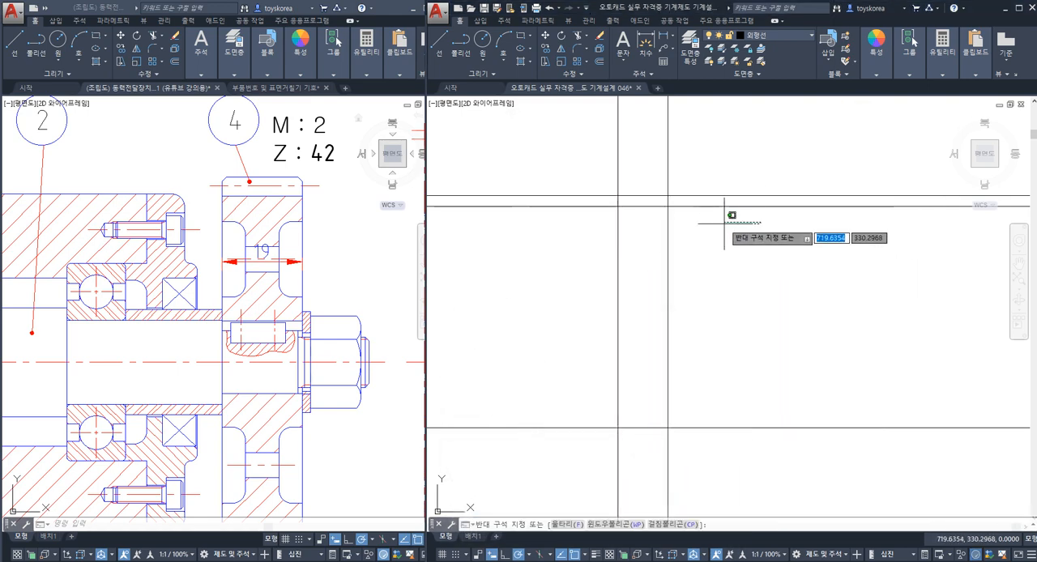
key("Escape")
left_click(717, 195)
key("Escape")
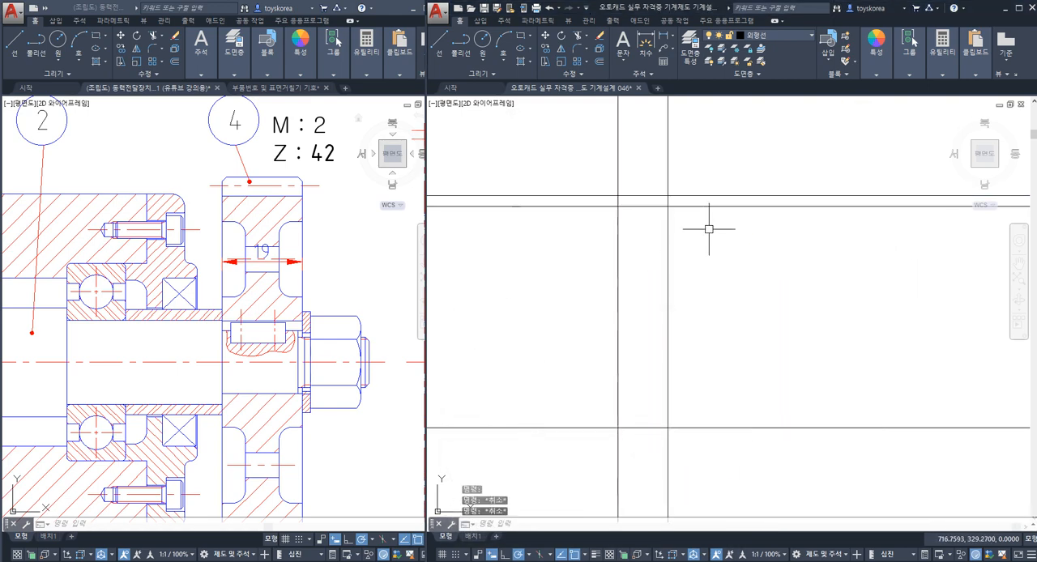
type("o")
key("Return")
type("4.5")
key("Return")
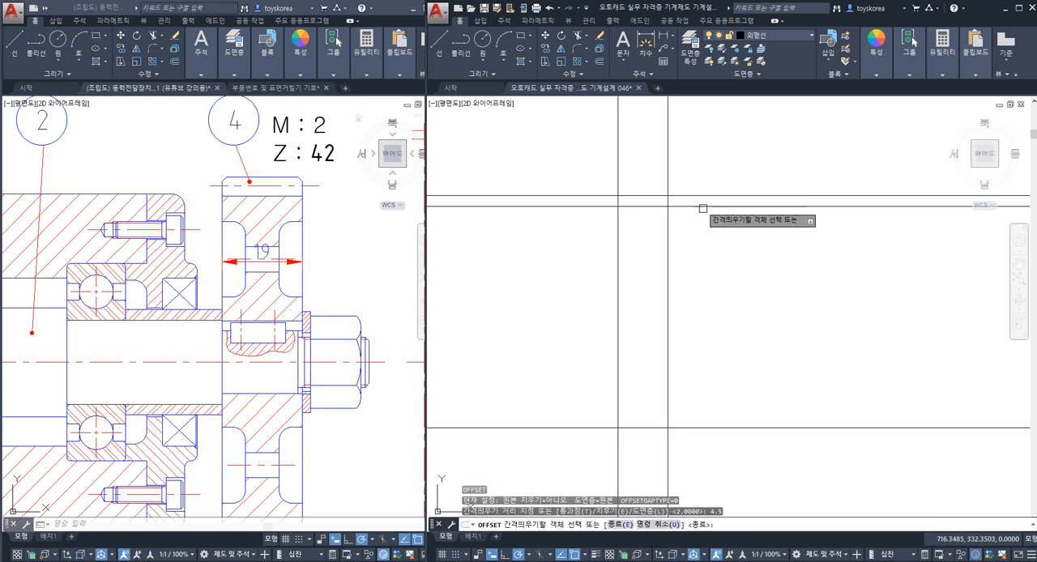
left_click(695, 206)
left_click(695, 215)
key("Escape")
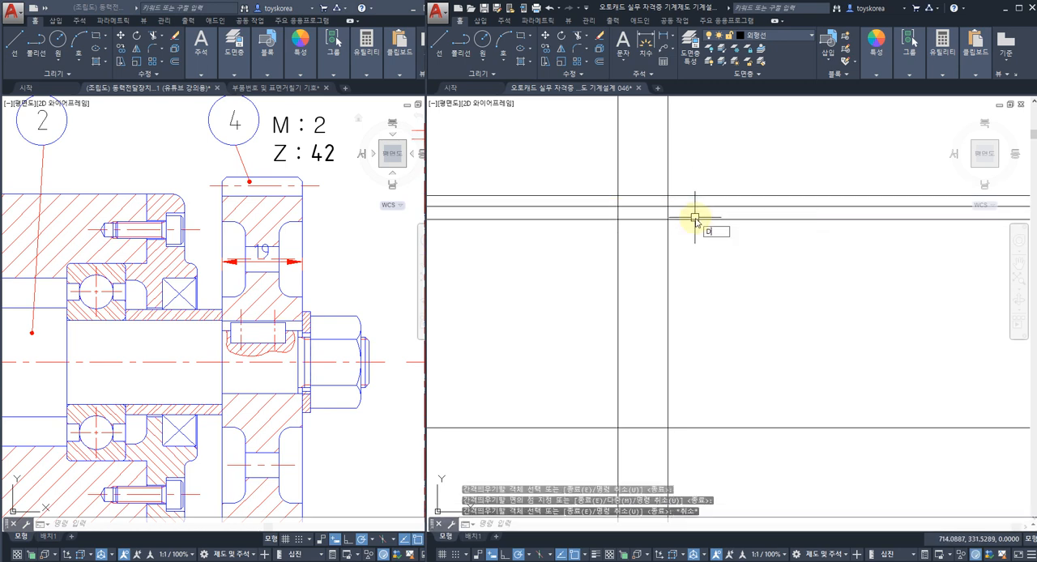
Step: Add a vertical linear dimension between the tooth root line and the tip circle line to check the total tooth height
type("dli")
key("Return")
left_click(706, 218)
left_click(708, 195)
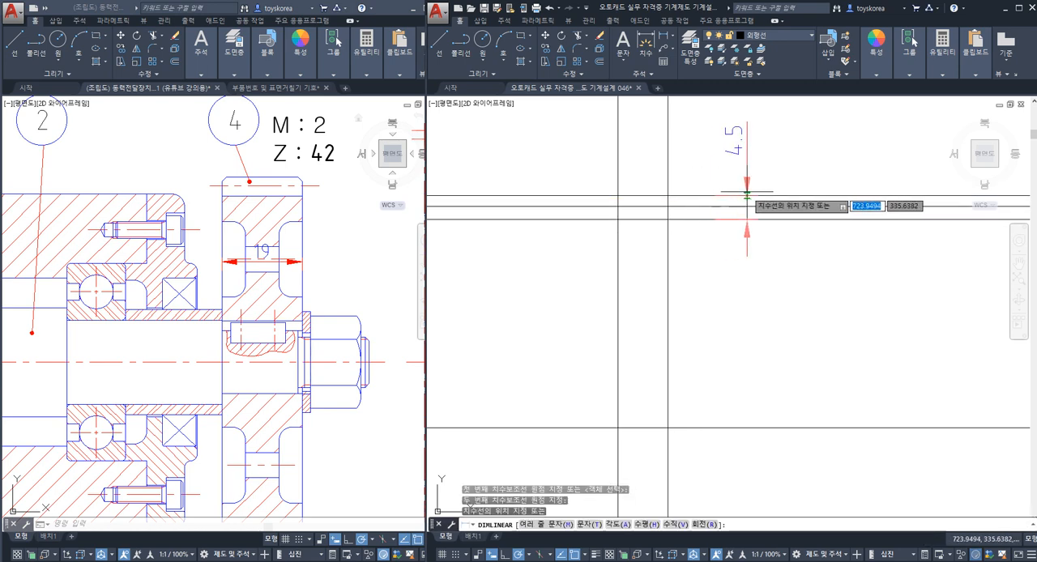
left_click(748, 192)
key("Escape")
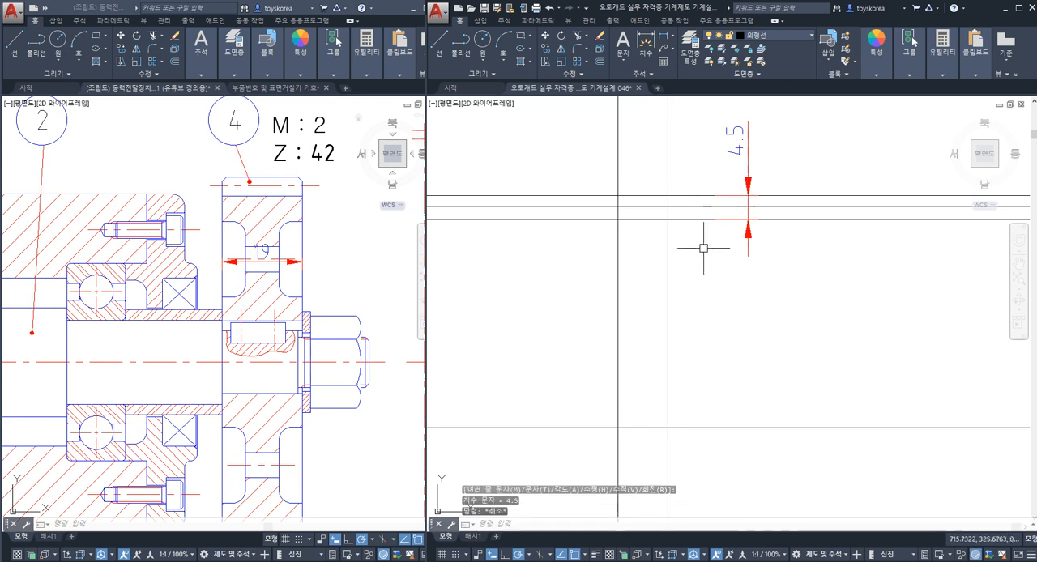
Step: Erase the tooth height check dimension
left_click(751, 167)
type("e")
key("Return")
left_click(746, 176)
key("Escape")
key("Escape")
key("Escape")
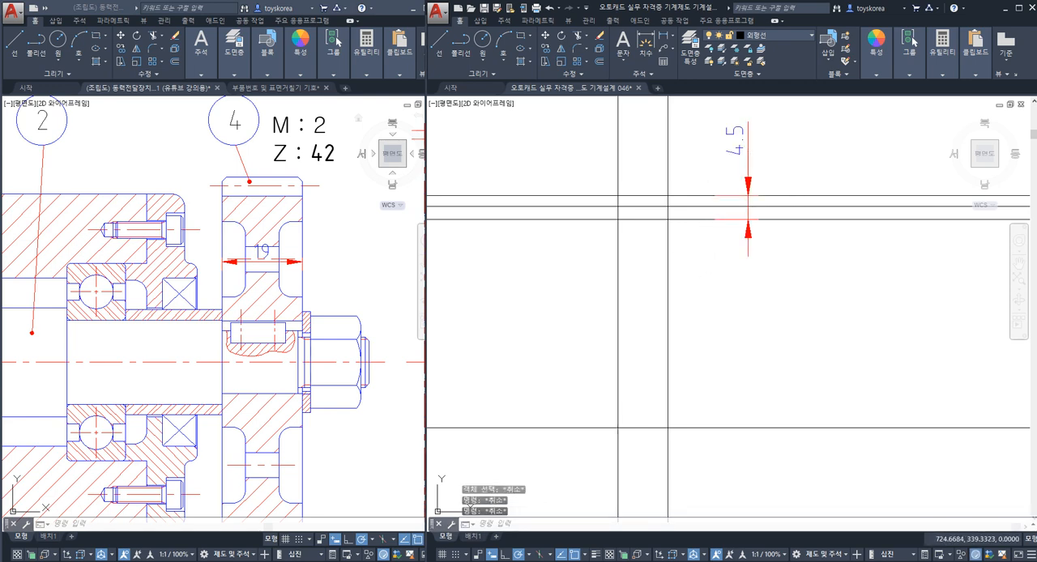
left_click(747, 174)
type("e")
key("Return")
Step: Trim the tooth root line and the tip circle line beyond the gear's right vertical face line
middle_click_drag(652, 217, 685, 215)
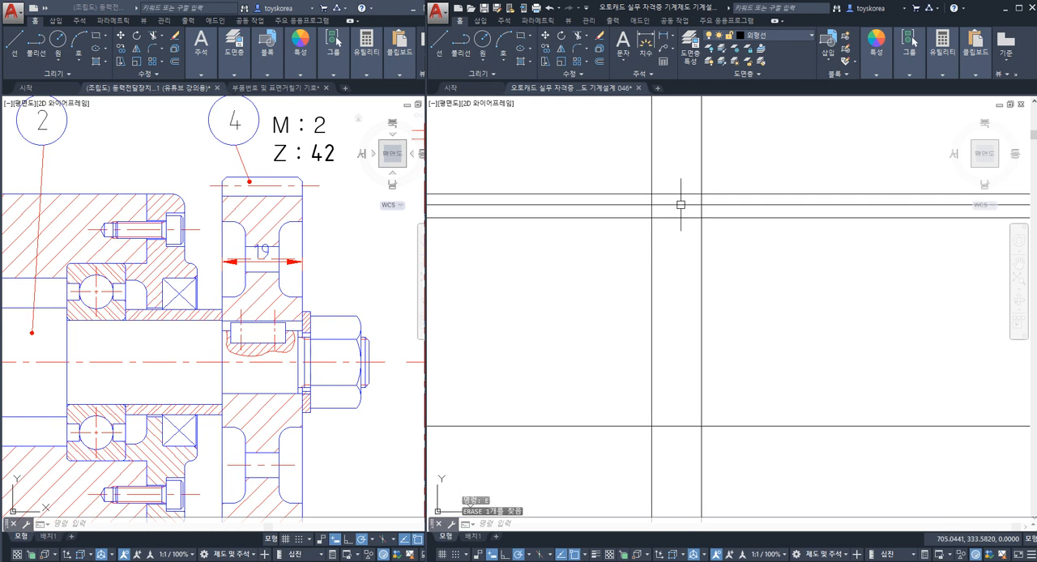
left_click(698, 230)
key("Escape")
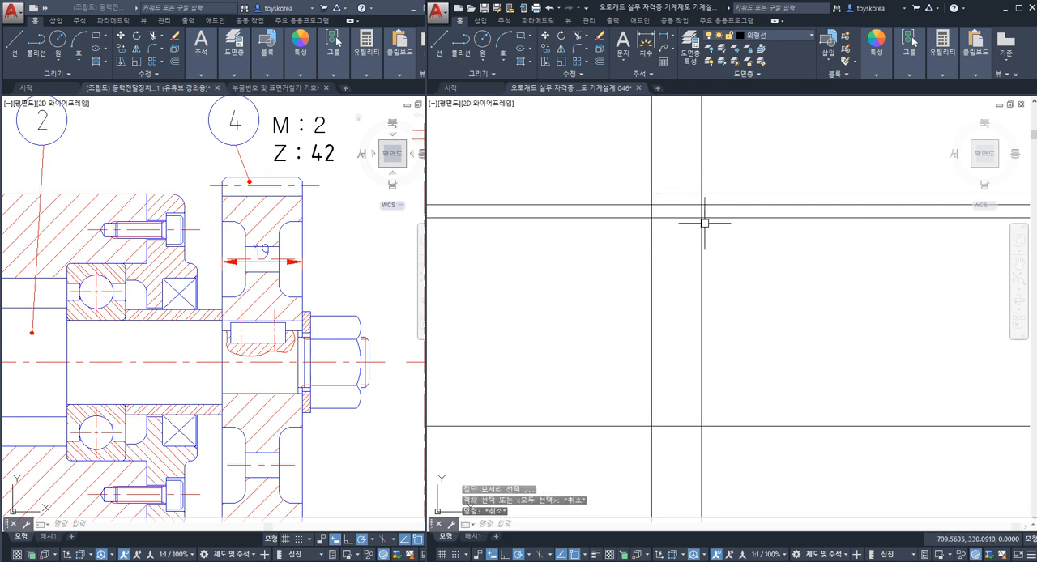
key("Return")
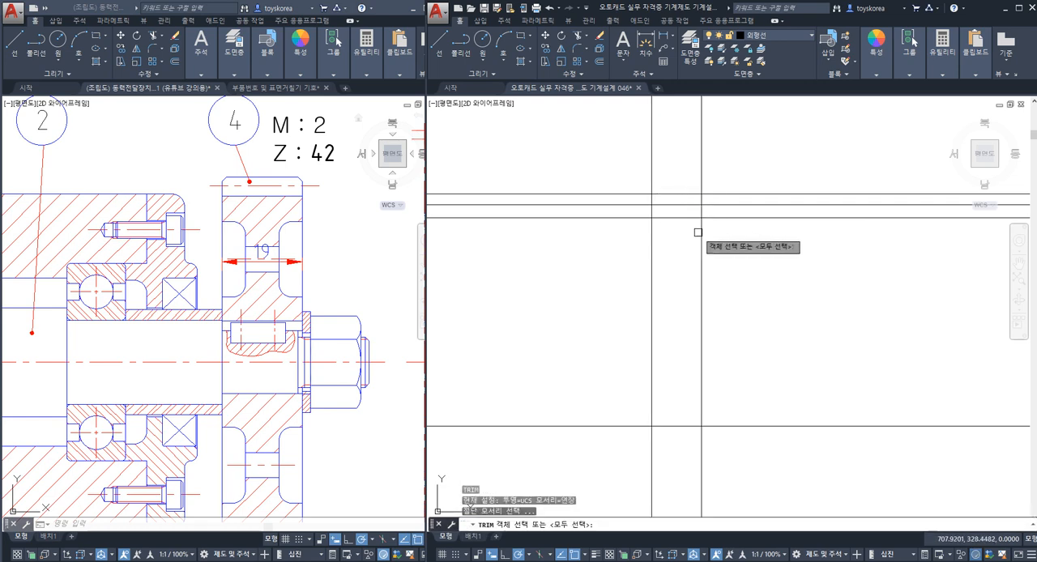
left_click(701, 229)
key("Return")
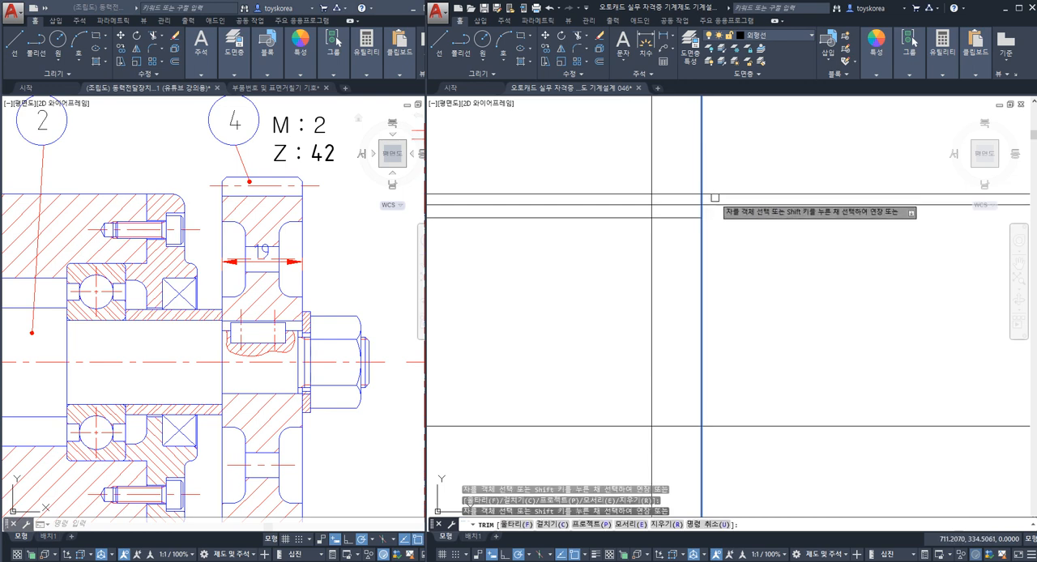
left_click(716, 195)
key("Escape")
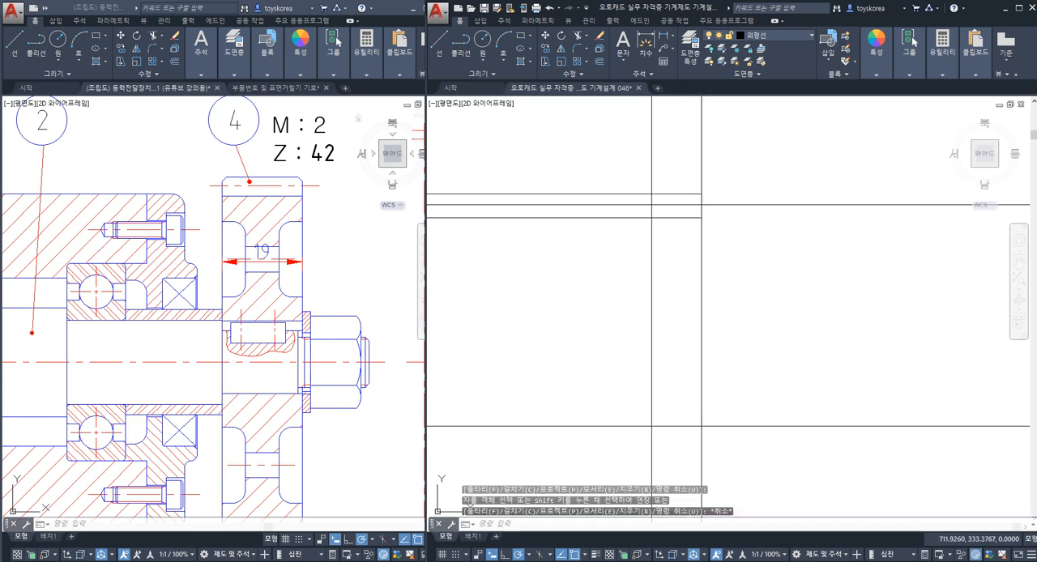
left_click(706, 203)
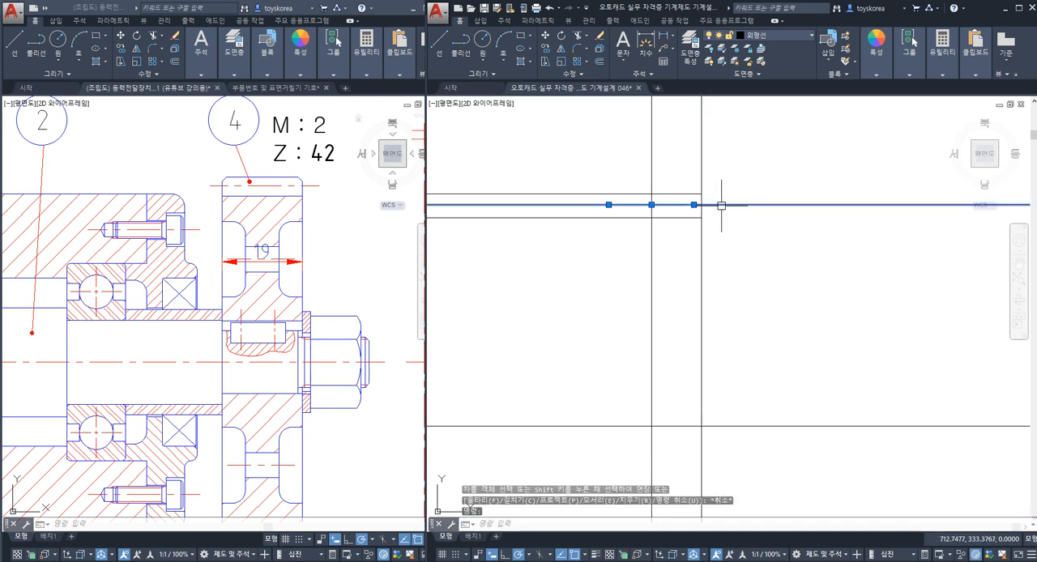
key("Escape")
key("Escape")
key("Escape")
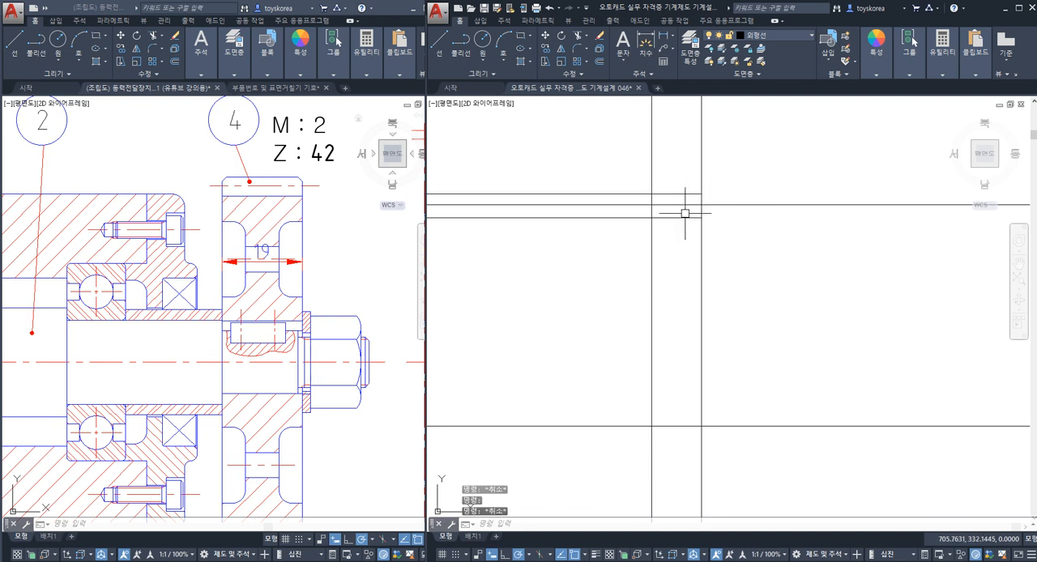
left_click(685, 218)
key("Escape")
middle_click_drag(683, 225, 692, 206)
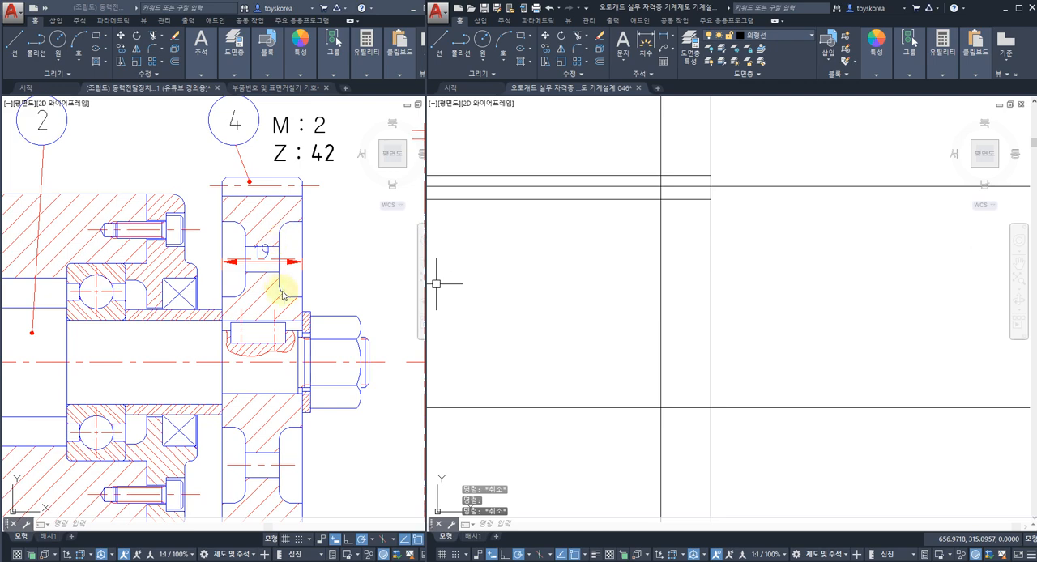
Step: Switch to the assembly drawing and erase the width dimension on gear 4
left_click(297, 260)
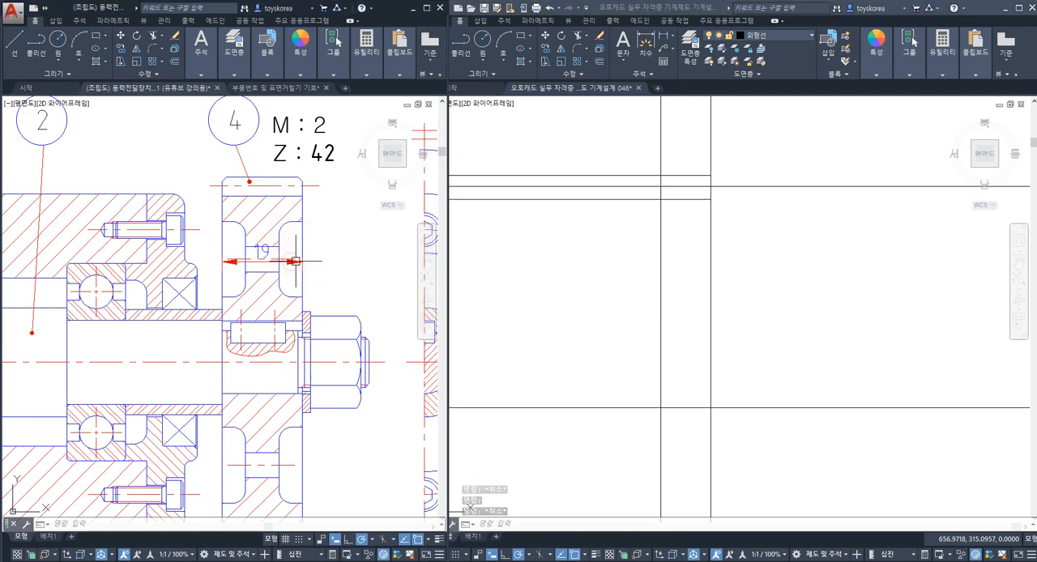
left_click(301, 262)
type("e")
key("space")
Step: Add a vertical linear dimension across the hub diameter of gear 4 in the assembly drawing
middle_click_drag(301, 289, 294, 236)
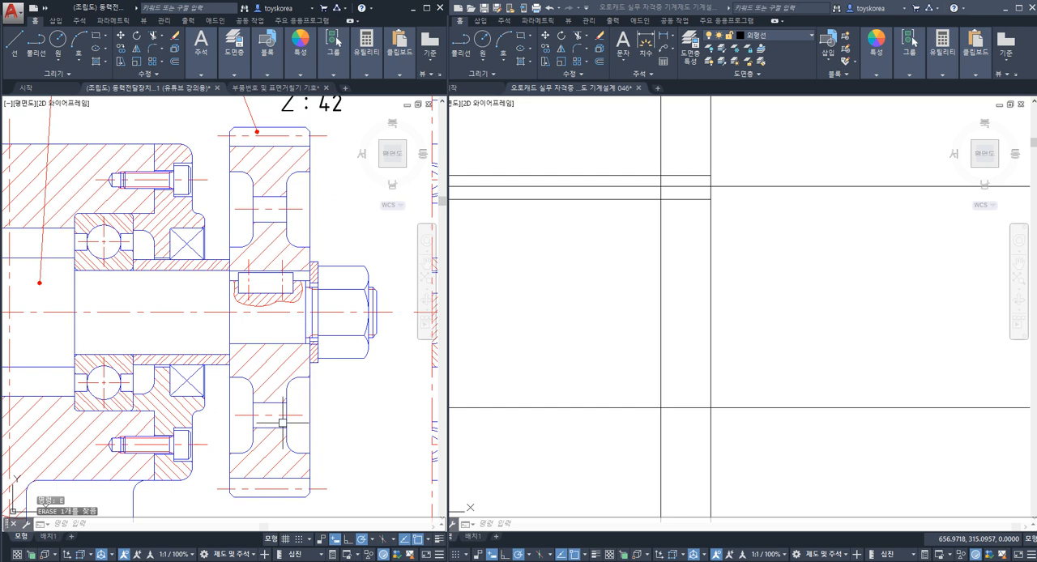
middle_click_drag(331, 432, 313, 432)
type("dli")
key("space")
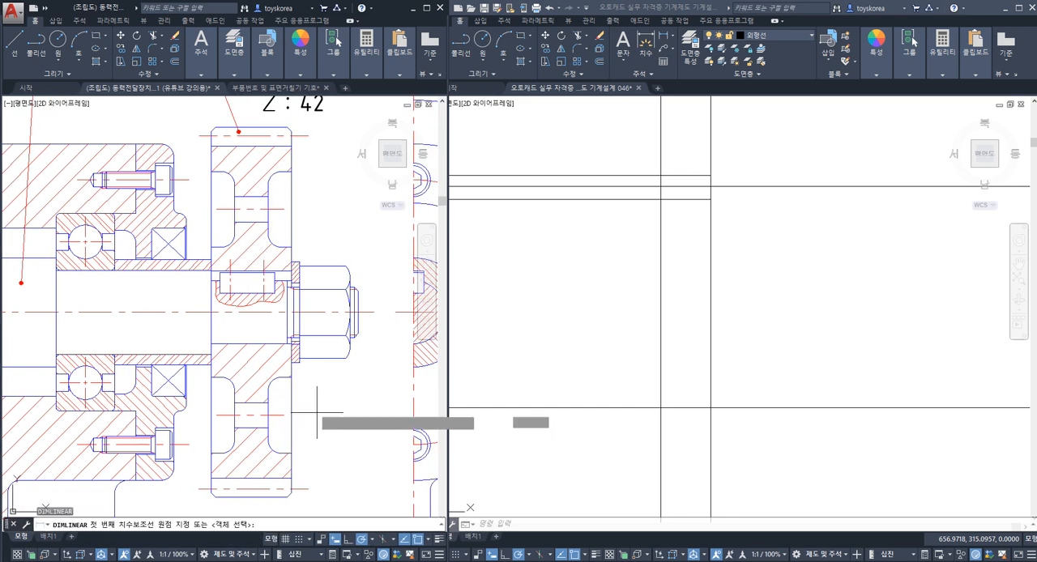
left_click(295, 371)
left_click(295, 247)
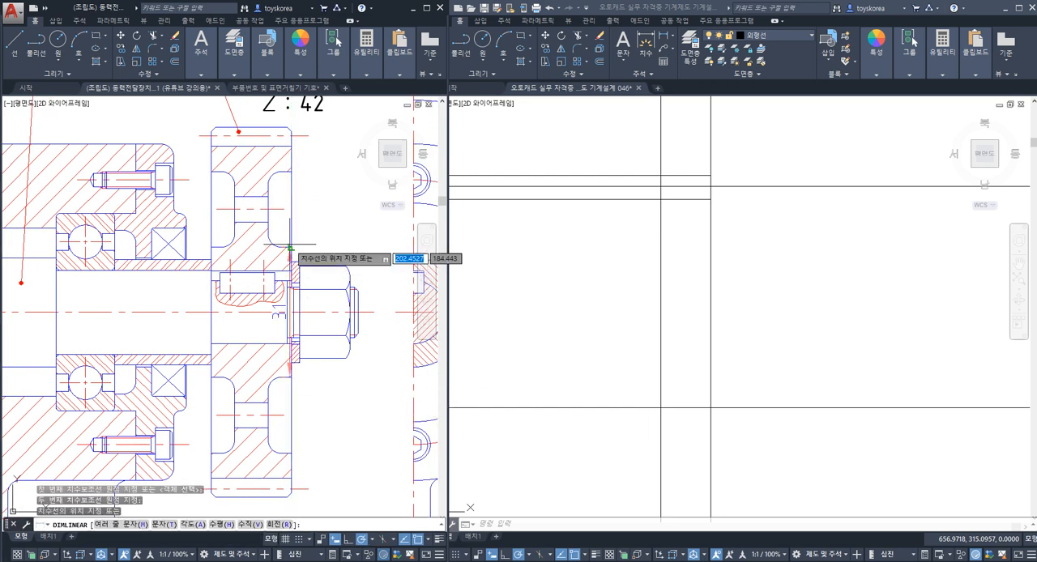
left_click(347, 247)
Step: Add a vertical linear dimension across the inner rim diameter of gear 4's side recess, outside the hub dimension
key("space")
left_click(291, 451)
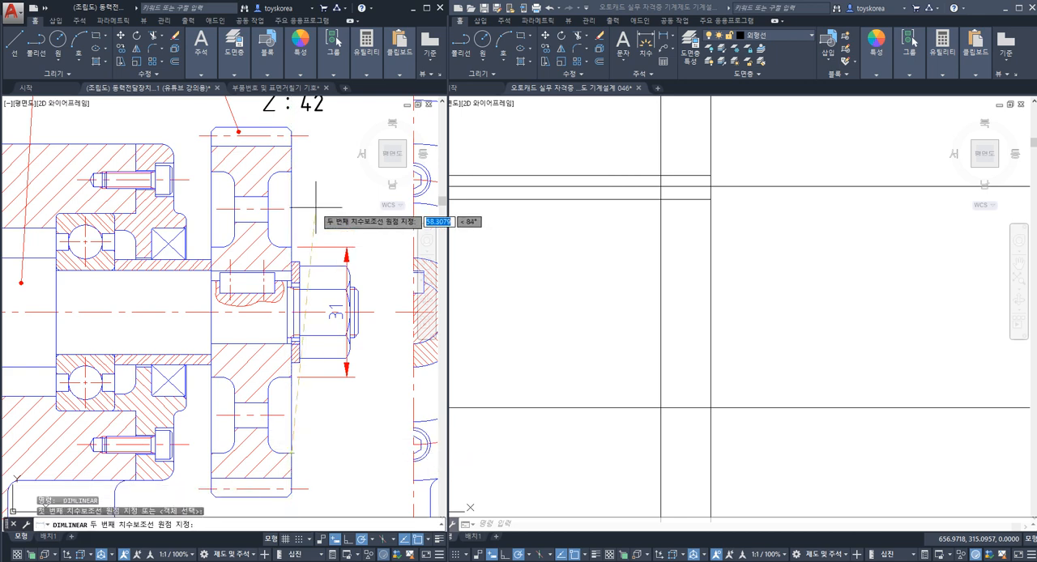
left_click(291, 173)
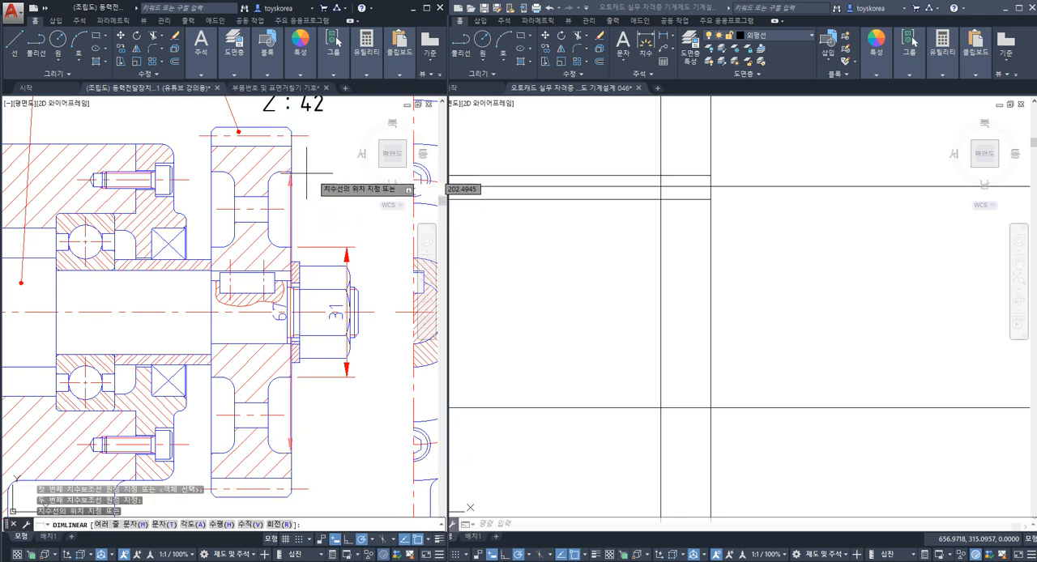
left_click(386, 260)
key("Escape")
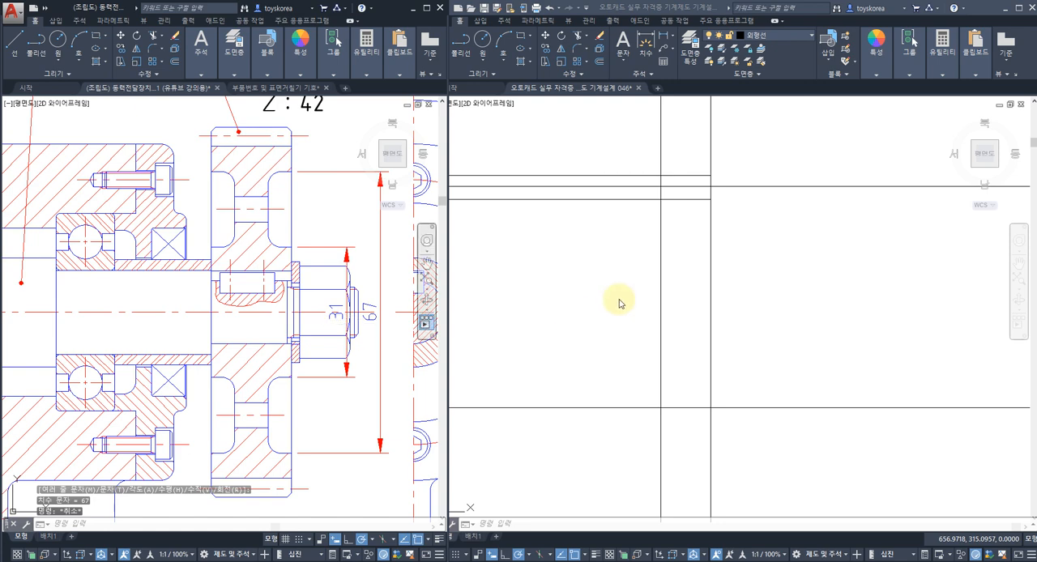
key("Escape")
left_click(324, 216)
left_click(311, 222)
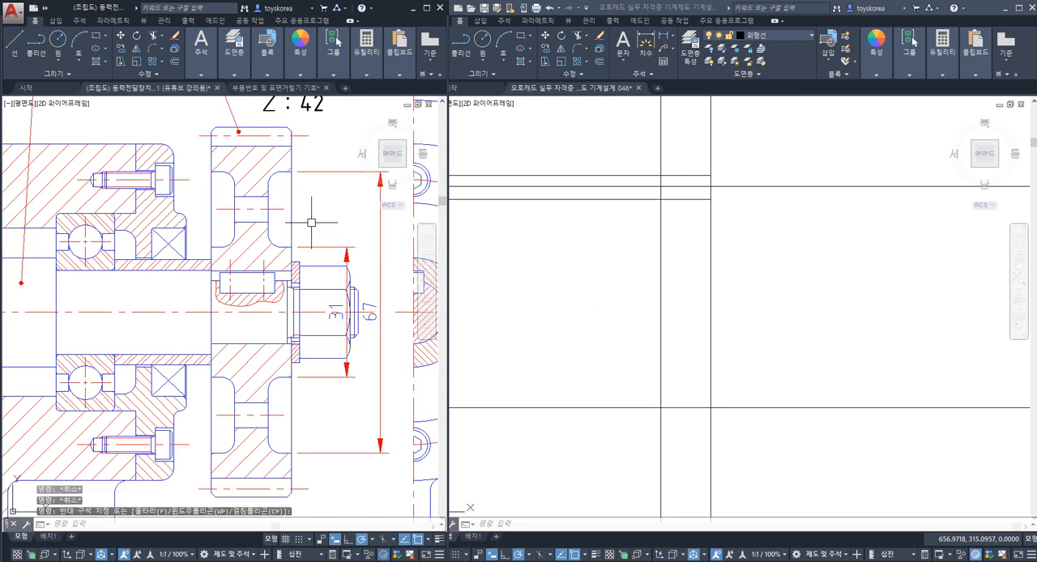
Step: Add a horizontal linear dimension across the web thickness of gear 4 in the assembly drawing
type("DLI")
key("Return")
left_click(233, 208)
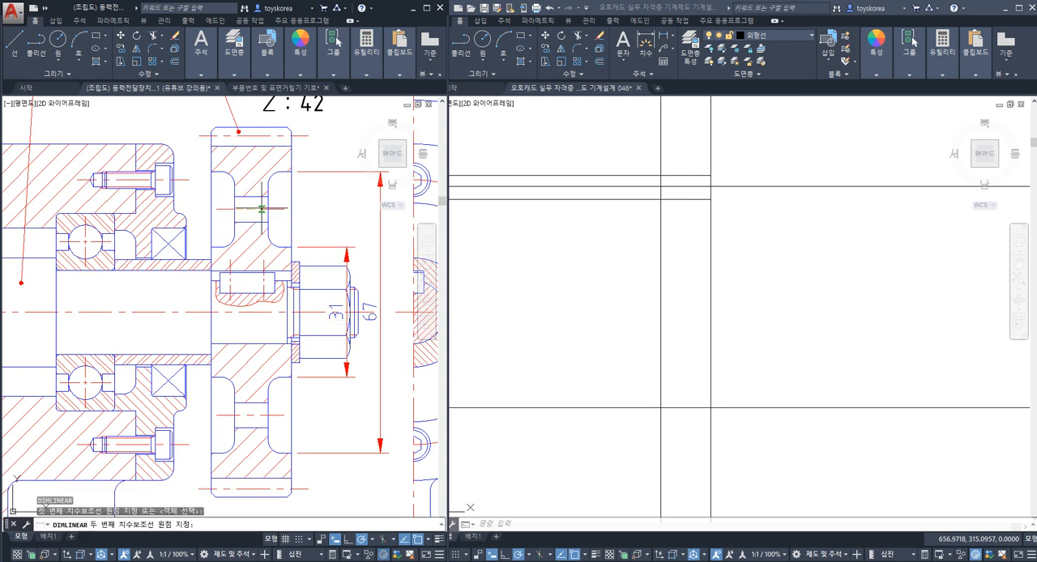
left_click(268, 209)
left_click(260, 196)
Step: Switch to the part drawing and offset the horizontal centre construction line upward by 31/2 for the hub line
left_click(646, 323)
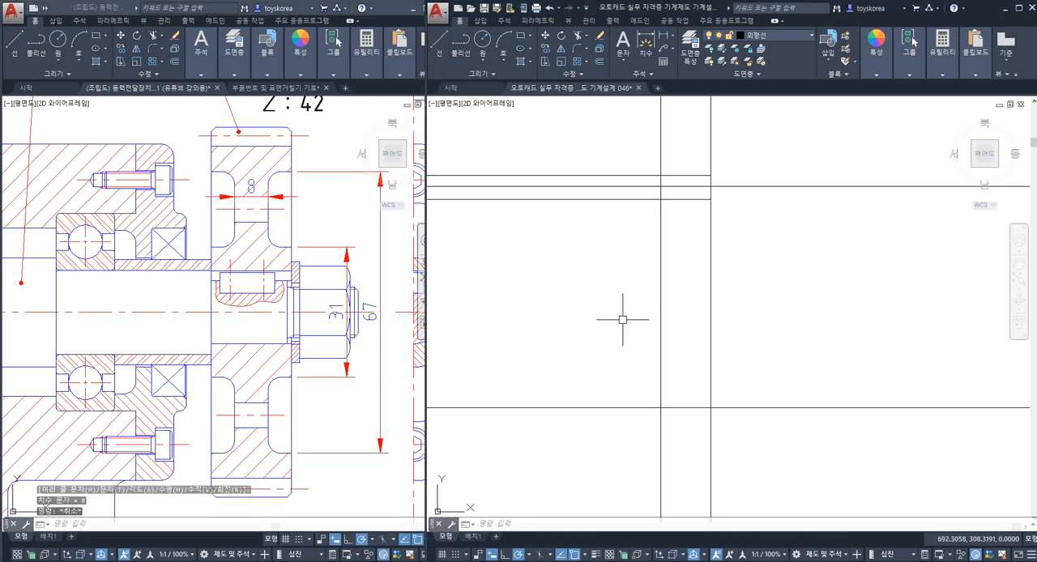
type("o")
key("Return")
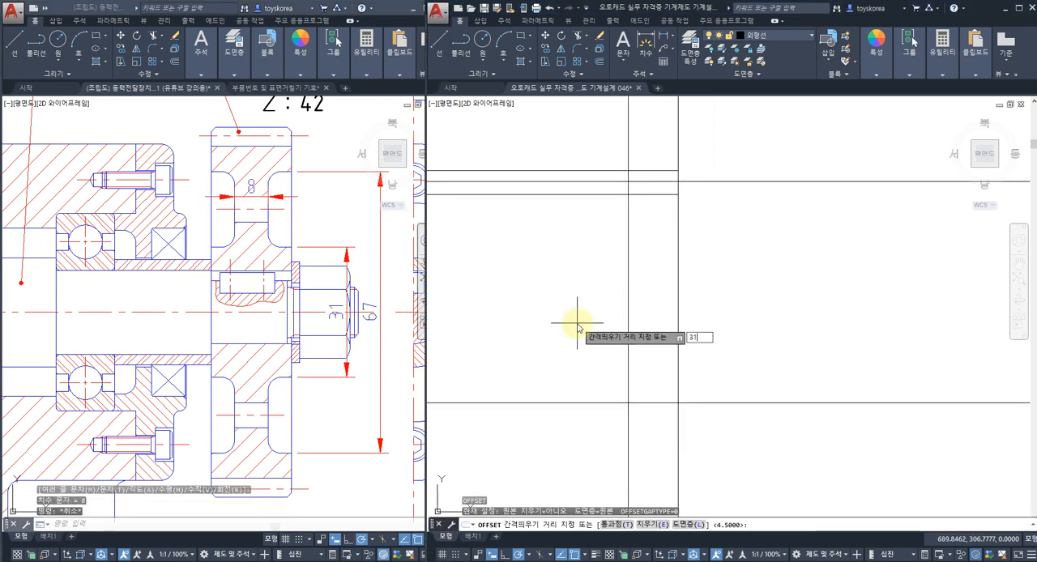
type("31/2")
key("Return")
left_click(578, 403)
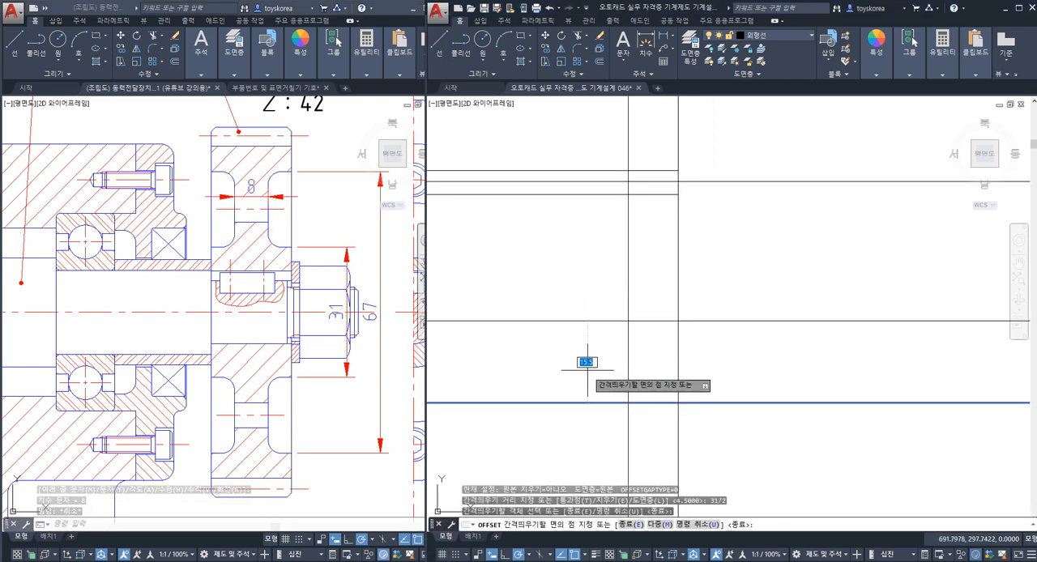
left_click(587, 370)
key("Escape")
Step: Offset the horizontal centre construction line upward by 67/2 to create the inner rim line
type("o")
key("Return")
type("67")
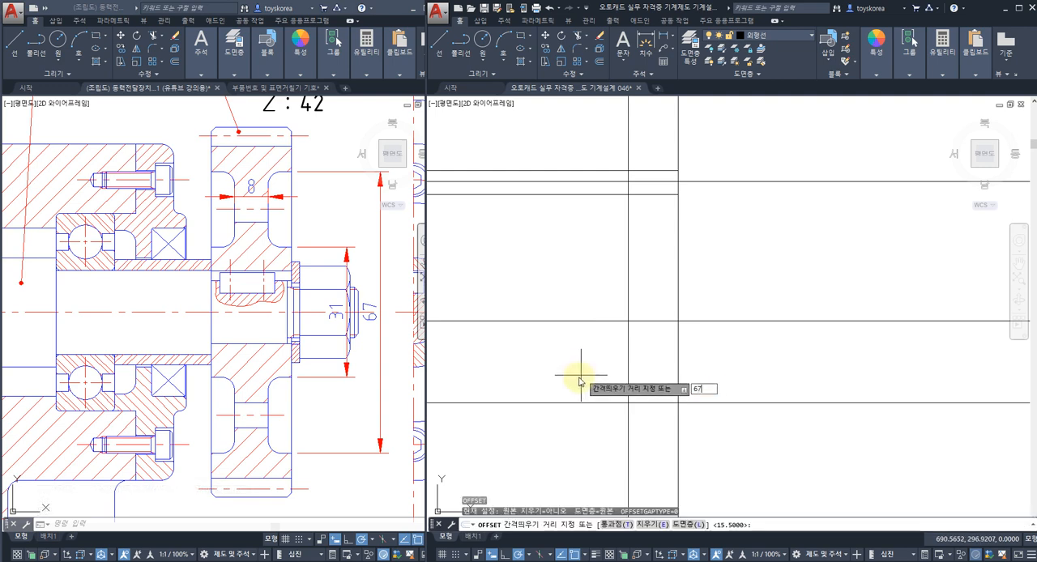
type("/2")
key("Return")
left_click(592, 403)
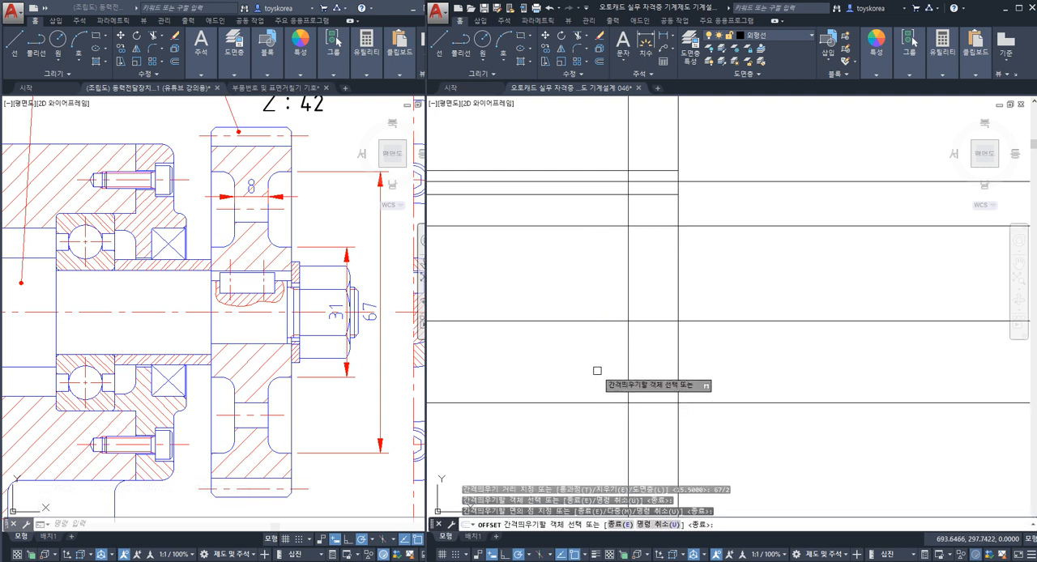
left_click(595, 366)
key("Escape")
Step: Offset the vertical centre construction line to the right by 8/2 to create the web face line
type("o")
key("Return")
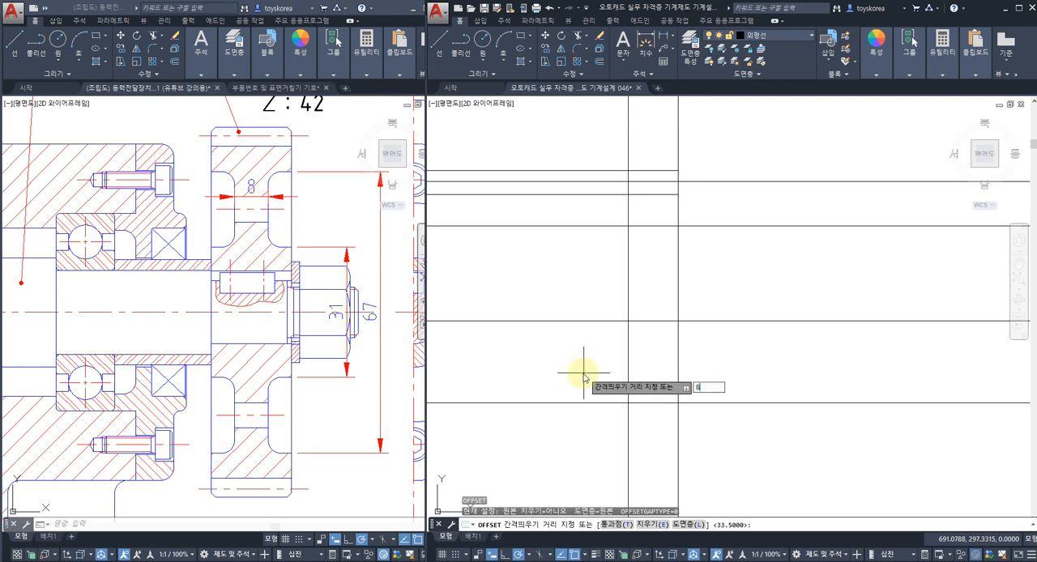
type("8/2")
key("Return")
left_click(629, 287)
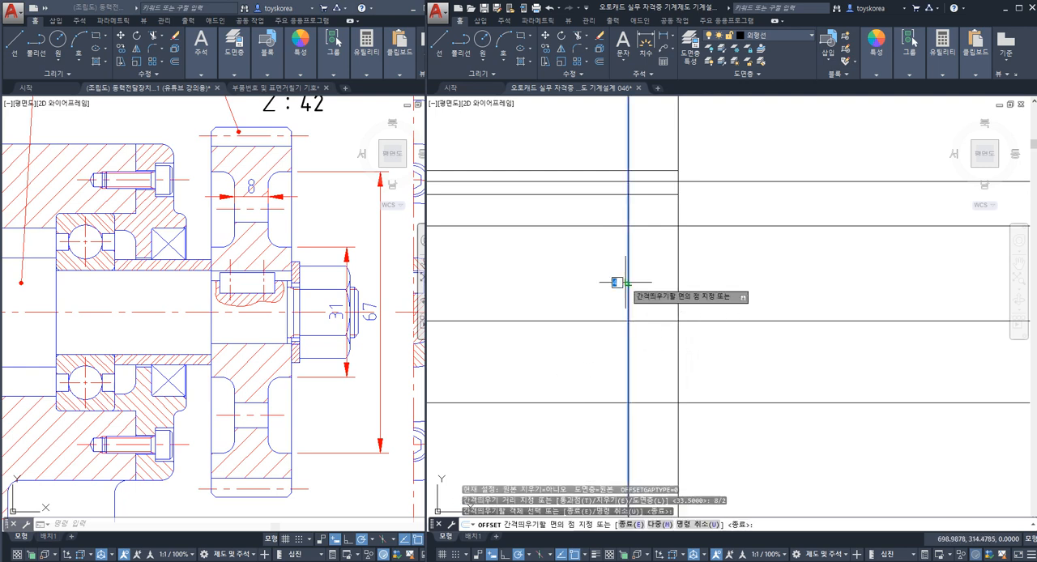
left_click(645, 290)
key("Escape")
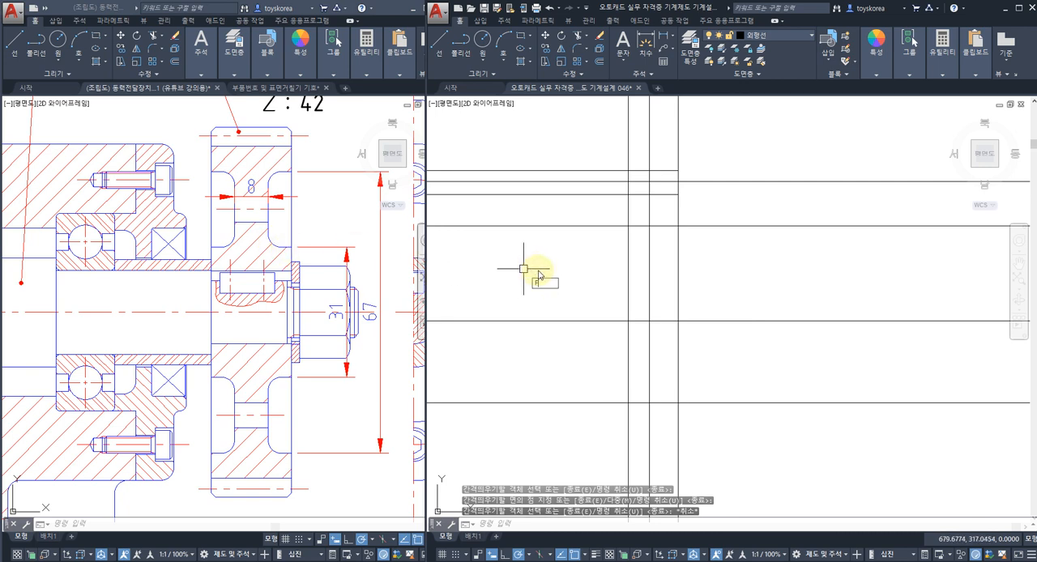
Step: Fillet the upper corner between the inner rim line and the web face line with radius 3
type("f")
key("Return")
type("r")
key("Return")
type("3")
key("Return")
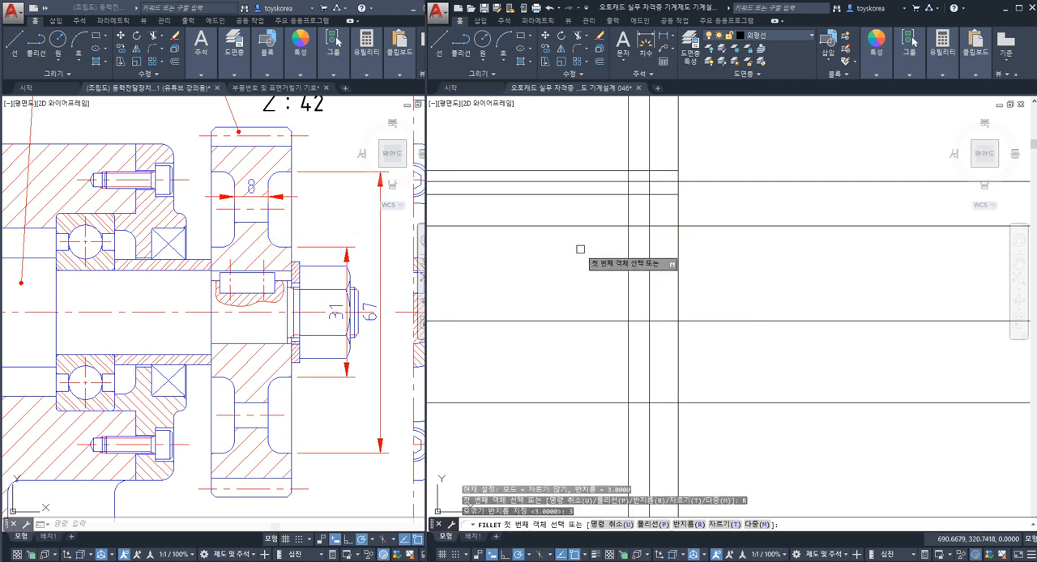
left_click(671, 226)
left_click(649, 237)
key("Escape")
Step: Erase the fillet arc between the inner rim line and the web face line
scroll(655, 231, "up", 4)
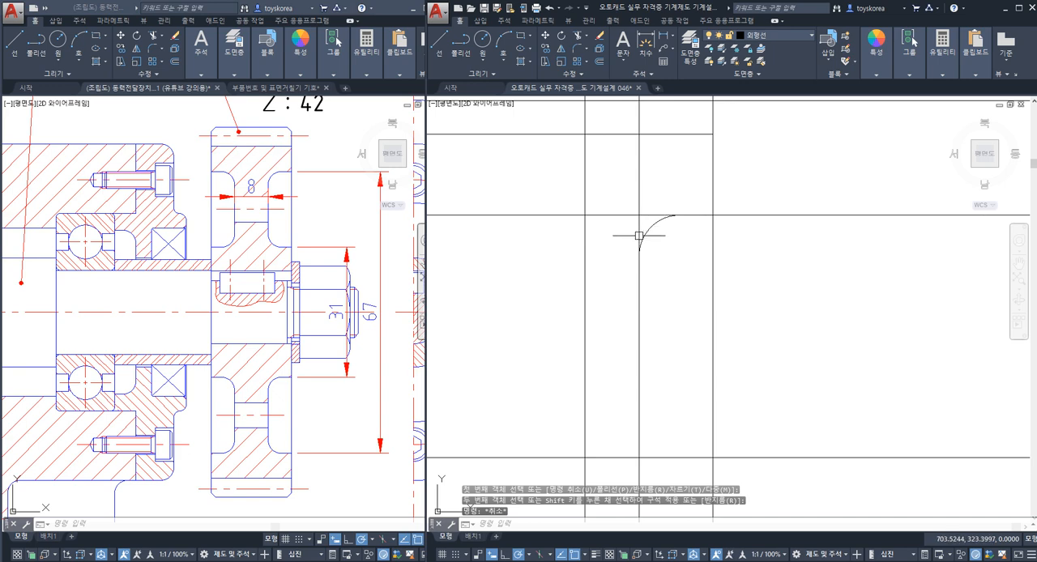
left_click(652, 233)
type("e")
key("Return")
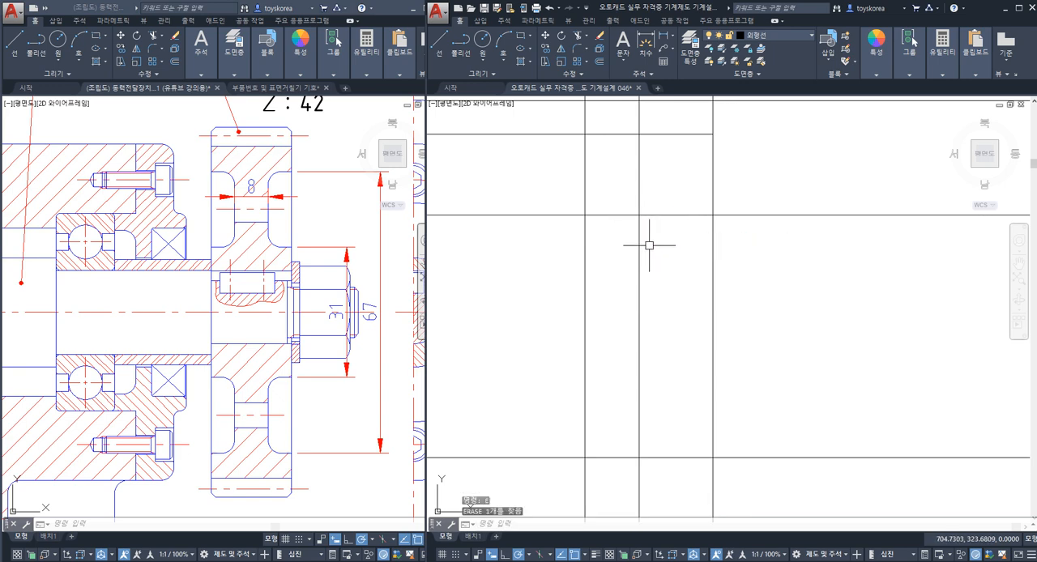
type("tr")
key("Return")
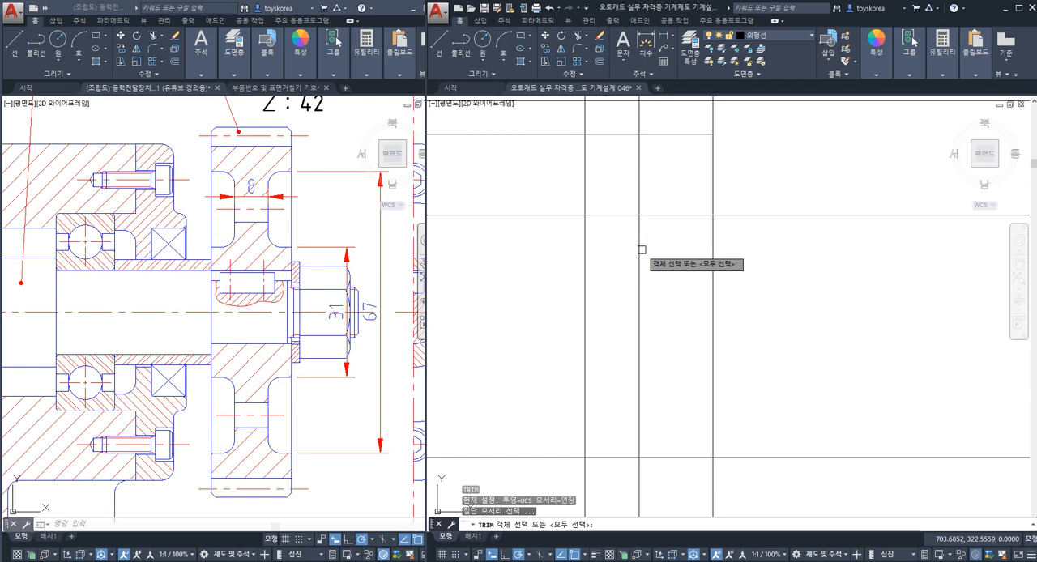
key("Escape")
key("Escape")
key("Escape")
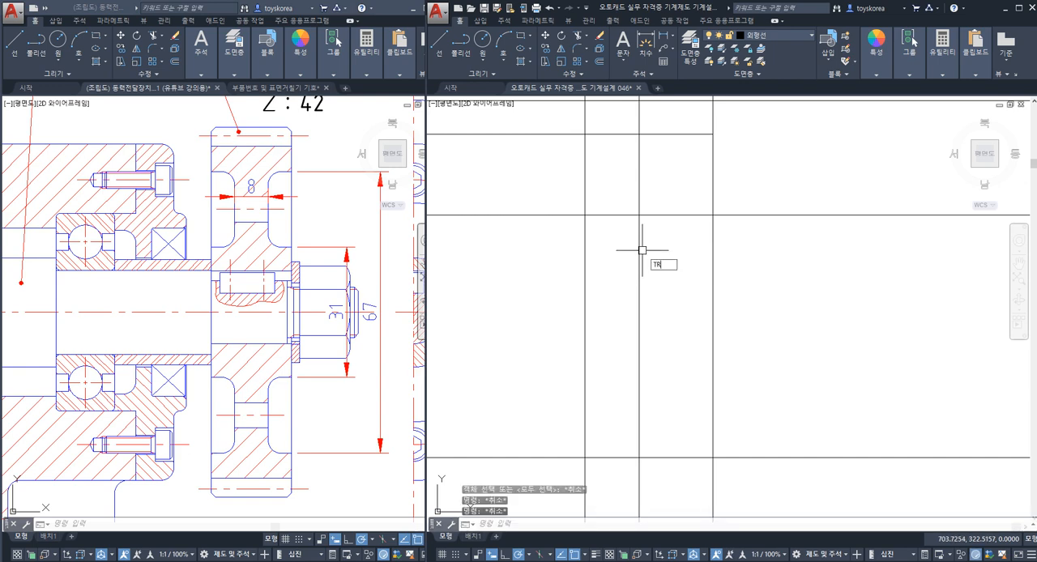
key("Return")
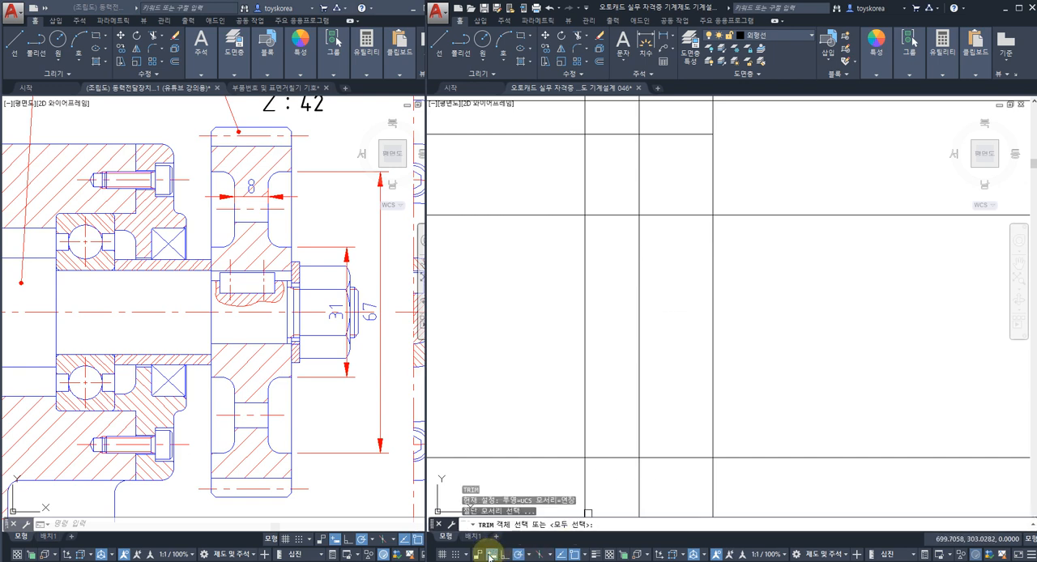
middle_click_drag(666, 363, 650, 362)
key("Escape")
key("Escape")
key("Escape")
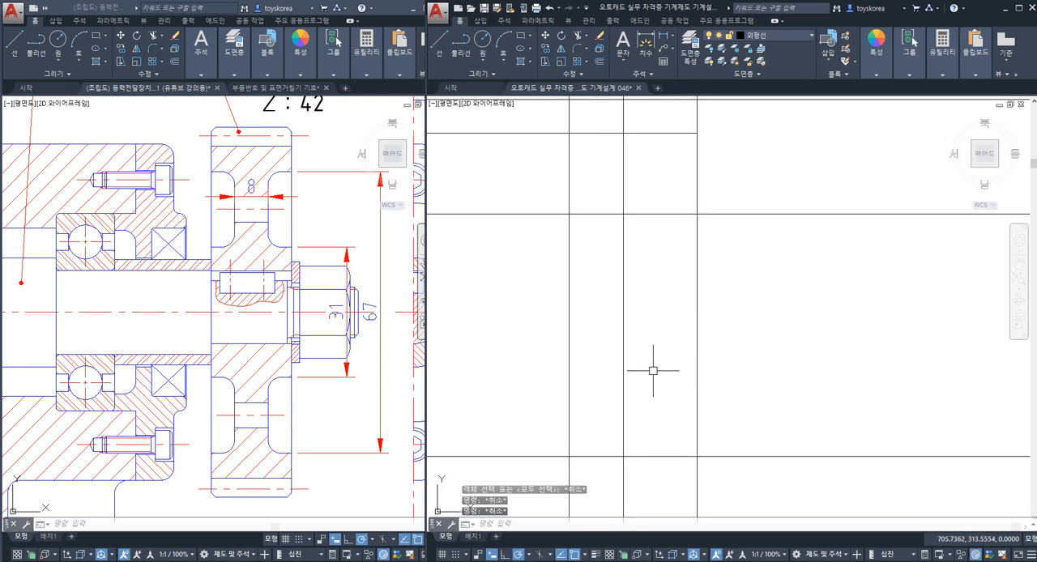
key("Return")
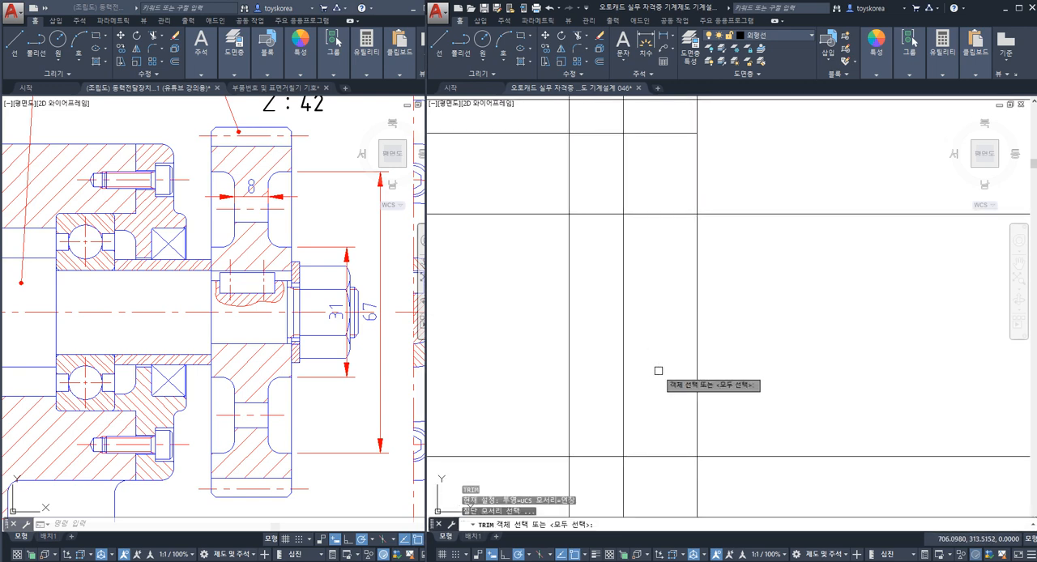
key("Escape")
type("TR")
key("Return")
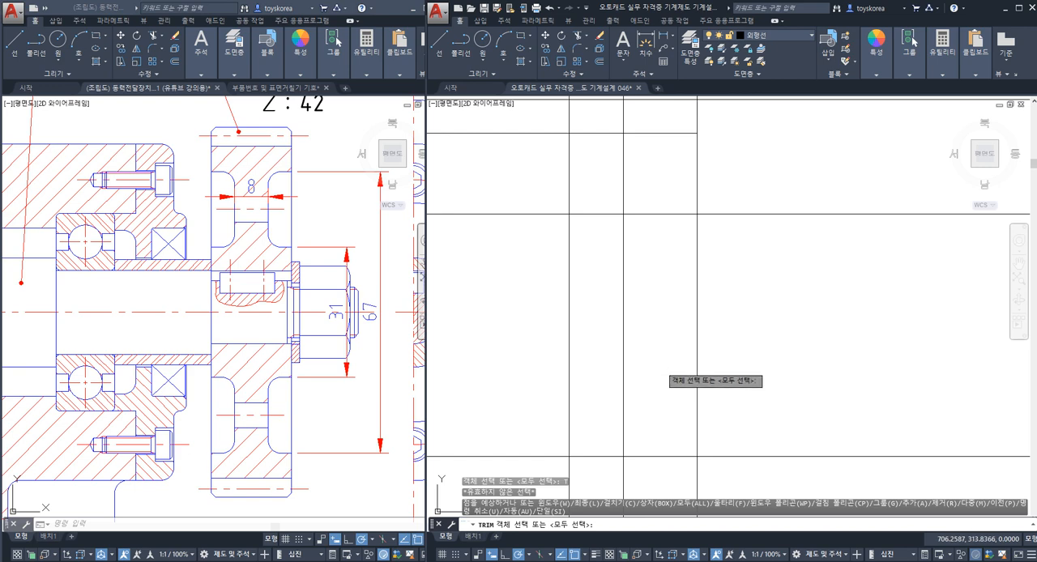
key("Escape")
key("Escape")
Step: Fillet the upper corner between the inner rim line and the web face line in trim mode with radius 3
middle_click_drag(651, 247, 638, 282)
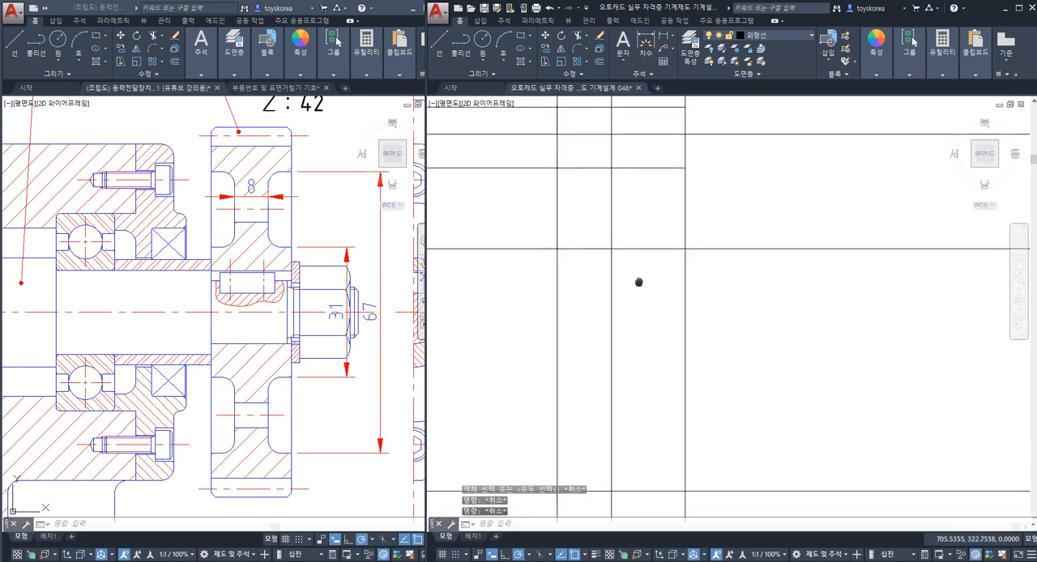
type("F")
key("Return")
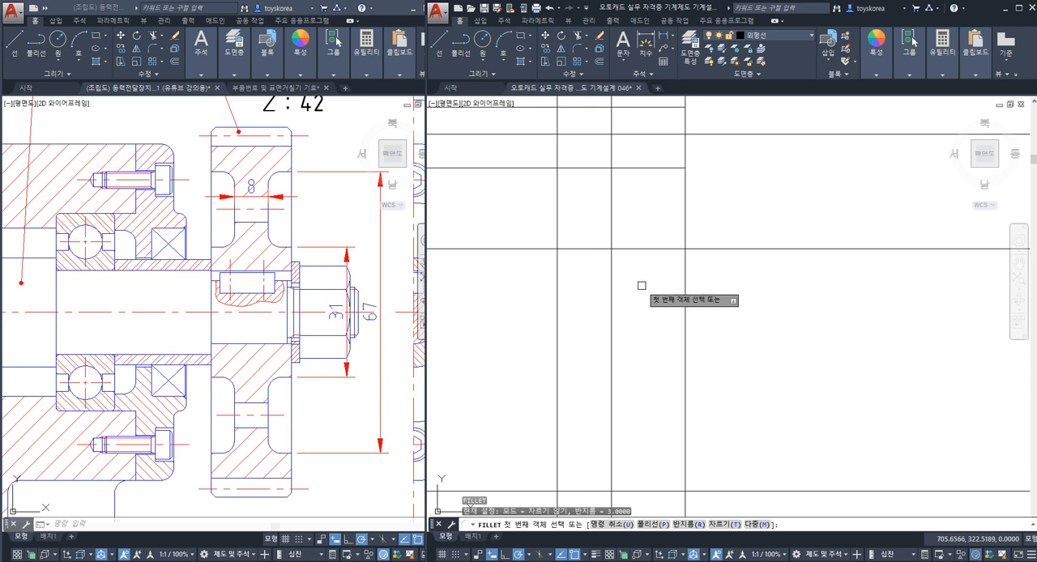
type("T")
key("Return")
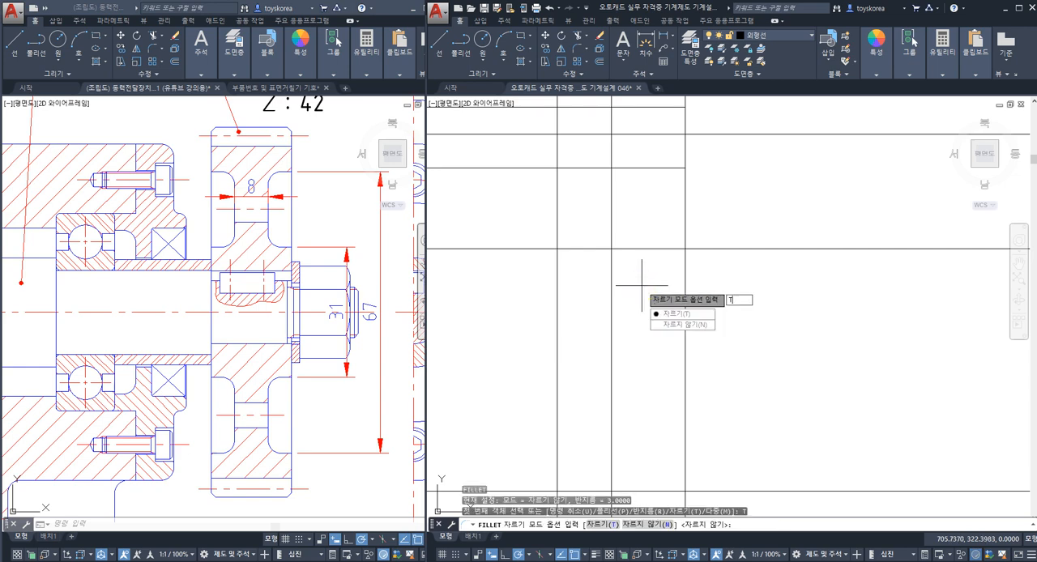
type("T")
key("Return")
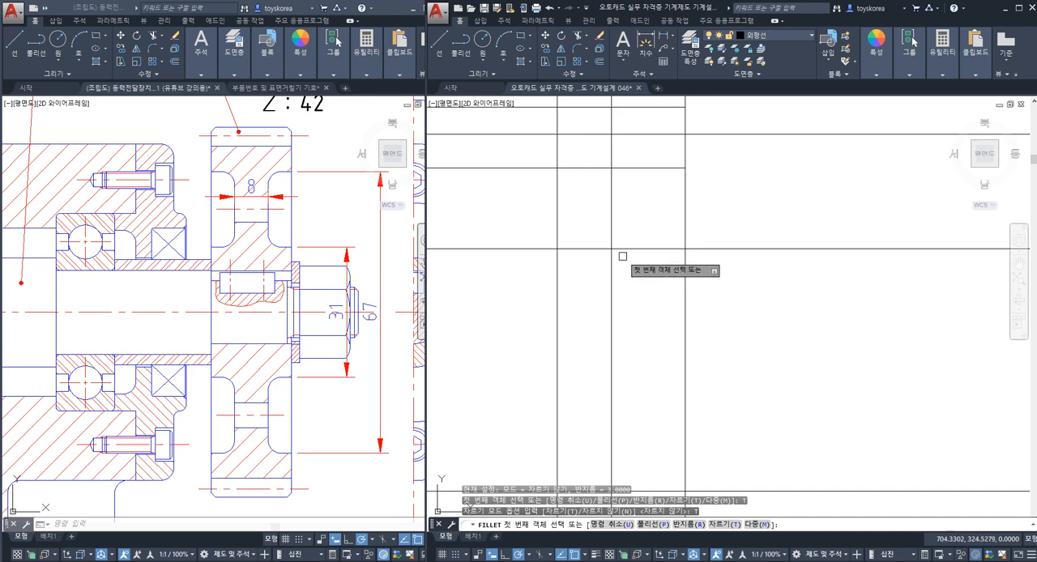
type("r")
key("Return")
type("3")
key("Return")
left_click(611, 256)
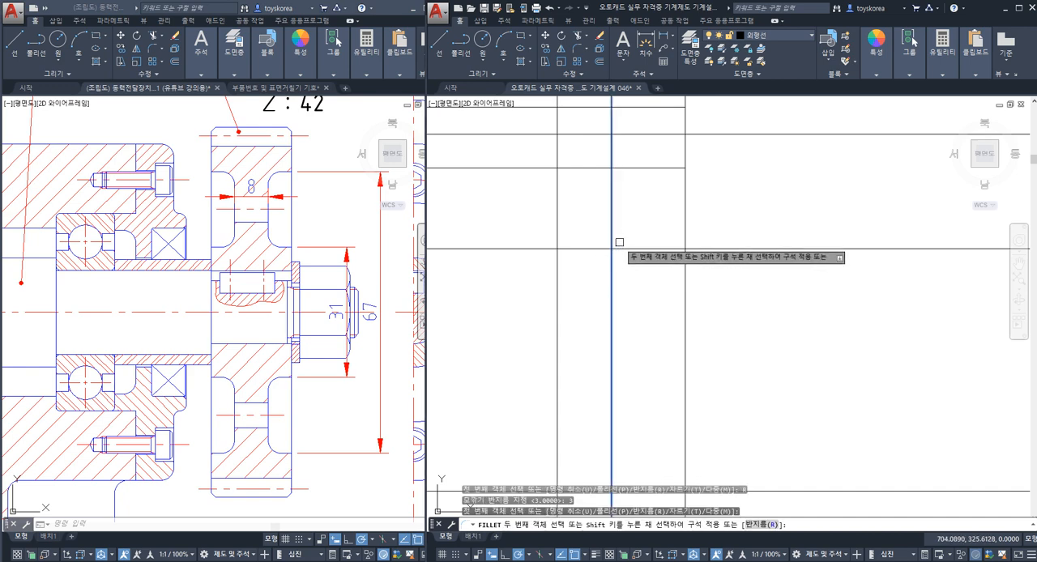
left_click(619, 247)
key("Escape")
Step: Fillet the lower corner between the web face line and the hub line with the same radius
scroll(622, 257, "down", 4)
middle_click_drag(624, 351, 620, 313)
key("space")
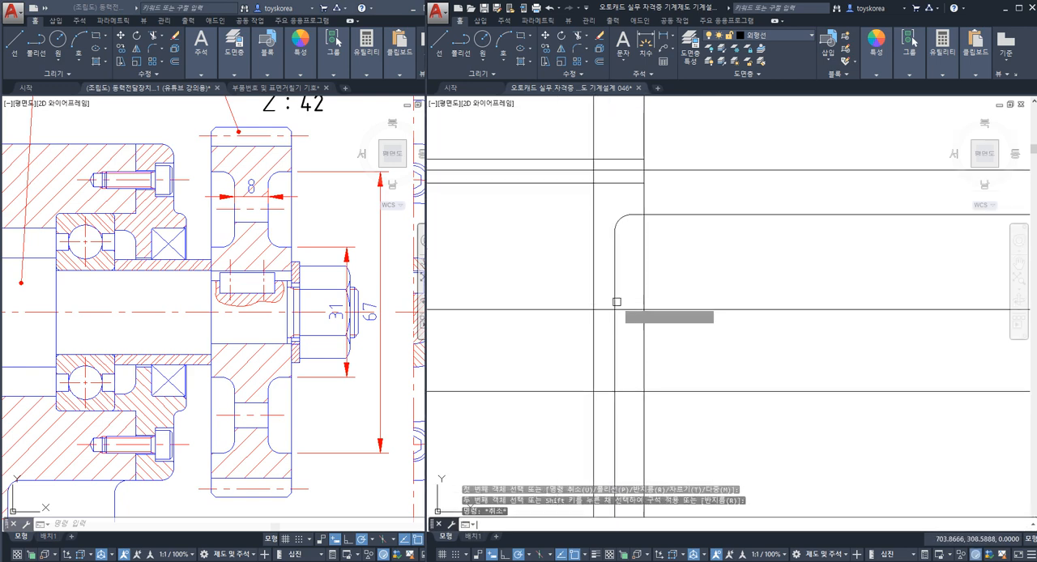
left_click(615, 301)
left_click(631, 309)
key("Escape")
Step: Trim the inner rim and hub lines where they extend outward beyond the gear's side face line
type("tr")
key("Return")
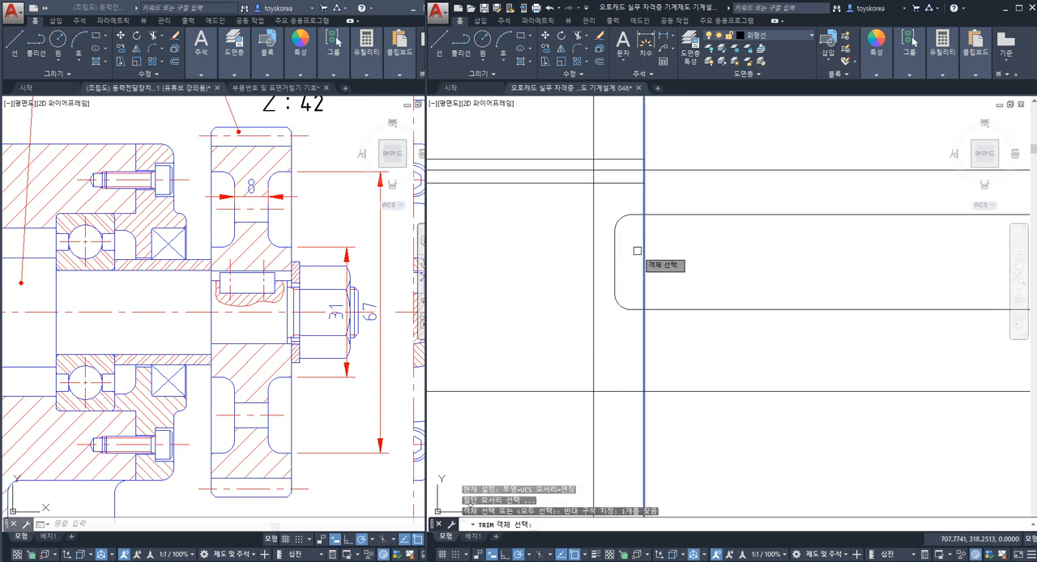
left_click(693, 191)
left_click(667, 360)
key("Escape")
middle_click_drag(636, 314, 698, 324)
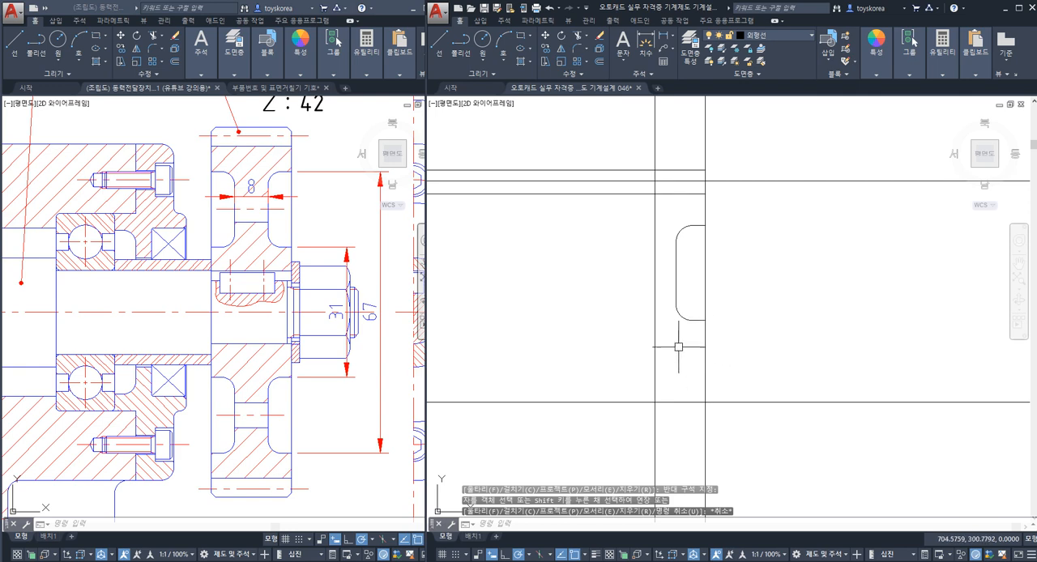
Step: In the assembly drawing, erase the web thickness dimension and dimension the vertical distance between the upper and lower web hole centre lines
left_click(272, 198)
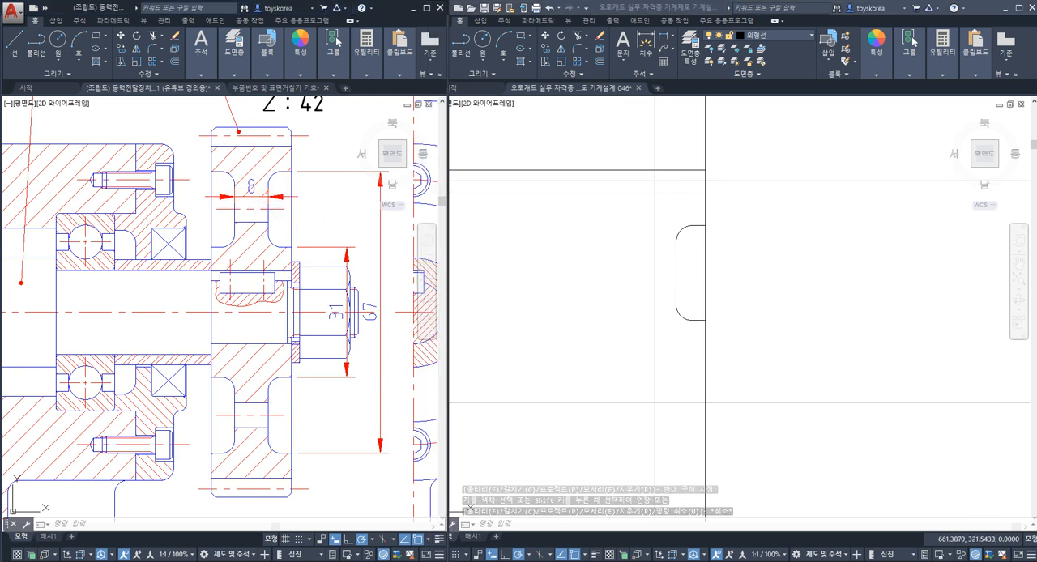
key("Delete")
type("dli")
key("Return")
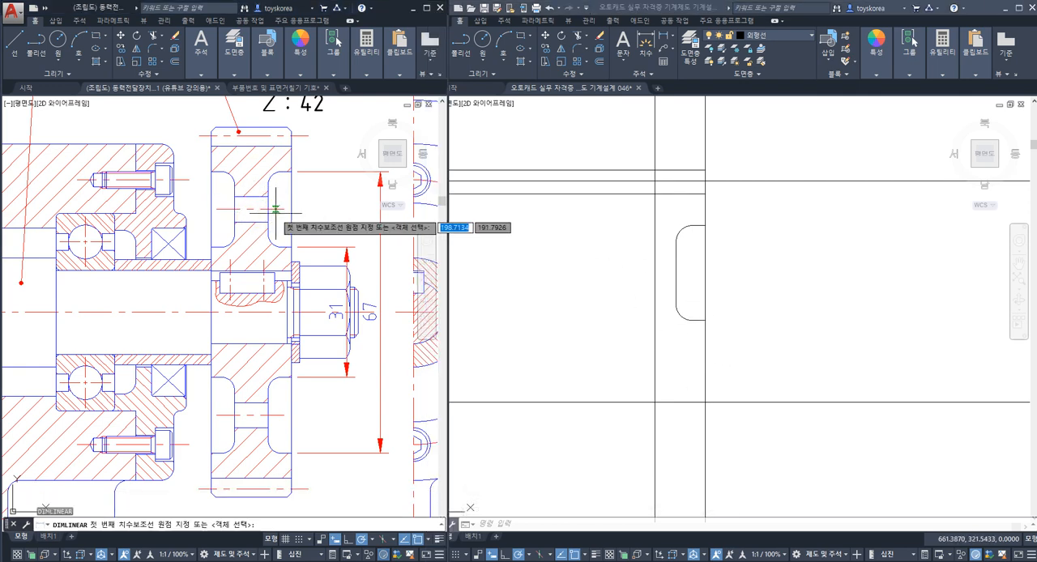
left_click(283, 210)
left_click(283, 412)
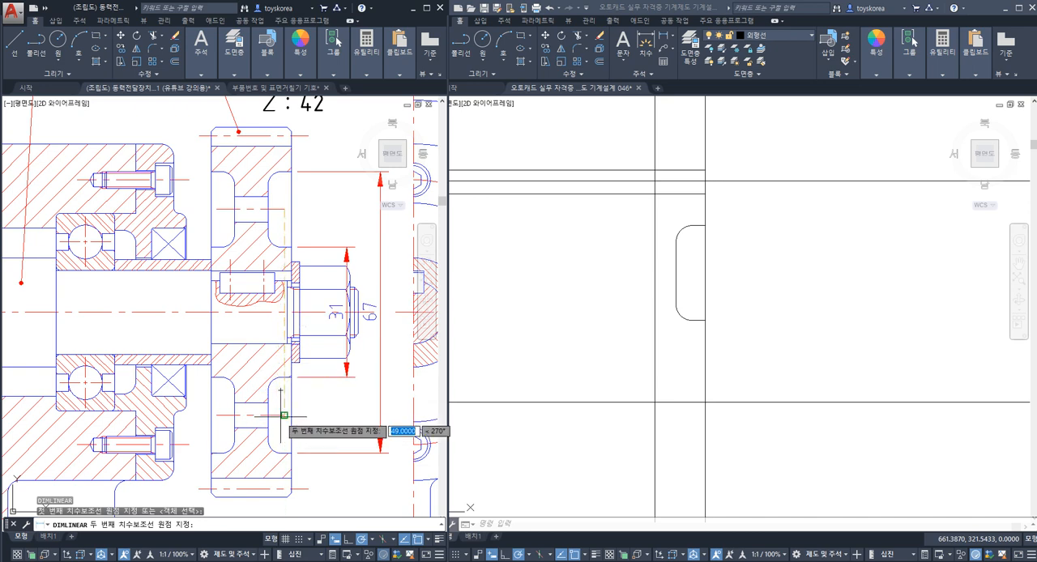
left_click(321, 416)
Step: Dimension the diameter of gear 4's upper web hole with a vertical linear dimension
key("Return")
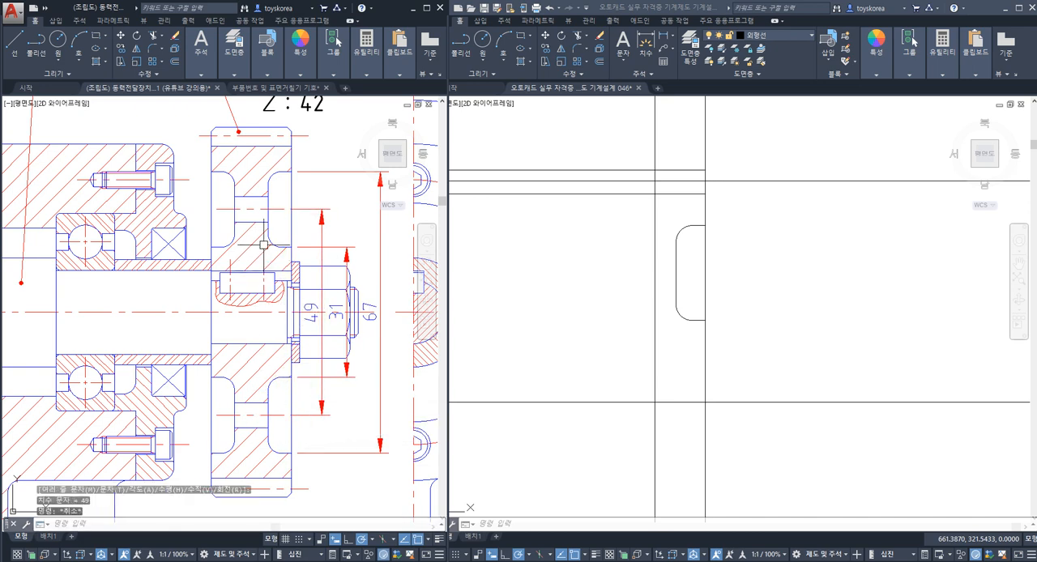
left_click(260, 225)
left_click(261, 198)
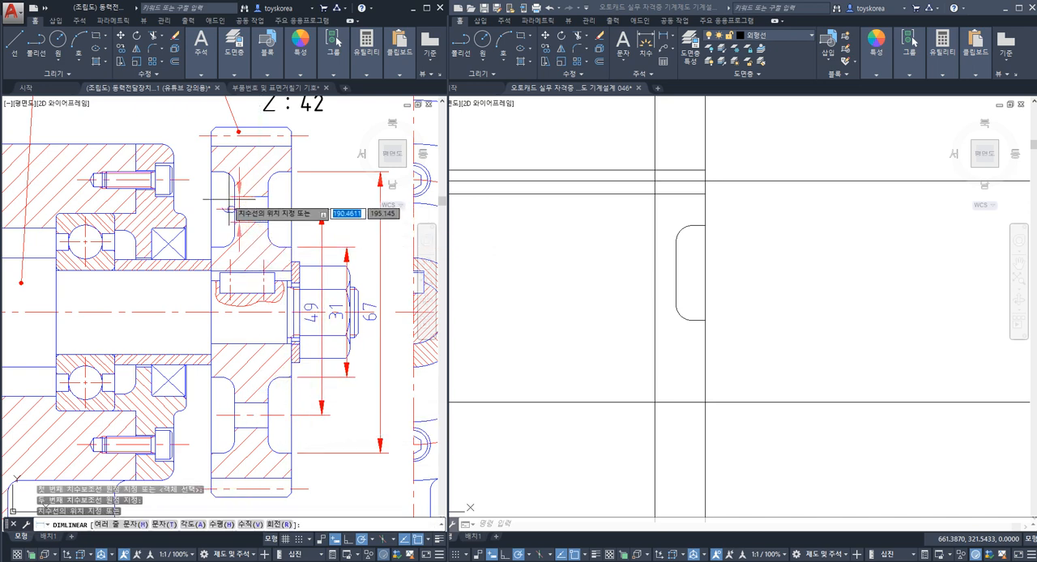
left_click(224, 200)
key("Escape")
Step: In the part drawing, offset the horizontal centre construction line upward by 24.5 to create the web hole centre line
left_click(632, 284)
middle_click_drag(632, 287, 605, 273)
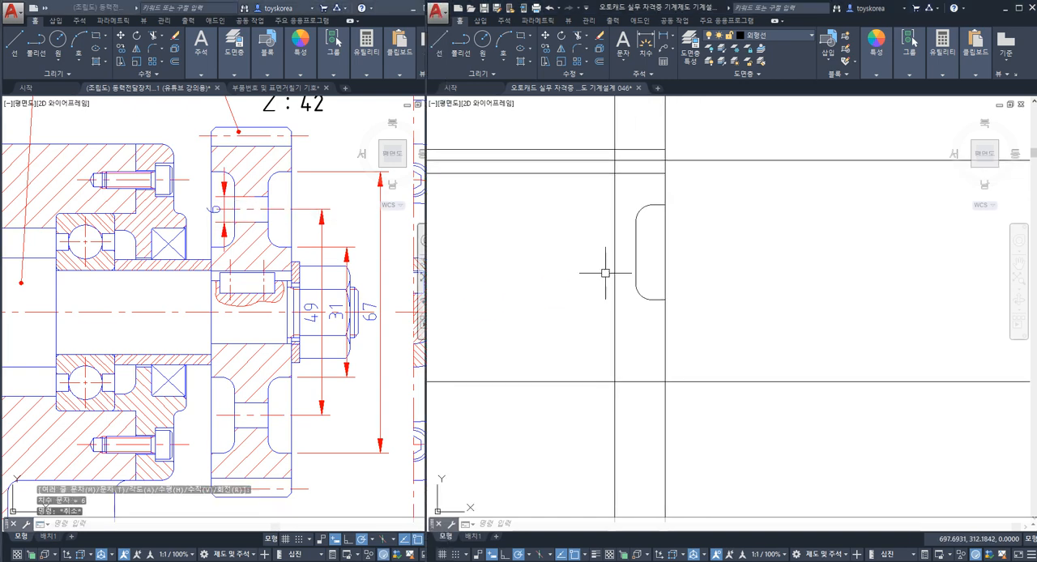
type("o")
key("Return")
type("49/")
key("Return")
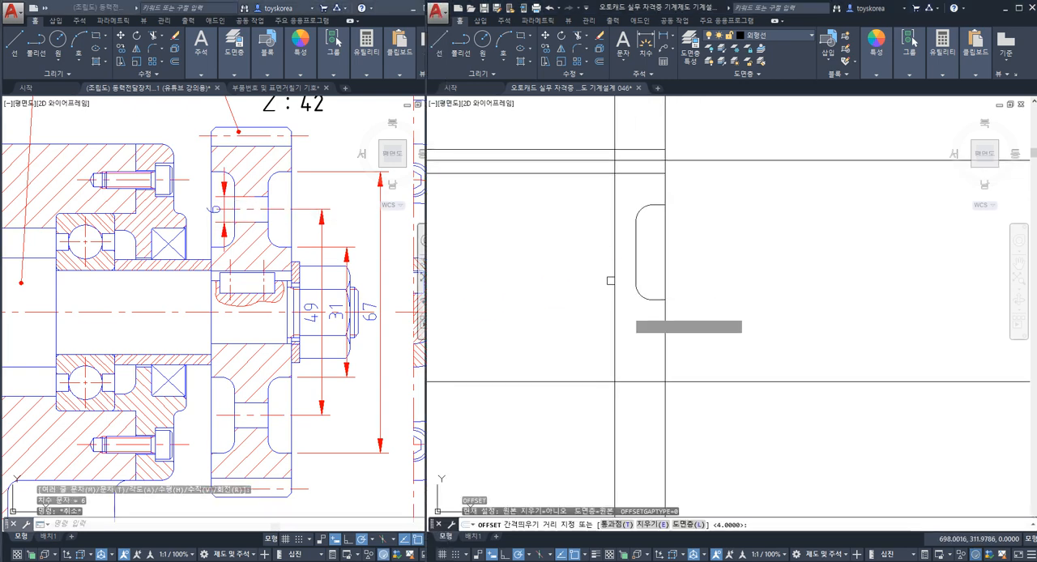
left_click(665, 381)
left_click(648, 355)
key("Escape")
key("Escape")
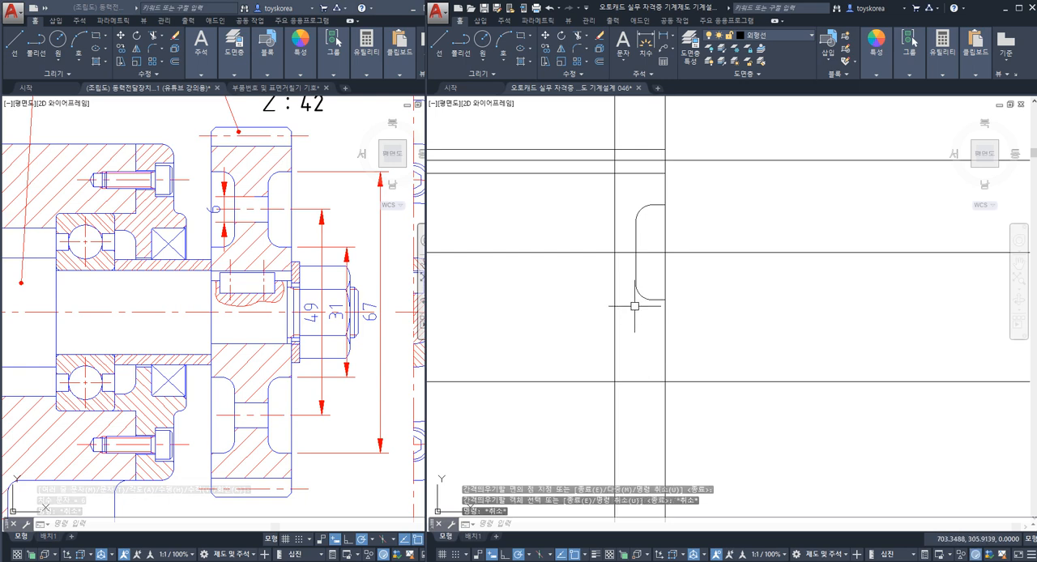
Step: Offset the web hole centre line upward by 3 to create the hole's upper edge
key("space")
key("Return")
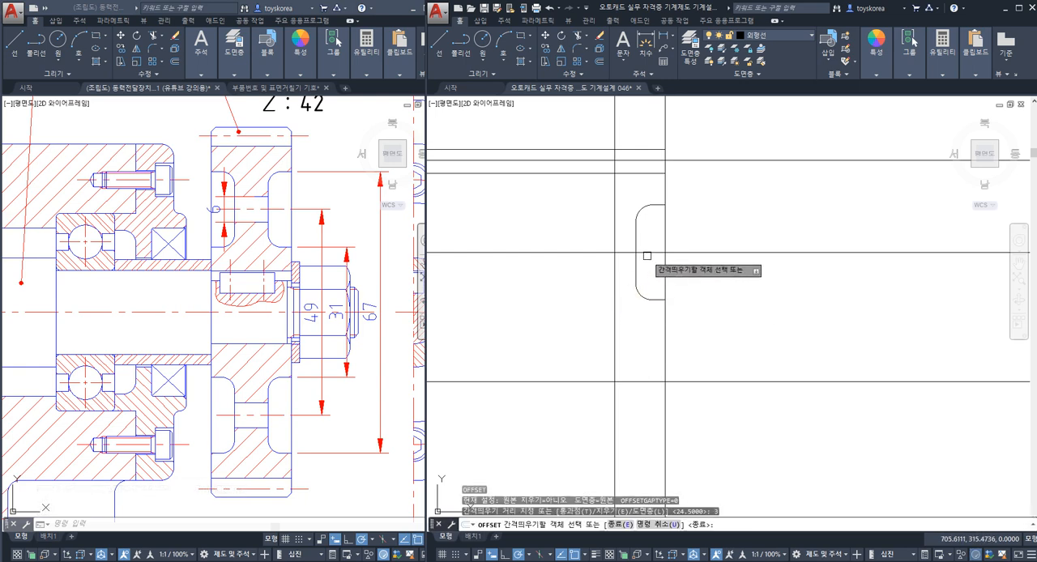
left_click(648, 253)
left_click(650, 232)
key("Escape")
Step: Trim the hole's upper edge line where it extends outward past the web face line
scroll(636, 242, "up", 2)
type("TR")
key("space")
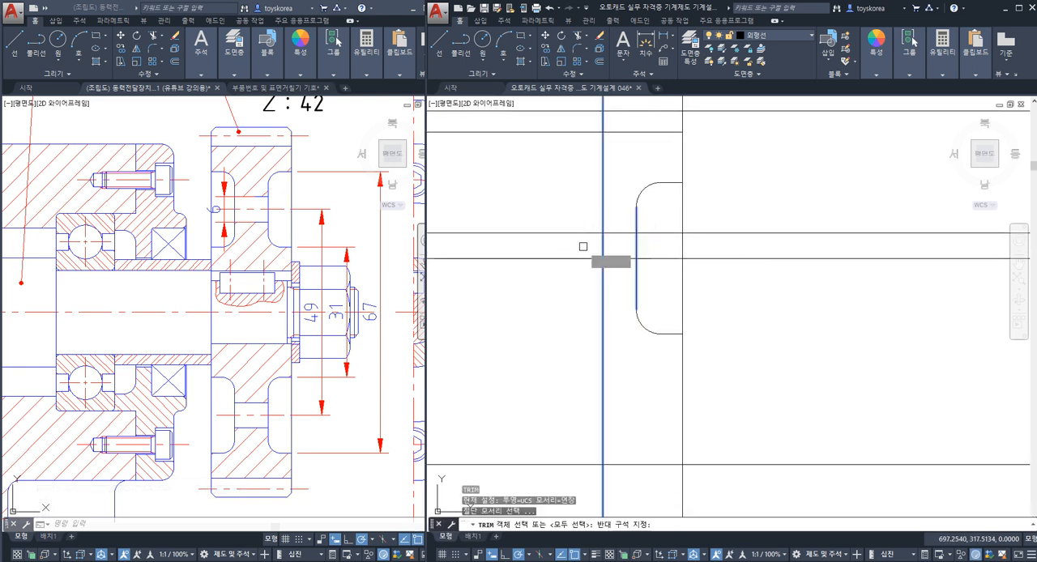
left_click(654, 233)
key("Escape")
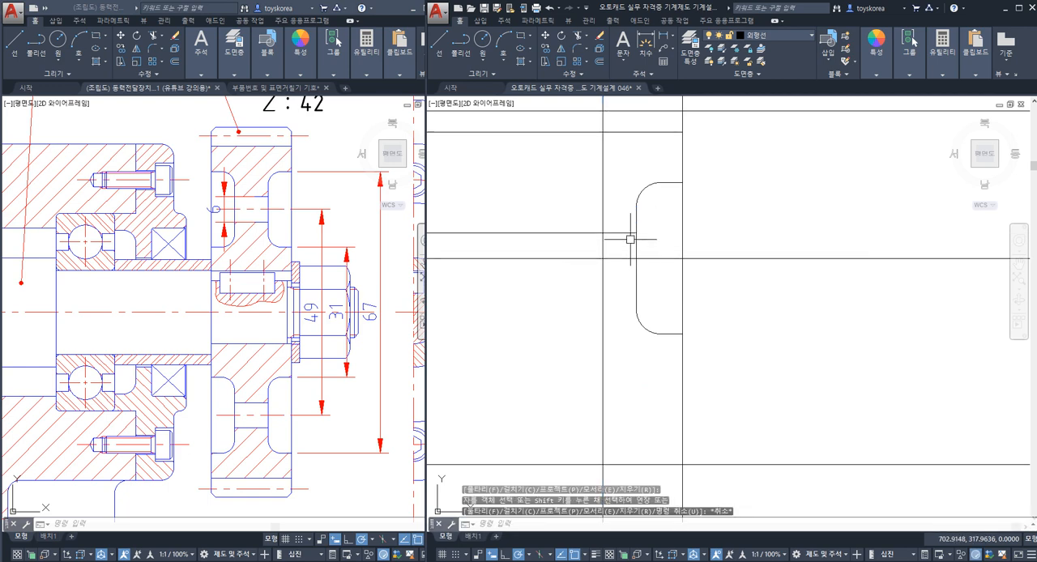
Step: Mirror the hole's upper edge about the hole centre line, keeping the original, and save the drawing
left_click(628, 234)
type("MI")
key("space")
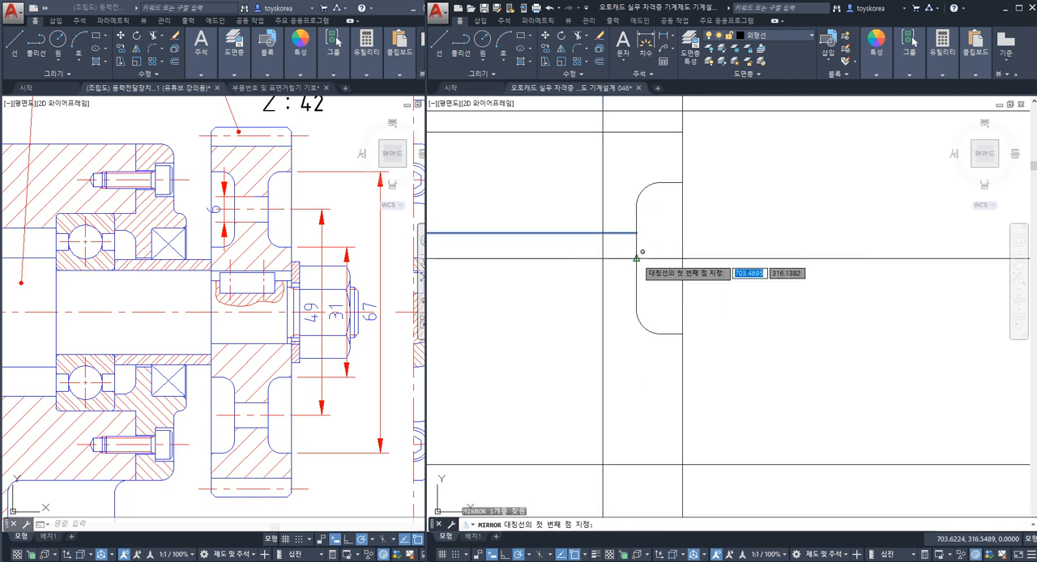
left_click(637, 258)
left_click(625, 258)
key("space")
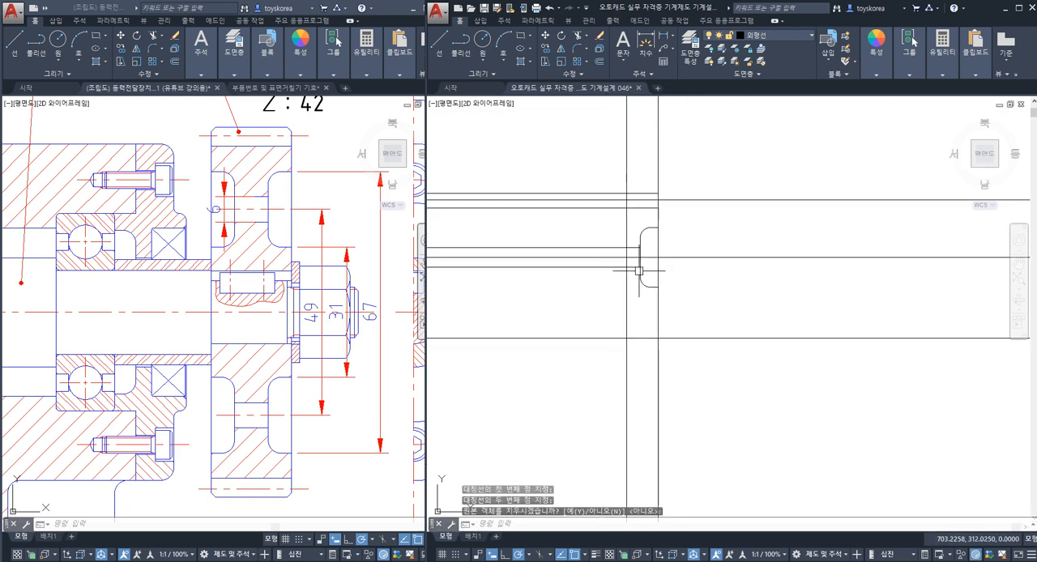
key("ctrl+s")
Step: Examine the chamfered tooth corners of gear 4 in the assembly drawing
scroll(632, 274, "down", 5)
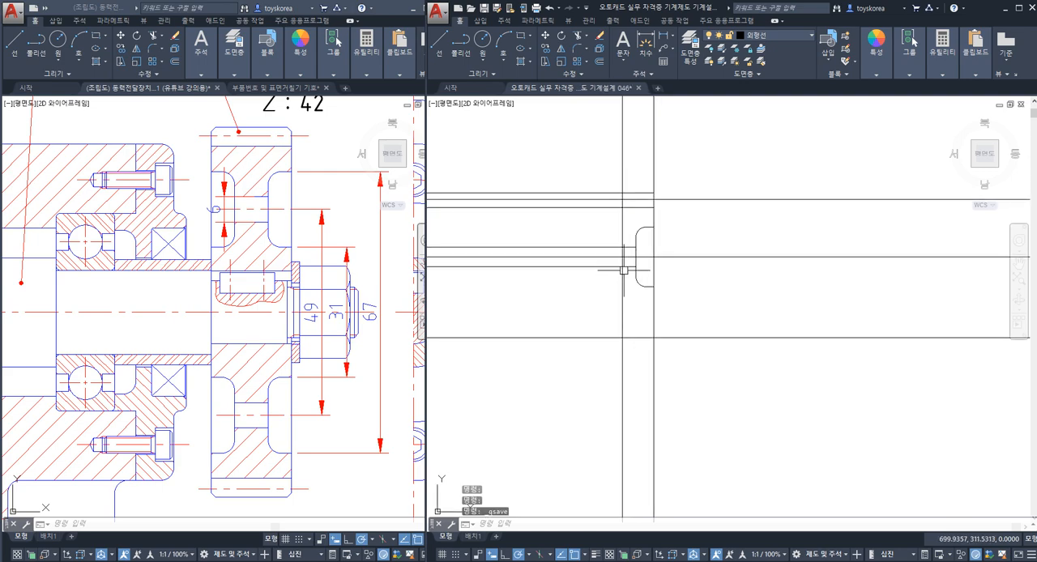
scroll(611, 242, "up", 2)
middle_click_drag(654, 173, 652, 196)
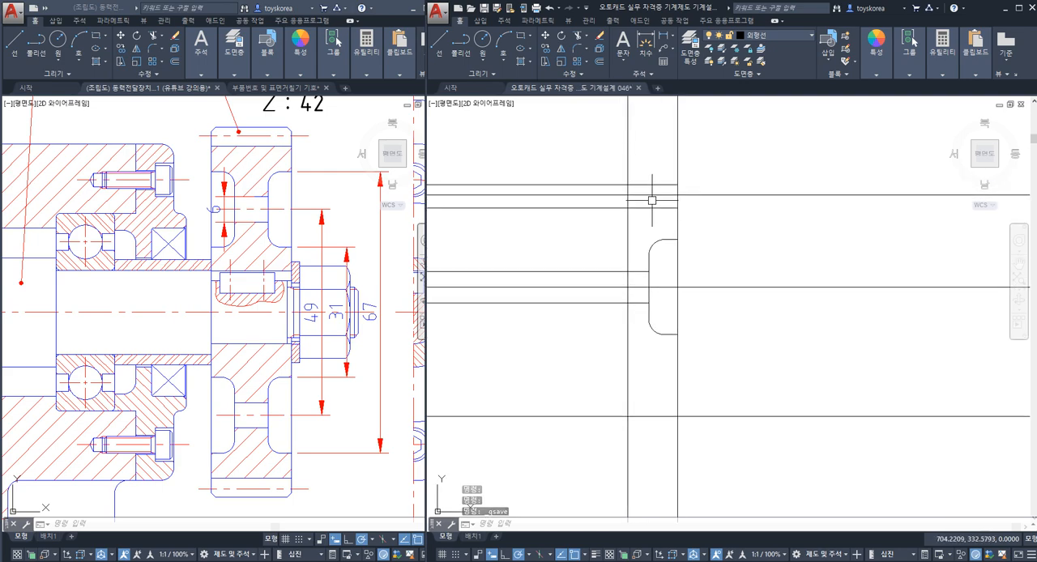
left_click(305, 154)
middle_click_drag(307, 144, 308, 191)
scroll(307, 190, "up", 2)
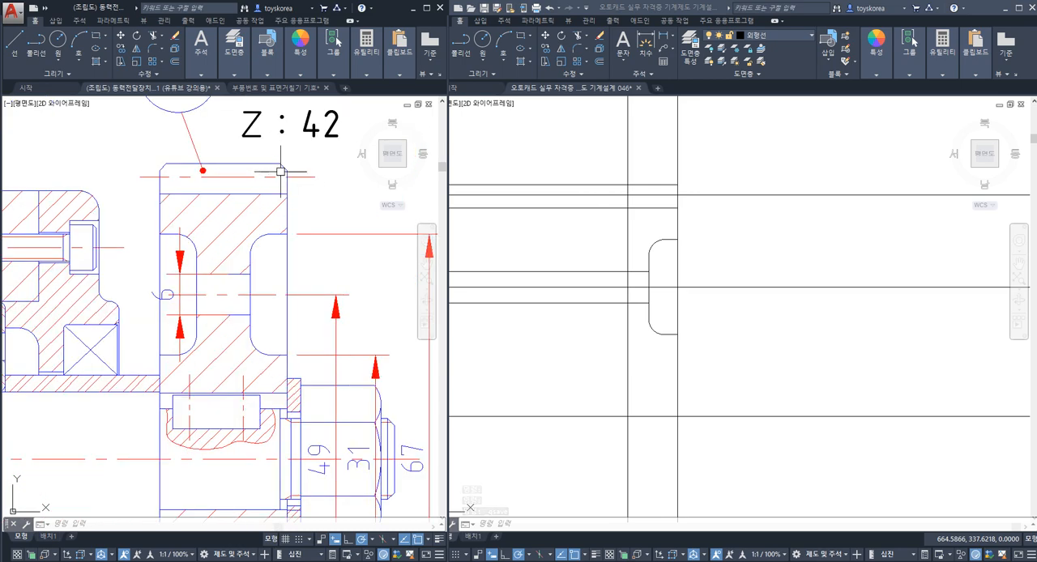
scroll(284, 166, "up", 6)
scroll(281, 167, "down", 9)
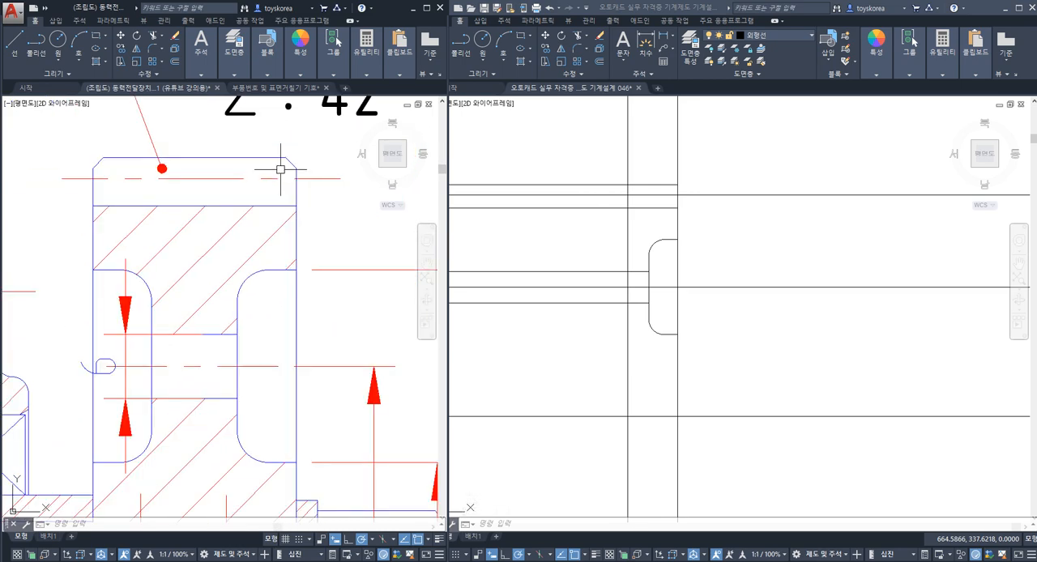
scroll(243, 179, "up", 3)
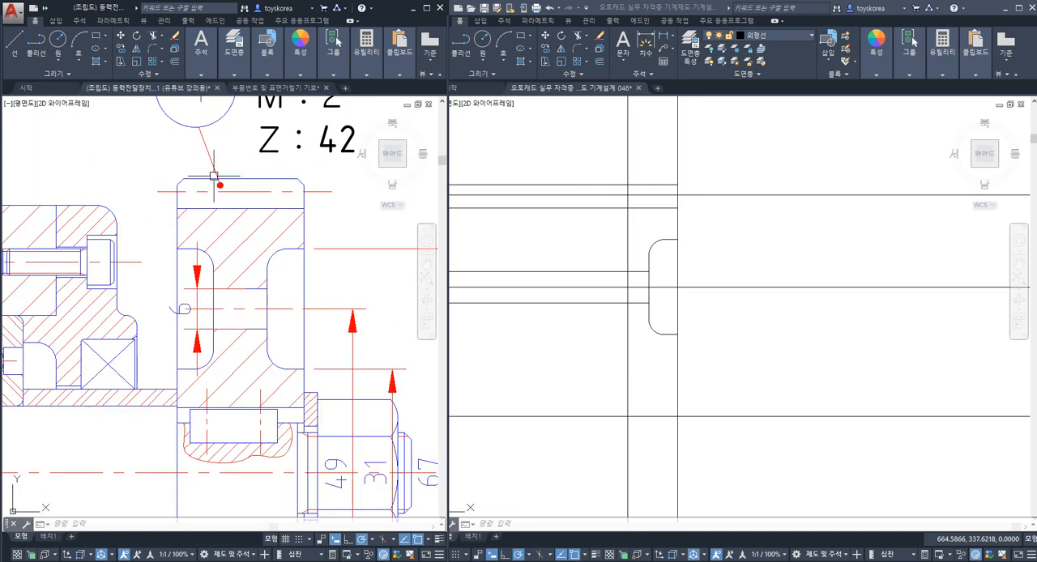
middle_click_drag(303, 165, 301, 204)
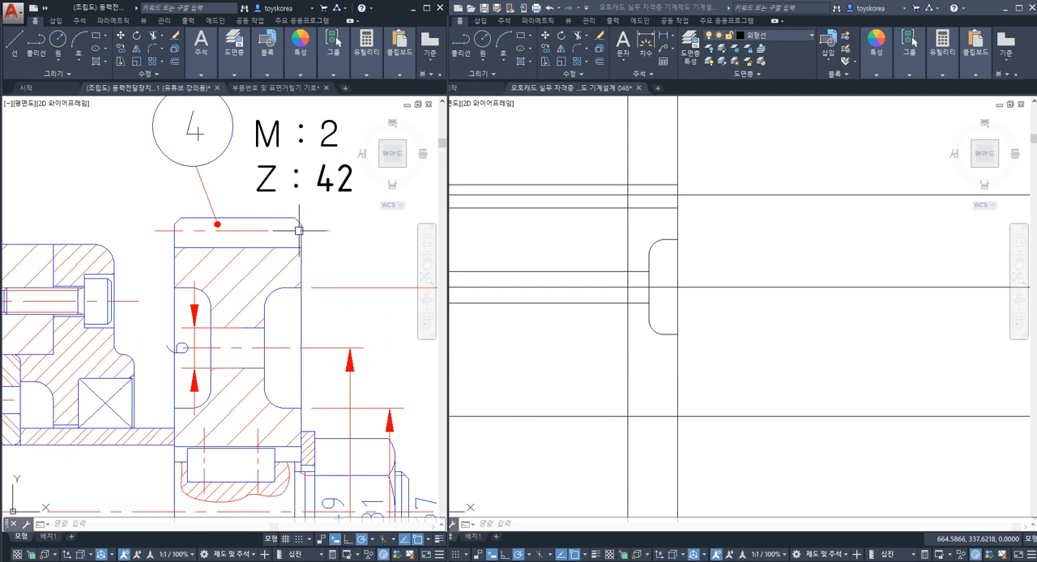
scroll(292, 223, "up", 4)
scroll(303, 229, "down", 4)
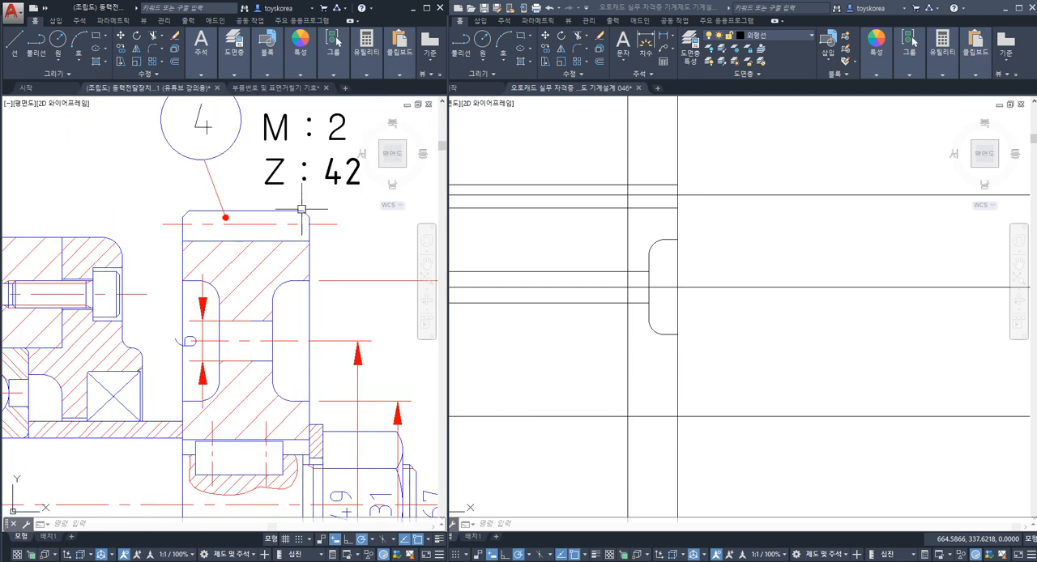
Step: Switch back to the part drawing of gear 4
key("Escape")
key("Escape")
left_click(668, 222)
middle_click_drag(675, 225, 672, 251)
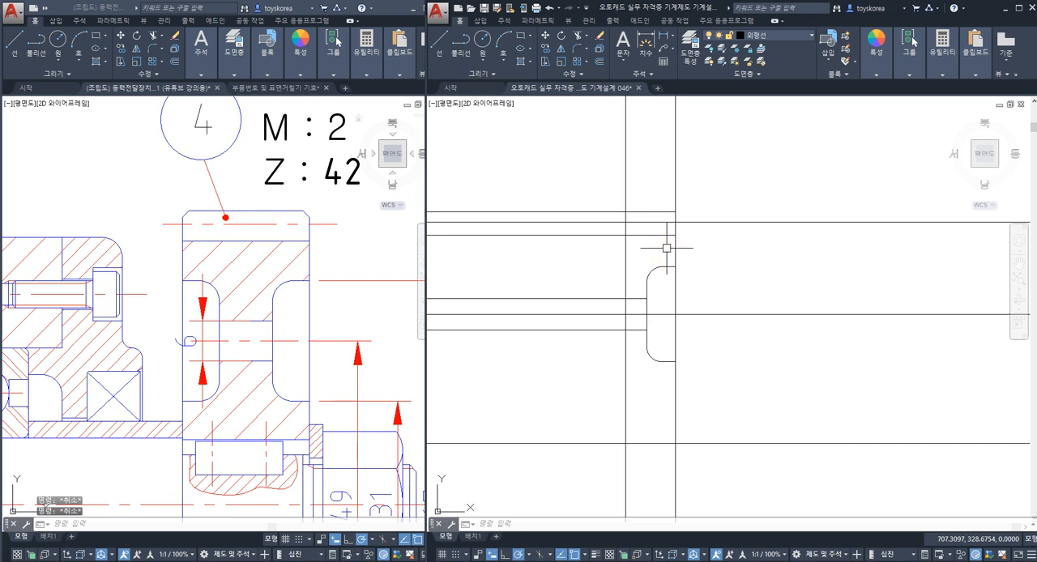
type("cha")
key("Return")
type("d")
key("Return")
key("Escape")
key("Escape")
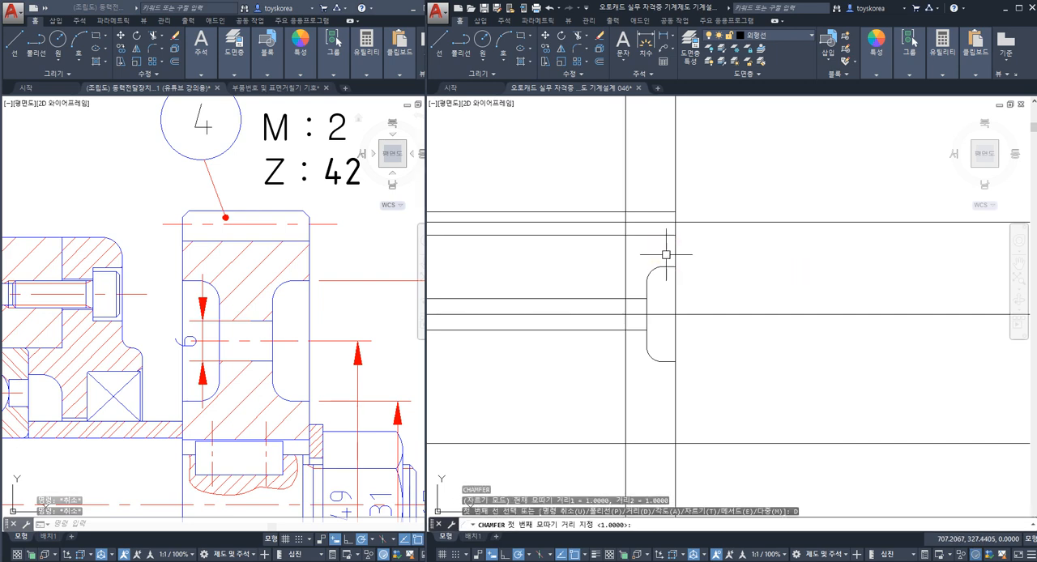
Step: Chamfer the upper corner between the tooth tip line and the side face line with both distances set to 2
type("cha")
key("Return")
type("d")
key("Return")
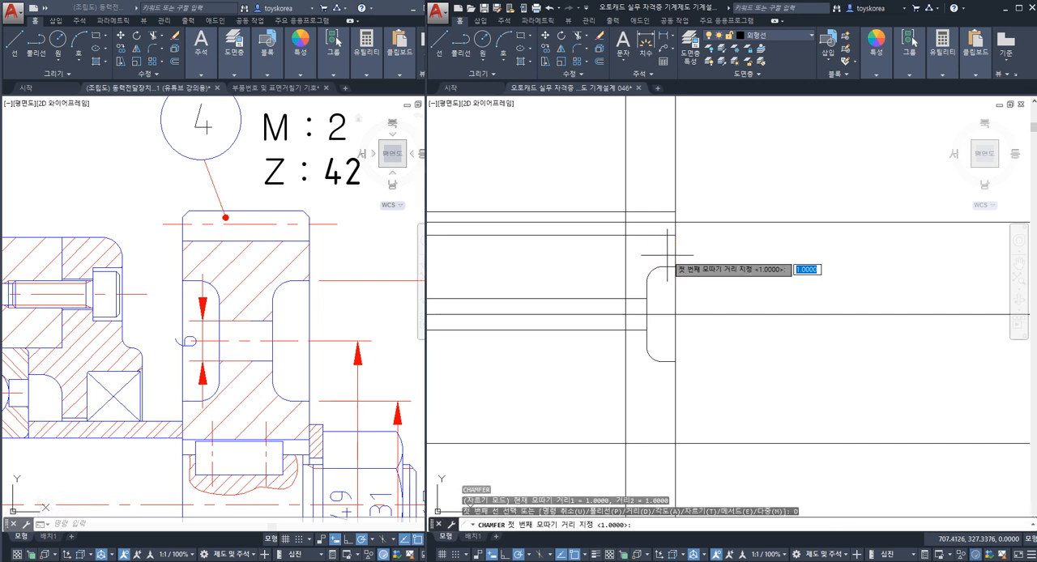
type("2")
key("Return")
key("Return")
left_click(671, 213)
scroll(671, 214, "up", 4)
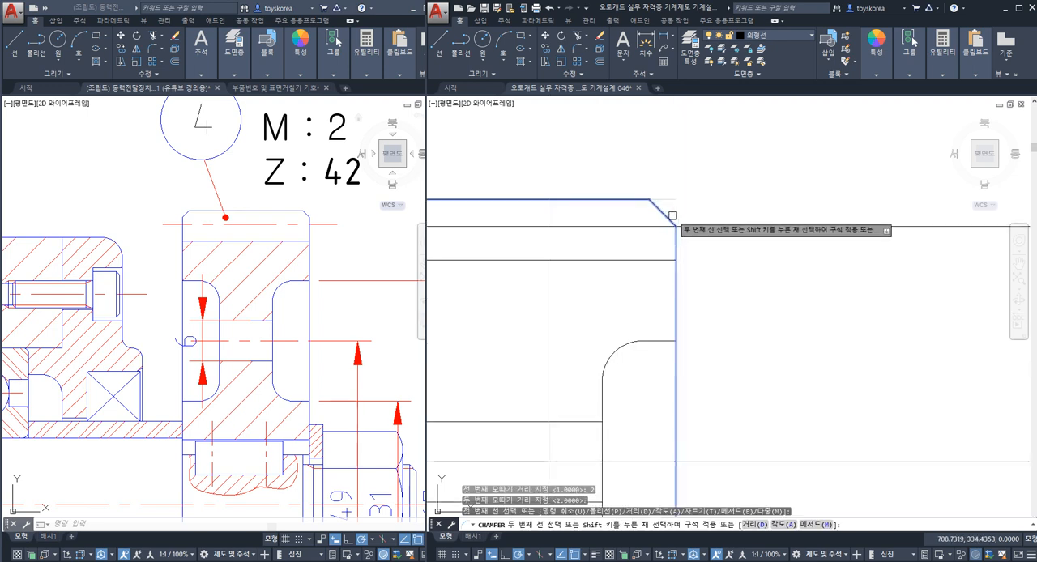
key("Escape")
scroll(649, 273, "down", 5)
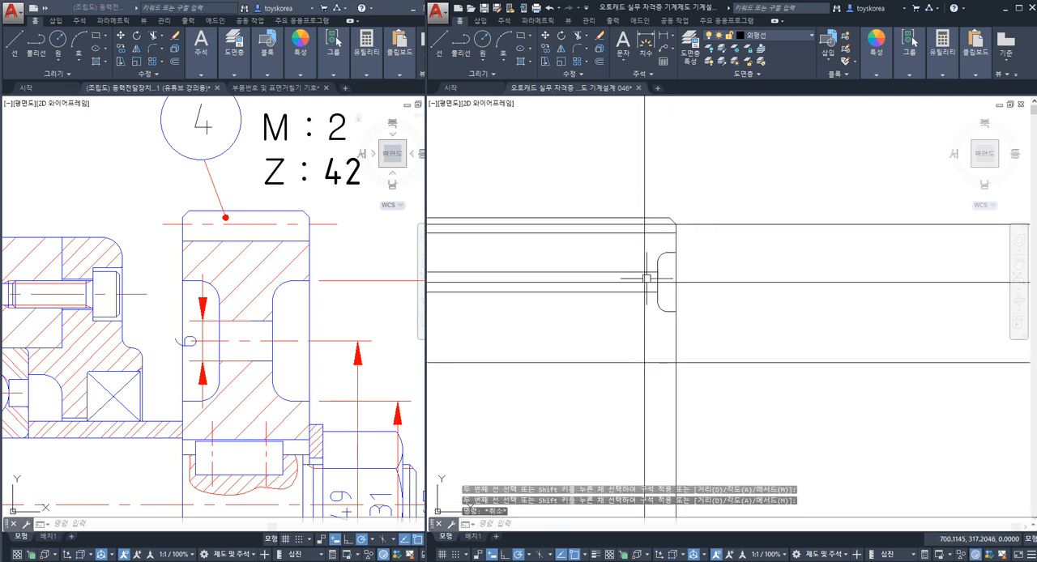
Step: Mirror the side face line, tooth chamfer and web recess profile about the gear's vertical centre line, keeping the originals
scroll(643, 245, "down", 2)
scroll(646, 237, "up", 2)
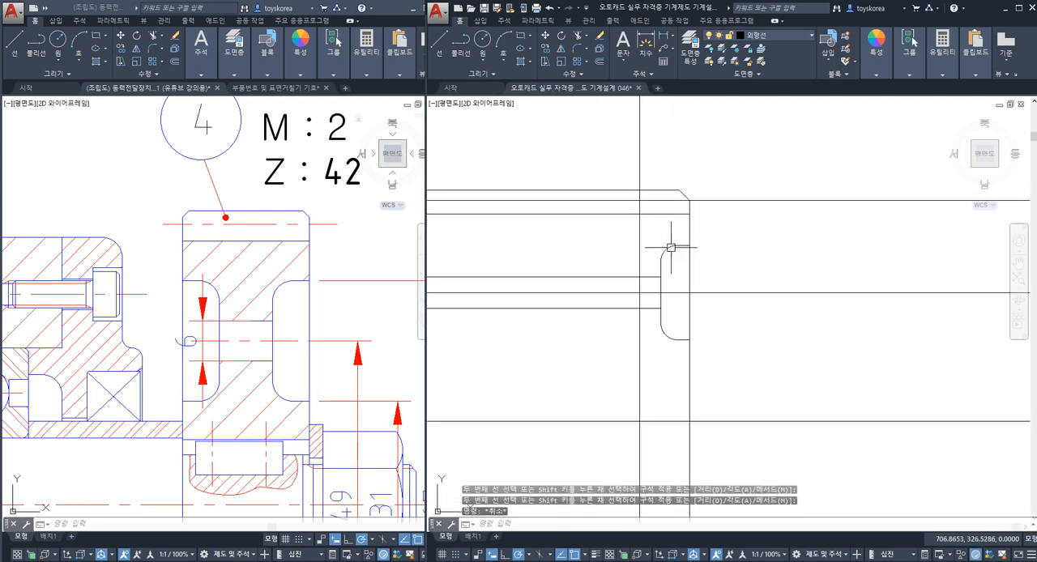
left_click_drag(622, 166, 724, 395)
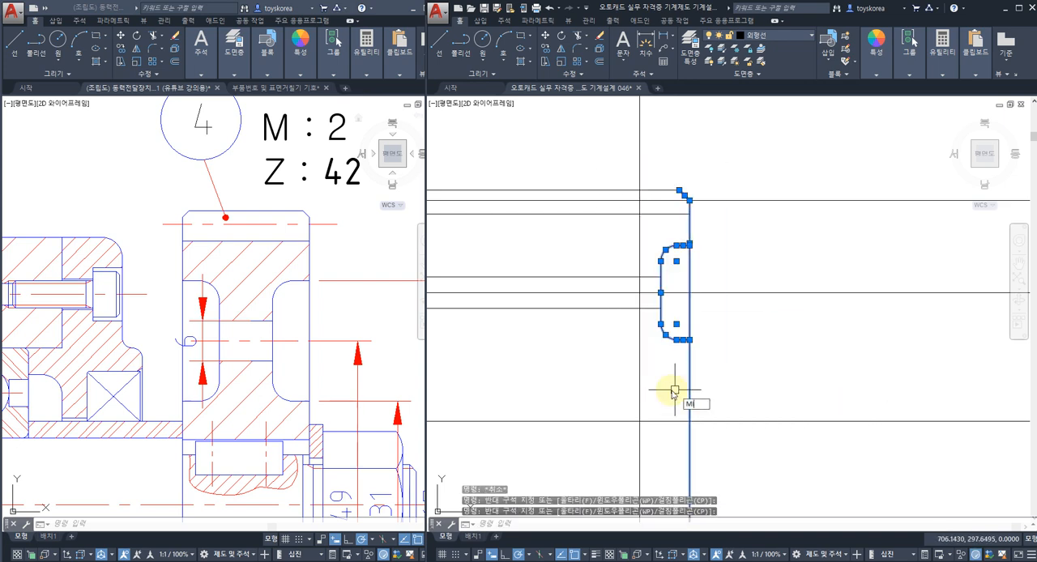
key("Return")
left_click(638, 403)
left_click(638, 389)
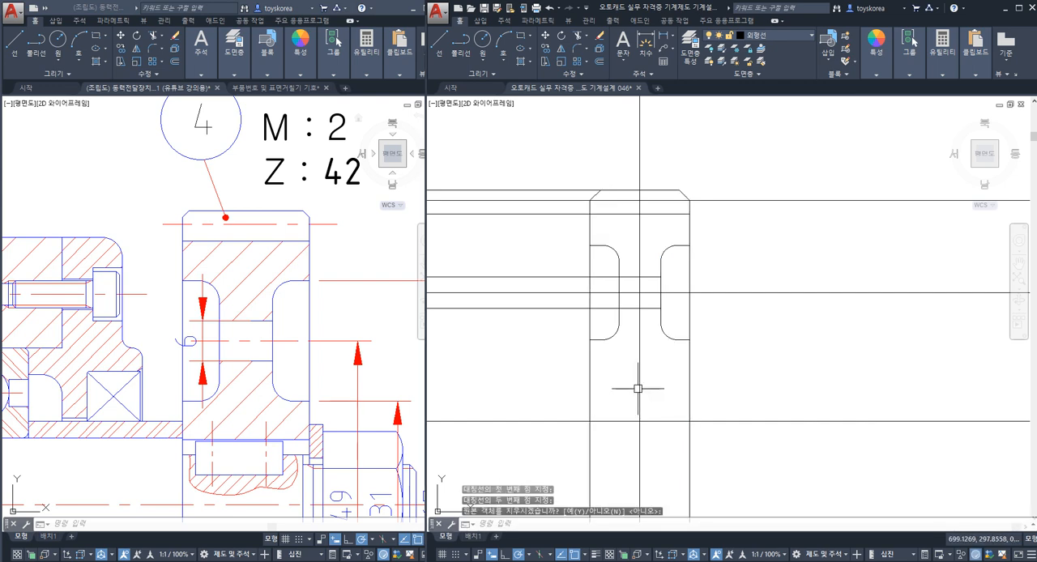
Step: Trim the tooth tip line back to the mirrored chamfer and the root line back to the mirrored side face
scroll(591, 207, "up", 4)
type("tr")
key("Return")
left_click(606, 169)
key("Return")
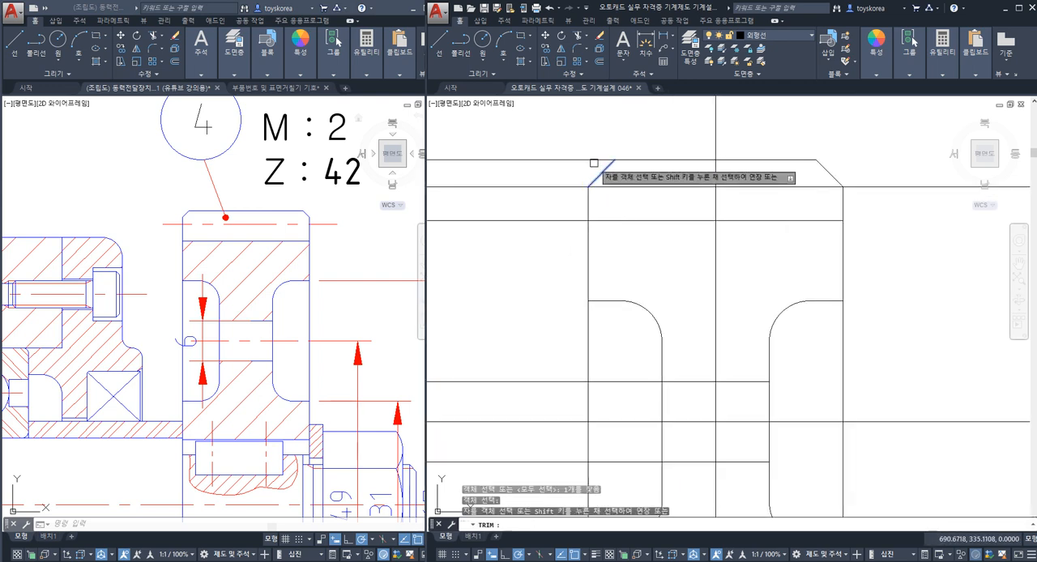
left_click(595, 160)
key("Escape")
key("Return")
left_click(584, 212)
key("Return")
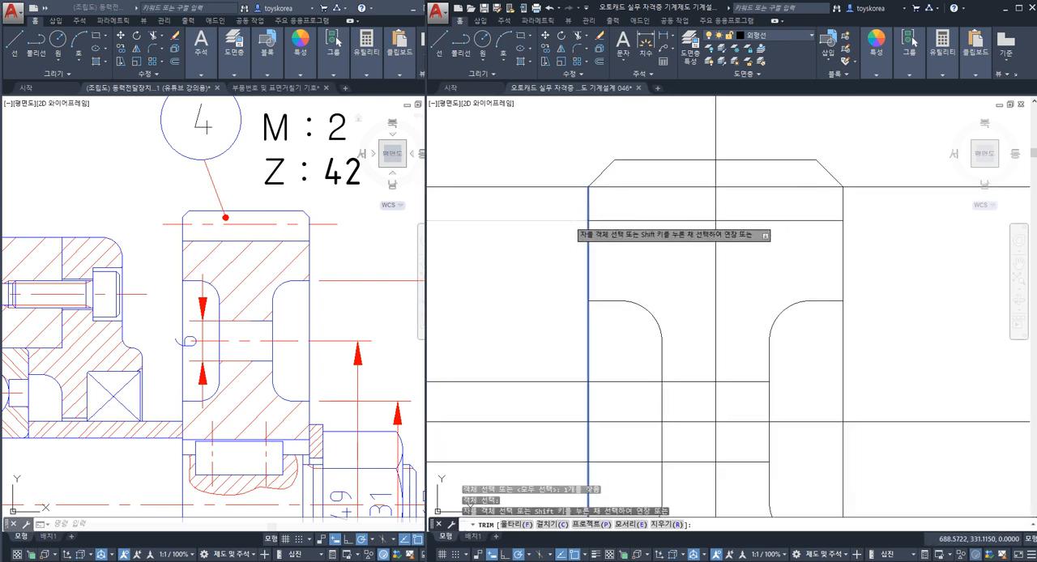
left_click(569, 219)
key("Escape")
Step: Trim both web hole edges back to the mirrored web face so they span only the web
scroll(588, 215, "down", 4)
scroll(598, 276, "up", 2)
key("Return")
left_click(630, 296)
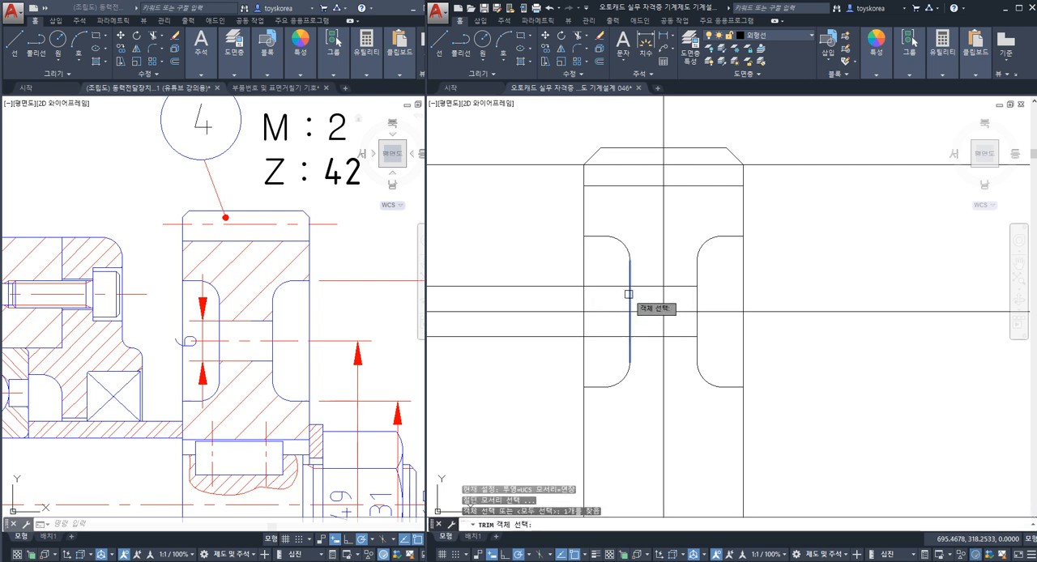
key("Return")
left_click(604, 337)
key("Escape")
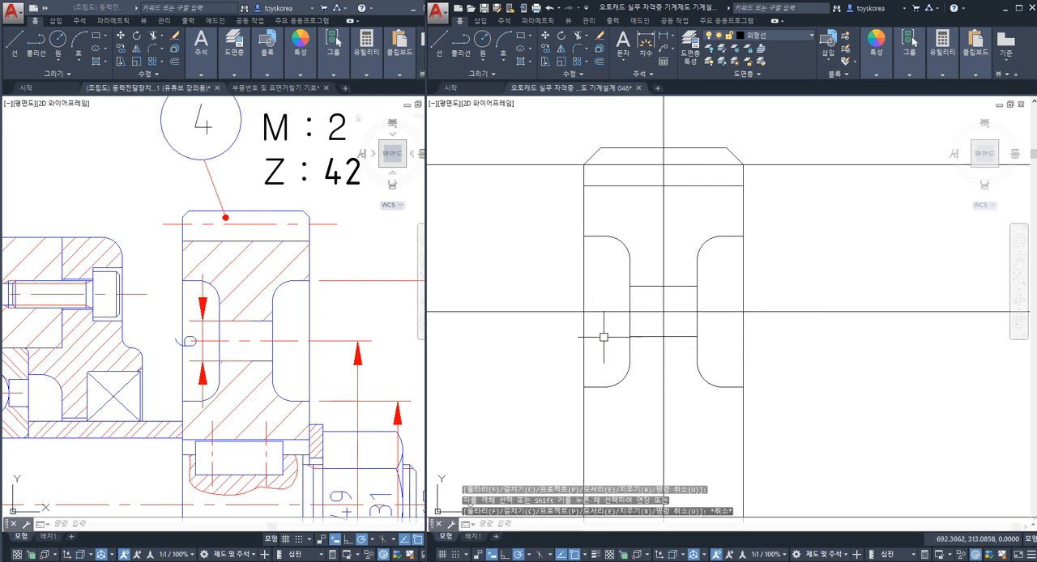
key("Escape")
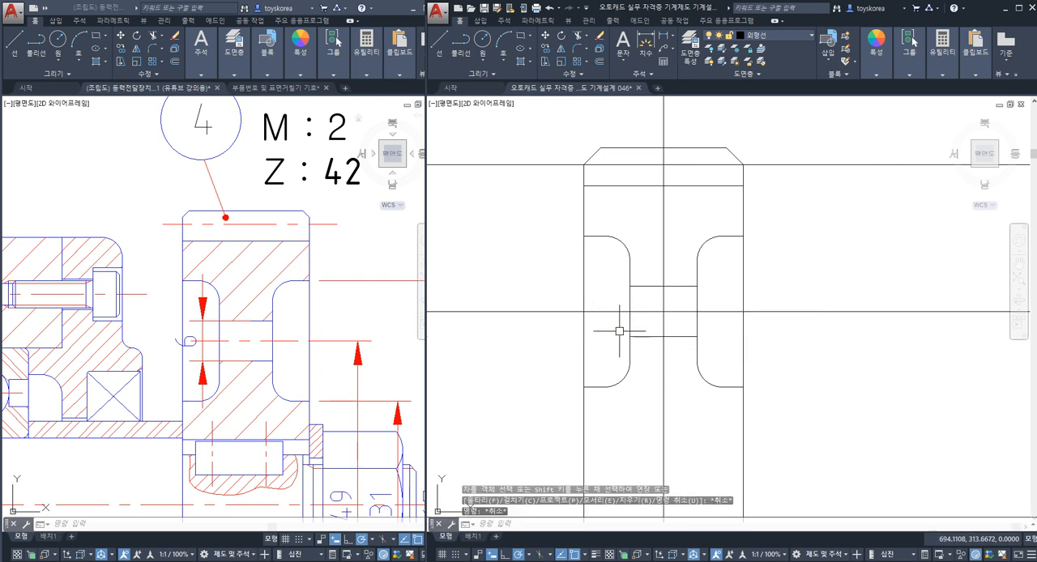
Step: Break the pitch line just outside both gear faces and the web hole centre line just beyond both web faces
scroll(622, 328, "down", 2)
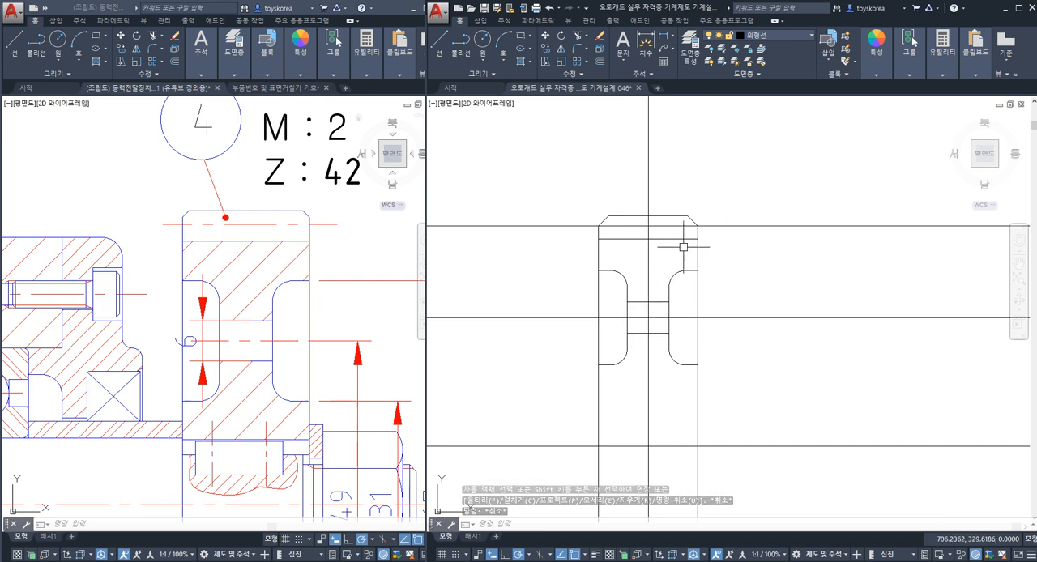
type("br")
key("Return")
left_click(585, 226)
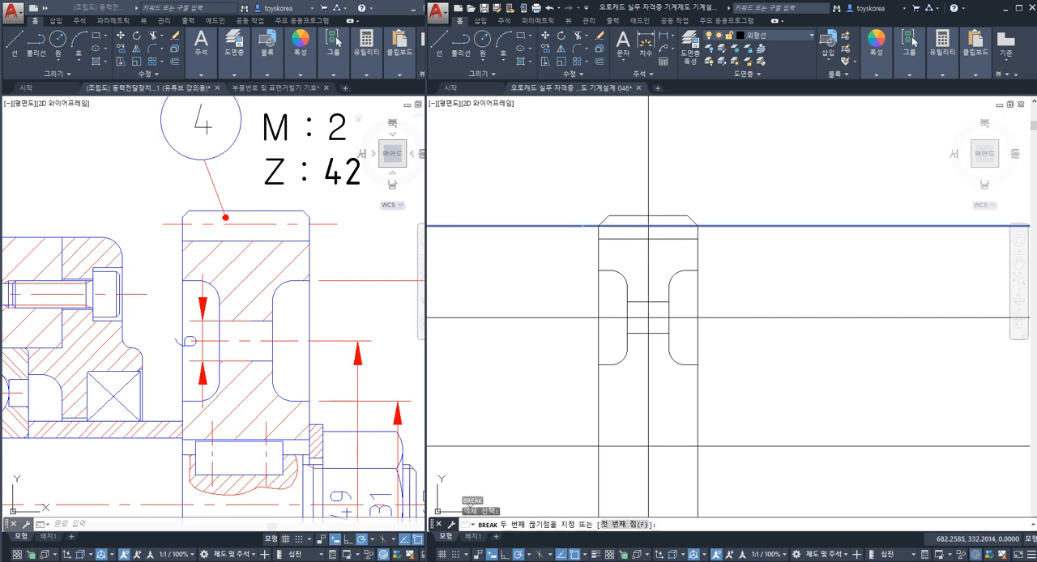
left_click(729, 226)
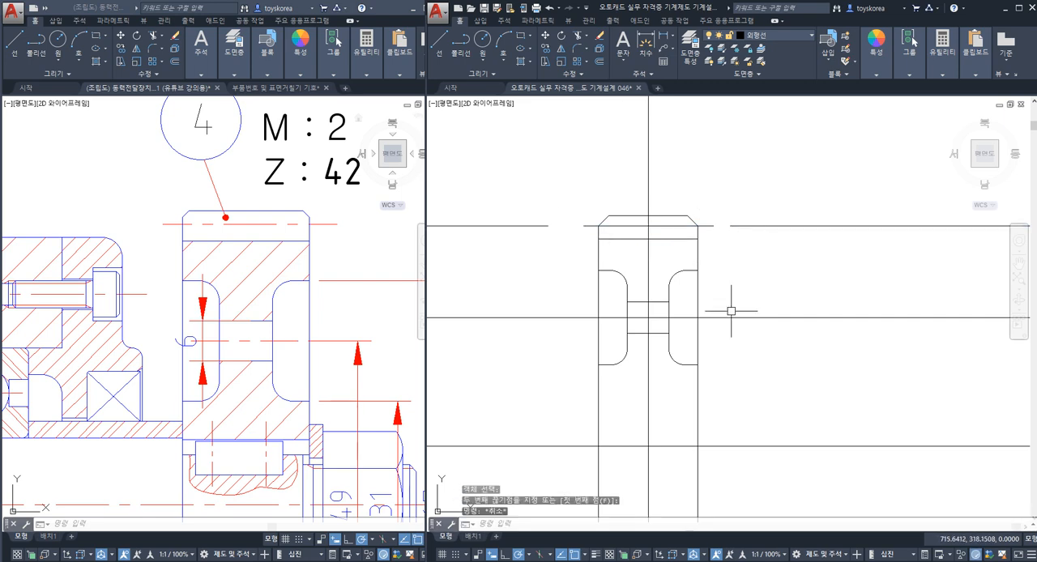
key("Return")
left_click(690, 318)
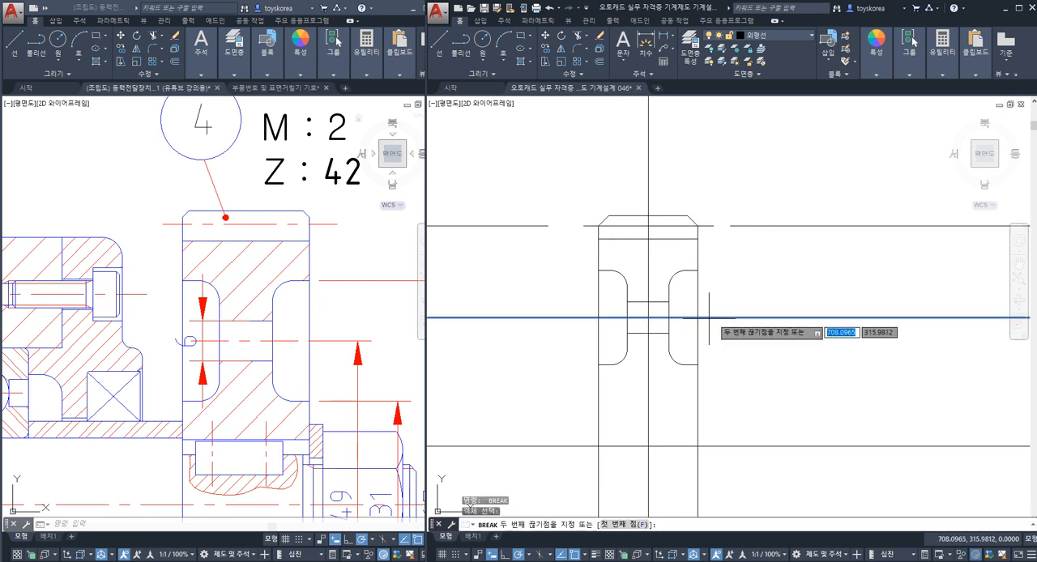
left_click(739, 318)
key("Return")
left_click(606, 318)
left_click(560, 328)
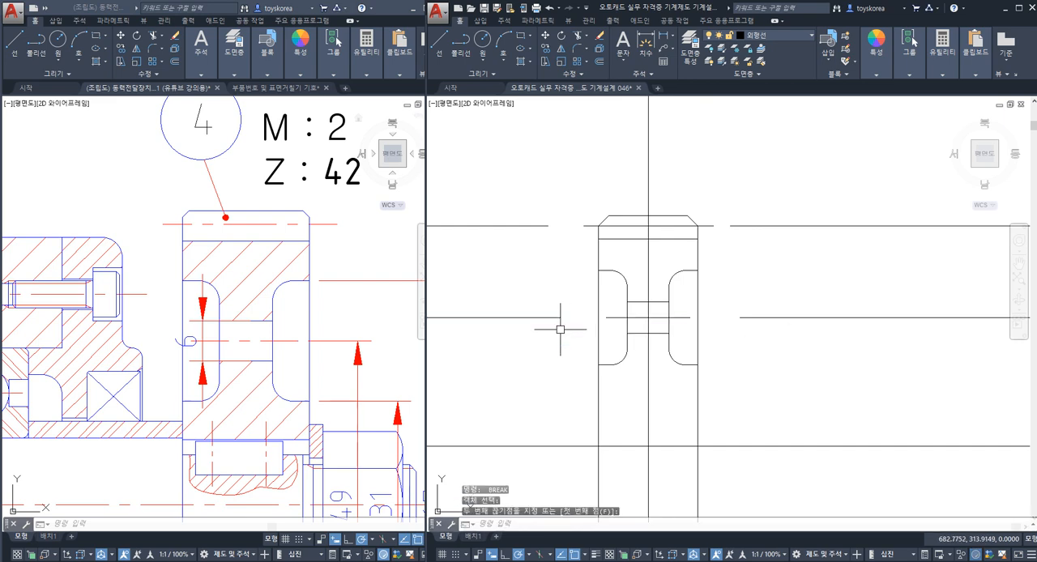
Step: Erase the leftover outer segments of the pitch line and hole centre line on both sides of the gear
left_click(561, 346)
left_click(490, 288)
type("e")
key("space")
left_click(544, 264)
left_click(518, 213)
type("e")
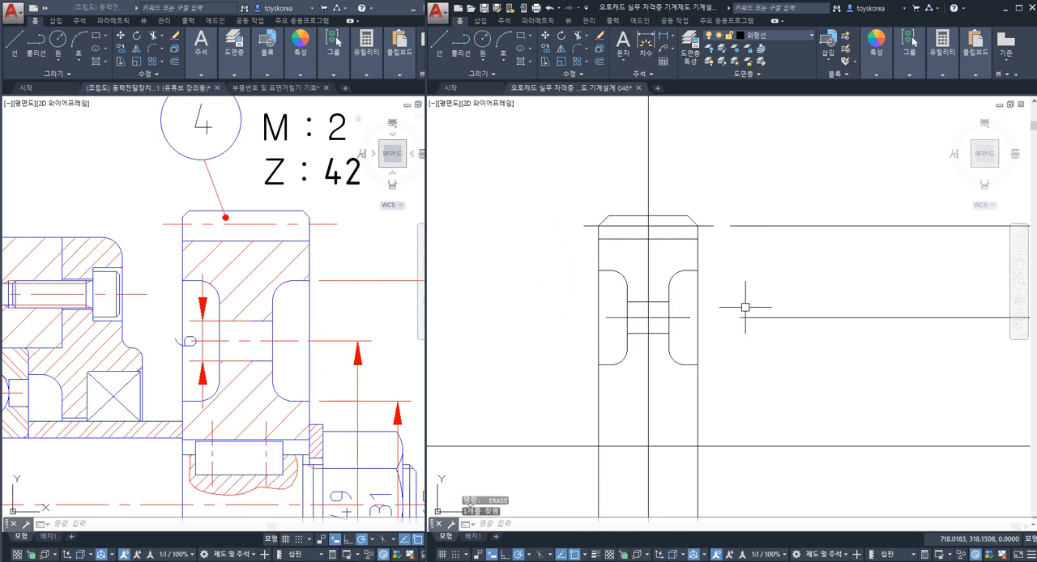
left_click(809, 341)
left_click(769, 206)
type("e")
key("space")
Step: Break the gear's vertical centre line just above the tooth tip and erase the leftover upper segment
scroll(751, 216, "down", 2)
middle_click_drag(738, 285, 713, 271)
type("br")
key("space")
left_click(658, 213)
left_click(671, 188)
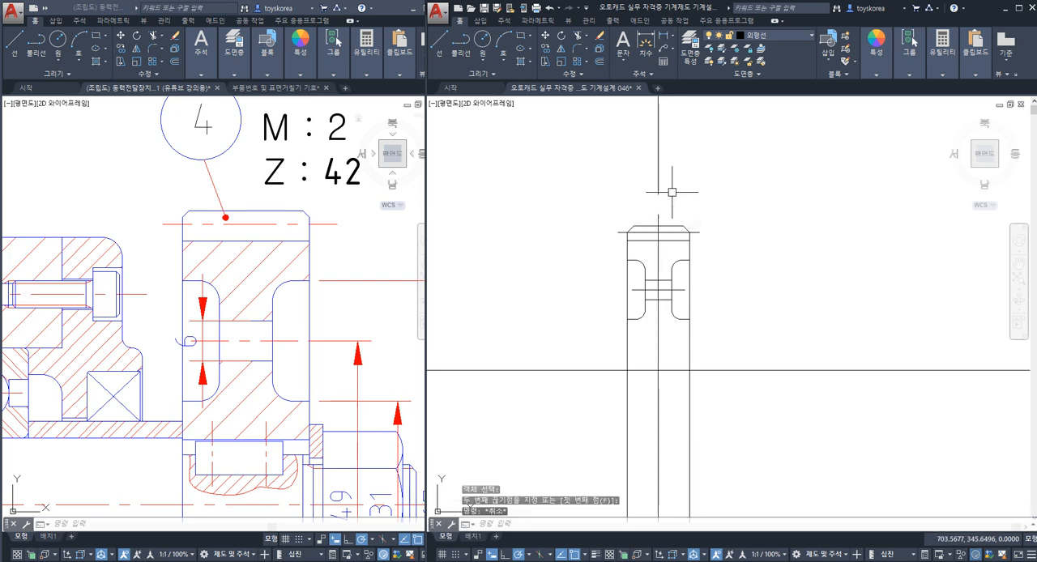
left_click(659, 158)
type("e")
key("space")
Step: Move the pitch line, web hole centre line and vertical centre line to the 중심선 layer and save the drawing
scroll(624, 263, "up", 2)
left_click(712, 304)
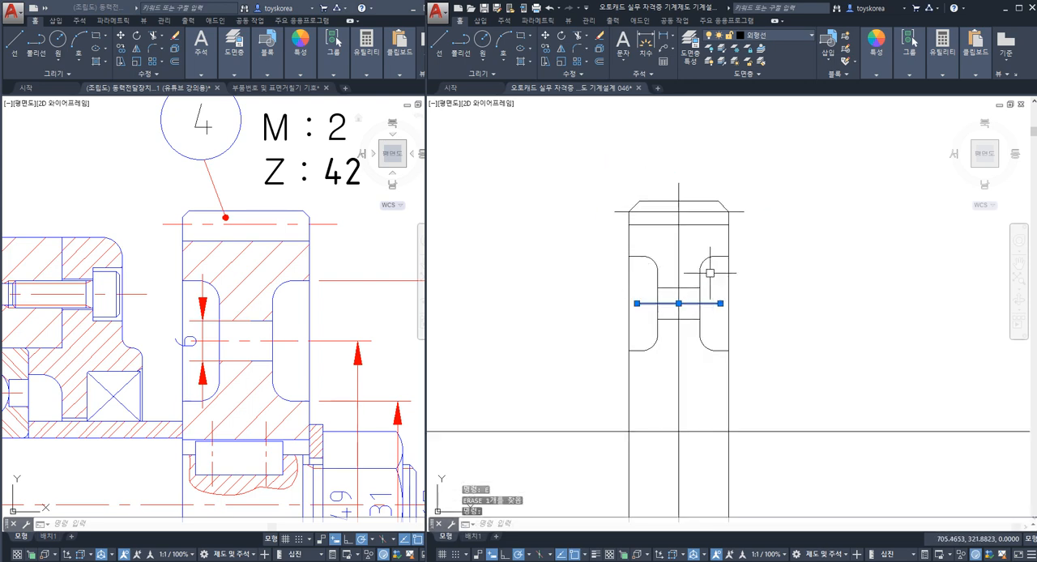
left_click(768, 41)
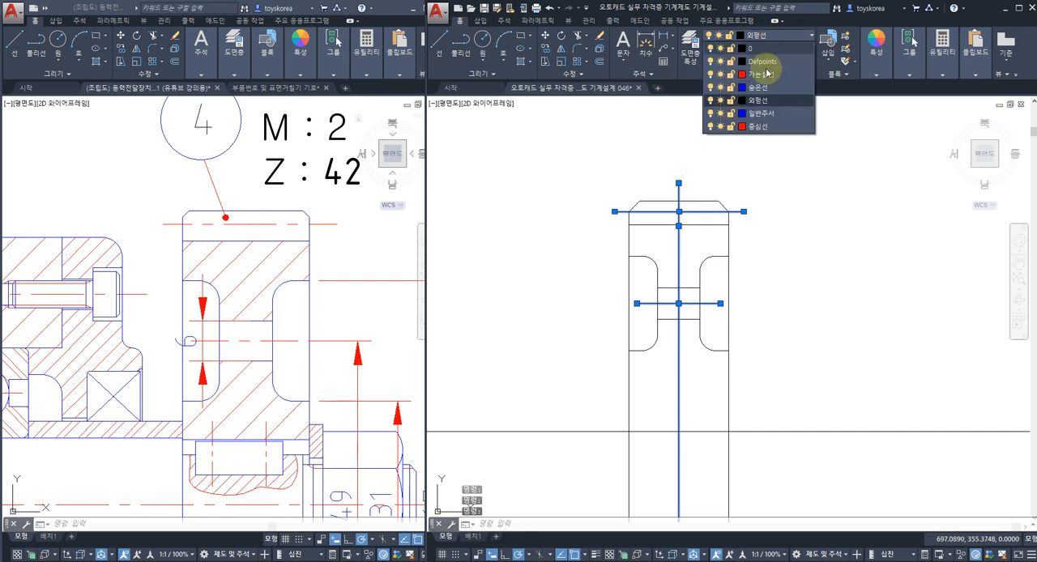
left_click(768, 127)
key("ctrl+s")
Step: Mirror the upper gear profile with its tooth, recesses and web hole about the horizontal gear axis, keeping the originals
middle_click_drag(727, 327, 724, 296)
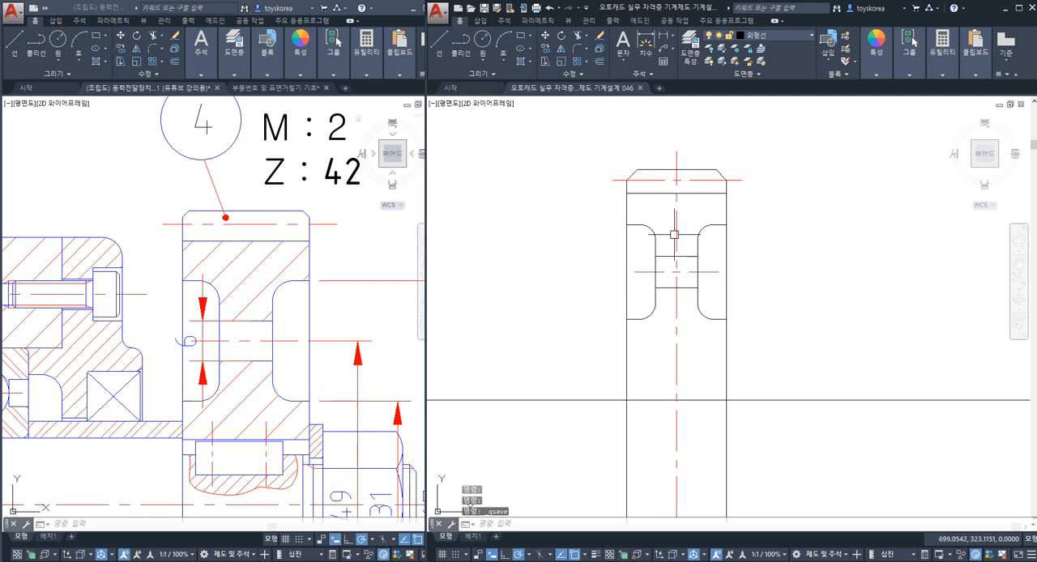
middle_click_drag(674, 234, 648, 235)
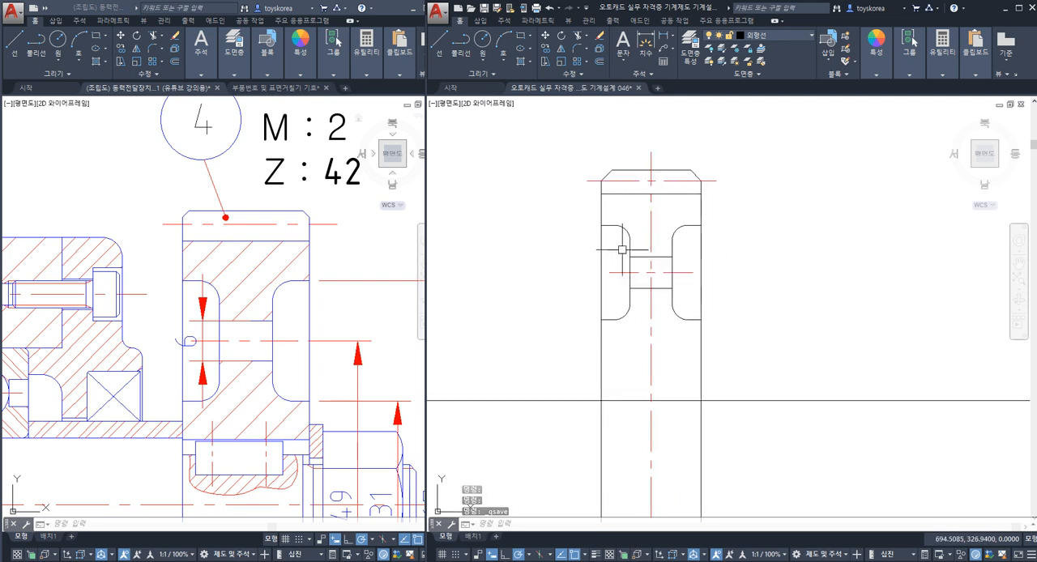
middle_click_drag(669, 301, 664, 231)
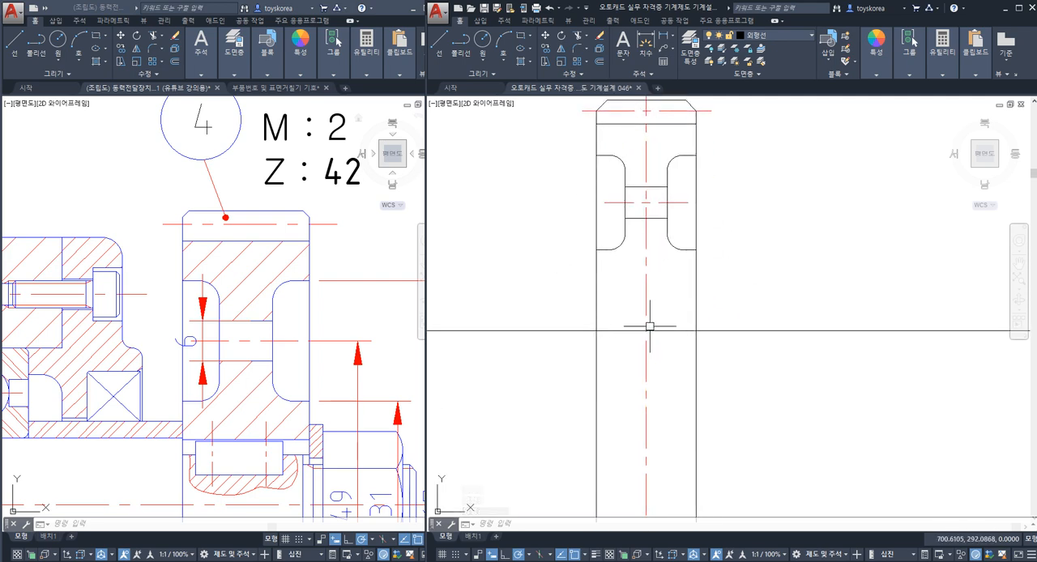
scroll(652, 326, "down", 4)
scroll(604, 232, "up", 2)
left_click(597, 203)
left_click(742, 356)
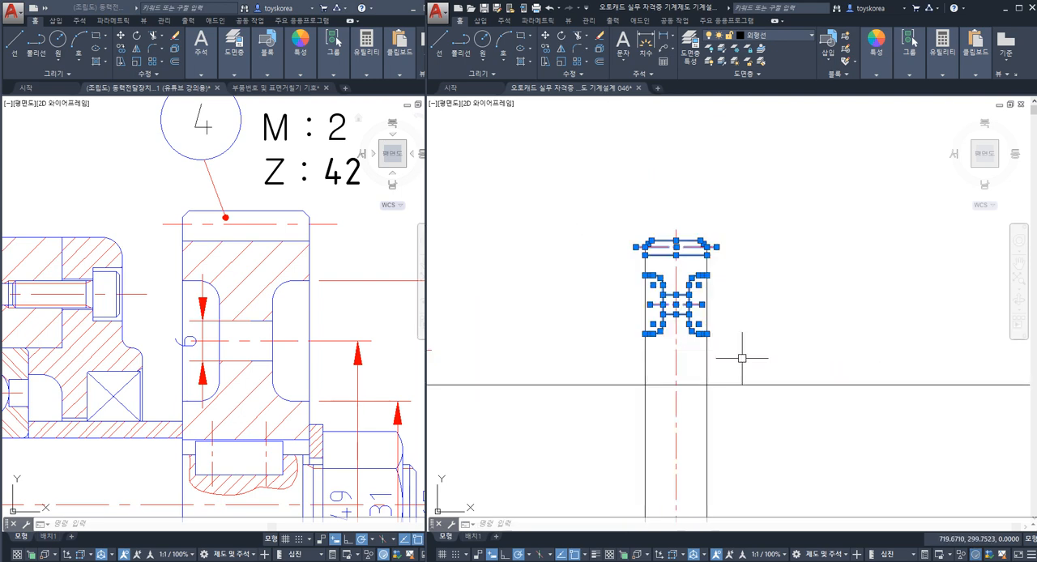
left_click(739, 360)
type("mi")
key("space")
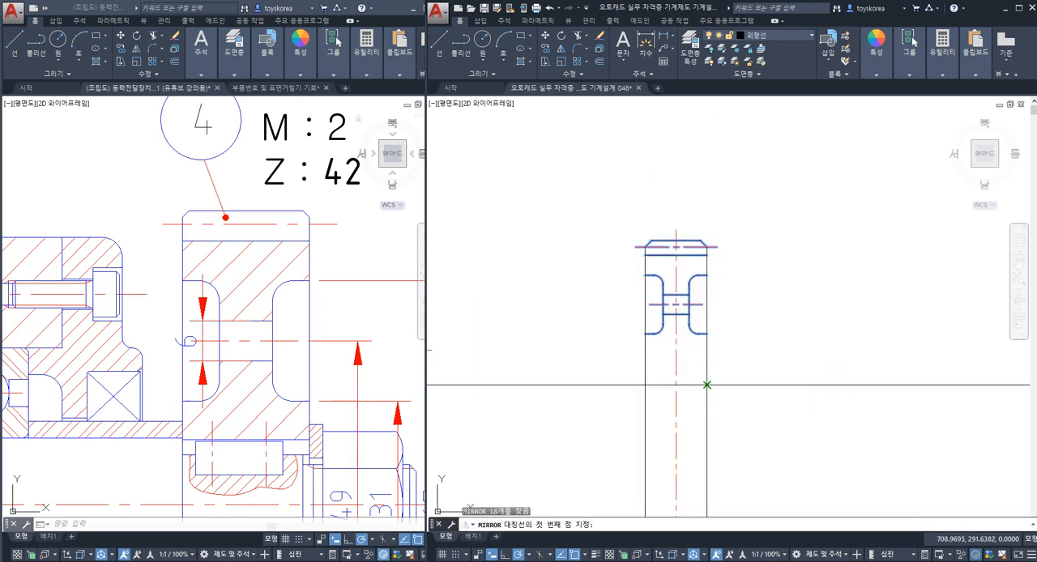
left_click(706, 385)
left_click(681, 389)
key("Return")
scroll(688, 444, "up", 4)
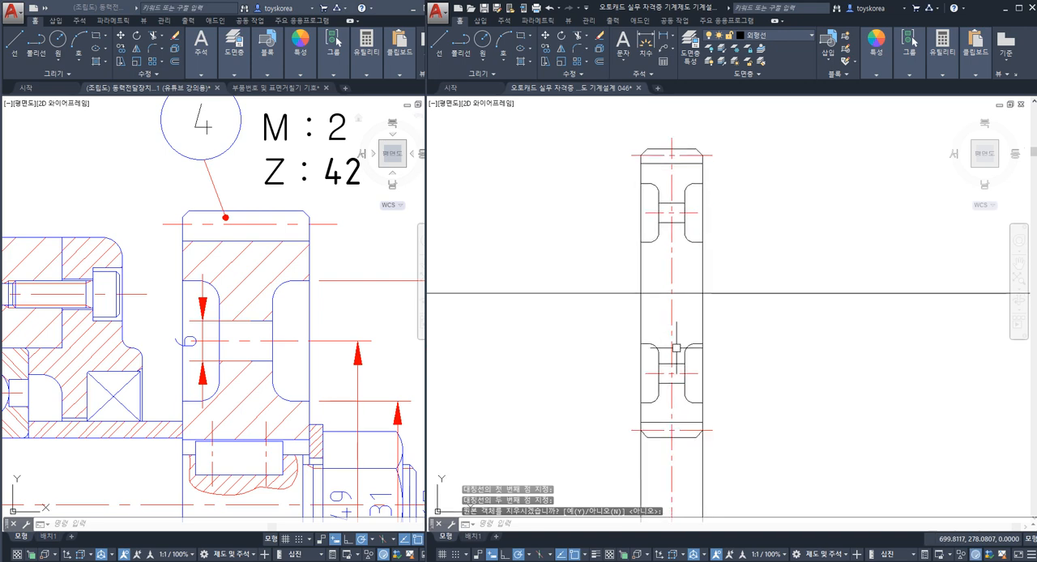
Step: Trim both side face lines back to the lower tooth chamfers and save the drawing
key("space")
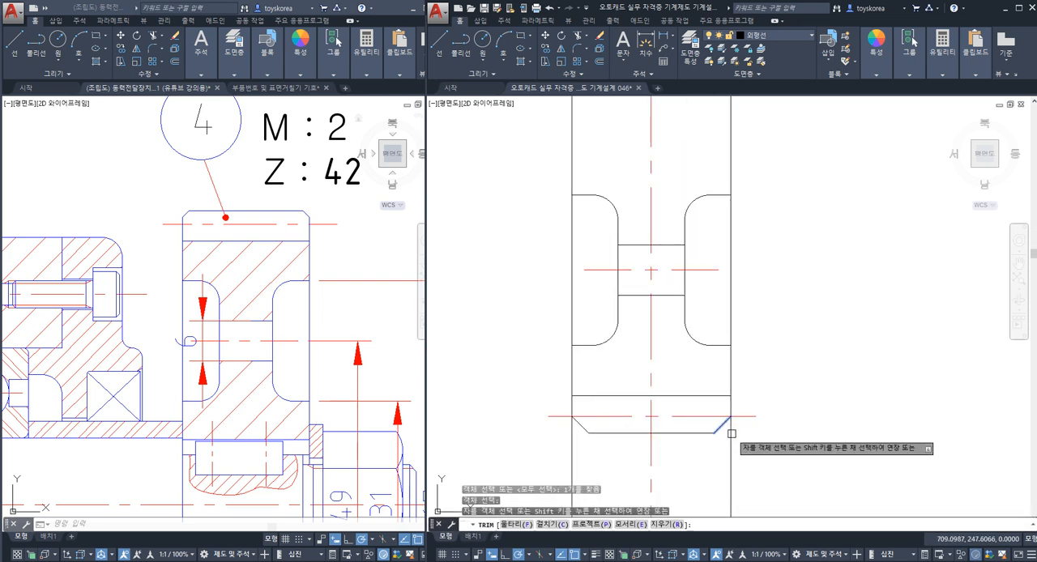
key("space")
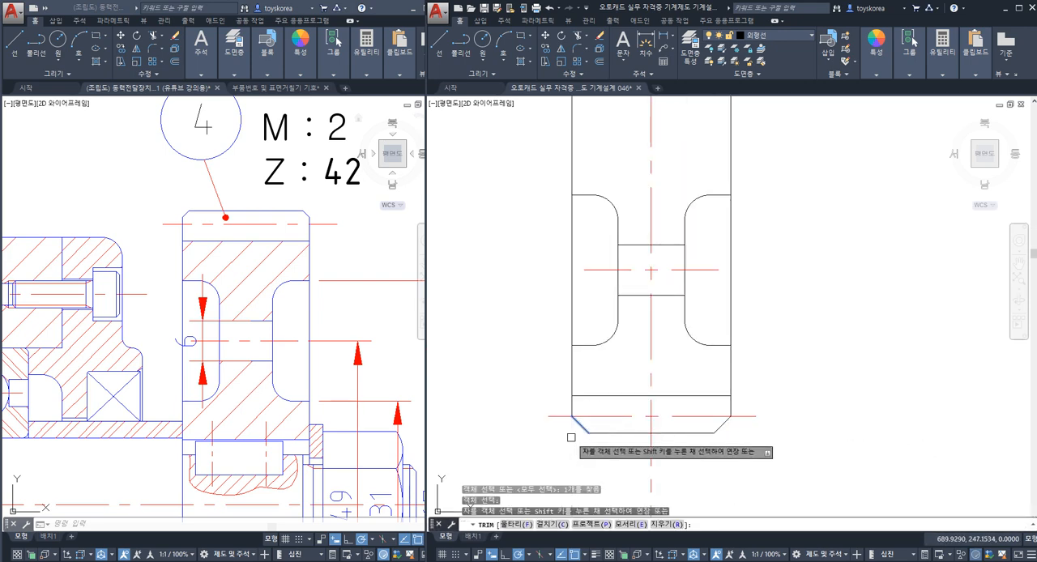
key("Escape")
scroll(591, 390, "down", 4)
scroll(590, 354, "down", 2)
key("ctrl+s")
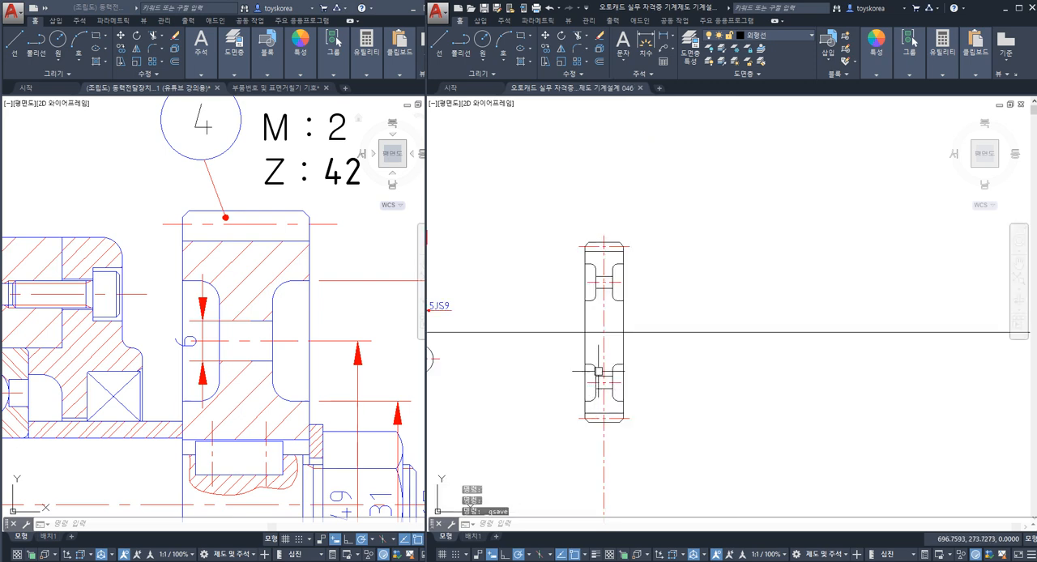
Step: Break the gear's vertical centre line just below the lower tooth tip and erase the leftover lower segment
scroll(596, 441, "up", 4)
type("br")
key("space")
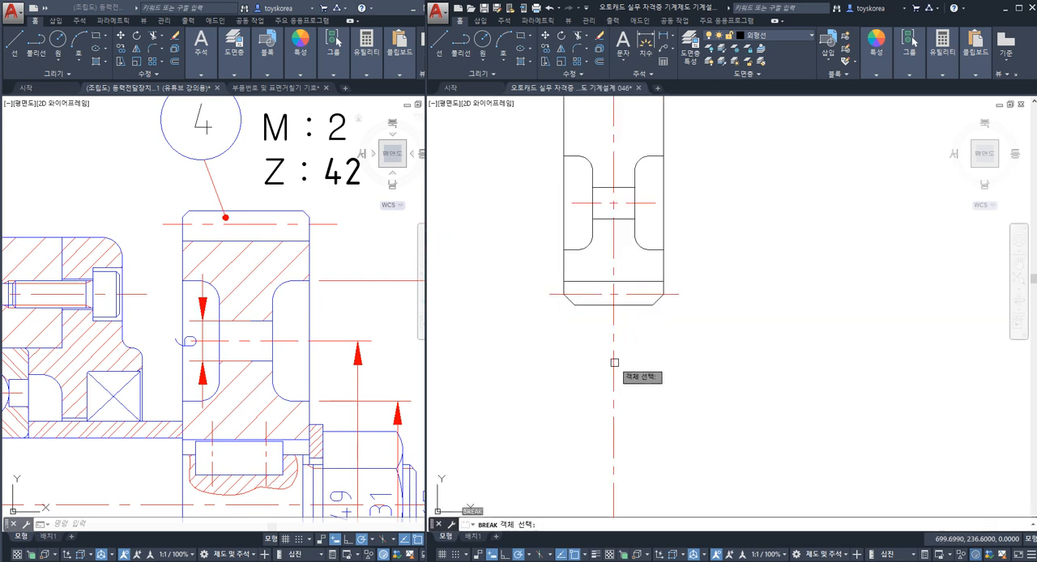
left_click(613, 347)
left_click(621, 323)
key("Escape")
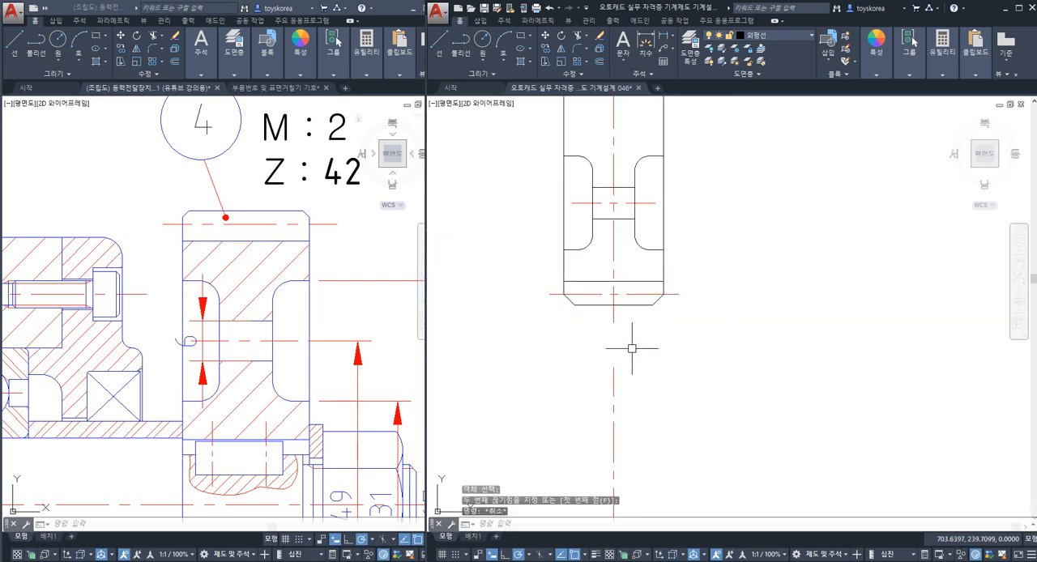
left_click(612, 379)
type("e")
key("space")
scroll(576, 401, "down", 3)
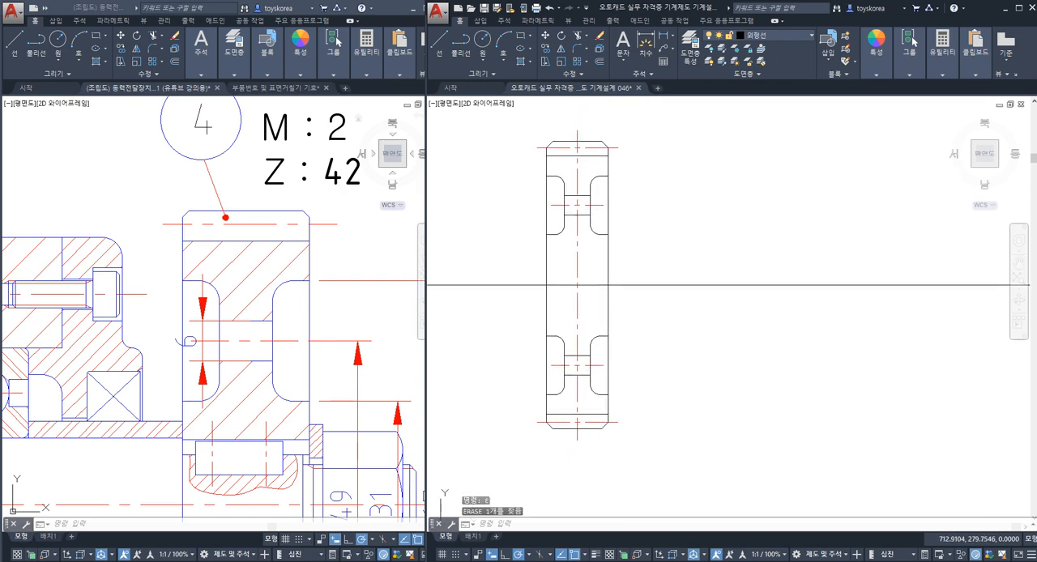
Step: Add a vertical linear dimension across the shaft bore of gear 4 in the assembly drawing
middle_click_drag(340, 325, 311, 207)
scroll(311, 245, "down", 4)
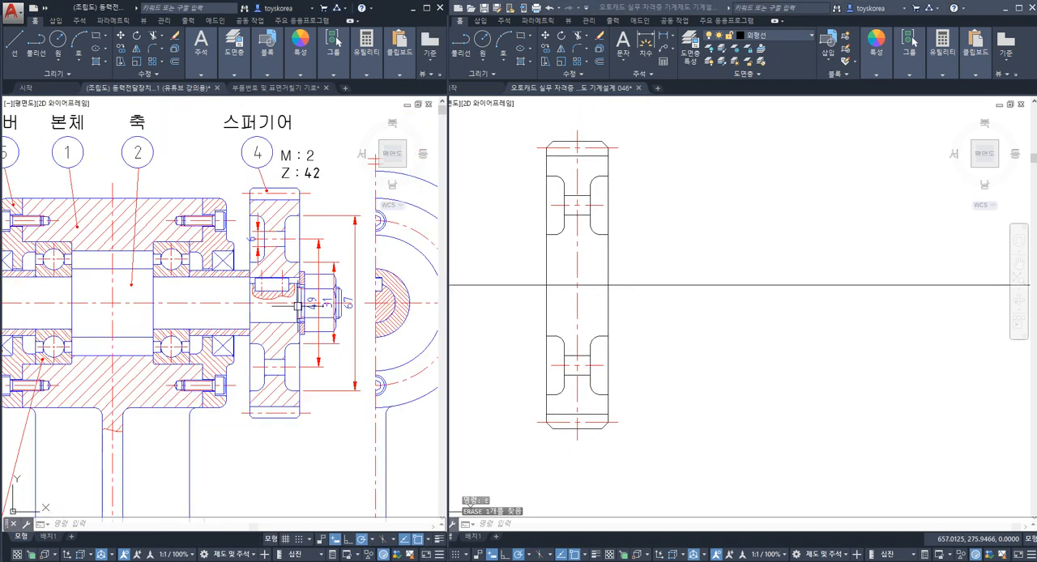
scroll(275, 301, "up", 2)
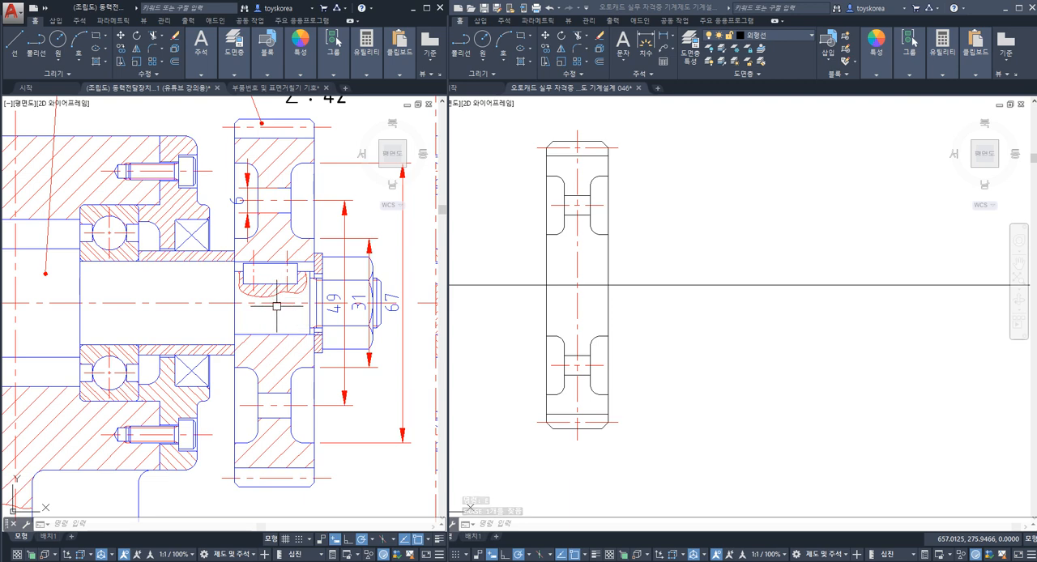
key("space")
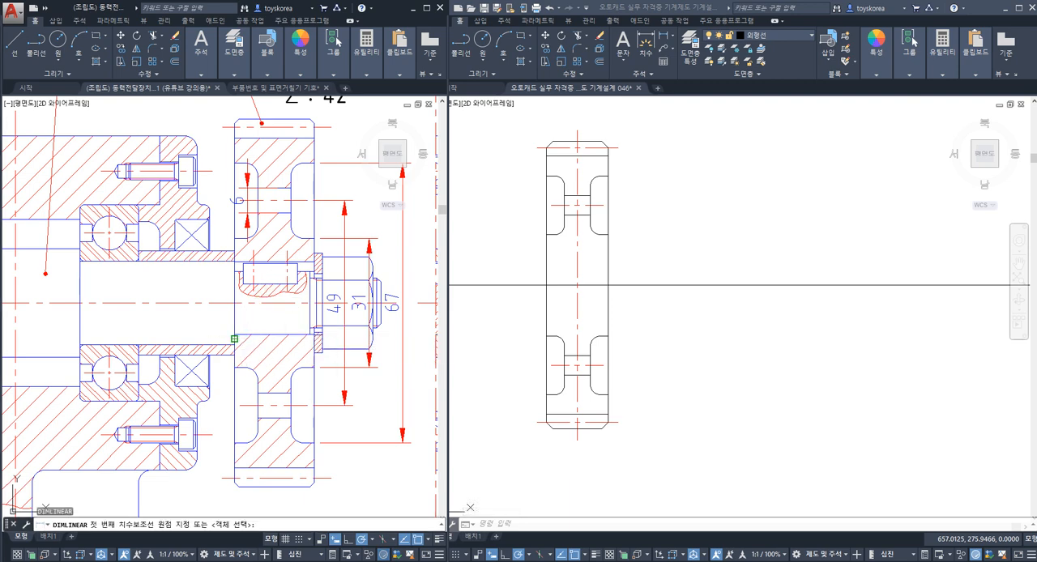
left_click(234, 333)
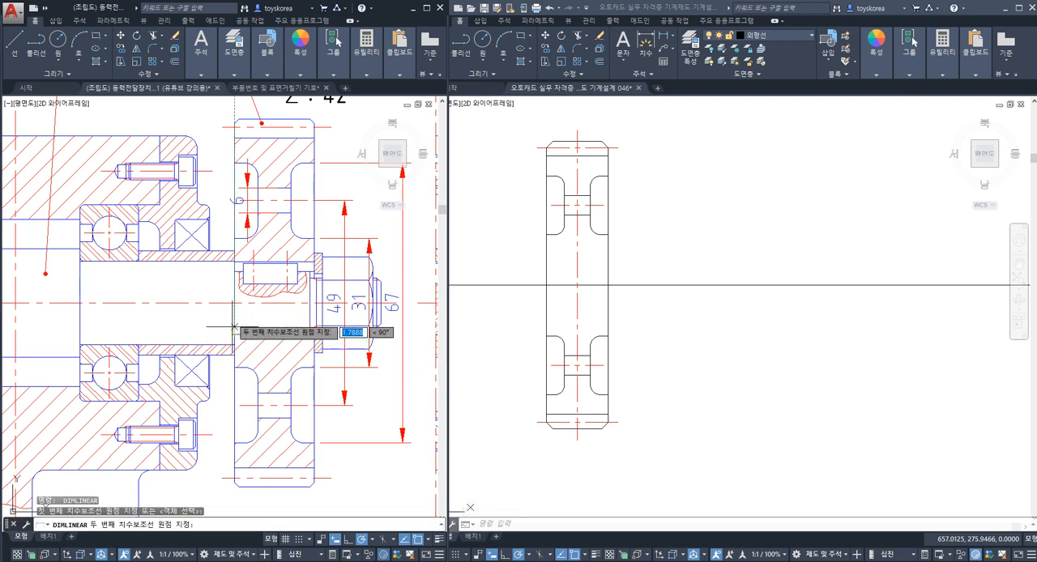
left_click(234, 280)
left_click(217, 280)
Step: Examine the diameter, fit and keyway dimensions at the threaded end of shaft 2 and compare them with gear 4's bore area
left_click(521, 284)
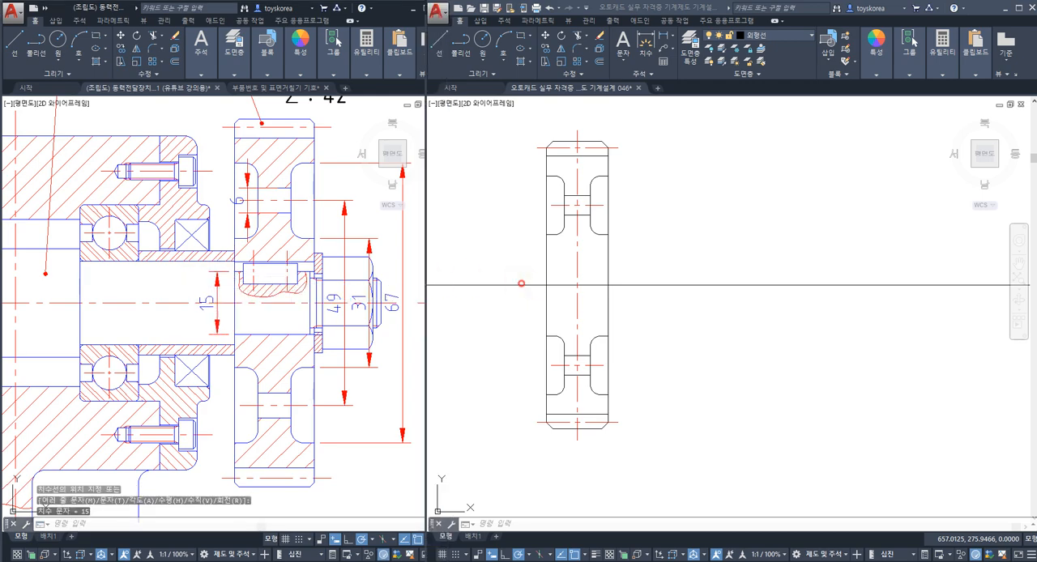
key("Escape")
middle_click_drag(484, 321, 595, 326)
scroll(591, 326, "down", 2)
middle_click_drag(528, 311, 684, 298)
scroll(632, 298, "down", 2)
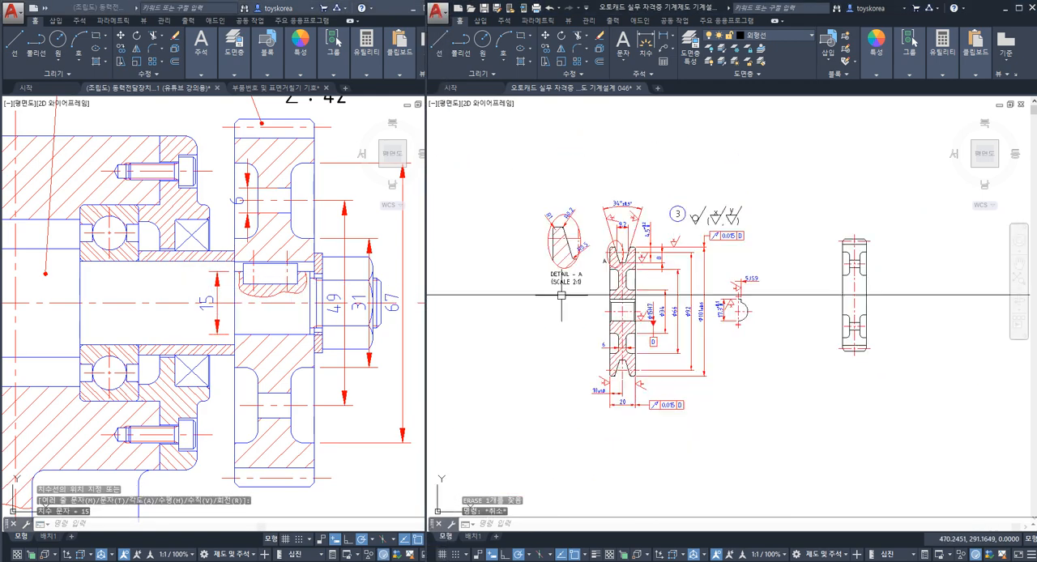
middle_click_drag(560, 297, 676, 298)
scroll(628, 297, "down", 2)
scroll(517, 307, "up", 8)
middle_click_drag(528, 333, 645, 327)
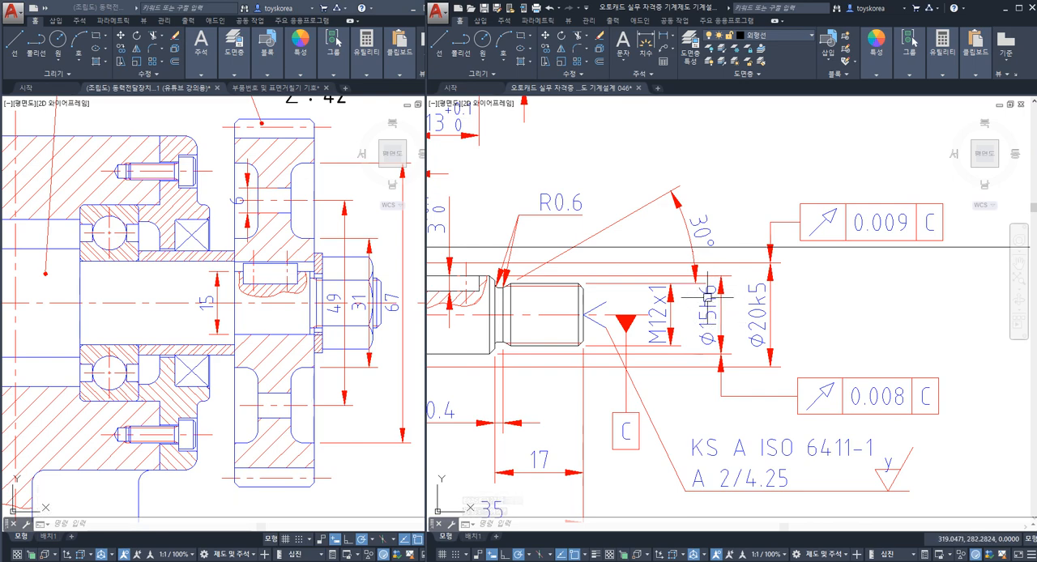
middle_click_drag(716, 310, 748, 297)
scroll(742, 324, "down", 5)
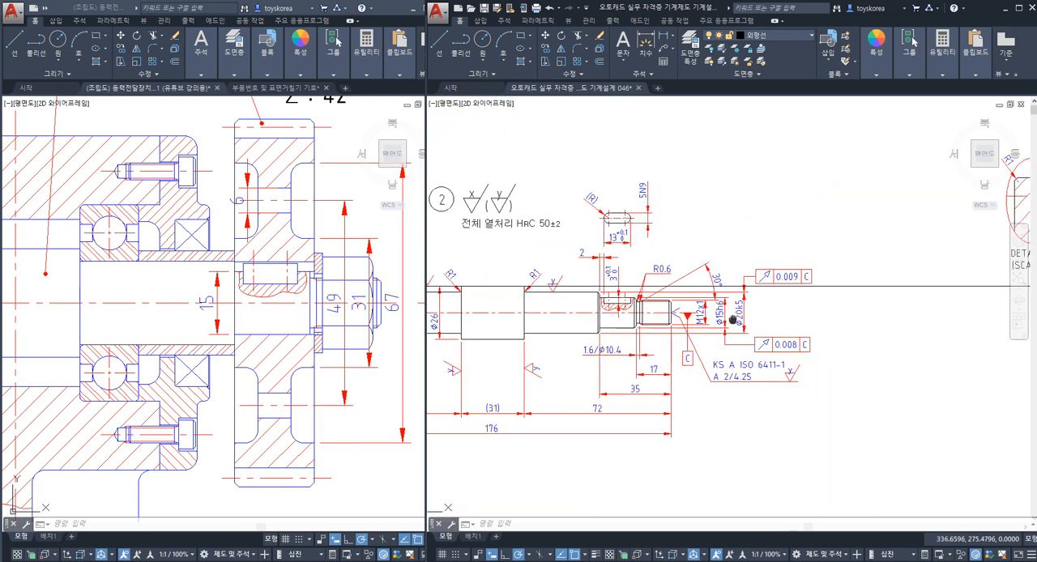
middle_click_drag(931, 324, 608, 324)
middle_click_drag(875, 320, 613, 311)
middle_click_drag(906, 305, 754, 305)
scroll(754, 304, "up", 2)
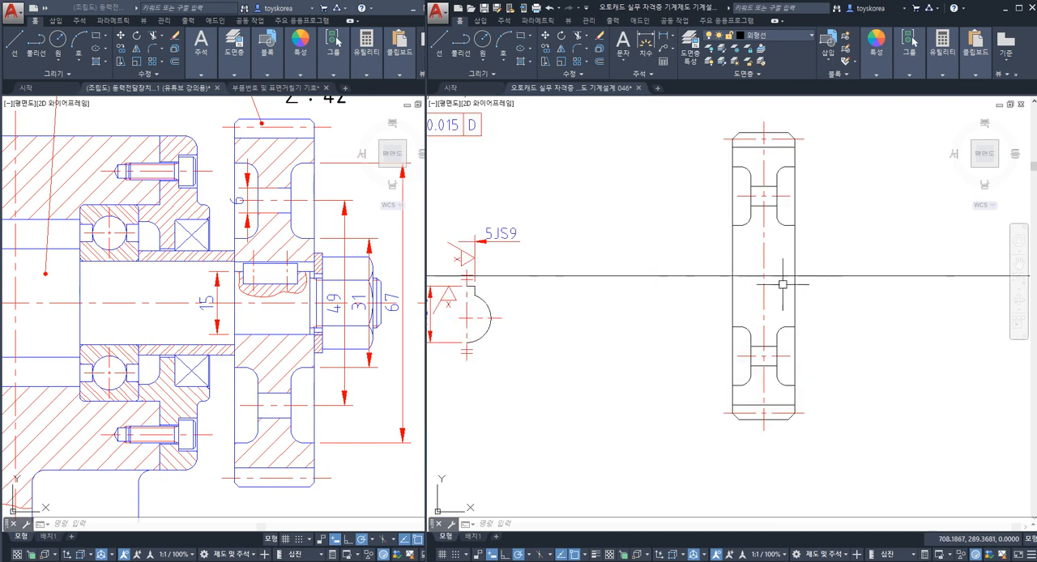
scroll(772, 277, "down", 2)
scroll(765, 274, "up", 2)
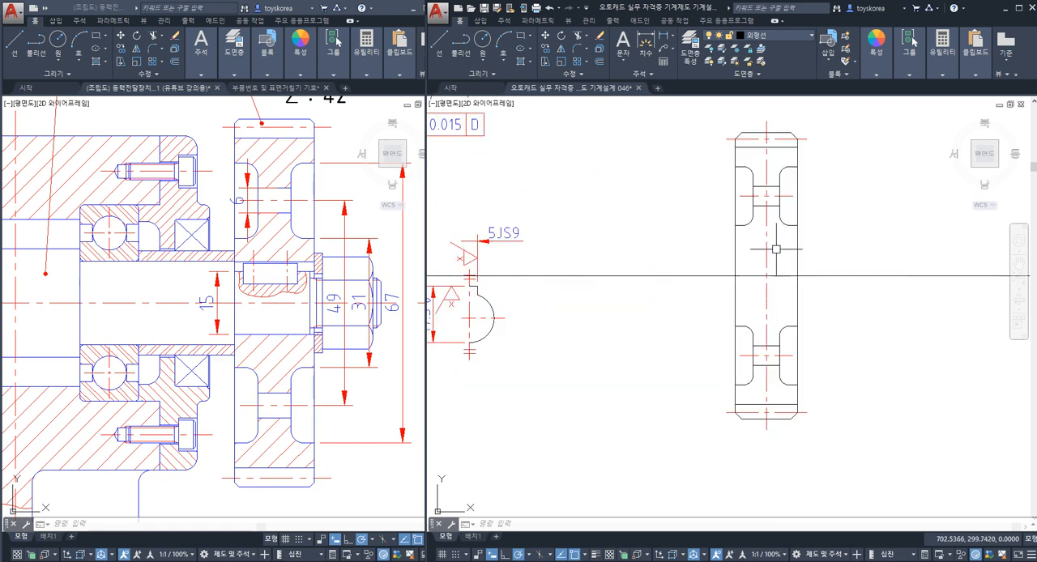
mouse_move(675, 285)
middle_mouse_down()
mouse_move(736, 296)
mouse_move(676, 294)
middle_mouse_up()
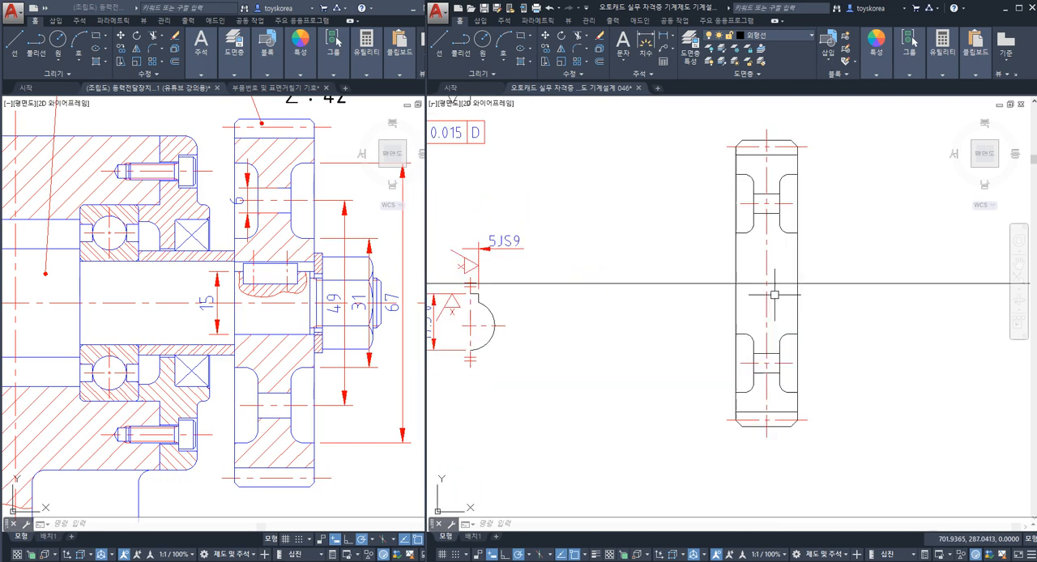
Step: Examine the keyed seats at both ends of shaft 2 to determine the gear's shaft fit
scroll(764, 278, "down", 8)
middle_click_drag(512, 290, 601, 289)
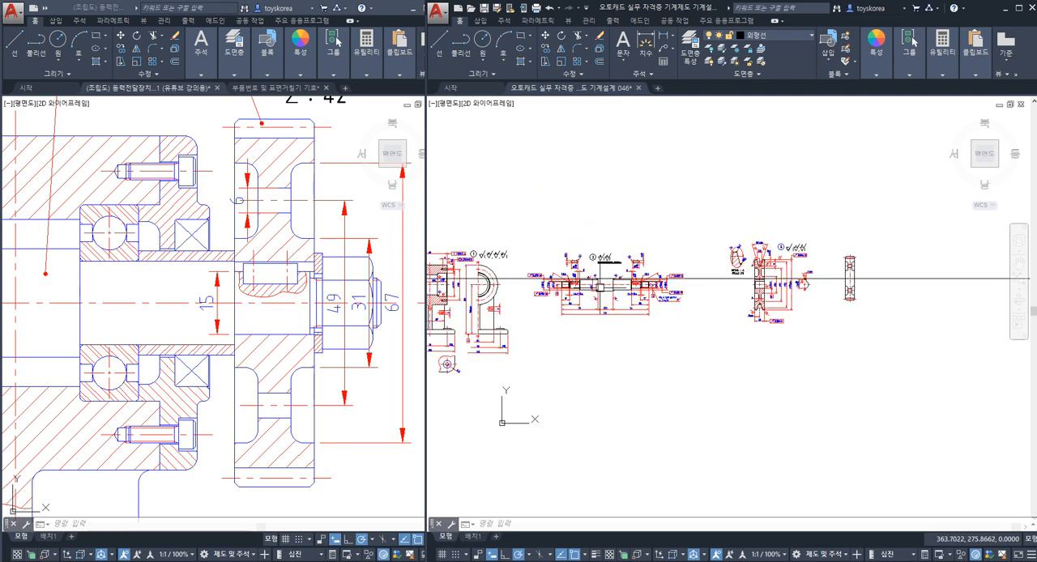
scroll(569, 295, "up", 2)
scroll(565, 294, "up", 6)
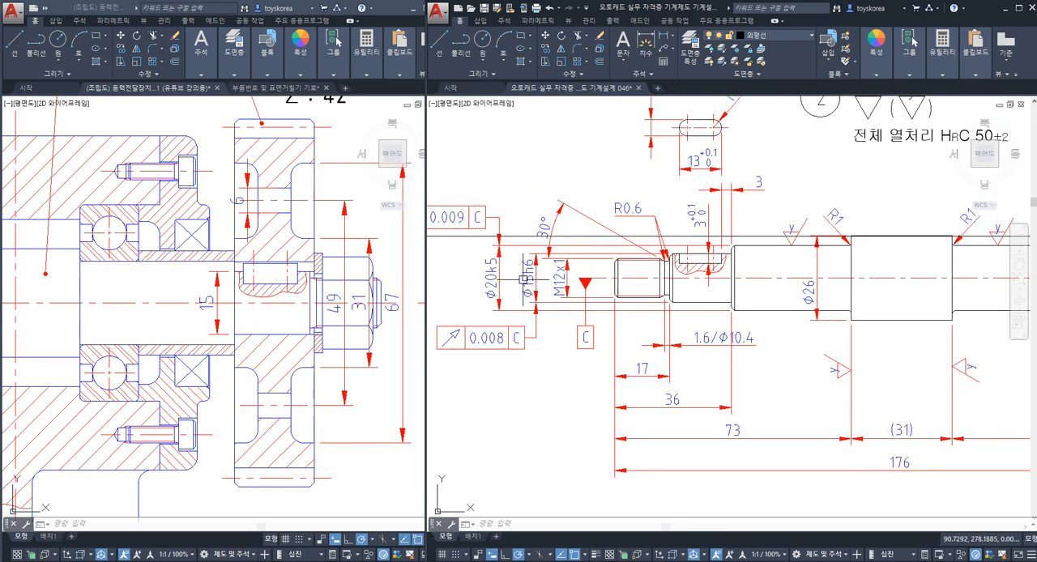
scroll(562, 283, "down", 2)
mouse_move(980, 283)
middle_mouse_down()
mouse_move(786, 281)
mouse_move(714, 292)
middle_mouse_up()
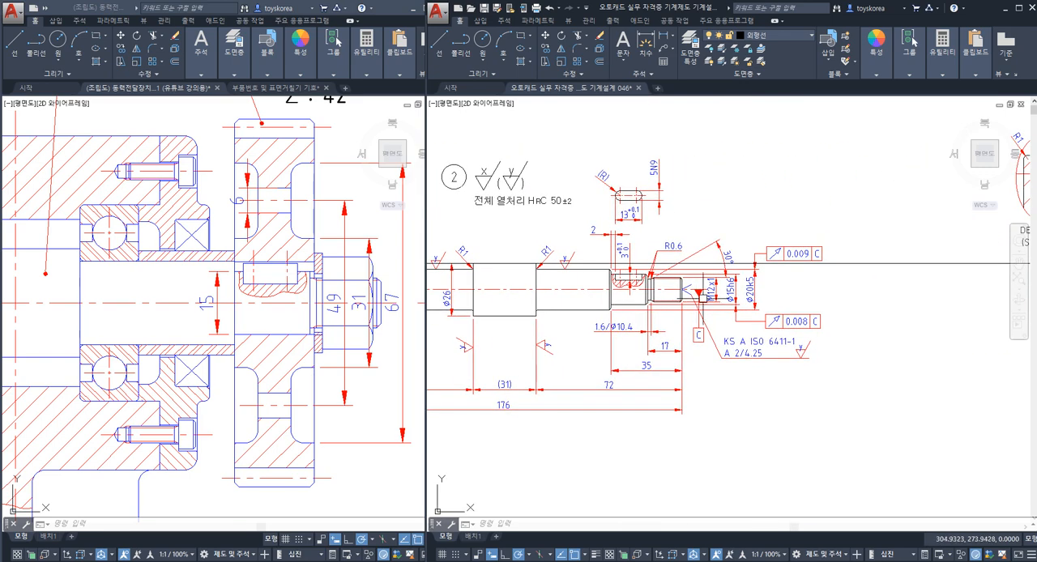
scroll(716, 291, "up", 4)
scroll(771, 269, "down", 8)
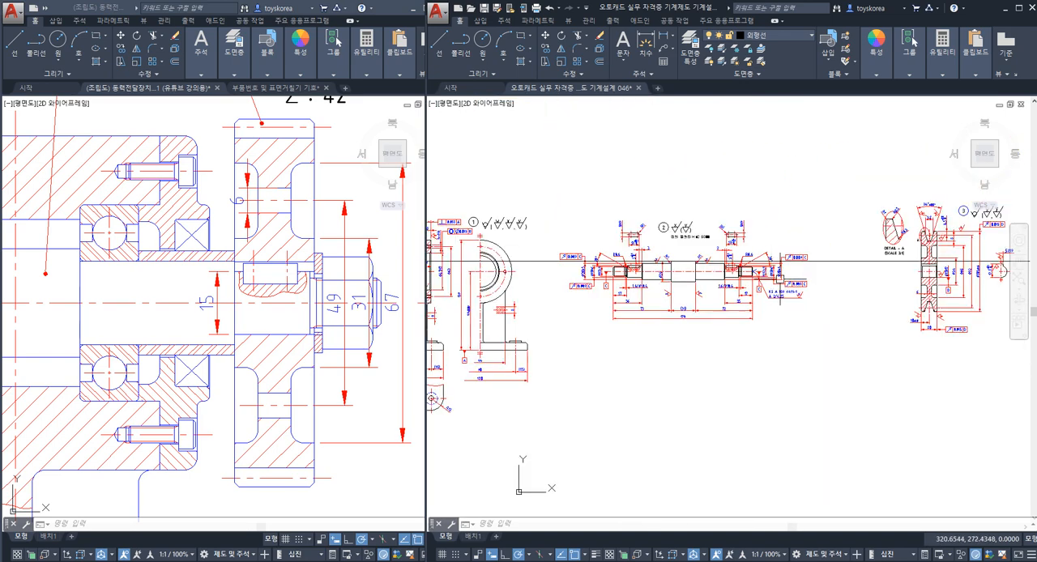
Step: Examine the bore, keyway and width dimensions of pulley 3 as a reference for gear 4
middle_click_drag(853, 286, 651, 300)
scroll(781, 275, "up", 6)
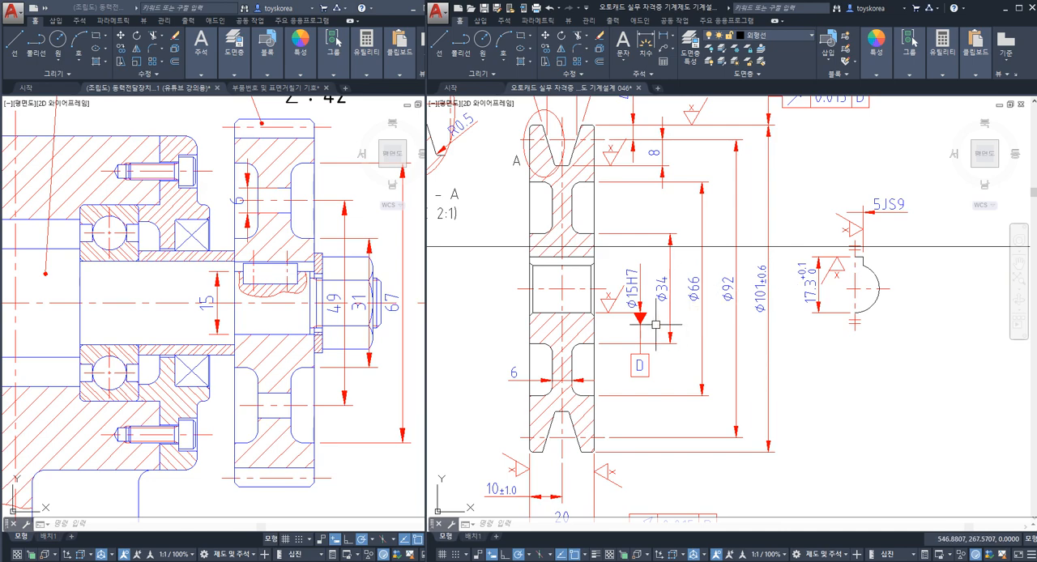
middle_click_drag(577, 331, 612, 251)
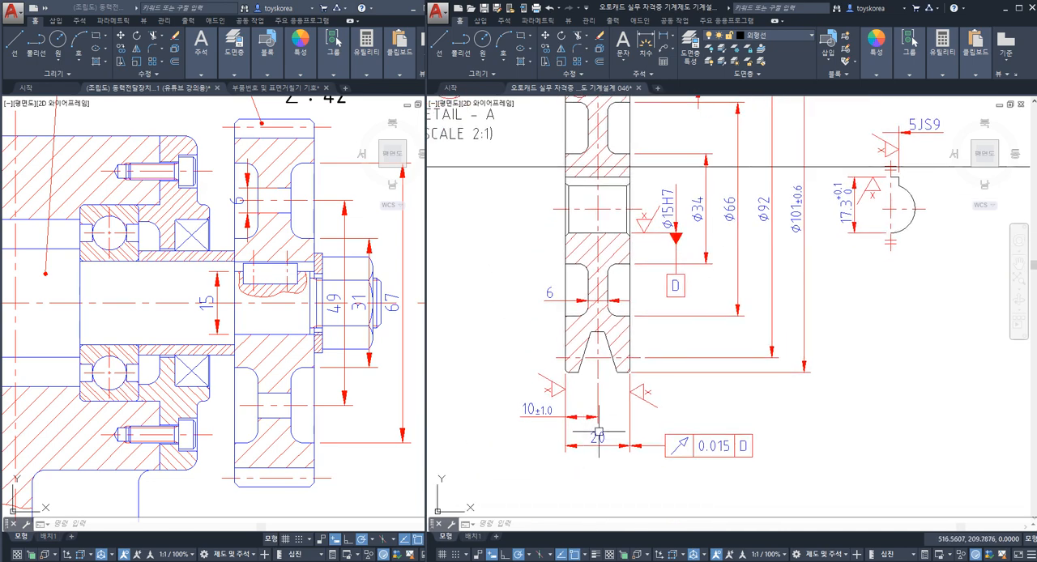
scroll(616, 350, "up", 3)
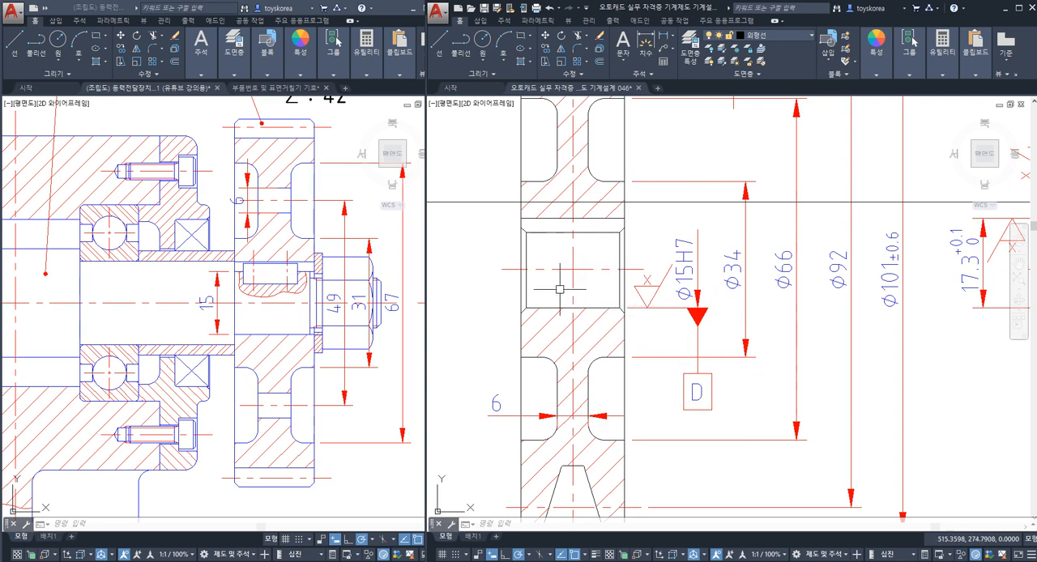
scroll(559, 288, "down", 5)
scroll(776, 220, "up", 2)
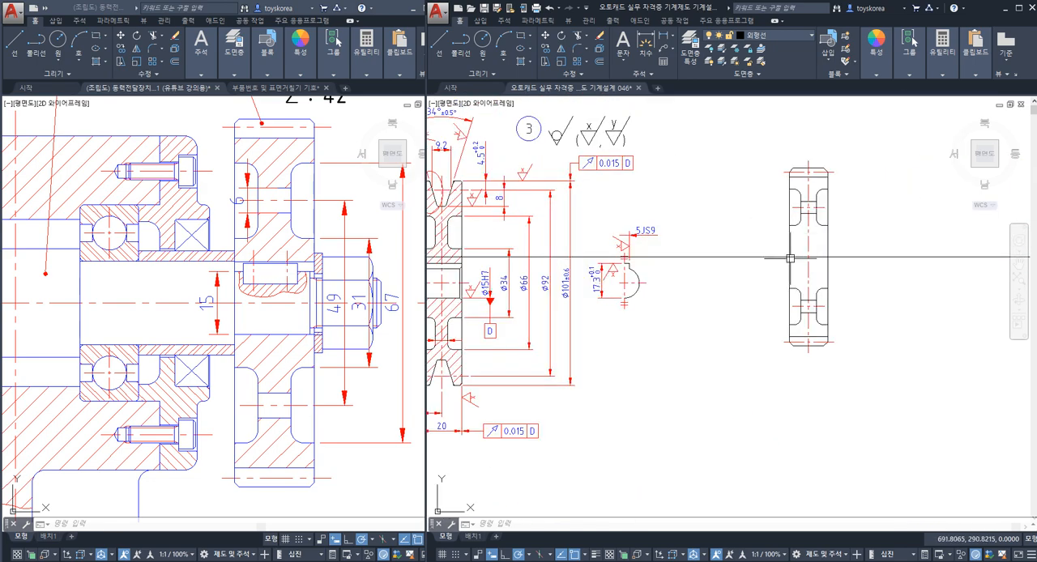
middle_click_drag(563, 284, 704, 278)
scroll(599, 280, "up", 3)
middle_click_drag(533, 290, 572, 303)
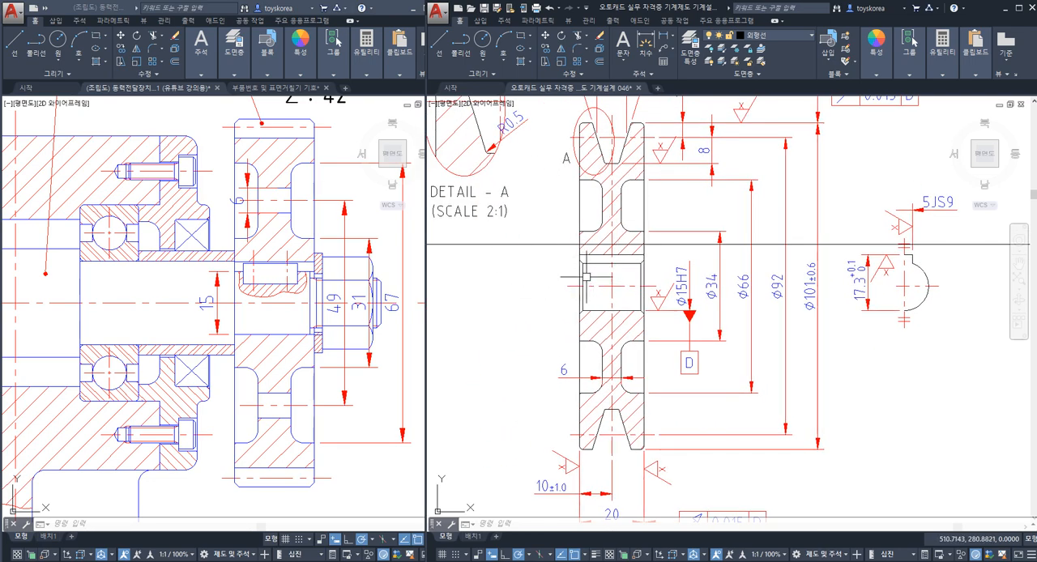
scroll(549, 259, "up", 2)
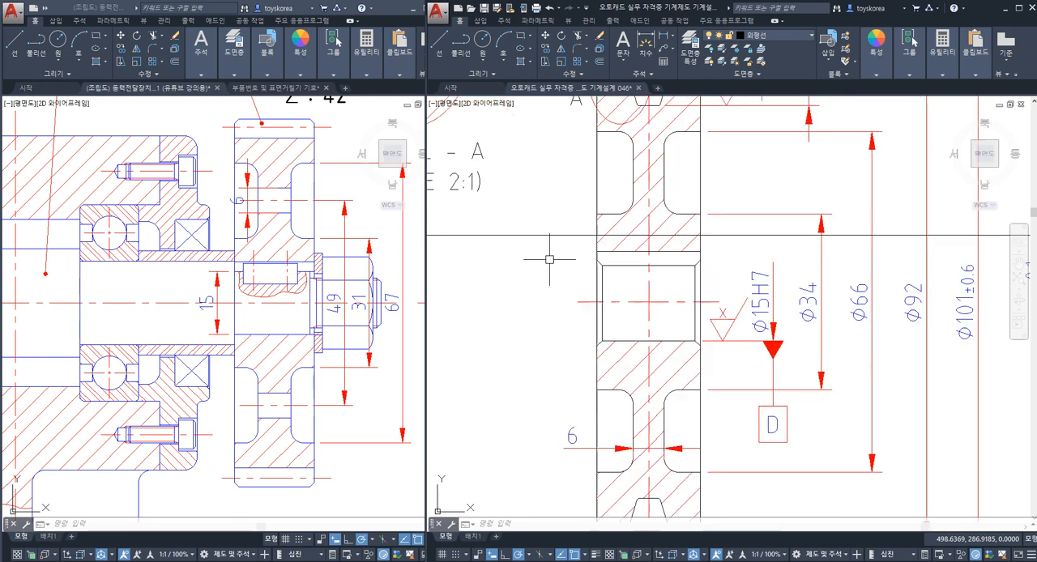
Step: Copy pulley 3's keyed bore with its ø15H7 dimension, surface symbol and datum D to gear 4, aligning left faces on the axis
left_click(545, 222)
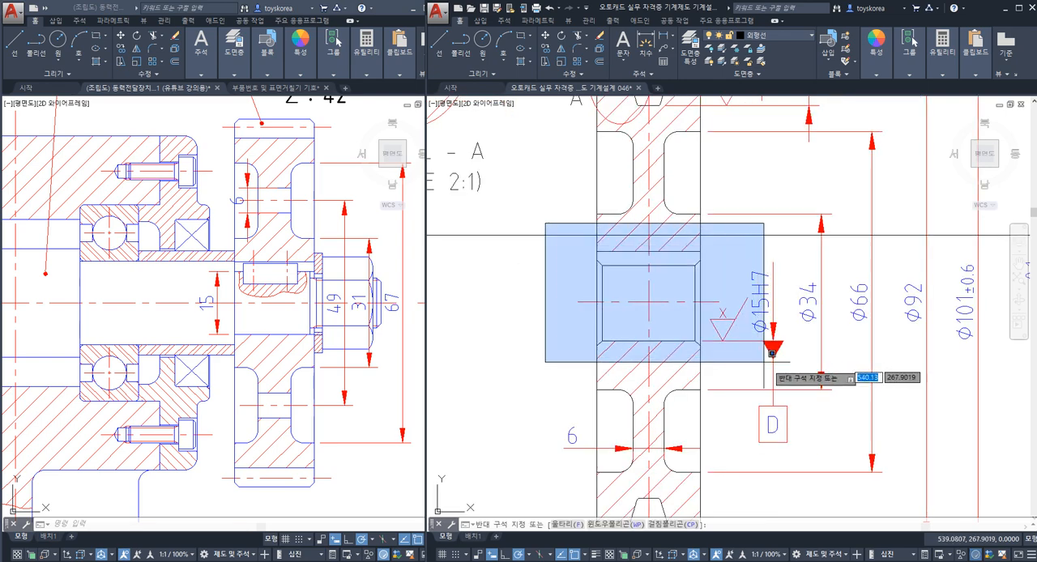
left_click(797, 393)
left_click(810, 450)
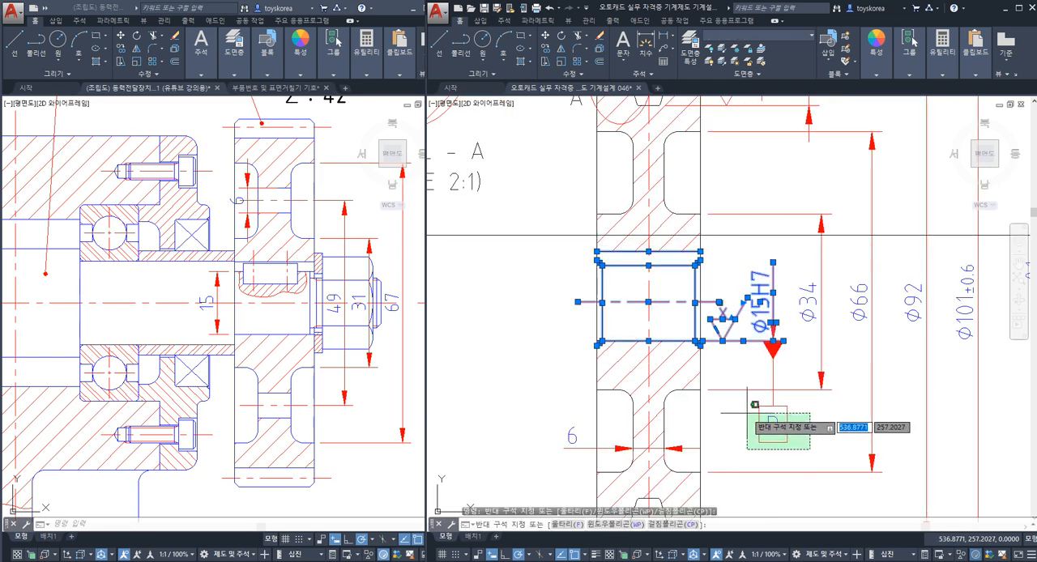
left_click(746, 411)
left_click(790, 370)
left_click(766, 356)
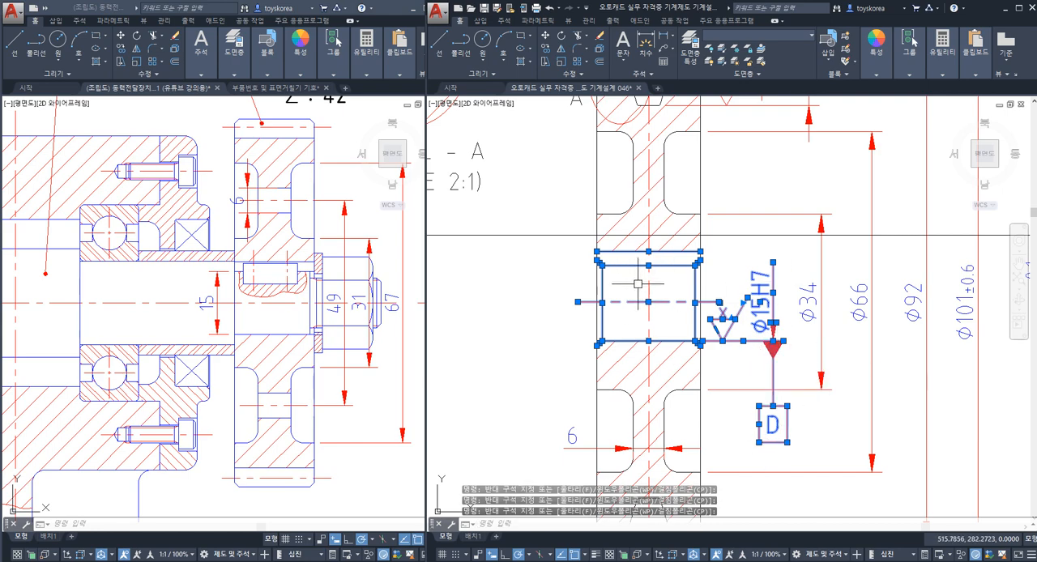
type("co")
key("Return")
scroll(606, 316, "up", 2)
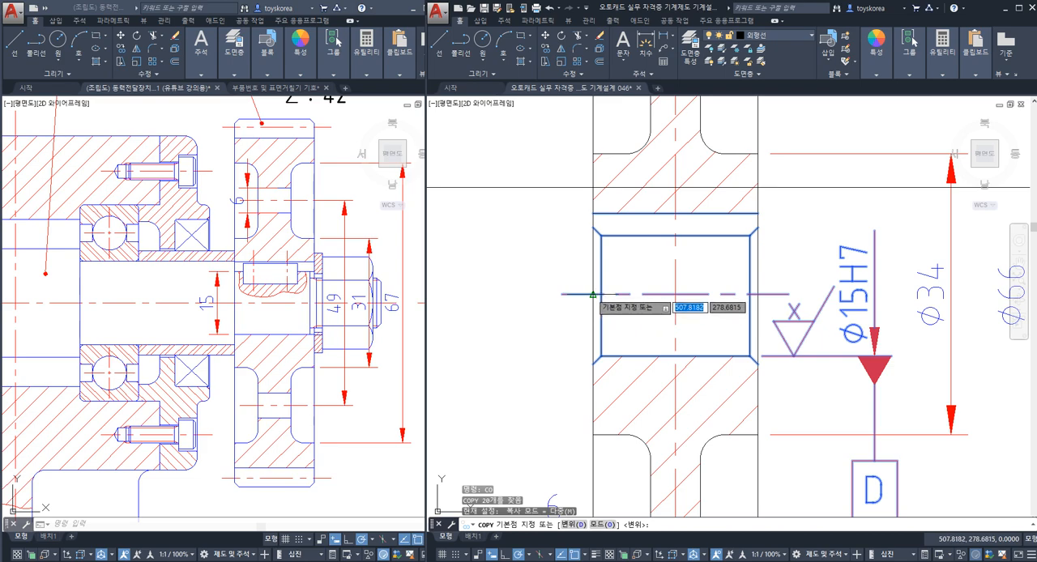
left_click(593, 295)
scroll(648, 308, "down", 5)
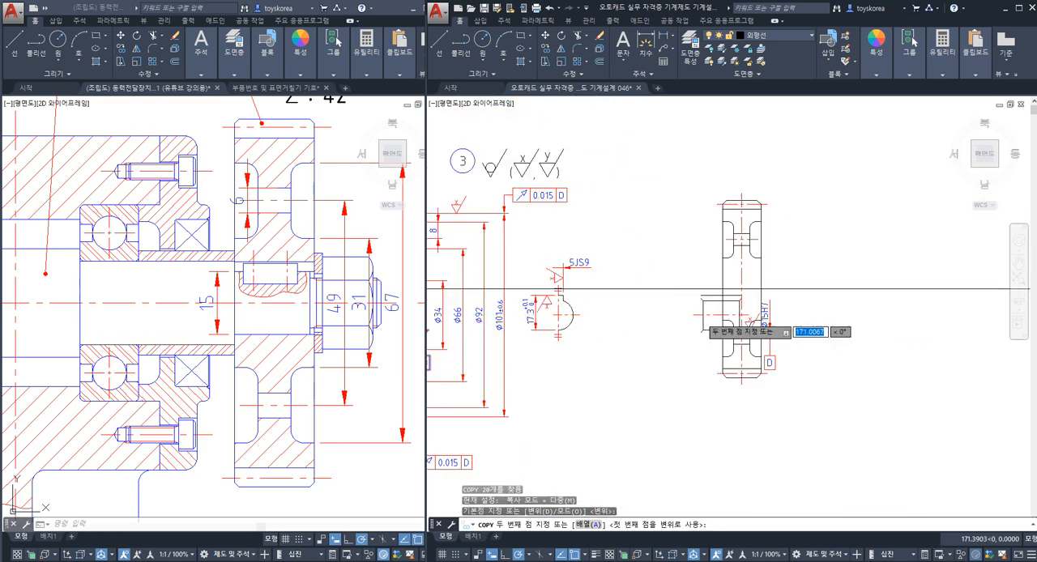
scroll(702, 289, "up", 3)
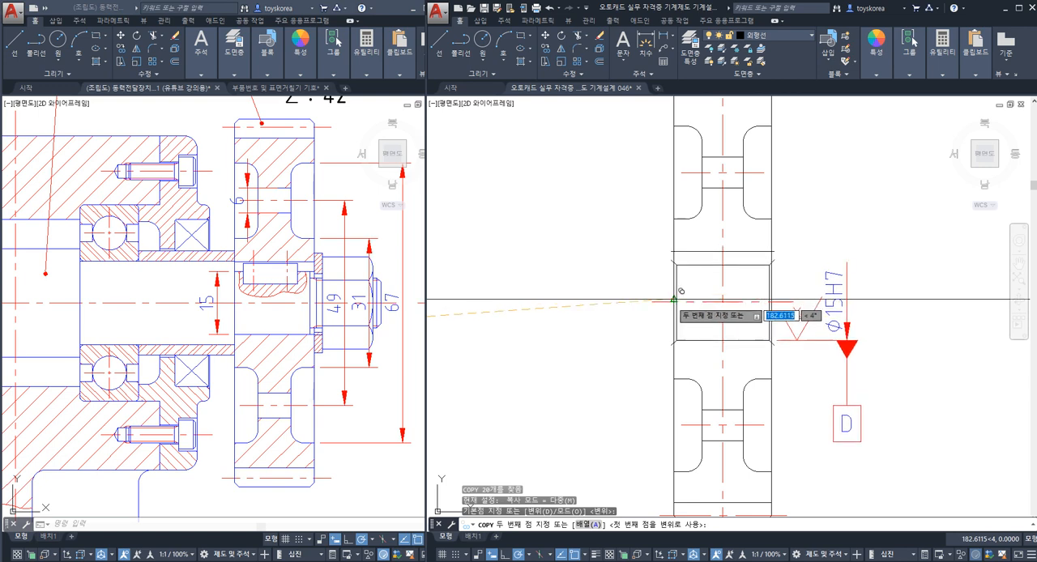
left_click(674, 300)
key("Escape")
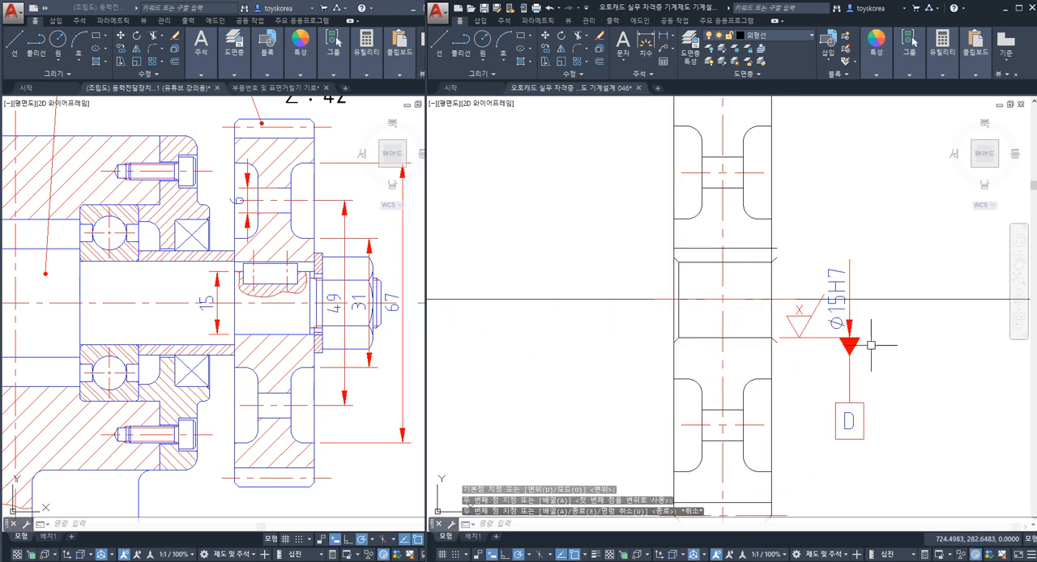
Step: Erase the horizontal construction line through gear 4's axis, and undo the erasure
left_click(964, 338)
left_click(917, 269)
type("E")
key("Return")
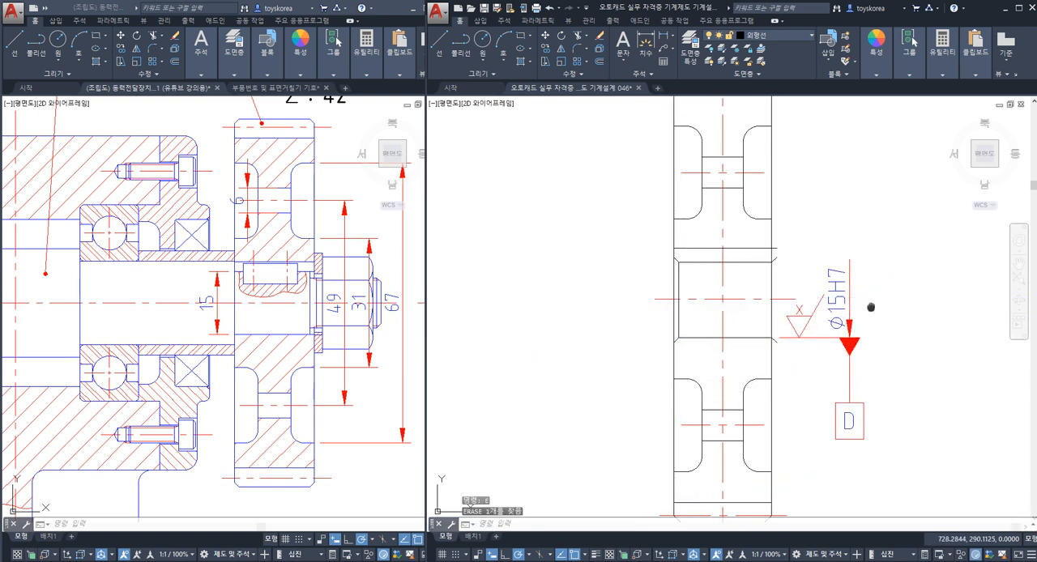
mouse_move(870, 307)
middle_mouse_down()
mouse_move(828, 327)
mouse_move(822, 316)
middle_mouse_up()
key("ctrl+z")
Step: Examine pulley 3's separate keyway view and compare it with the bore copied into gear 4
scroll(827, 302, "down", 4)
middle_click_drag(701, 324, 752, 316)
scroll(623, 318, "up", 4)
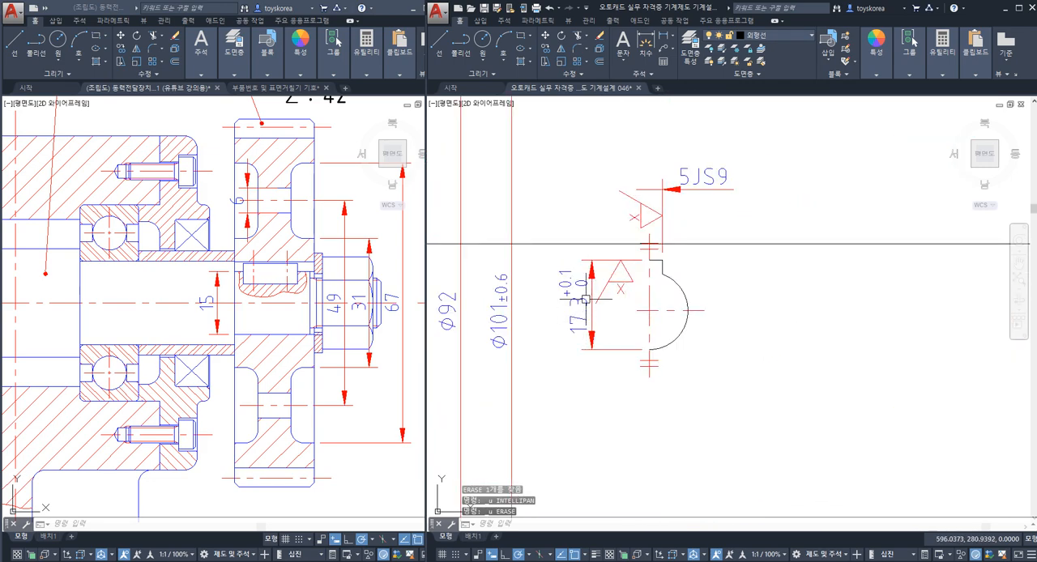
scroll(631, 199, "down", 6)
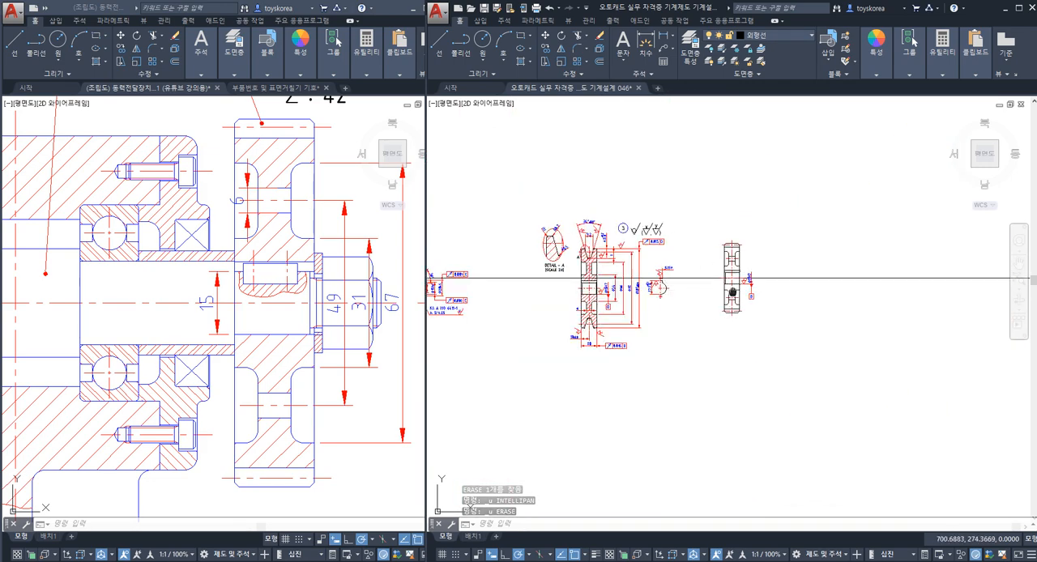
scroll(714, 245, "up", 7)
scroll(755, 251, "up", 2)
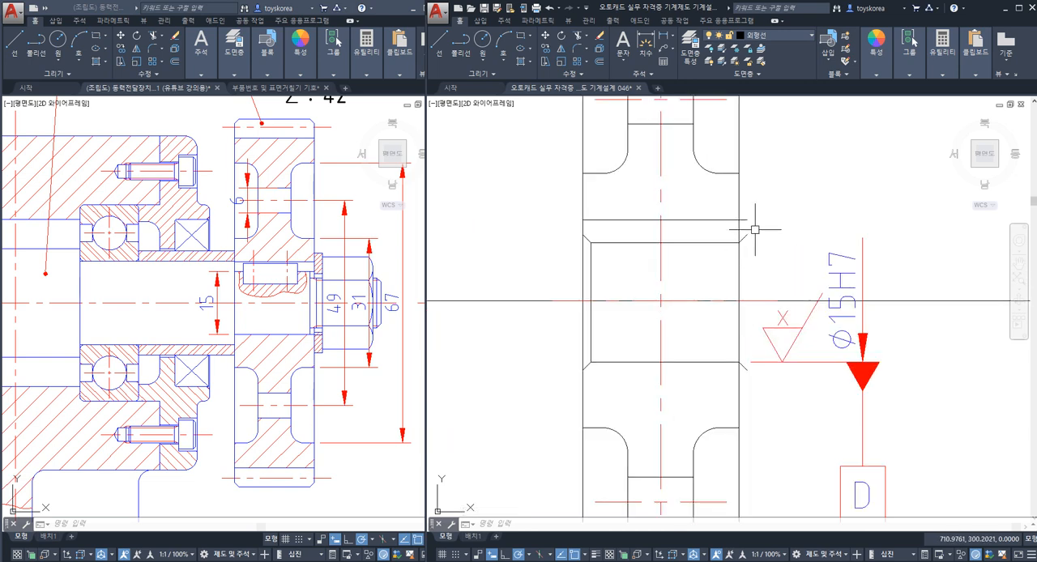
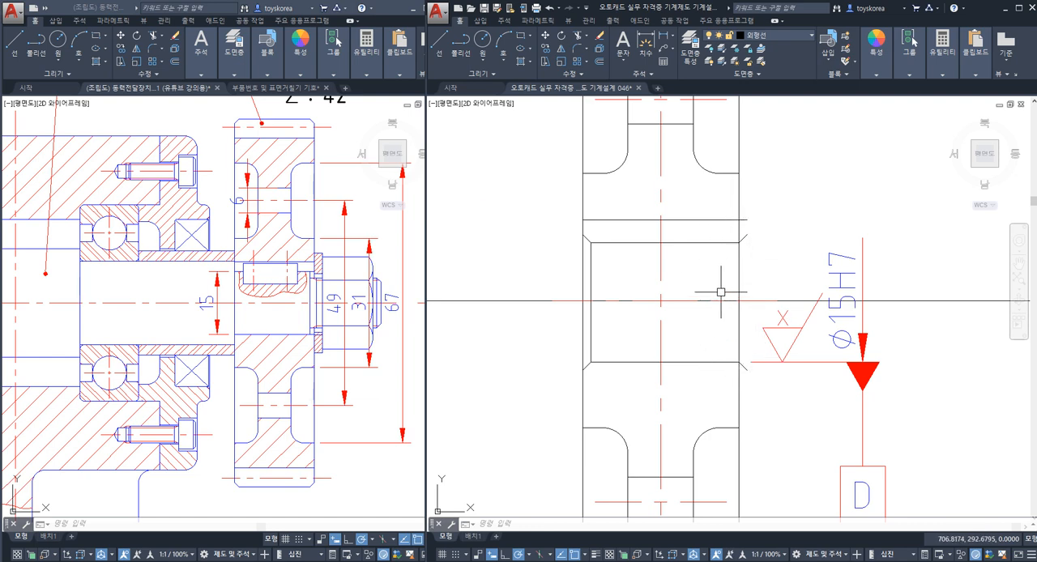
Step: Copy pulley 3's separate keyway view with its 5JS9 and 17.3 dimensions and surface symbols beside gear 4, centred on the horizontal construction line
scroll(721, 293, "down", 6)
middle_click_drag(562, 347, 643, 348)
scroll(637, 349, "up", 2)
scroll(643, 348, "up", 2)
scroll(668, 349, "down", 4)
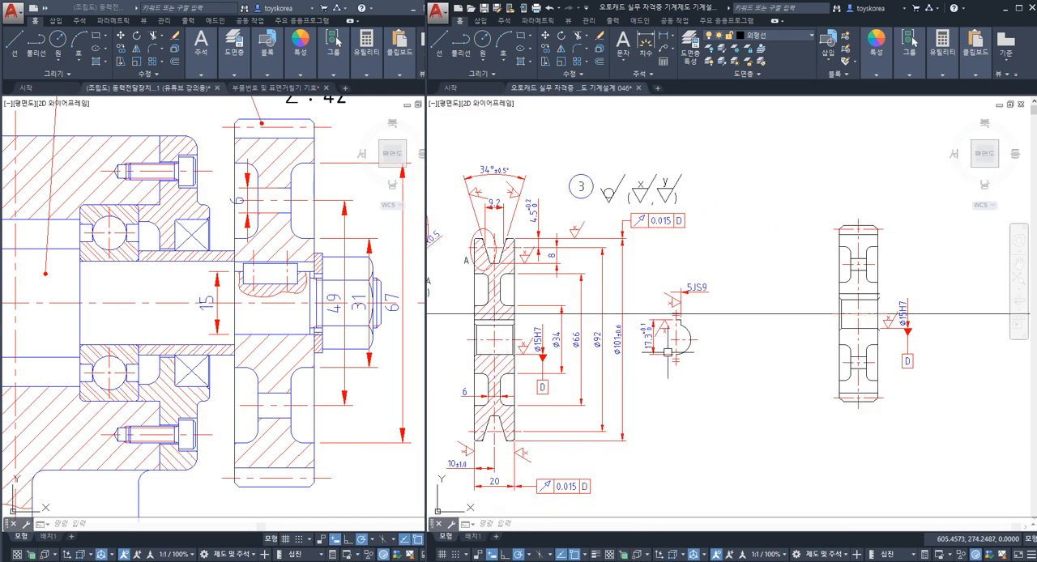
scroll(706, 355, "up", 3)
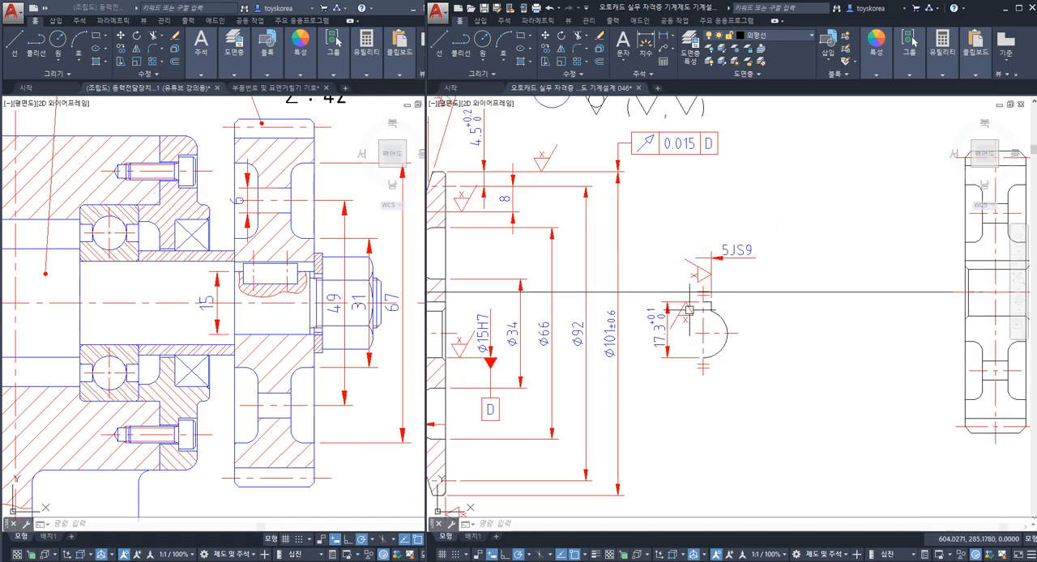
left_click(633, 225)
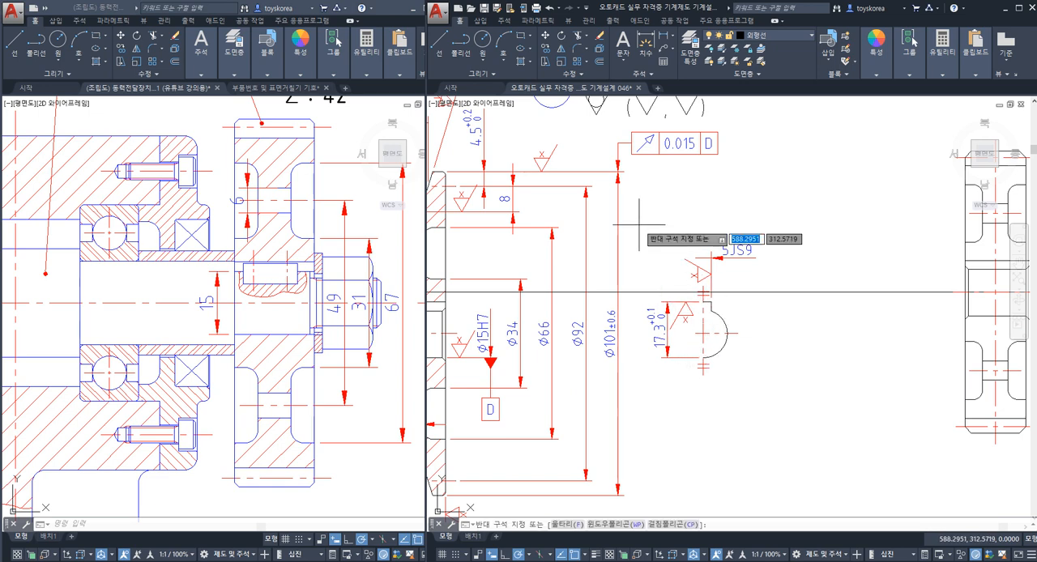
left_click(776, 381)
type("c")
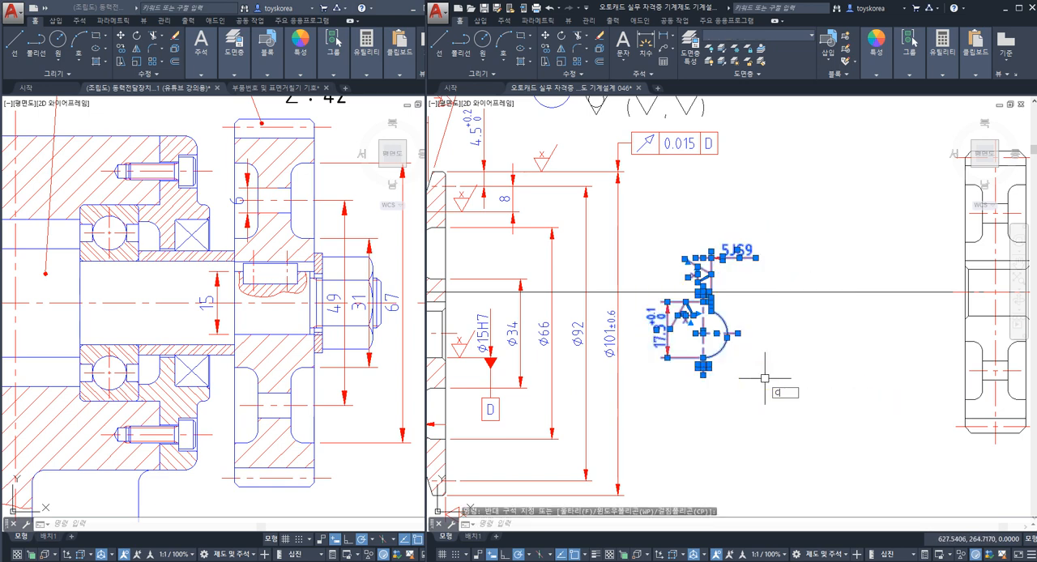
type("o")
key("space")
scroll(699, 358, "up", 2)
left_click(695, 317)
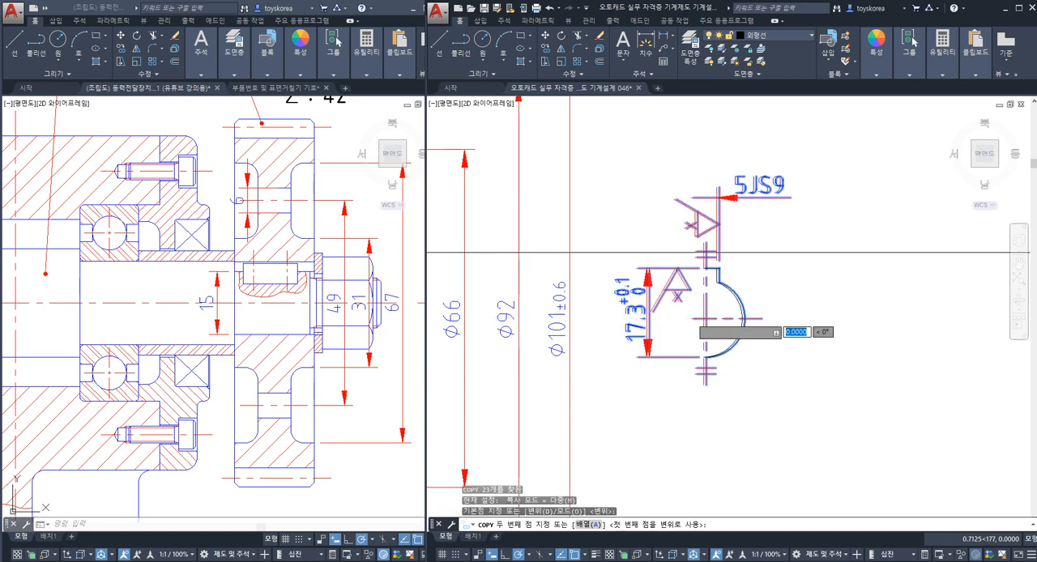
scroll(705, 315, "down", 2)
middle_click_drag(806, 327, 418, 380)
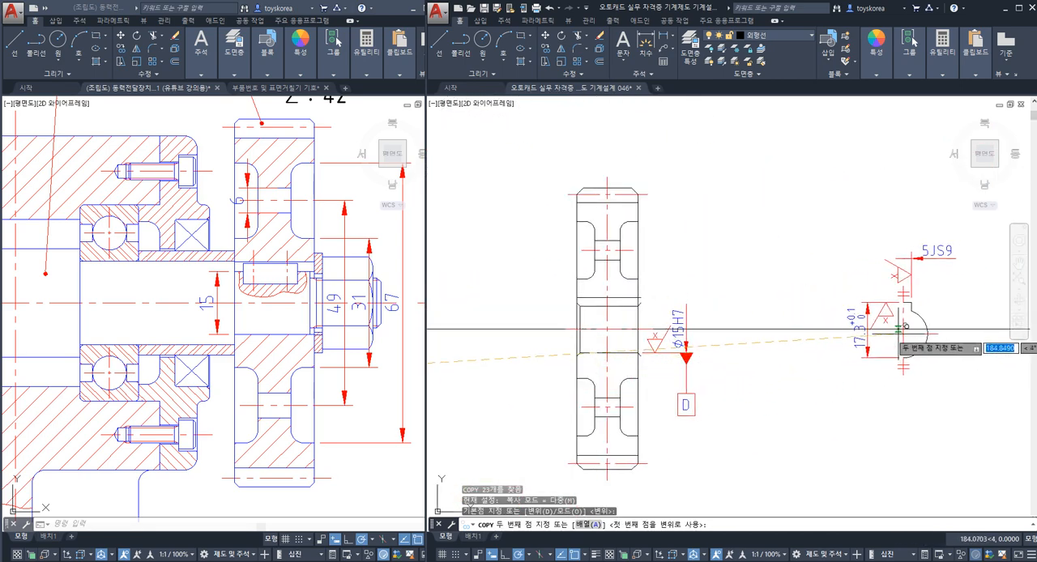
scroll(879, 340, "down", 2)
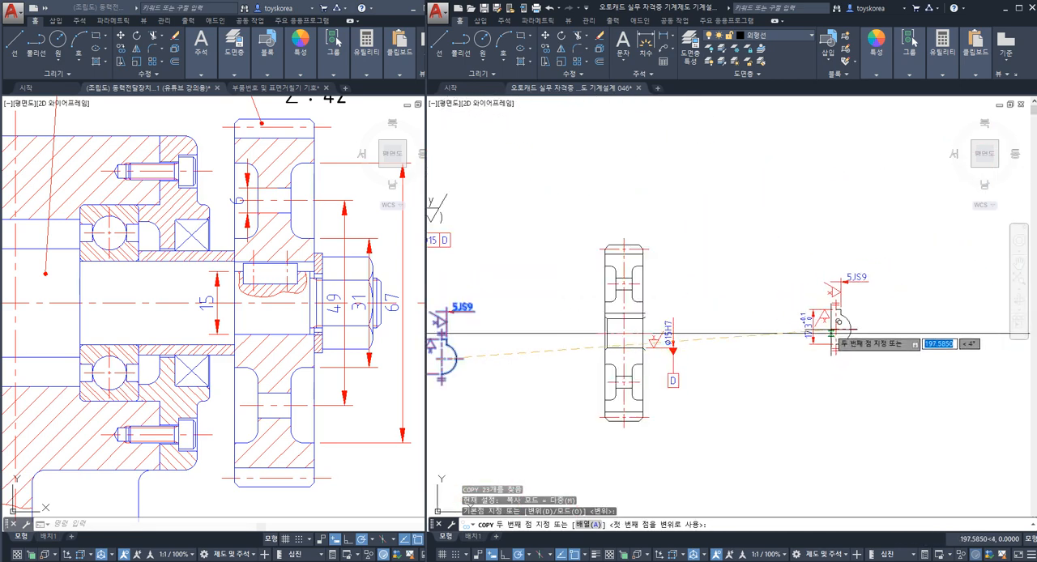
left_click(831, 332)
key("Escape")
Step: Erase the horizontal construction line running through gear 4's axis
left_click(893, 329)
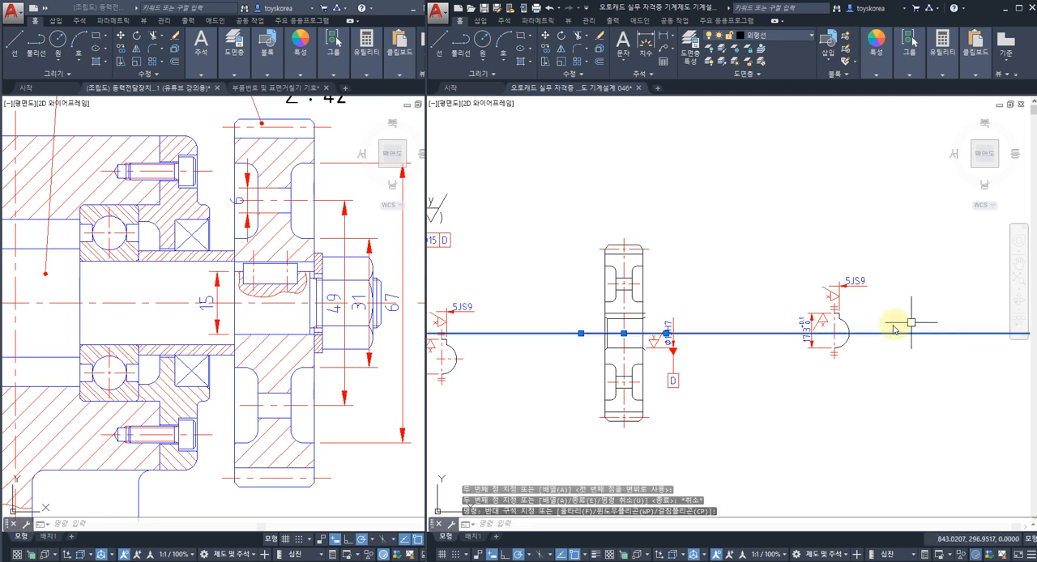
type("e")
key("Return")
Step: Stretch the right end of the copied bore, keyway and chamfer lines to gear 4's right face, and save the drawing
scroll(724, 356, "up", 3)
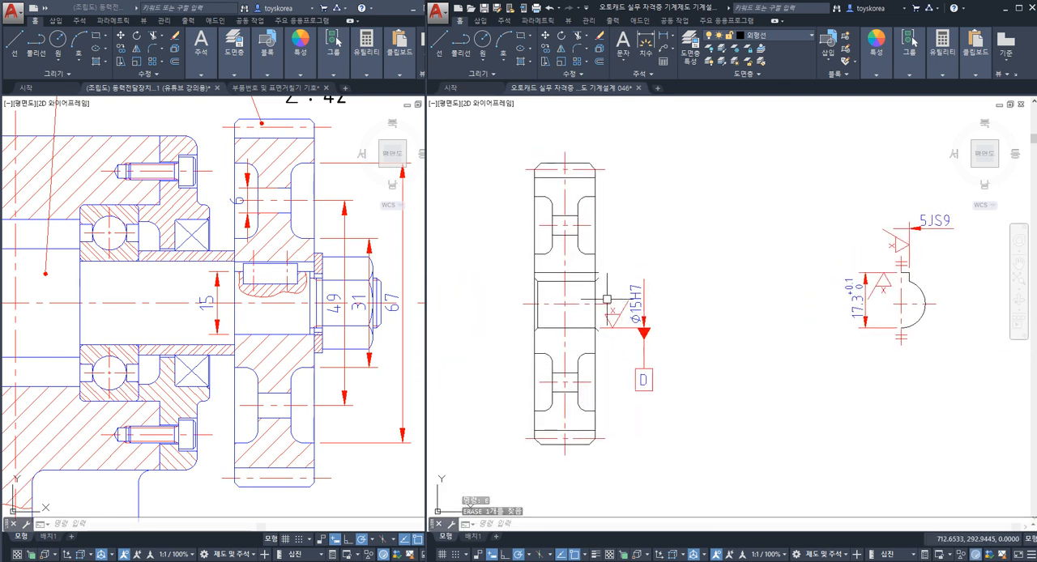
scroll(606, 299, "up", 2)
scroll(597, 276, "up", 2)
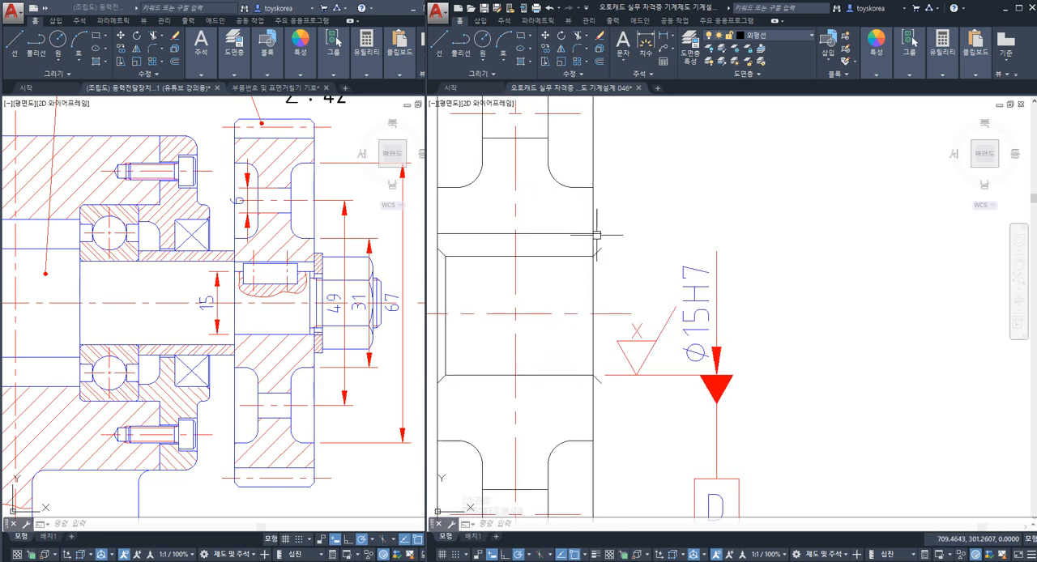
key("Delete")
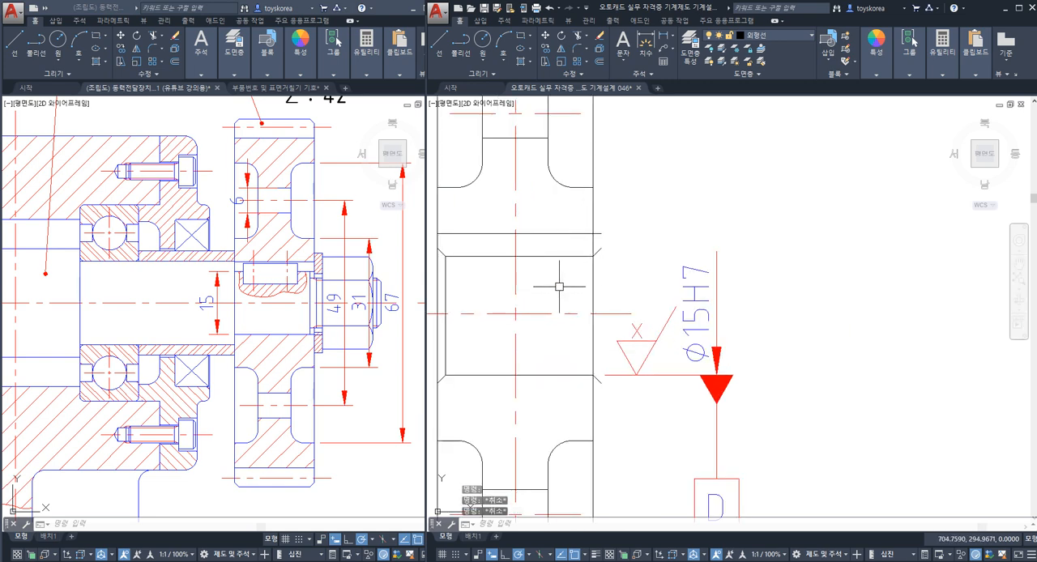
scroll(582, 280, "down", 2)
scroll(597, 368, "down", 2)
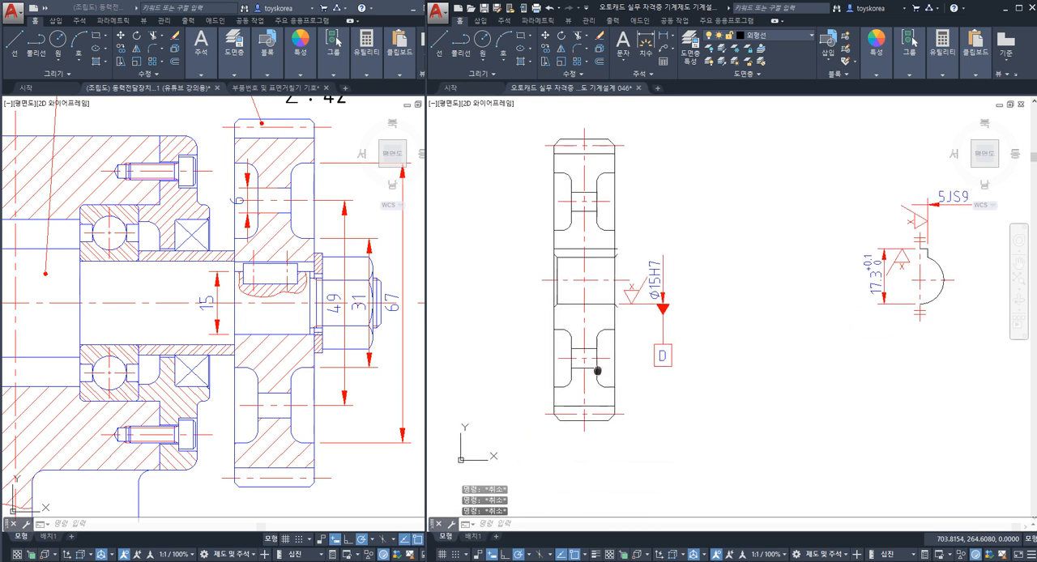
scroll(597, 369, "up", 2)
scroll(597, 371, "up", 2)
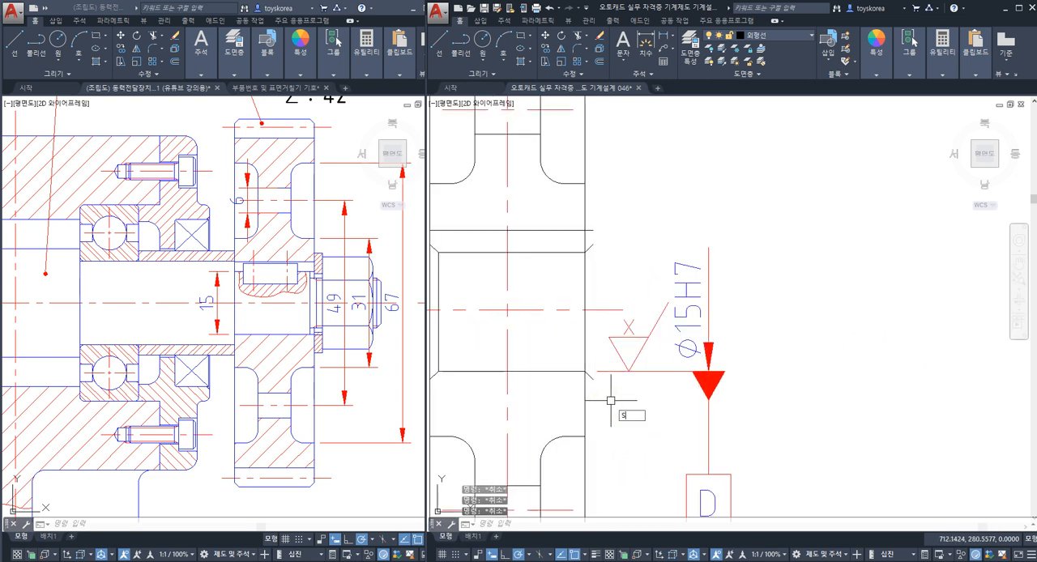
key("Return")
left_click(611, 400)
left_click(574, 222)
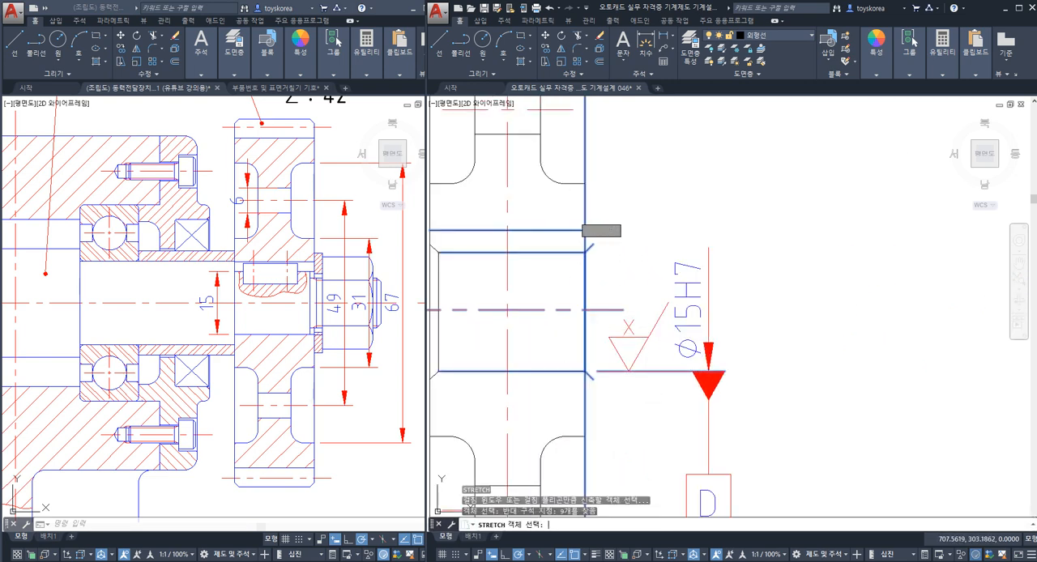
key("Return")
left_click(593, 230)
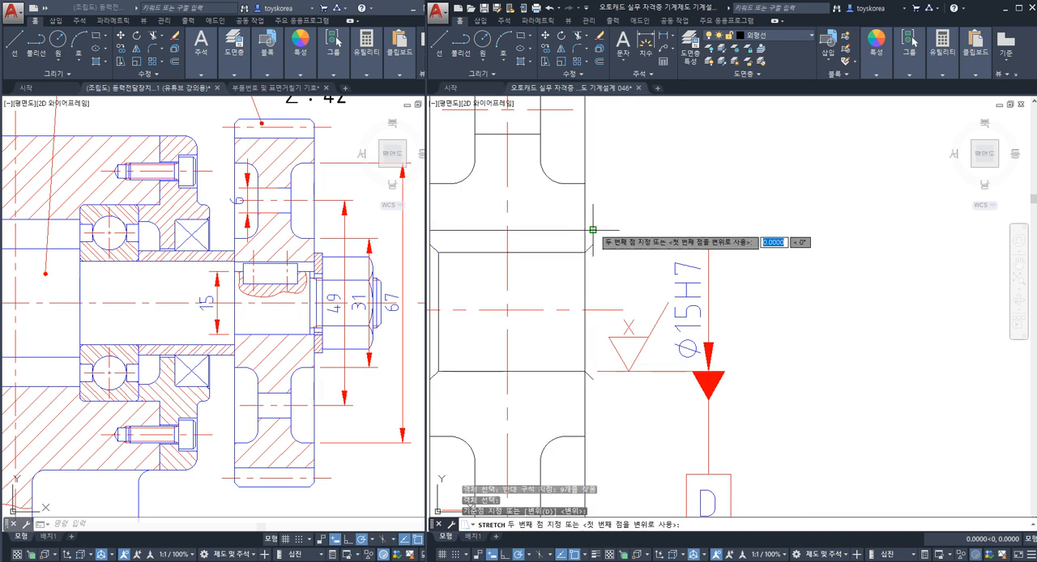
key("Escape")
scroll(596, 279, "down", 2)
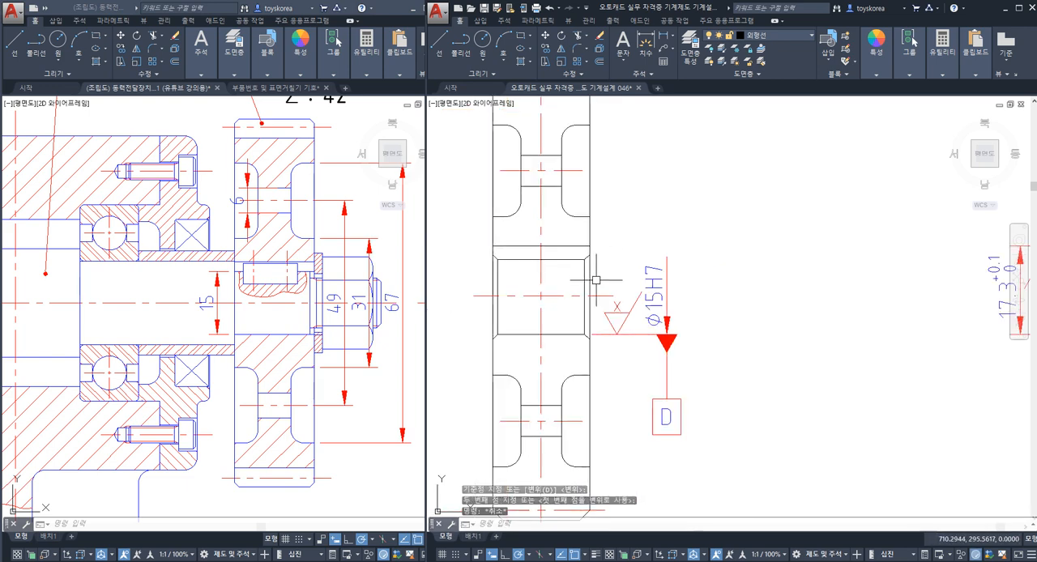
key("Escape")
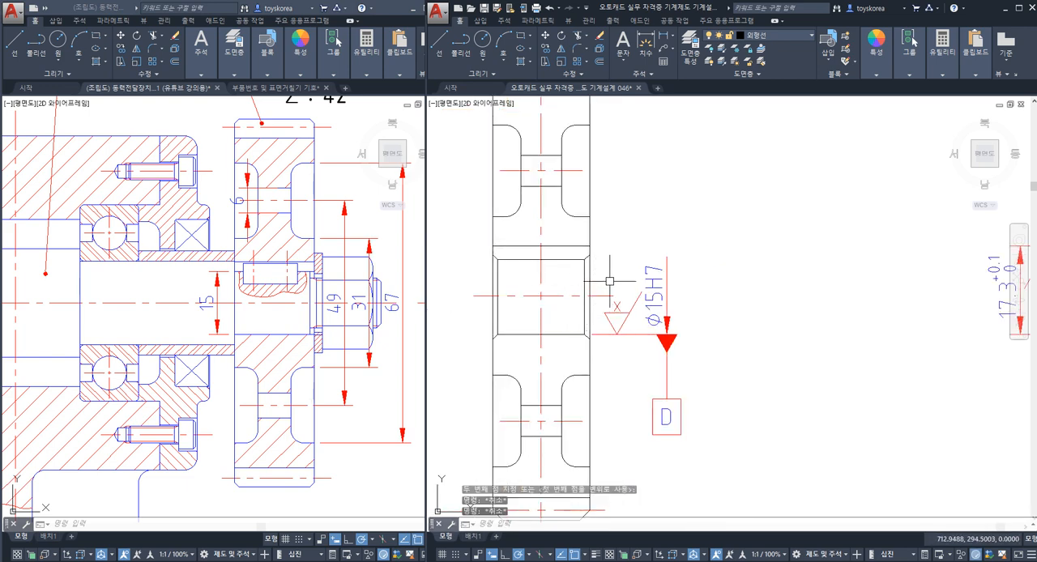
middle_click_drag(581, 311, 592, 299)
key("ctrl+s")
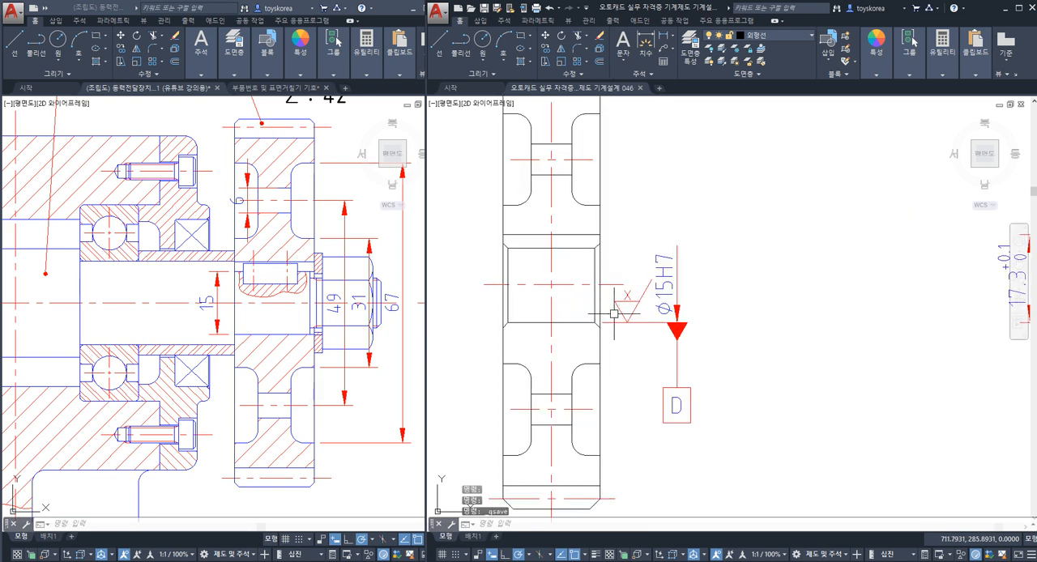
Step: Compare gear 4's section and copied keyway view with the completed drawing of pulley 3
scroll(613, 300, "down", 4)
scroll(613, 300, "up", 2)
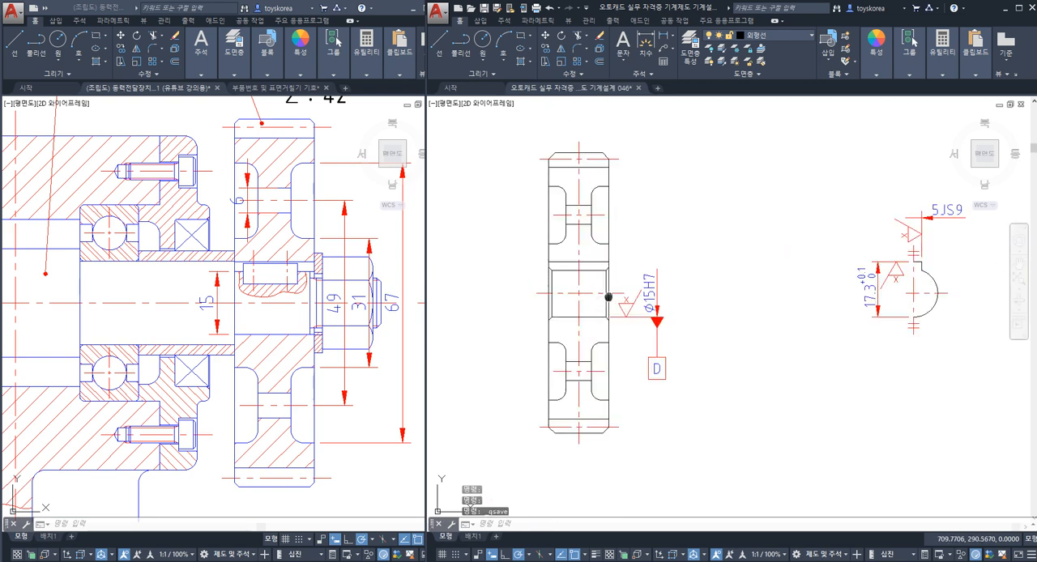
mouse_move(610, 325)
middle_mouse_down()
mouse_move(564, 332)
mouse_move(592, 319)
middle_mouse_up()
scroll(602, 311, "down", 6)
mouse_move(466, 313)
middle_mouse_down()
mouse_move(648, 314)
mouse_move(594, 342)
mouse_move(615, 338)
middle_mouse_up()
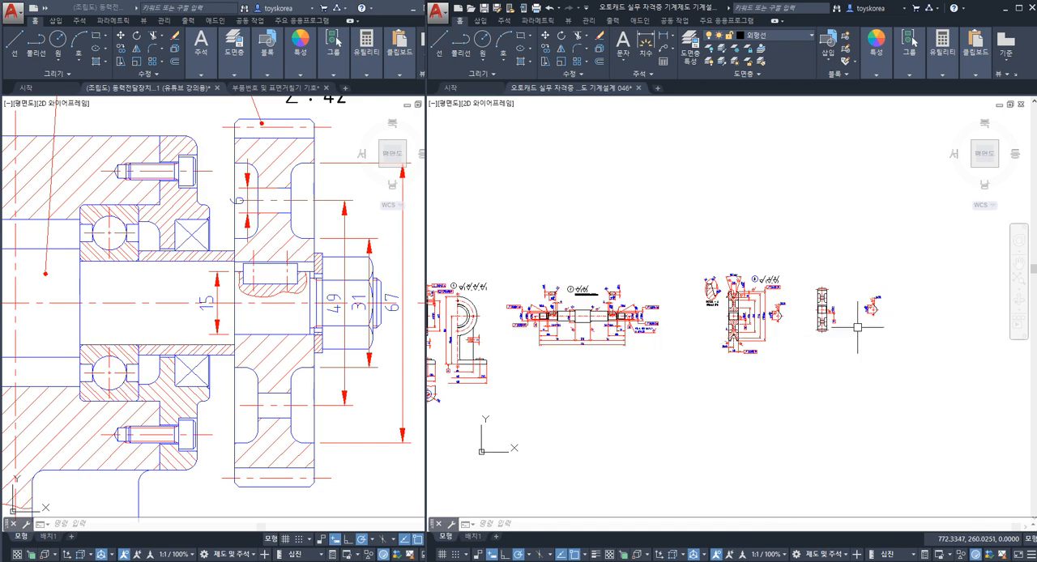
middle_click_drag(842, 332, 773, 328)
scroll(665, 336, "up", 4)
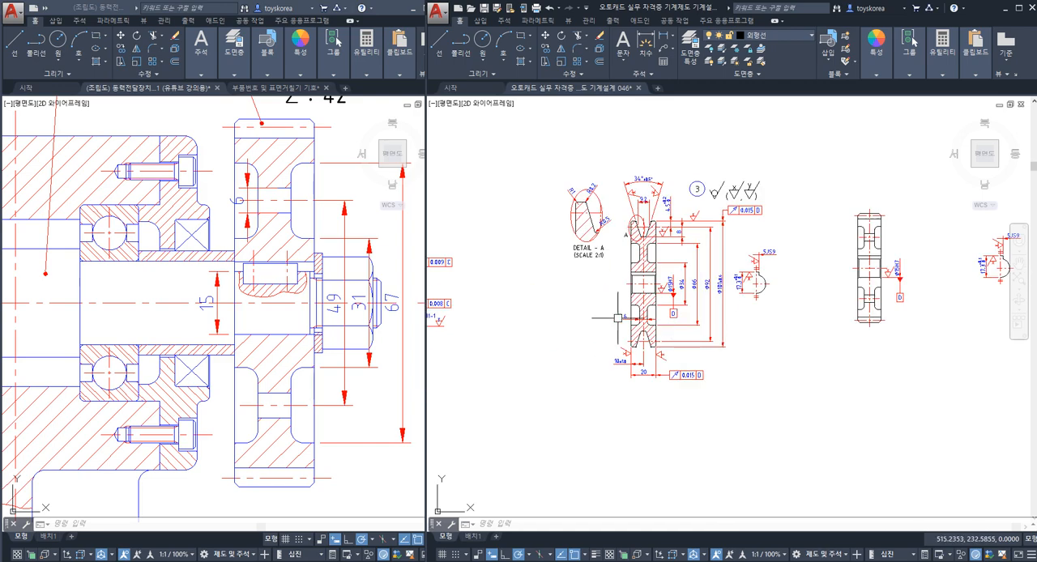
scroll(687, 280, "up", 5)
scroll(626, 287, "down", 6)
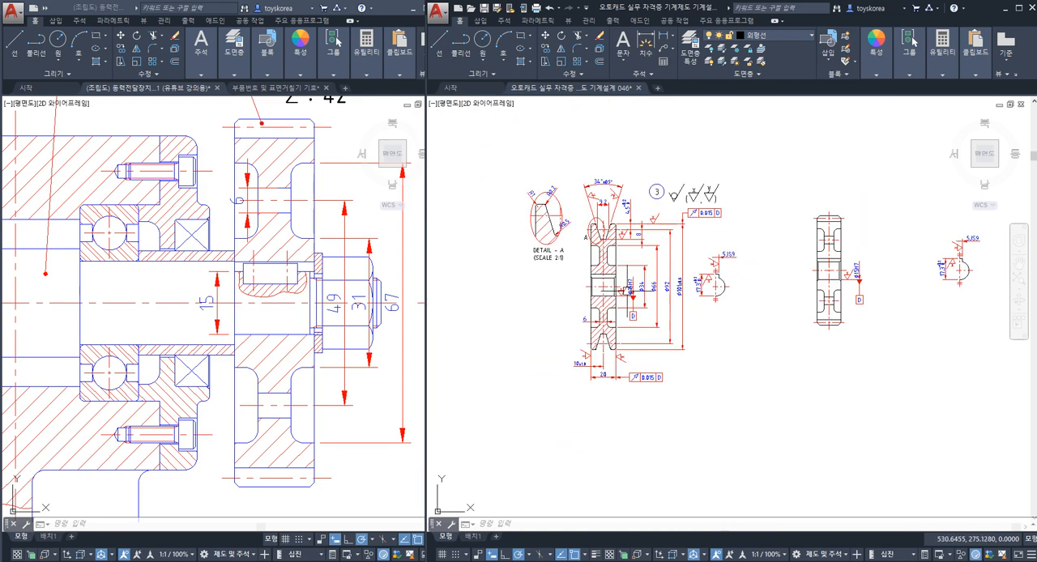
scroll(677, 325, "up", 3)
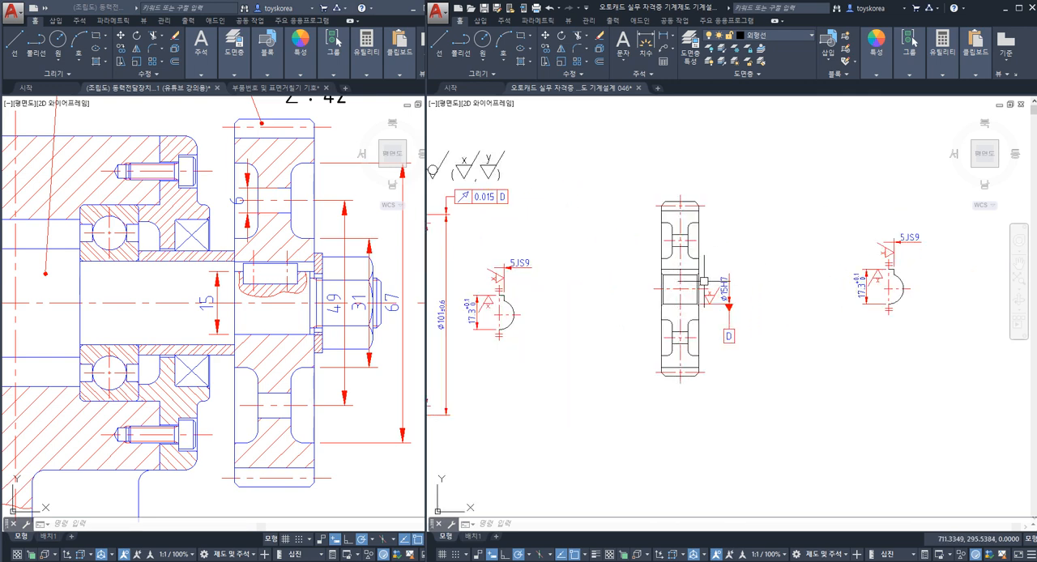
middle_click_drag(575, 293, 663, 281)
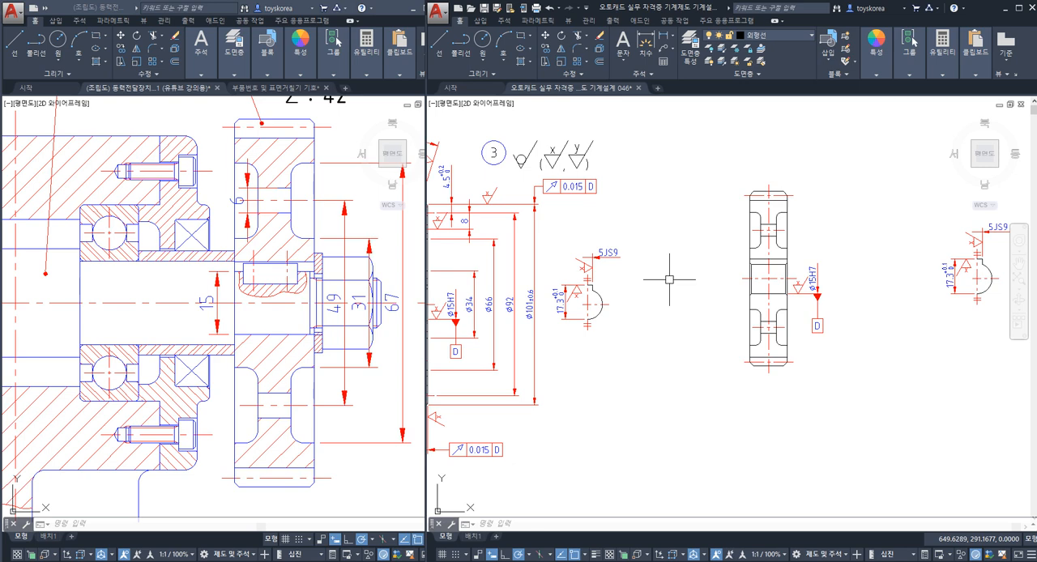
middle_click_drag(715, 273, 662, 283)
scroll(741, 273, "up", 2)
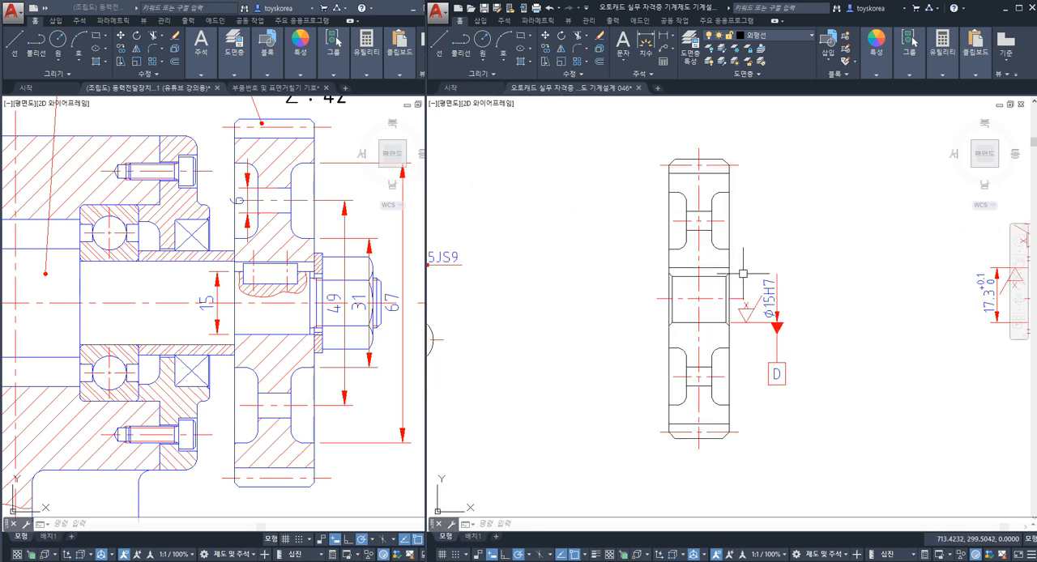
middle_click_drag(757, 283, 638, 312)
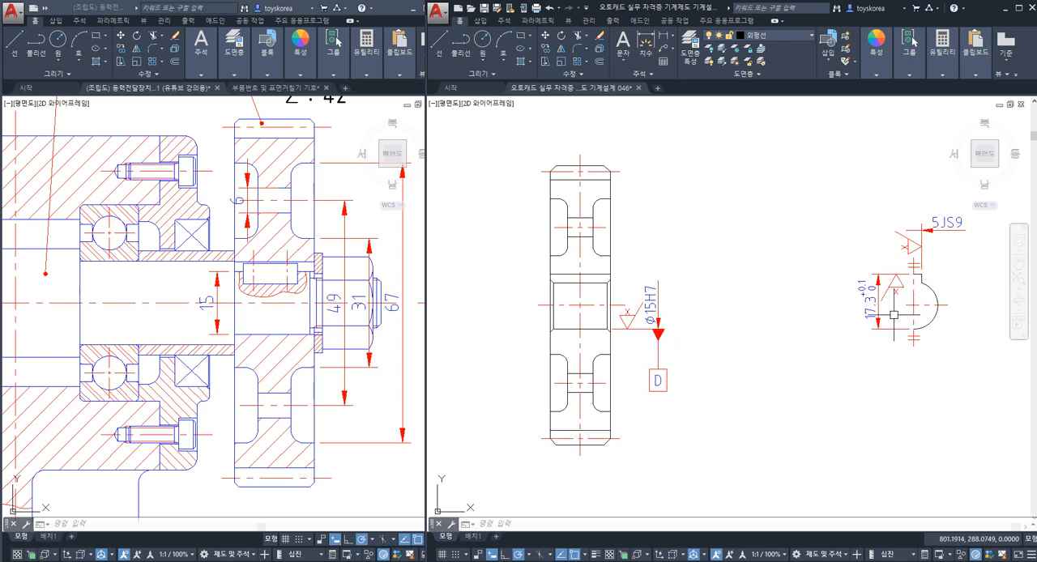
scroll(918, 303, "down", 2)
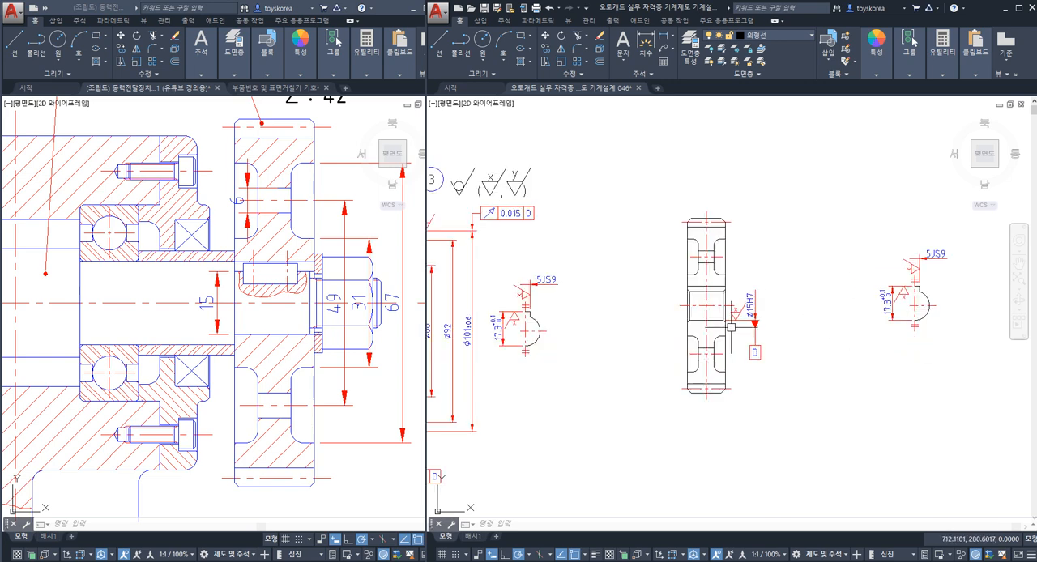
scroll(681, 311, "up", 2)
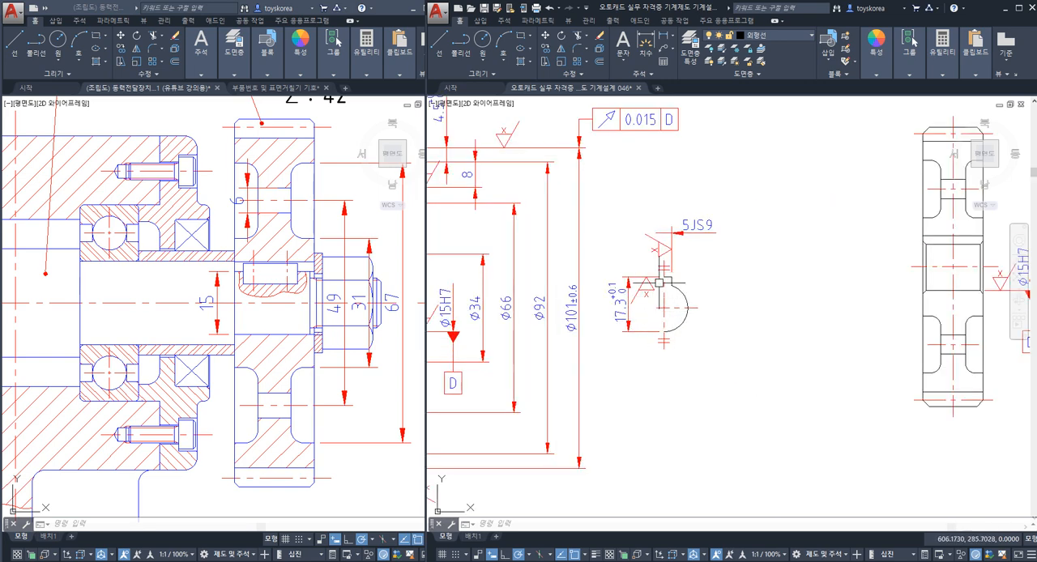
middle_click_drag(806, 290, 518, 307)
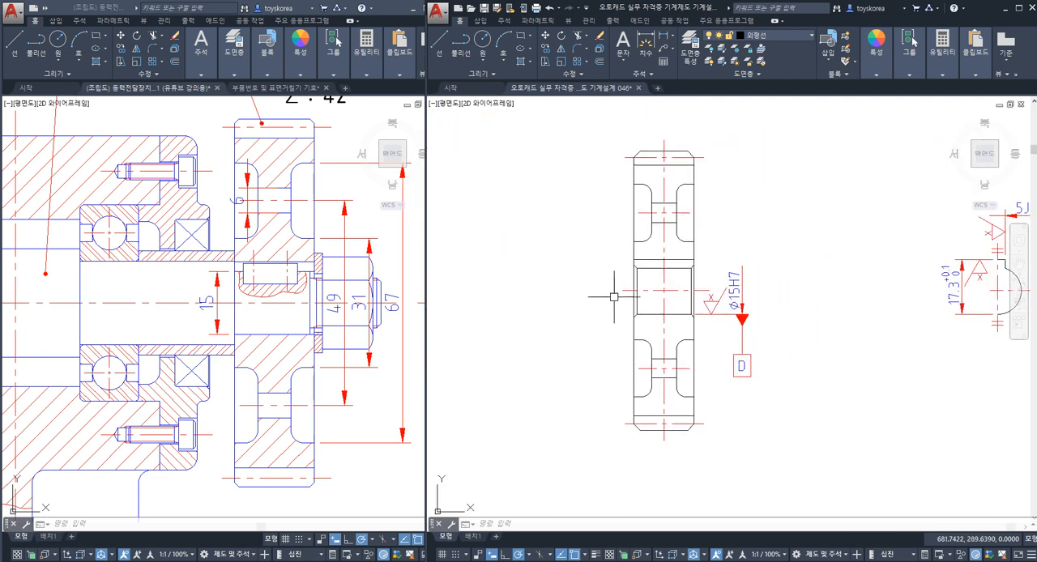
Step: Start an ANSI31 hatch at scale 1 and fill the rim and hub areas of gear 4's section above the bore
middle_click_drag(672, 195, 664, 227)
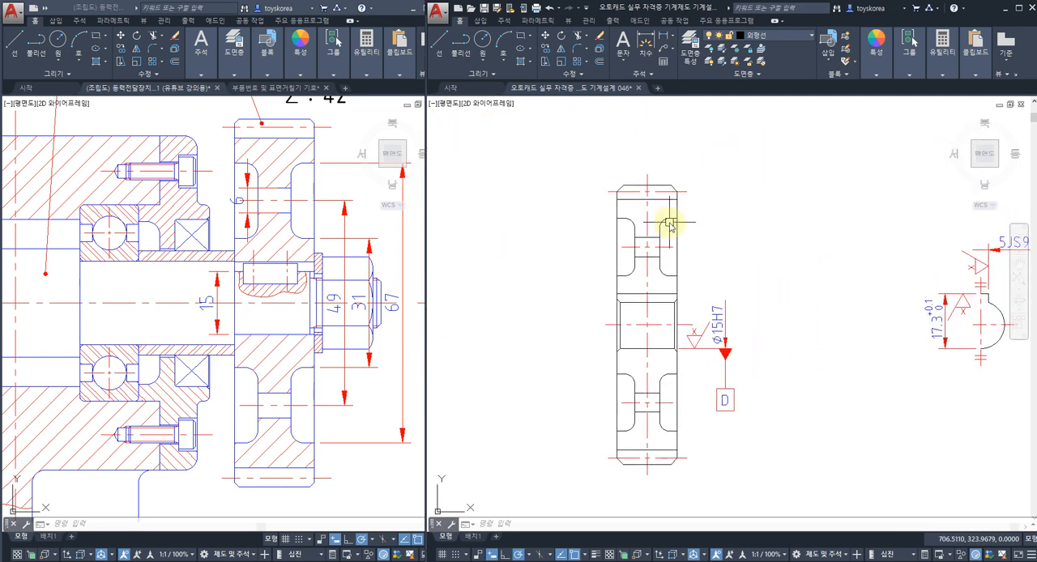
type("h")
key("Return")
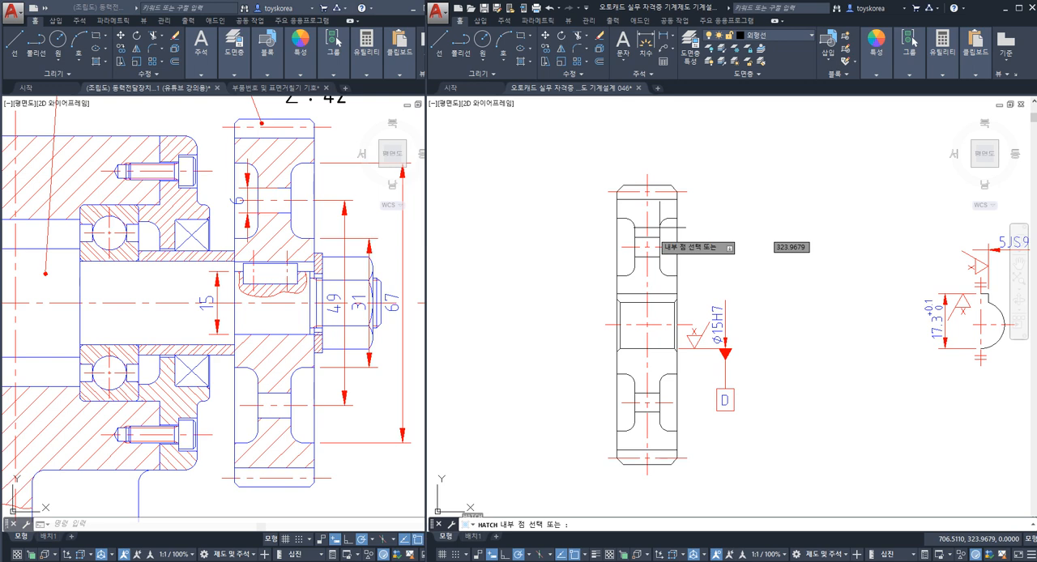
scroll(653, 240, "up", 2)
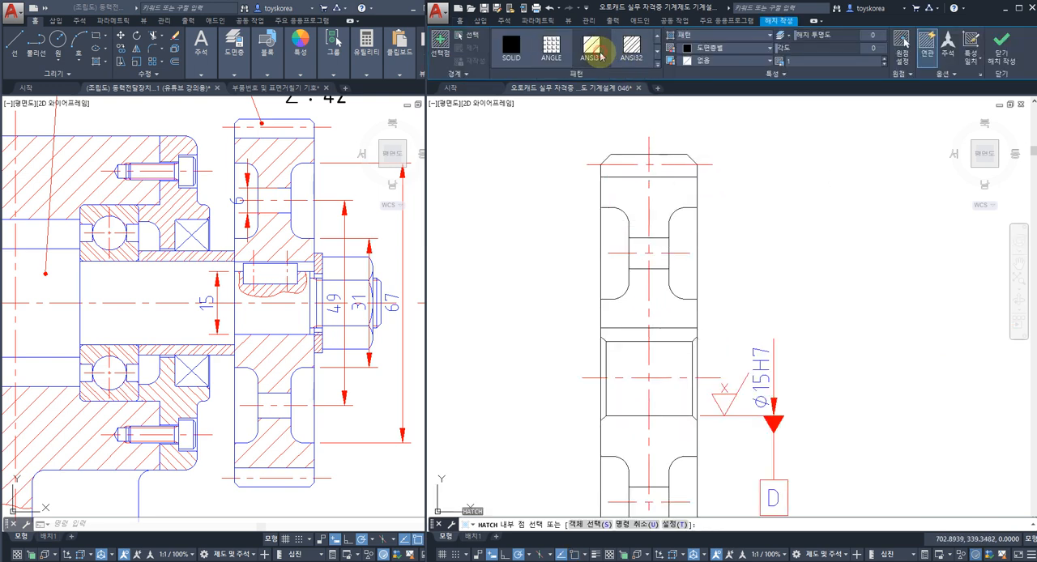
scroll(630, 185, "up", 2)
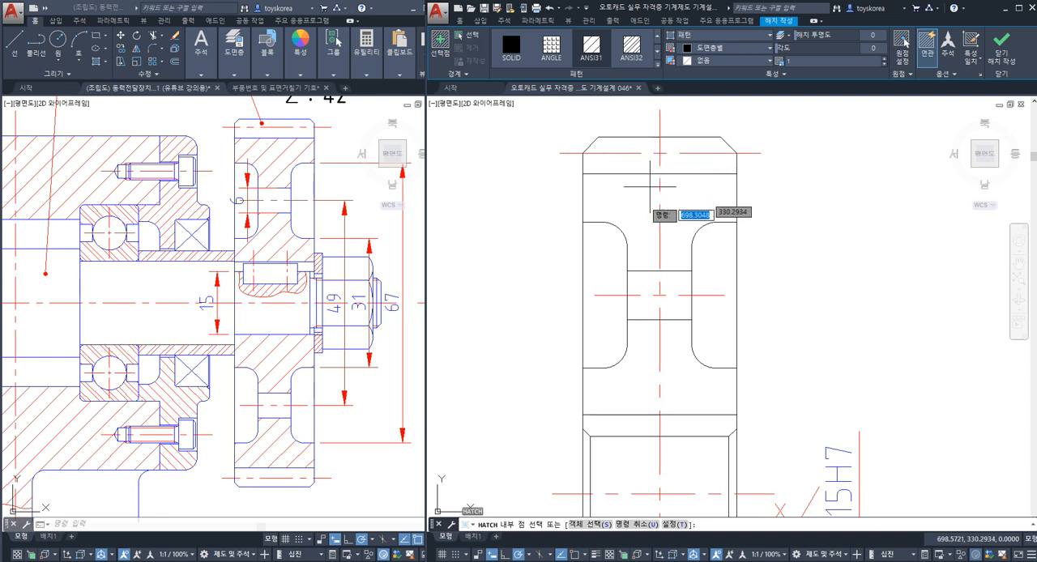
left_click(616, 191)
left_click(685, 189)
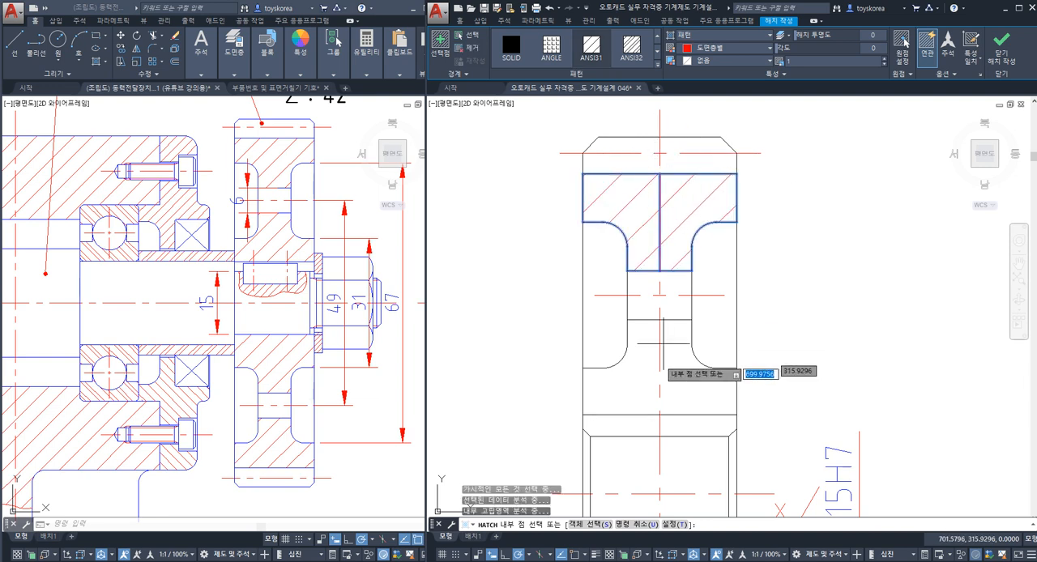
middle_click_drag(662, 340, 716, 251)
left_click(688, 266)
left_click(718, 268)
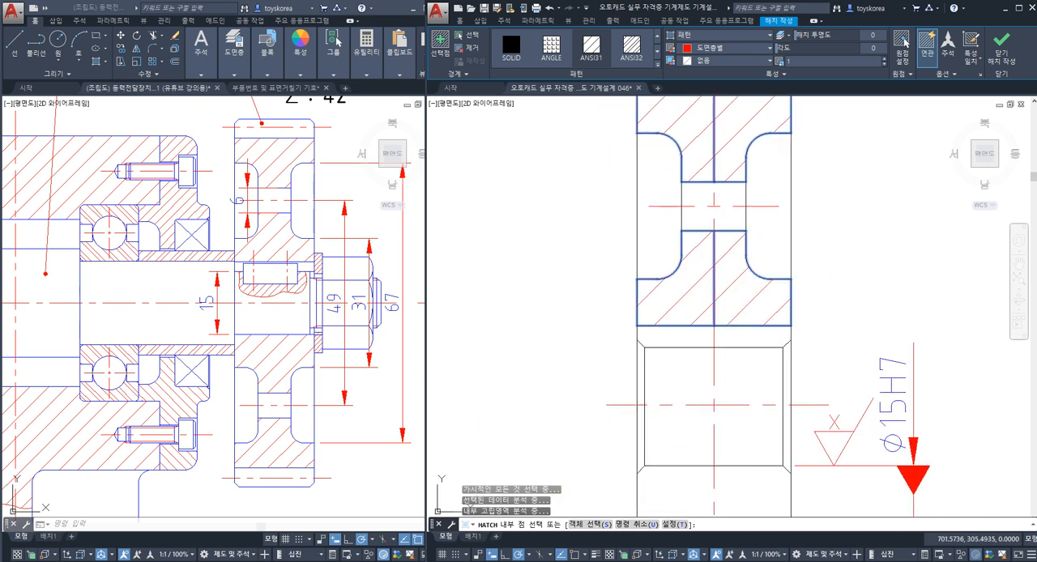
Step: Hatch the hub and rim areas of gear 4's section below the bore, finish the hatch and save the drawing
middle_click_drag(694, 375, 699, 269)
middle_click_drag(721, 348, 727, 265)
left_click(701, 304)
left_click(763, 308)
mouse_move(745, 386)
middle_mouse_down()
mouse_move(745, 336)
mouse_move(771, 267)
middle_mouse_up()
left_click(768, 366)
left_click(732, 379)
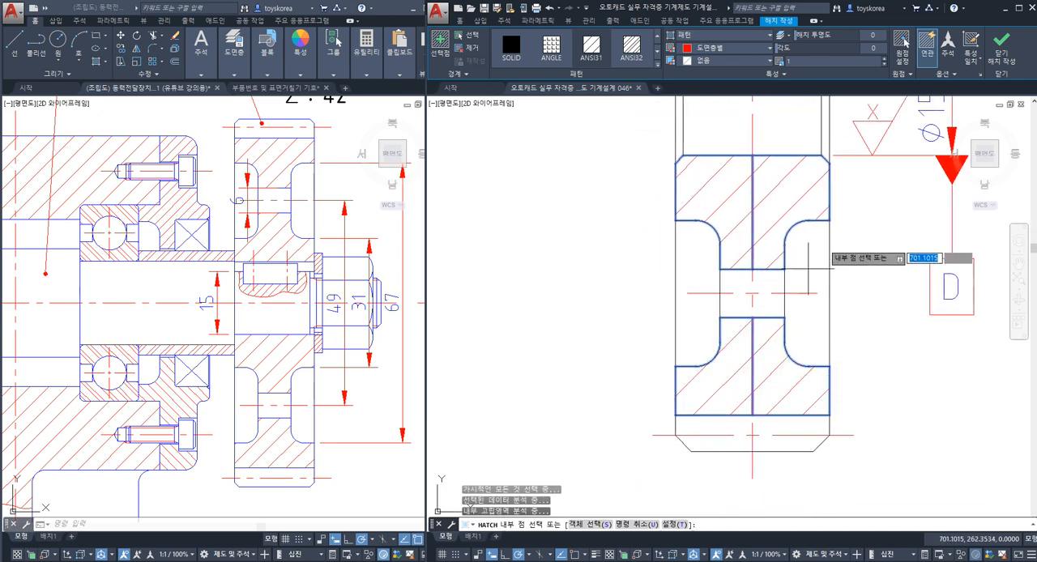
key("Return")
scroll(695, 301, "down", 4)
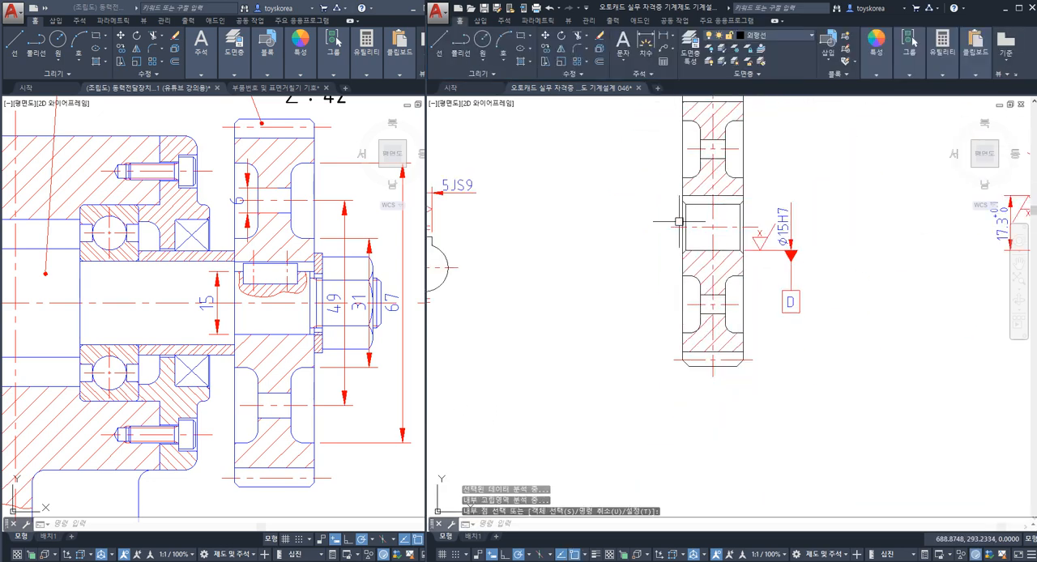
middle_click_drag(678, 221, 621, 281)
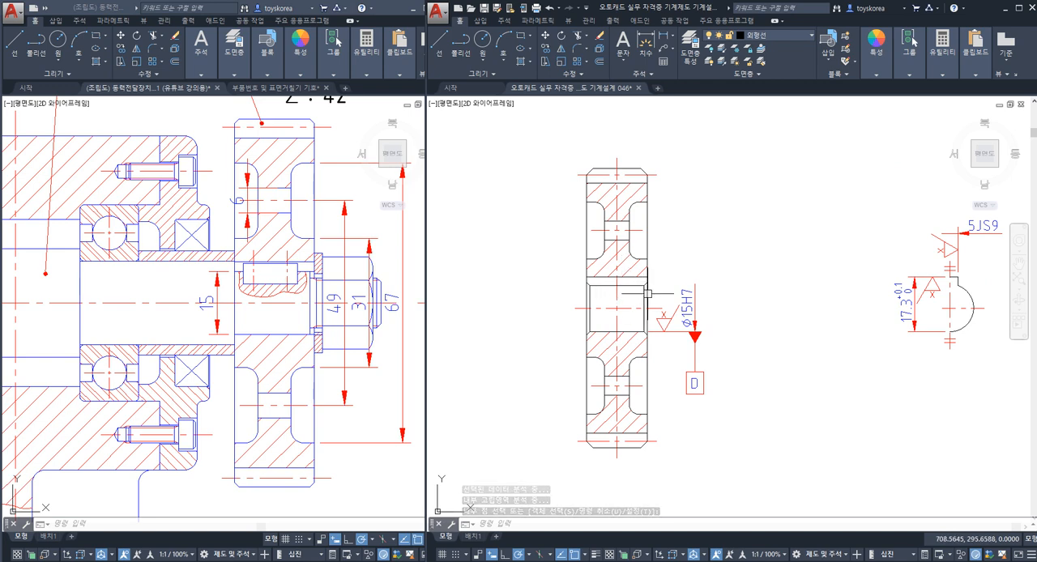
key("ctrl+s")
Step: Add a vertical linear dimension between the hub-side edges of gear 4's upper and lower recesses, placed outside the ø15H7 dimension
scroll(655, 260, "up", 4)
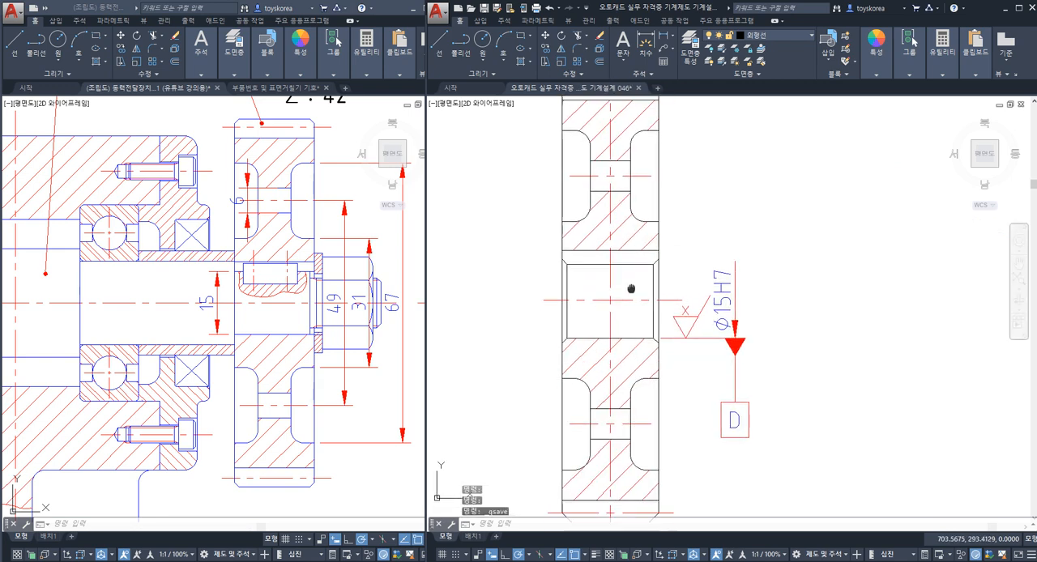
scroll(646, 254, "down", 4)
middle_click_drag(646, 253, 611, 277)
type("D")
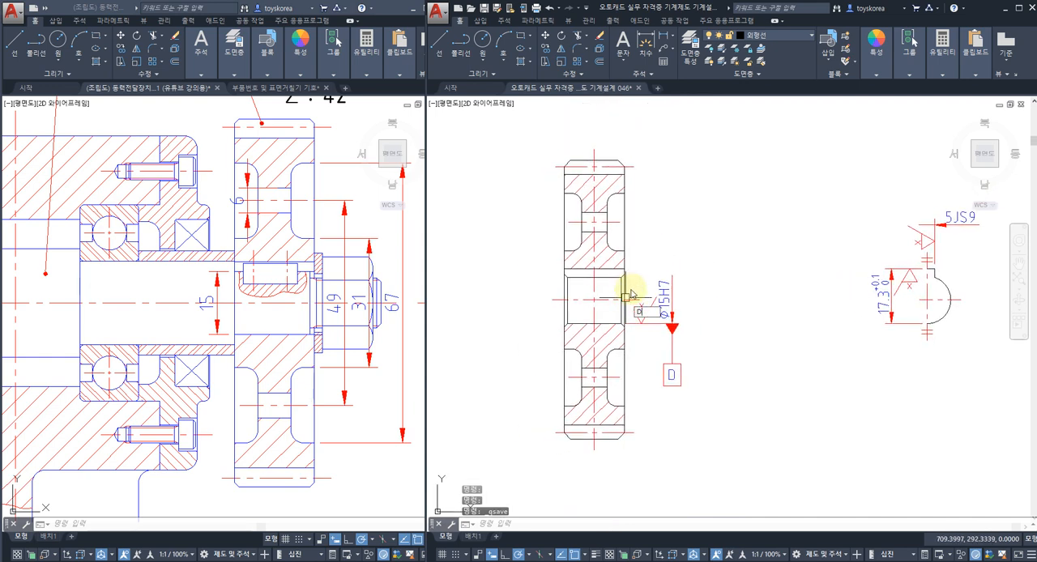
key("Escape")
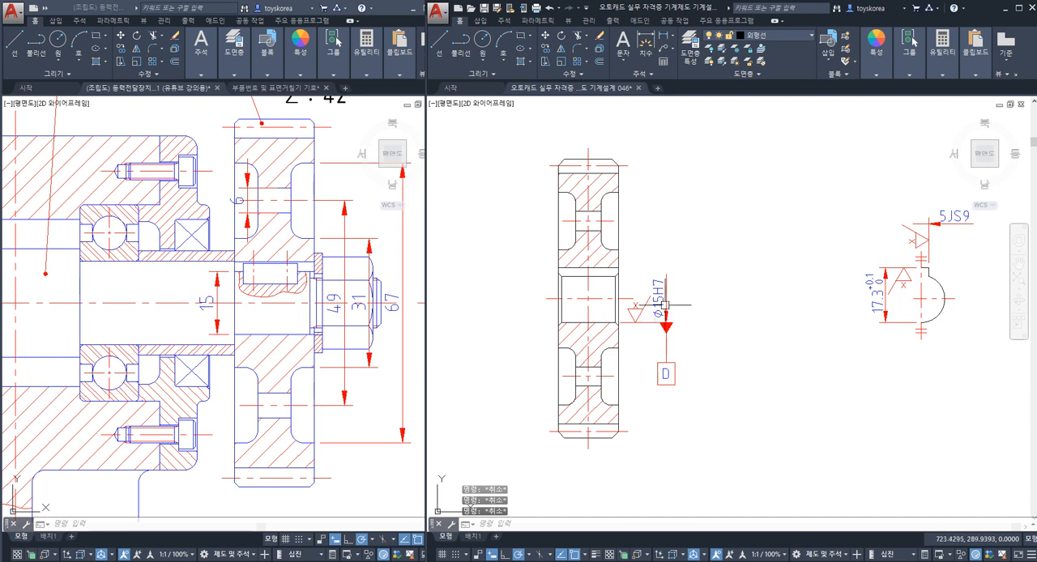
key("Return")
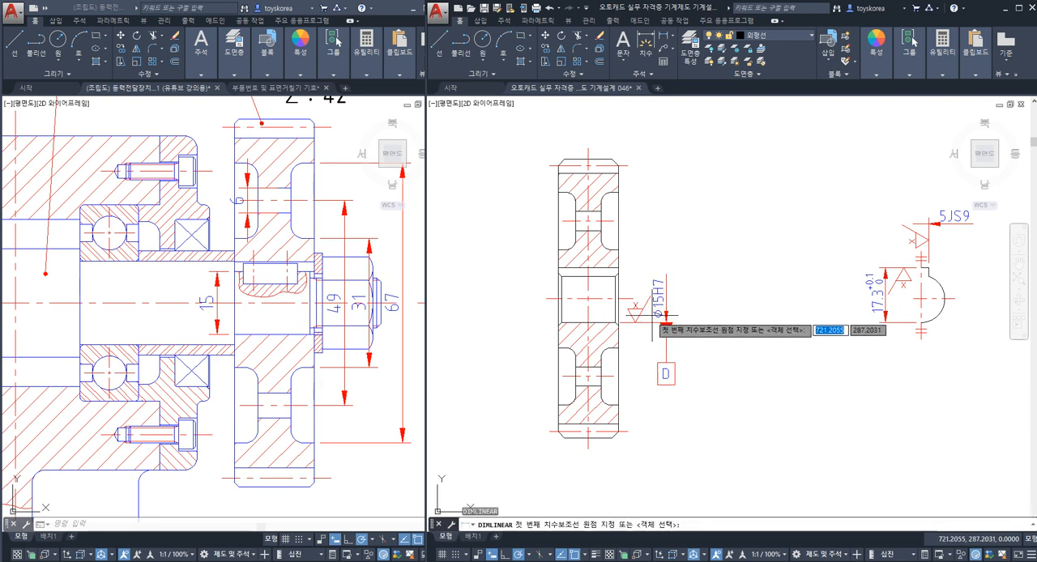
left_click(617, 352)
scroll(618, 327, "up", 2)
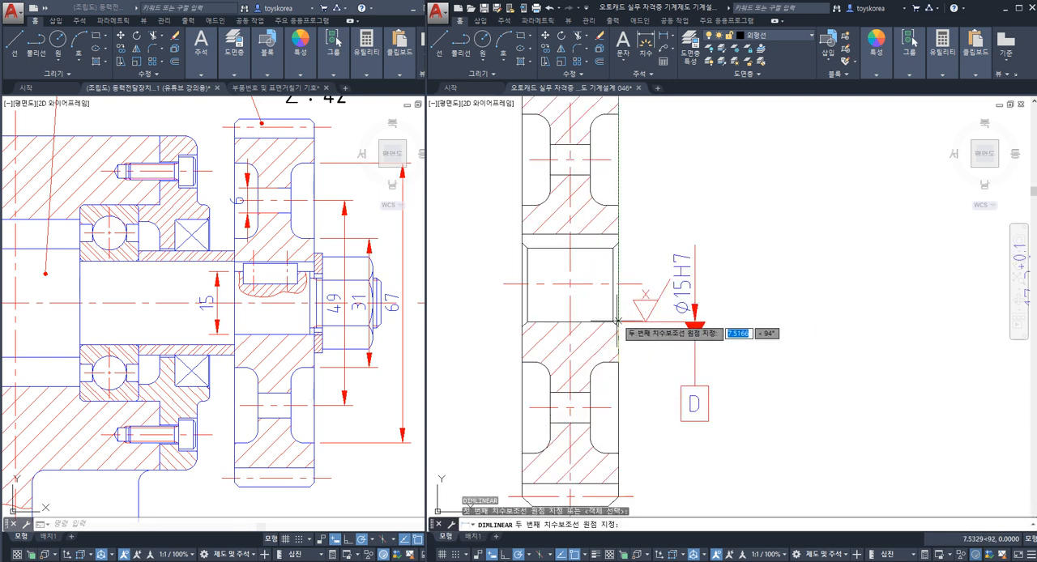
left_click(618, 205)
left_click(743, 292)
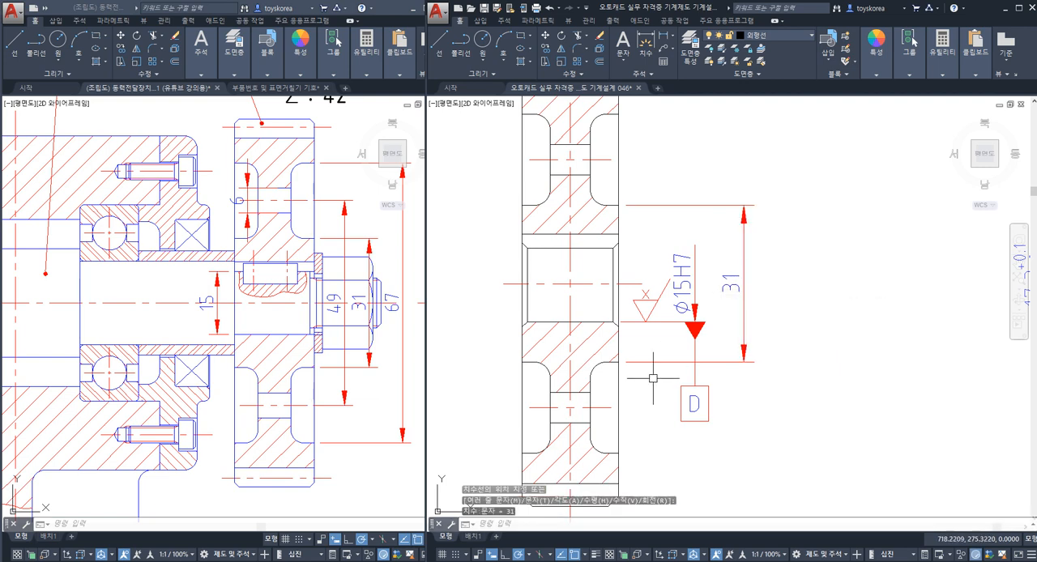
Step: Add a vertical linear dimension between the centrelines of gear 4's upper and lower web holes, outside the 31 dimension
middle_click_drag(636, 405, 648, 361)
key("space")
left_click(623, 364)
middle_click_drag(653, 283, 645, 367)
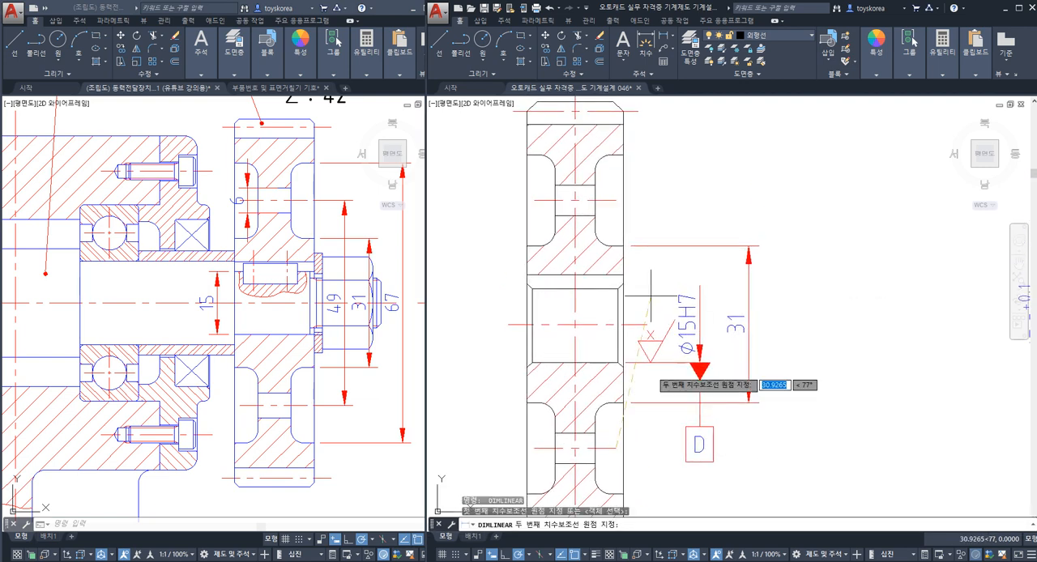
left_click(616, 200)
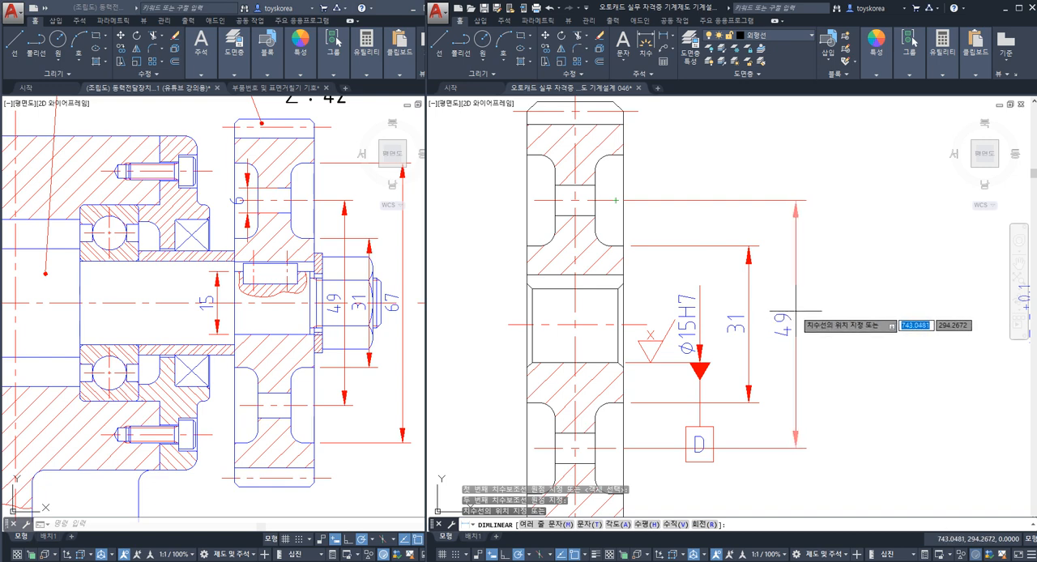
left_click(796, 310)
Step: Add a vertical linear dimension between the rim-side edges of gear 4's upper and lower recesses, outside the 49 dimension
key("Return")
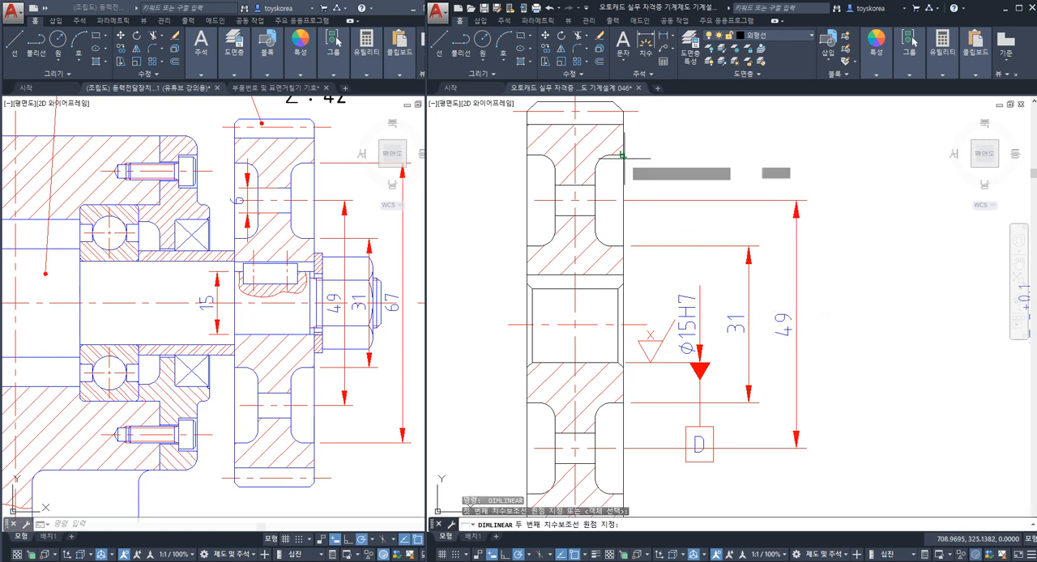
middle_click_drag(652, 360, 670, 307)
left_click(641, 440)
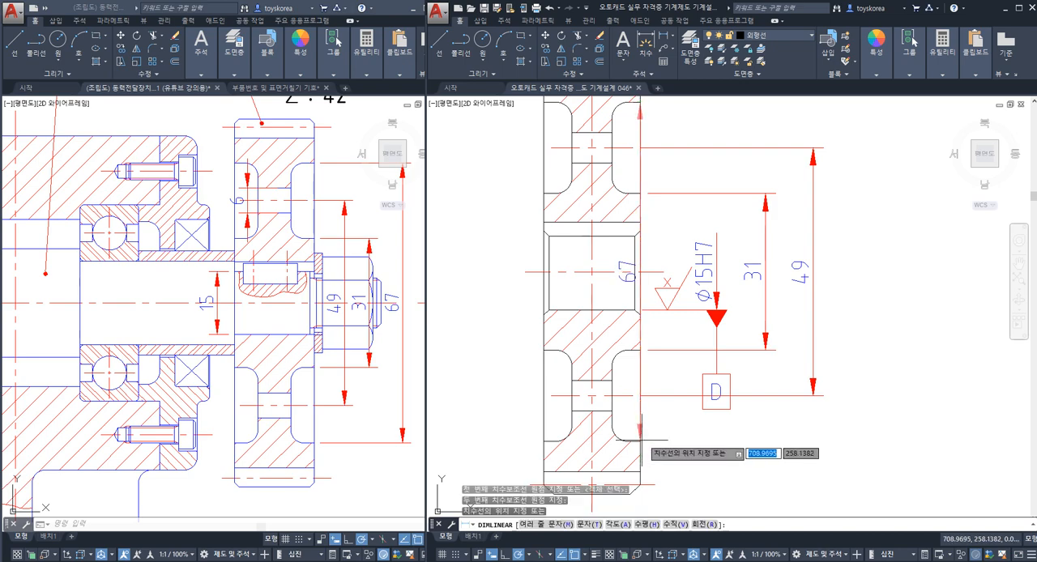
middle_click_drag(727, 397, 663, 430)
left_click(800, 384)
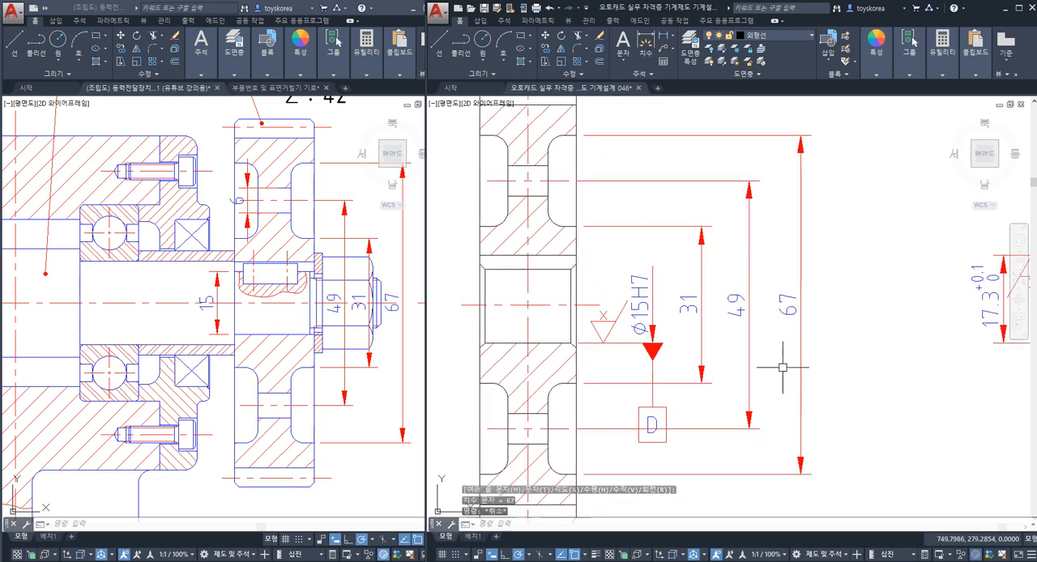
scroll(652, 207, "down", 3)
key("Return")
scroll(654, 200, "up", 3)
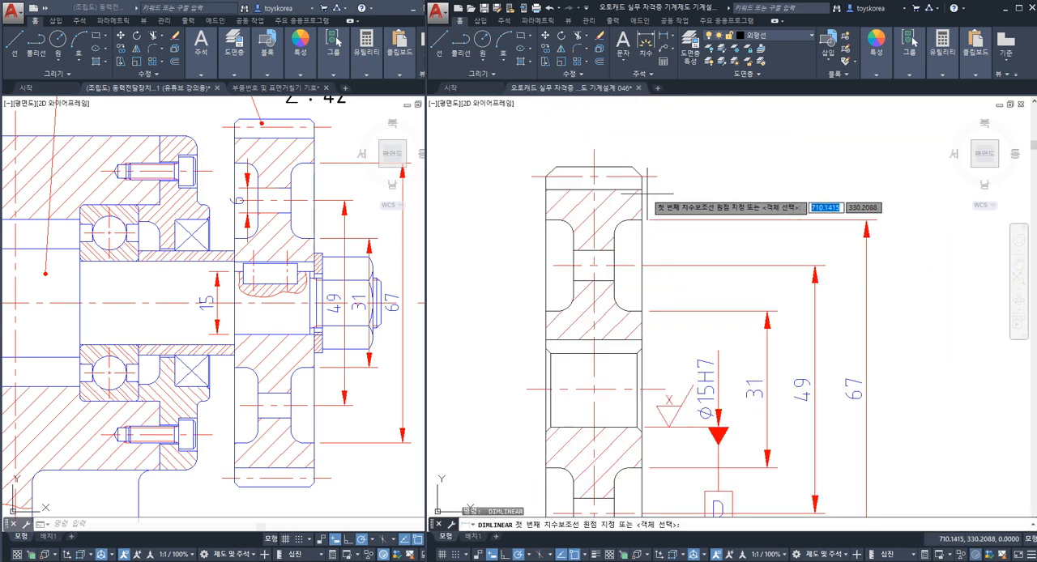
left_click(652, 201)
scroll(658, 212, "down", 2)
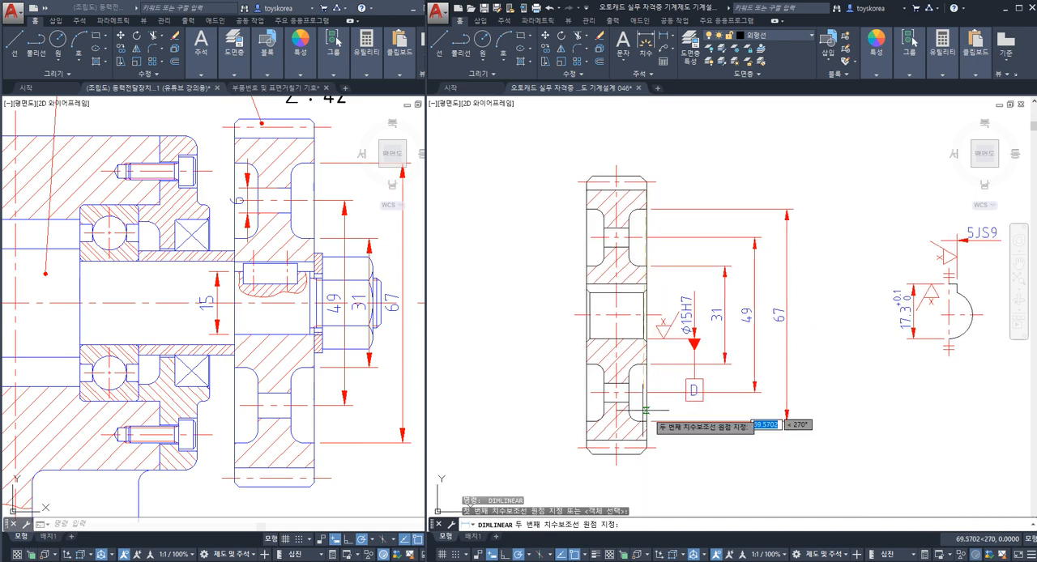
scroll(653, 421, "up", 2)
left_click(647, 438)
scroll(729, 437, "down", 4)
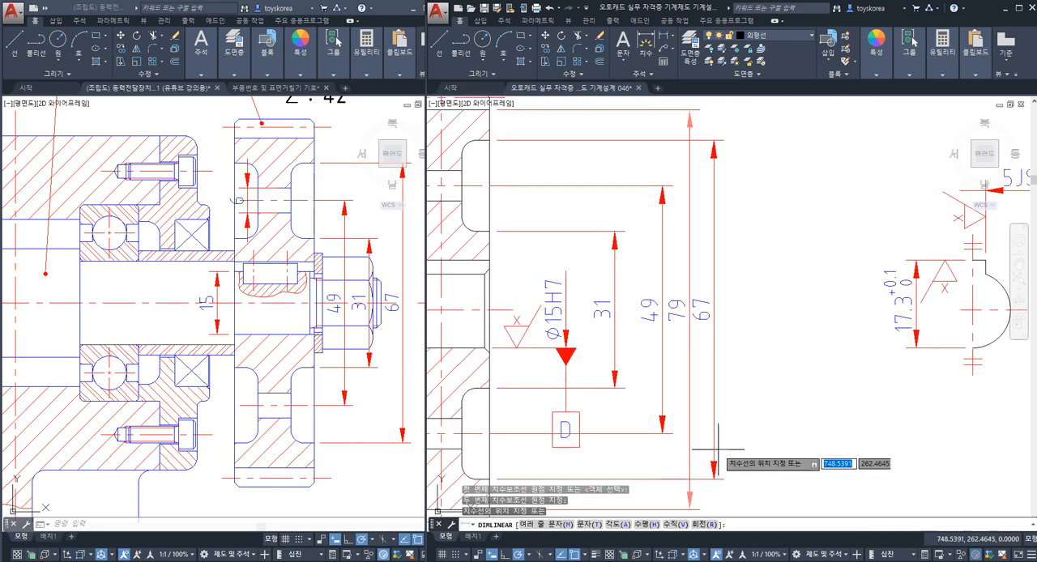
key("Escape")
Step: Examine gear 4's upper and lower root lines and consult the example spur gear specification table in the image 04.png
scroll(585, 192, "up", 4)
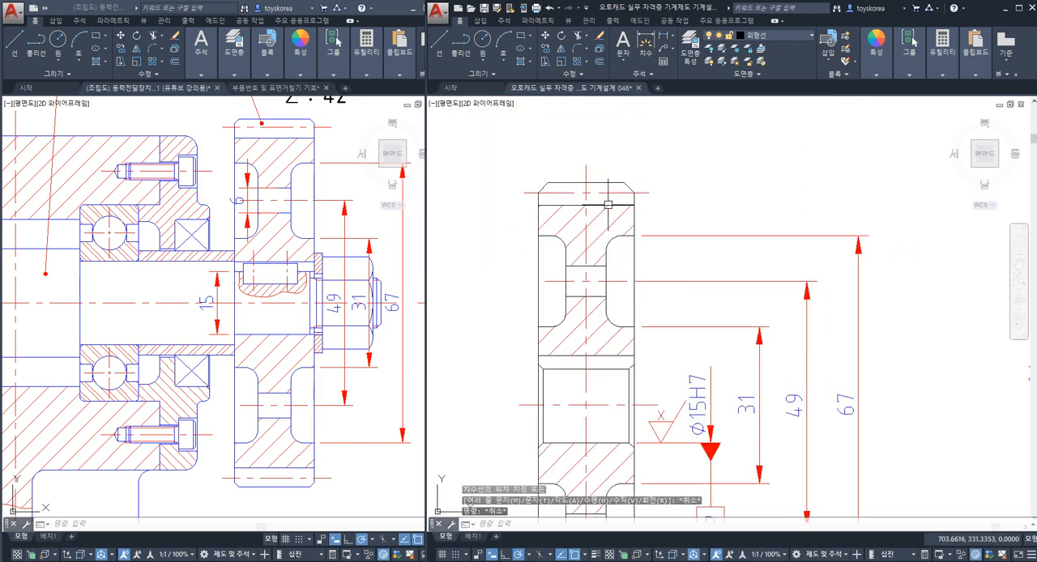
left_click(607, 204)
scroll(607, 204, "down", 4)
scroll(612, 368, "up", 4)
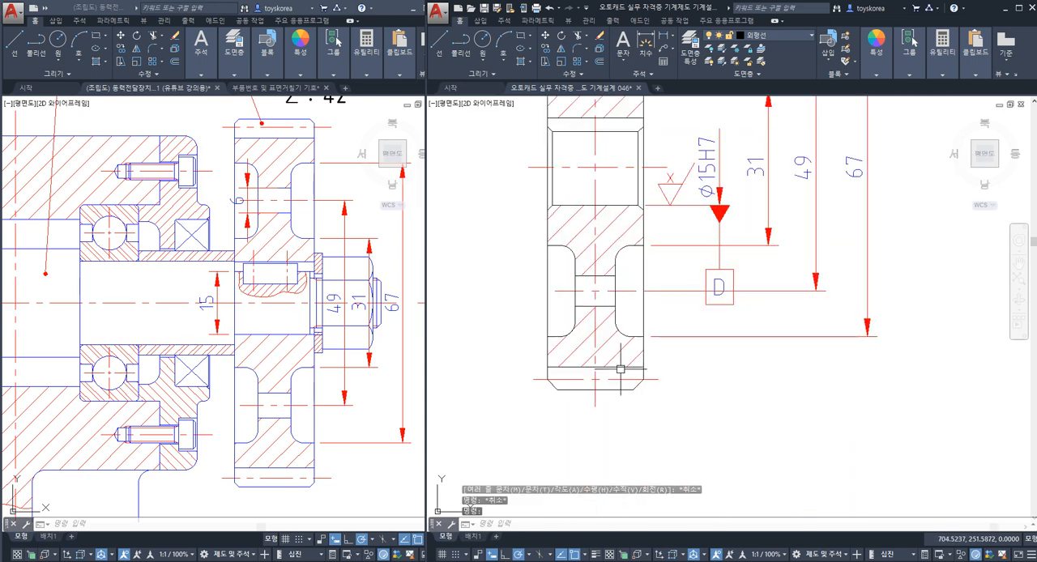
left_click(620, 368)
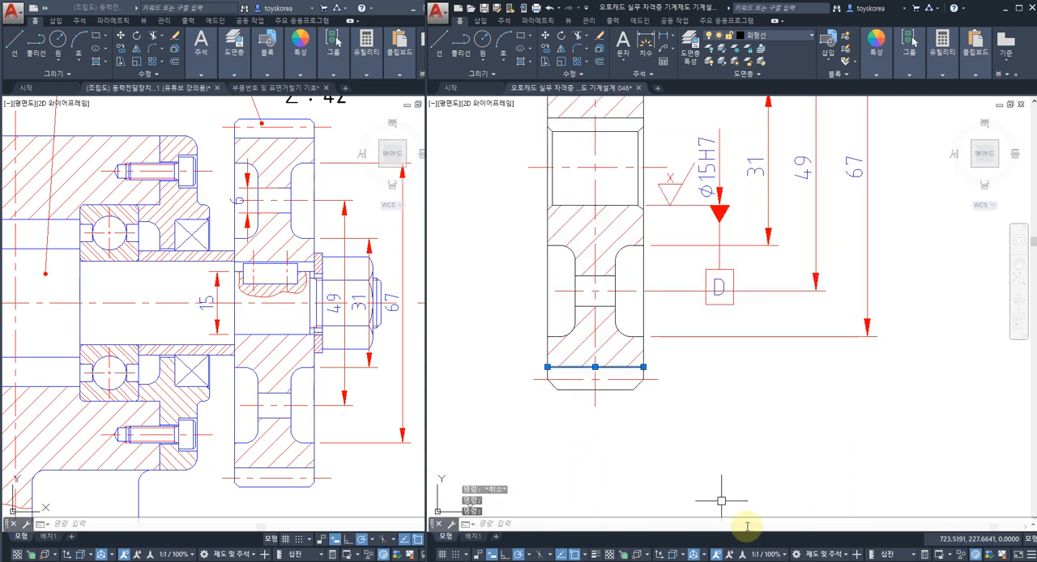
left_click(757, 561)
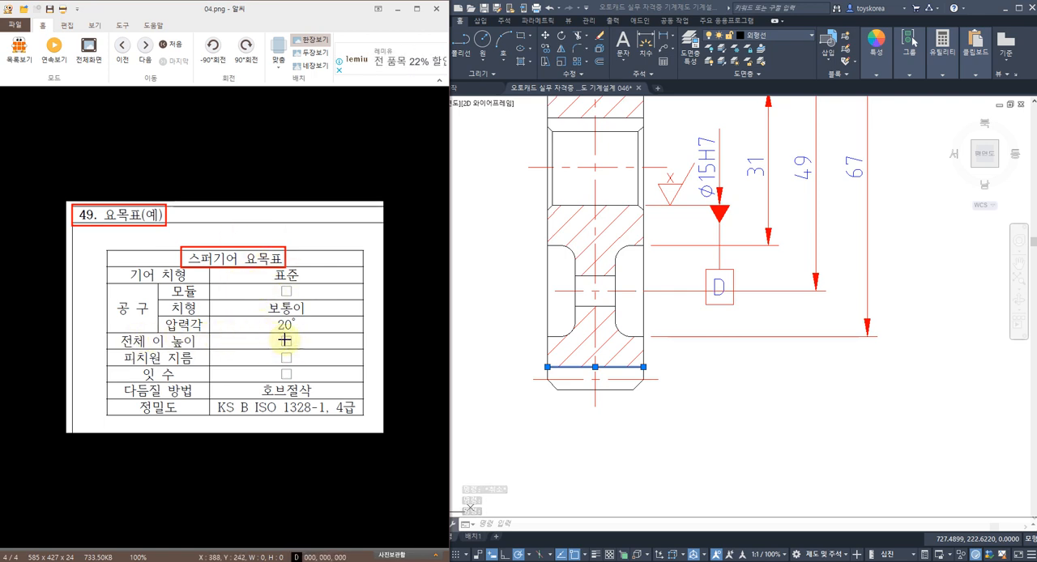
left_click(398, 10)
left_click(660, 263)
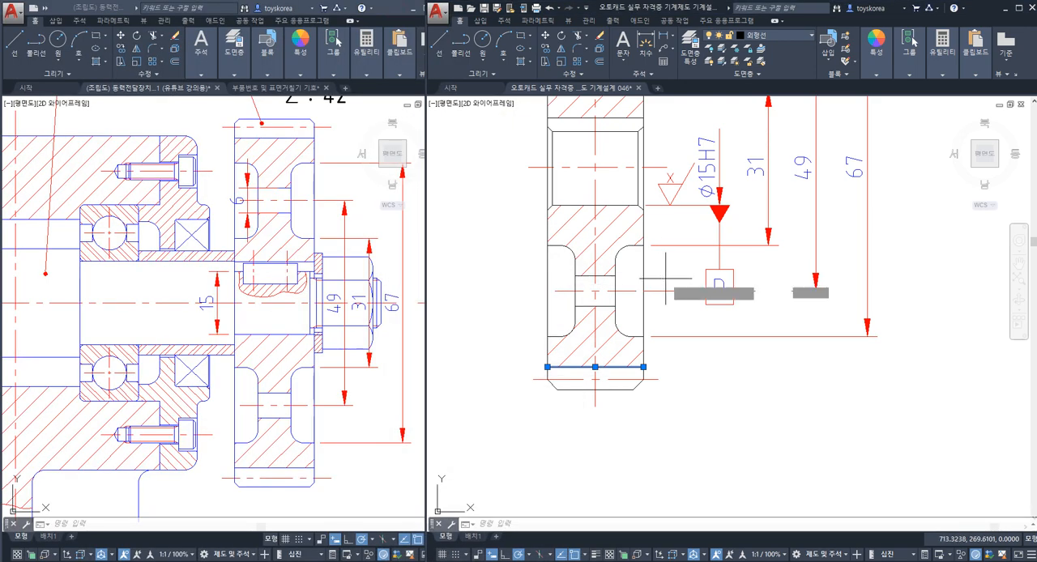
key("Escape")
key("Escape")
scroll(660, 264, "down", 2)
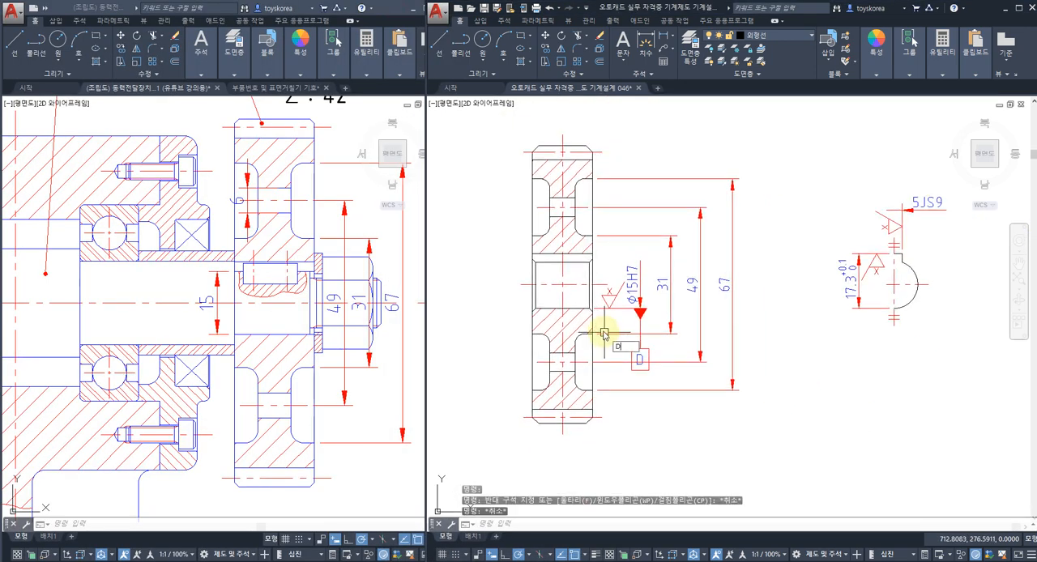
type("dli")
key("space")
scroll(594, 159, "up", 2)
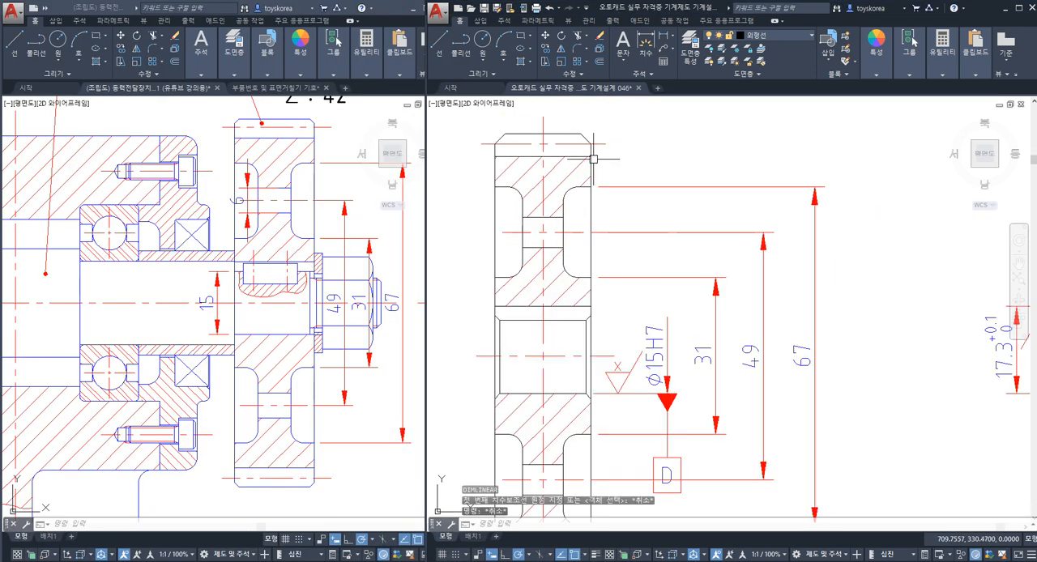
key("Escape")
Step: Examine the pitch line, tip line and root line of the teeth on the upper side of gear 4's section
key("Escape")
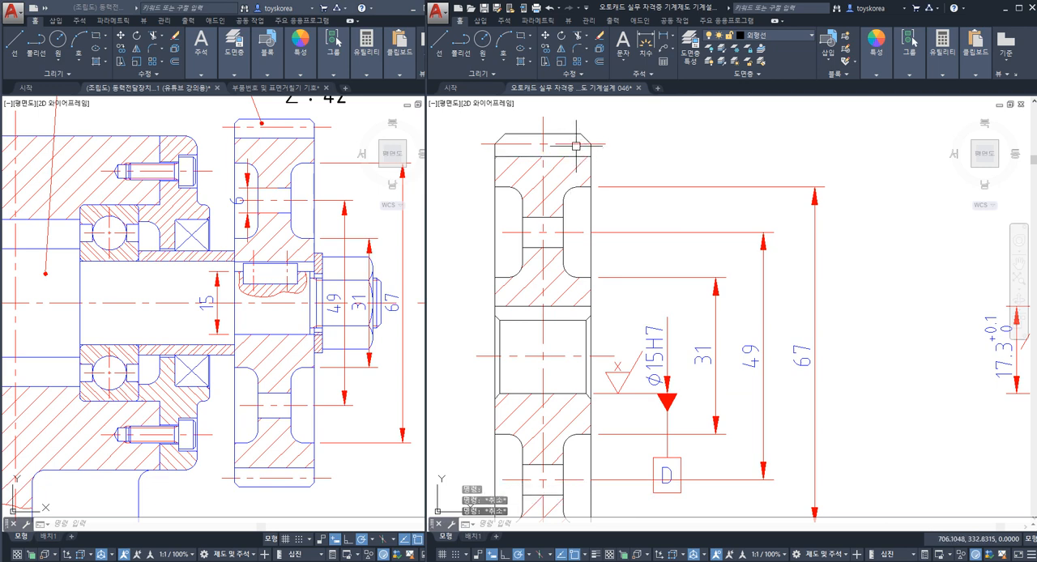
left_click(574, 145)
key("Escape")
left_click(569, 134)
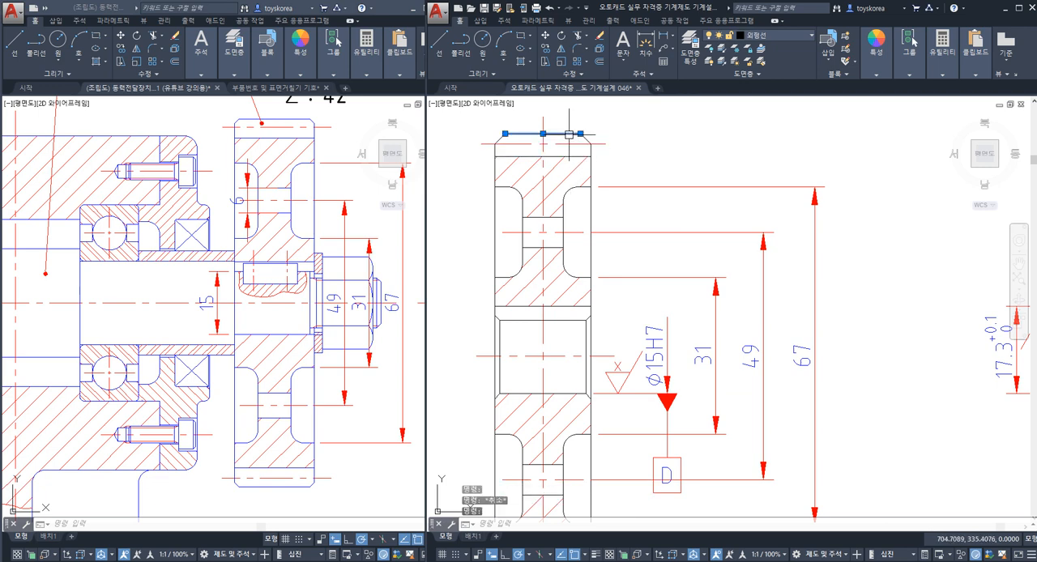
key("Escape")
left_click(566, 132)
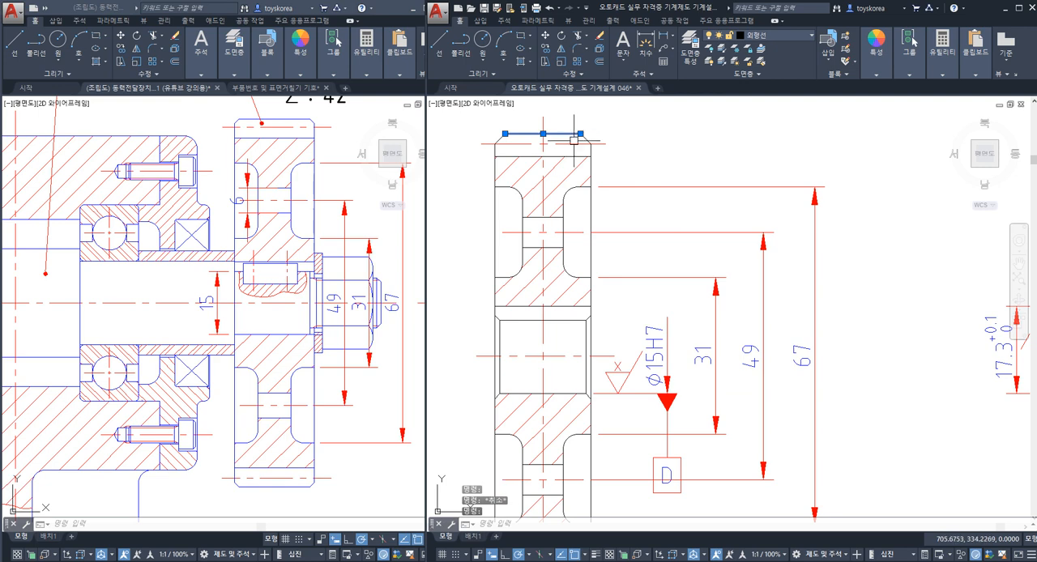
left_click(575, 155)
key("Escape")
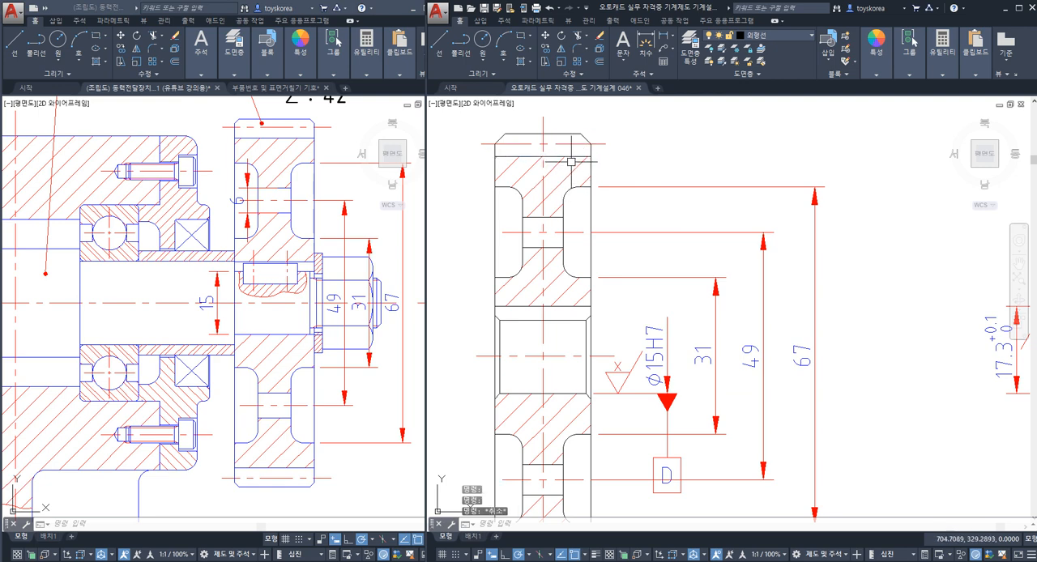
left_click(568, 156)
key("Escape")
scroll(597, 182, "down", 3)
middle_click_drag(627, 262, 584, 252)
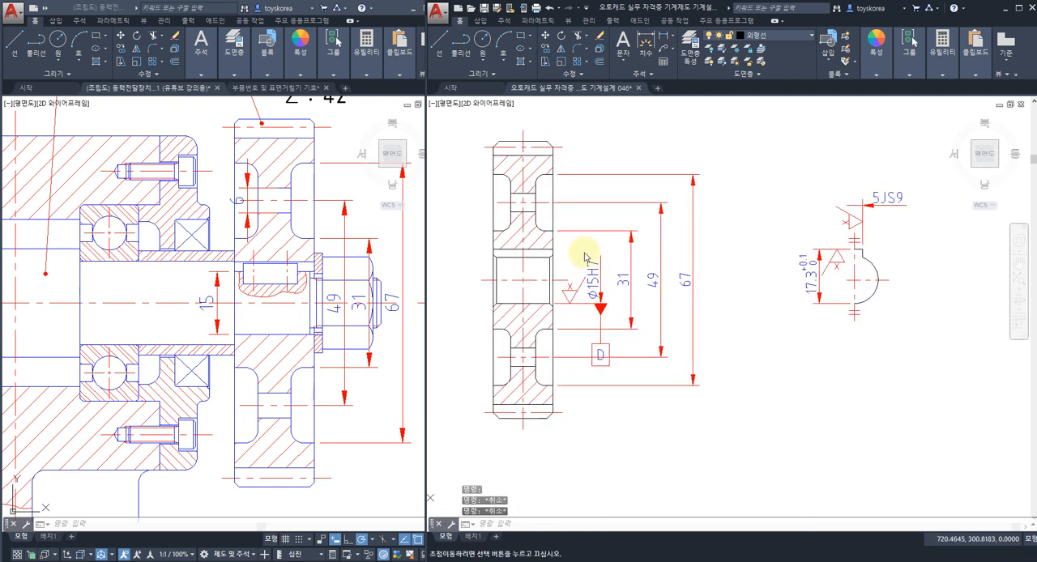
Step: Add a vertical linear dimension between gear 4's upper and lower pitch lines, outside the 67 dimension
type("dli")
key("space")
scroll(570, 237, "up", 2)
scroll(567, 203, "down", 2)
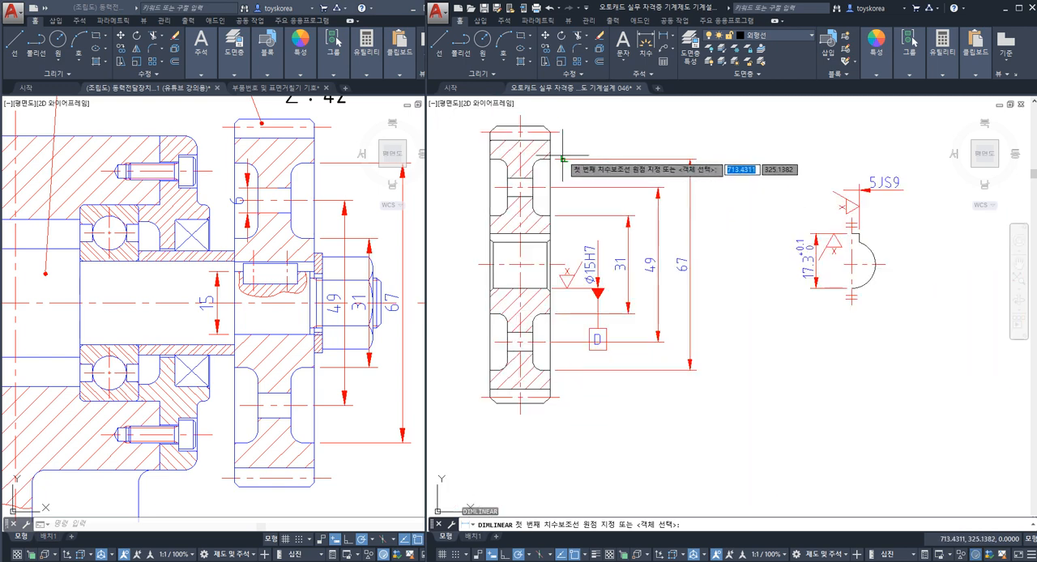
left_click(559, 131)
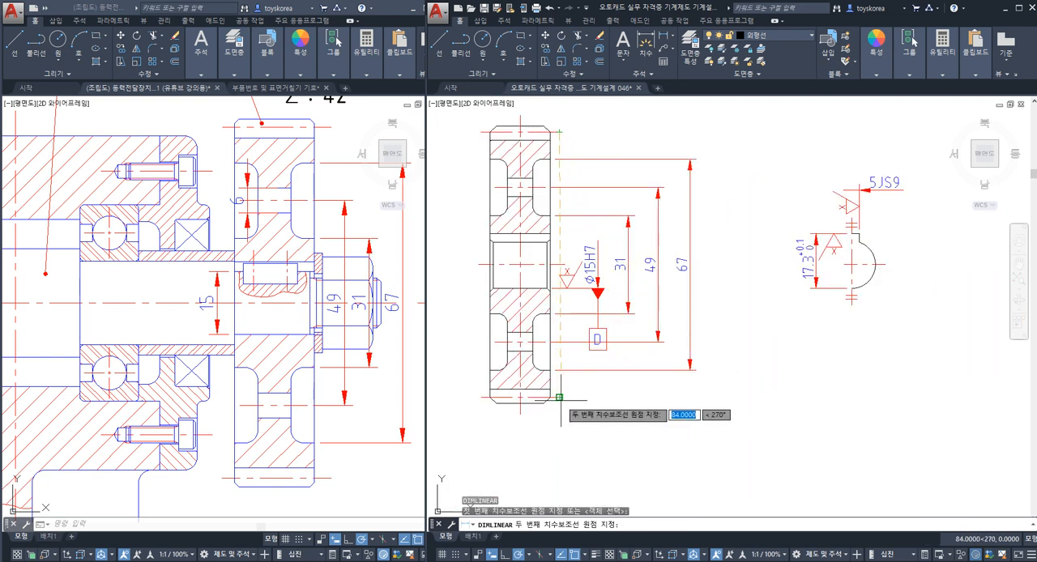
left_click(559, 396)
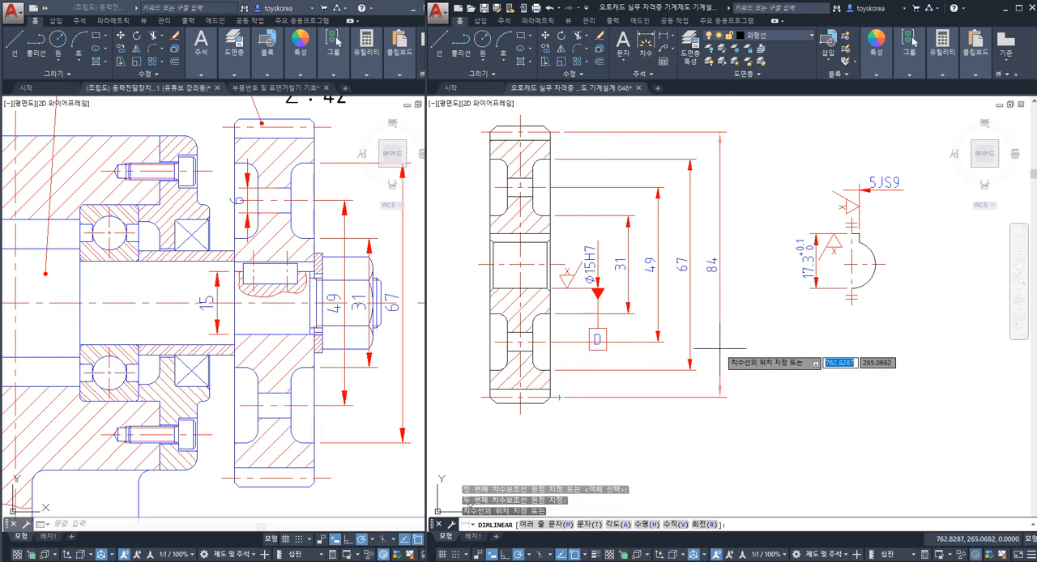
left_click(720, 348)
key("Escape")
Step: Add a vertical linear dimension between gear 4's upper and lower tip lines, outside the 84 dimension, and save the drawing
key("Return")
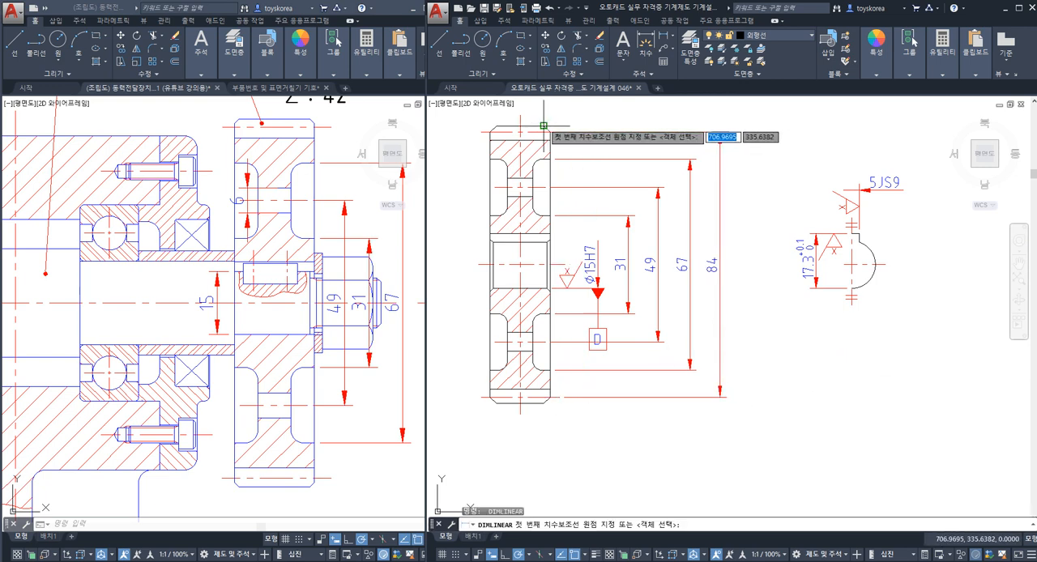
left_click(544, 126)
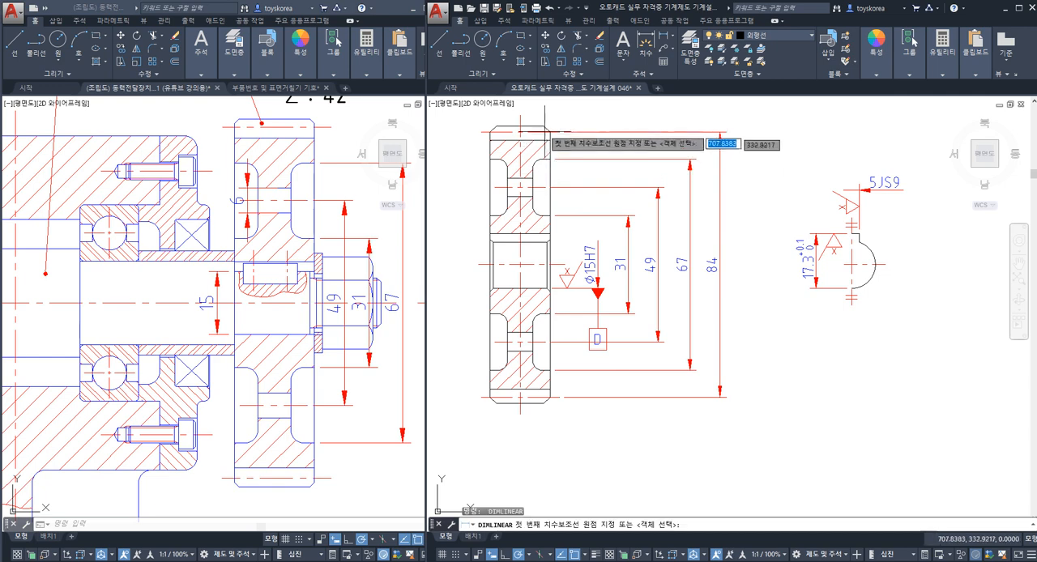
left_click(548, 403)
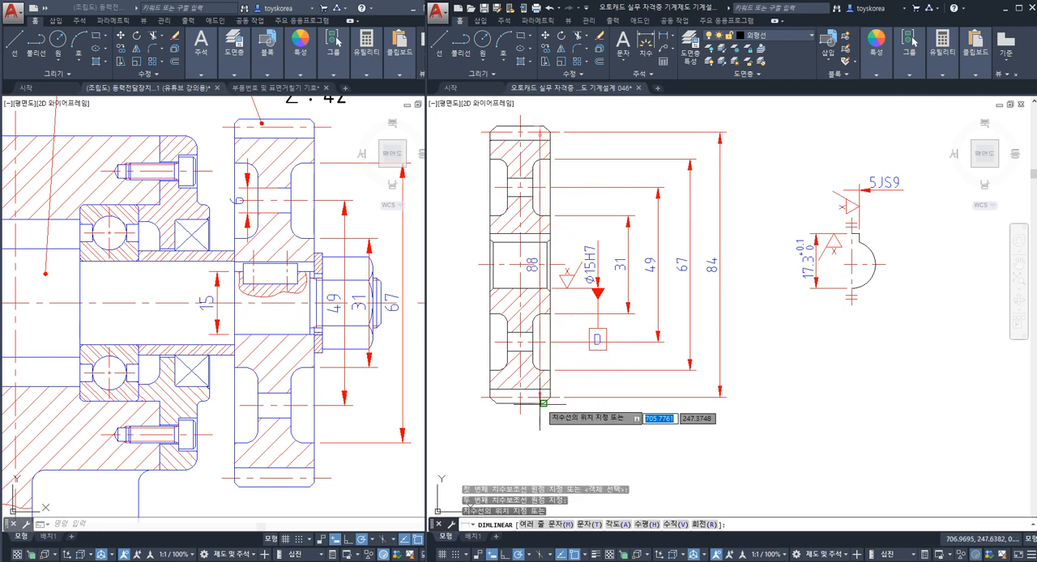
left_click(752, 371)
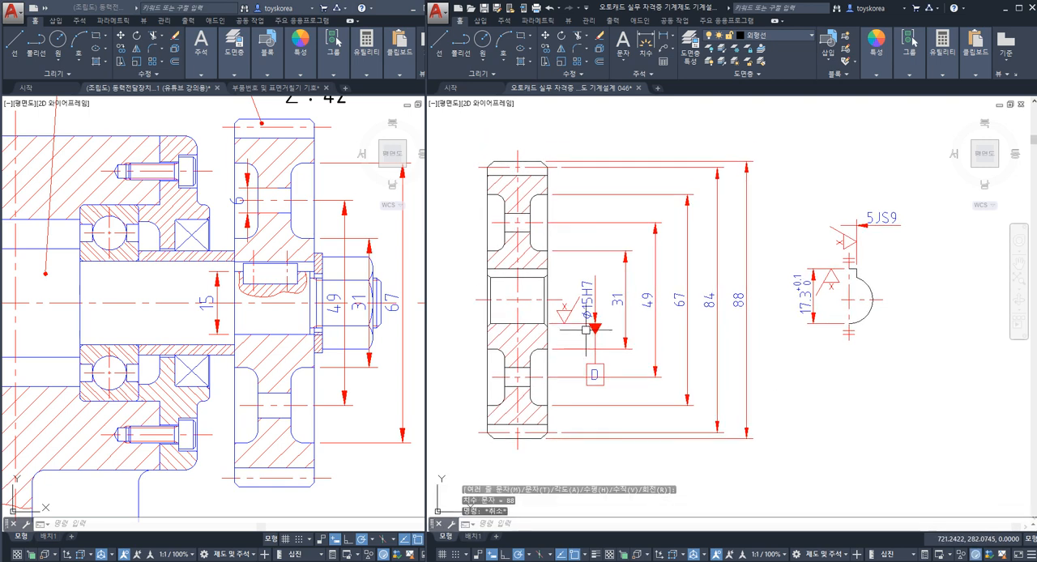
key("ctrl+s")
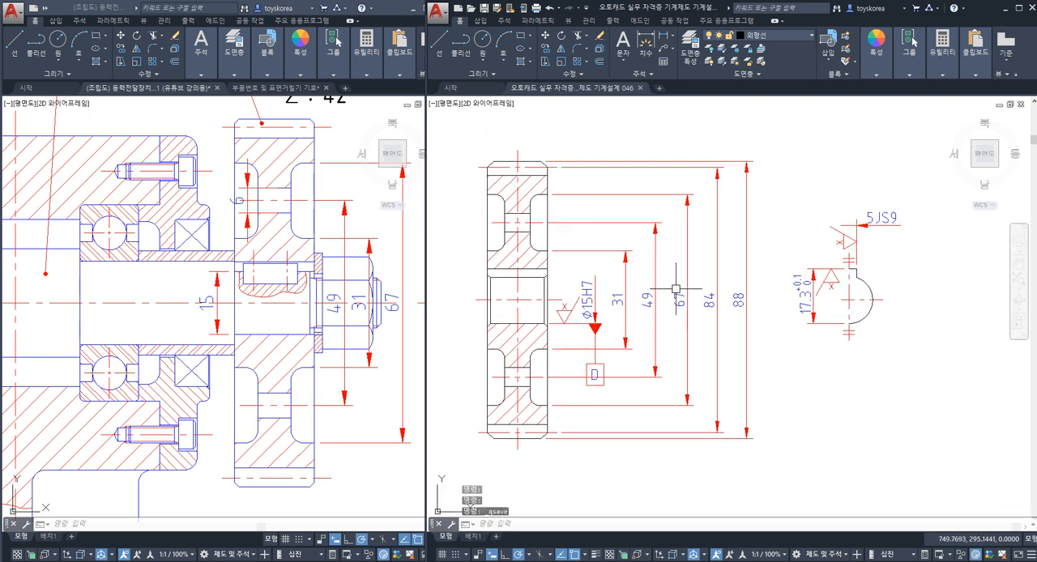
Step: Add a vertical linear dimension for the diameter of gear 4's upper web hole, placed outside the gear opposite the other diameter dimensions
scroll(527, 227, "up", 3)
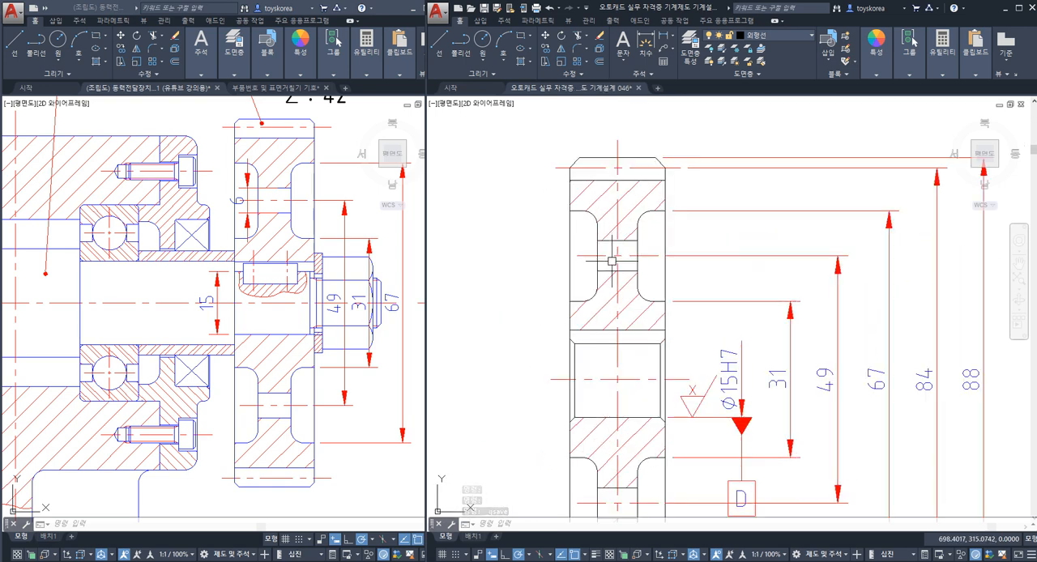
scroll(611, 260, "down", 2)
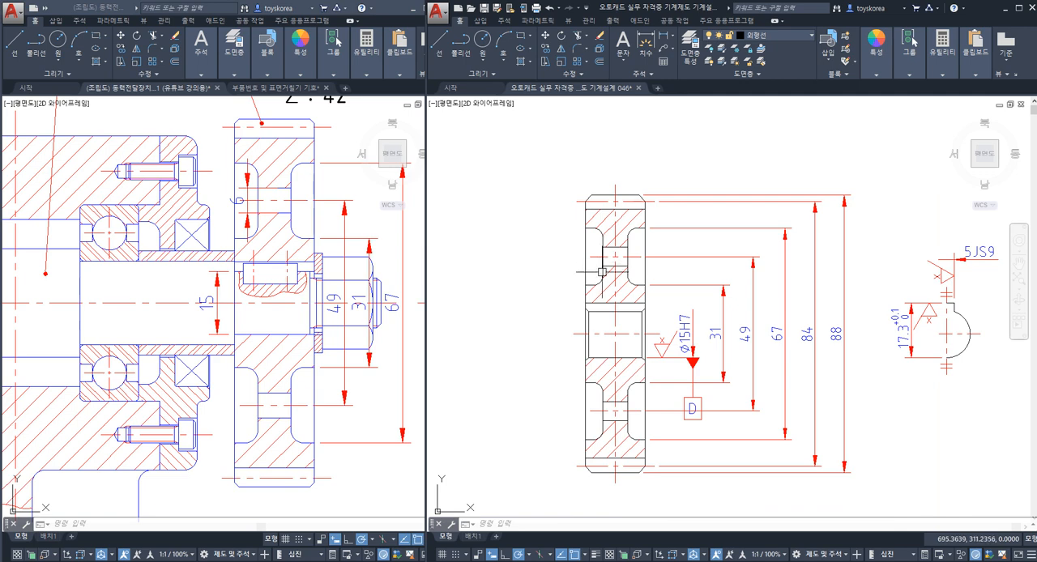
mouse_move(602, 272)
middle_mouse_down()
mouse_move(574, 289)
mouse_move(578, 268)
middle_mouse_up()
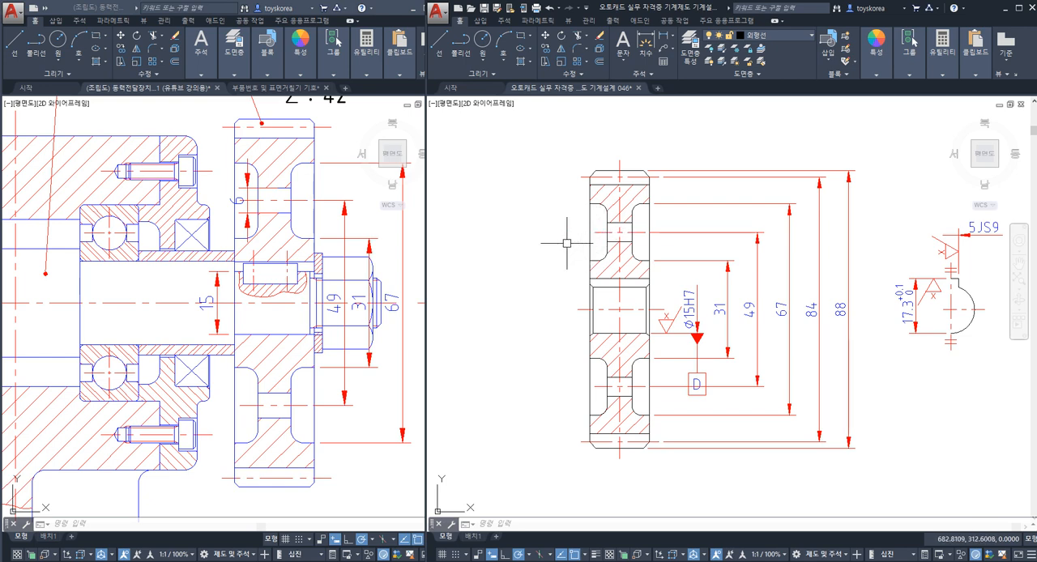
key("Escape")
key("Escape")
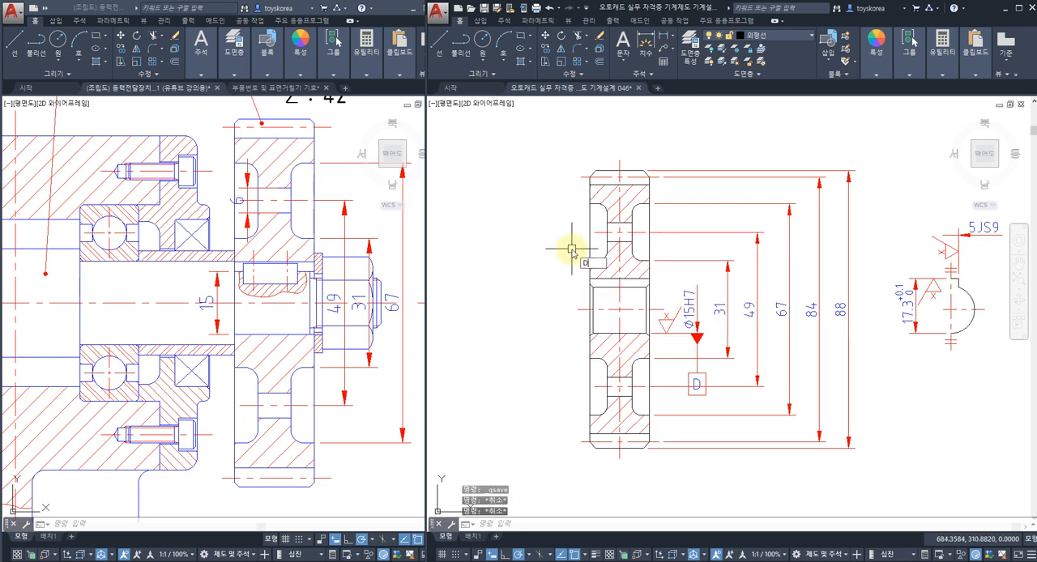
key("Return")
scroll(587, 247, "up", 4)
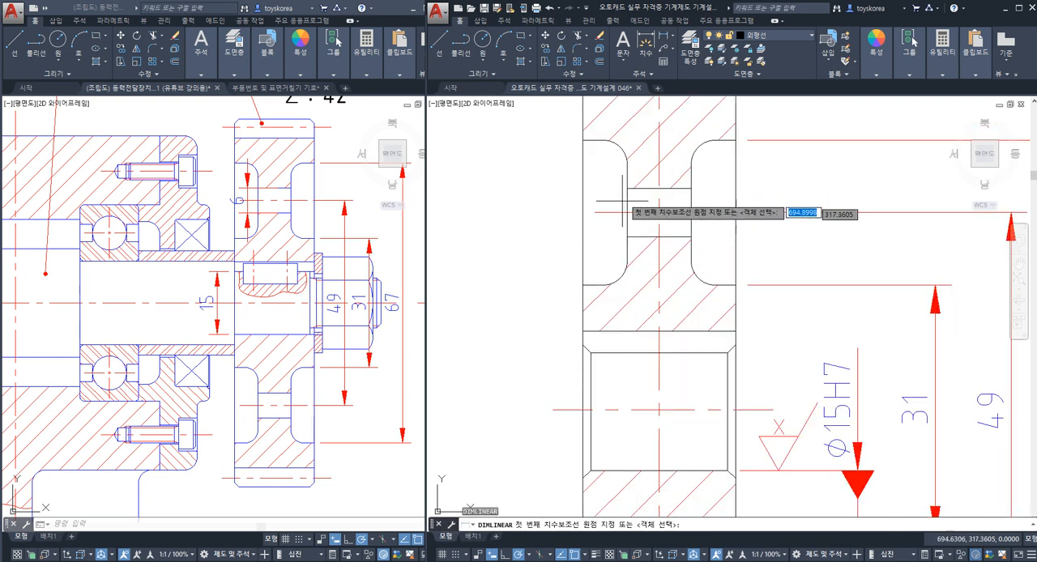
left_click(626, 188)
left_click(626, 241)
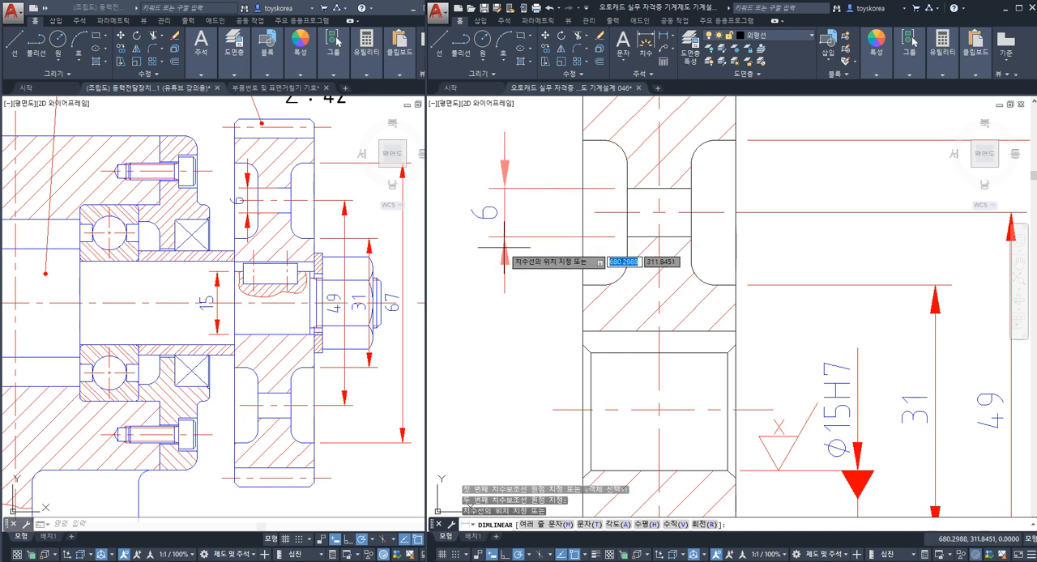
middle_click_drag(495, 246, 535, 320)
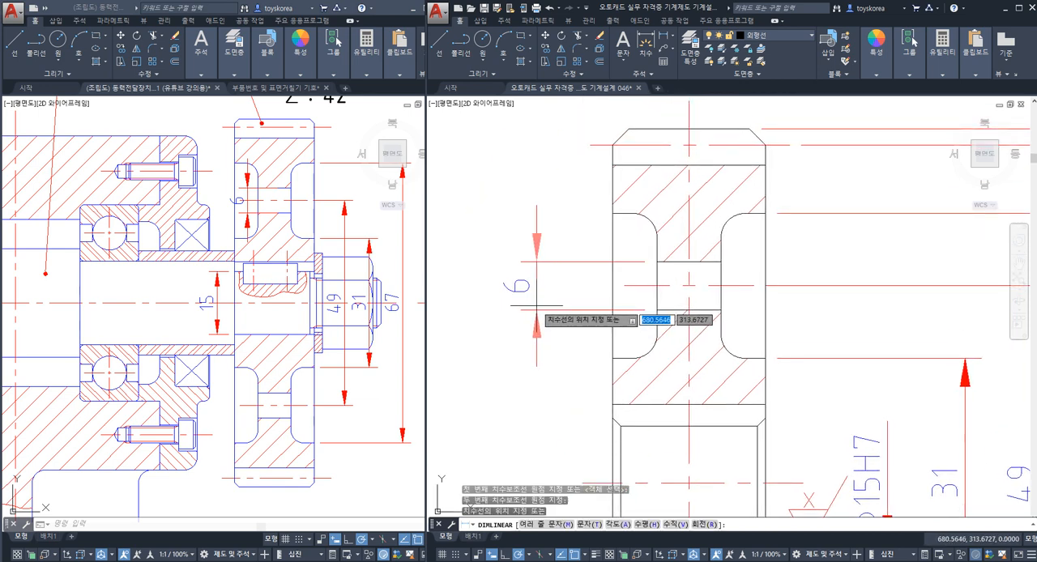
left_click(535, 302)
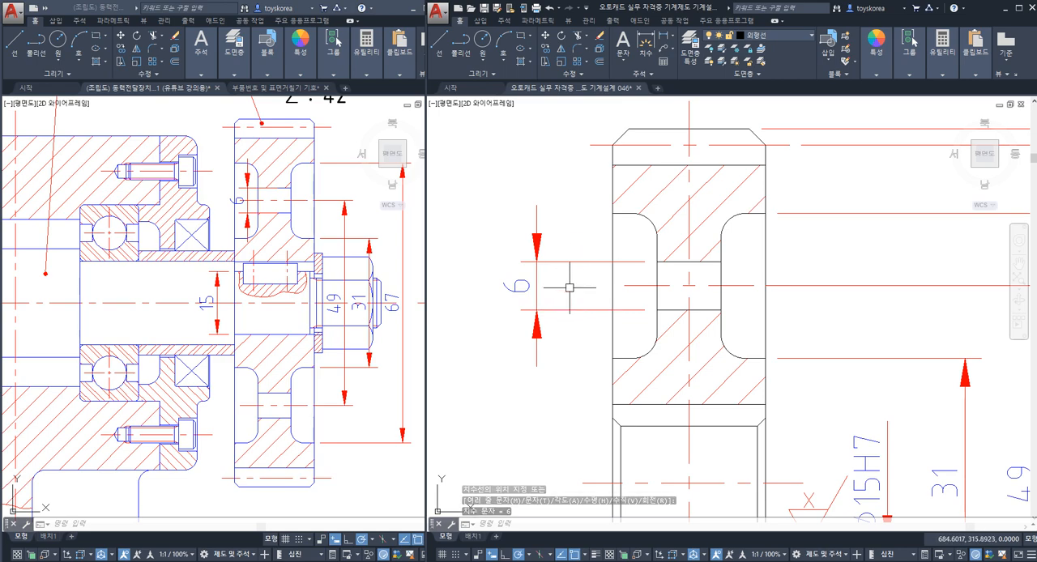
Step: Add a horizontal linear dimension for gear 4's web thickness, just below the lower web hole
scroll(631, 401, "down", 2)
mouse_move(632, 404)
middle_mouse_down()
mouse_move(624, 278)
mouse_move(636, 248)
middle_mouse_up()
middle_click_drag(643, 356, 641, 332)
type("d")
key("space")
scroll(656, 343, "up", 2)
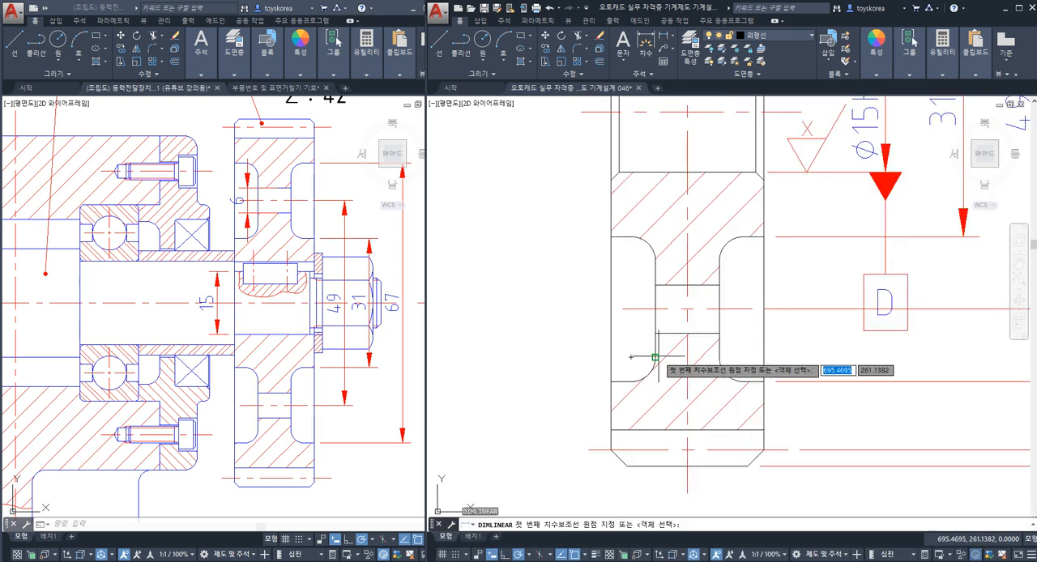
left_click(655, 351)
left_click(718, 351)
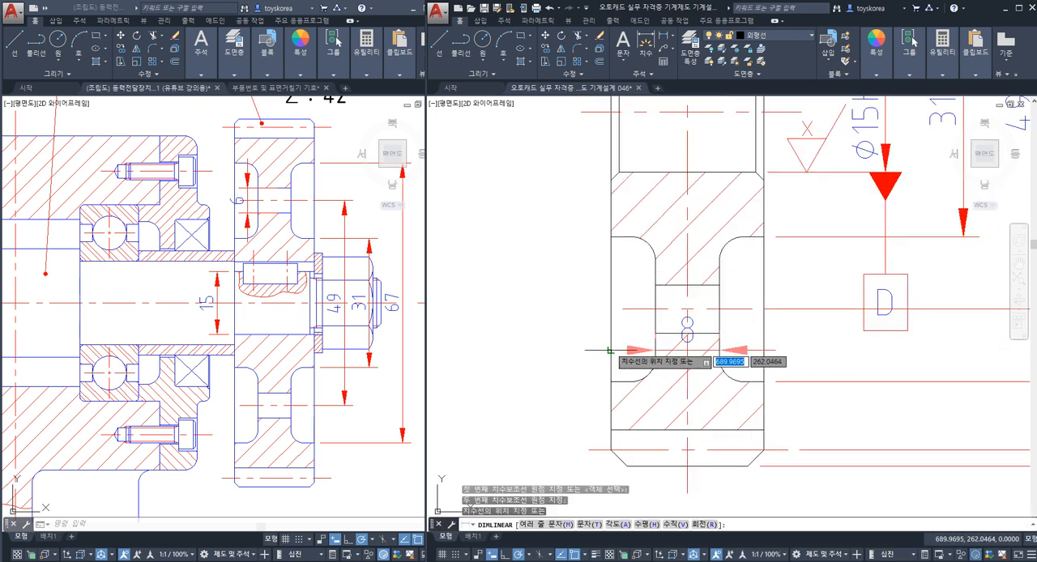
left_click(687, 349)
Step: Move the web thickness dimension text outside the gear, on the same side as the hole dimension, and save the drawing
left_click(687, 332)
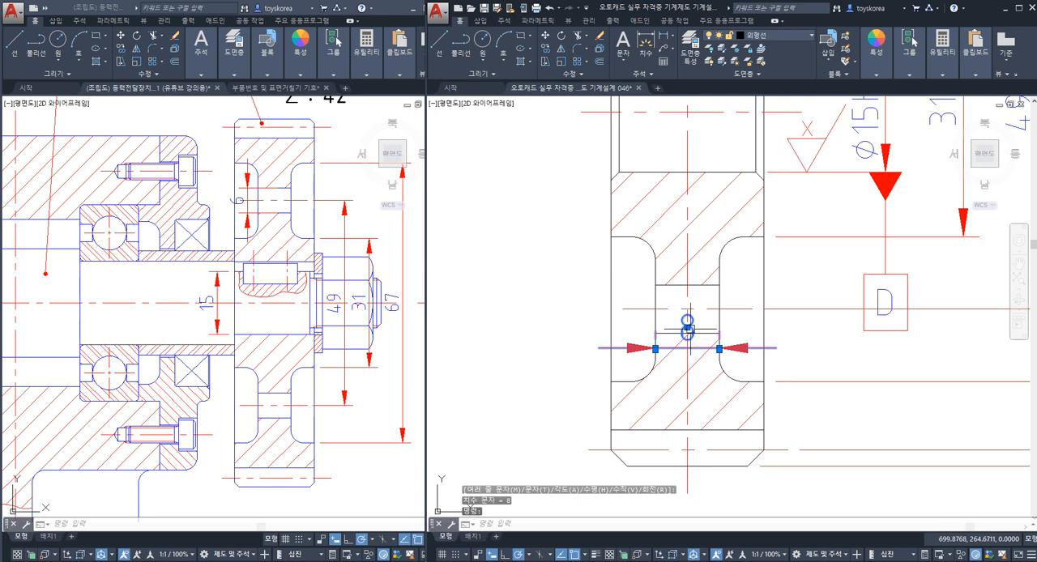
left_click(687, 327)
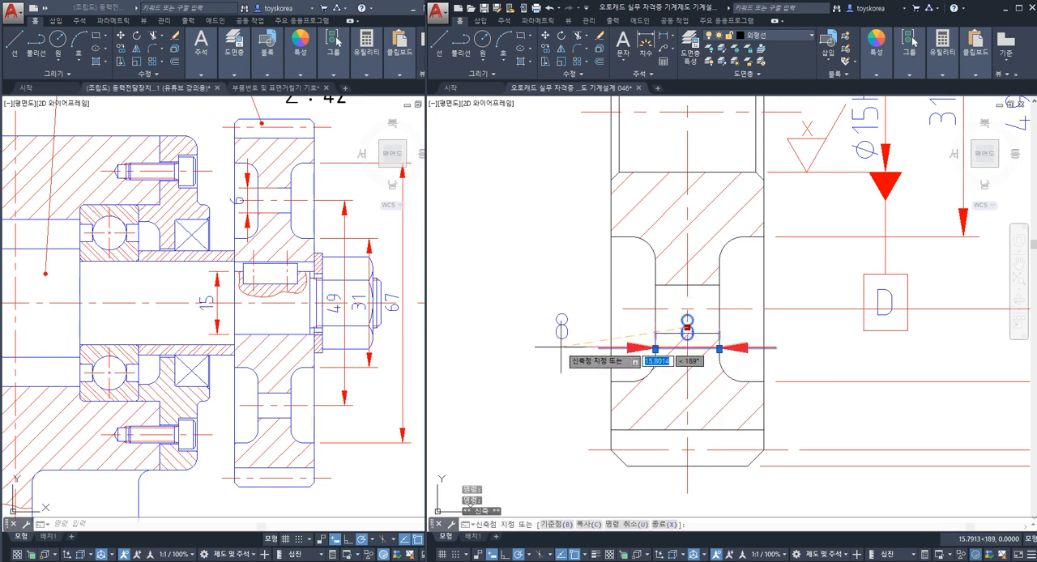
left_click(561, 349)
key("Escape")
scroll(589, 334, "down", 2)
key("ctrl+s")
Step: Try to dimension the horizontal distance from gear 4's side face to its vertical centreline, below the gear
middle_click_drag(629, 391, 630, 331)
type("DIMLI")
key("Return")
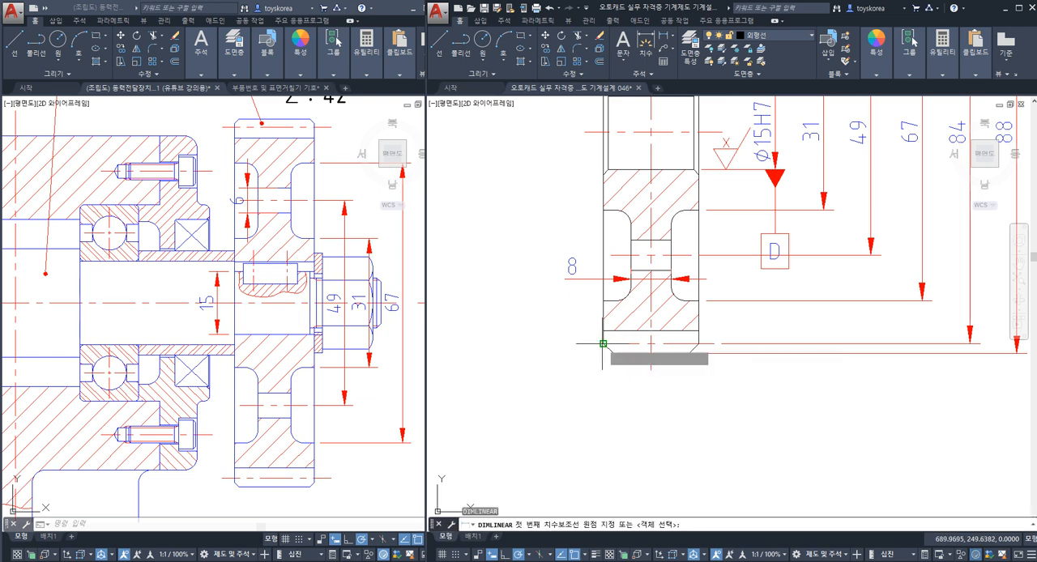
left_click(608, 348)
left_click(651, 371)
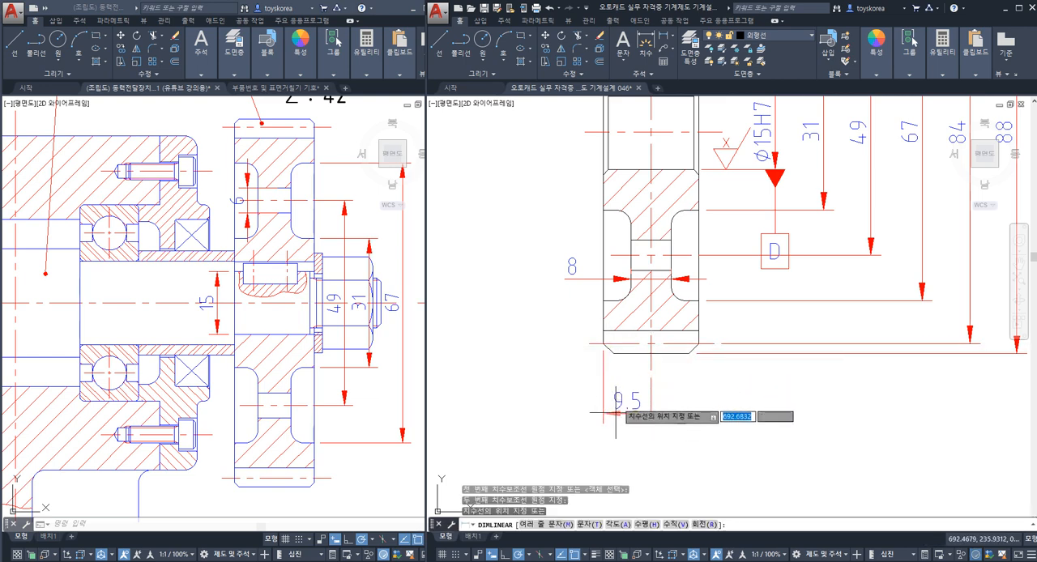
middle_click_drag(620, 402, 614, 361)
left_click(607, 376)
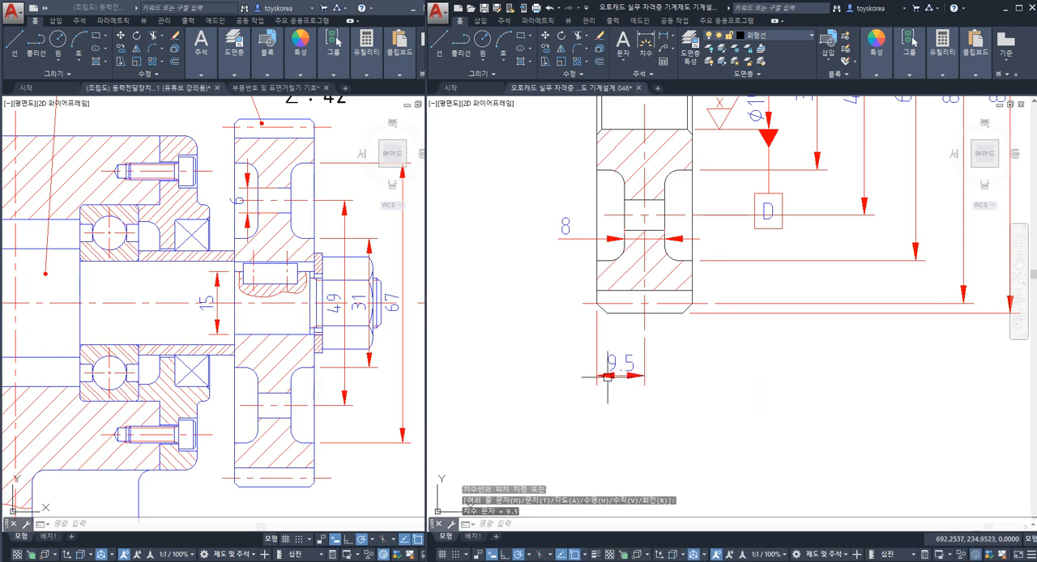
left_click(621, 405)
key("Escape")
key("Escape")
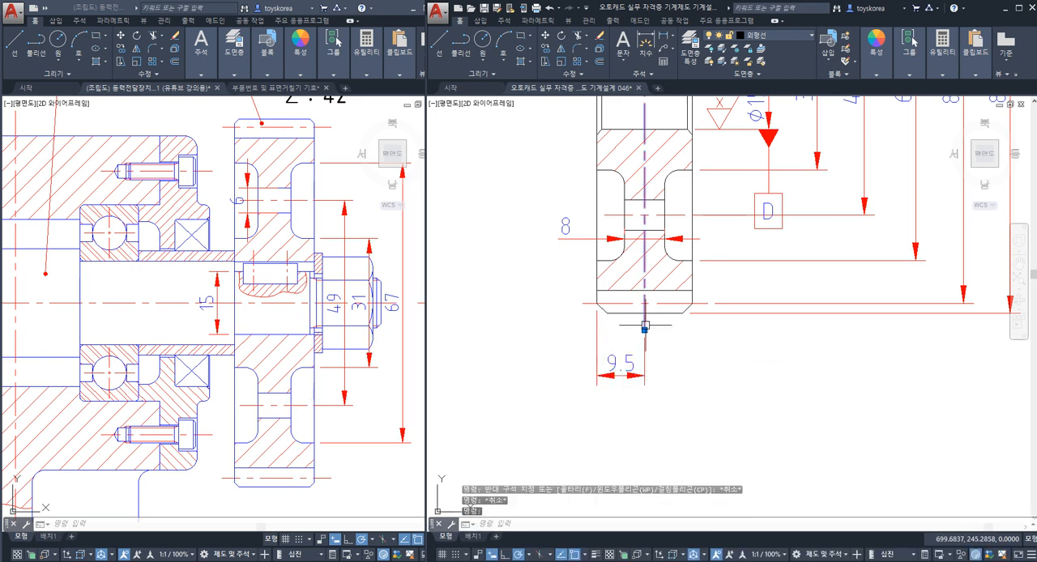
Step: Erase the horizontal half-width dimension below gear 4
left_click(643, 324)
scroll(643, 323, "down", 2)
middle_click_drag(643, 315, 626, 423)
middle_click_drag(575, 367, 588, 294)
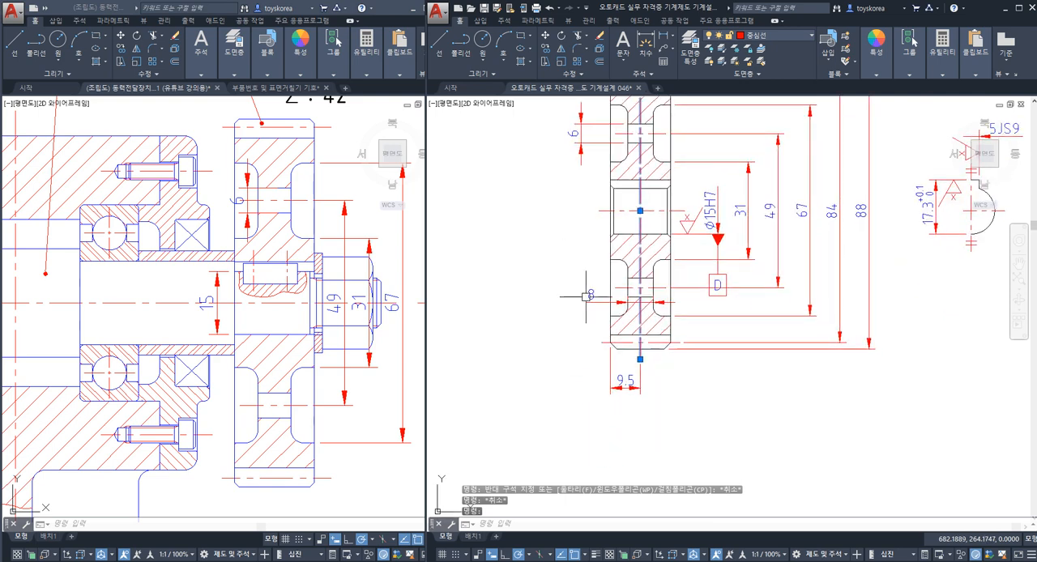
key("Escape")
key("Escape")
key("Return")
Step: Add a horizontal linear dimension across gear 4's full face width, below the gear
scroll(629, 385, "up", 4)
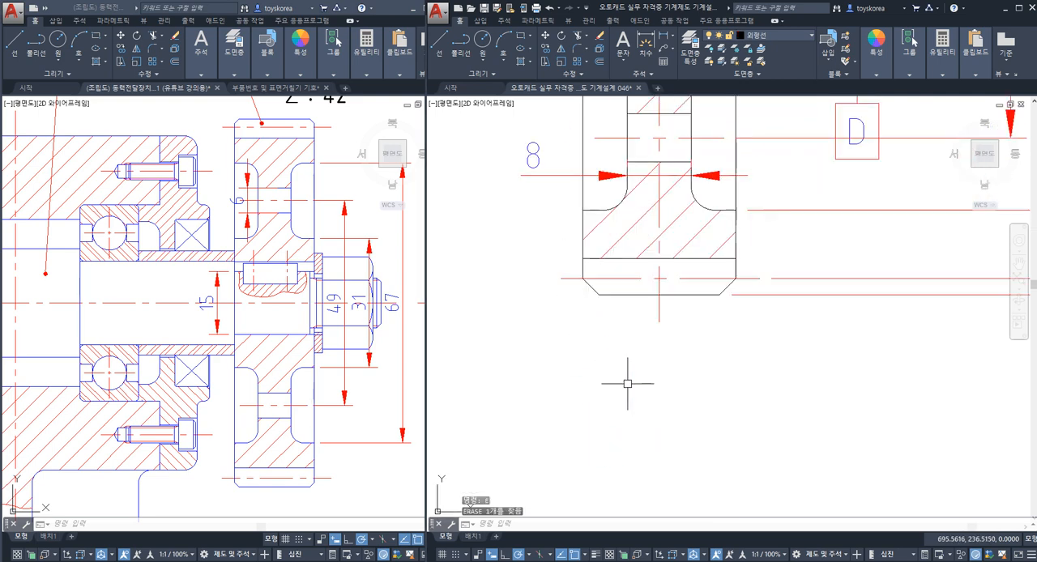
type("DIMLI")
key("Return")
left_click(583, 278)
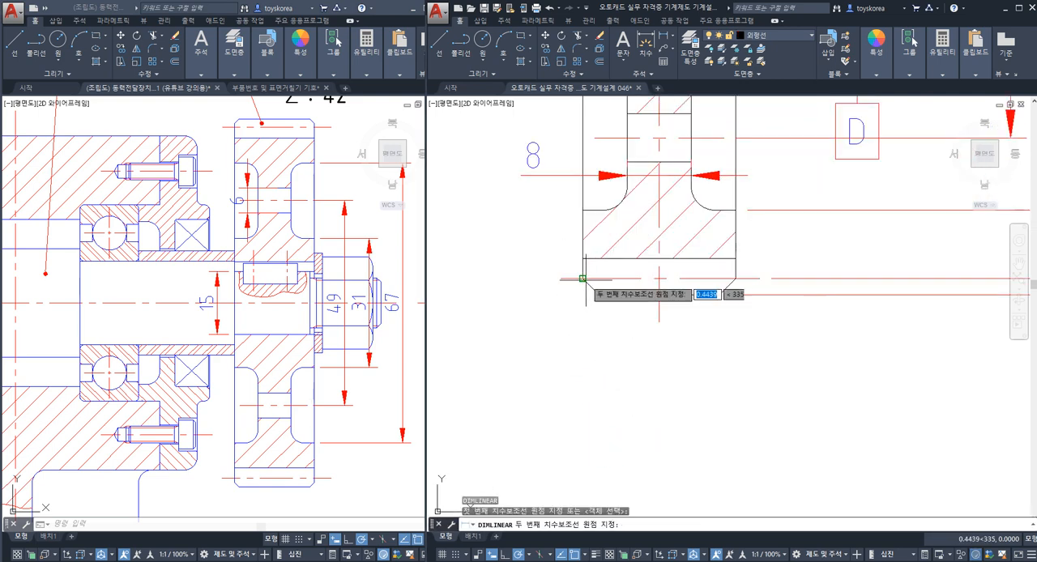
left_click(734, 278)
scroll(673, 361, "down", 2)
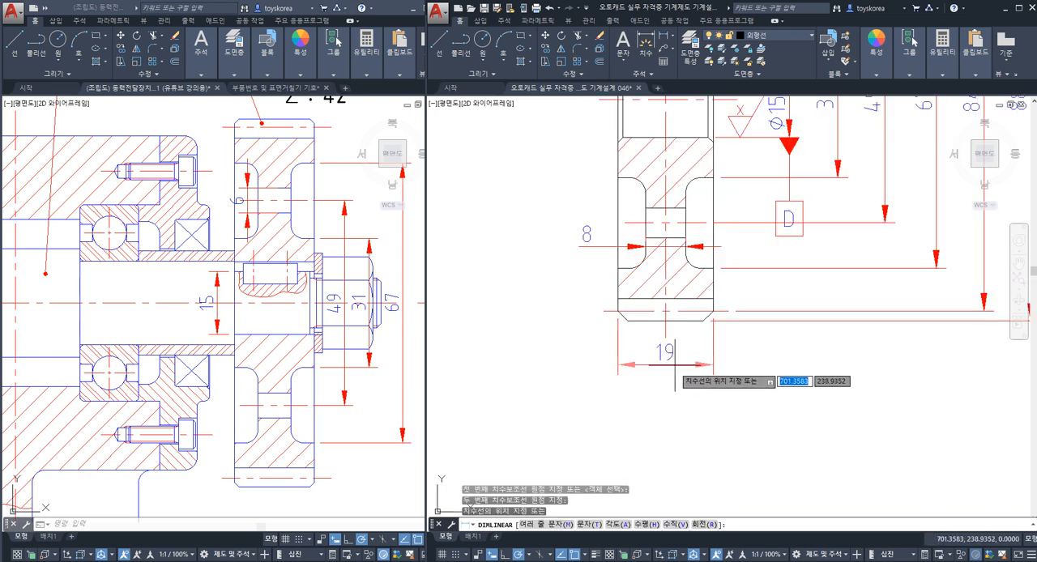
middle_click_drag(673, 377, 627, 348)
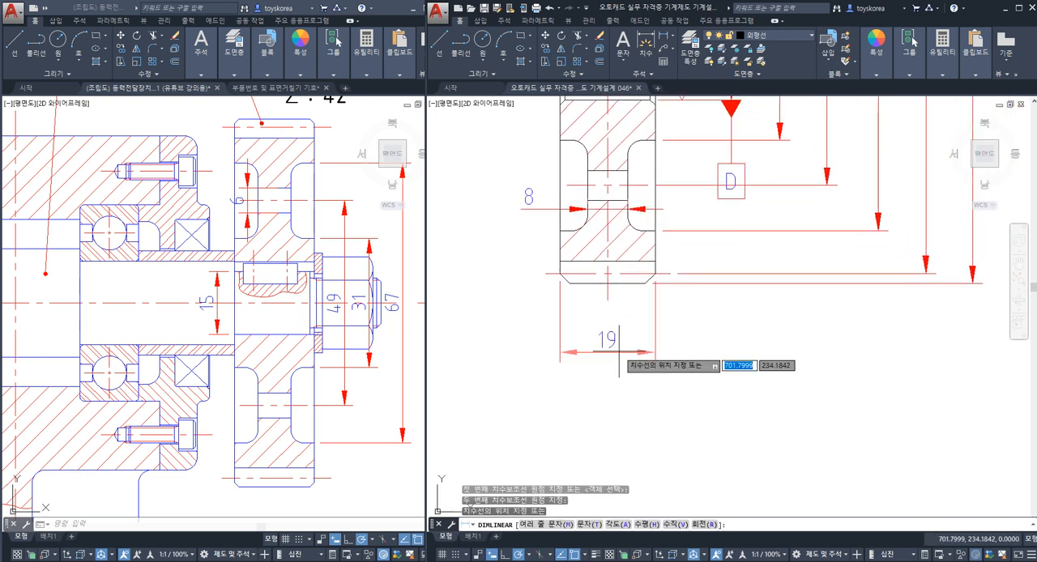
left_click(627, 377)
key("Escape")
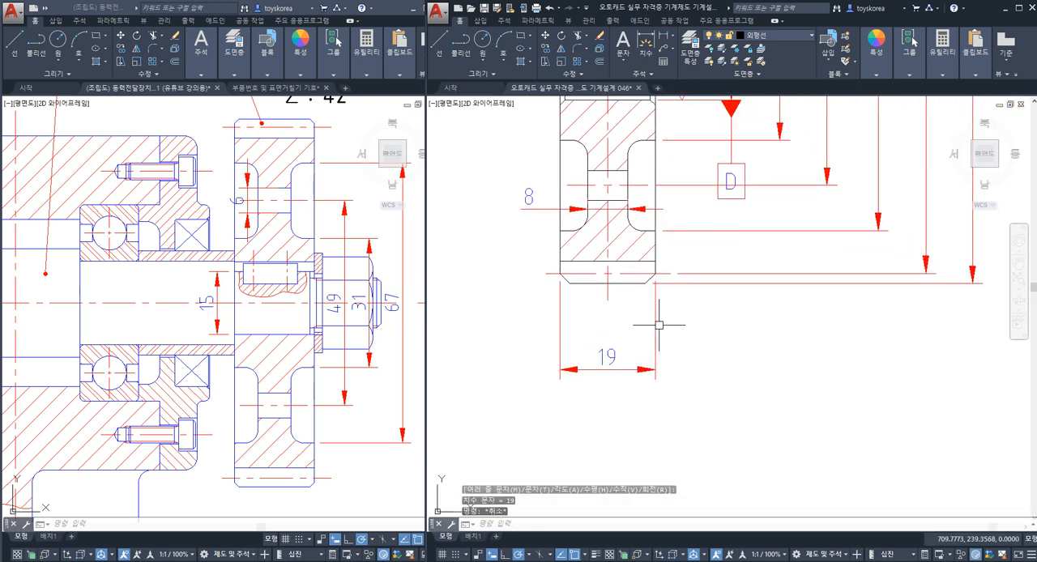
left_click(652, 323)
key("Escape")
left_click(660, 322)
left_click(628, 325)
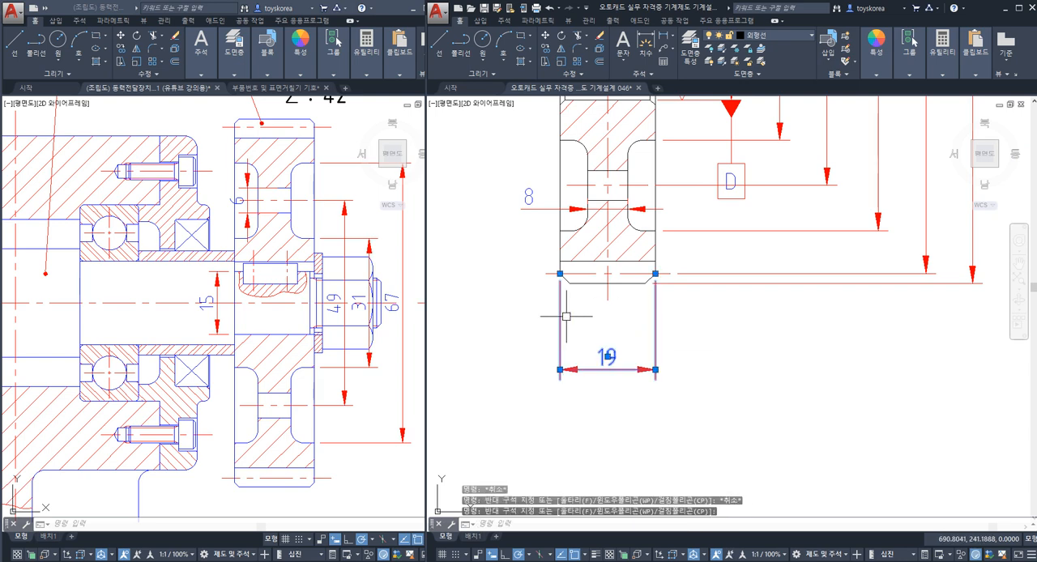
key("Escape")
Step: Save the drawing with gear 4's completed size dimensions
scroll(562, 317, "down", 4)
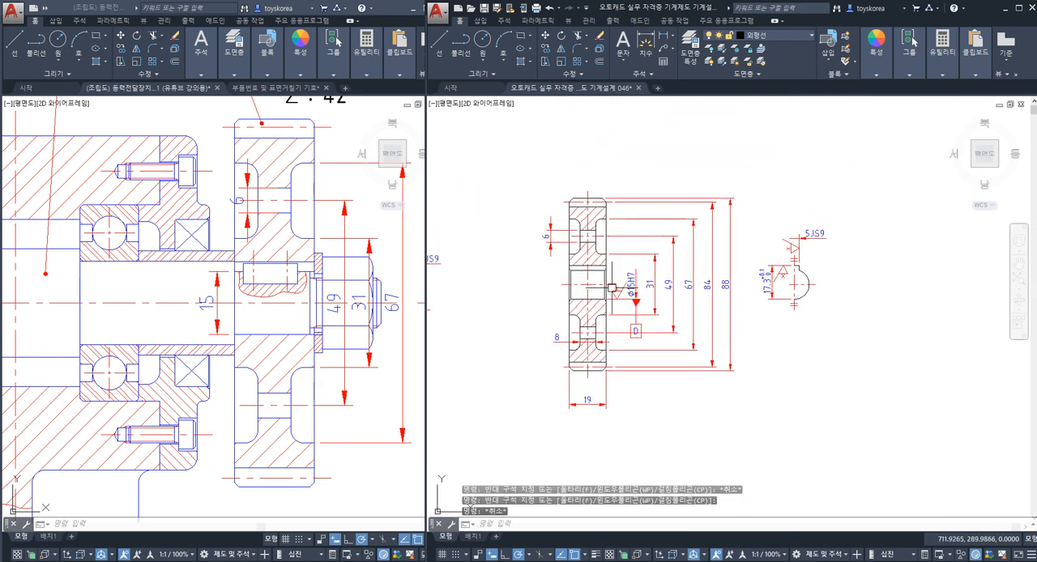
key("ctrl+s")
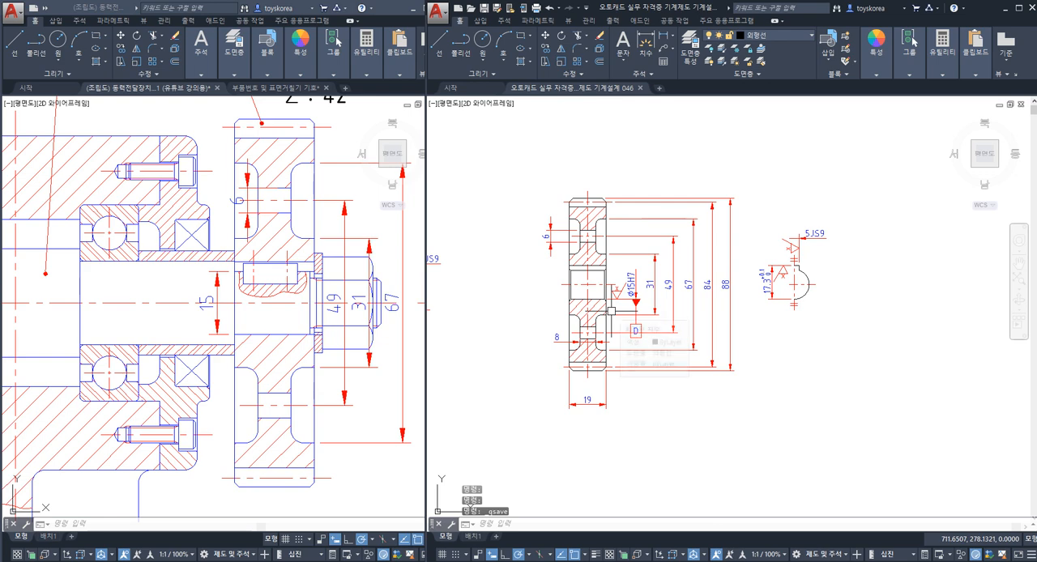
middle_click_drag(596, 309, 572, 306)
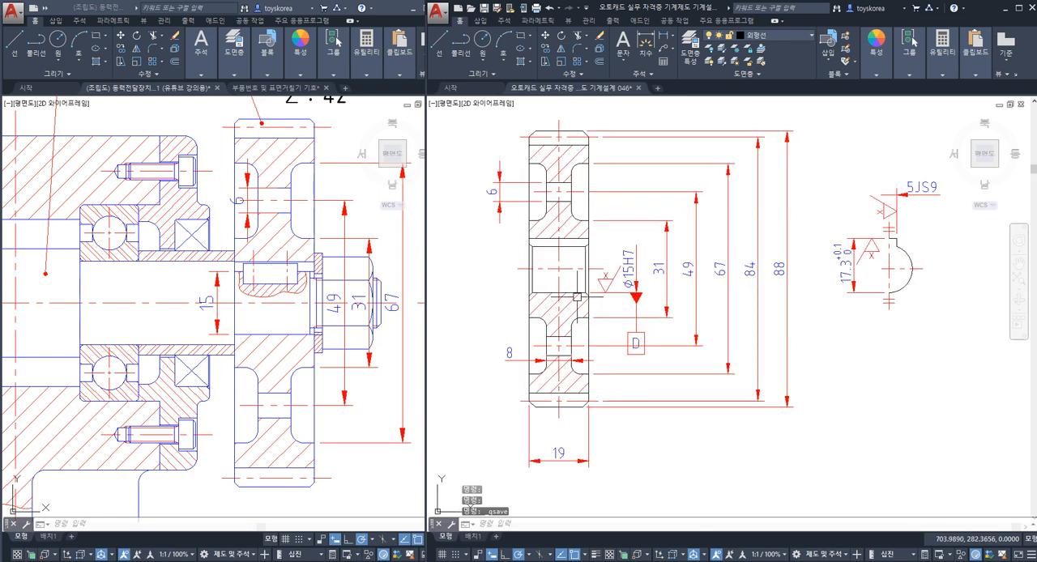
scroll(601, 274, "up", 2)
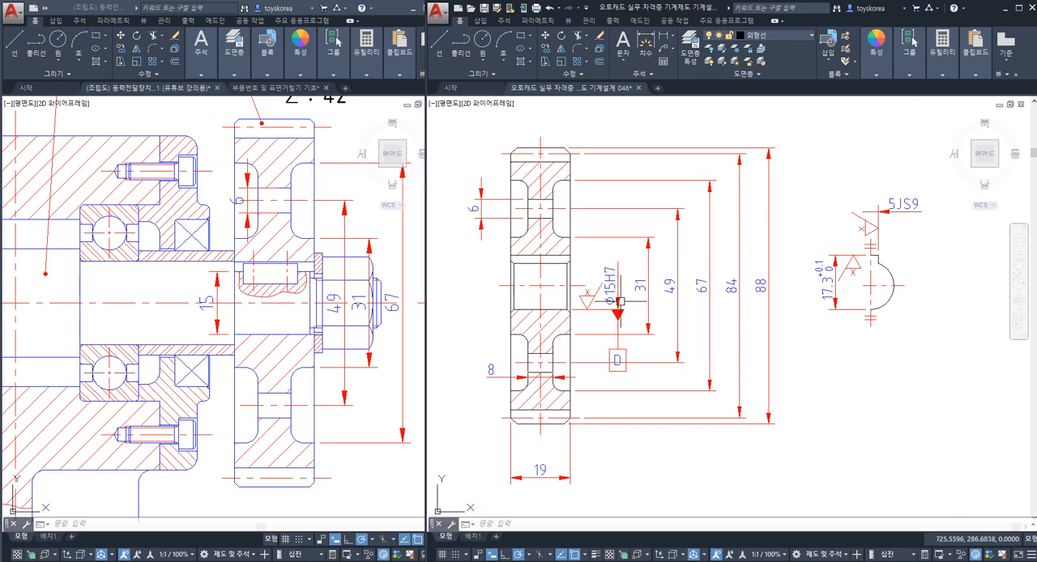
Step: Try to match the Ø15H7 bore dimension's properties onto gear 4's 31 dimension
scroll(620, 303, "up", 4)
key("Escape")
key("Escape")
scroll(597, 288, "down", 4)
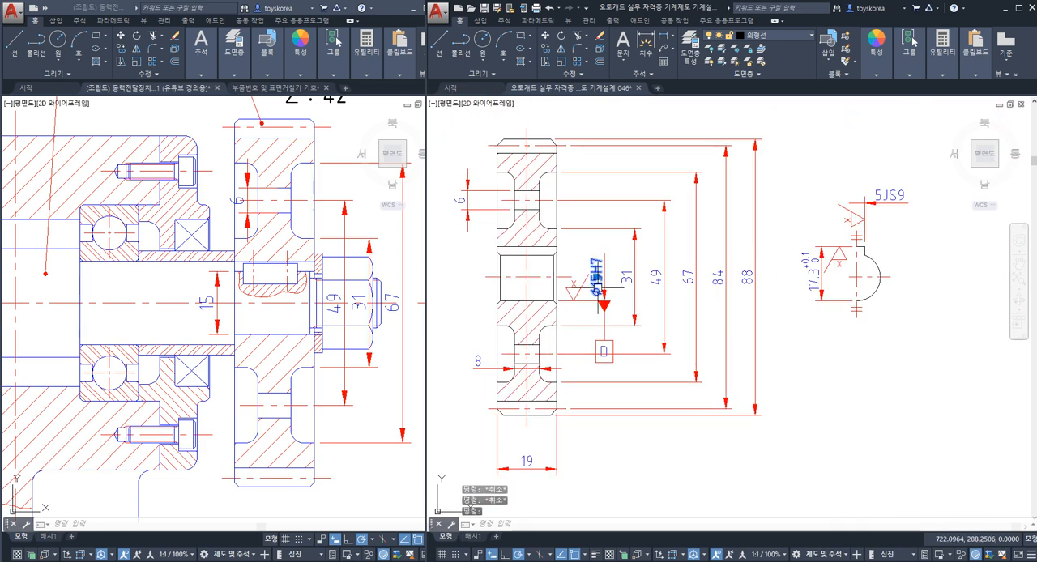
scroll(600, 290, "up", 4)
key("Escape")
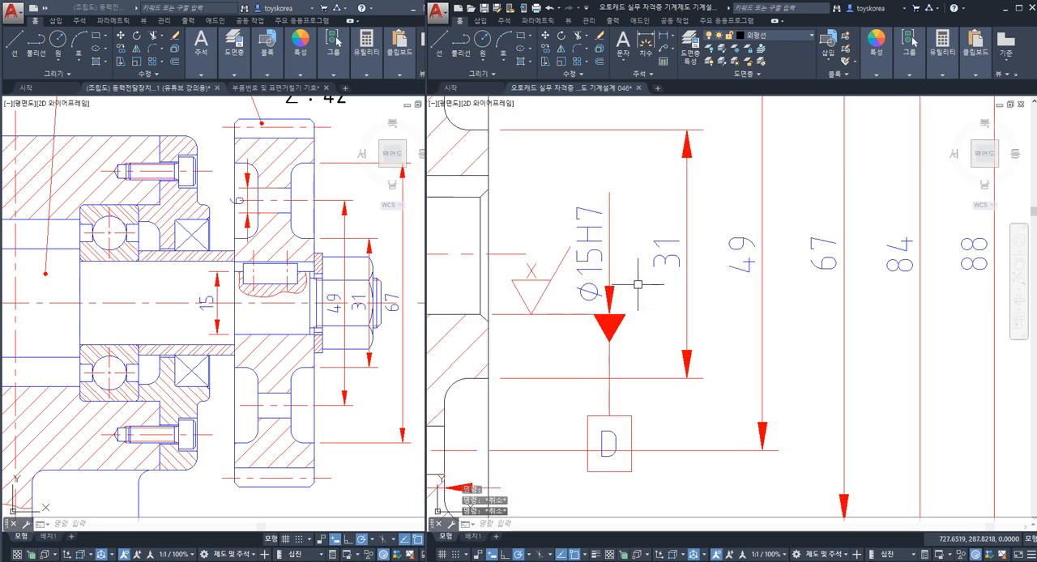
type("MA")
key("space")
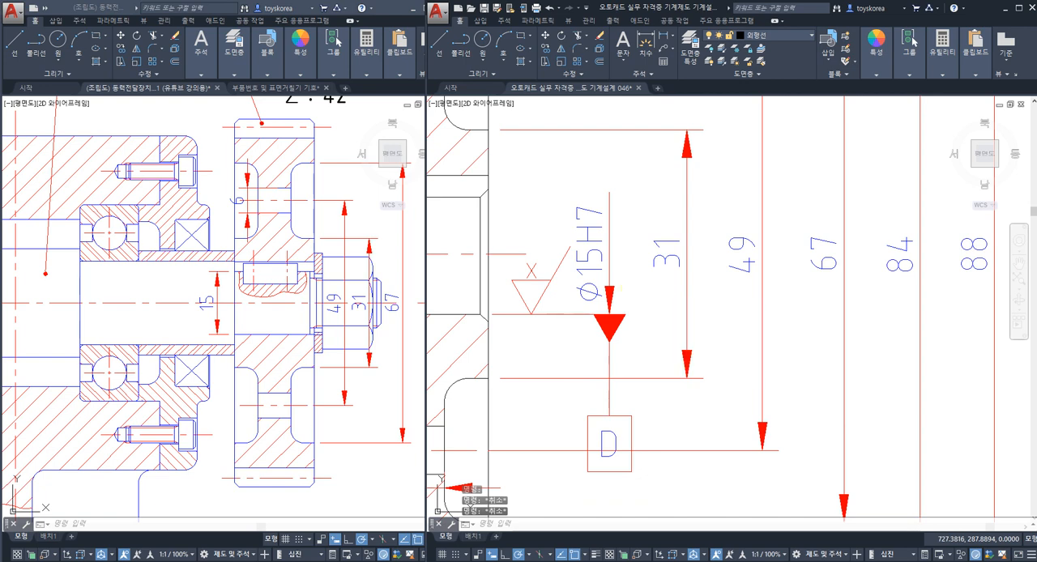
left_click(602, 266)
left_click(663, 261)
left_click(664, 261)
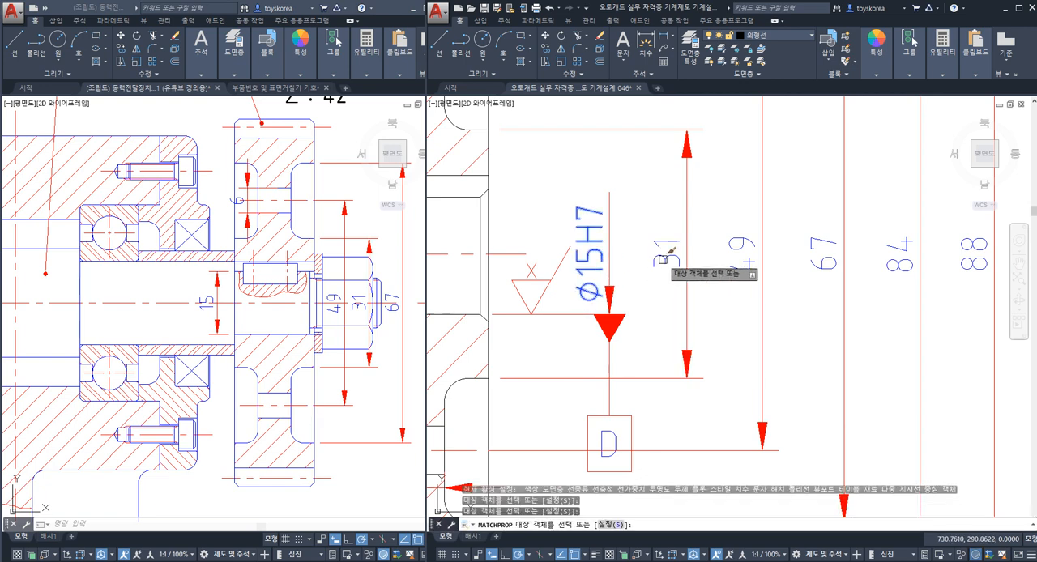
left_click(663, 257)
key("Escape")
key("Escape")
scroll(616, 268, "down", 8)
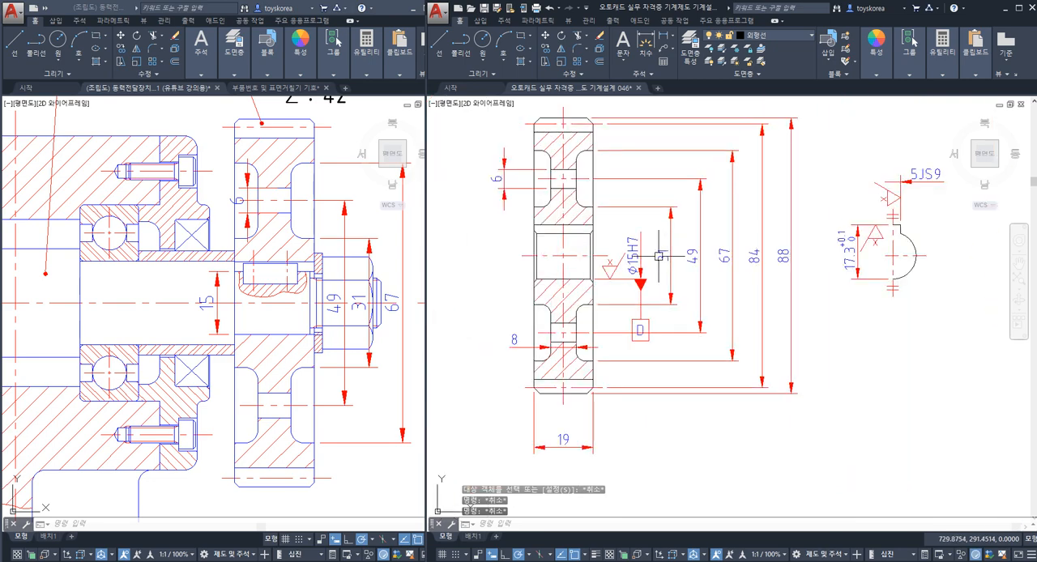
Step: Match the properties of pulley 3's Ø92 dimension onto gear 4's vertical 31, 49, 67, 84 and 88 dimensions
middle_click_drag(567, 267, 593, 275)
scroll(578, 267, "up", 3)
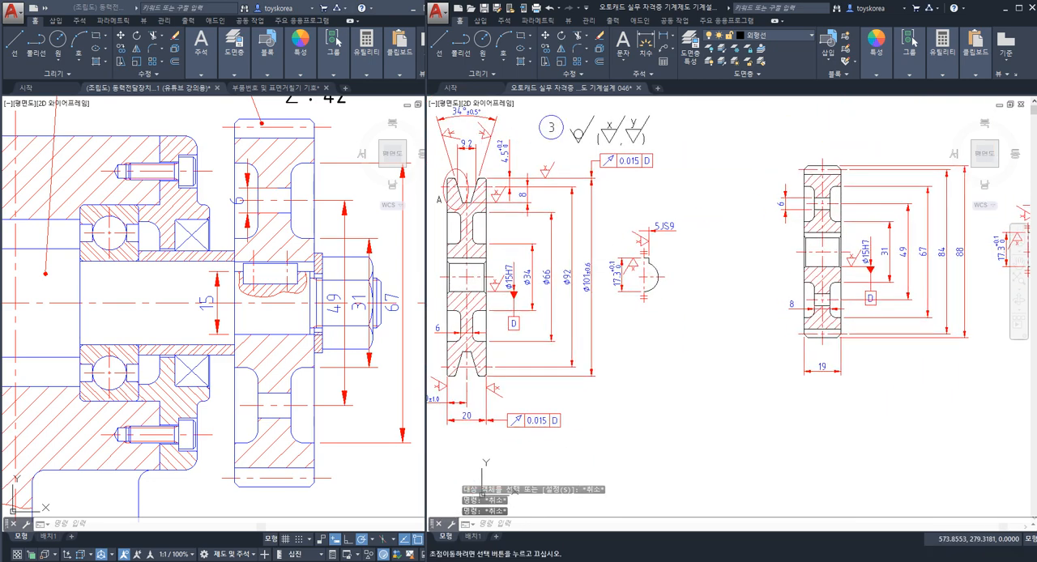
type("MA")
key("Return")
scroll(578, 280, "up", 4)
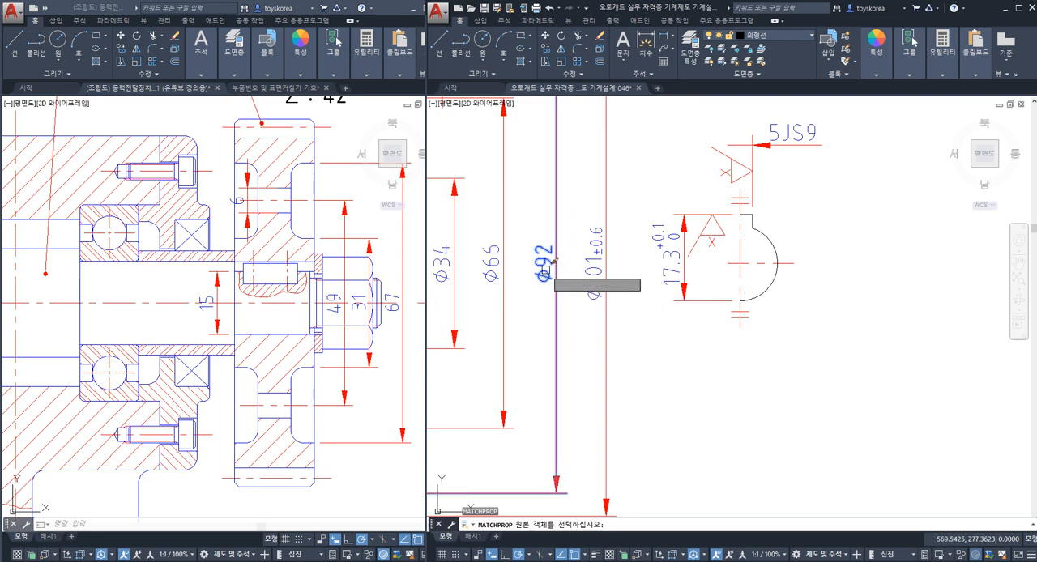
left_click(556, 279)
scroll(559, 283, "down", 5)
scroll(722, 272, "up", 4)
left_click(758, 273)
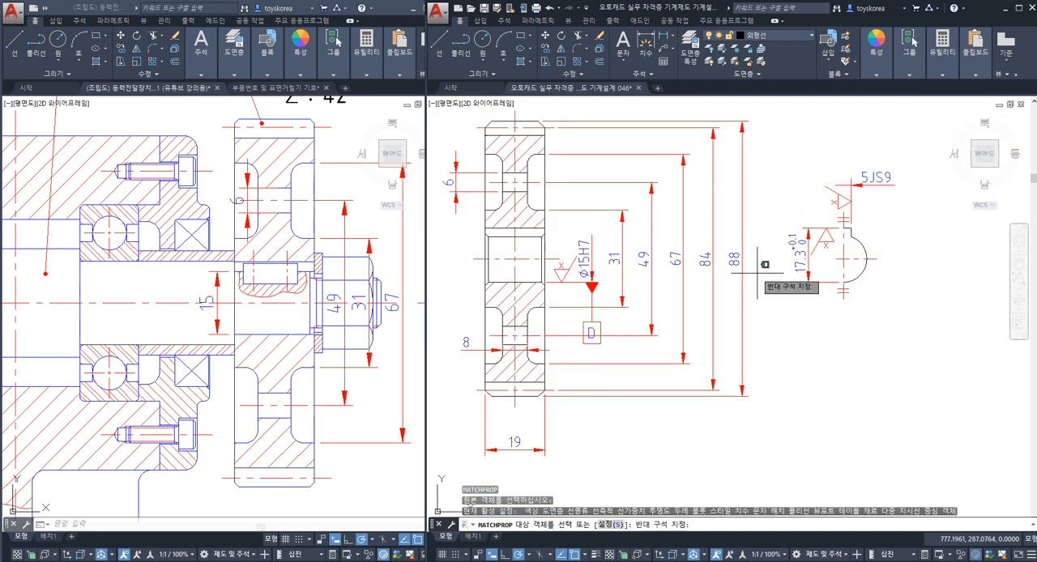
left_click(614, 253)
key("Escape")
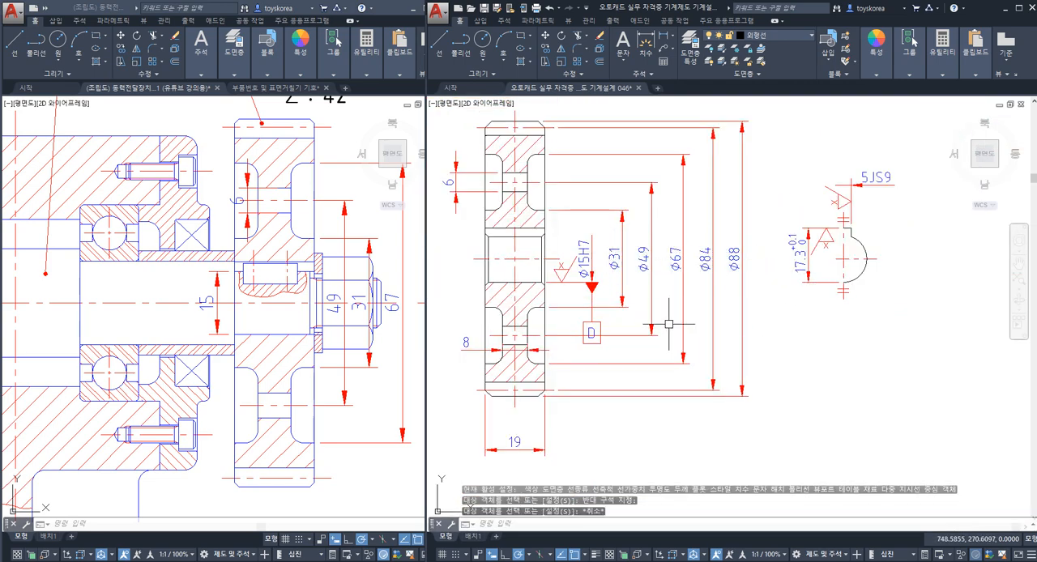
Step: Save the drawing with the diameter symbols applied to gear 4's vertical dimensions
scroll(669, 324, "down", 2)
middle_click_drag(625, 309, 710, 298)
middle_click_drag(624, 286, 722, 288)
middle_click_drag(653, 294, 525, 296)
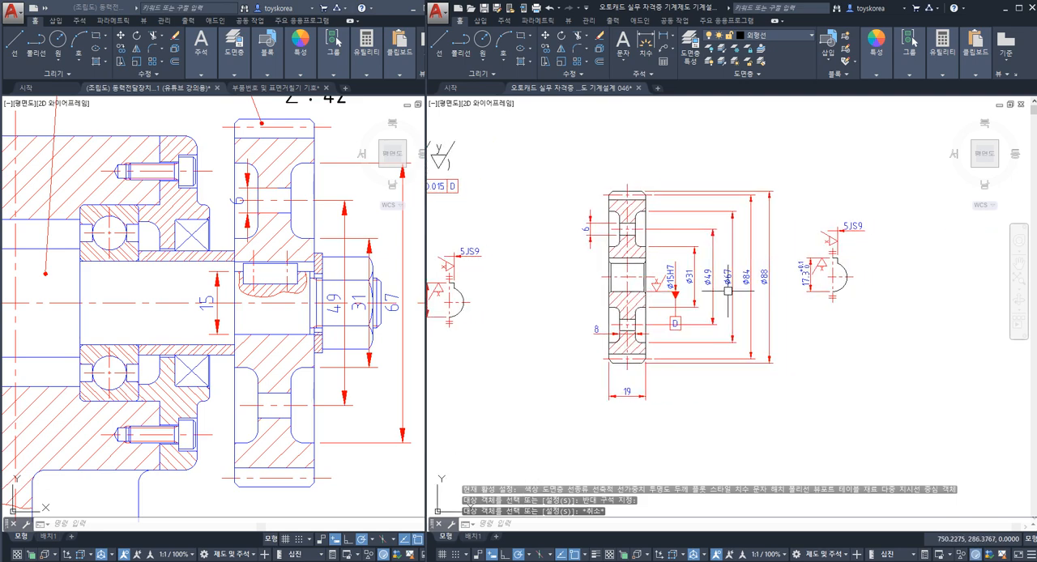
scroll(728, 289, "up", 2)
middle_click_drag(717, 293, 695, 299)
key("ctrl+s")
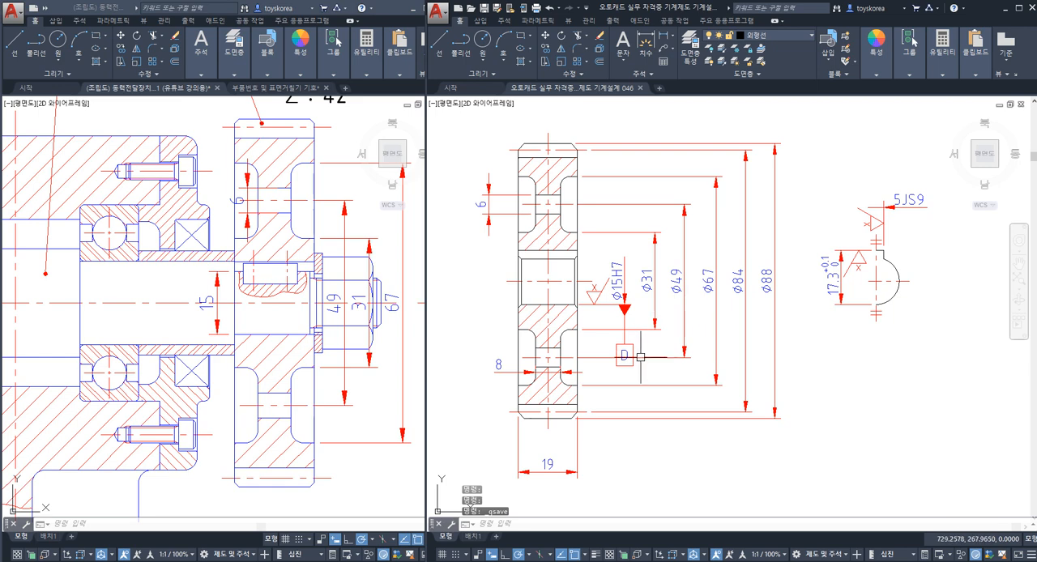
Step: Stretch the datum D box beneath gear 4's Ø15H7 dimension straight up by about 3.5 mm, shortening its leader
scroll(640, 357, "up", 3)
left_click(637, 381)
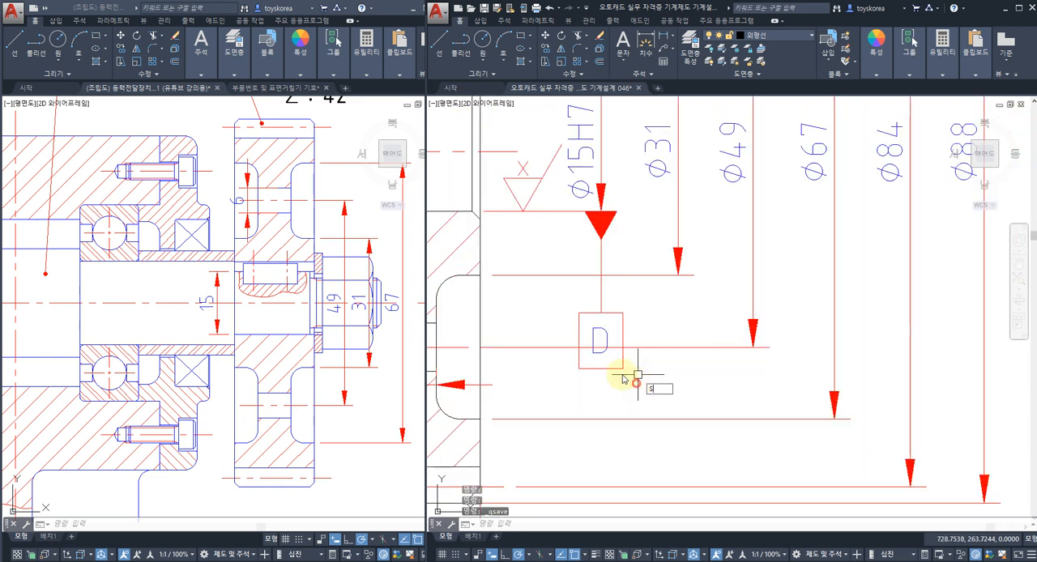
left_click(563, 313)
key("Escape")
key("Escape")
type("s")
key("Return")
left_click(640, 378)
left_click(563, 314)
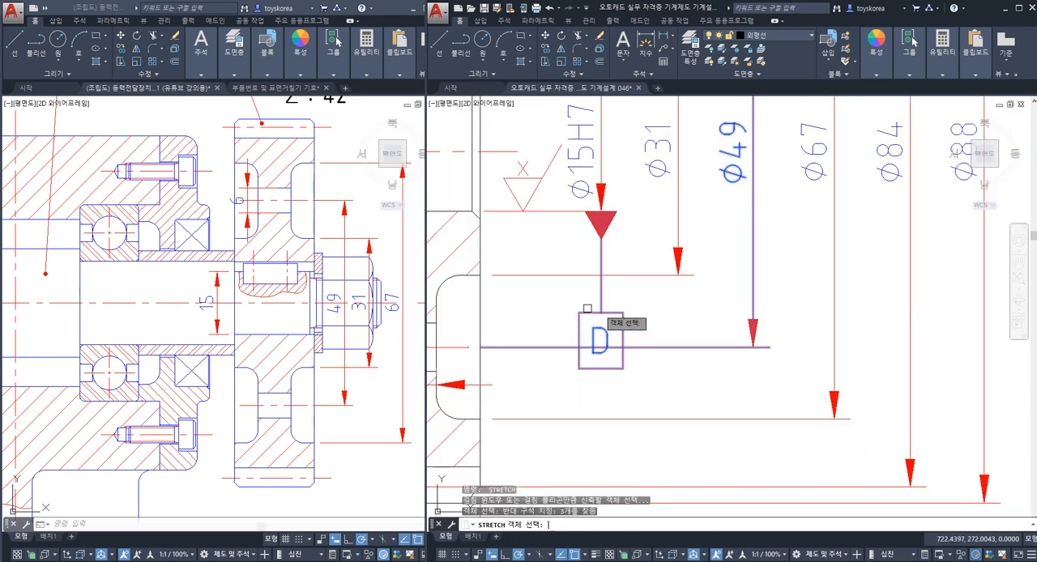
key("Return")
left_click(660, 325)
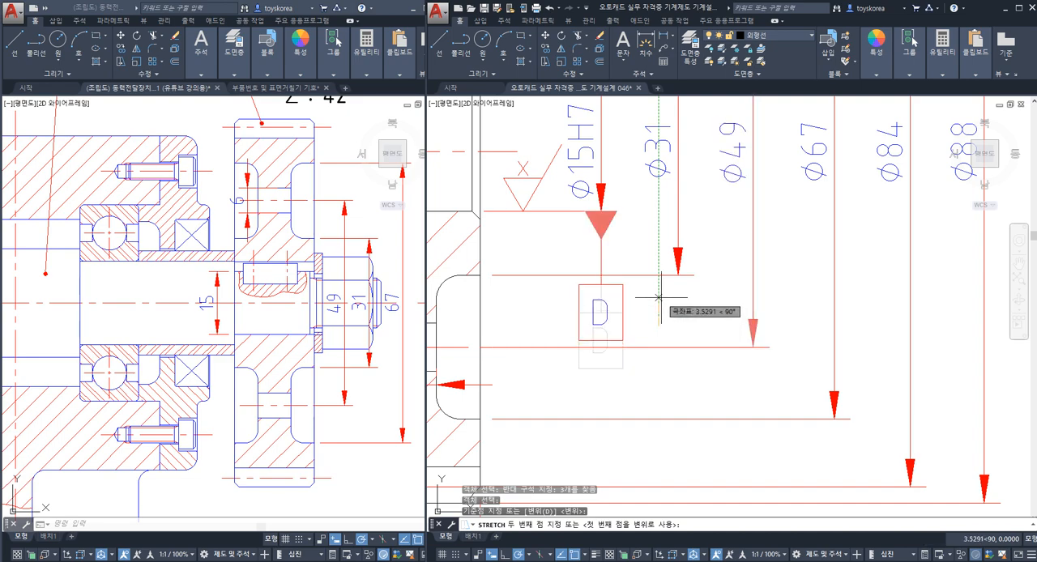
left_click(660, 298)
key("Escape")
Step: Examine gear 4's mounting, bore and keyway on the shaft in the assembly drawing and compare them with its part view
scroll(663, 295, "down", 1)
left_click(343, 335)
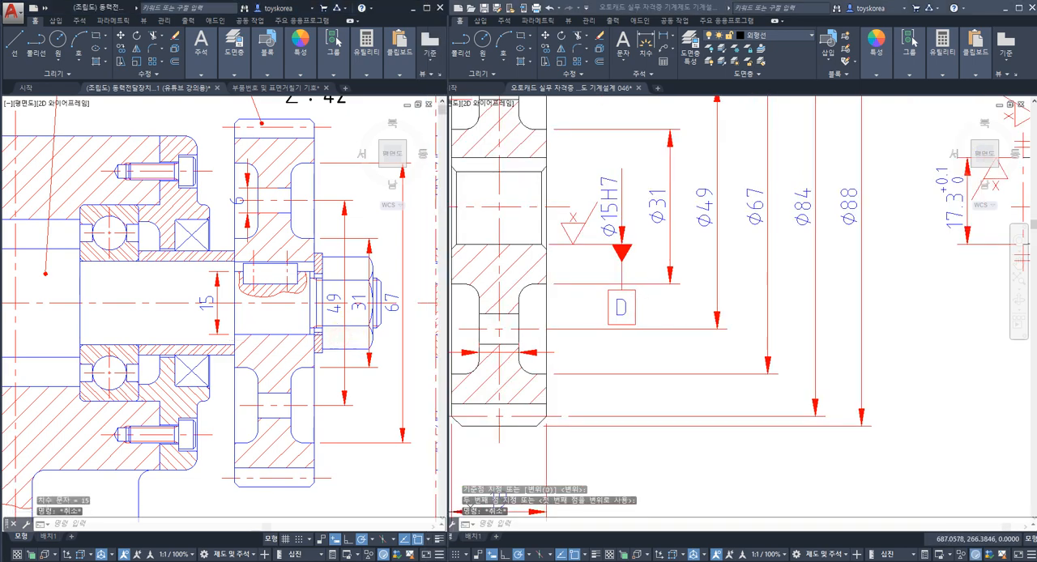
scroll(341, 338, "down", 4)
middle_click_drag(330, 333, 251, 315)
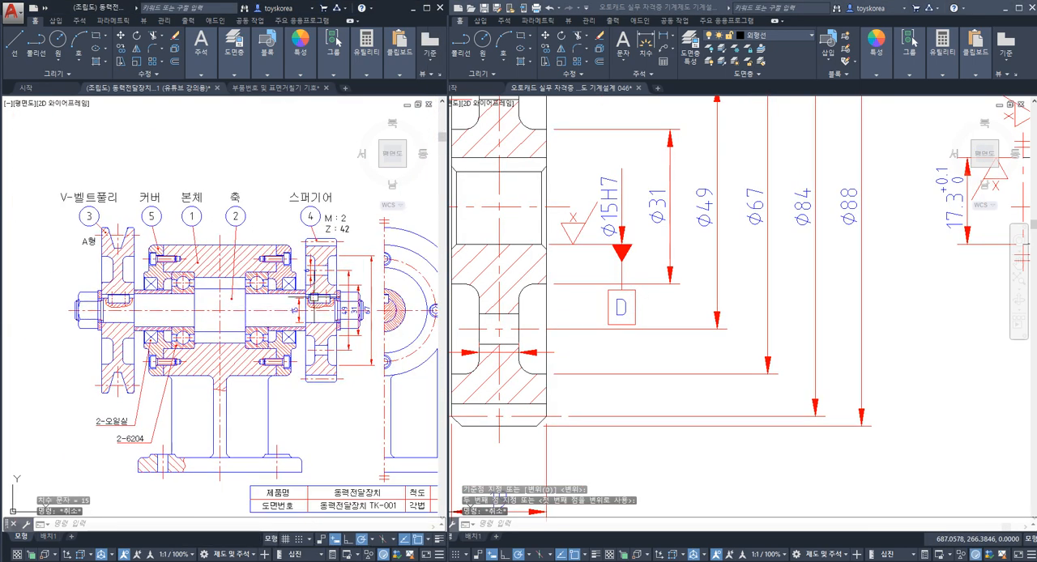
left_click(613, 219)
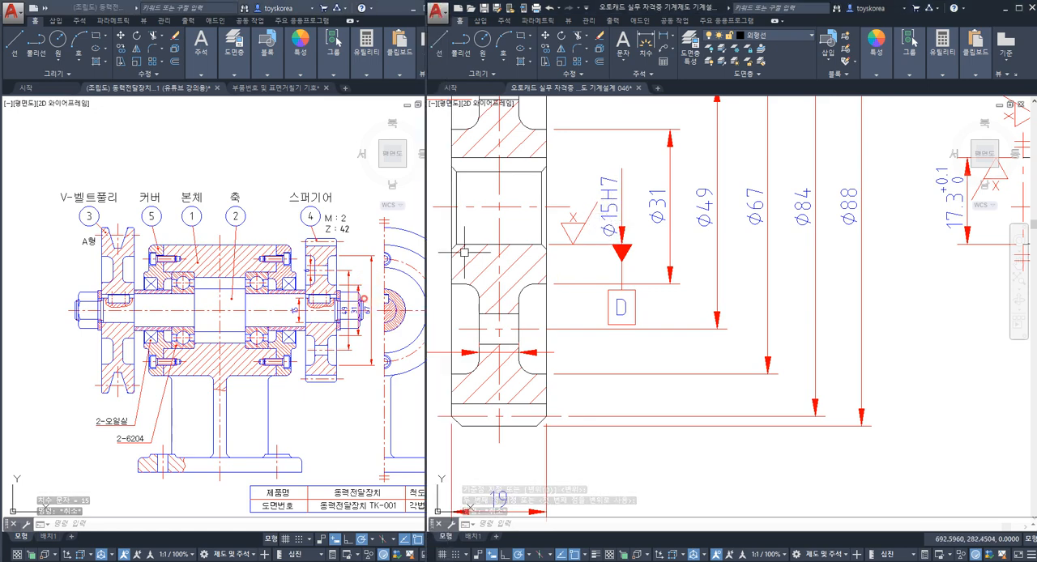
left_click(316, 306)
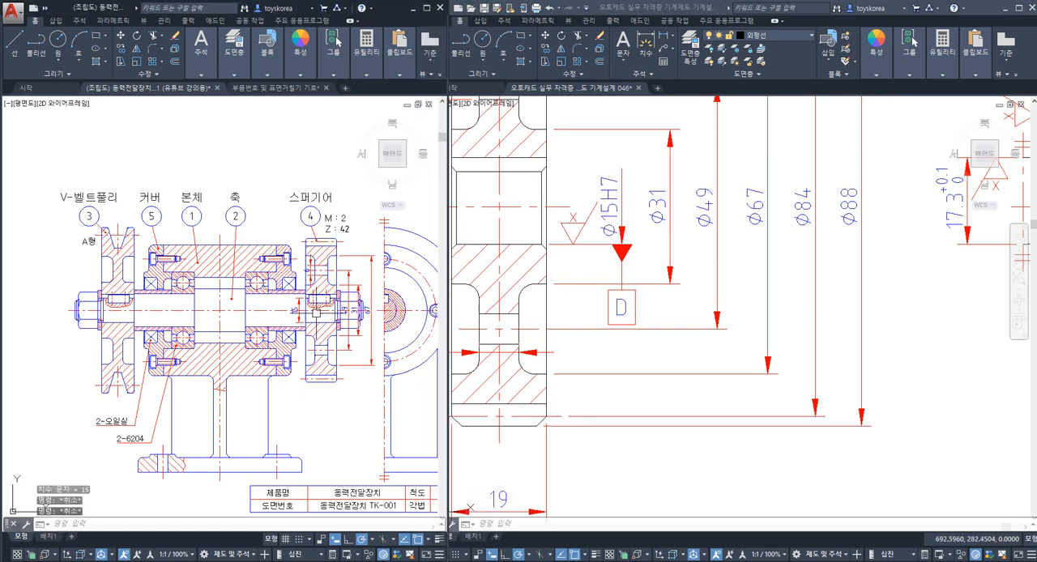
scroll(312, 312, "up", 2)
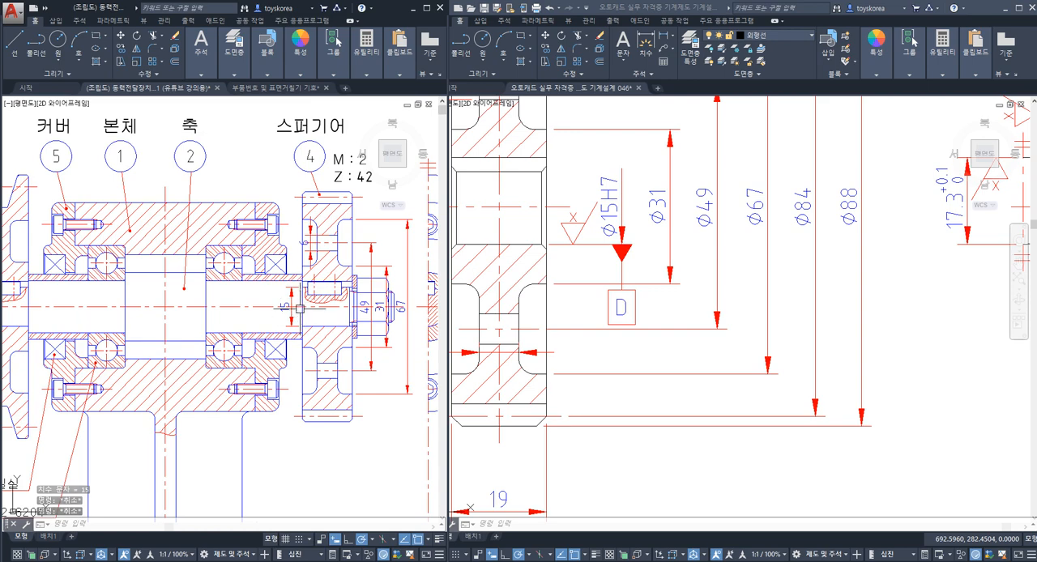
scroll(300, 309, "up", 2)
middle_click_drag(300, 308, 284, 305)
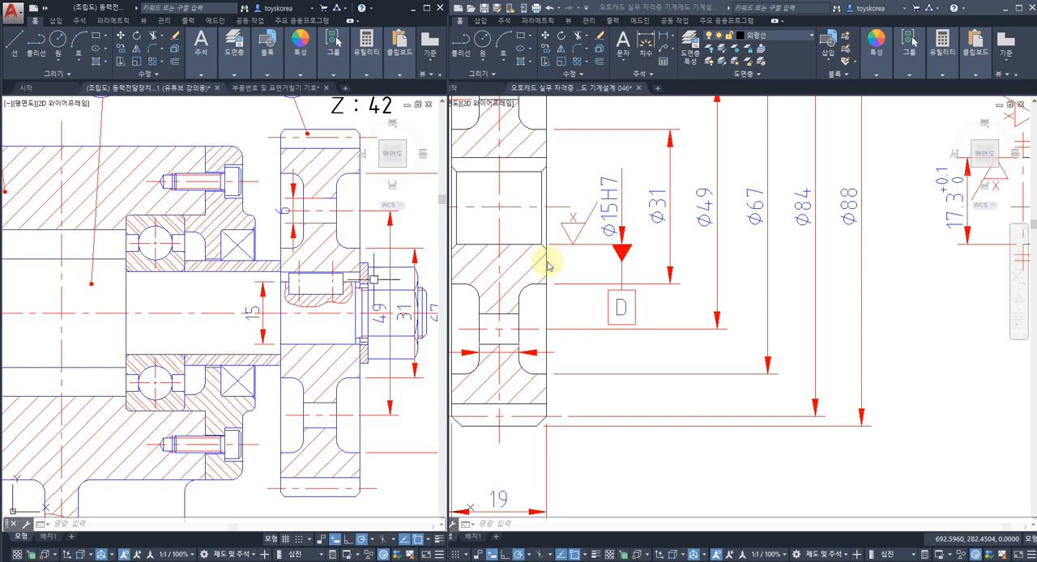
scroll(597, 273, "up", 1)
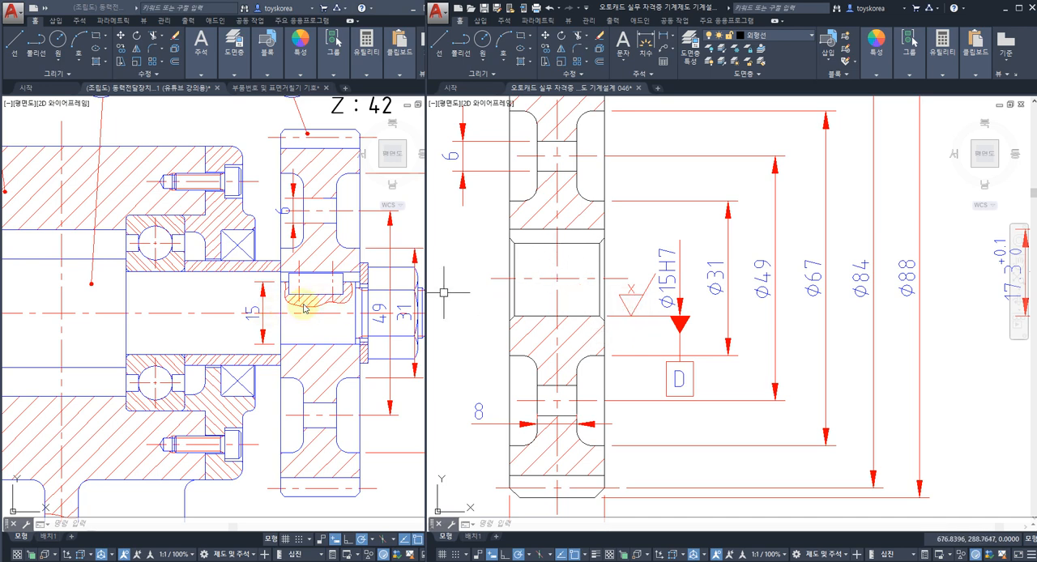
Step: Return to gear 4's part drawing, clear any selection and save the file
left_click(565, 294)
key("Escape")
key("Escape")
middle_click_drag(592, 354, 609, 304)
scroll(608, 304, "down", 2)
key("ctrl+s")
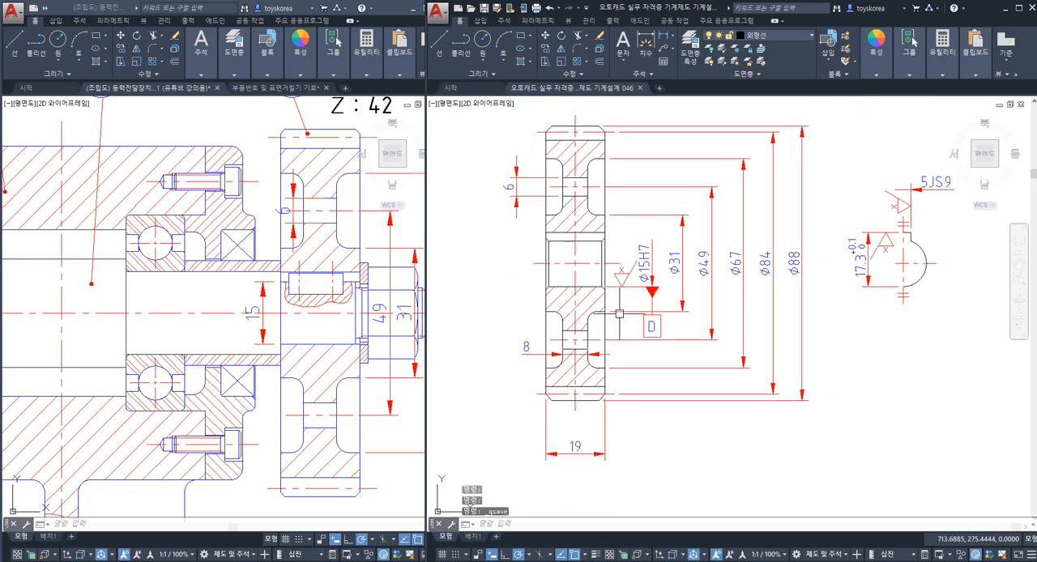
Step: Prefix gear 4's Ø84 pitch-circle dimension with P.C.D and save the drawing
mouse_move(622, 270)
middle_mouse_down()
mouse_move(631, 287)
mouse_move(620, 325)
middle_mouse_up()
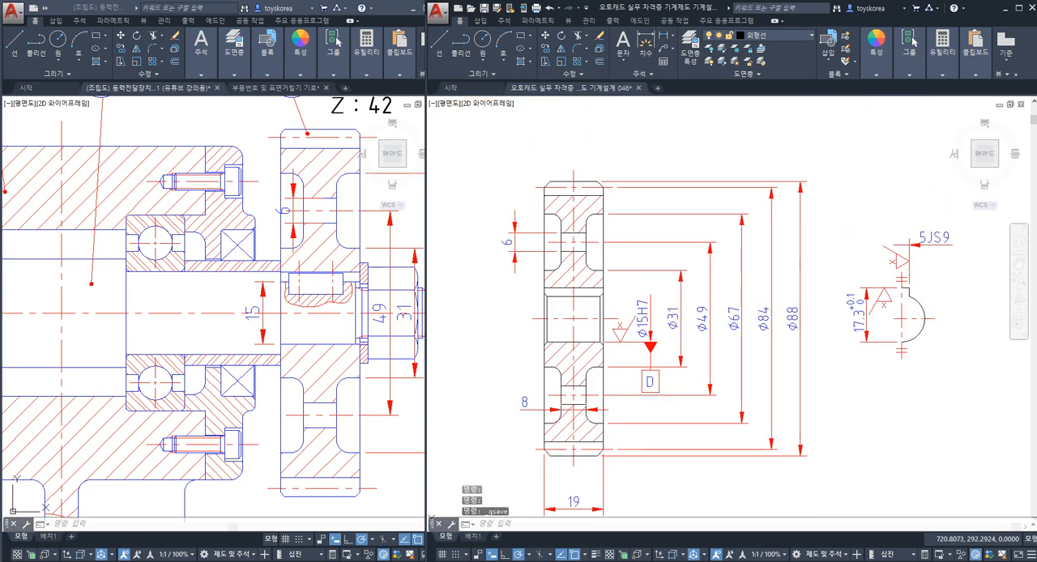
scroll(700, 355, "up", 2)
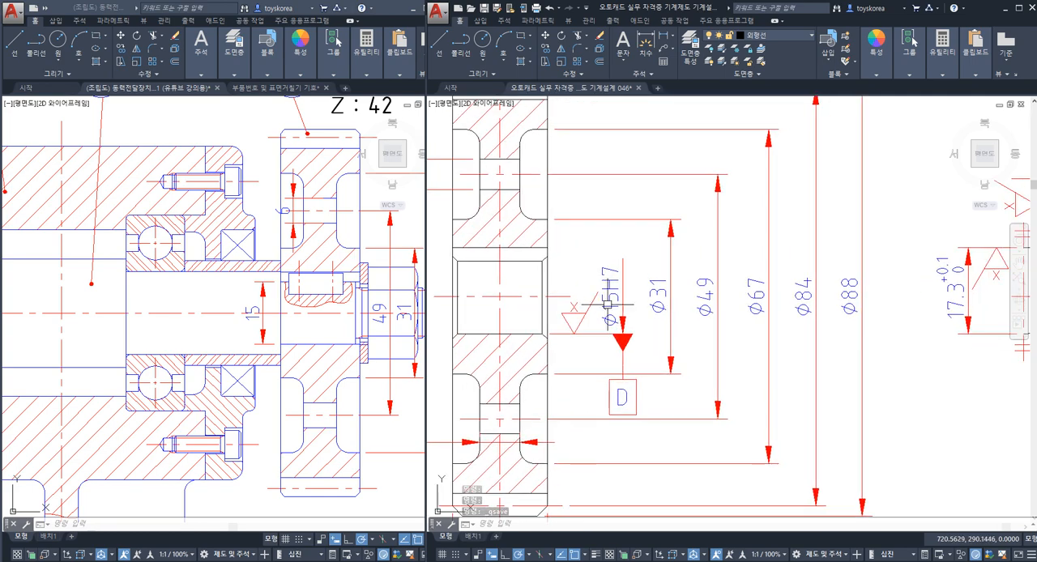
middle_click_drag(715, 304, 709, 310)
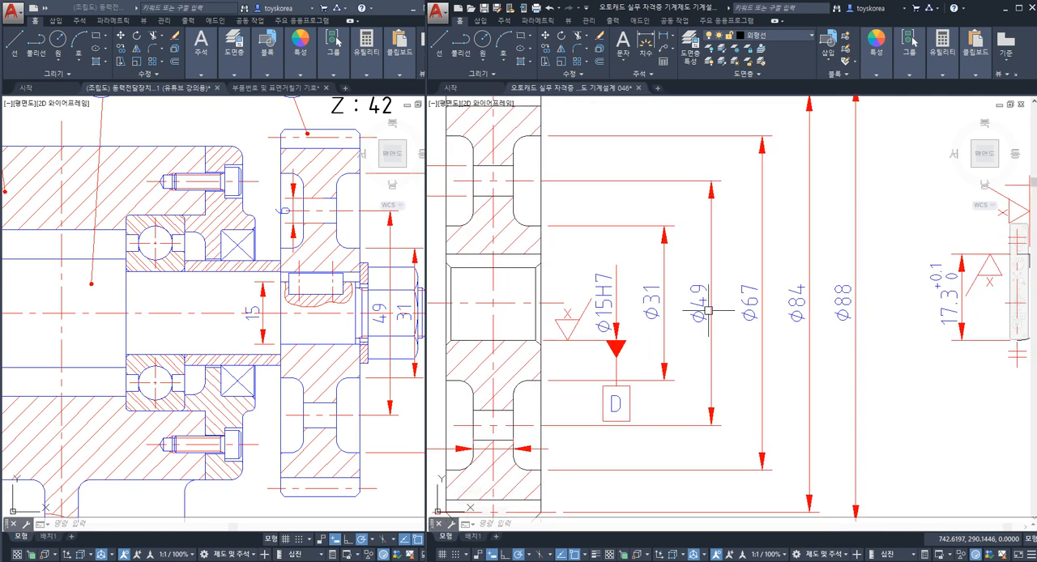
left_click(654, 303)
key("Escape")
key("Escape")
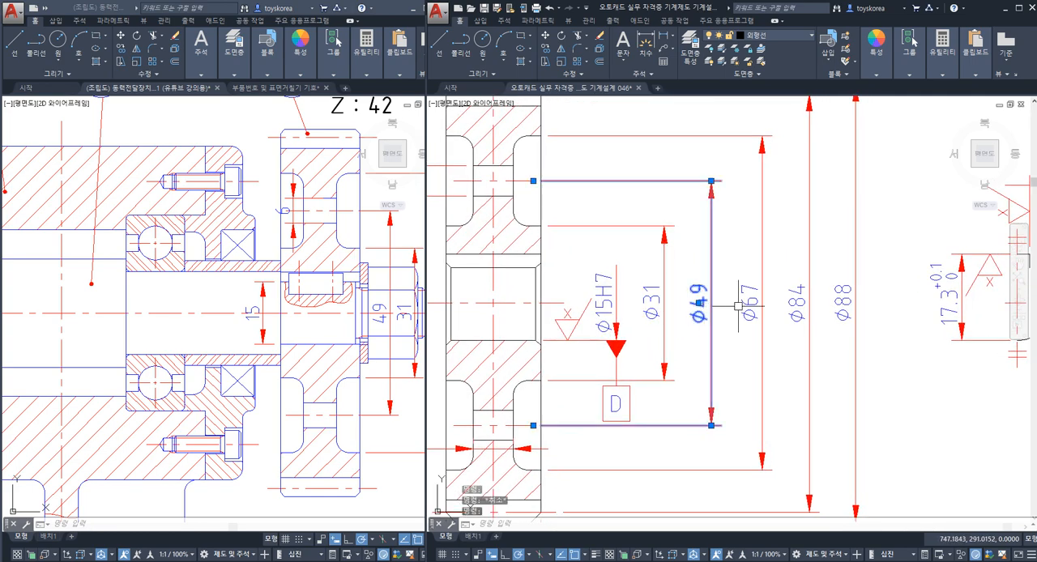
left_click(797, 303)
key("Escape")
left_click(797, 303)
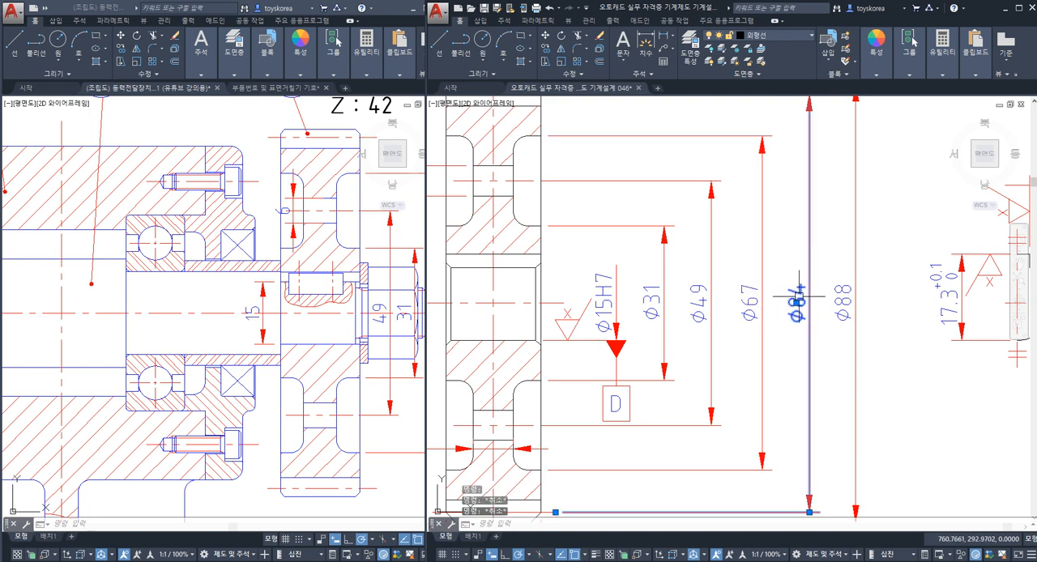
double_click(797, 303)
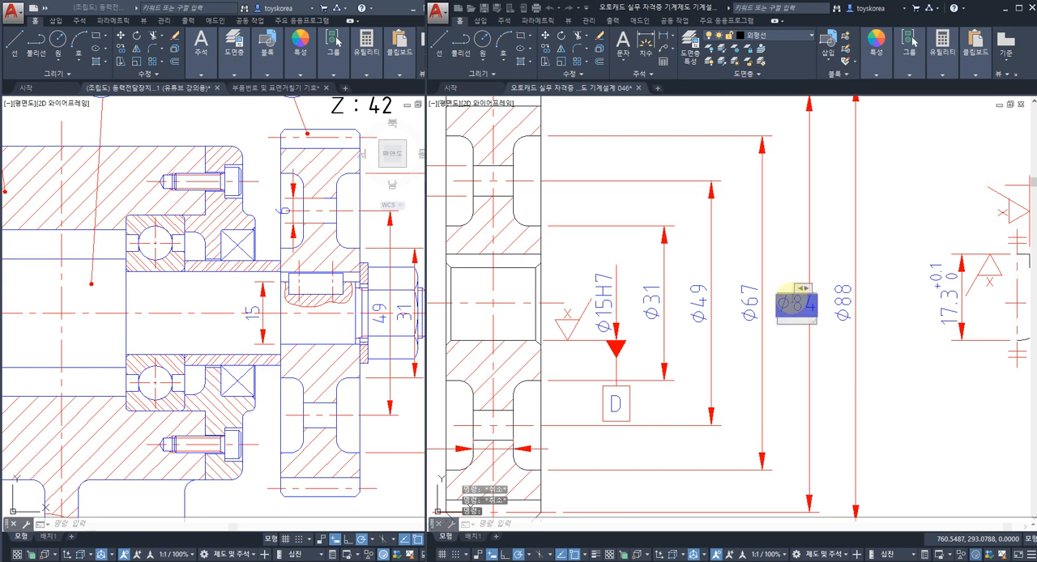
type("P")
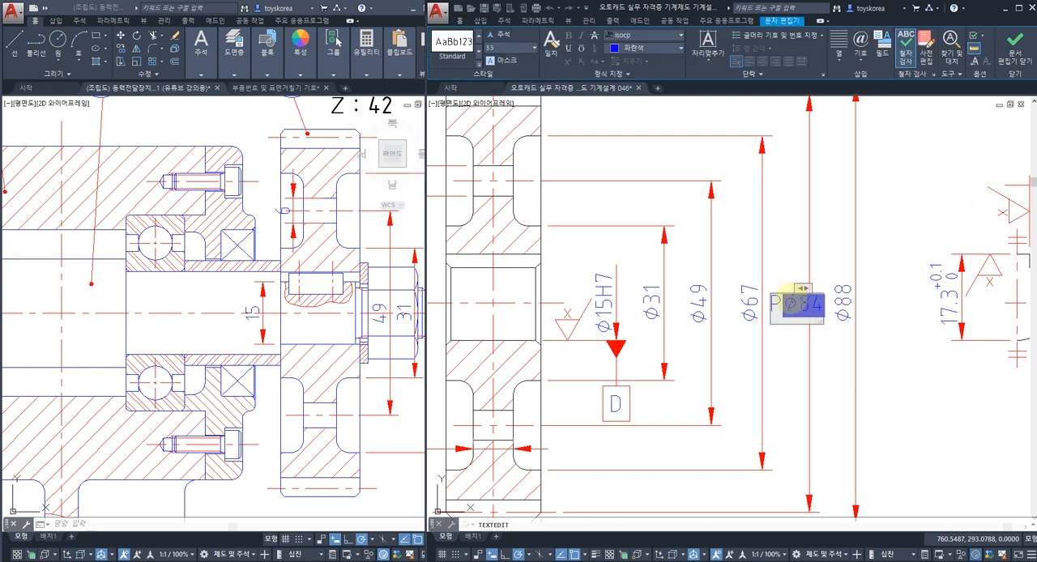
type(".C.D")
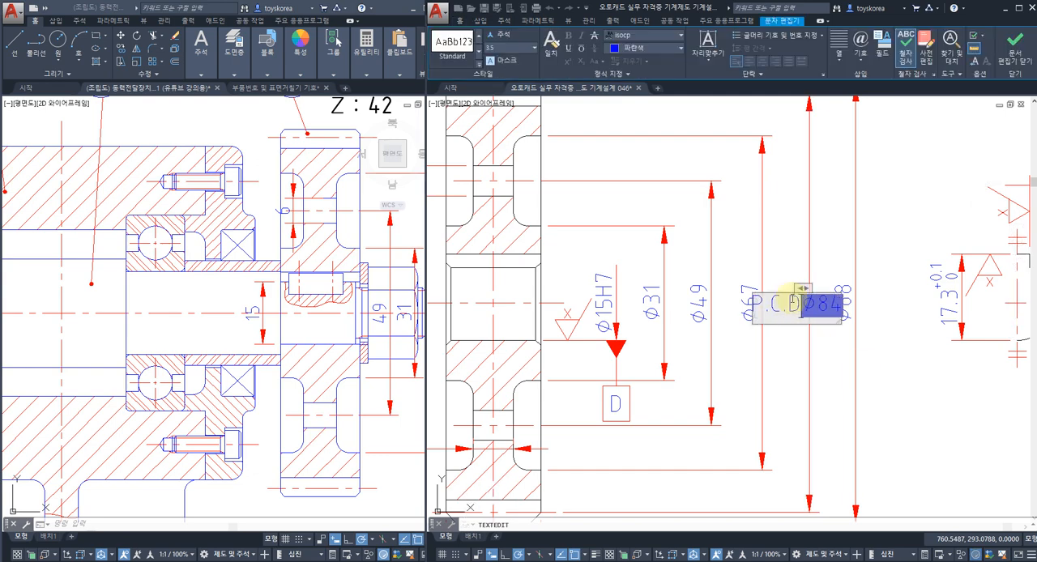
left_click(823, 362)
key("Escape")
key("ctrl+s")
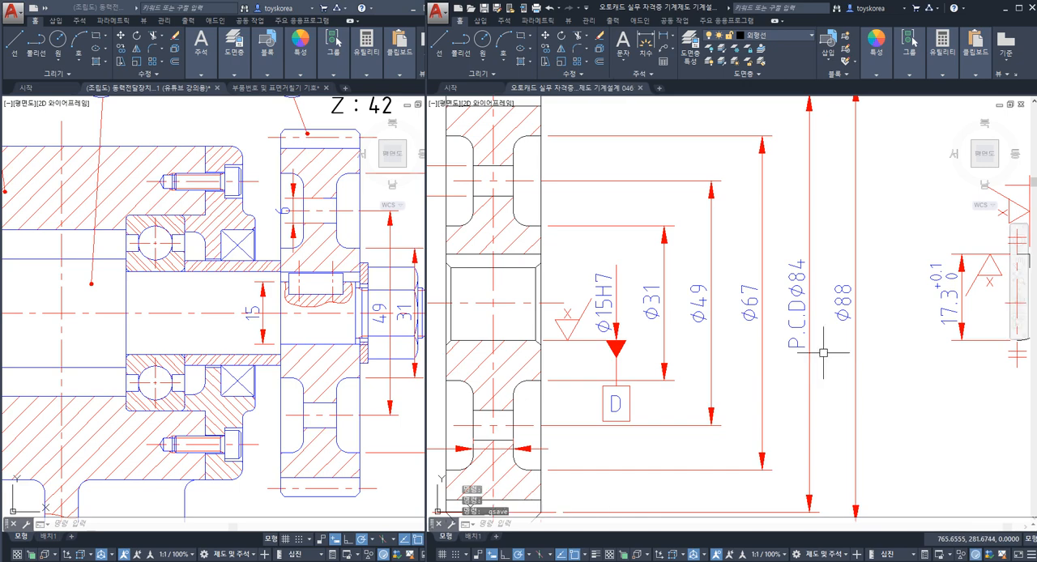
Step: Change the text of the 6 mm web hole dimension on gear 4 to 4-Ø6
scroll(718, 321, "down", 1)
scroll(640, 272, "up", 5)
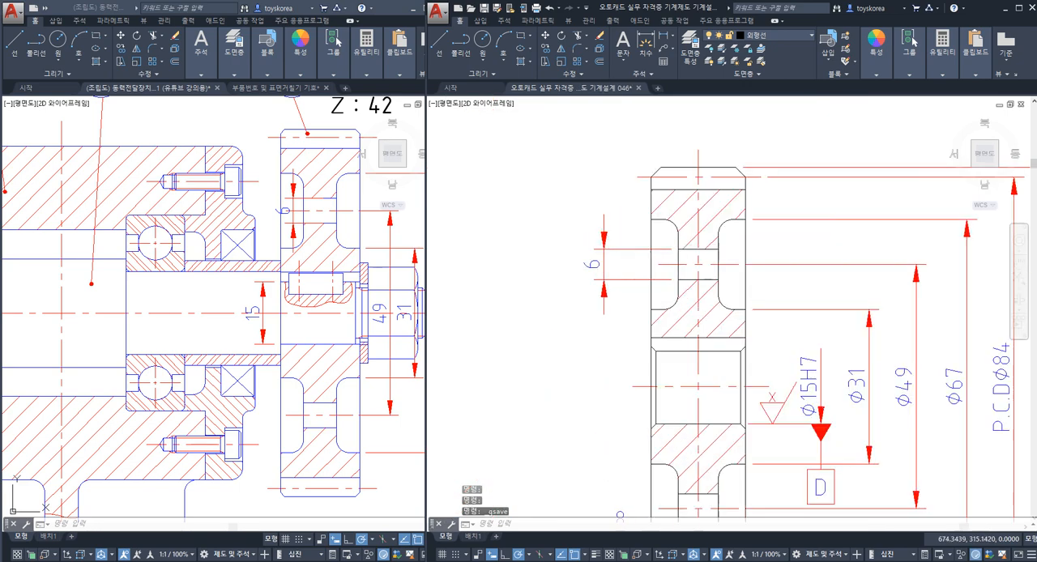
left_click(606, 262)
double_click(603, 261)
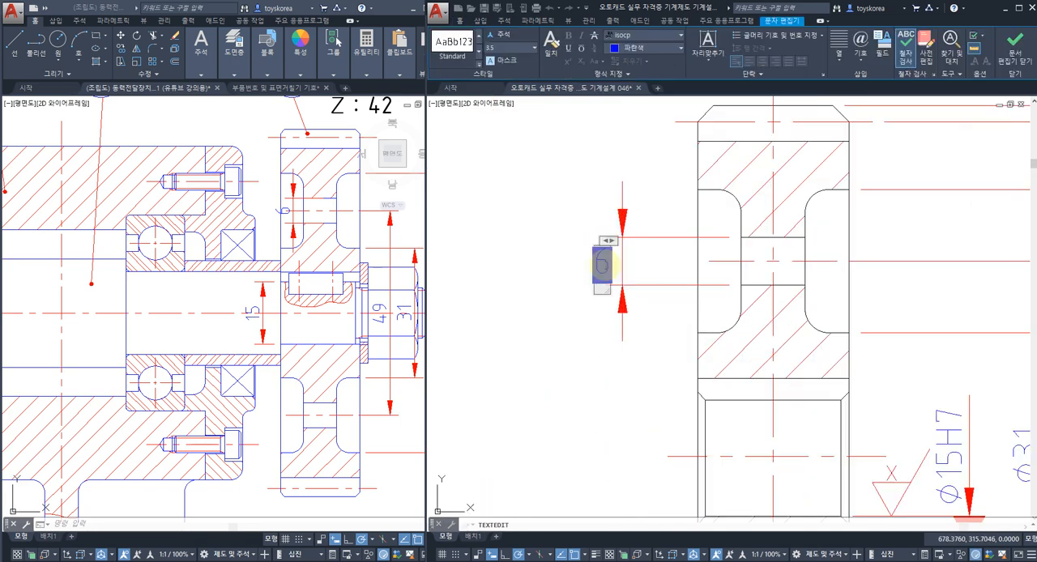
type("4-%%c")
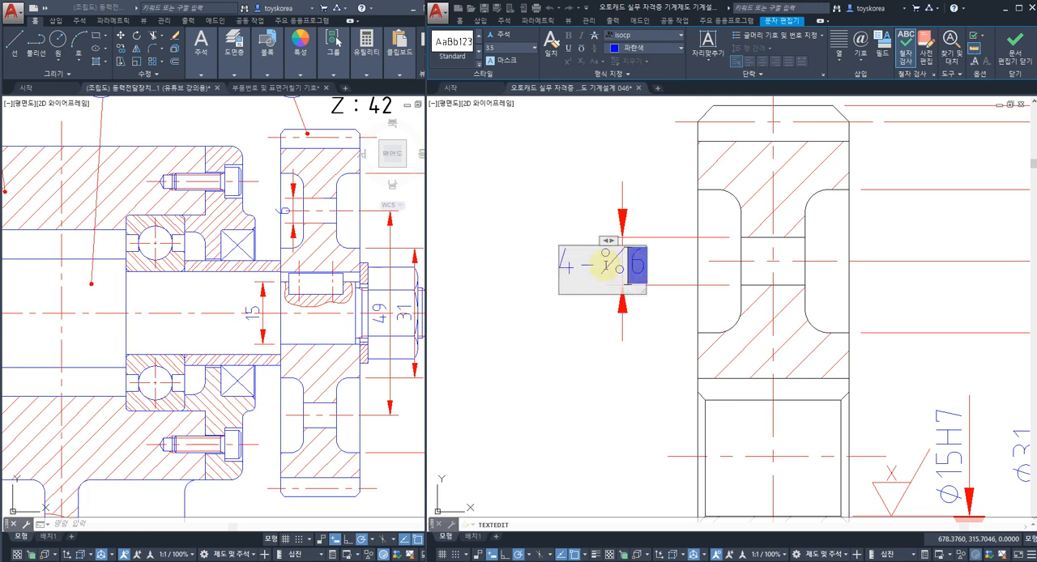
type("c")
left_click(569, 296)
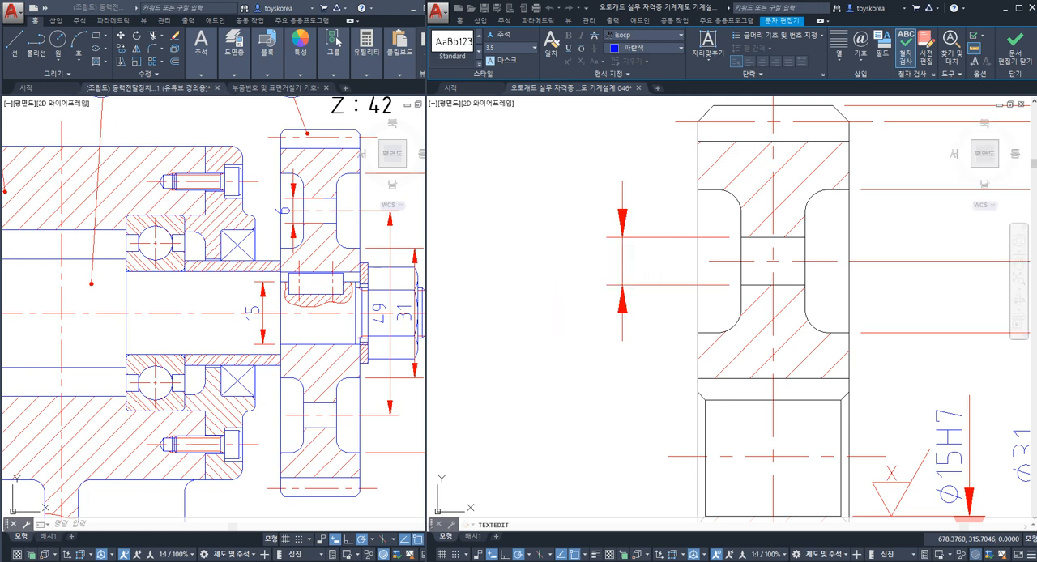
Step: Move the 4-Ø6 text above the upper arrow of gear 4's web hole dimension and save the drawing
key("Escape")
scroll(551, 317, "down", 2)
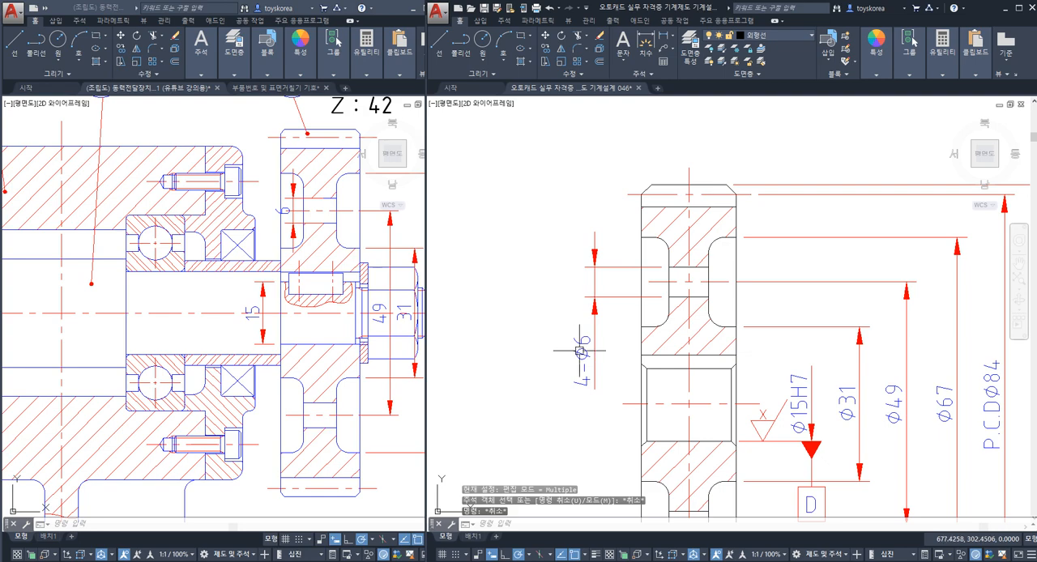
left_click(581, 352)
left_click(581, 360)
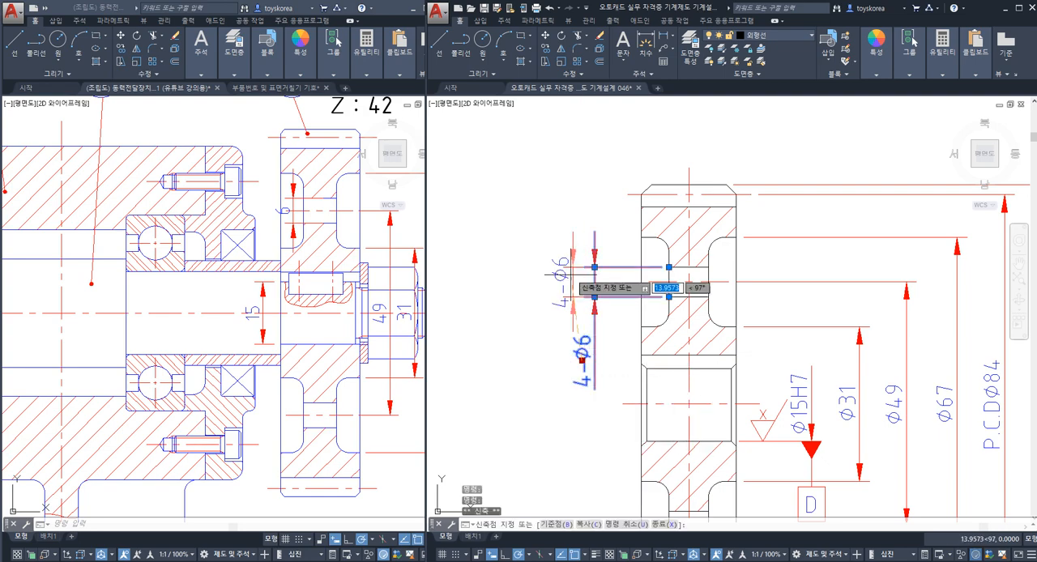
left_click(588, 239)
key("Escape")
key("Escape")
scroll(576, 260, "down", 2)
middle_click_drag(575, 260, 534, 230)
key("ctrl+s")
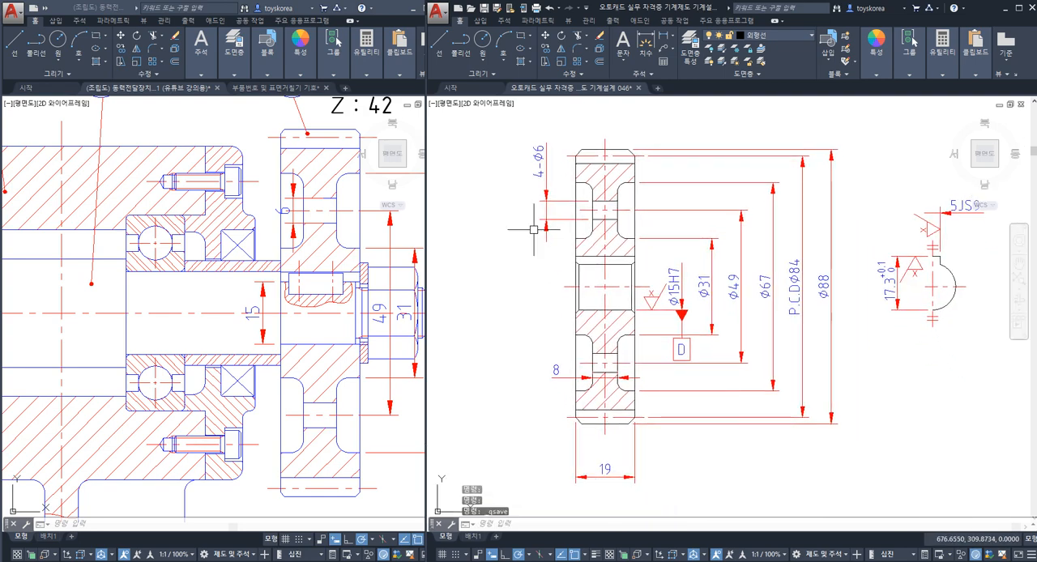
mouse_move(657, 268)
middle_mouse_down()
mouse_move(555, 270)
mouse_move(655, 287)
mouse_move(620, 287)
middle_mouse_up()
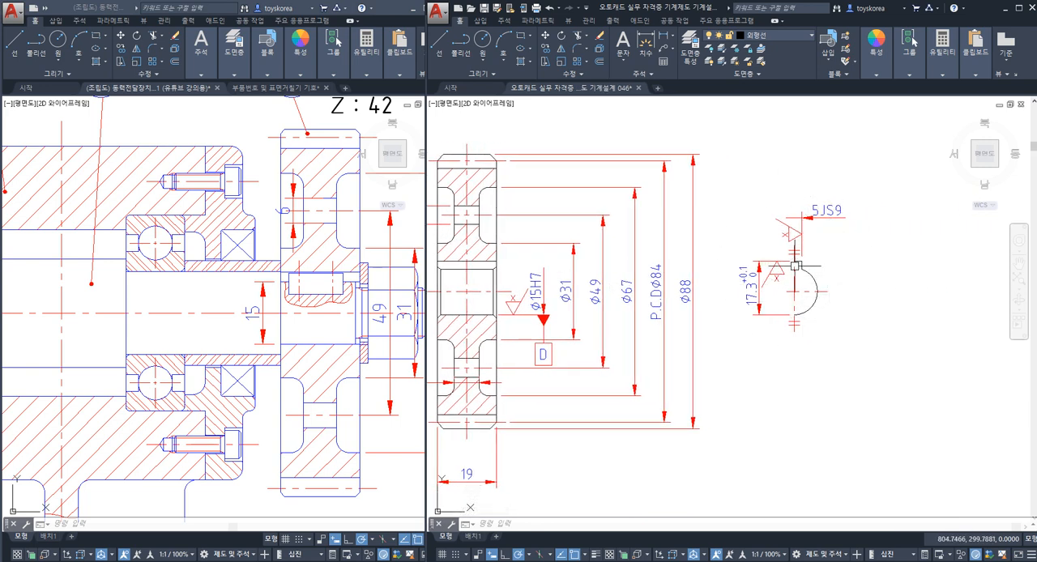
scroll(795, 263, "down", 2)
scroll(651, 266, "up", 2)
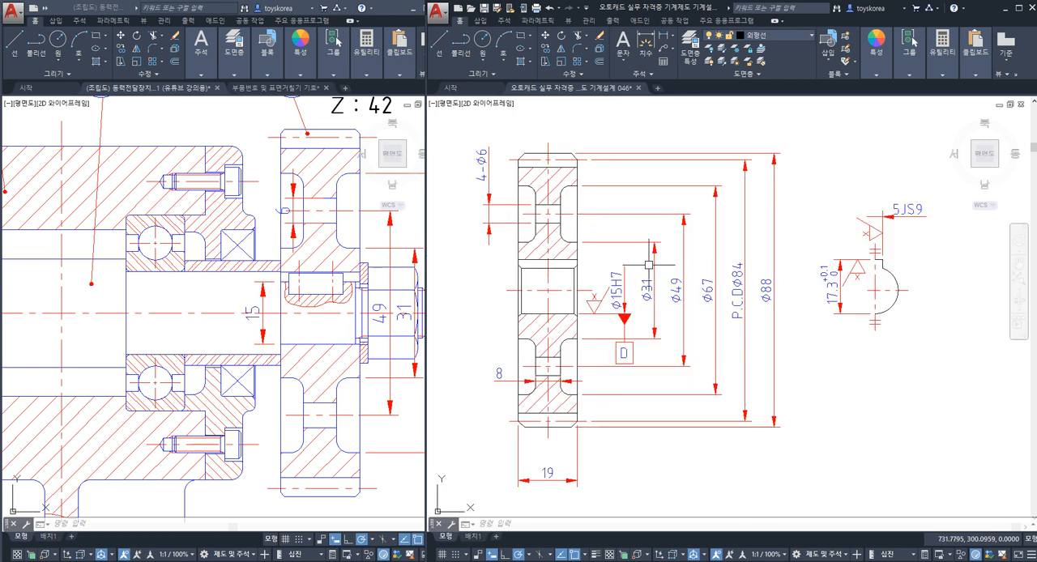
key("ctrl+s")
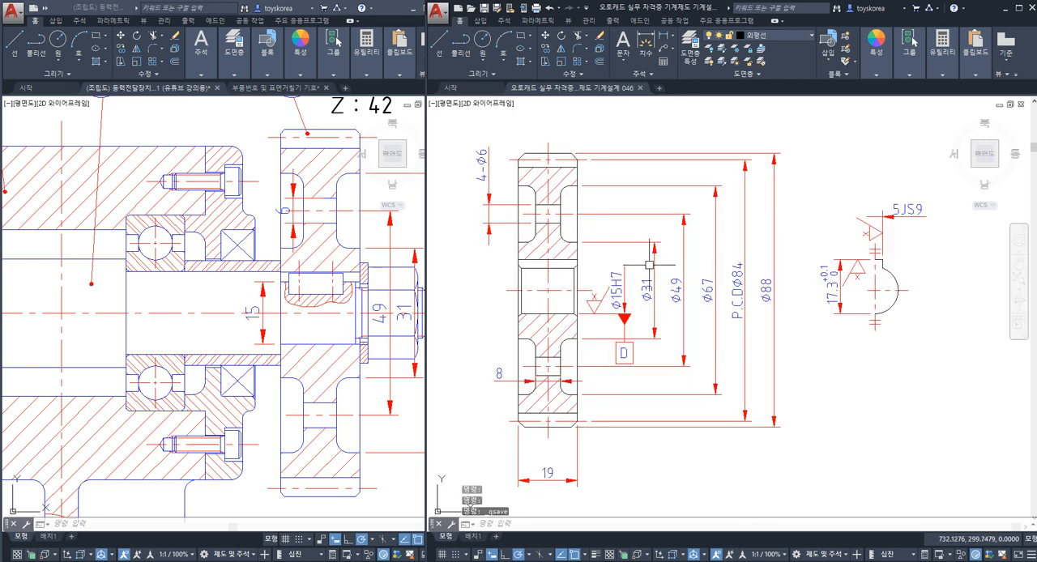
mouse_move(612, 288)
middle_mouse_down()
mouse_move(623, 316)
mouse_move(608, 325)
mouse_move(616, 291)
middle_mouse_up()
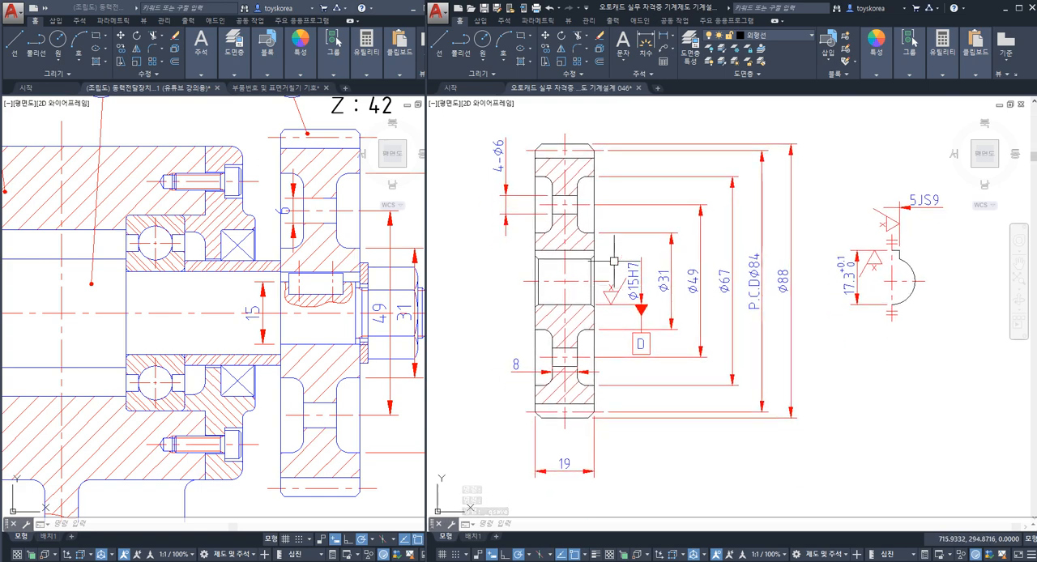
Step: Highlight gear 4's two side faces to compare them with its mounting in the assembly drawing
left_click(594, 221)
left_click(536, 226)
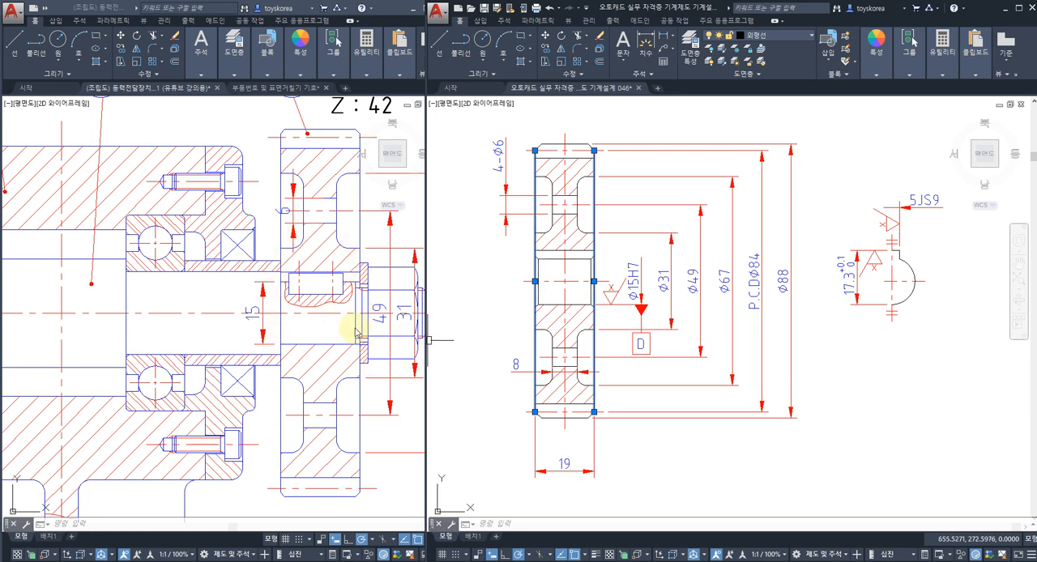
middle_click_drag(501, 323, 525, 291)
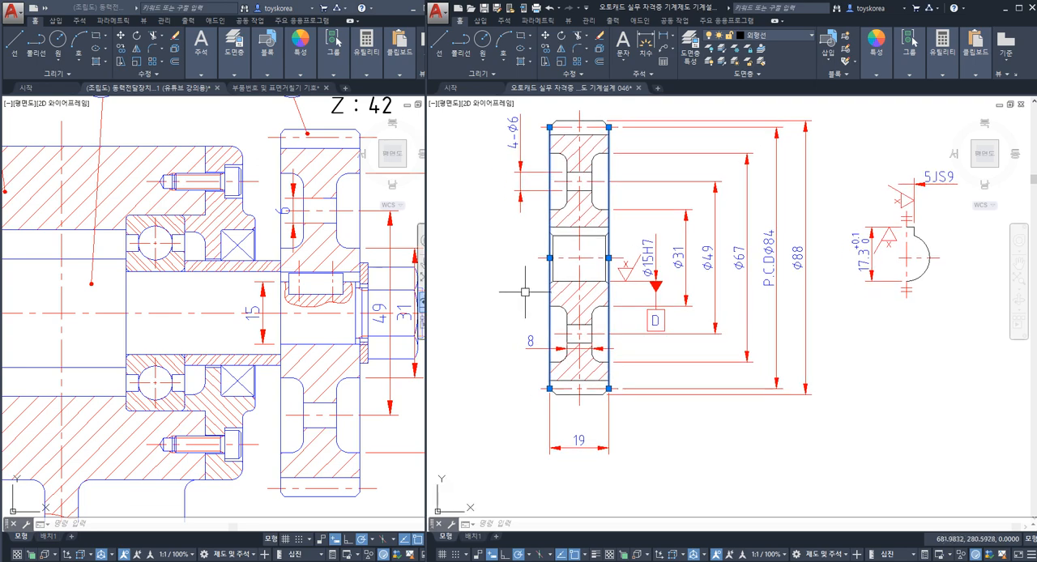
key("Escape")
scroll(550, 259, "down", 5)
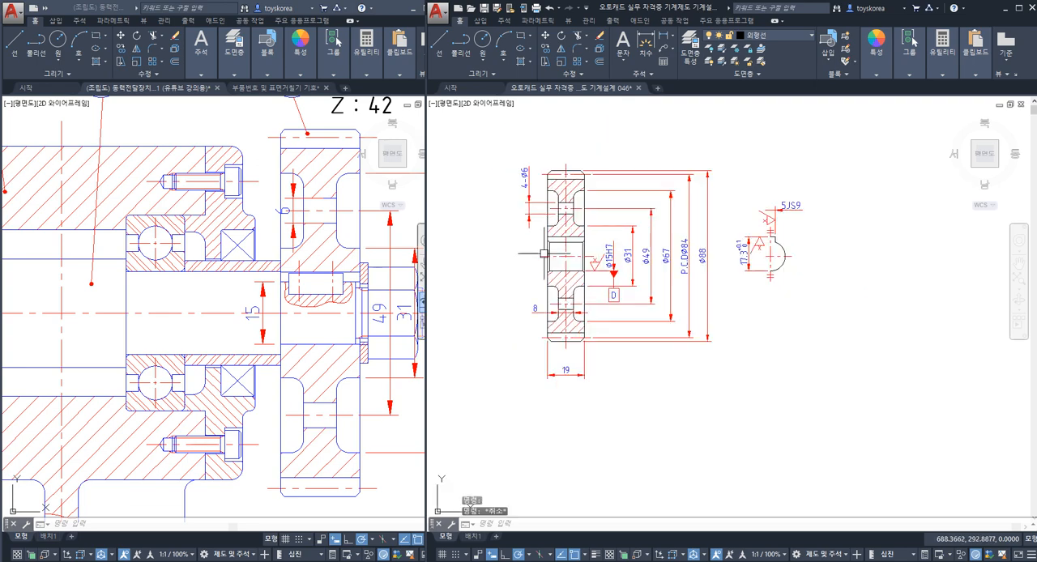
Step: Copy the w, x, y surface finish symbols and the part 1 number label from the part number and surface symbol drawing
mouse_move(559, 312)
middle_mouse_down()
mouse_move(701, 443)
mouse_move(766, 255)
mouse_move(603, 332)
middle_mouse_up()
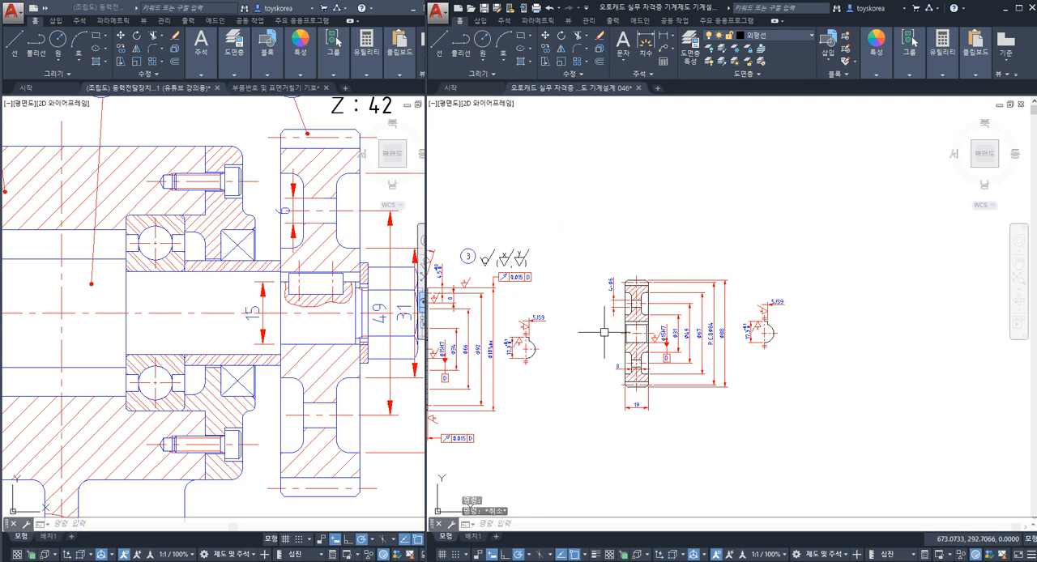
left_click(252, 87)
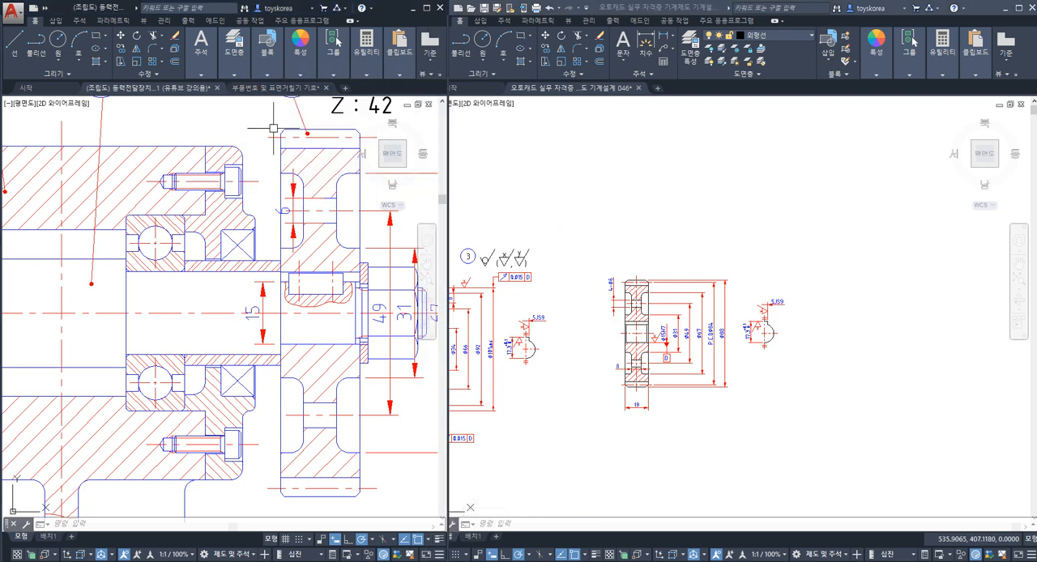
left_click(272, 88)
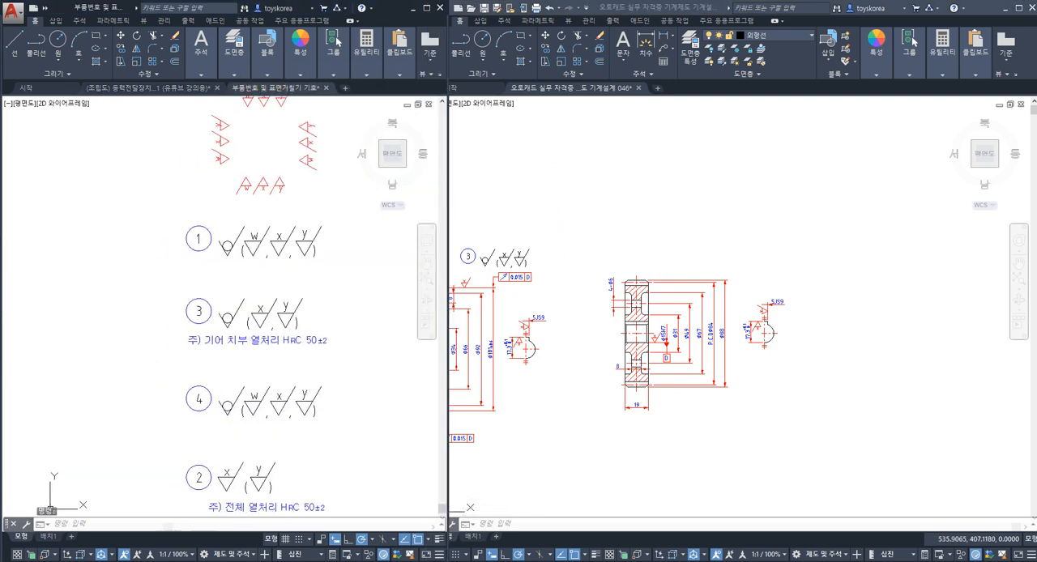
scroll(190, 295, "down", 2)
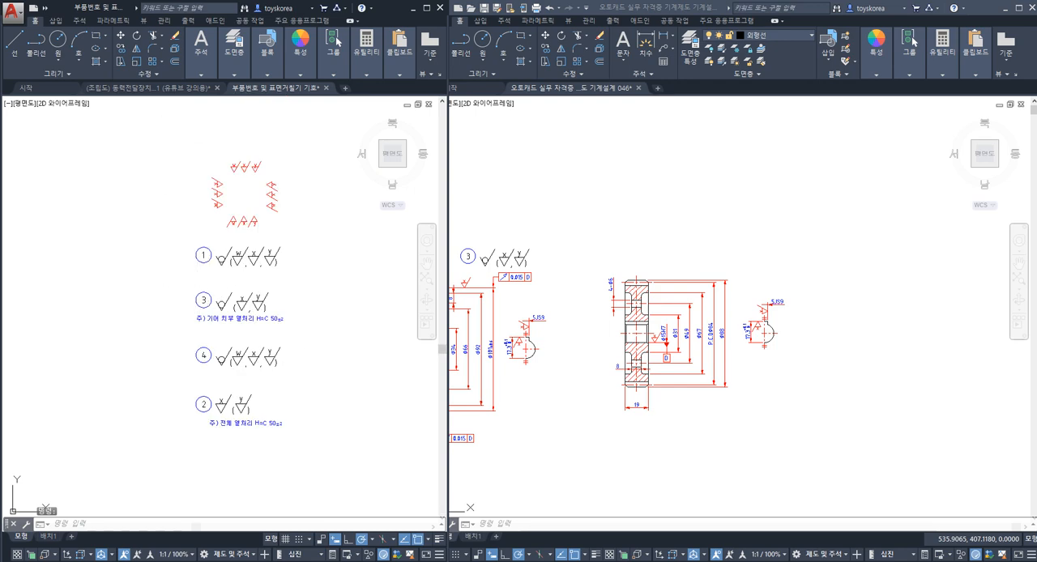
left_click(160, 144)
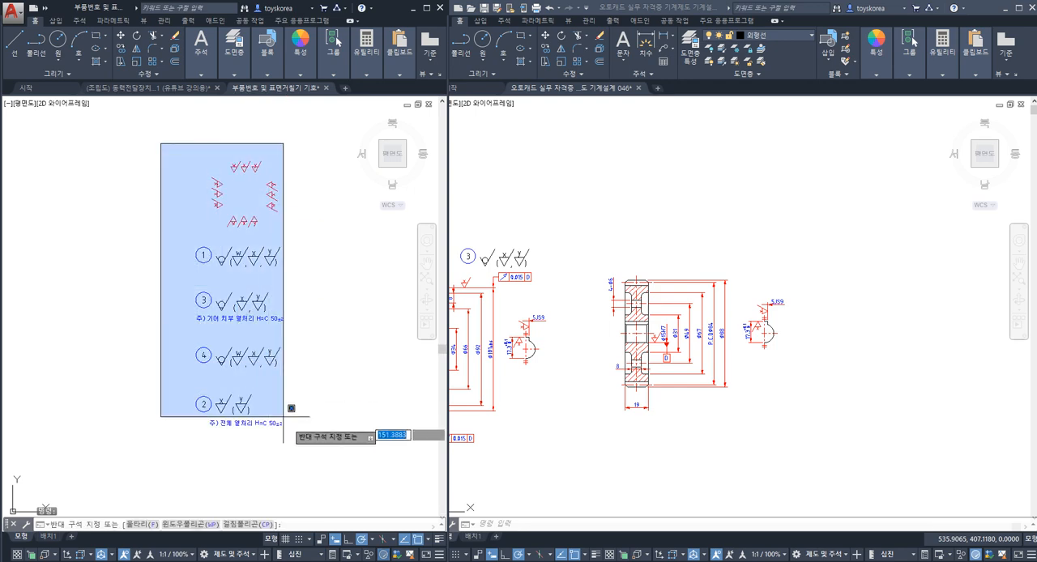
left_click(318, 287)
key("ctrl+c")
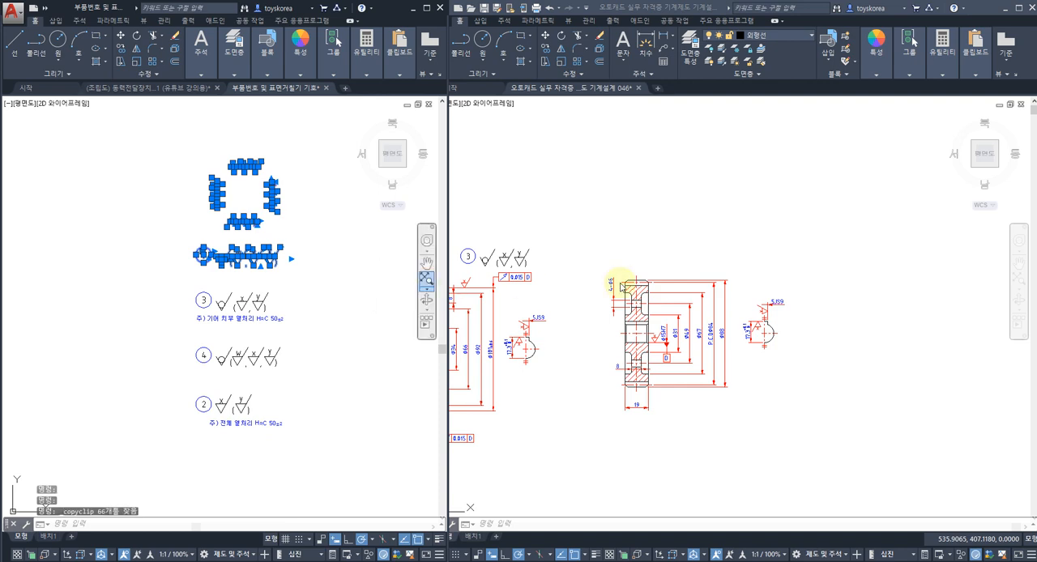
Step: Paste the finish symbols and number label above gear 4's keyway view and show the assembly drawing alongside again
left_click(795, 261)
key("ctrl+v")
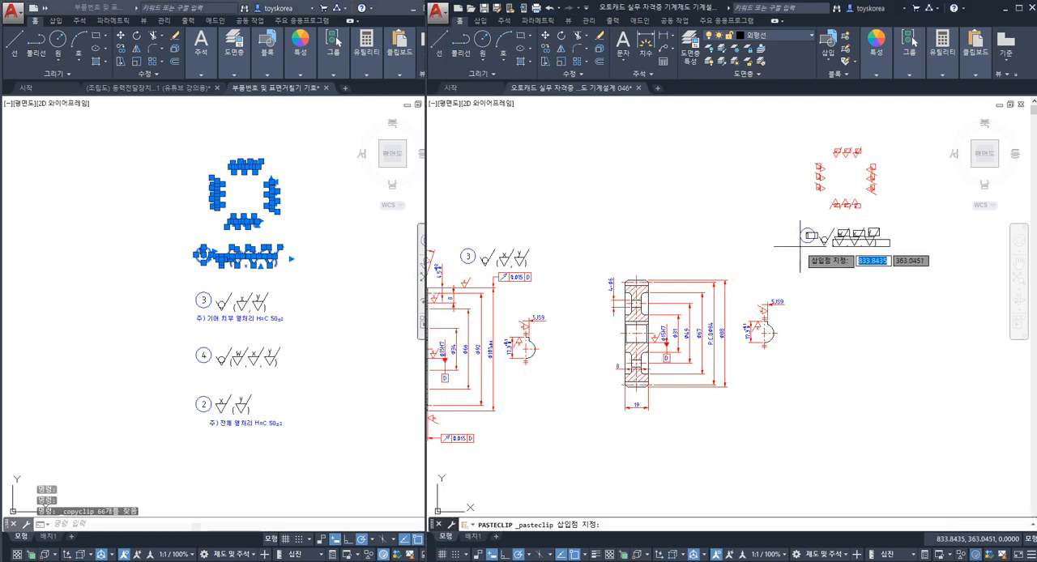
left_click(804, 246)
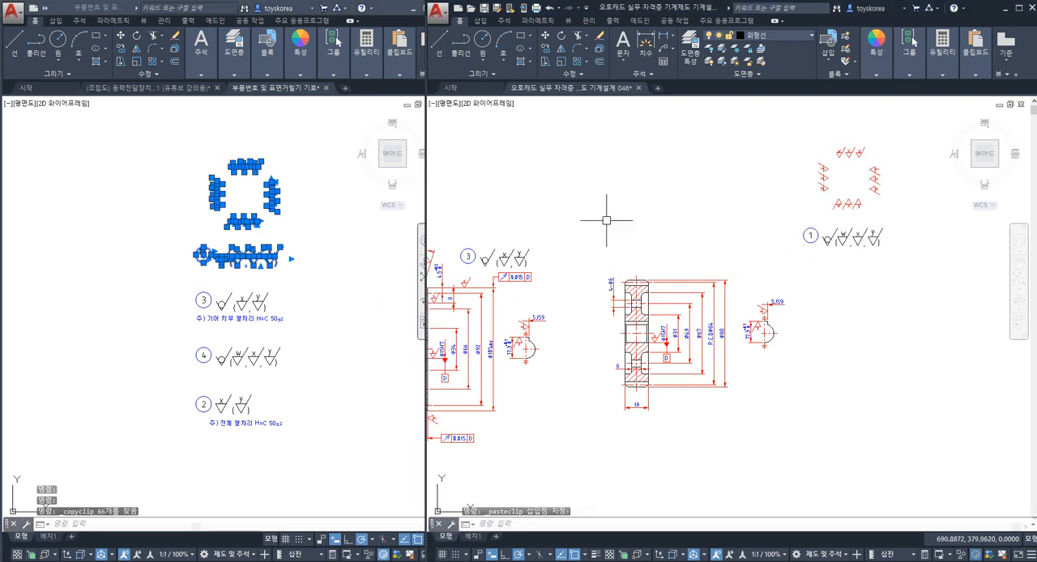
left_click(185, 90)
left_click(187, 91)
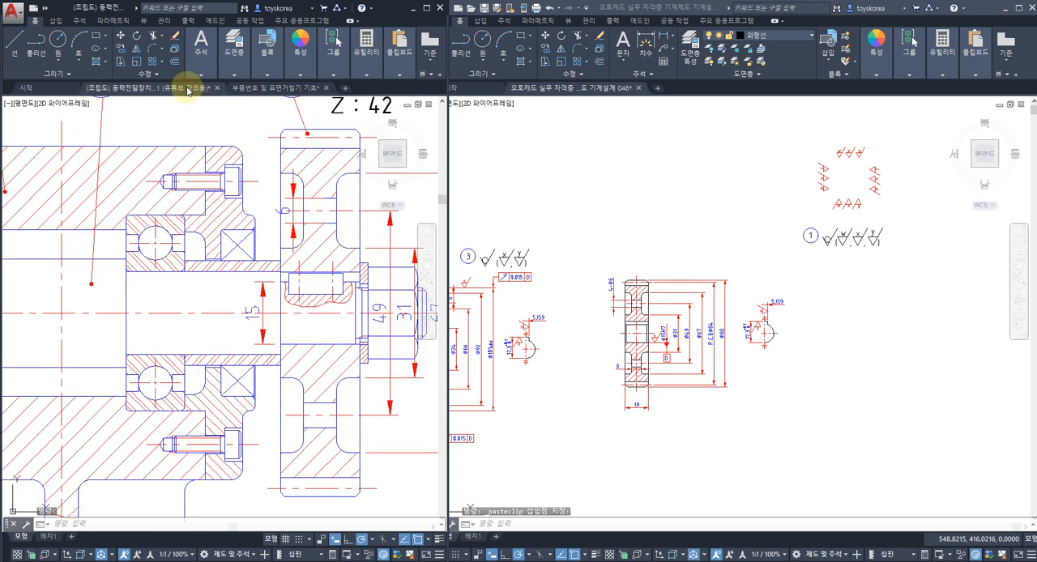
left_click(669, 228)
key("Escape")
key("Escape")
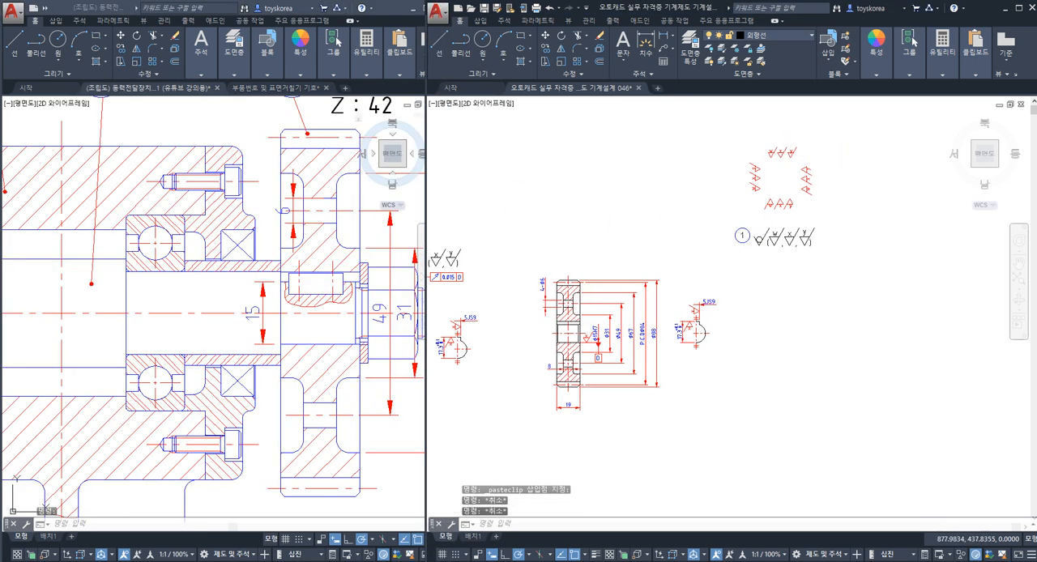
Step: Copy the left-pointing x finish symbol onto the right extension line of gear 4's 19 mm width dimension
scroll(798, 162, "up", 9)
left_click(833, 224)
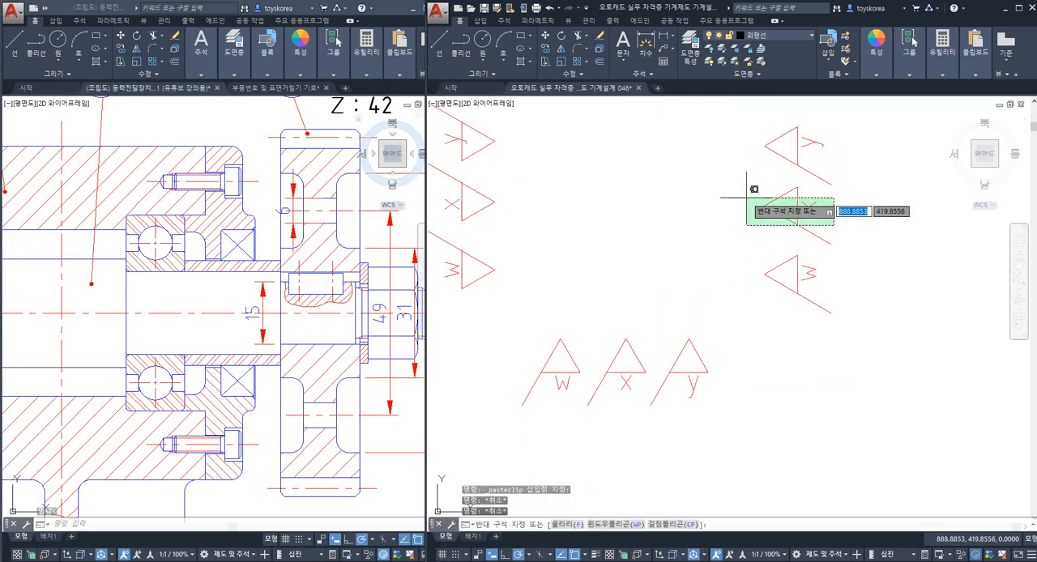
left_click(745, 194)
key("Return")
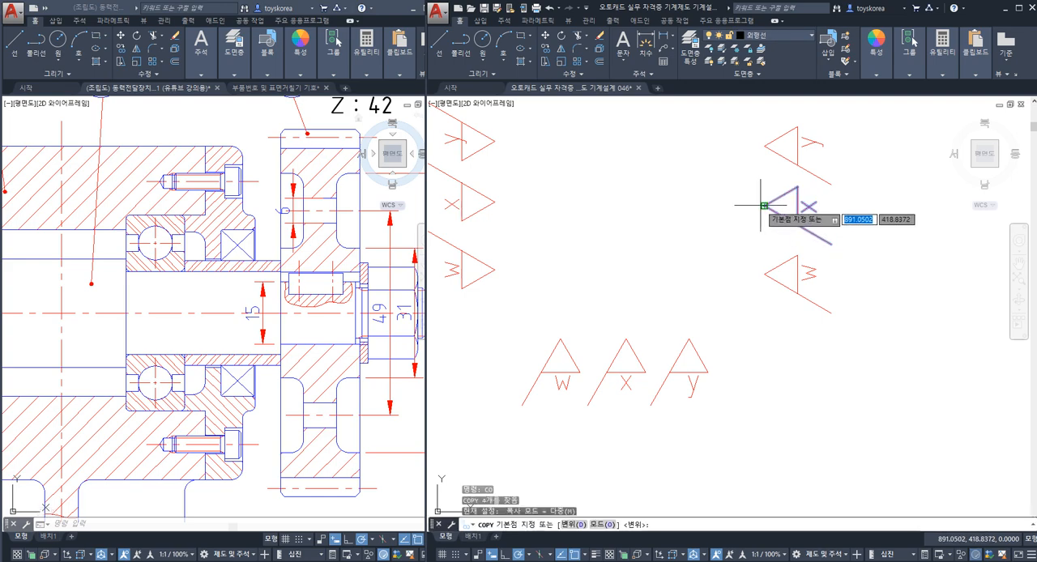
left_click(763, 205)
scroll(753, 223, "down", 6)
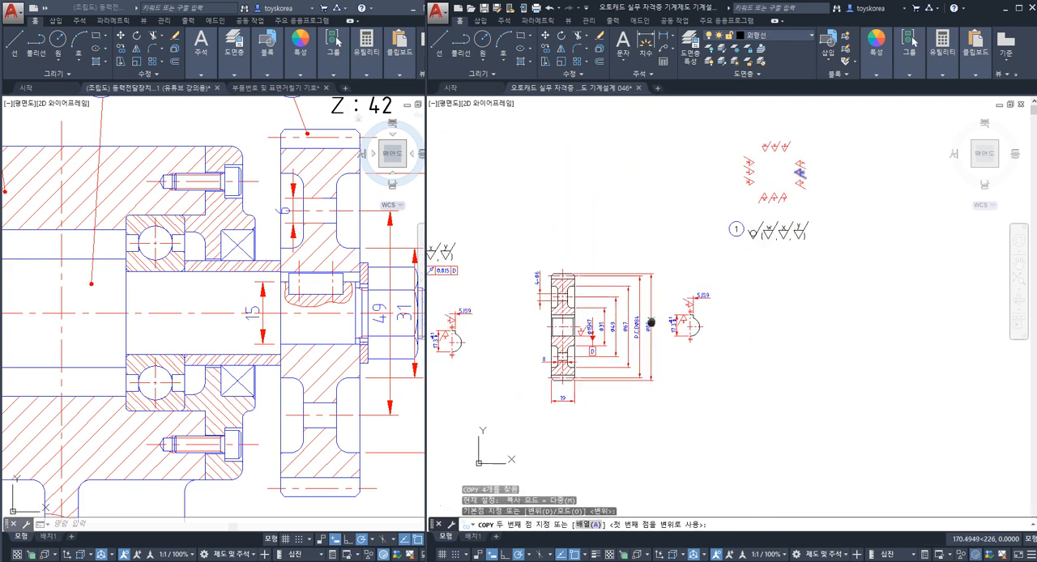
scroll(576, 394, "up", 1)
scroll(592, 360, "up", 6)
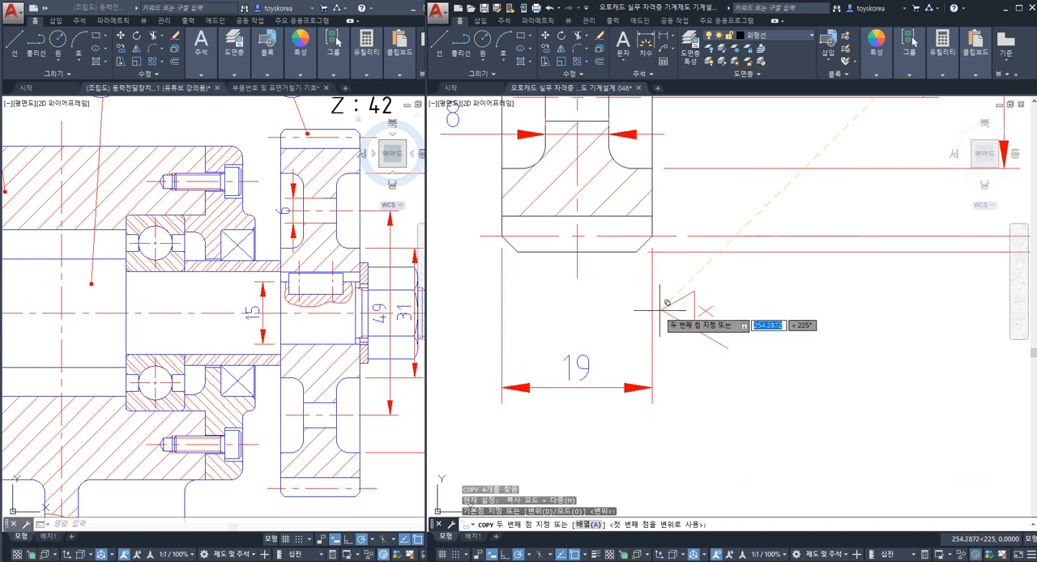
left_click(654, 301)
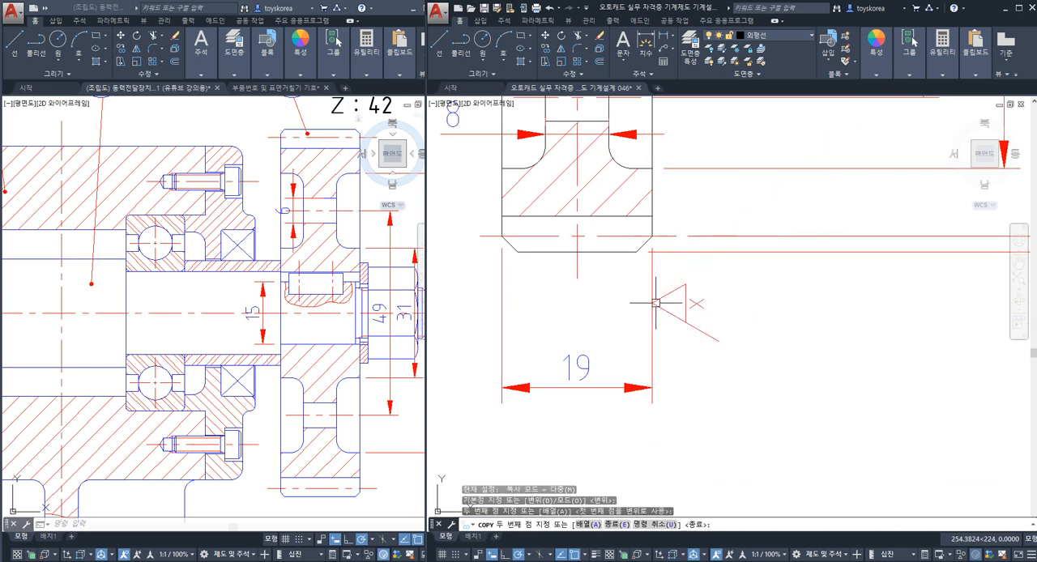
key("Escape")
Step: Copy the right-pointing x finish symbol onto the left extension line of gear 4's 19 mm width dimension
scroll(541, 295, "down", 6)
middle_click_drag(858, 143, 719, 282)
middle_click_drag(729, 127, 681, 209)
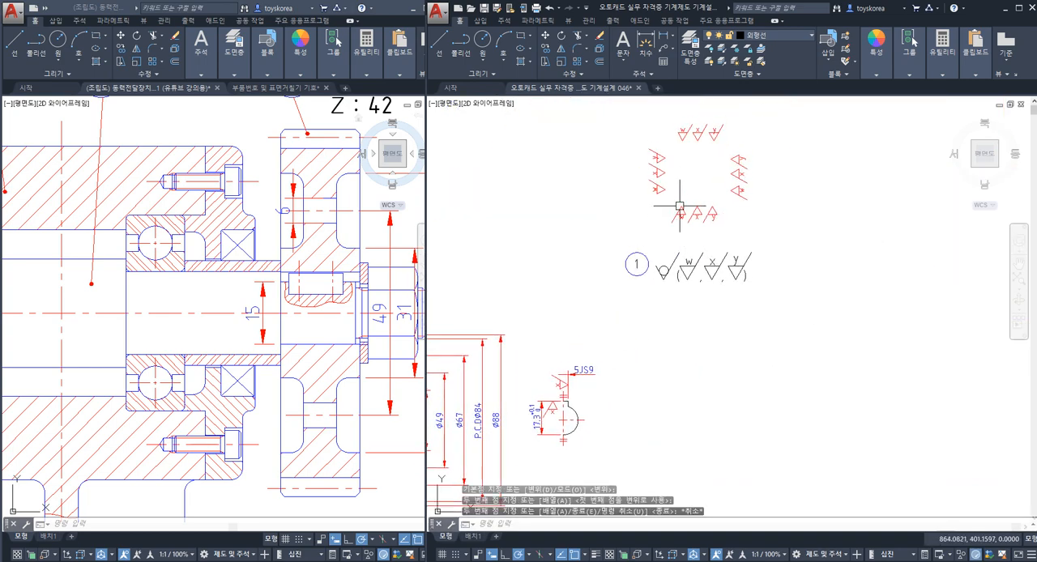
scroll(680, 208, "up", 4)
middle_click_drag(695, 162, 669, 315)
key("space")
left_click(613, 269)
left_click(568, 261)
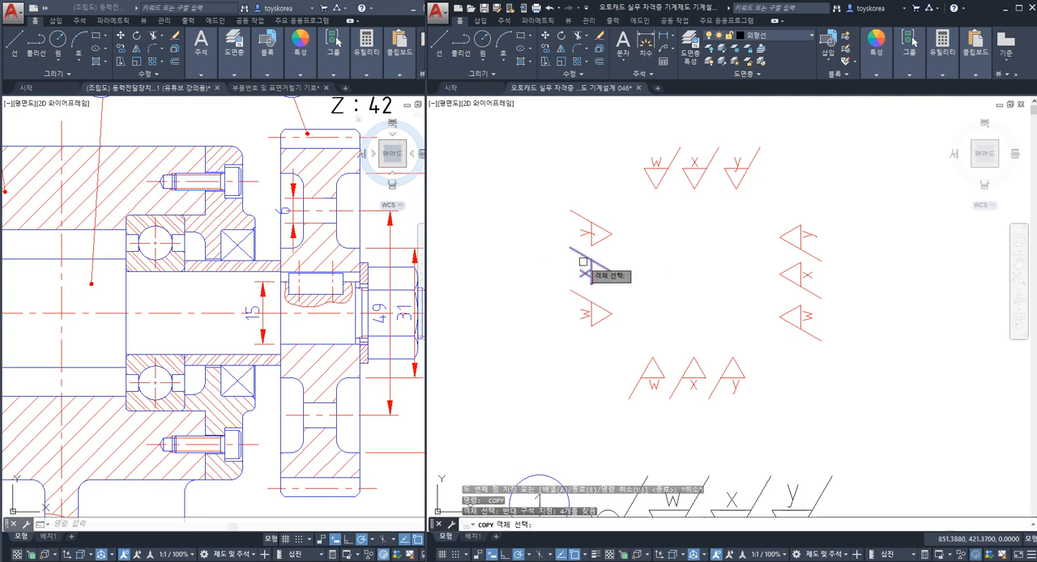
key("space")
left_click(612, 272)
scroll(610, 274, "down", 2)
middle_click_drag(556, 356, 725, 234)
mouse_move(643, 312)
middle_mouse_down()
mouse_move(770, 229)
mouse_move(838, 162)
middle_mouse_up()
middle_click_drag(494, 478, 635, 328)
scroll(599, 379, "up", 2)
middle_click_drag(562, 444, 577, 349)
scroll(580, 324, "up", 2)
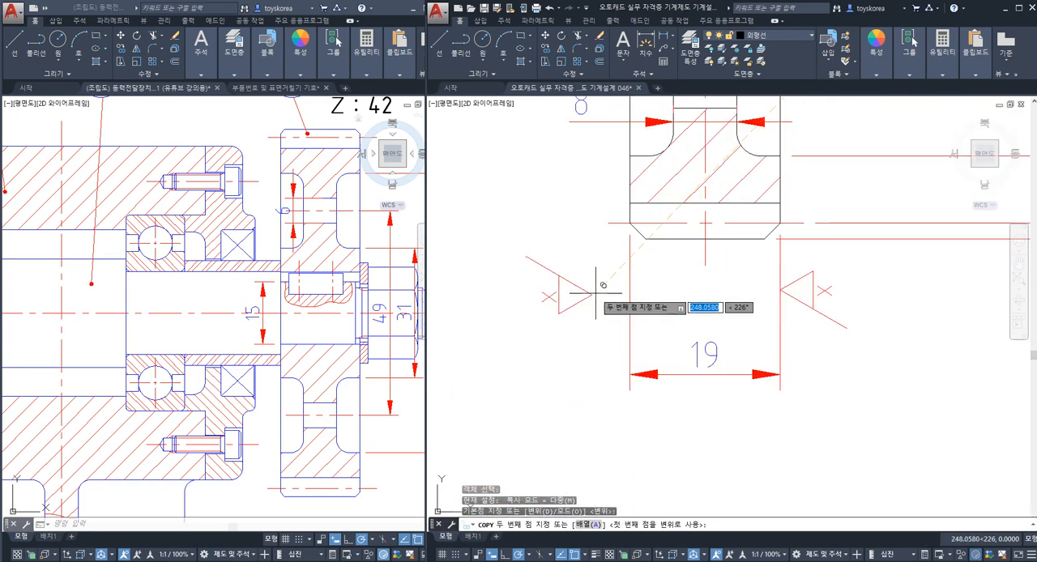
left_click(631, 293)
key("Escape")
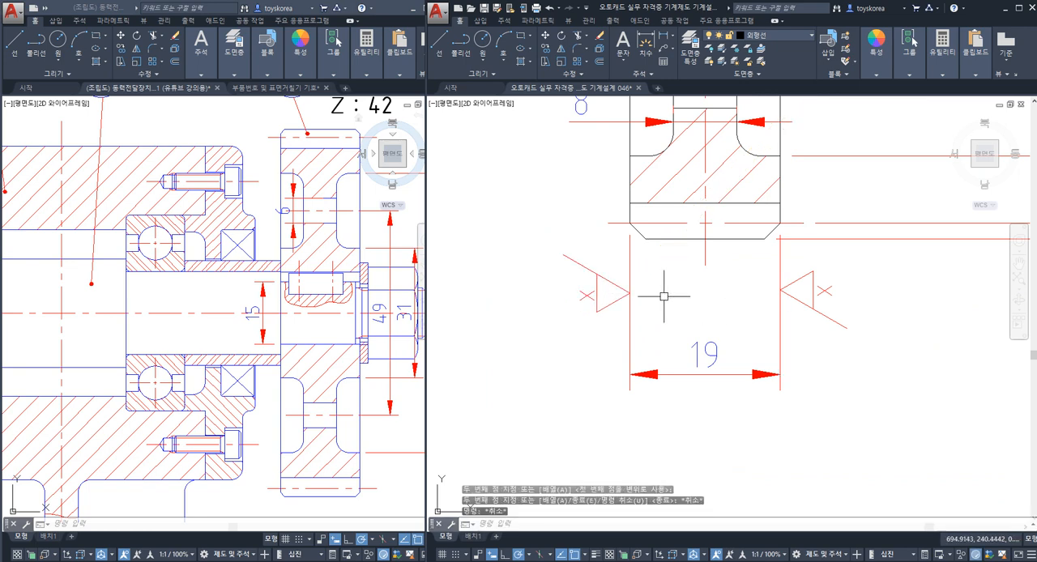
Step: Move the right-pointing x symbol away to the left of the 19 mm dimension's extension line
left_click(553, 245)
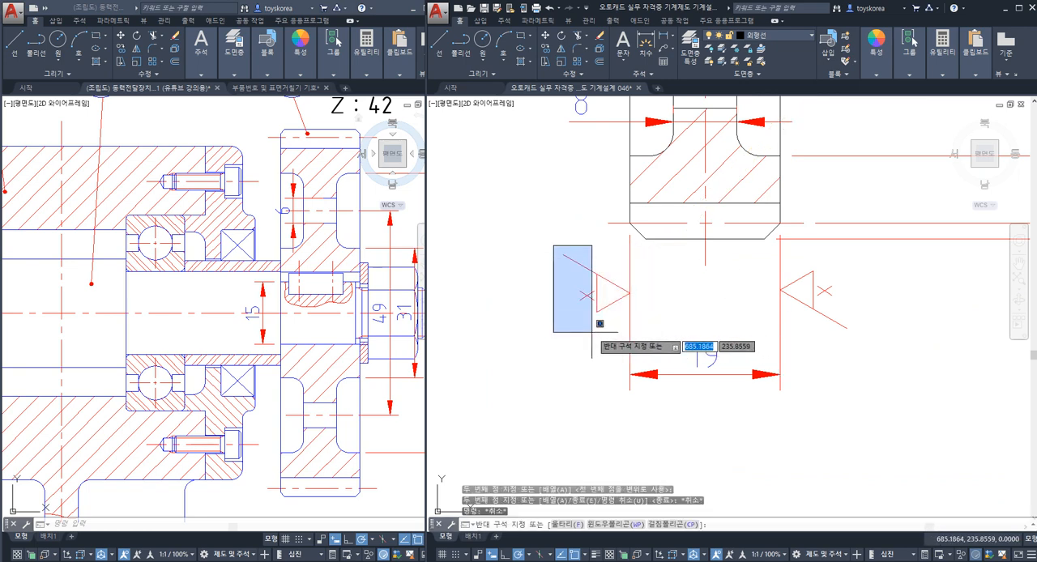
left_click(635, 328)
type("m")
key("Return")
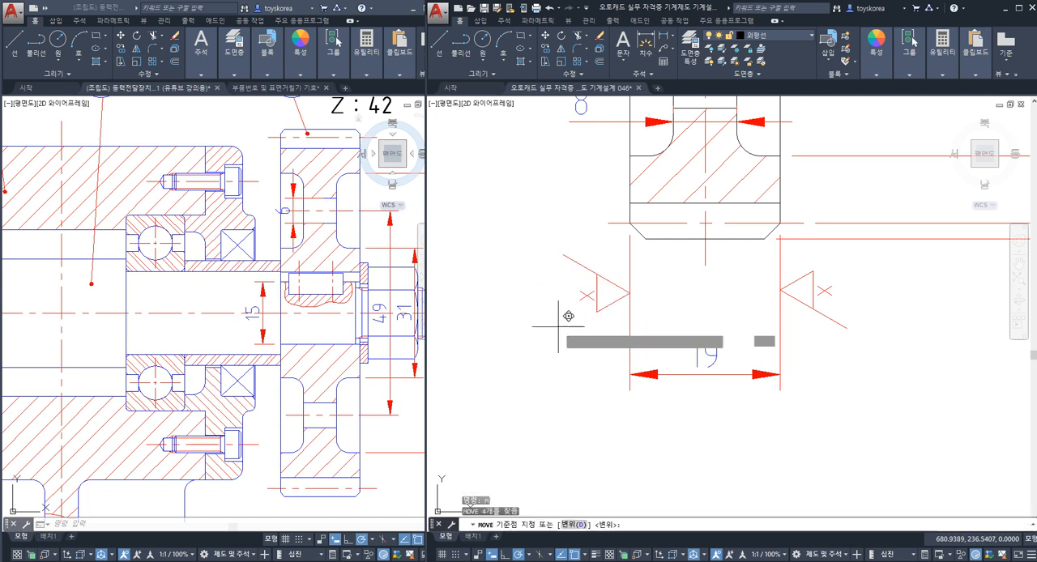
left_click(567, 316)
left_click(519, 317)
key("Escape")
key("Escape")
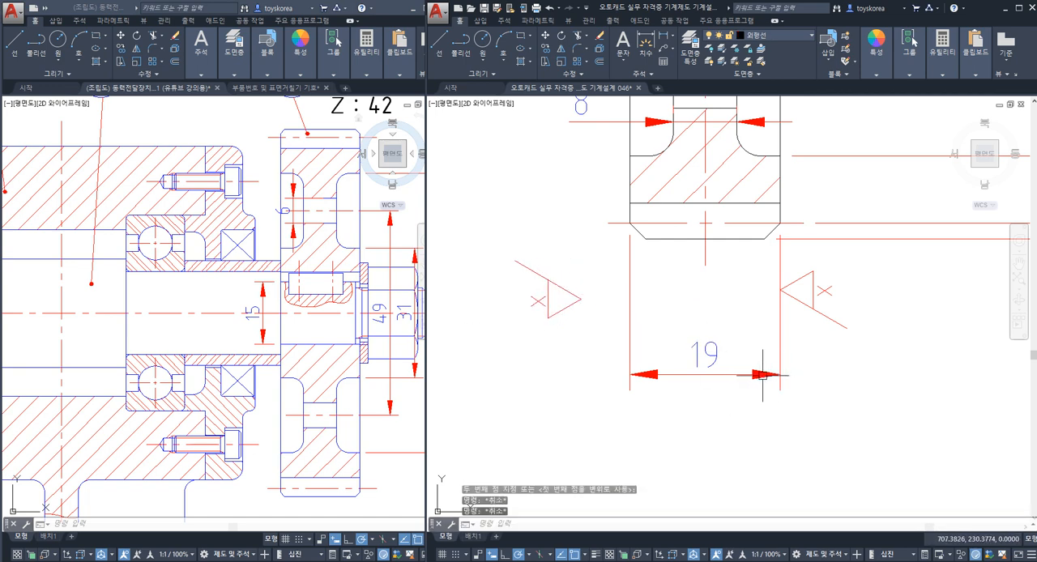
Step: Move the left-pointing x symbol down to the right arrow tip of the 19 mm width dimension
left_click(864, 346)
left_click(797, 265)
type("m")
key("Return")
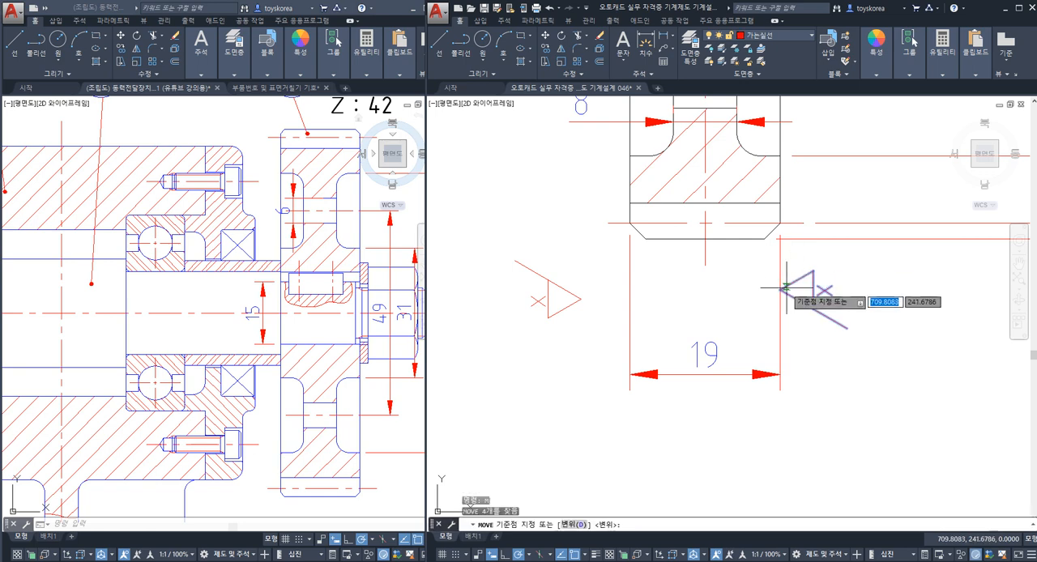
left_click(790, 282)
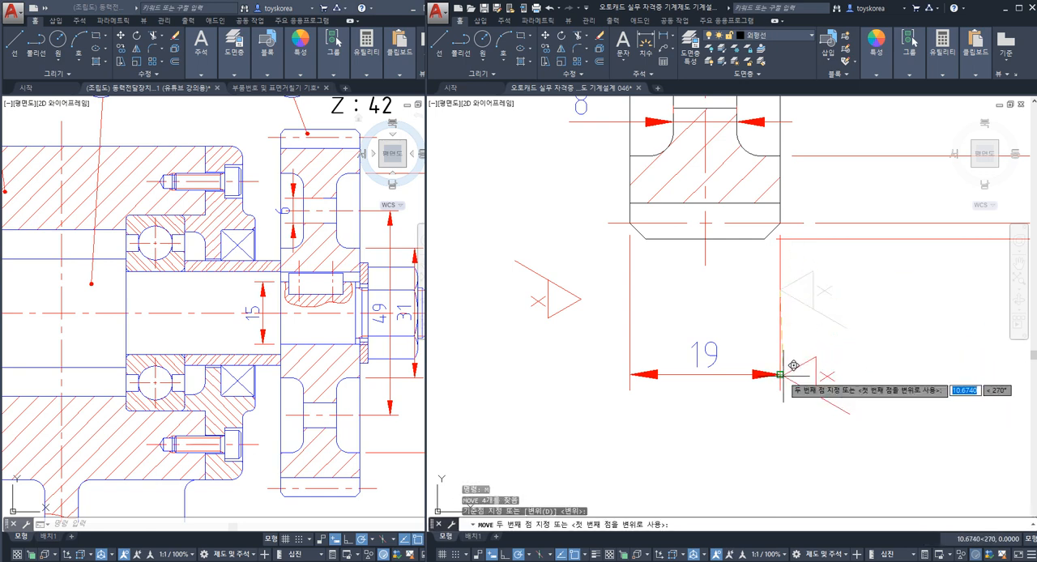
left_click(788, 376)
key("Escape")
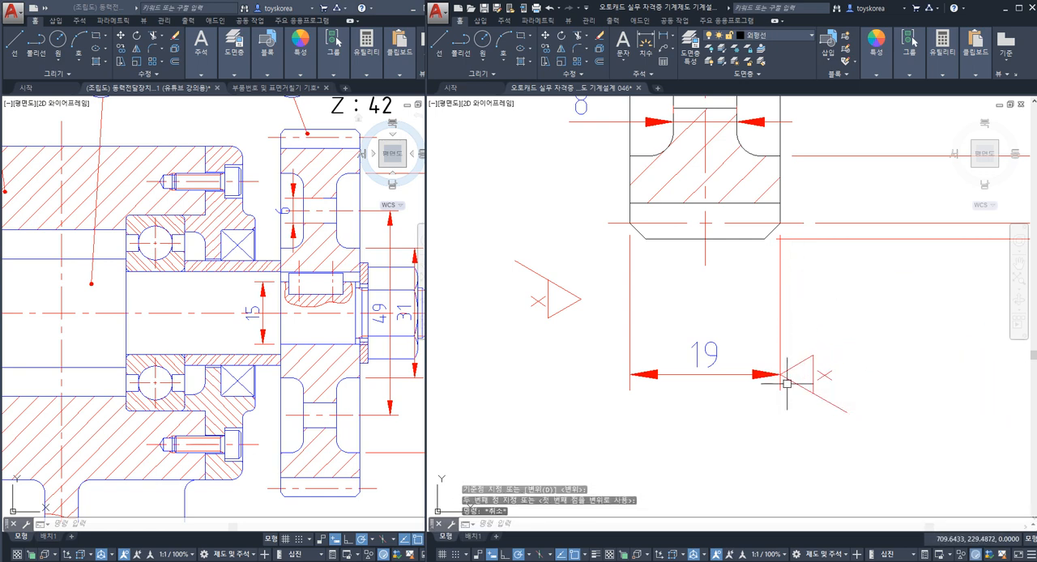
Step: Examine the left-pointing x symbol and the two side faces of gear 4 that the 19 mm width spans
key("Escape")
left_click(846, 398)
key("Escape")
left_click(847, 399)
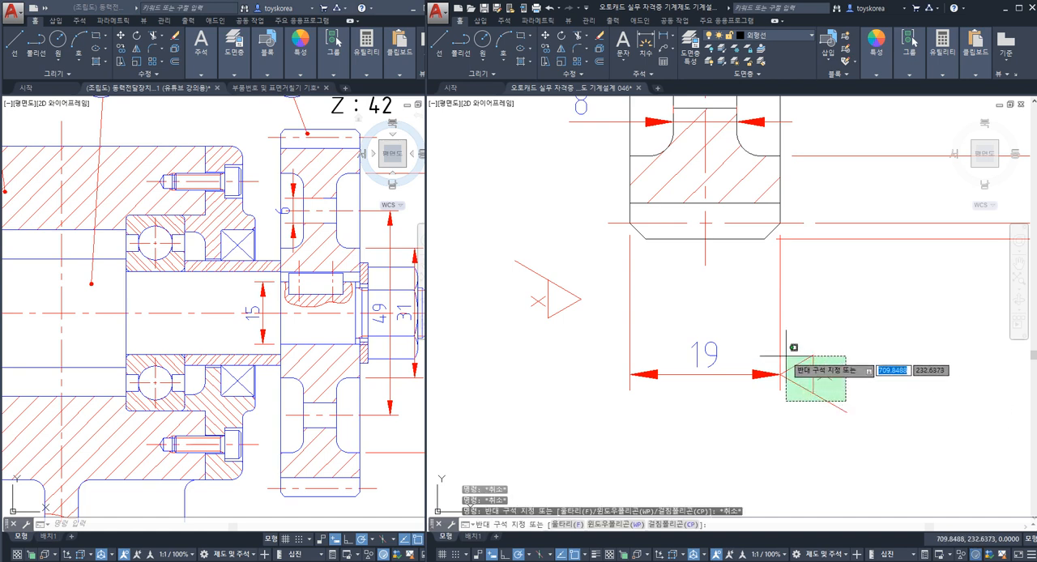
left_click(788, 347)
key("Escape")
left_click(779, 188)
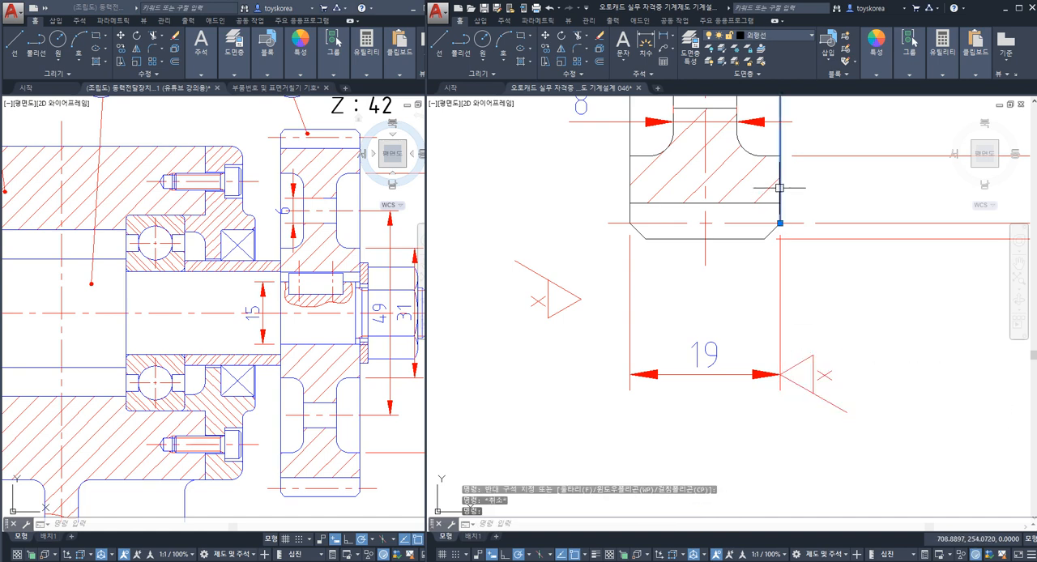
left_click(629, 195)
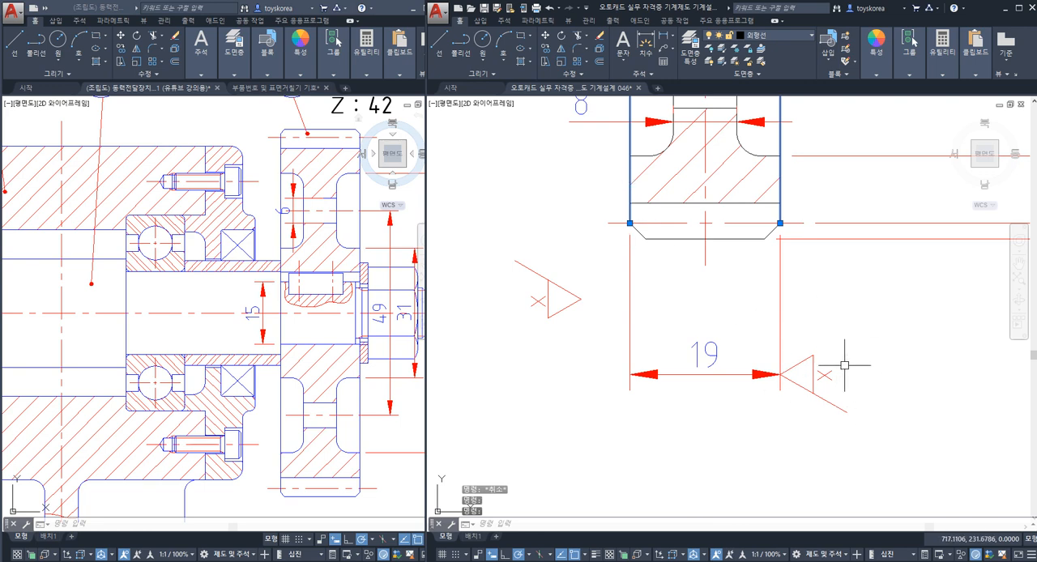
key("Escape")
Step: Move the left-pointing x symbol about 10 mm straight up along the right extension line of the 19 mm dimension
left_click(887, 408)
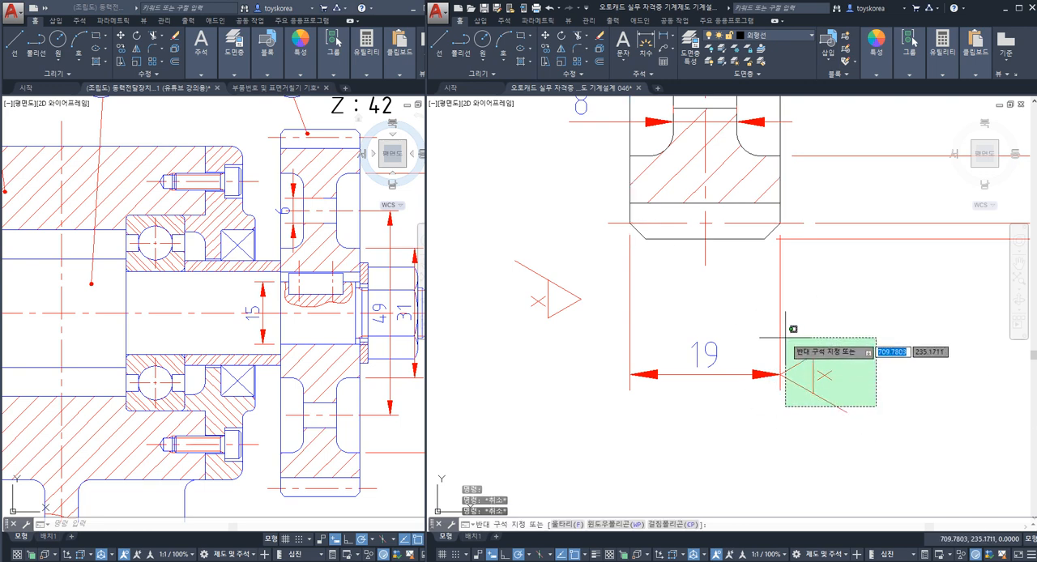
left_click(800, 344)
type("M")
key("Return")
left_click(855, 341)
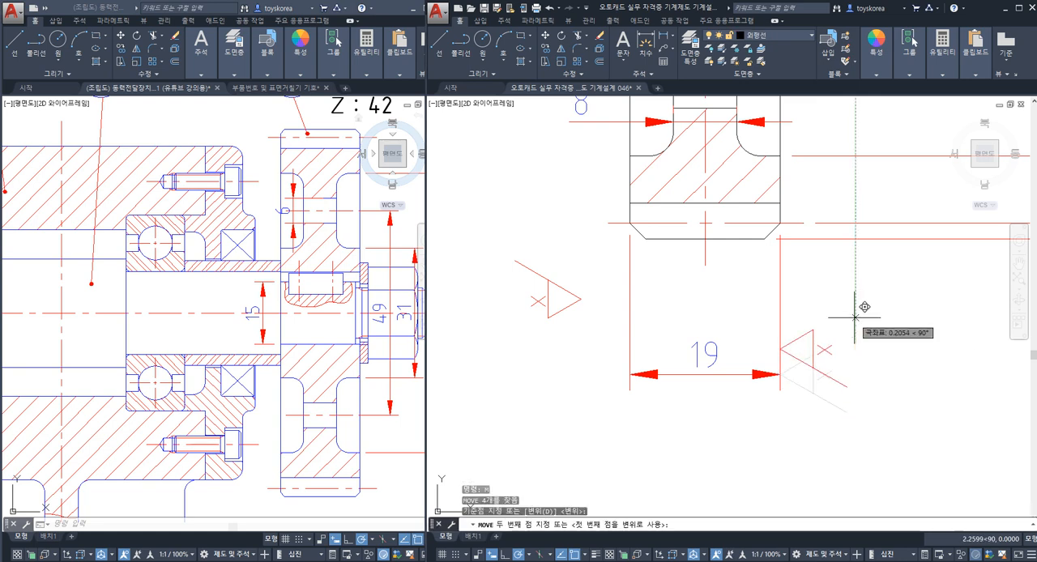
left_click(856, 263)
key("Escape")
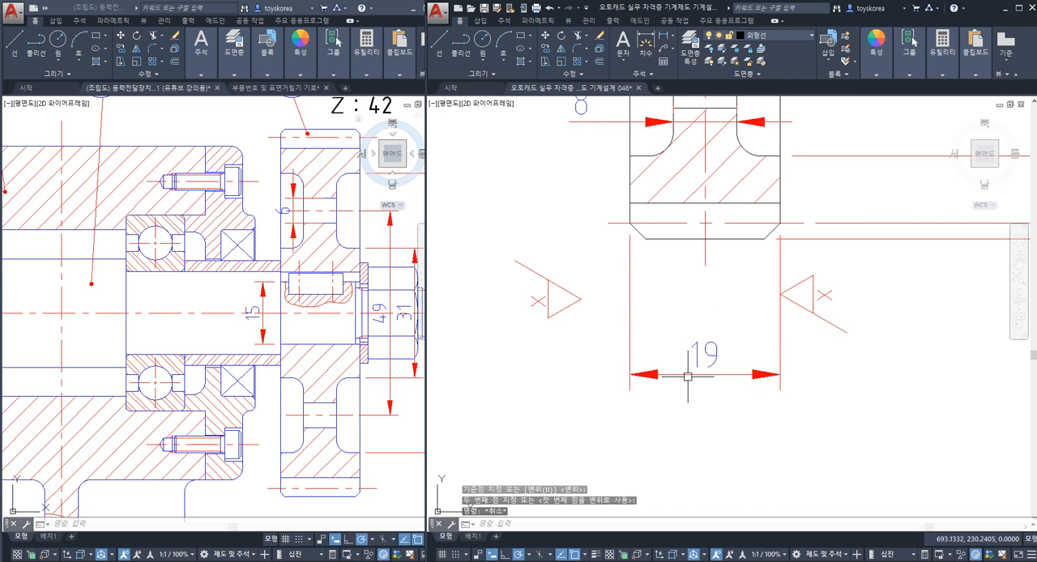
Step: Move the right-pointing x symbol by its tip onto the left extension line of the 19 mm dimension
left_click(610, 333)
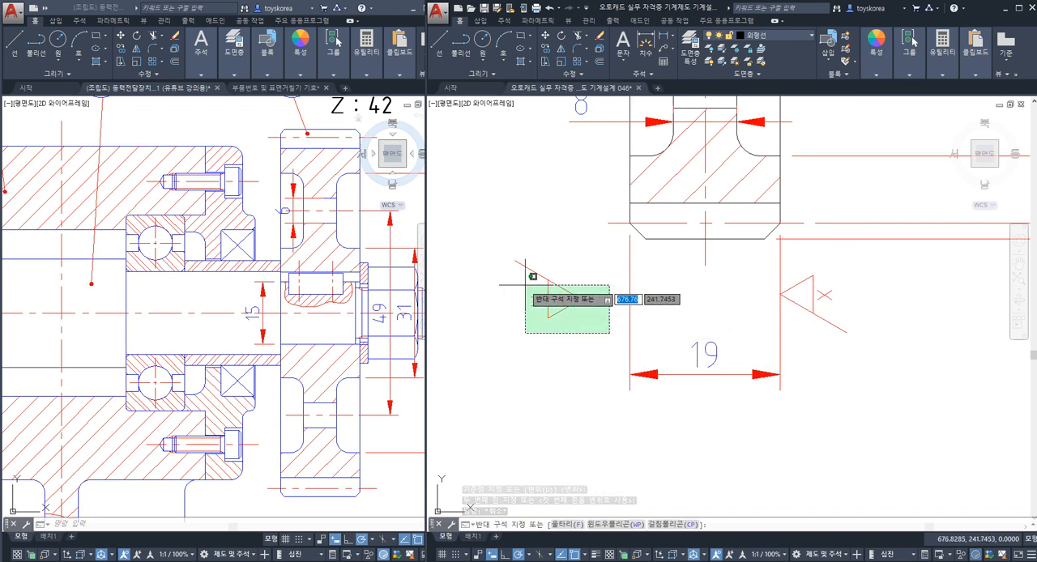
left_click(525, 285)
key("Return")
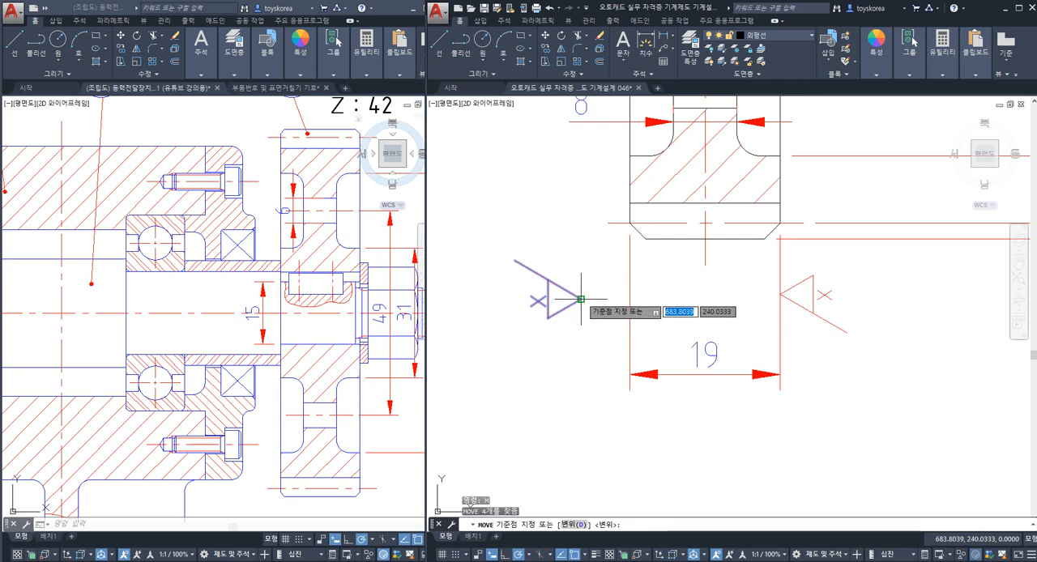
left_click(581, 299)
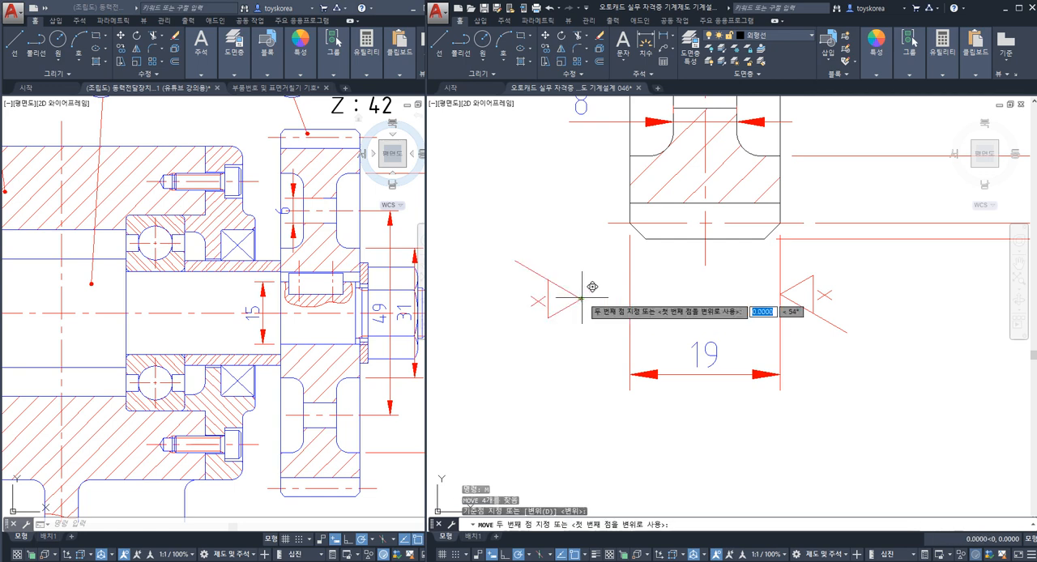
left_click(628, 299)
key("Escape")
key("Escape")
Step: Try moving the left-pointing x symbol horizontally away to the right of the 19 mm dimension's right extension line
left_click(796, 287)
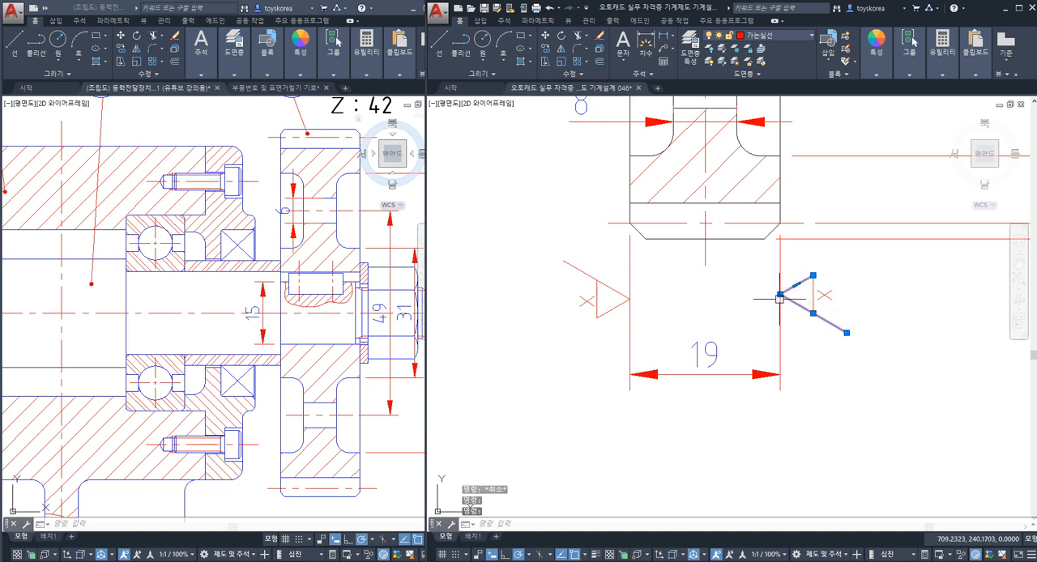
key("Escape")
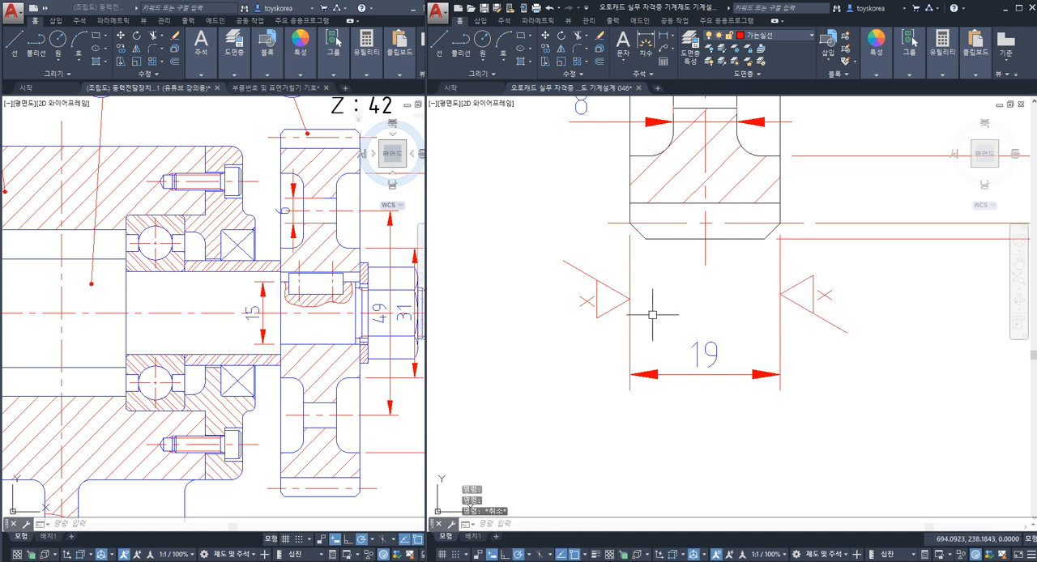
left_click(847, 348)
left_click(794, 267)
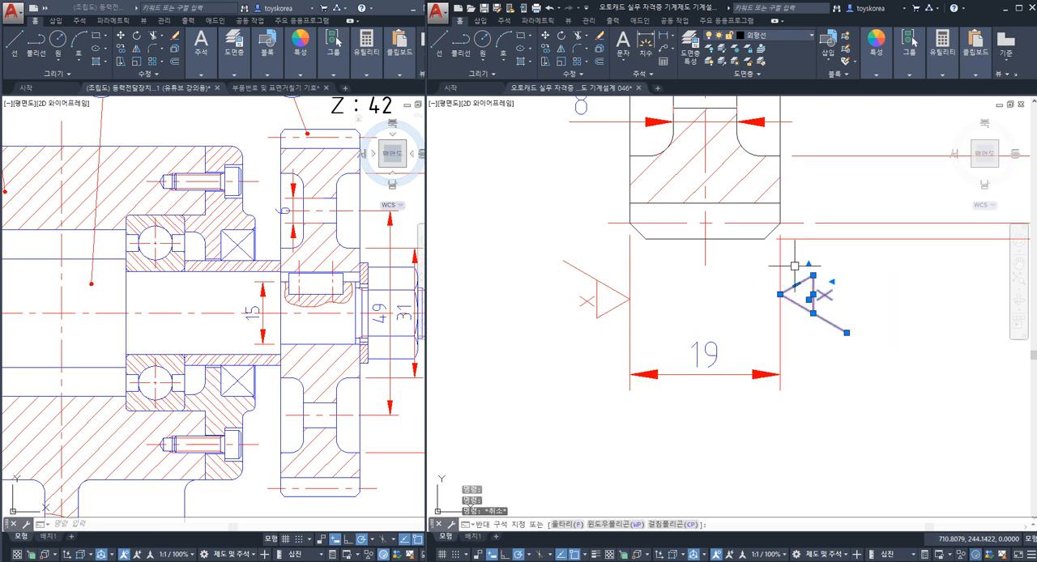
type("m")
key("space")
left_click(814, 353)
key("Escape")
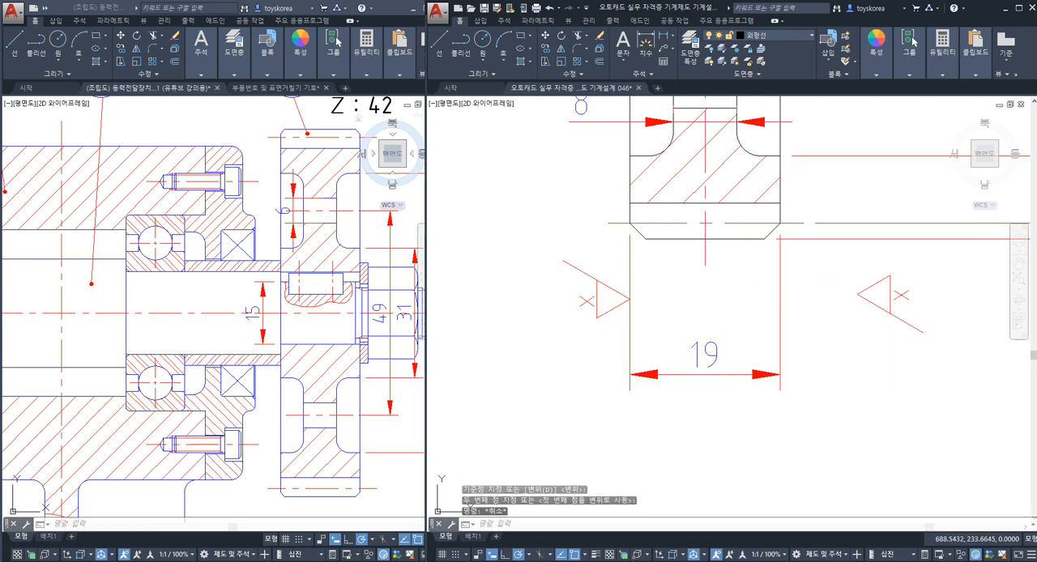
Step: Try placing the right-pointing x symbol on the inner side of the 19 mm dimension's right extension line
left_click(546, 240)
left_click(733, 351)
type("m")
key("space")
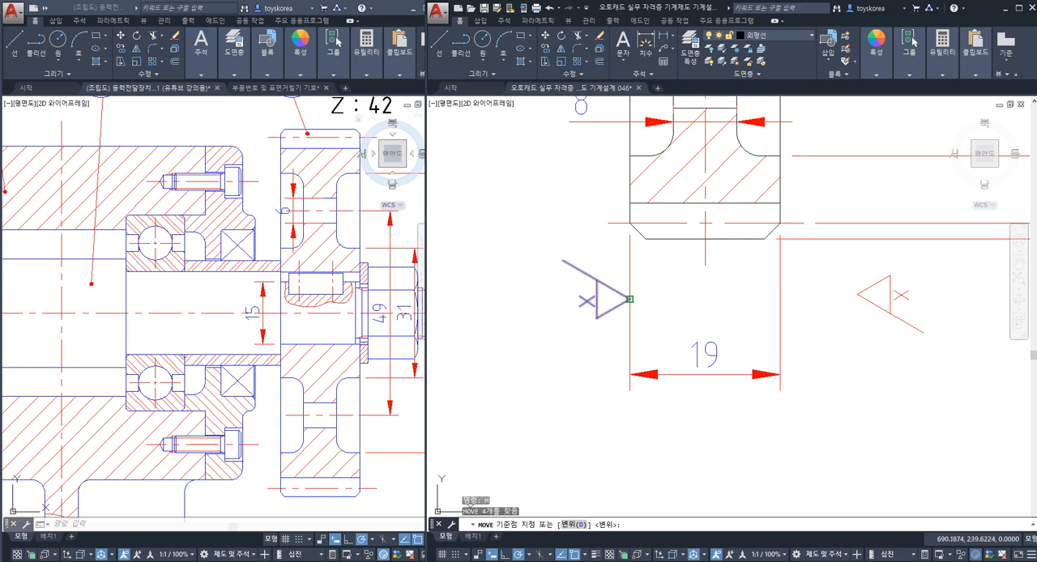
left_click(630, 299)
left_click(775, 302)
key("Escape")
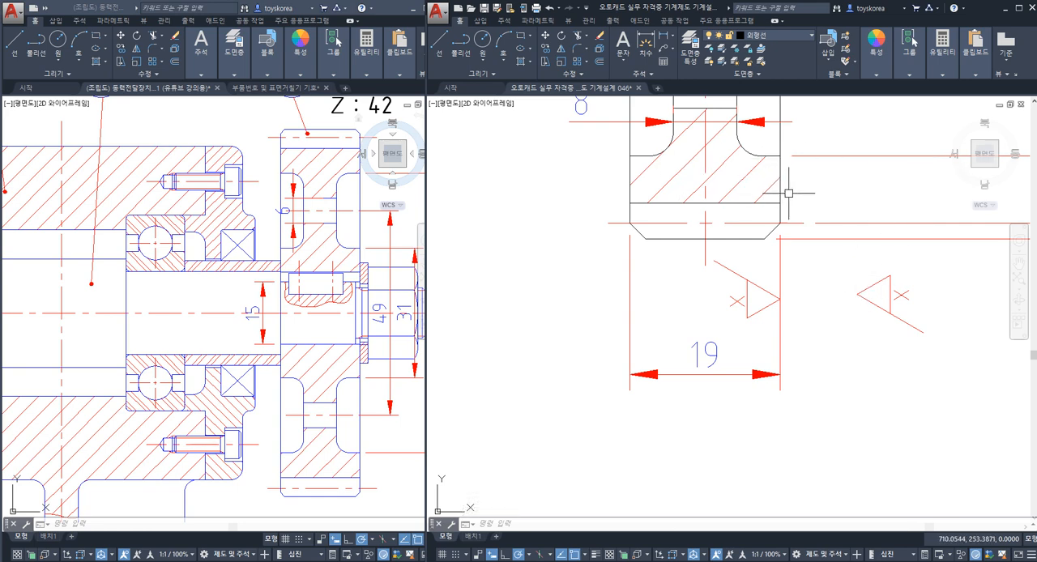
key("Escape")
key("Escape")
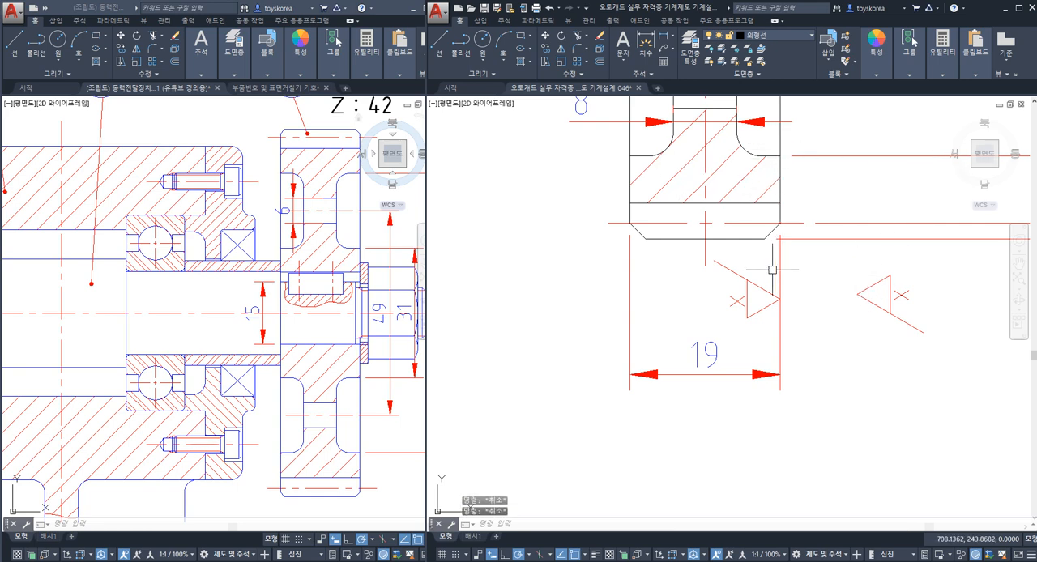
Step: Undo the last two finish symbol moves at the 19 mm dimension and save the drawing
key("ctrl+z")
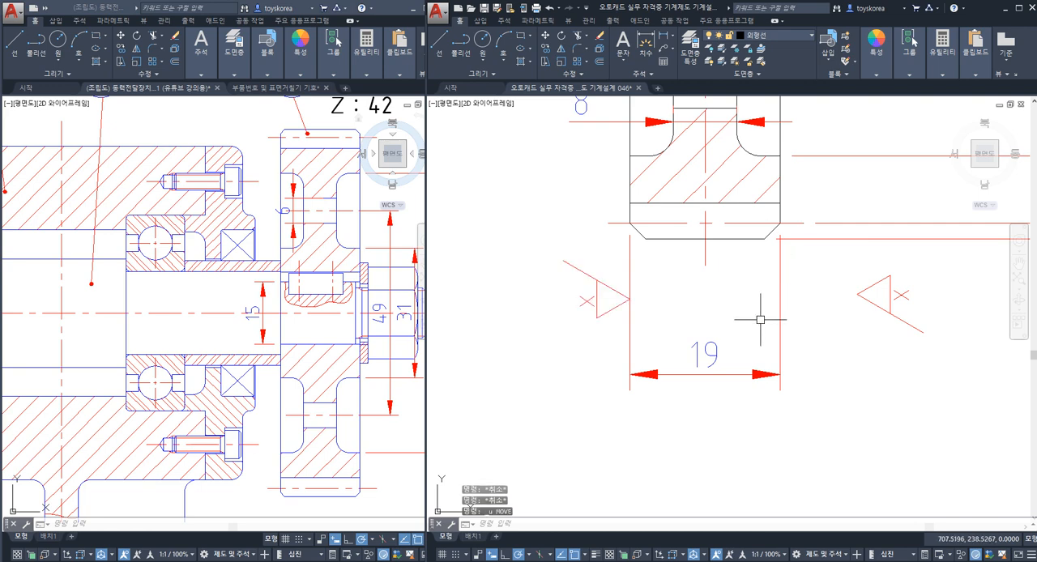
key("ctrl+z")
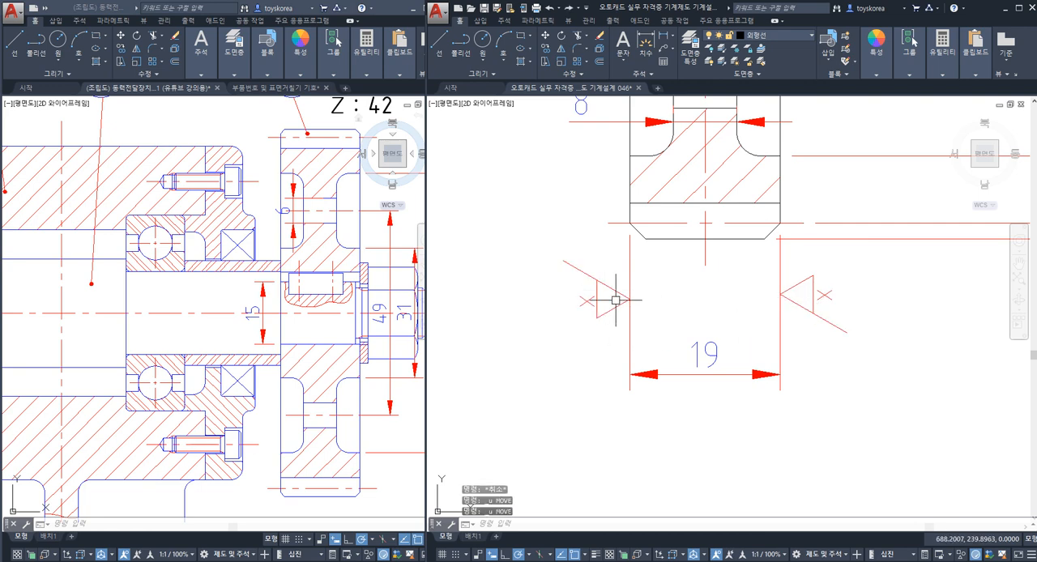
key("ctrl+s")
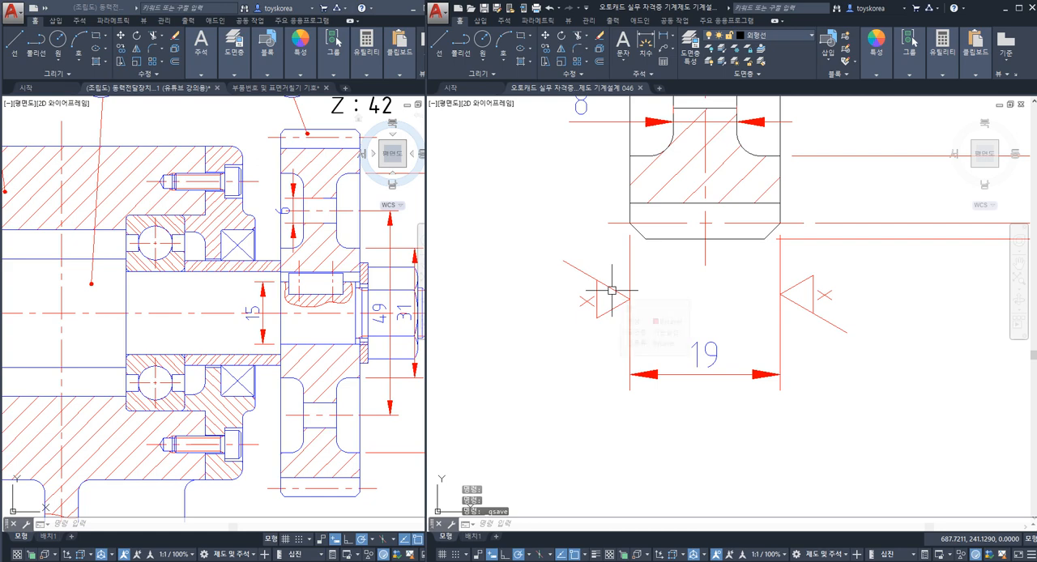
Step: Examine gear 4's section view and its dimensions for surfaces that still need a finish symbol
scroll(612, 289, "down", 5)
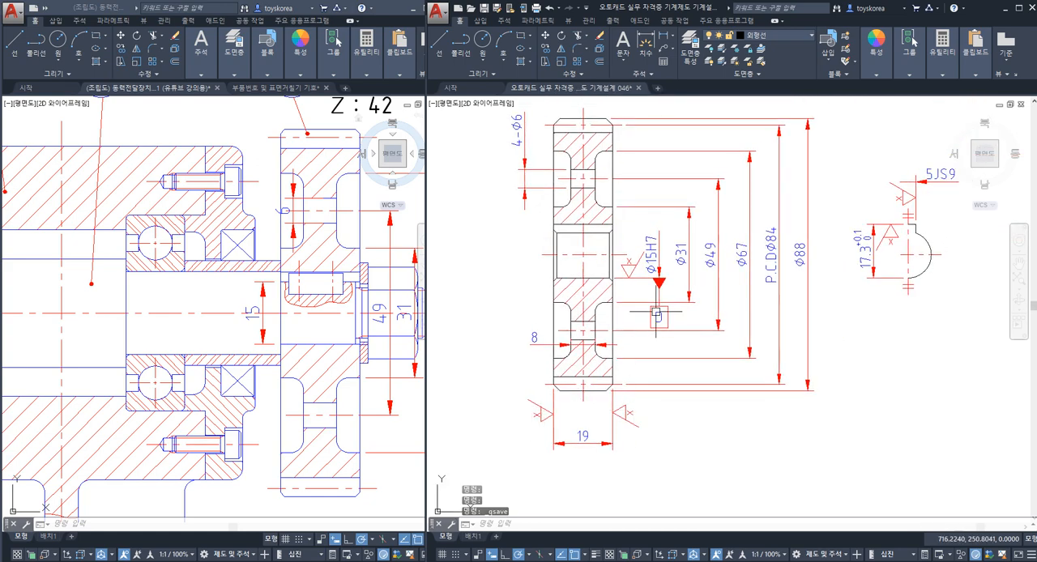
middle_click_drag(657, 312, 654, 358)
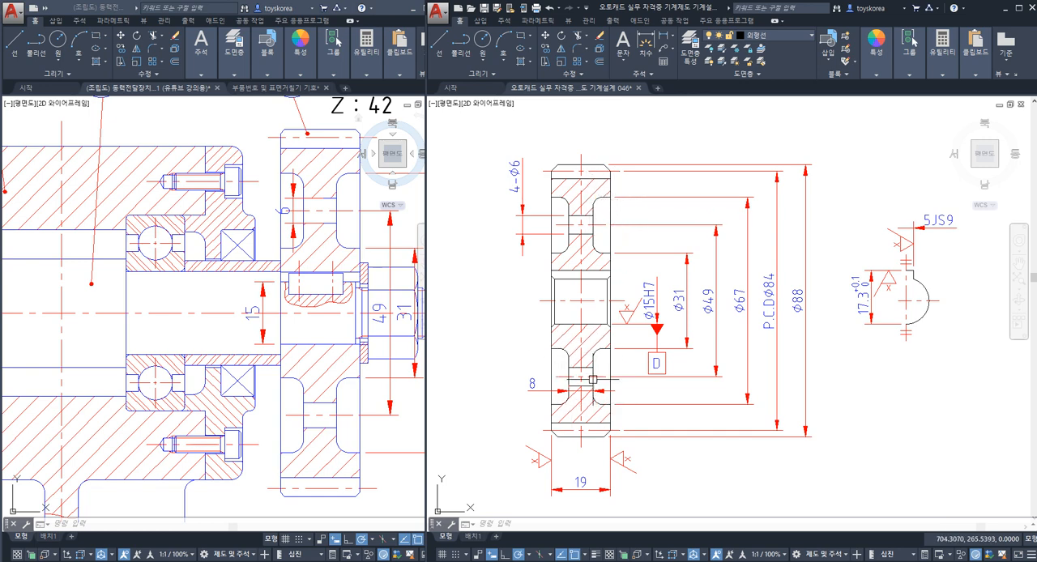
middle_click_drag(547, 315, 538, 309)
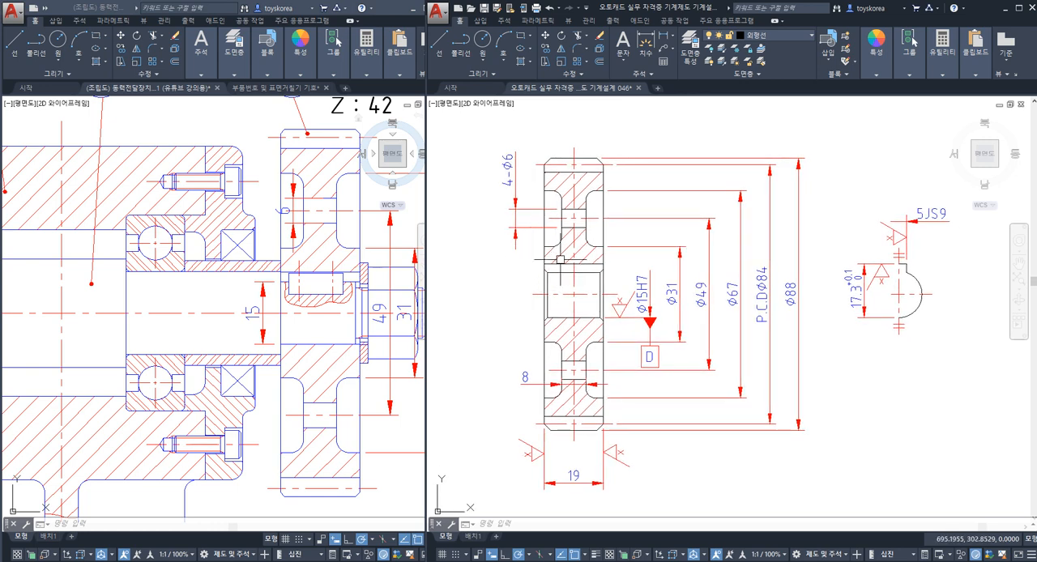
scroll(546, 199, "up", 3)
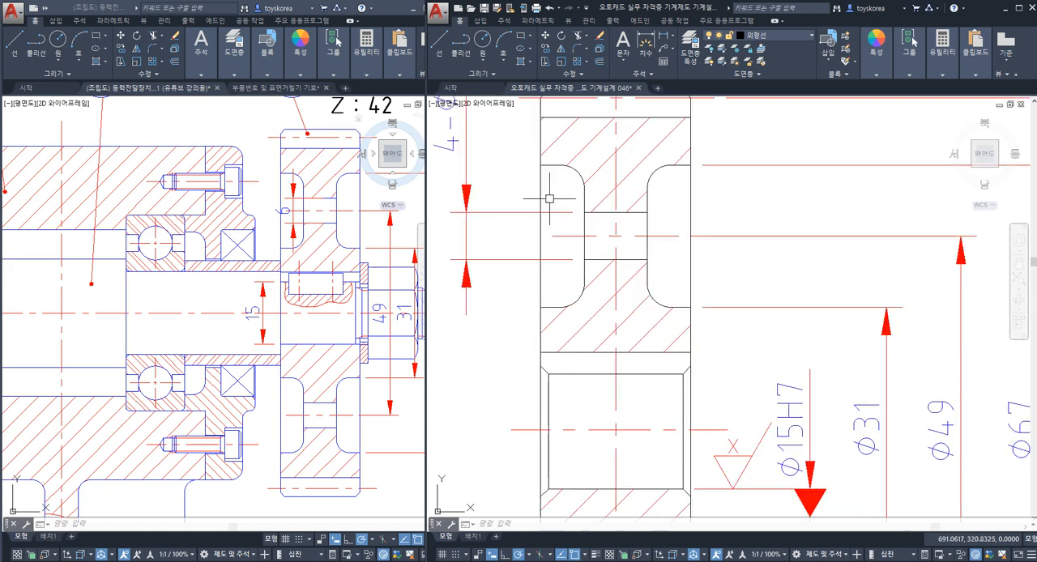
scroll(551, 200, "down", 2)
scroll(615, 187, "down", 2)
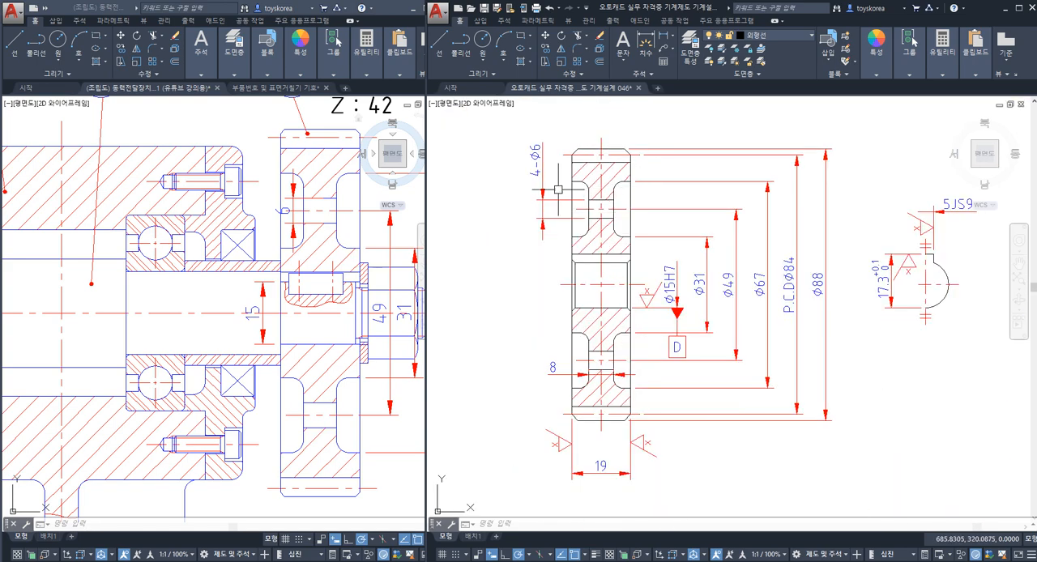
middle_click_drag(611, 184, 606, 195)
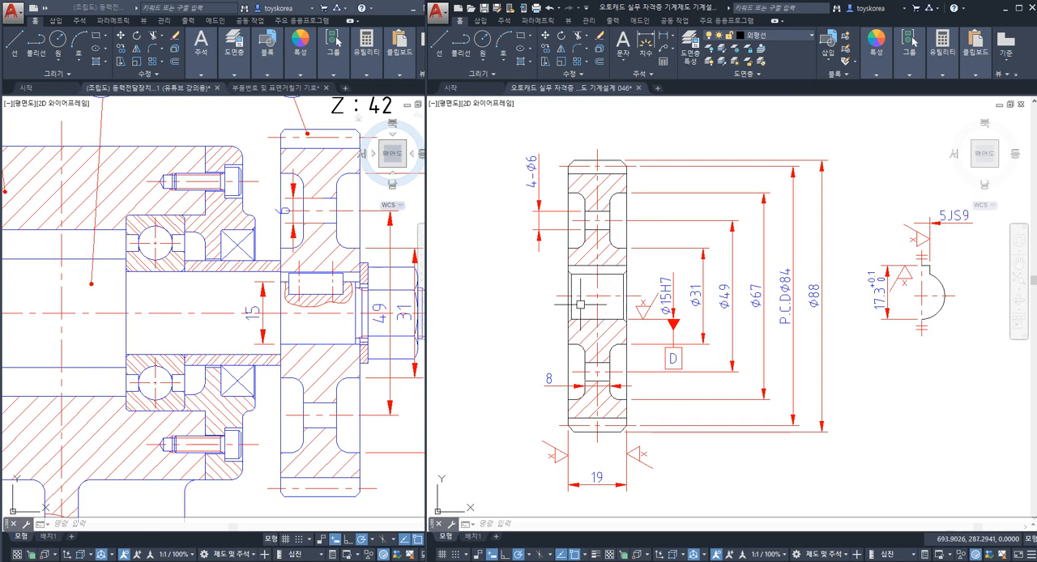
scroll(613, 294, "down", 3)
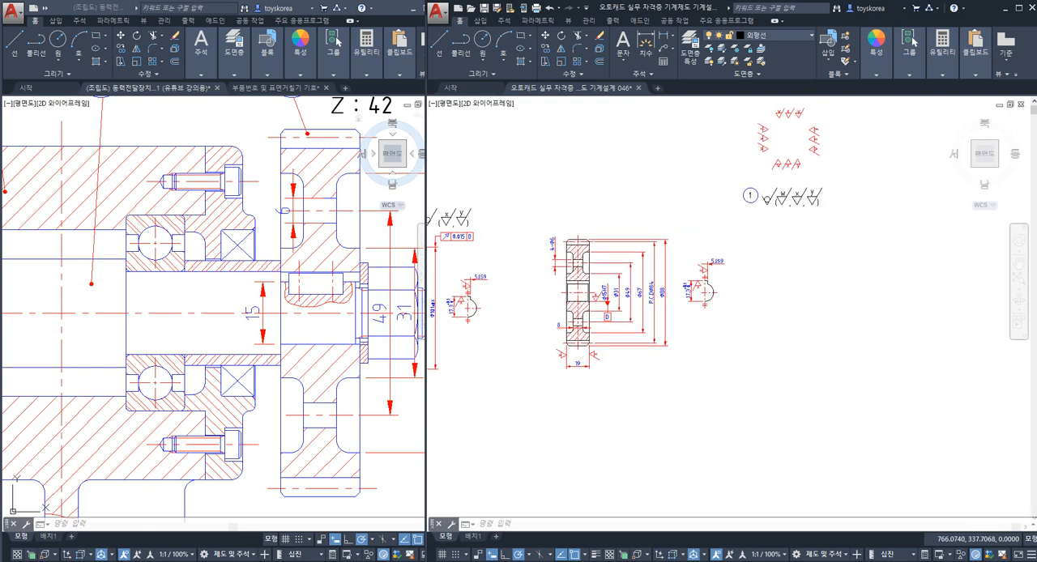
Step: Examine the circled finish symbol without a letter beside the part number 1 balloon
scroll(766, 200, "up", 5)
left_click(745, 244)
left_click(723, 209)
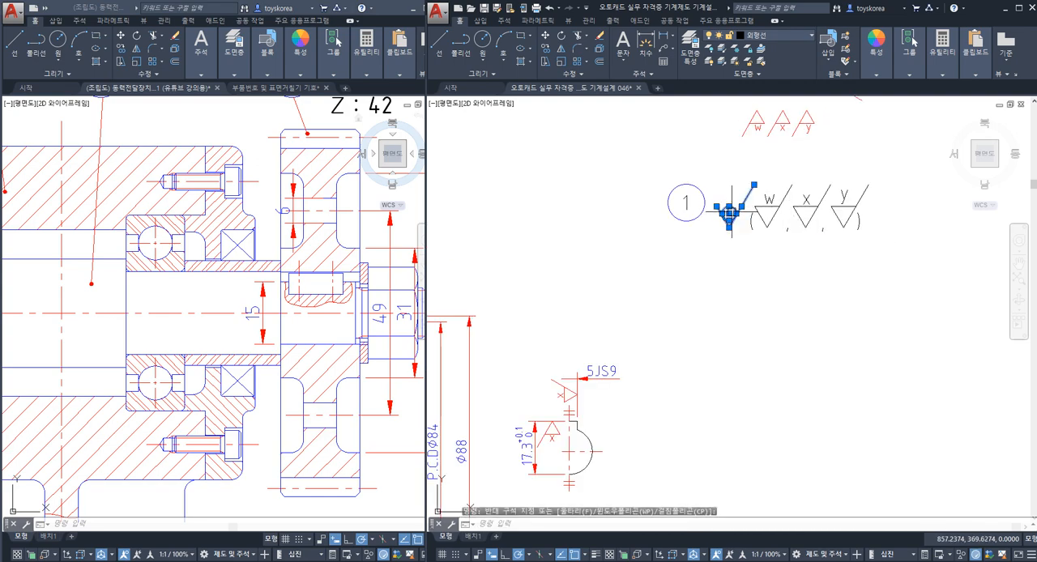
key("Escape")
scroll(730, 226, "up", 4)
left_click(746, 226)
left_click(716, 188)
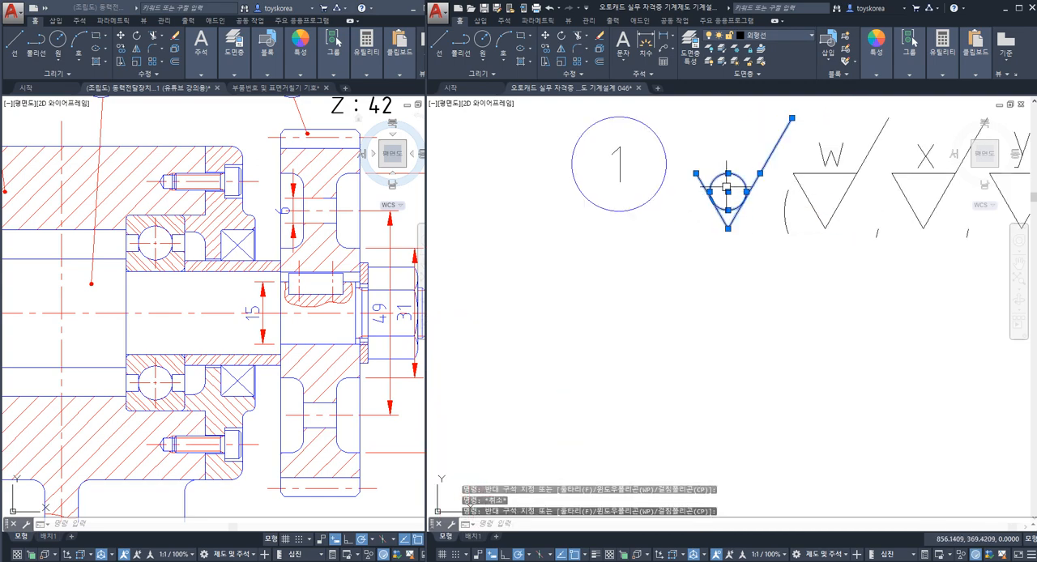
scroll(727, 187, "down", 4)
scroll(557, 232, "up", 5)
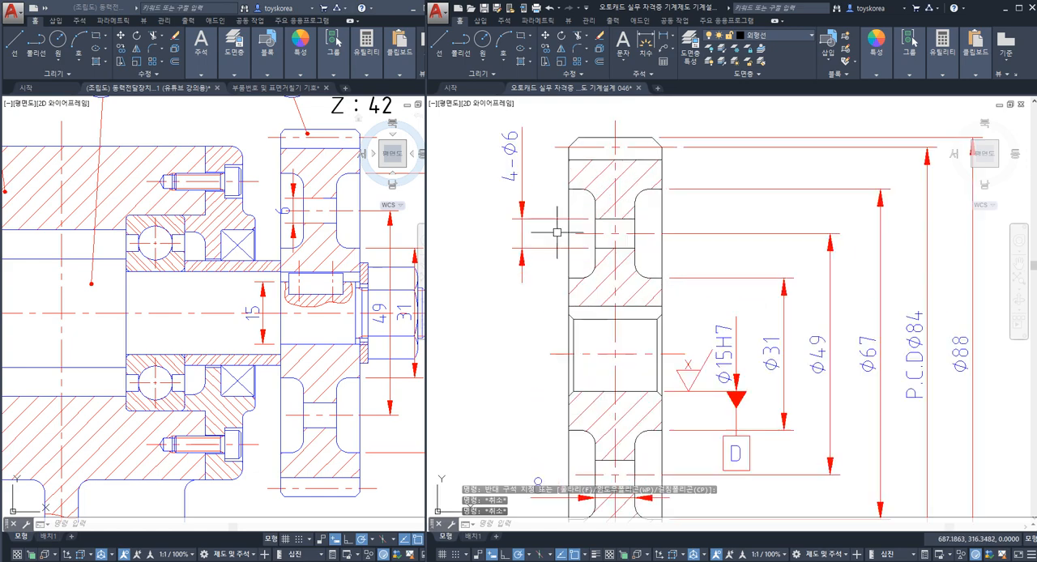
Step: Check the edges of the upper 4-Ø6 hole and the gear's upper tip line and pitch line
left_click(606, 218)
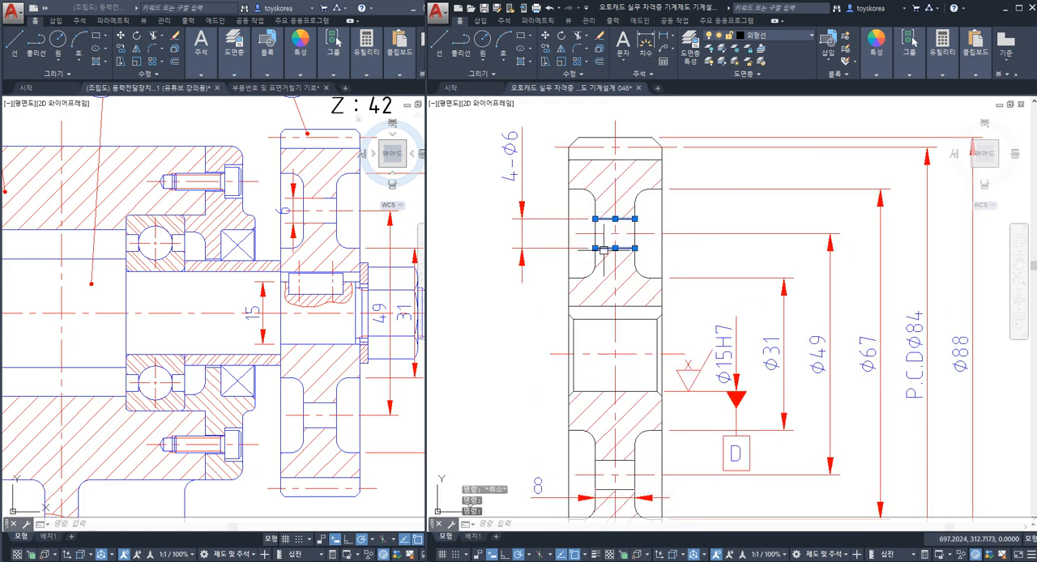
key("Escape")
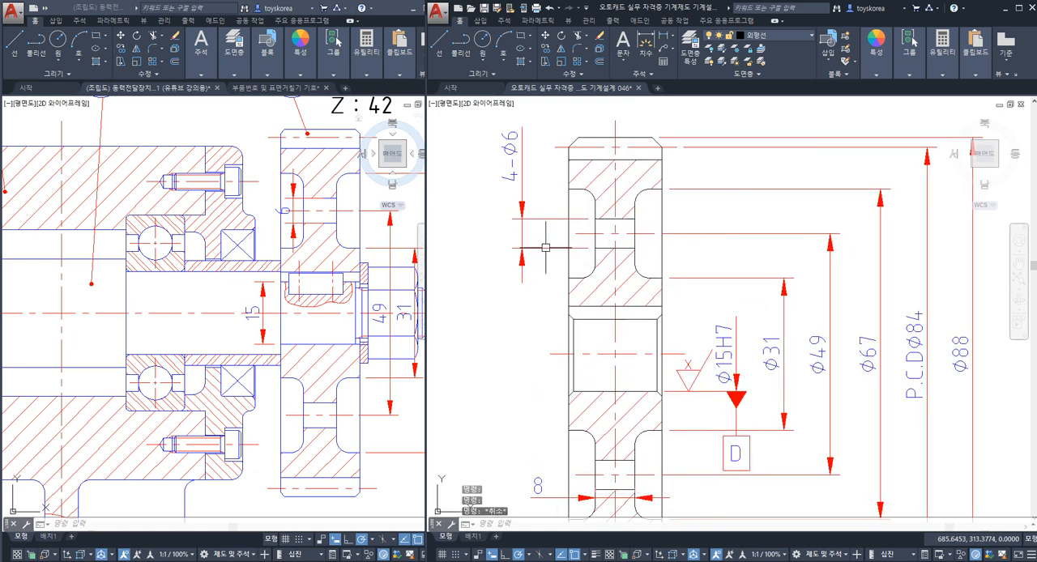
scroll(552, 249, "down", 2)
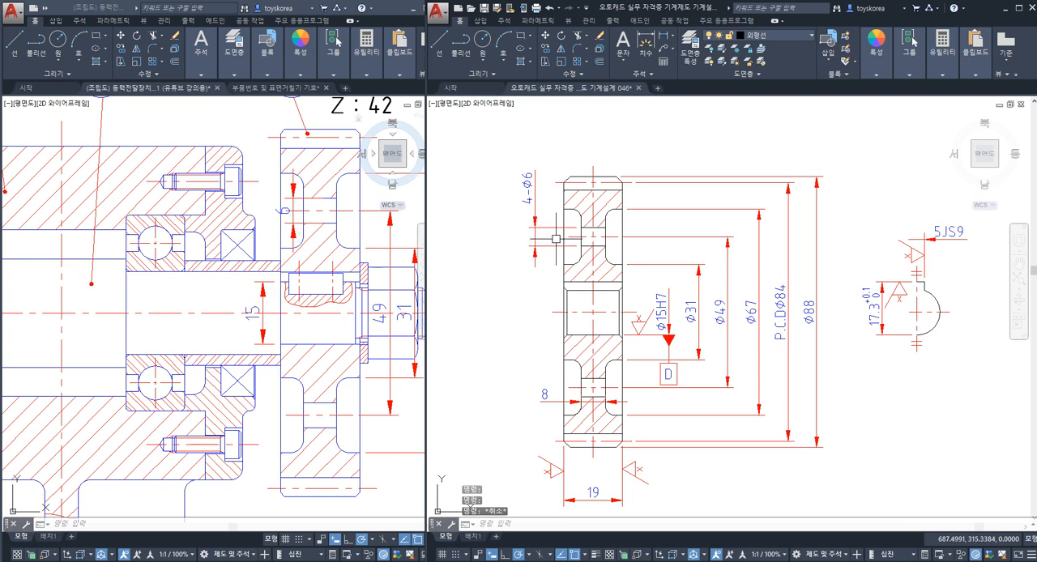
scroll(629, 209, "up", 4)
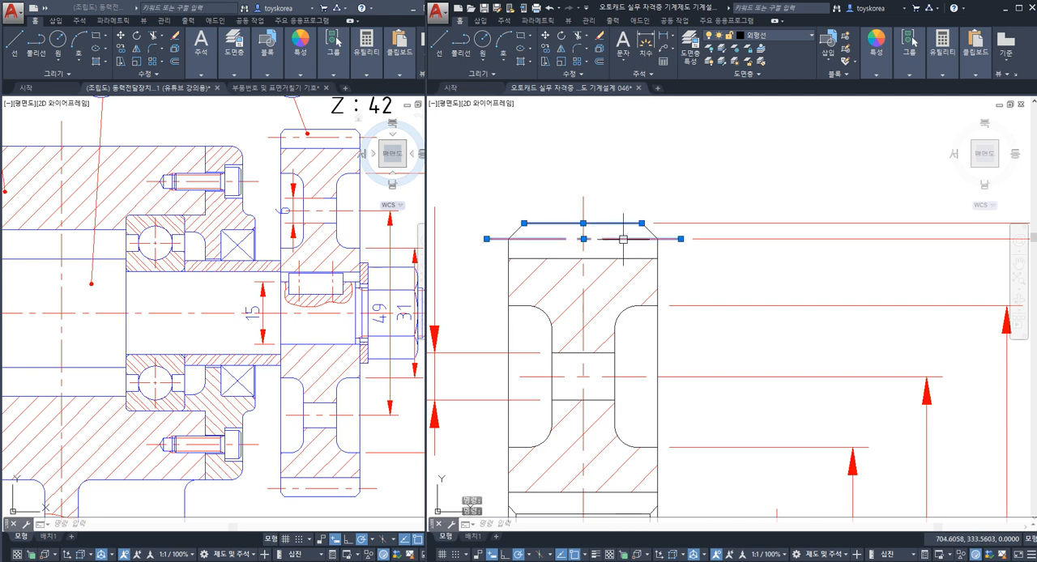
key("Escape")
left_click(619, 223)
left_click(619, 239)
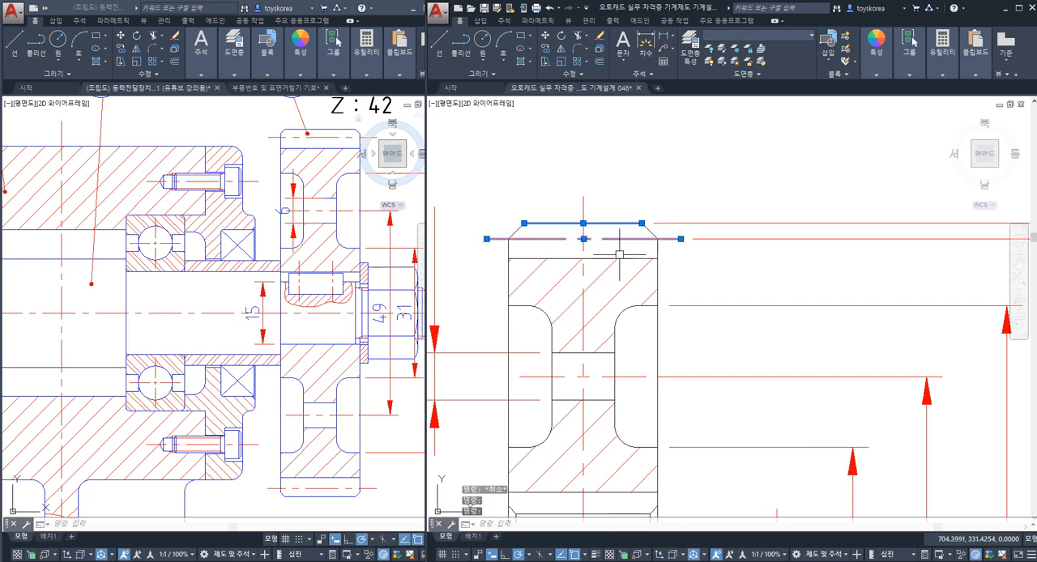
key("Escape")
key("Escape")
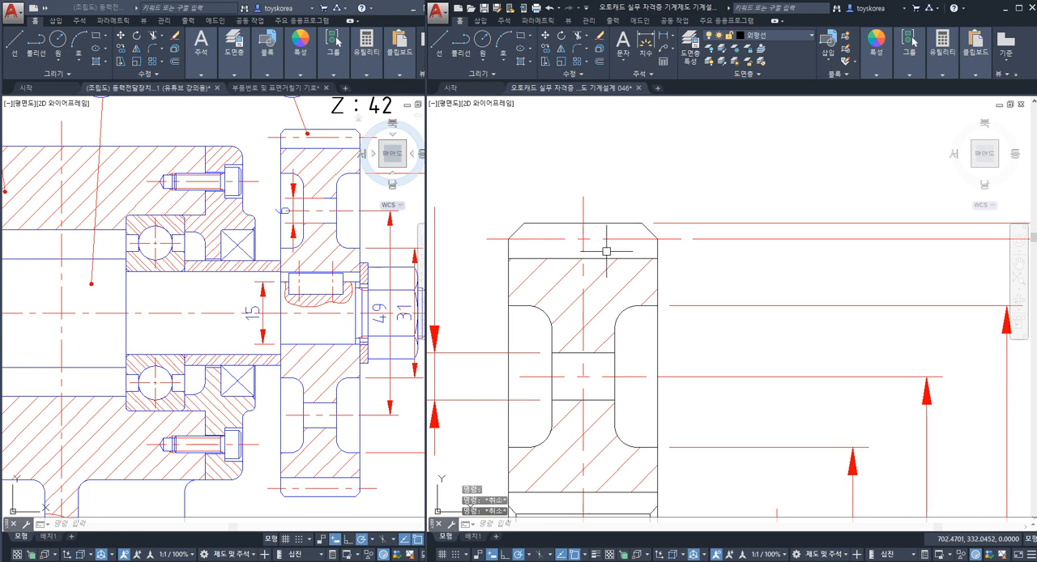
Step: Examine gear 4's upper tooth area between the tip line, the chamfers and the root line
scroll(630, 247, "up", 3)
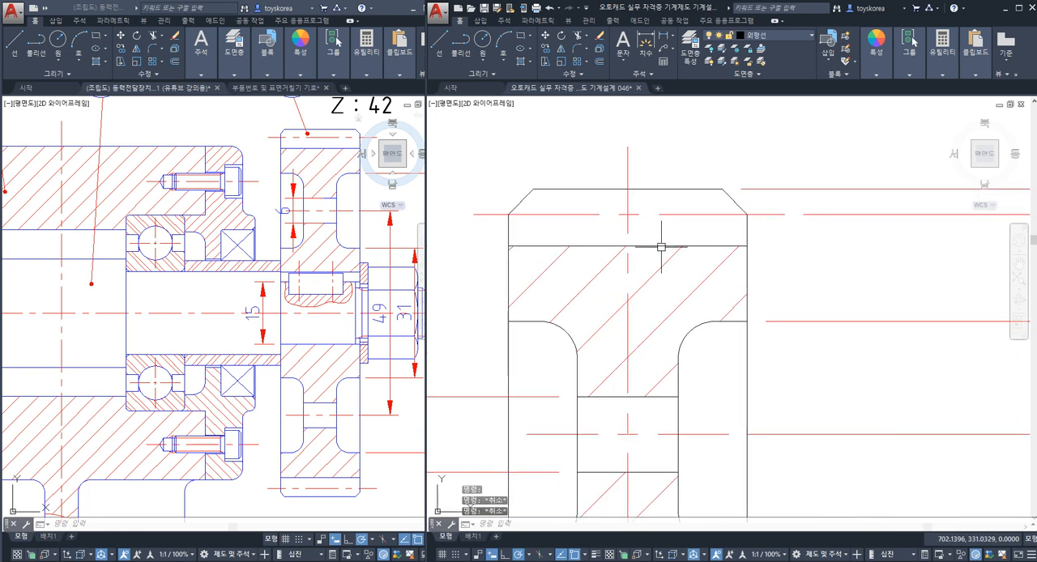
left_click(661, 246)
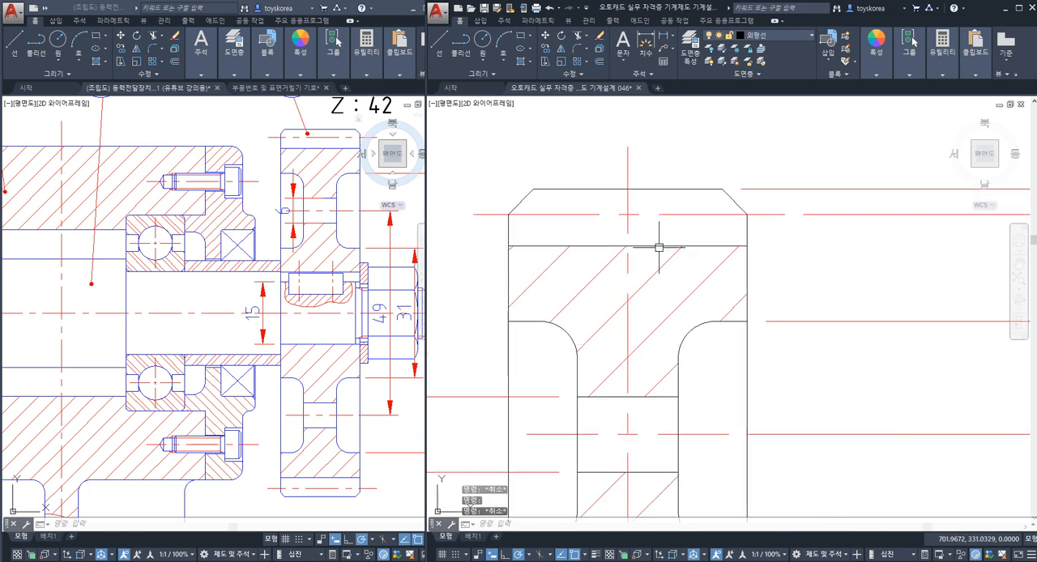
key("Escape")
key("Escape")
middle_click_drag(696, 204, 680, 228)
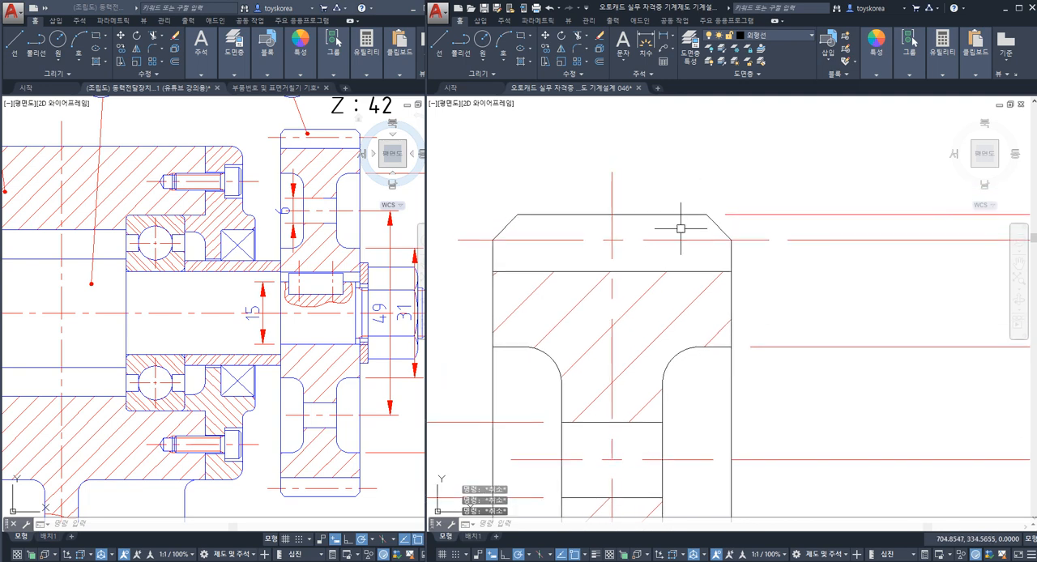
left_click(704, 229)
key("Escape")
key("Escape")
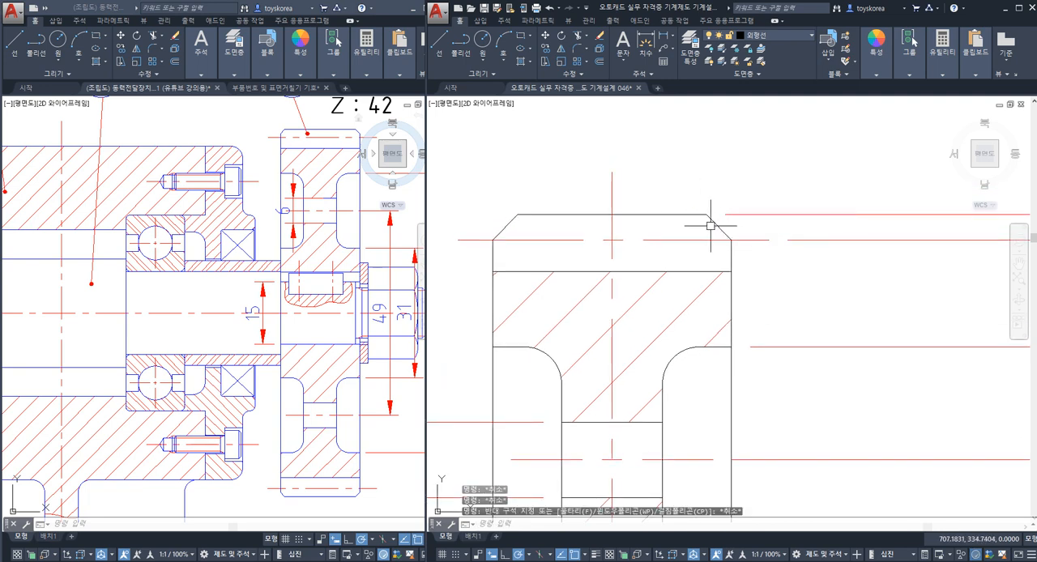
key("Escape")
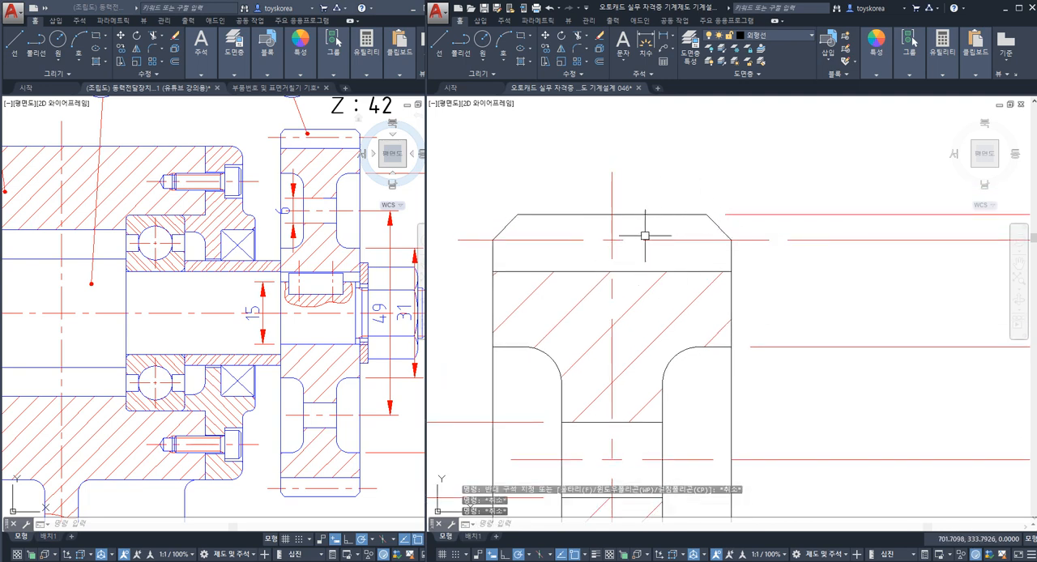
Step: Mirror the gear's upper tip line and its two chamfers about the pitch line, keeping the originals
left_click(711, 232)
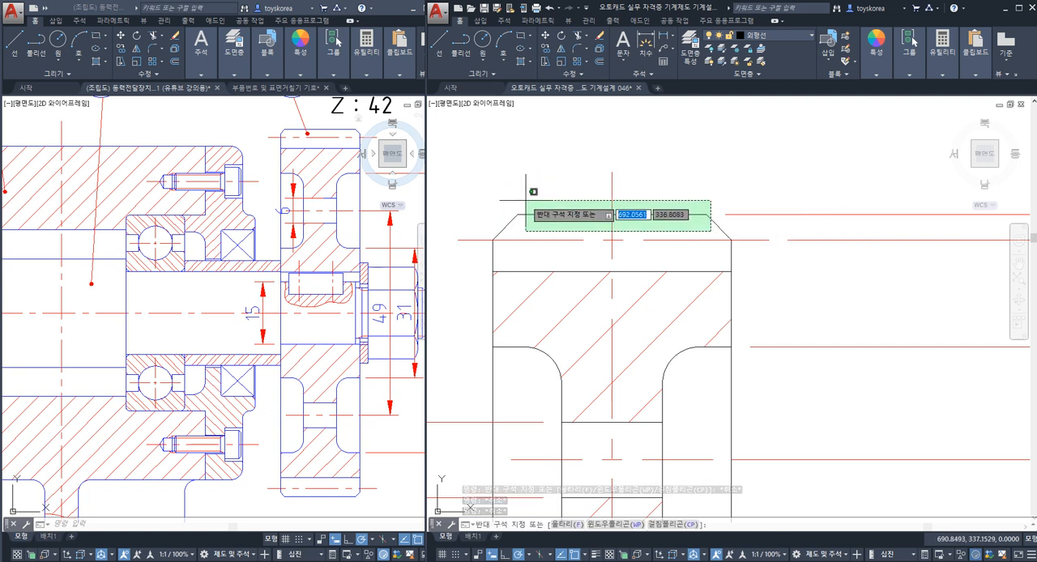
left_click(623, 204)
left_click(546, 226)
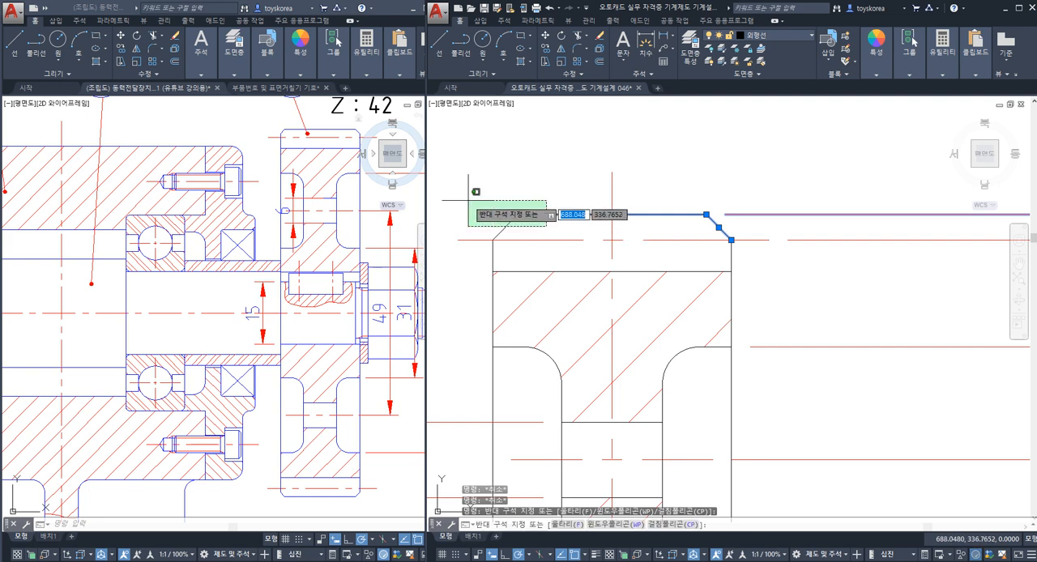
left_click(469, 200)
type("mi")
key("space")
left_click(560, 240)
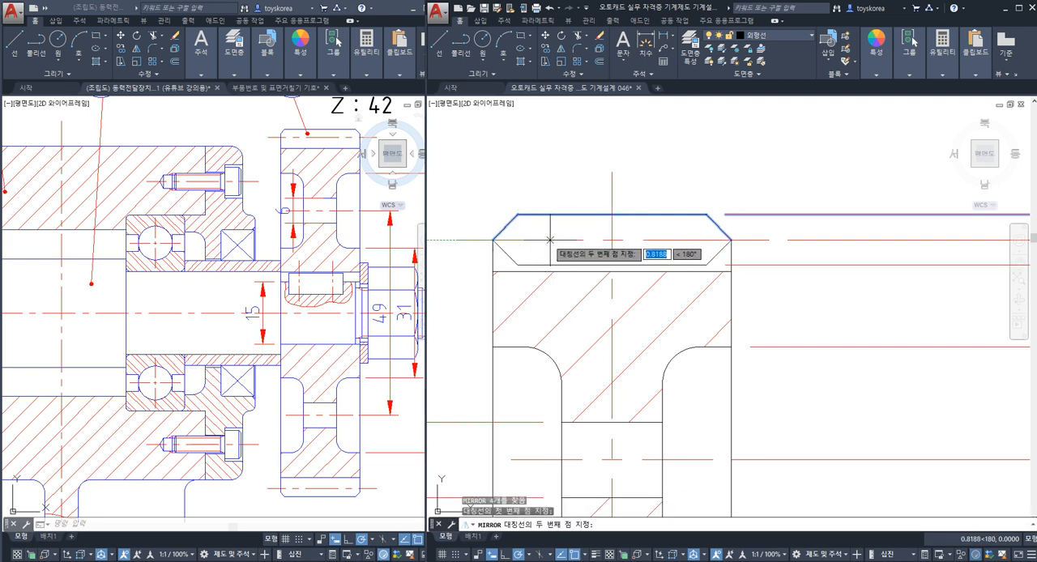
left_click(547, 240)
key("Return")
key("Escape")
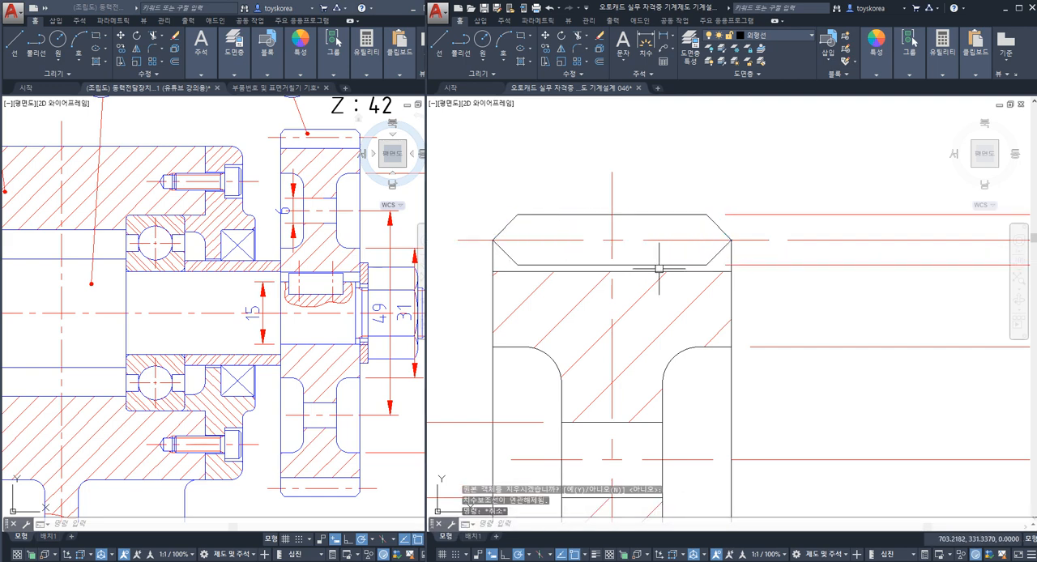
Step: Compare the mirrored tip outline with the root line at the top of gear 4's section view
left_click(557, 264)
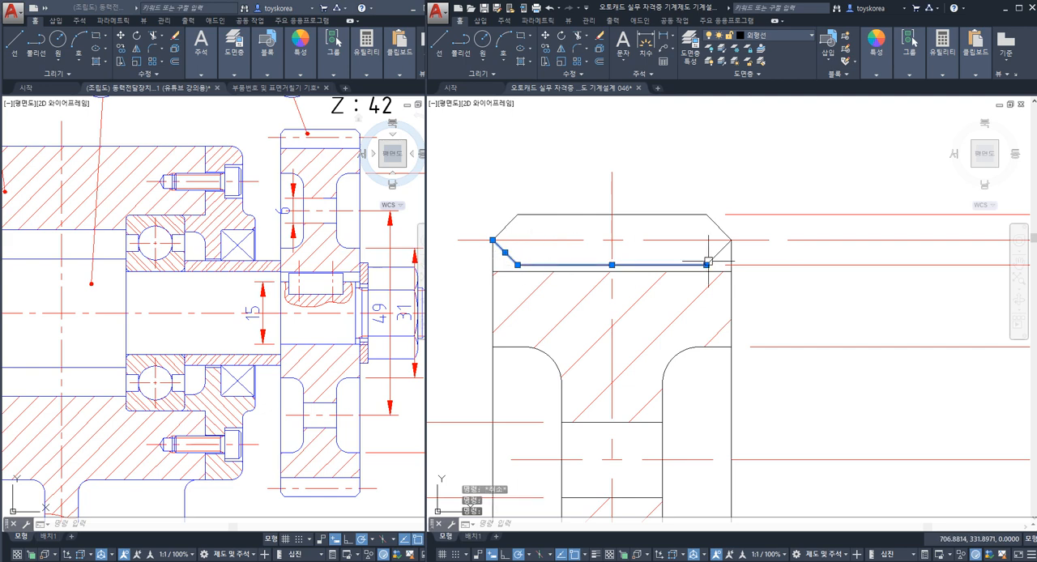
key("Escape")
scroll(681, 274, "up", 2)
left_click(684, 268)
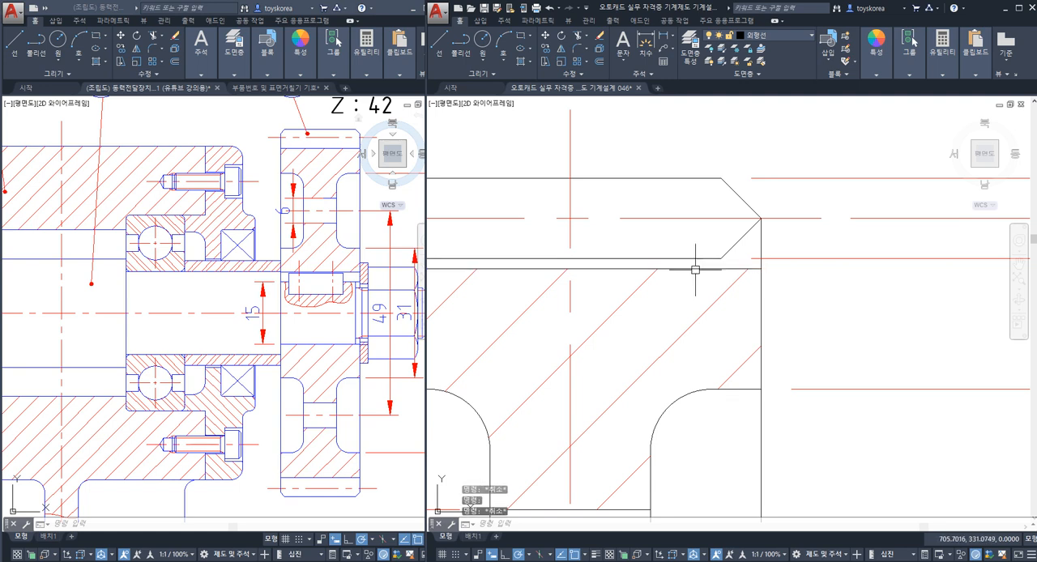
key("Escape")
left_click(693, 269)
key("Escape")
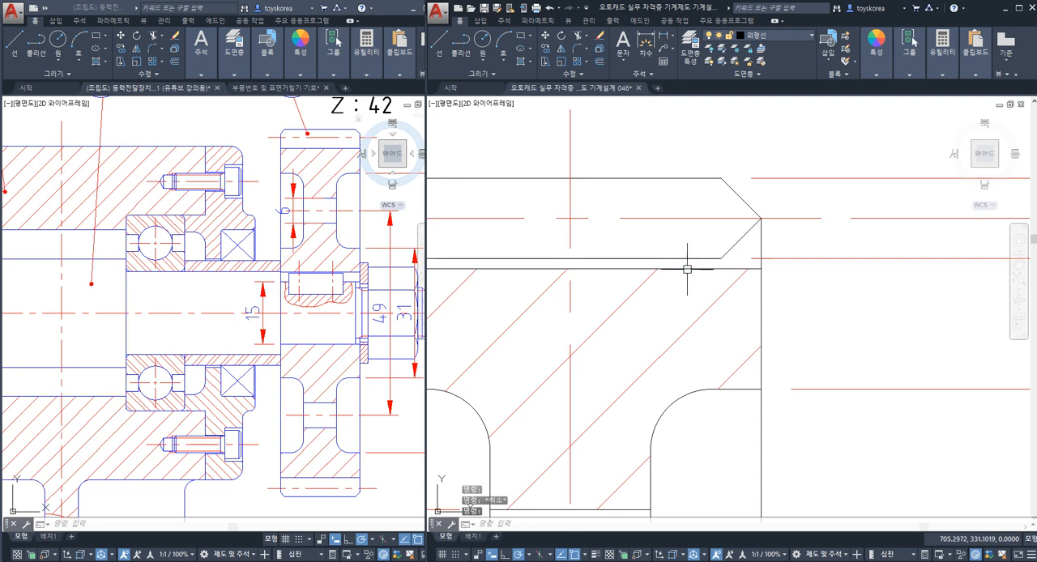
left_click(694, 269)
key("Escape")
left_click(689, 269)
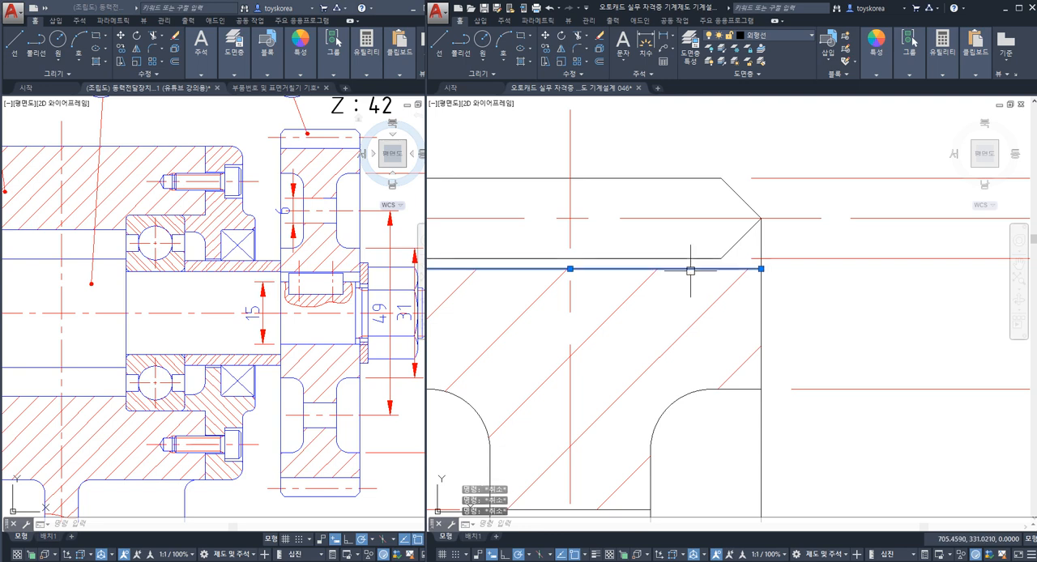
key("Escape")
left_click(694, 268)
key("Escape")
scroll(689, 266, "down", 5)
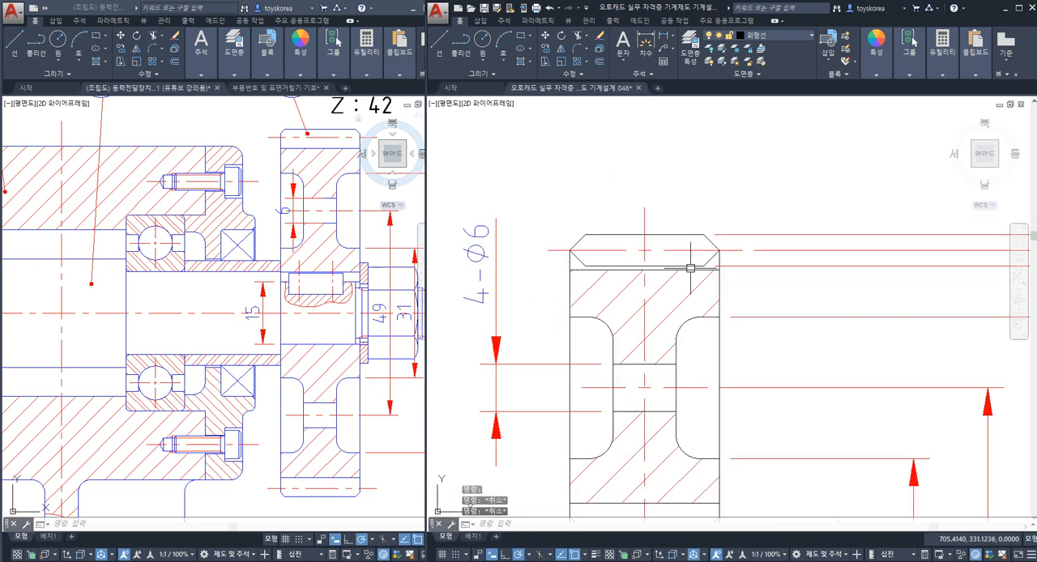
scroll(696, 269, "up", 2)
scroll(699, 270, "up", 5)
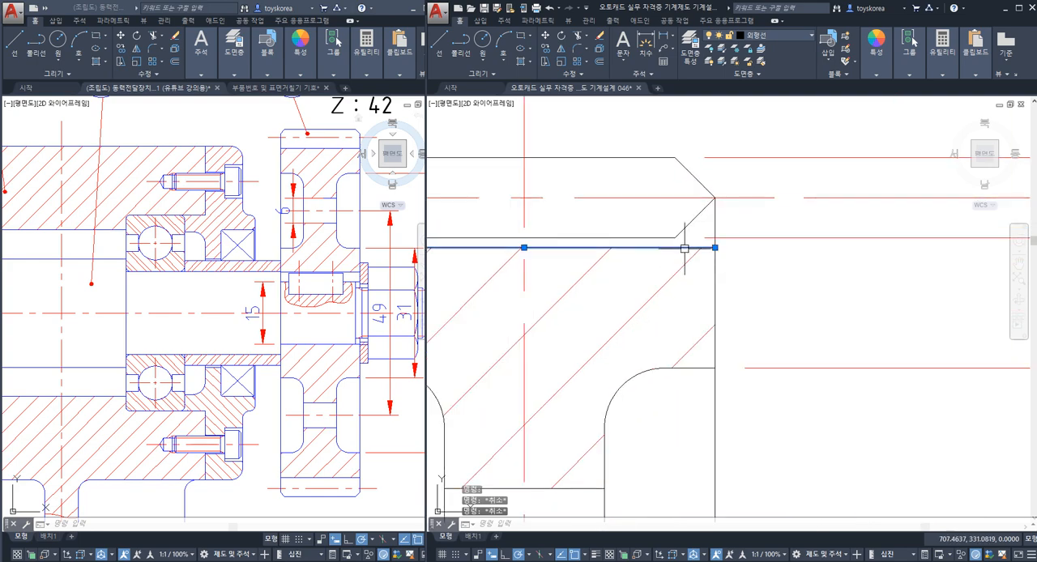
key("Escape")
left_click(685, 248)
key("Escape")
scroll(686, 251, "down", 5)
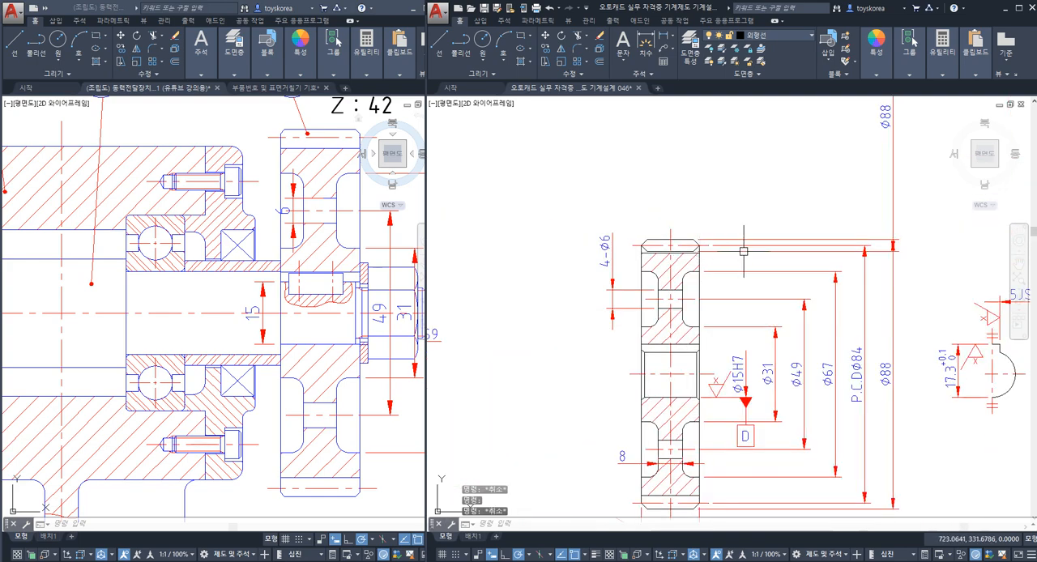
Step: Examine the circled finish symbol without a letter beside the part number 1 balloon
middle_click_drag(743, 252, 550, 295)
middle_click_drag(772, 264, 579, 318)
scroll(778, 235, "up", 4)
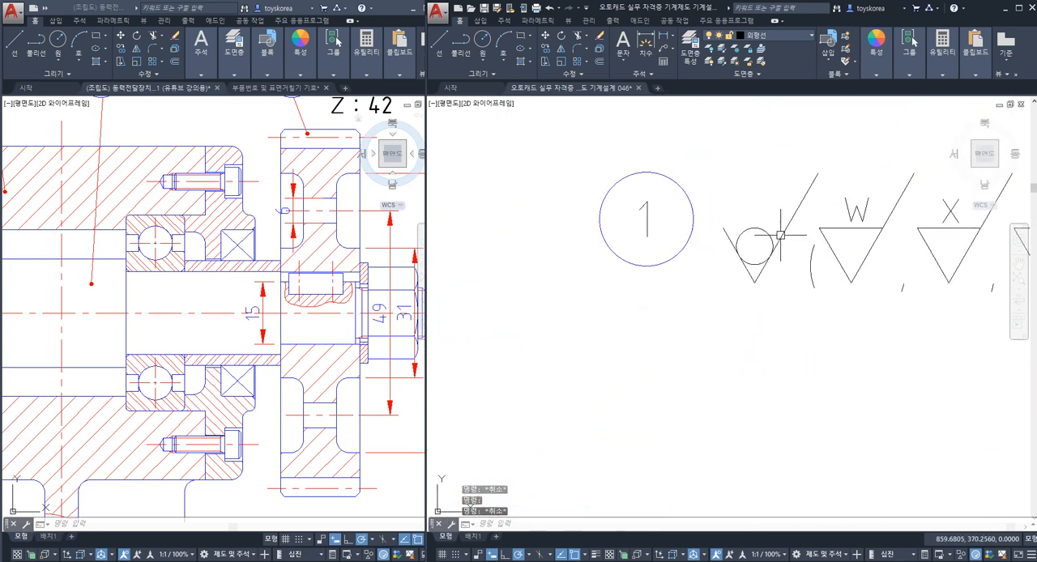
scroll(780, 235, "up", 4)
left_click(776, 291)
left_click(654, 223)
scroll(694, 273, "down", 6)
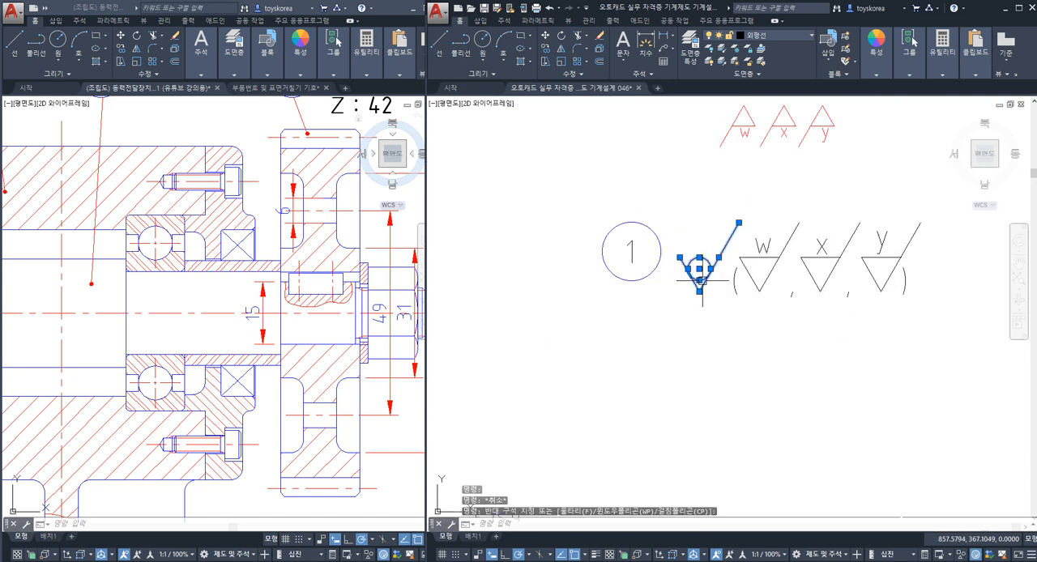
key("Escape")
key("Escape")
Step: Undo the mirroring of gear 4's upper tip outline about the pitch line
middle_click_drag(492, 311, 718, 252)
middle_click_drag(506, 285, 728, 255)
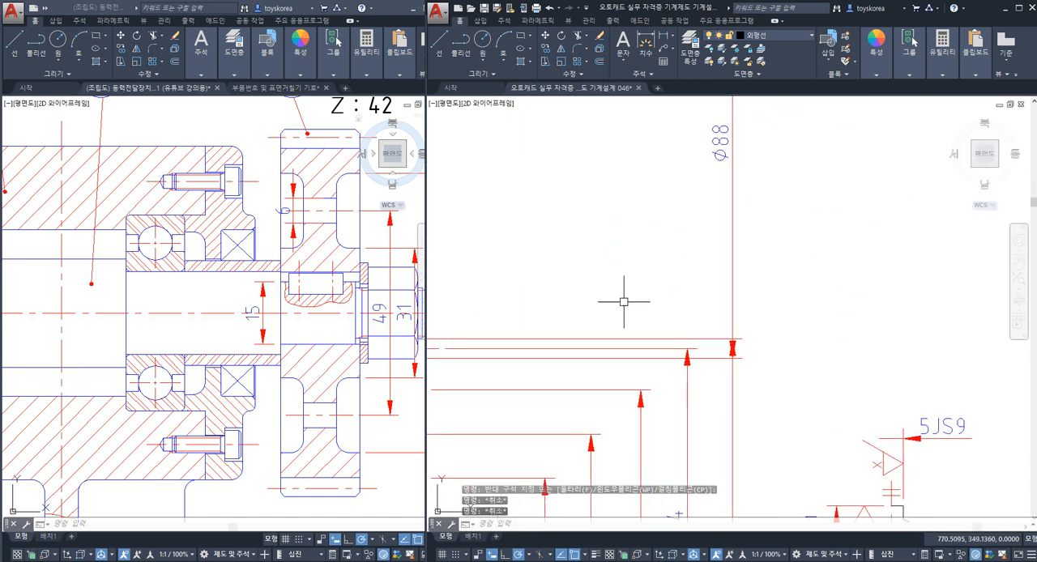
middle_click_drag(547, 341, 732, 259)
key("ctrl+z")
key("ctrl+z")
key("ctrl+z")
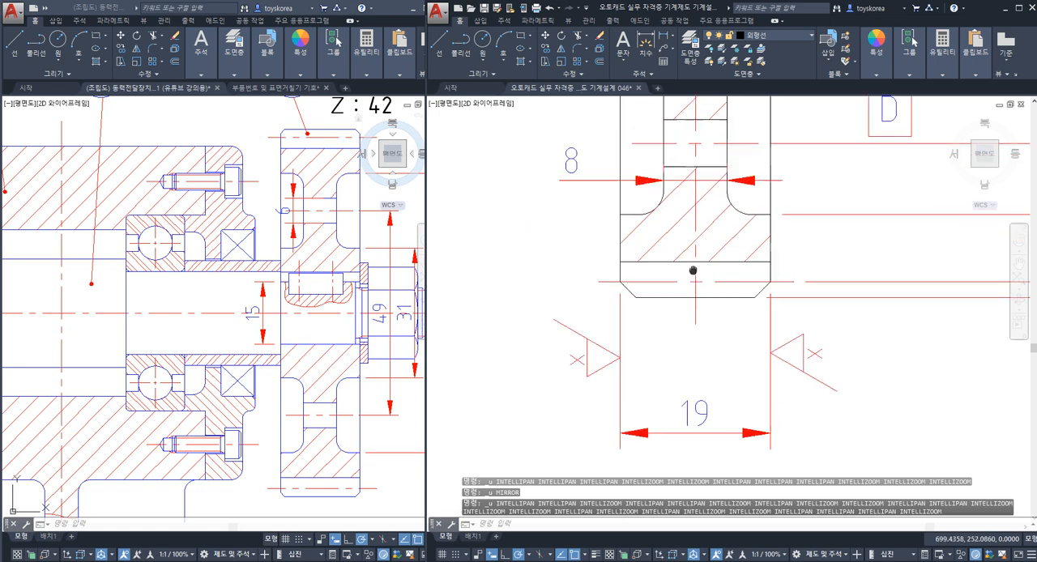
Step: Check the root line, pitch line and tip line at the top of gear 4's section view
scroll(698, 237, "up", 7)
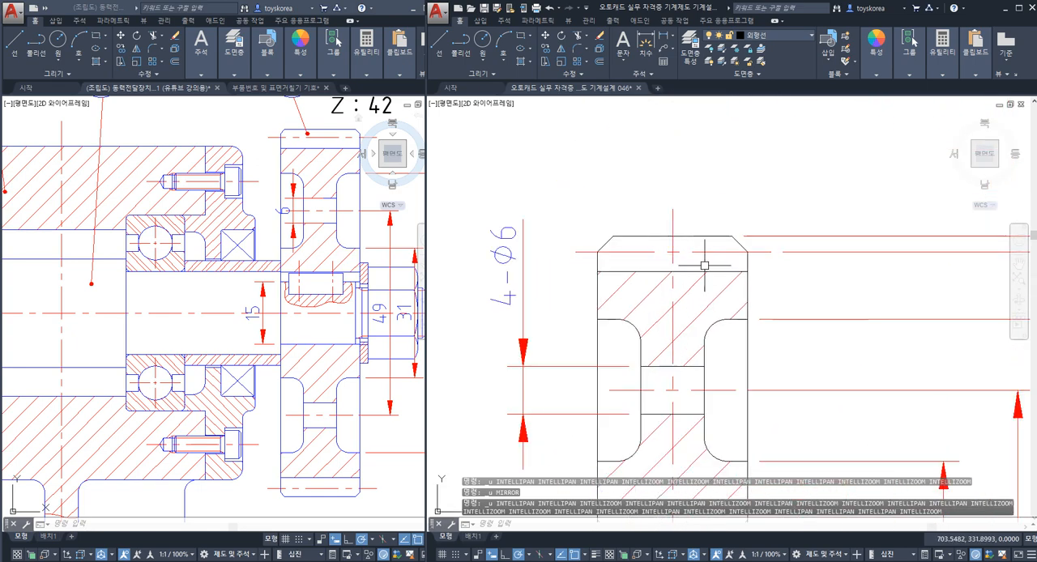
left_click(729, 277)
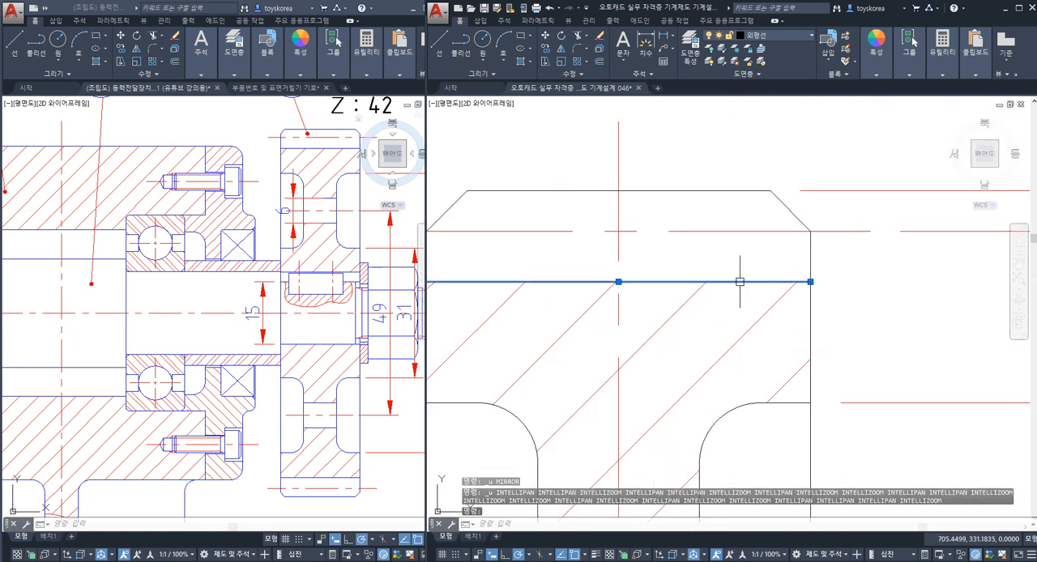
key("Escape")
key("Escape")
left_click(753, 232)
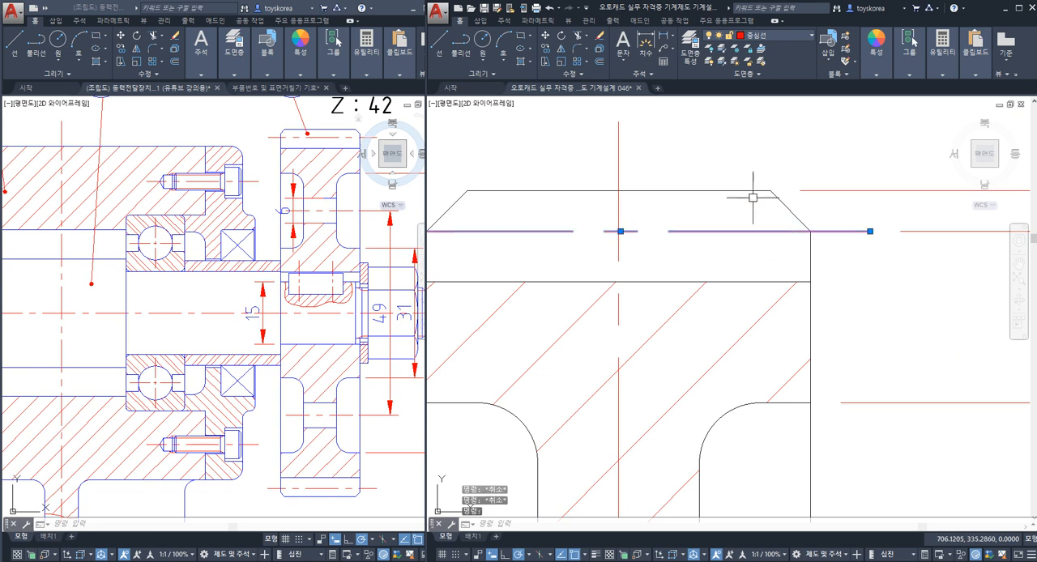
left_click(747, 191)
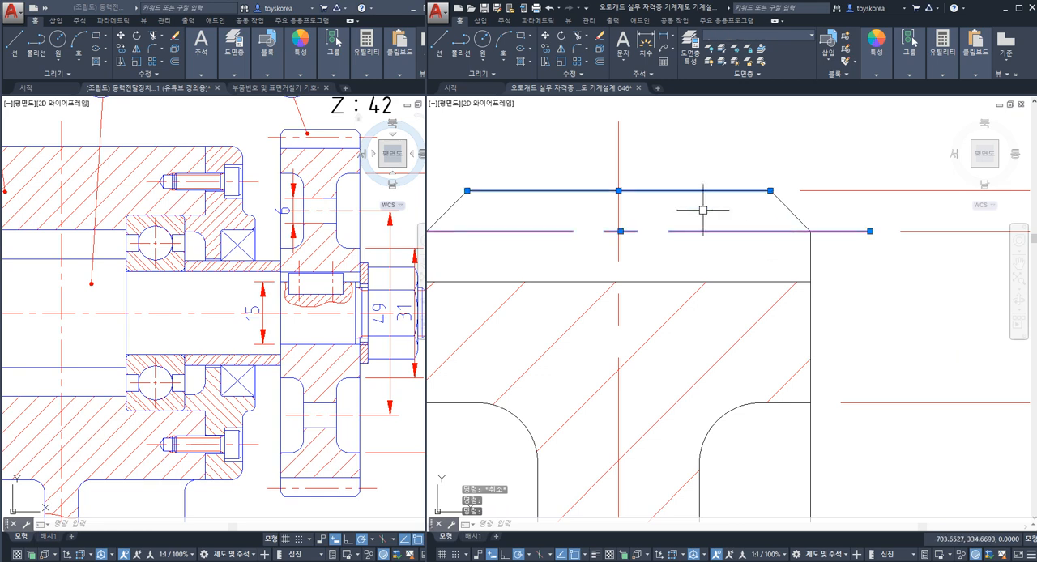
key("Escape")
key("Escape")
scroll(697, 207, "down", 5)
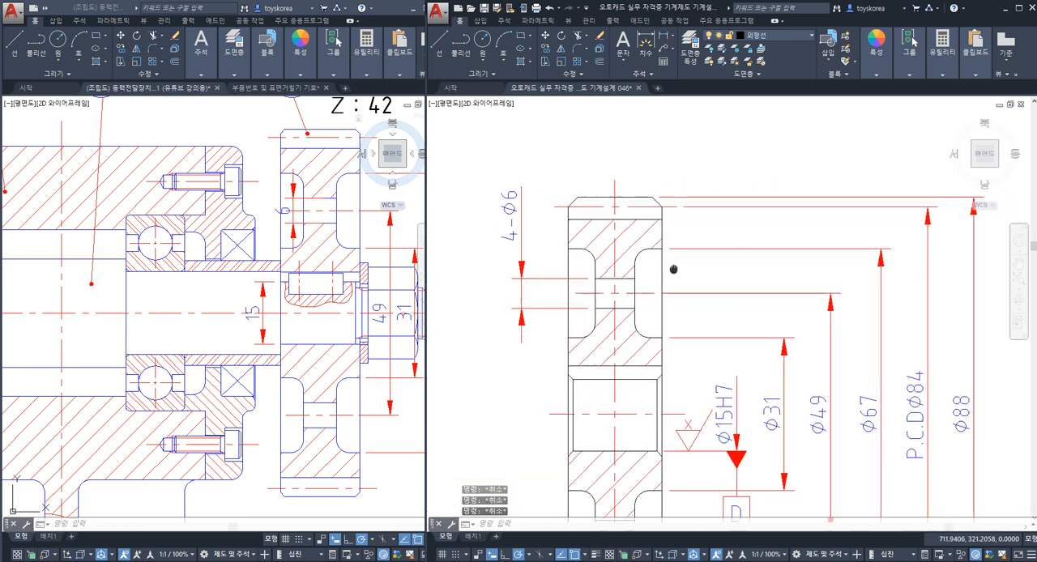
middle_click_drag(747, 279, 644, 287)
scroll(870, 199, "up", 2)
mouse_move(870, 198)
middle_mouse_down()
mouse_move(729, 358)
mouse_move(708, 413)
middle_mouse_up()
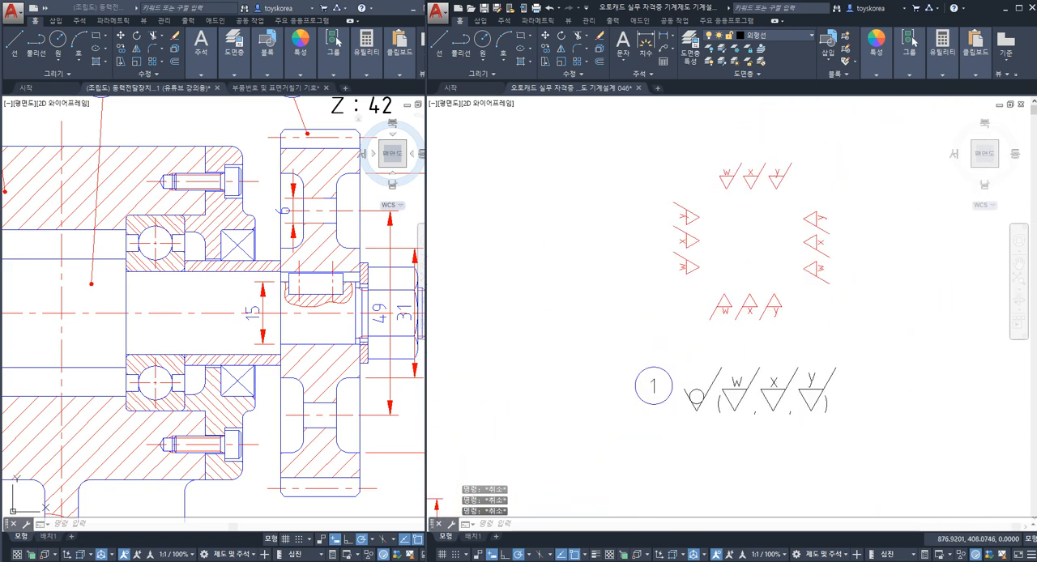
scroll(749, 189, "up", 2)
left_click(809, 196)
left_click(788, 161)
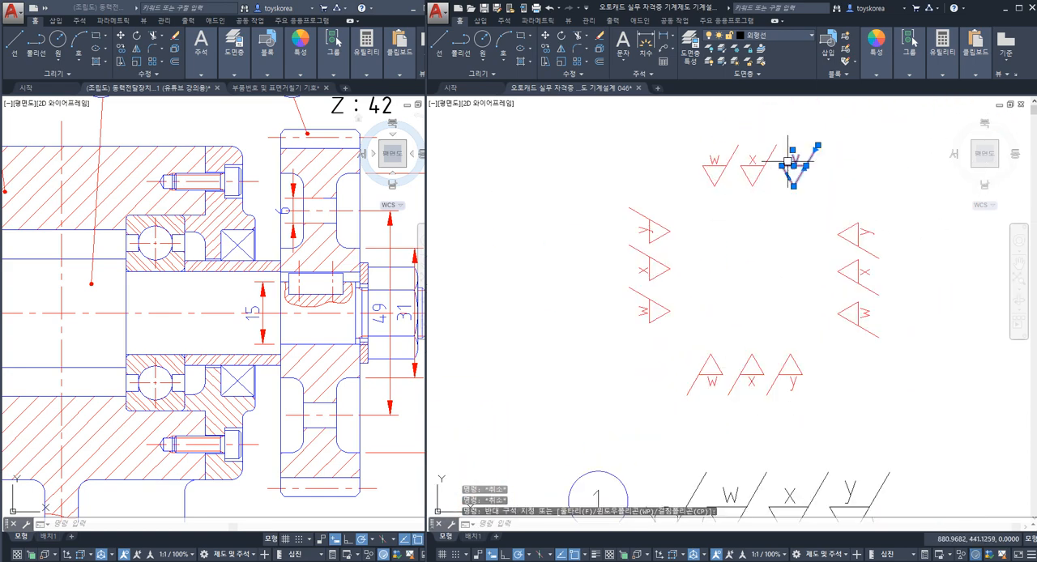
type("co")
key("space")
left_click(793, 187)
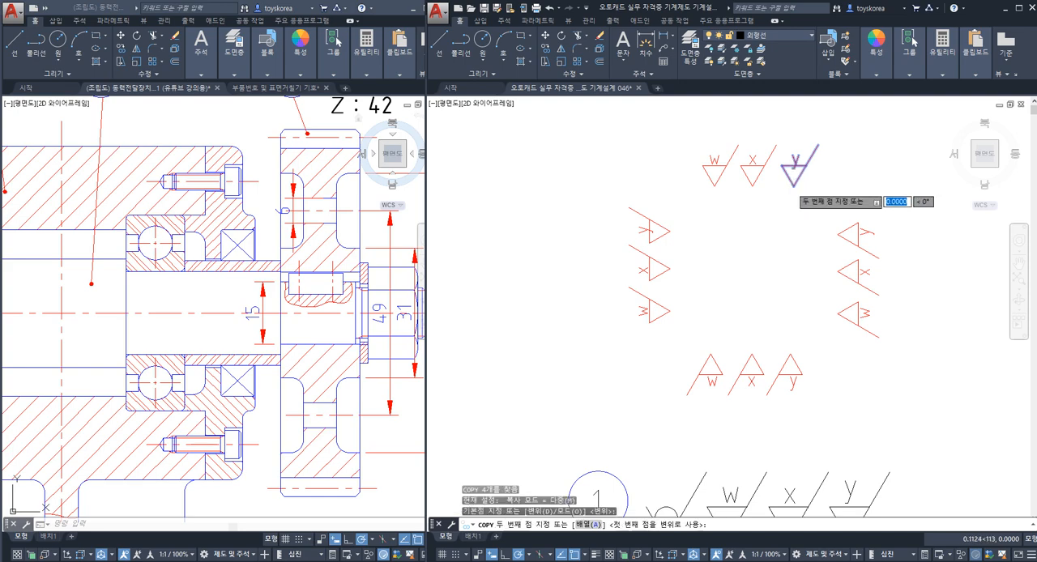
scroll(770, 203, "down", 8)
middle_click_drag(597, 260, 679, 224)
scroll(679, 224, "up", 2)
scroll(733, 255, "up", 3)
key("Escape")
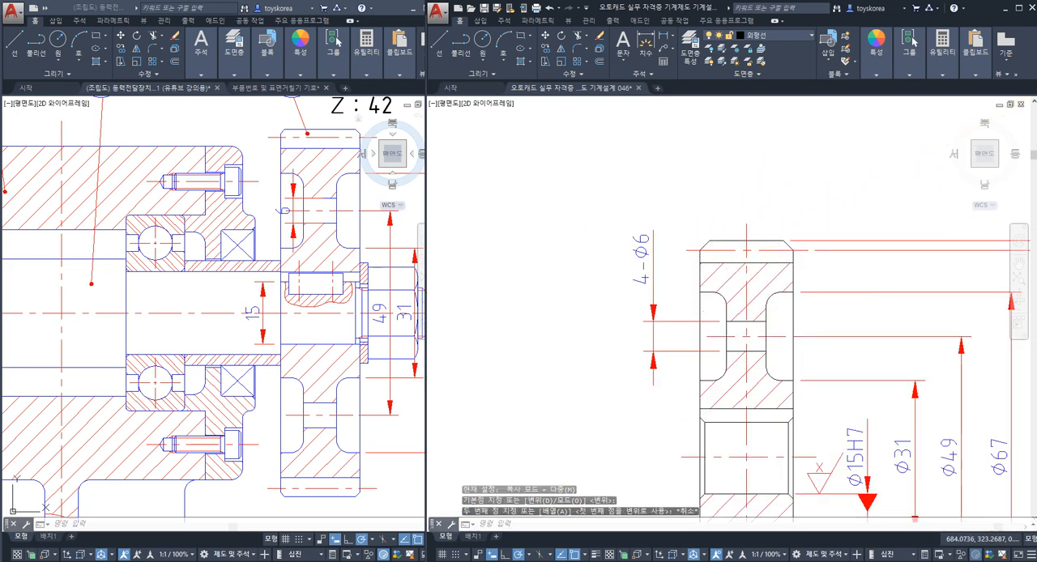
Step: Copy the upright w finish symbol from the symbol set onto the lower extension line of the 4-Ø6 hole dimension
scroll(729, 273, "down", 2)
middle_click_drag(729, 273, 450, 369)
scroll(773, 196, "up", 2)
type("co")
key("space")
left_click(803, 154)
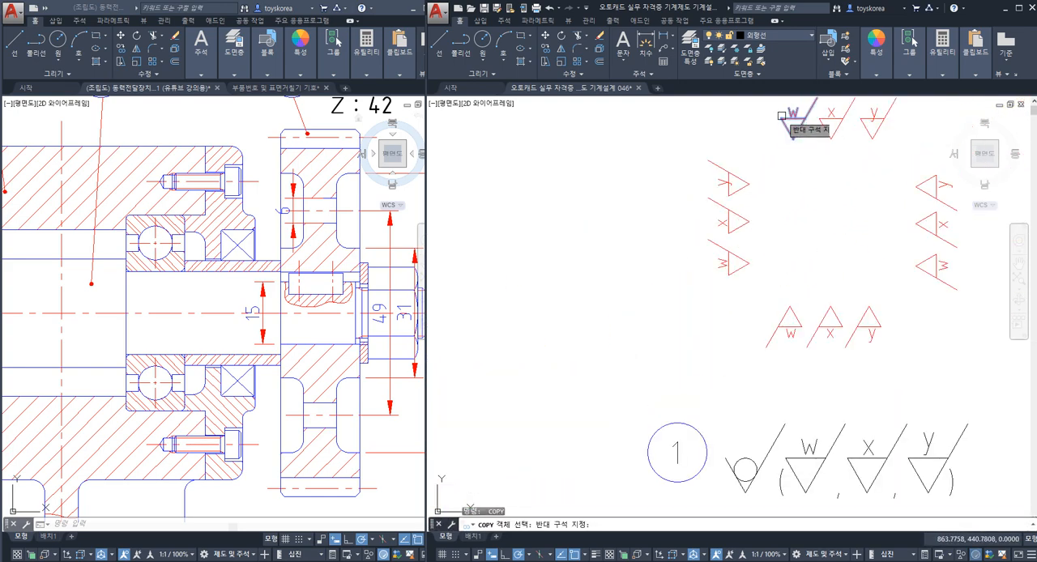
left_click(774, 117)
key("space")
left_click(792, 138)
scroll(793, 138, "down", 4)
scroll(689, 235, "up", 6)
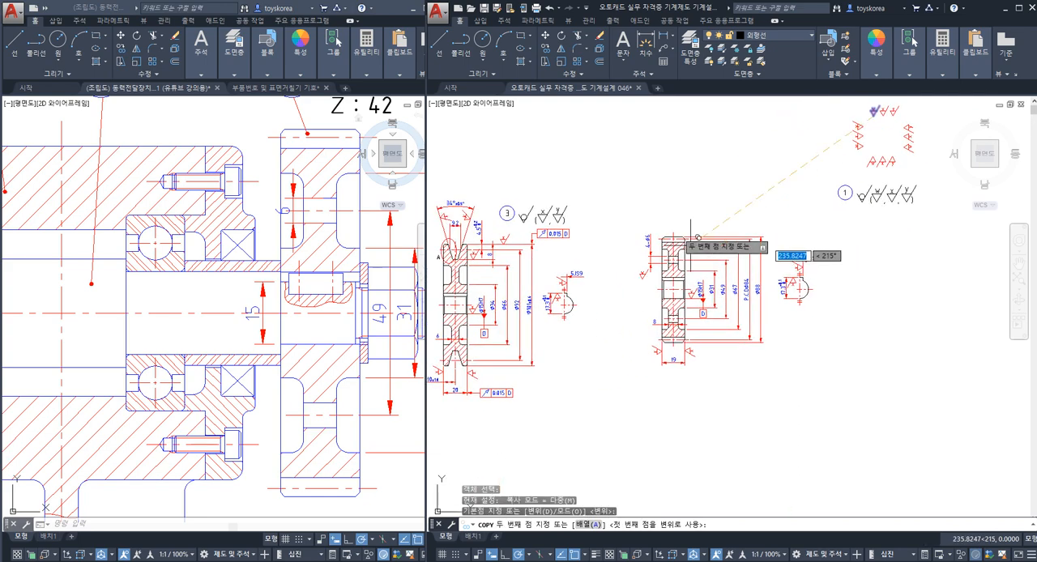
left_click(585, 429)
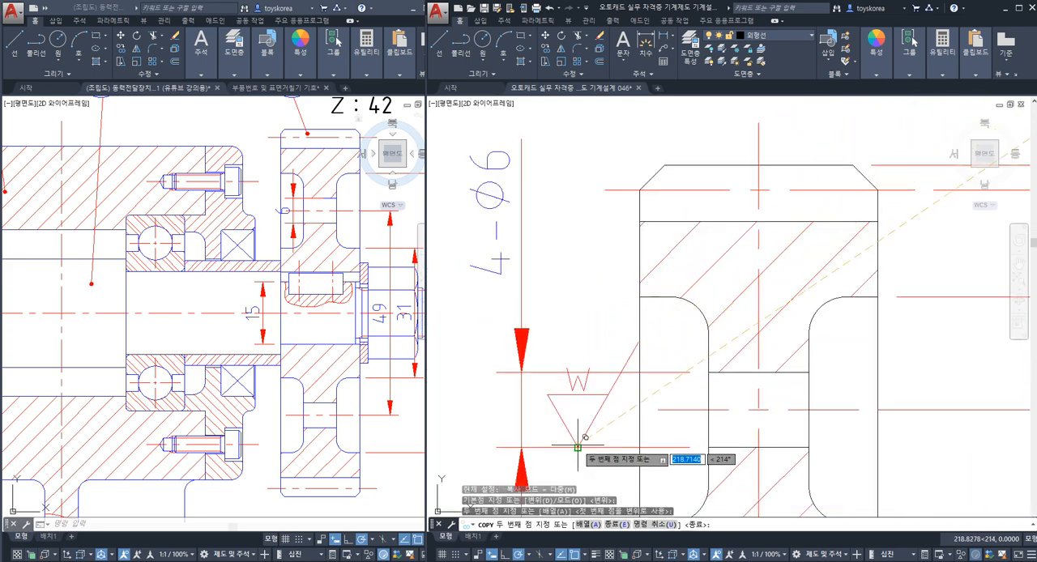
key("Escape")
Step: Copy the upright y finish symbol from the symbol set onto the upper extension lines of the Ø88 and P.C.D Ø84 dimensions
scroll(689, 311, "down", 5)
scroll(688, 311, "down", 2)
middle_click_drag(815, 221, 670, 322)
scroll(812, 238, "up", 4)
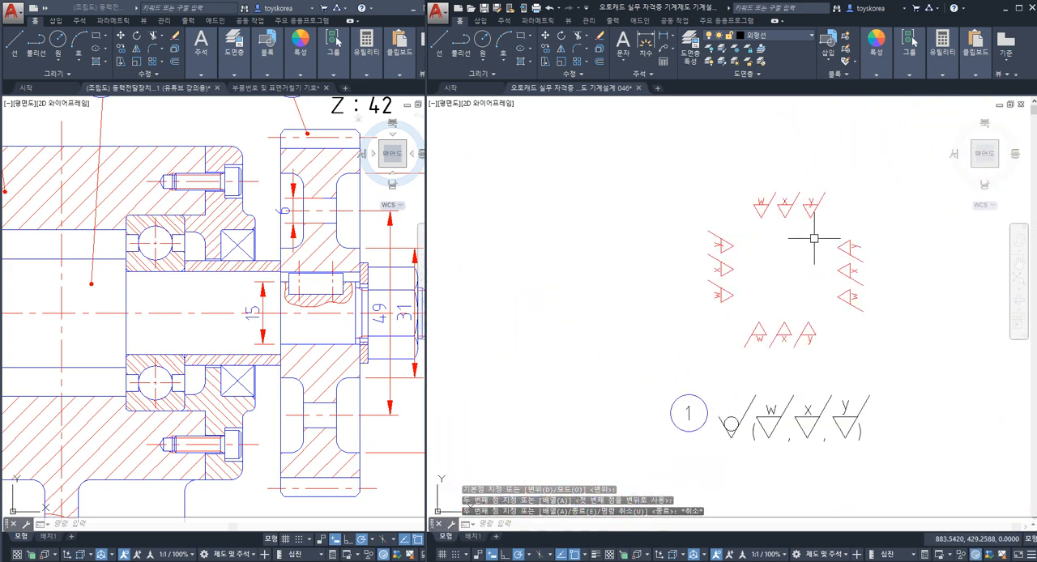
left_click(817, 219)
left_click(803, 183)
type("co")
key("space")
left_click(809, 207)
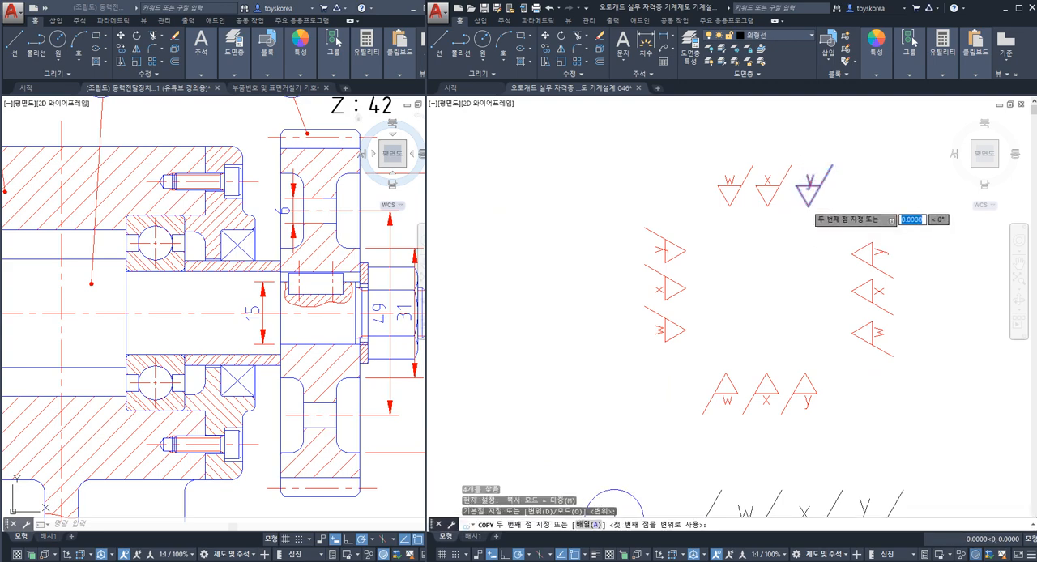
scroll(808, 206, "down", 5)
middle_click_drag(517, 357, 683, 259)
scroll(817, 207, "up", 4)
scroll(768, 209, "up", 4)
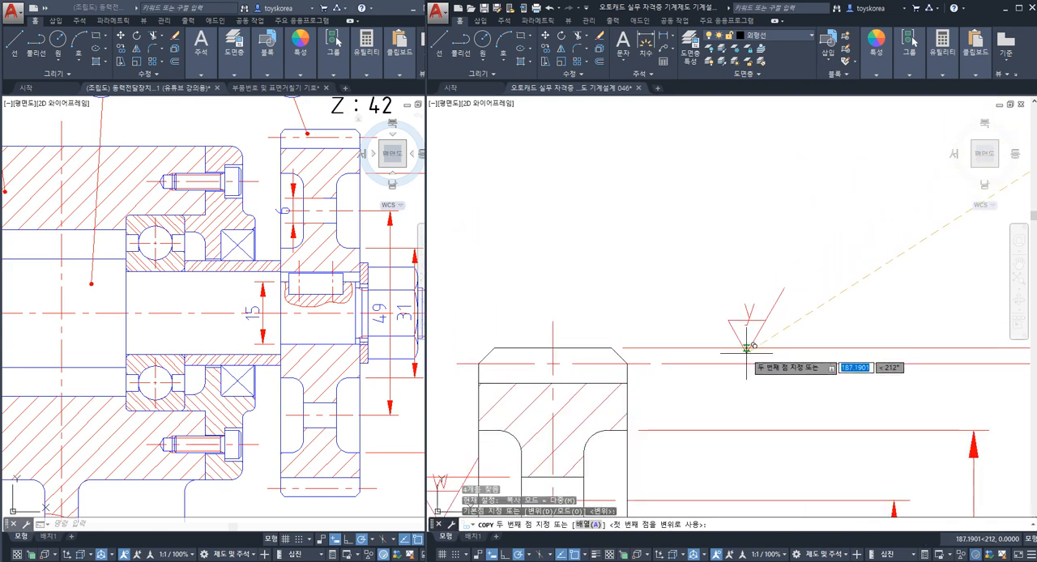
left_click(779, 346)
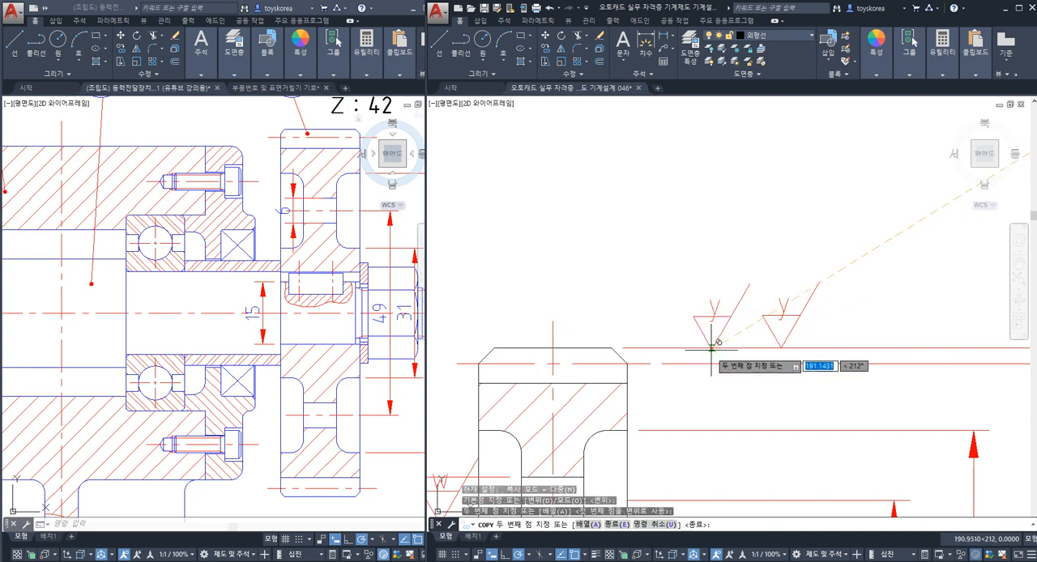
left_click(708, 362)
key("Escape")
scroll(714, 308, "down", 3)
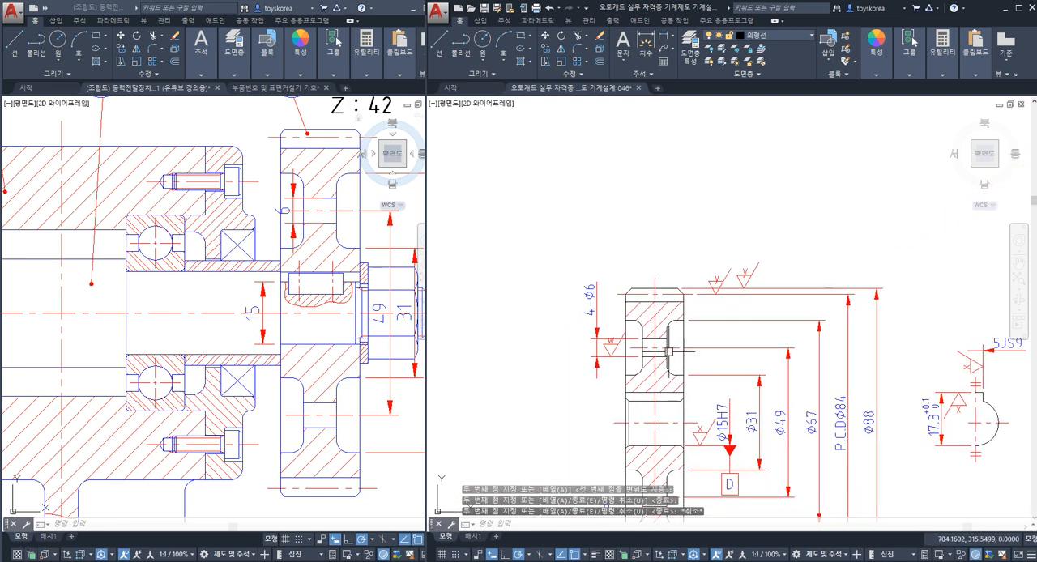
Step: Examine the root line at the top of gear 4's section view and the finish symbols placed around the gear
scroll(671, 334, "up", 4)
left_click(685, 321)
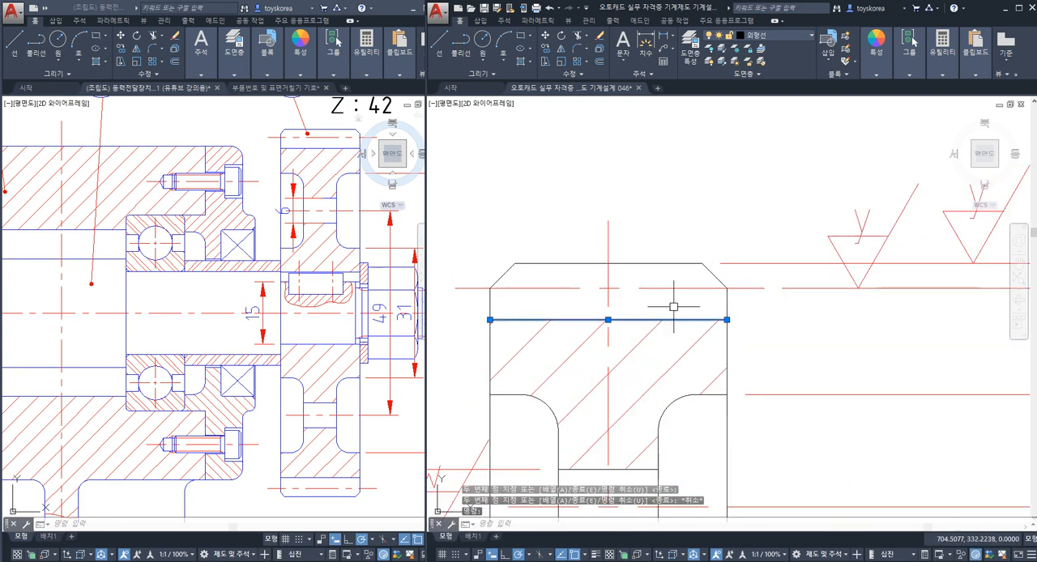
key("Escape")
left_click(691, 319)
key("Escape")
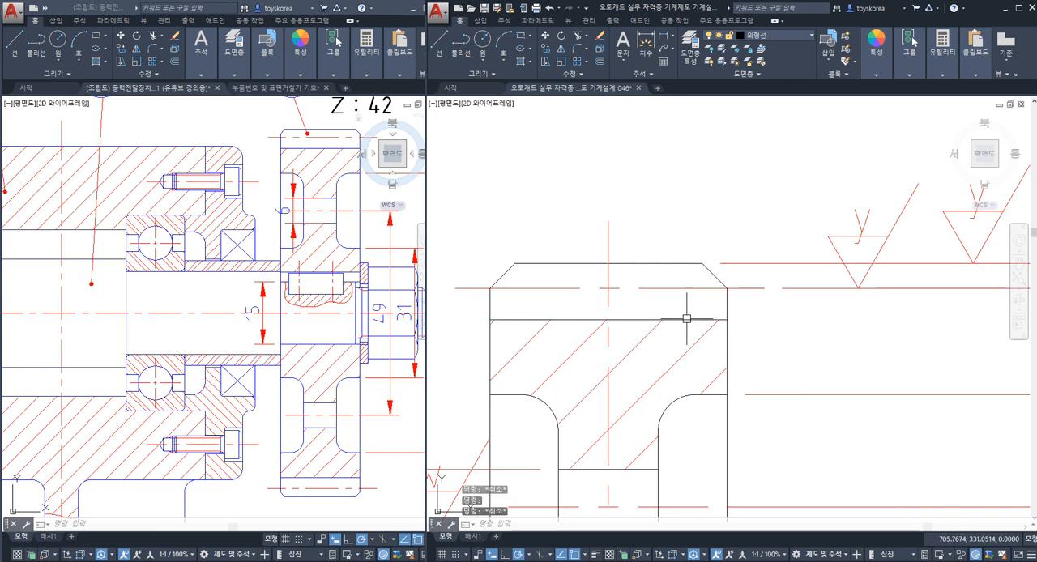
left_click(688, 321)
key("Escape")
key("Escape")
middle_click_drag(676, 328, 694, 283)
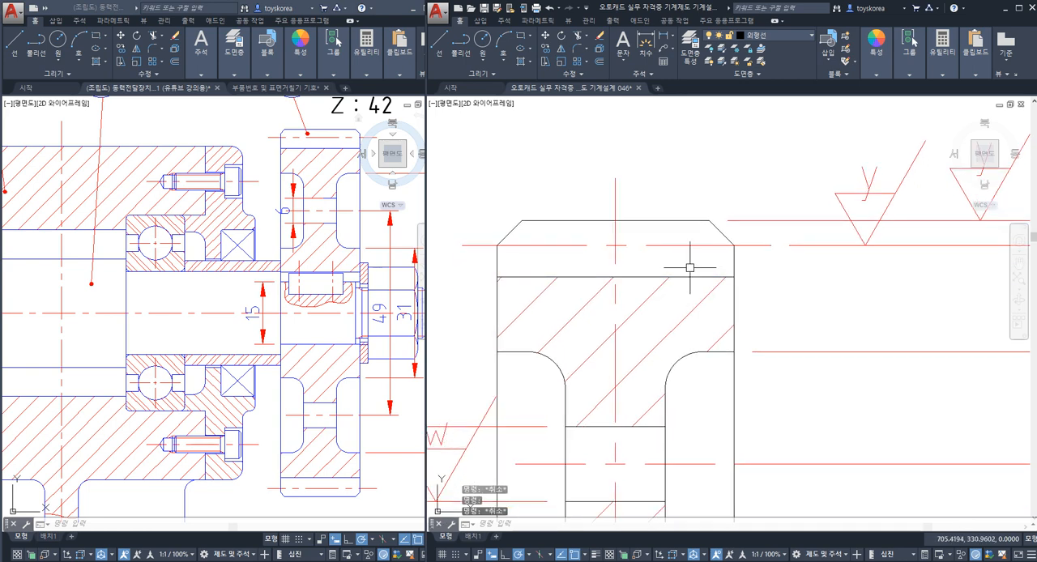
left_click(687, 271)
key("Escape")
left_click(684, 276)
key("Escape")
scroll(648, 280, "down", 4)
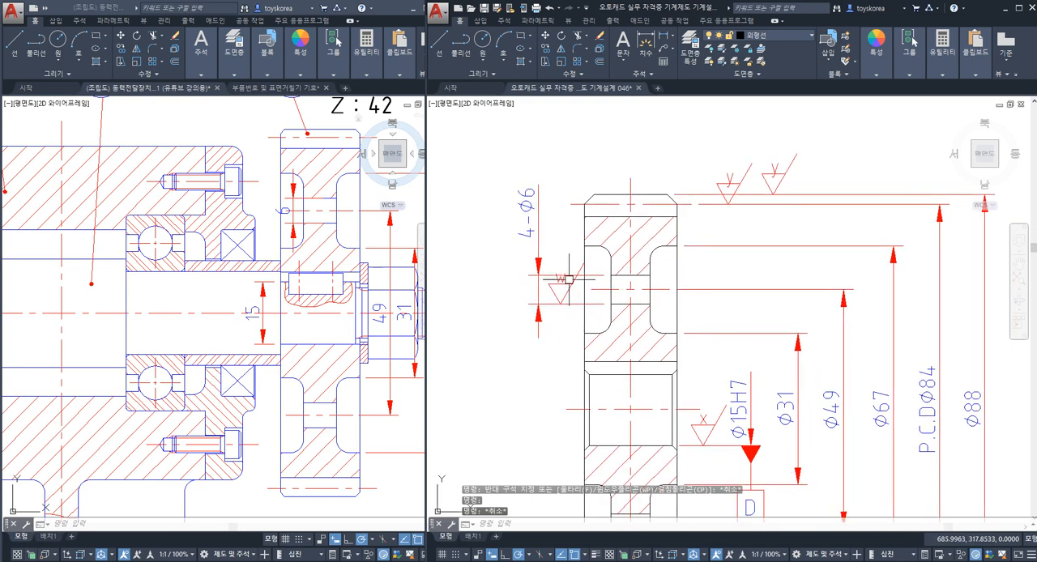
scroll(615, 300, "down", 4)
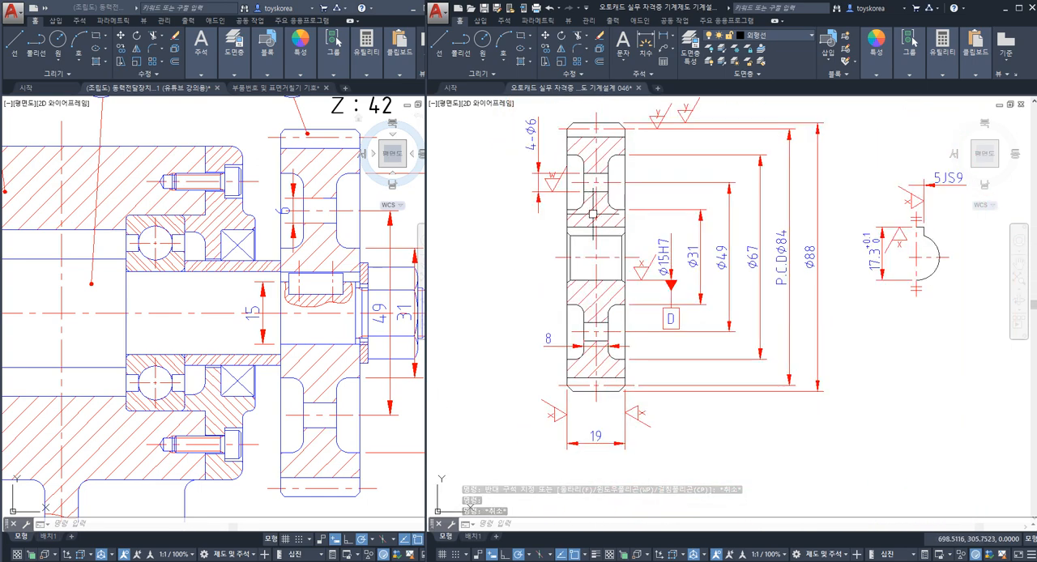
mouse_move(607, 203)
middle_mouse_down()
mouse_move(583, 216)
mouse_move(588, 241)
middle_mouse_up()
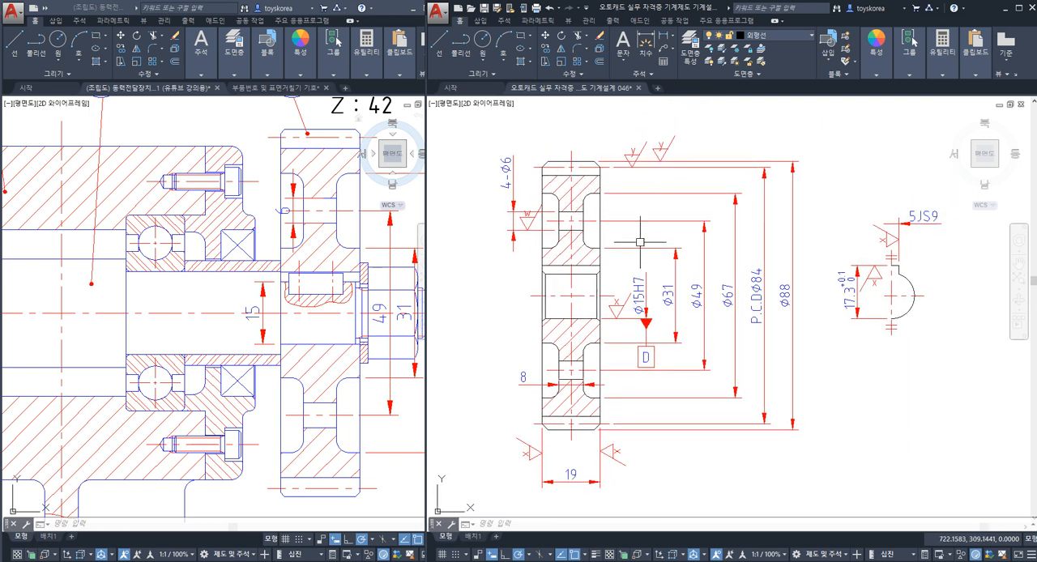
Step: Move the part number 1 balloon and its row of general, w, x and y finish symbols to above gear 4's views
mouse_move(790, 228)
middle_mouse_down()
mouse_move(671, 328)
mouse_move(408, 433)
middle_mouse_up()
left_click(843, 295)
left_click(603, 225)
middle_click_drag(592, 261, 772, 239)
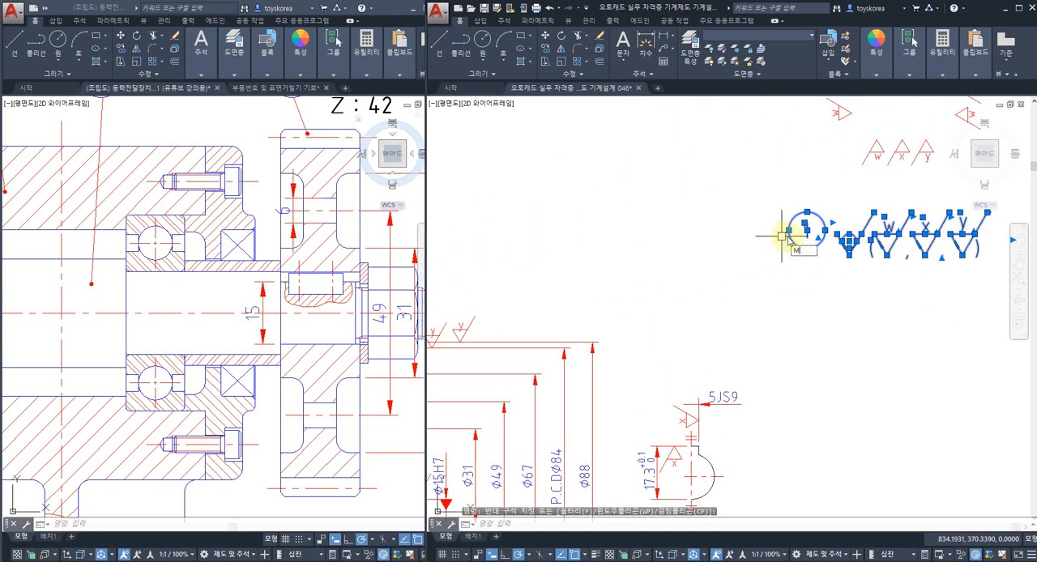
type("m")
key("space")
left_click(803, 275)
scroll(680, 276, "down", 4)
middle_click_drag(625, 276, 712, 272)
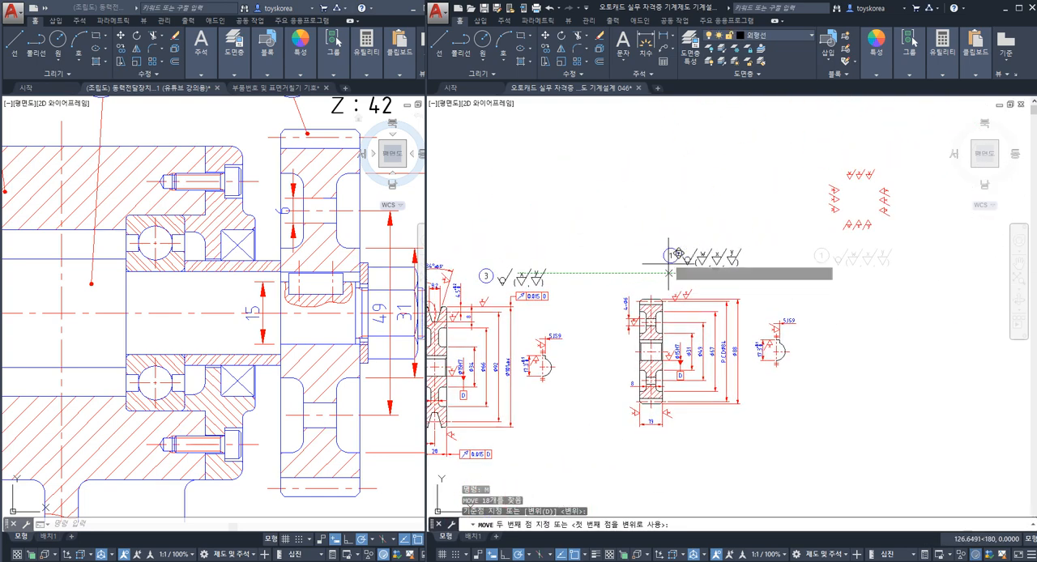
scroll(717, 283, "up", 2)
key("Escape")
Step: Change the number in the balloon above gear 4 to 4
scroll(737, 255, "up", 4)
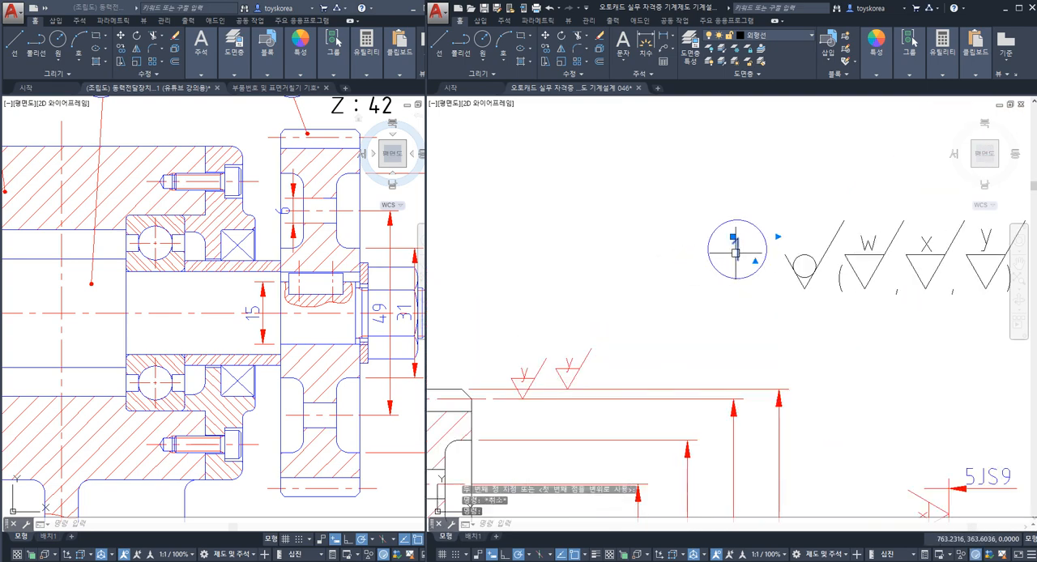
double_click(737, 251)
type("4")
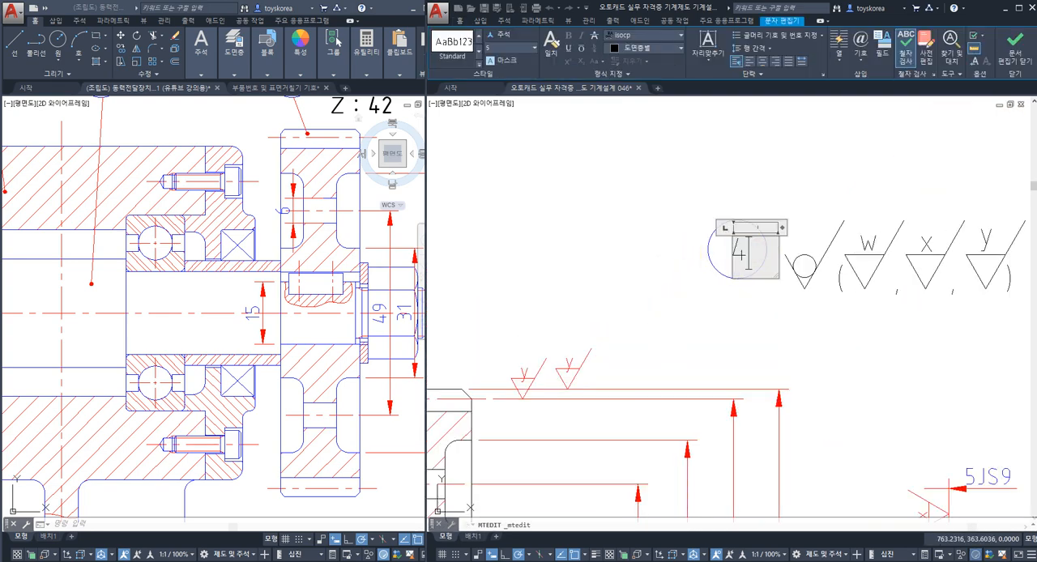
left_click(666, 314)
key("Escape")
scroll(666, 314, "down", 3)
scroll(713, 210, "up", 1)
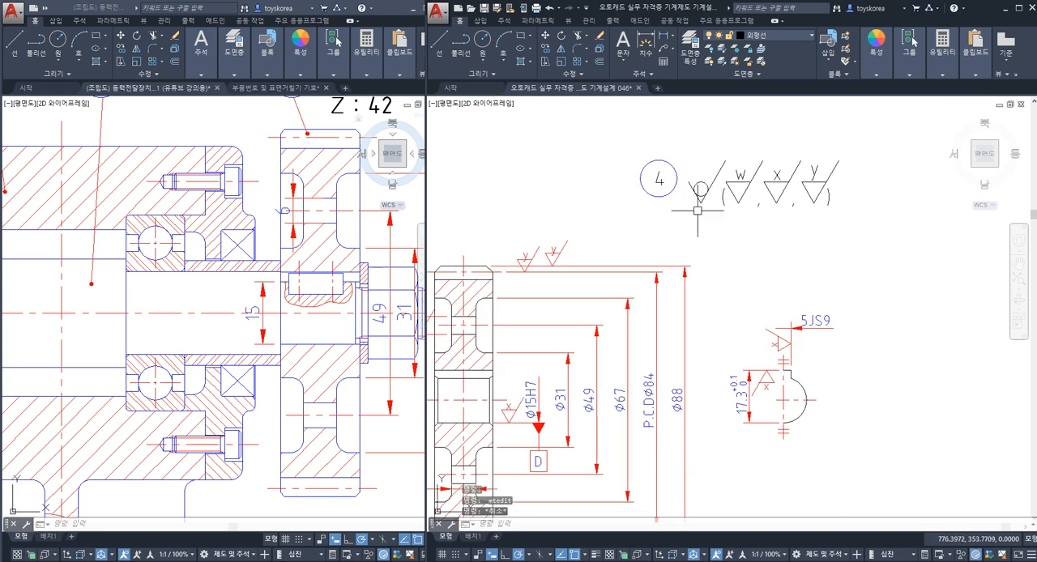
middle_click_drag(725, 185, 797, 159)
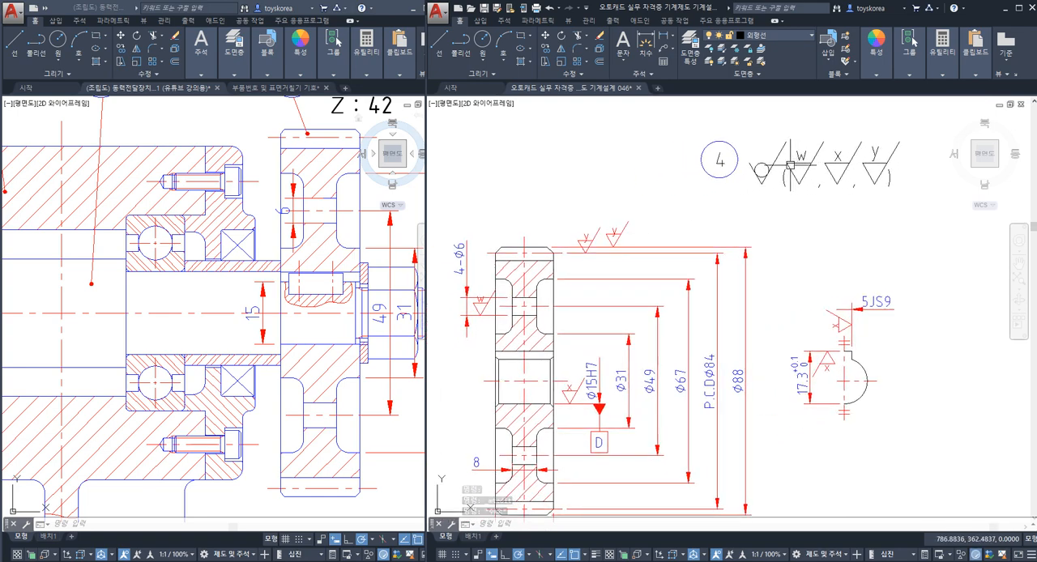
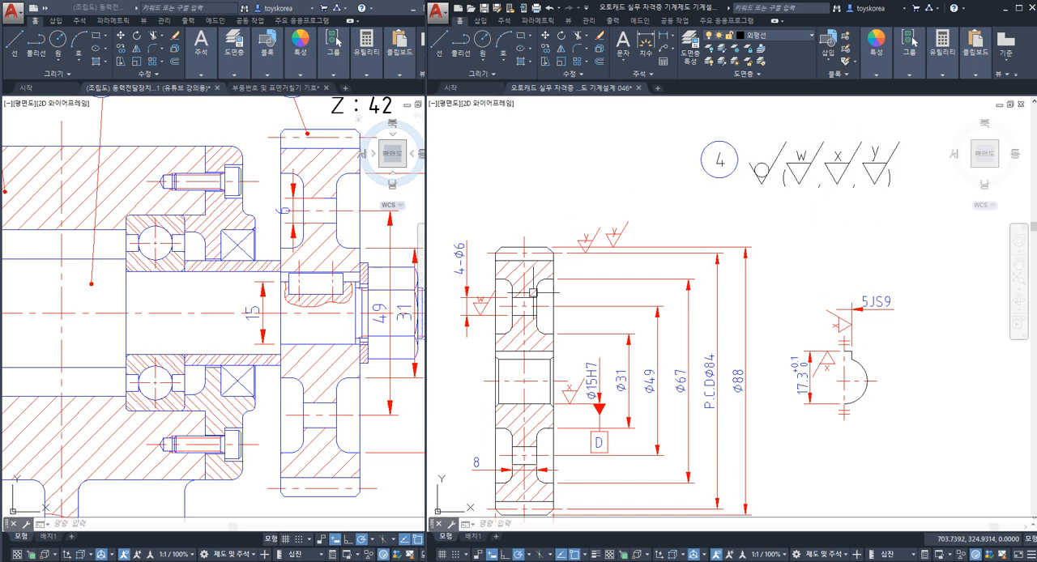
Step: Save the drawing with the numbered balloon and finish symbols placed above gear 4
middle_click_drag(533, 292, 586, 222)
mouse_move(619, 322)
middle_mouse_down()
mouse_move(519, 403)
mouse_move(510, 432)
middle_mouse_up()
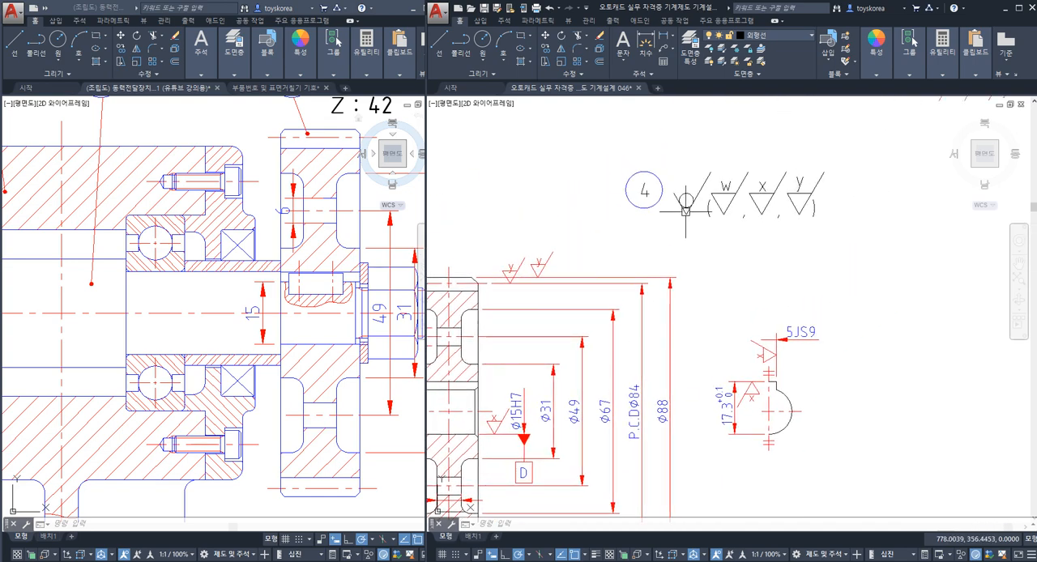
key("ctrl+s")
Step: Change the datum letter in the frame below gear 4's Ø15H7 bore dimension to E
scroll(620, 323, "up", 4)
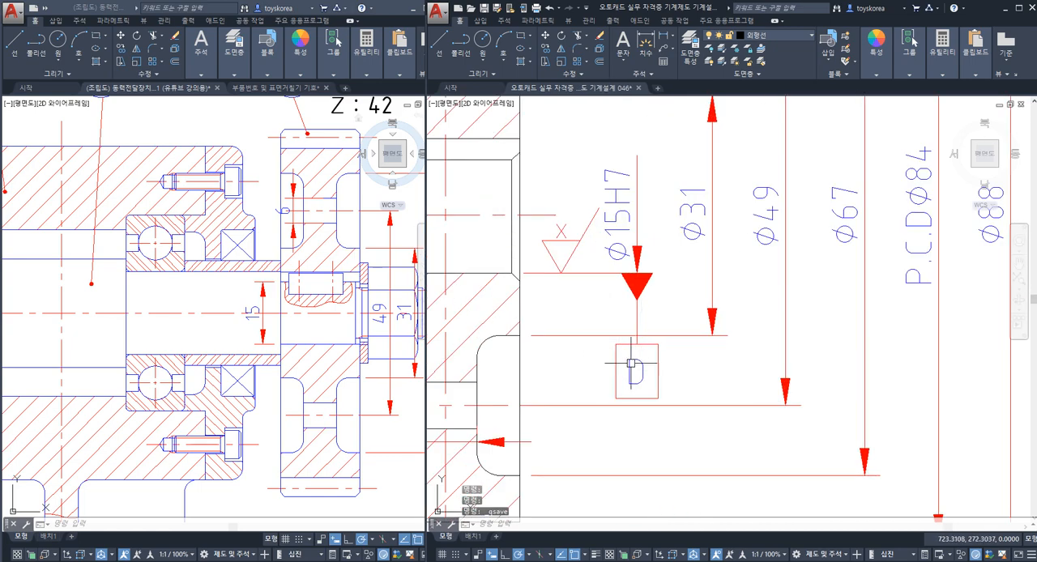
scroll(630, 362, "down", 6)
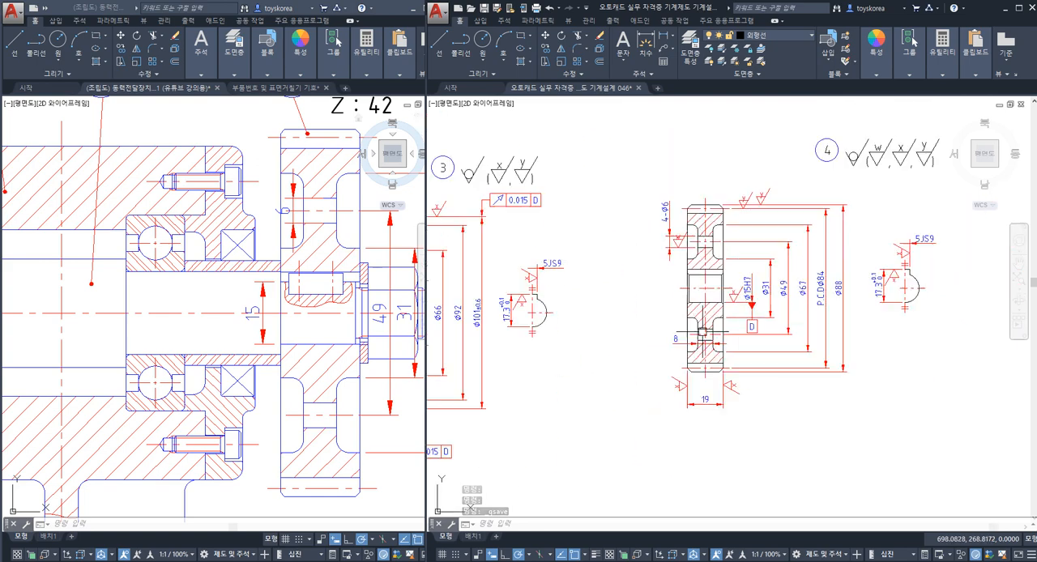
scroll(702, 332, "down", 2)
middle_click_drag(570, 328, 608, 321)
scroll(555, 344, "up", 6)
scroll(593, 324, "down", 4)
middle_click_drag(734, 328, 612, 334)
scroll(804, 301, "up", 6)
middle_click_drag(805, 292, 711, 361)
scroll(711, 360, "up", 3)
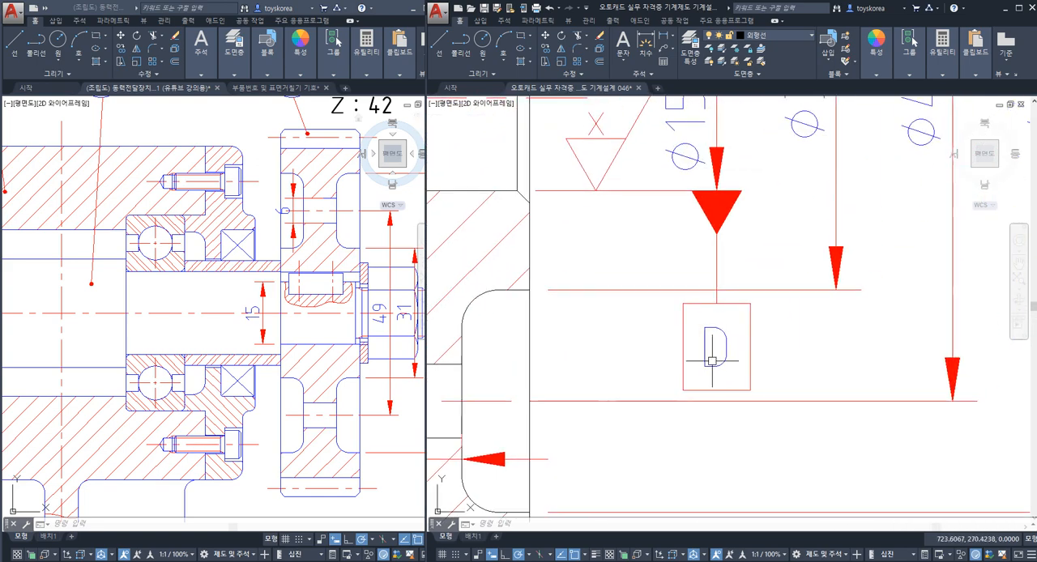
double_click(724, 335)
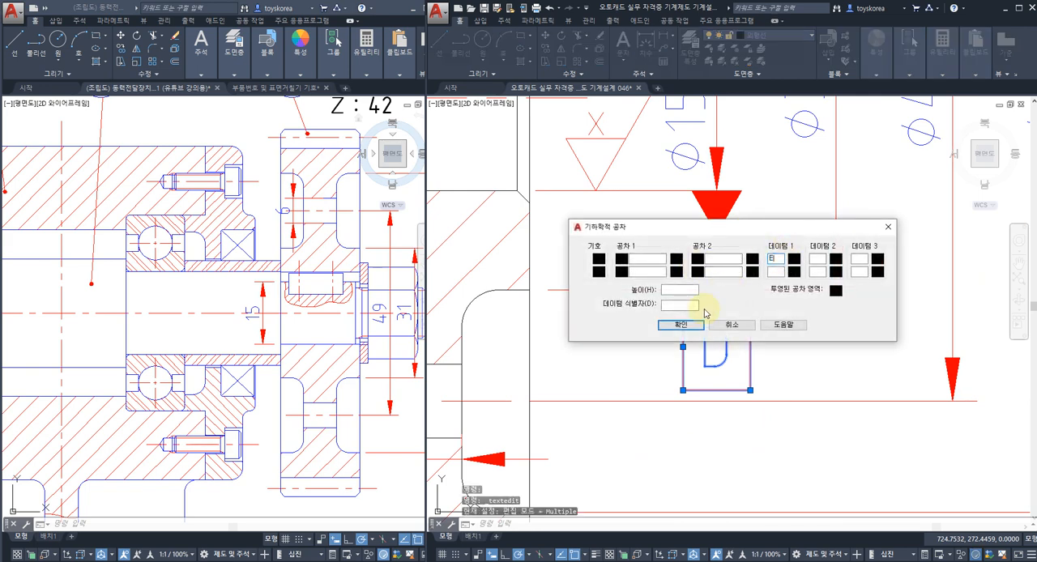
left_click(681, 324)
key("Escape")
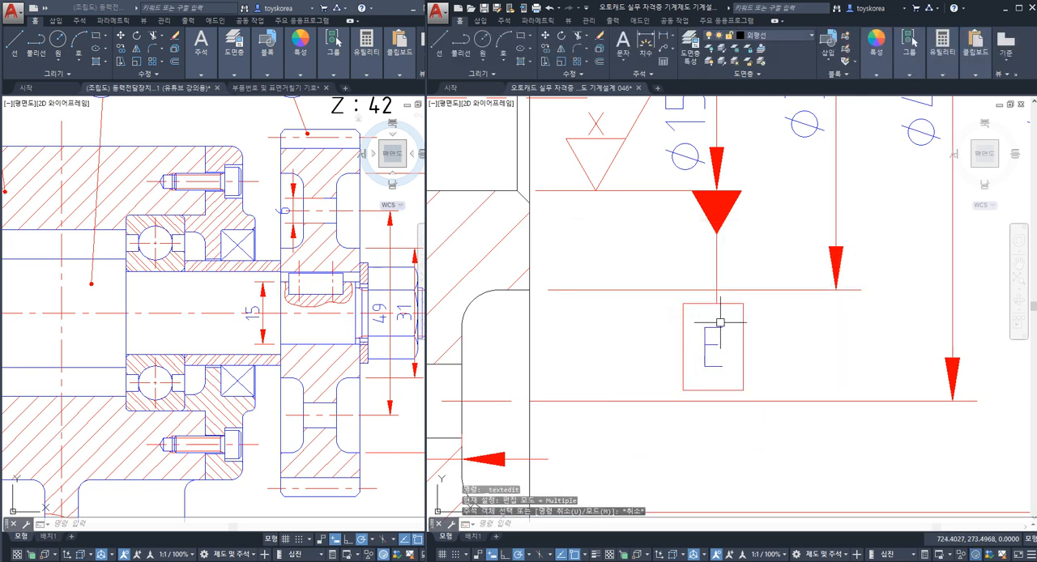
Step: Move the E datum frame so its upper edge's midpoint meets the end of the datum triangle's stem, and save the drawing
scroll(721, 323, "up", 2)
left_click(728, 299)
key("Escape")
key("Escape")
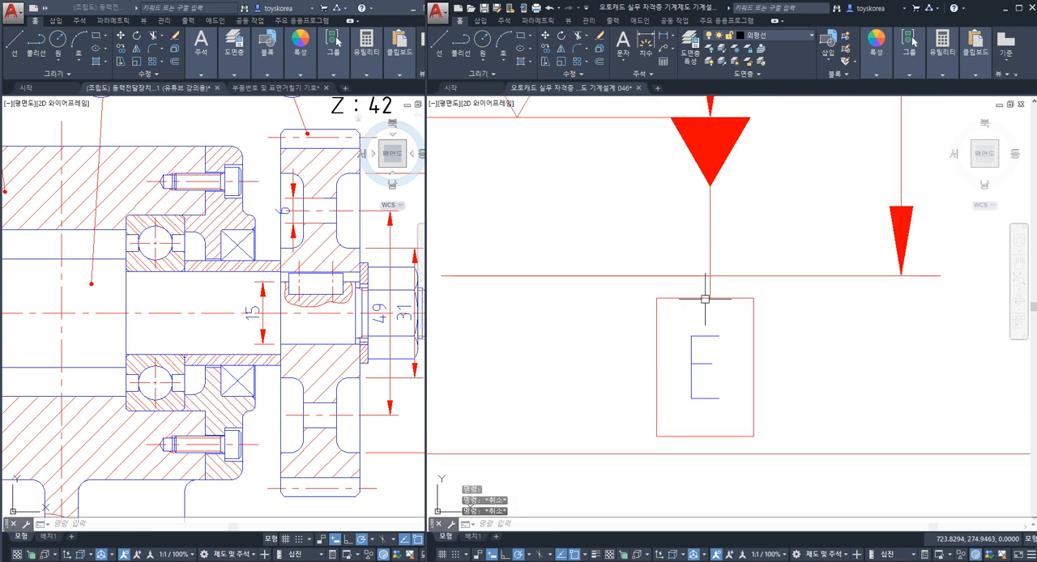
key("Return")
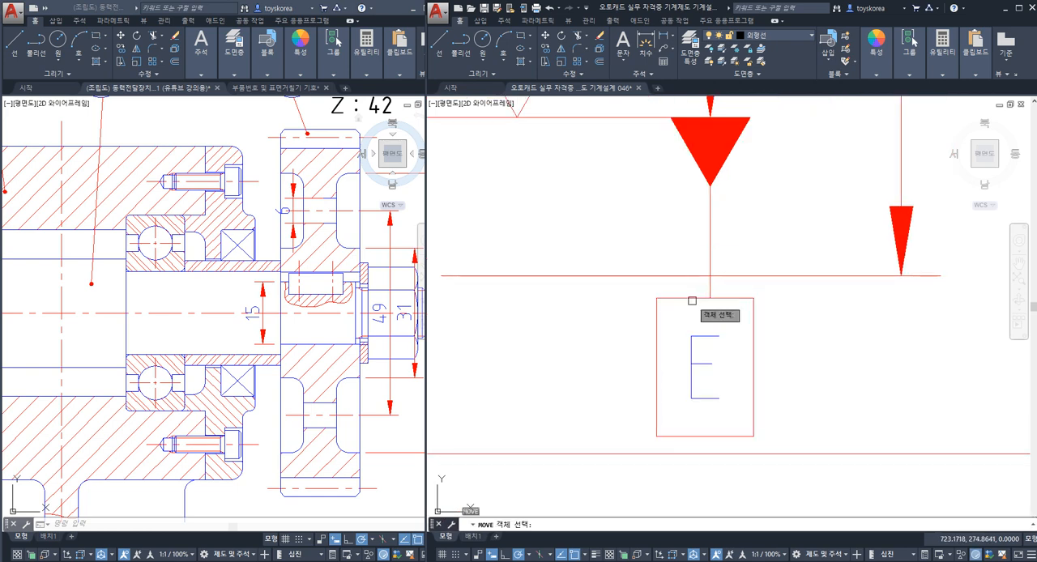
left_click(703, 299)
key("Return")
scroll(704, 297, "up", 2)
left_click(706, 296)
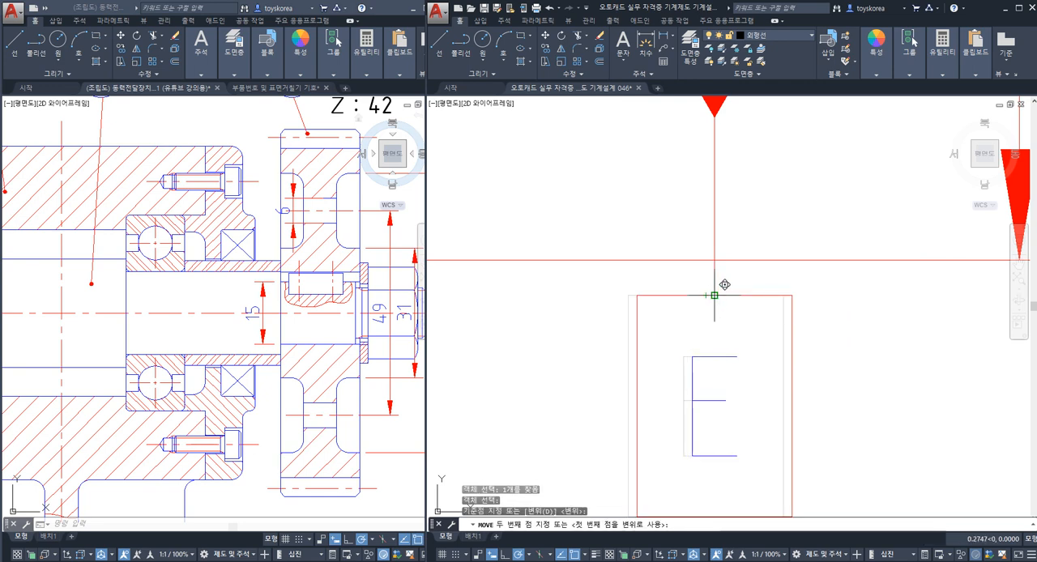
key("Escape")
scroll(701, 320, "down", 5)
scroll(698, 332, "down", 2)
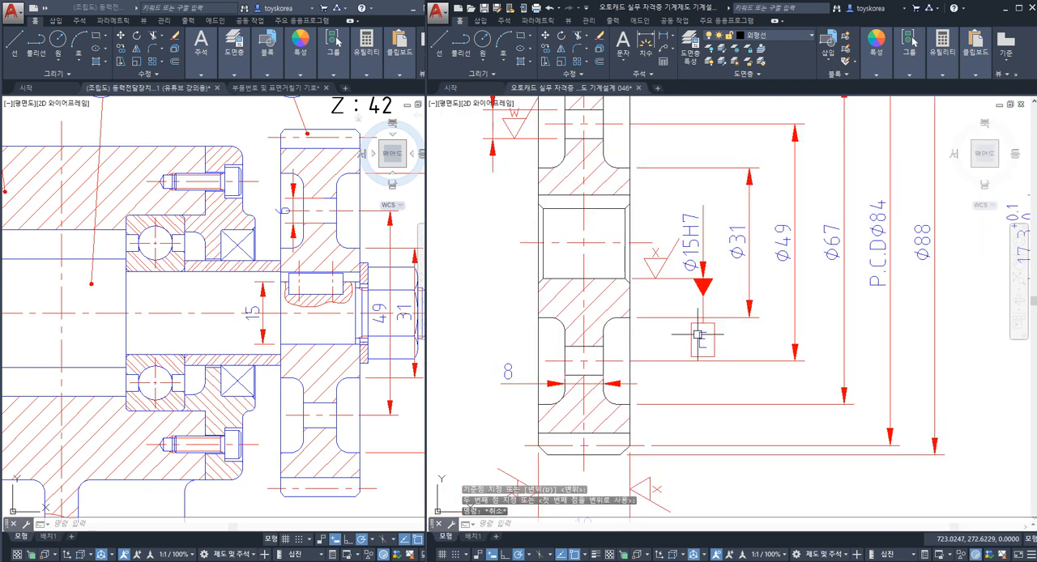
key("ctrl+s")
Step: Examine the side face line and the outer tooth tip lines of gear 4's section view
scroll(716, 333, "down", 5)
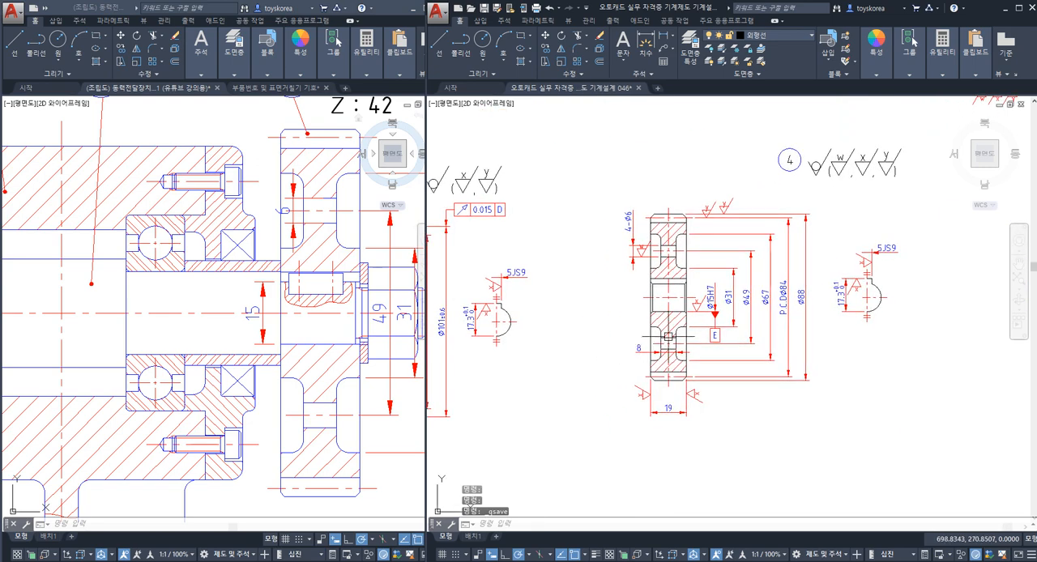
scroll(678, 340, "up", 5)
left_click(702, 335)
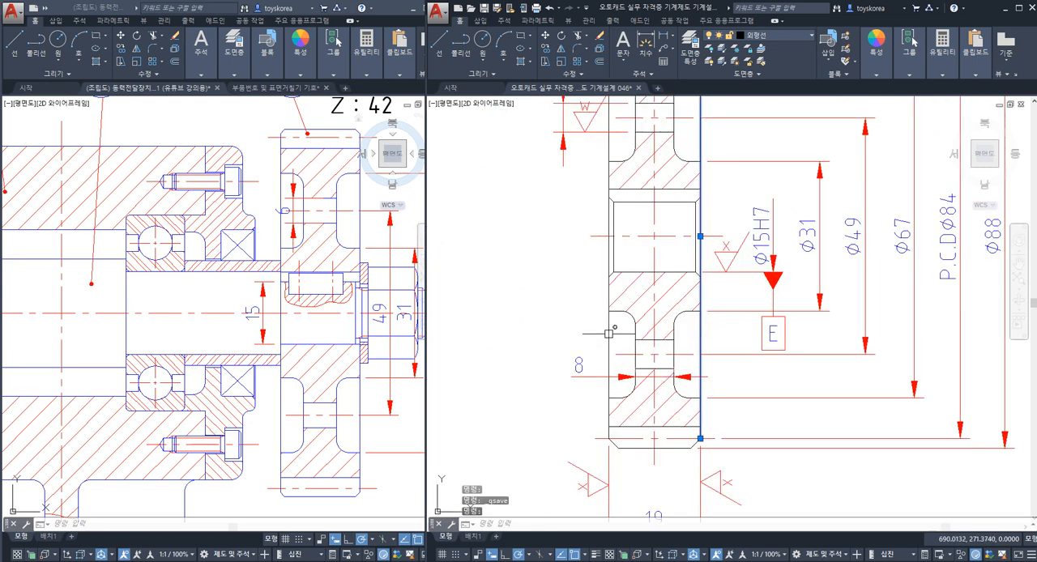
key("Escape")
left_click(673, 447)
scroll(673, 447, "down", 5)
scroll(685, 270, "up", 5)
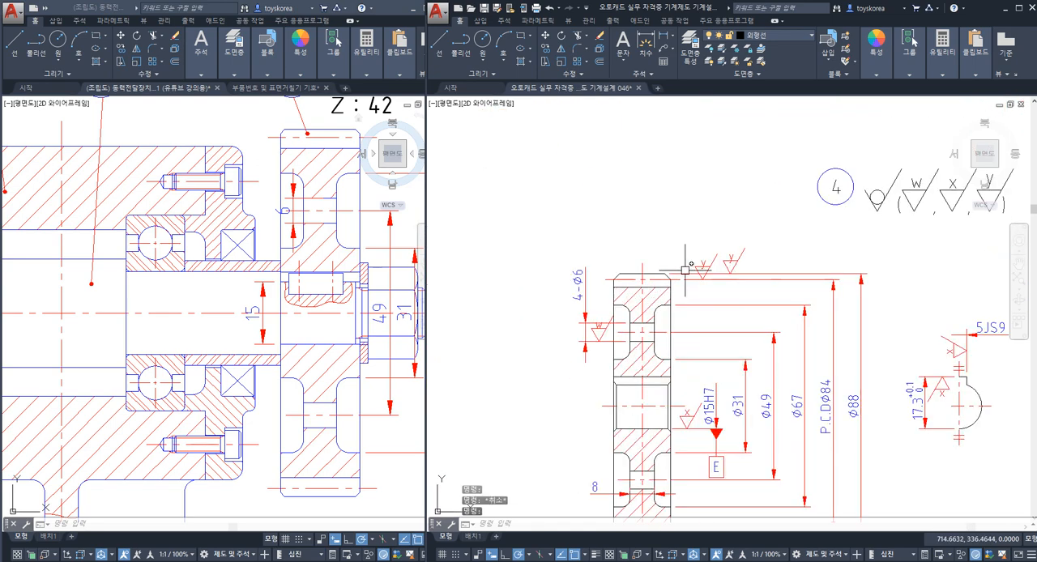
left_click(649, 267)
scroll(652, 268, "down", 2)
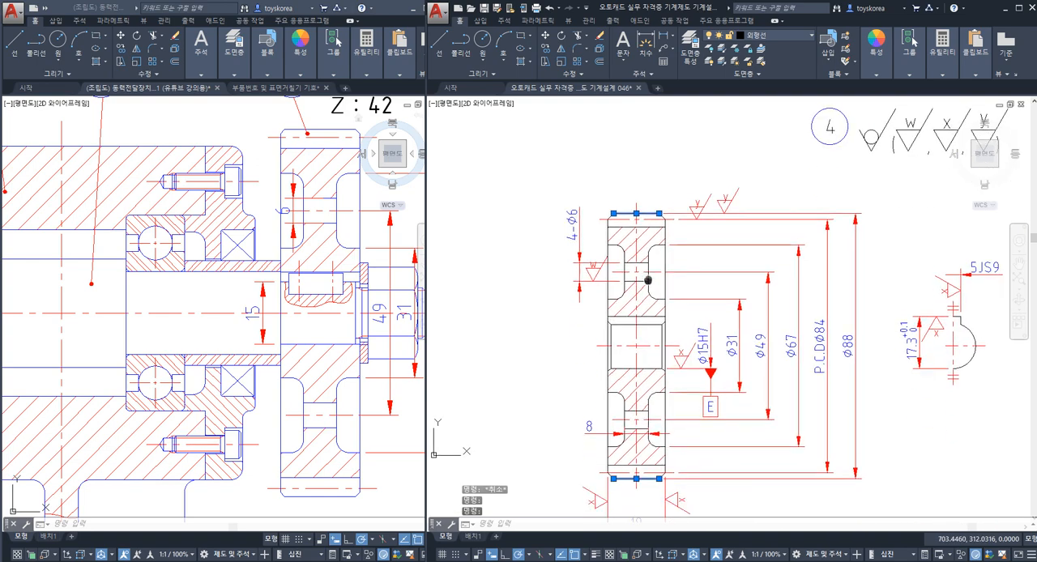
key("Escape")
key("Escape")
mouse_move(646, 384)
middle_mouse_down()
mouse_move(641, 346)
mouse_move(648, 370)
middle_mouse_up()
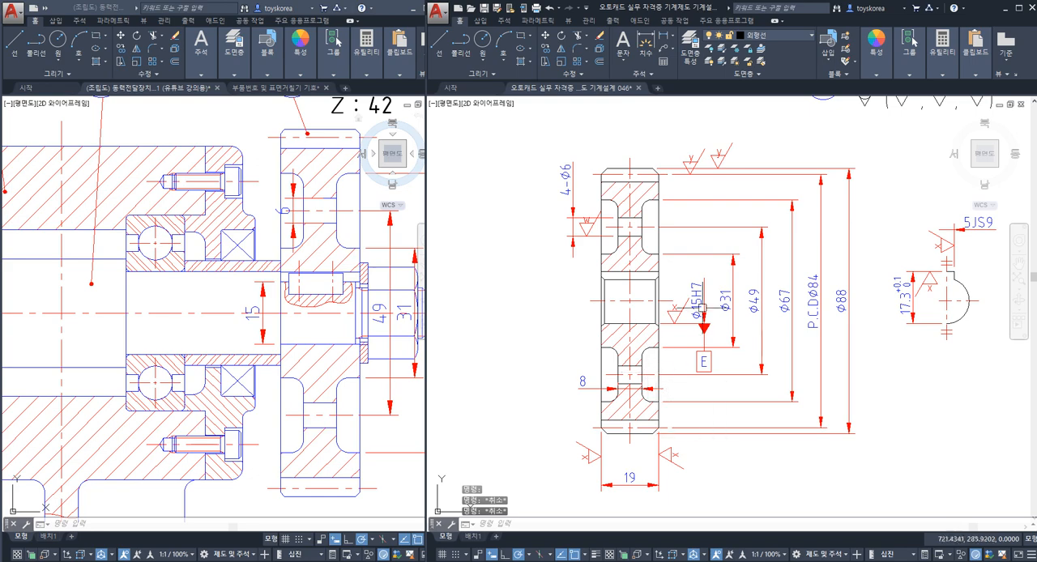
Step: Draw a horizontal leader arrow about 13 mm long outward from the right end of gear 4's 19 width dimension
type("le")
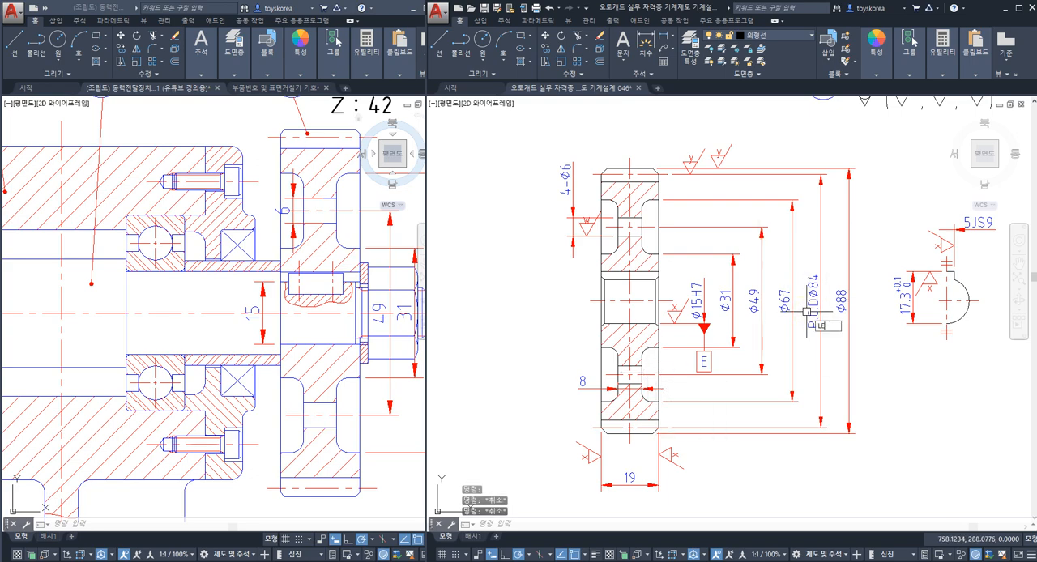
key("space")
middle_click_drag(679, 499, 685, 444)
scroll(684, 444, "up", 4)
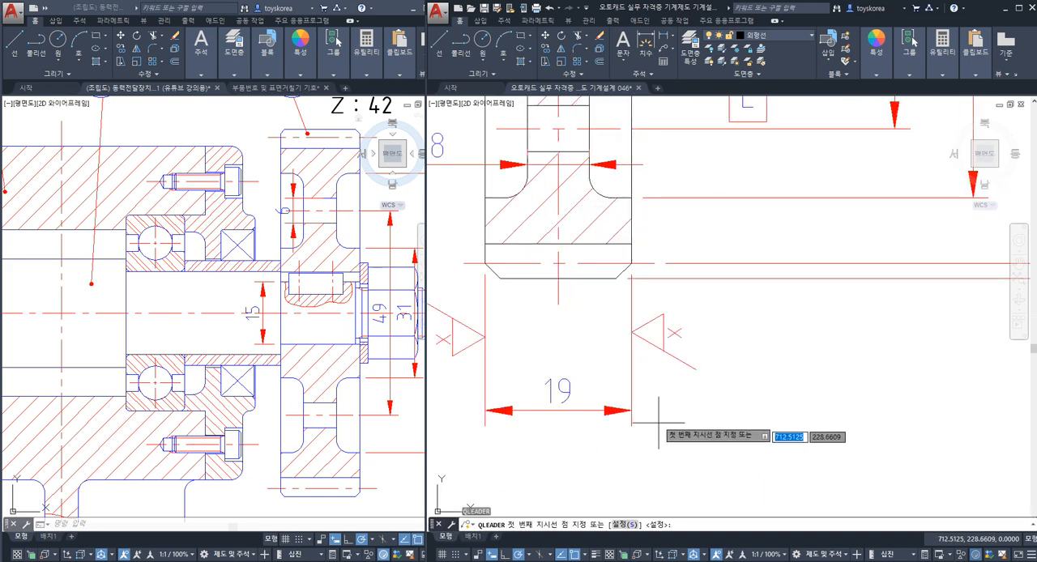
left_click(630, 411)
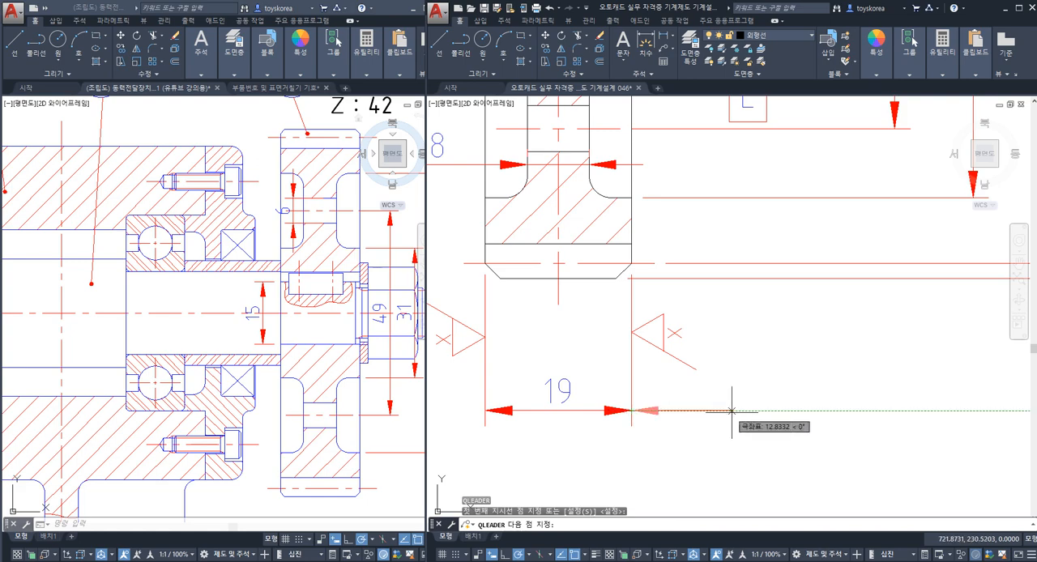
key("Escape")
scroll(729, 413, "down", 6)
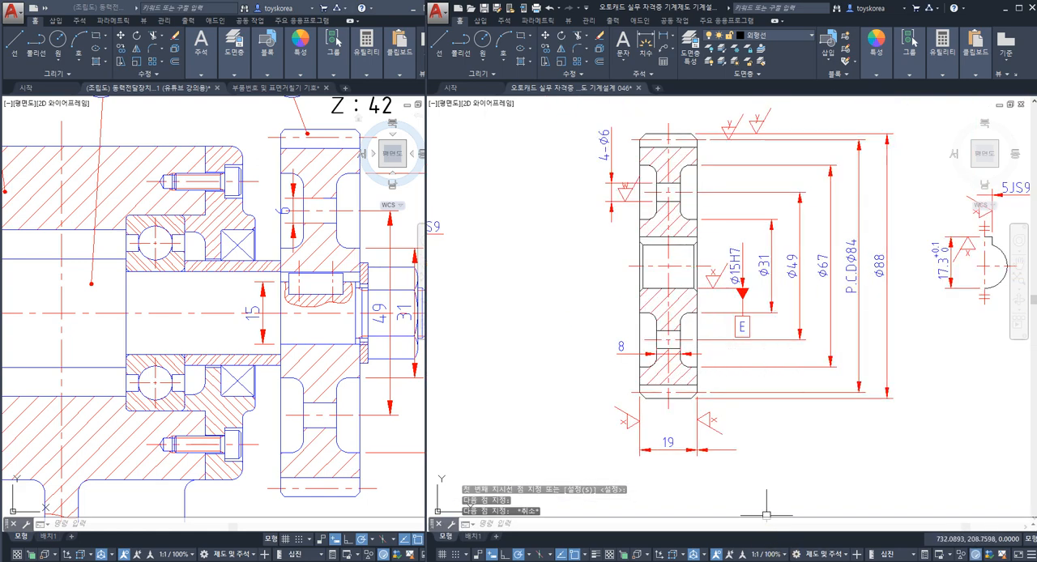
Step: Switch to the tolerance table images, look up the IT5 column of the IT tolerance table, and return to the drawing
left_click(486, 561)
scroll(190, 346, "up", 3)
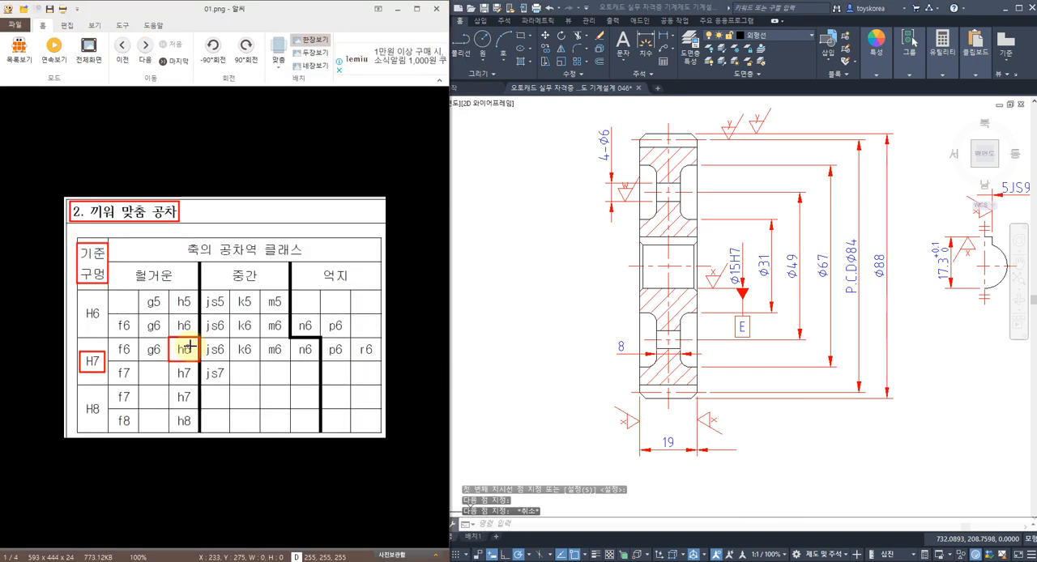
scroll(190, 346, "down", 1)
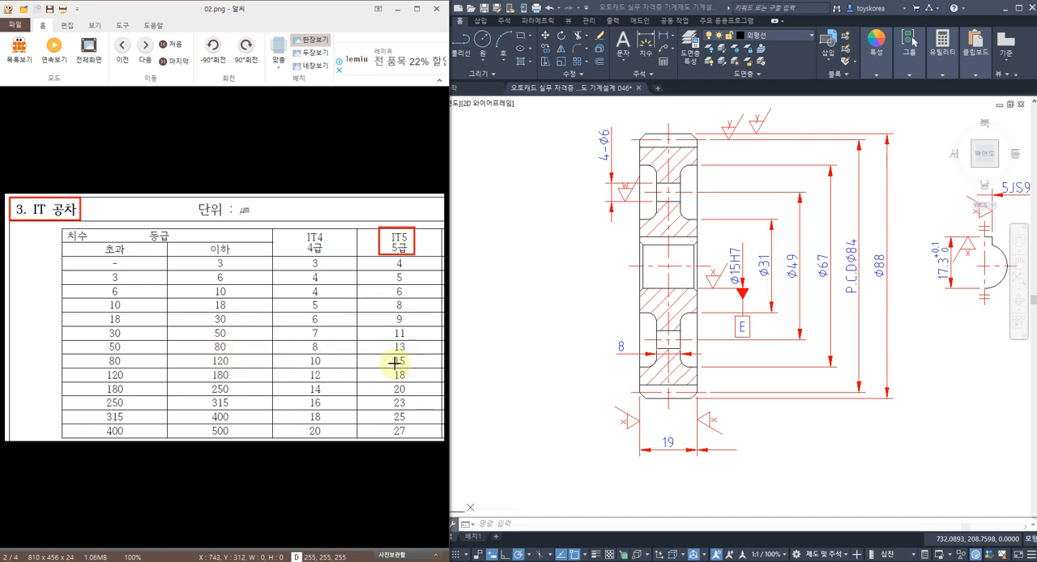
left_click(563, 191)
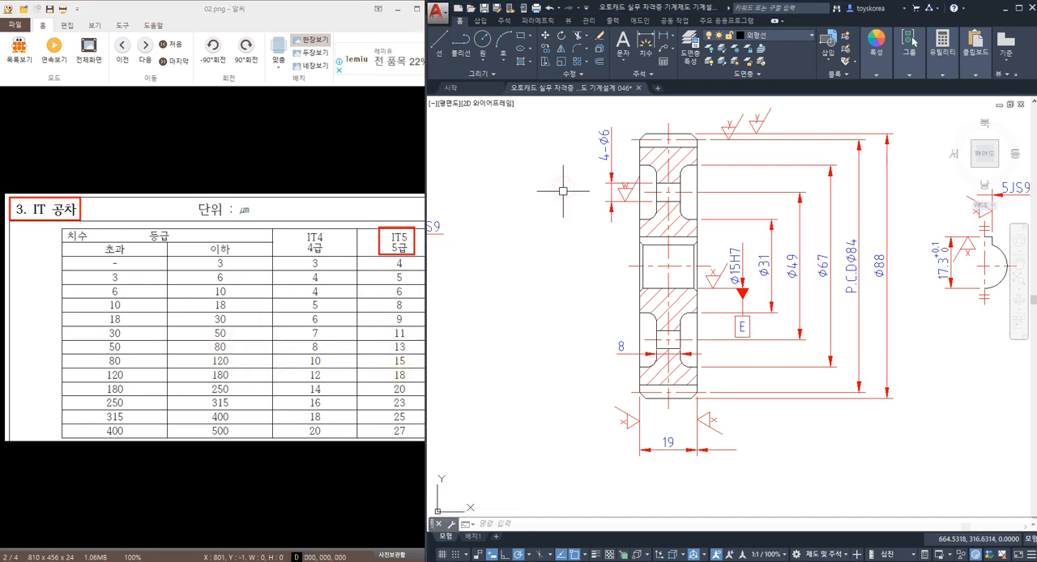
key("Escape")
key("Escape")
Step: Attach a circular runout tolerance frame of 0.015 with datum D to the leader beside the 19 dimension, and save the drawing
middle_click_drag(731, 280, 690, 261)
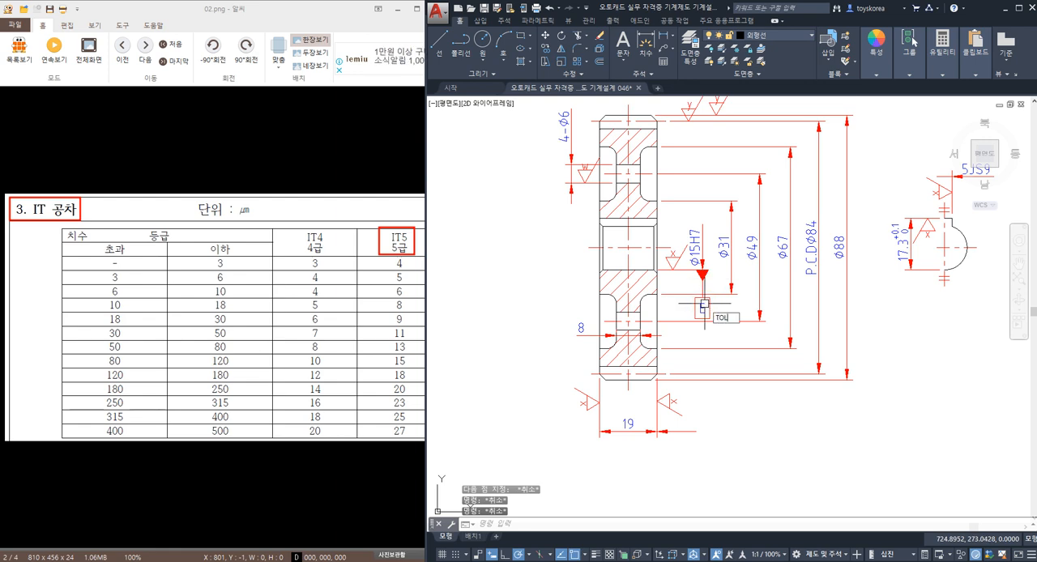
key("Return")
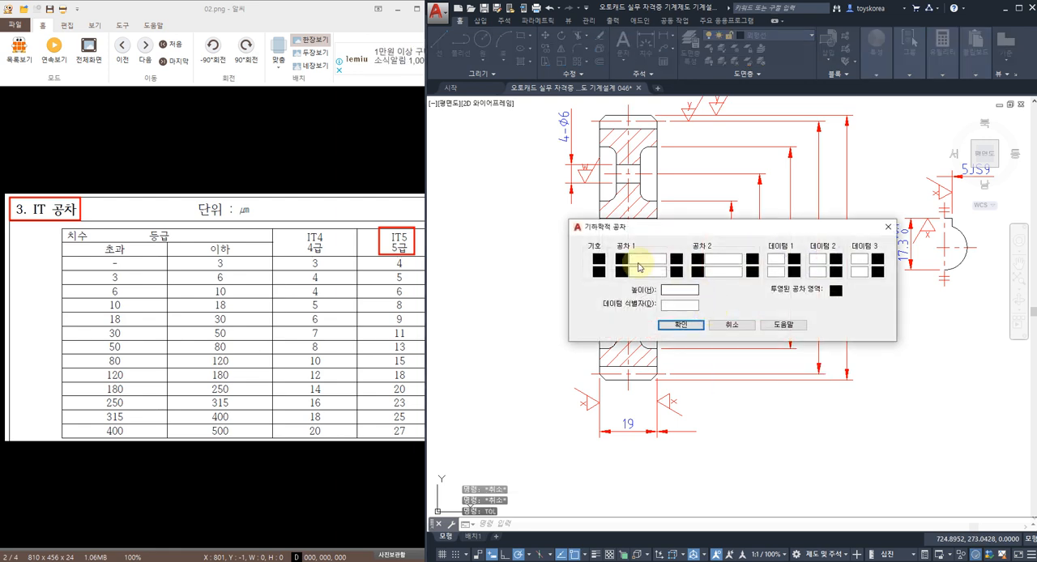
left_click(600, 262)
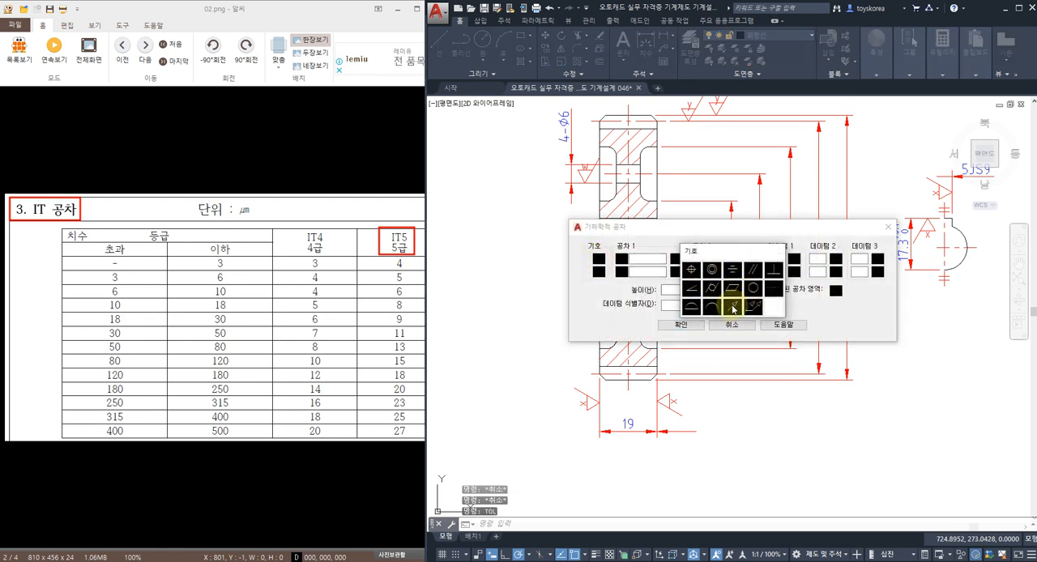
left_click(734, 295)
left_click(776, 260)
type("D")
left_click(636, 266)
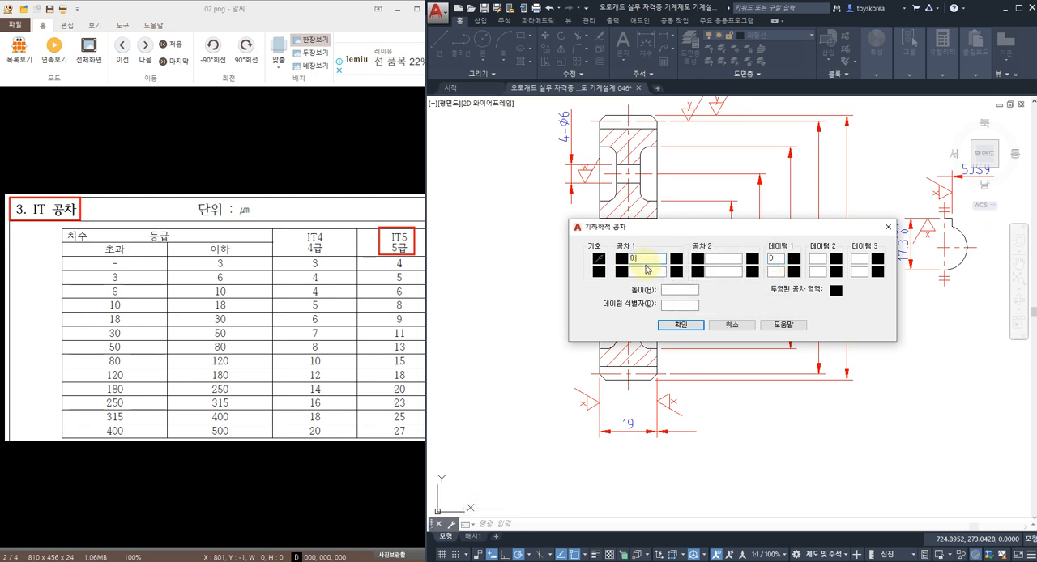
type("0.015")
left_click(680, 324)
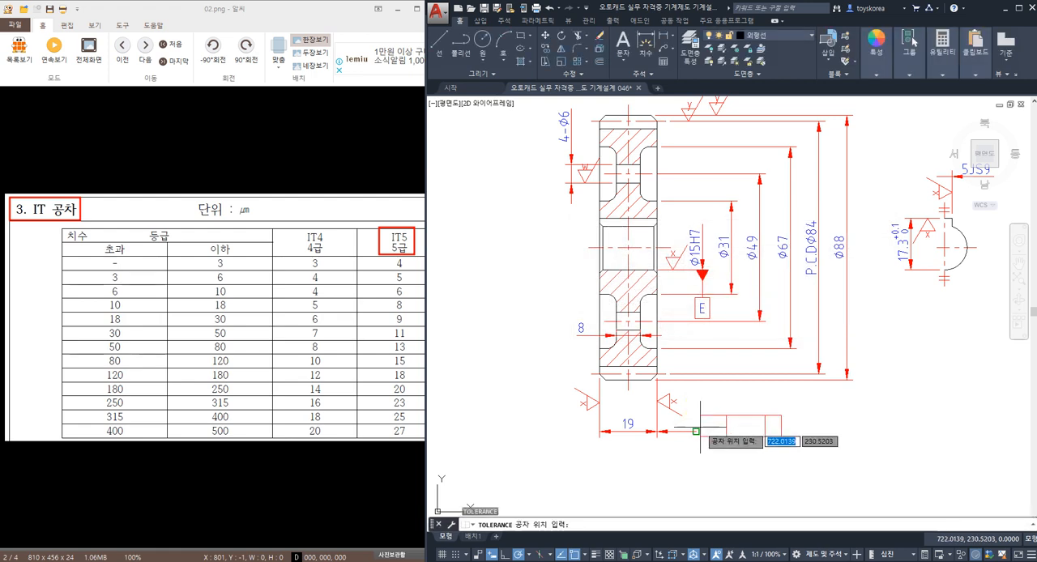
left_click(699, 431)
middle_click_drag(672, 473, 686, 472)
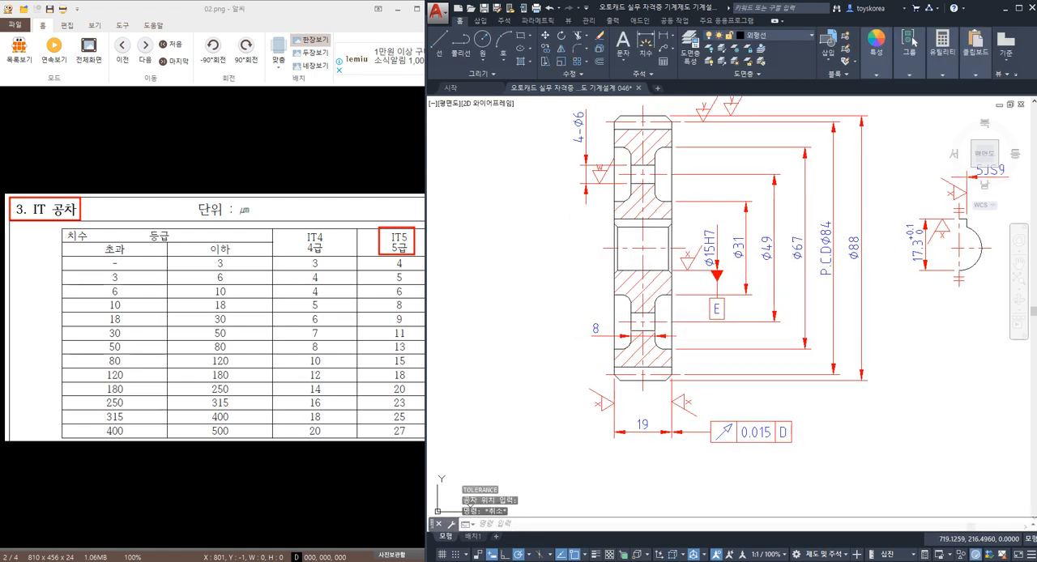
key("ctrl+s")
key("Escape")
Step: Examine both side faces and the upper and lower tooth tip lines of gear 4 as surfaces for the runout tolerance
middle_click_drag(637, 124, 626, 173)
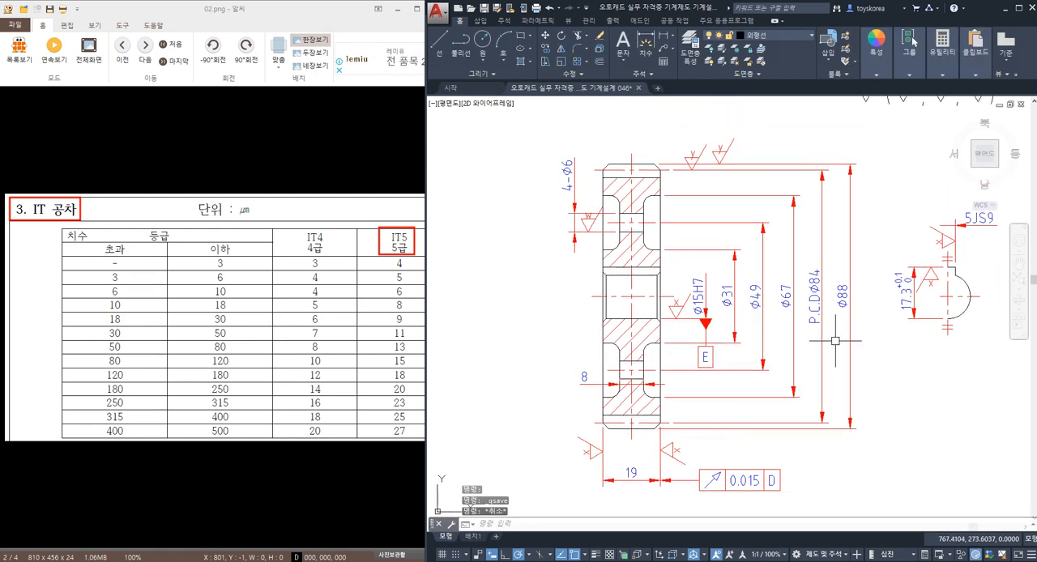
key("Escape")
left_click(661, 209)
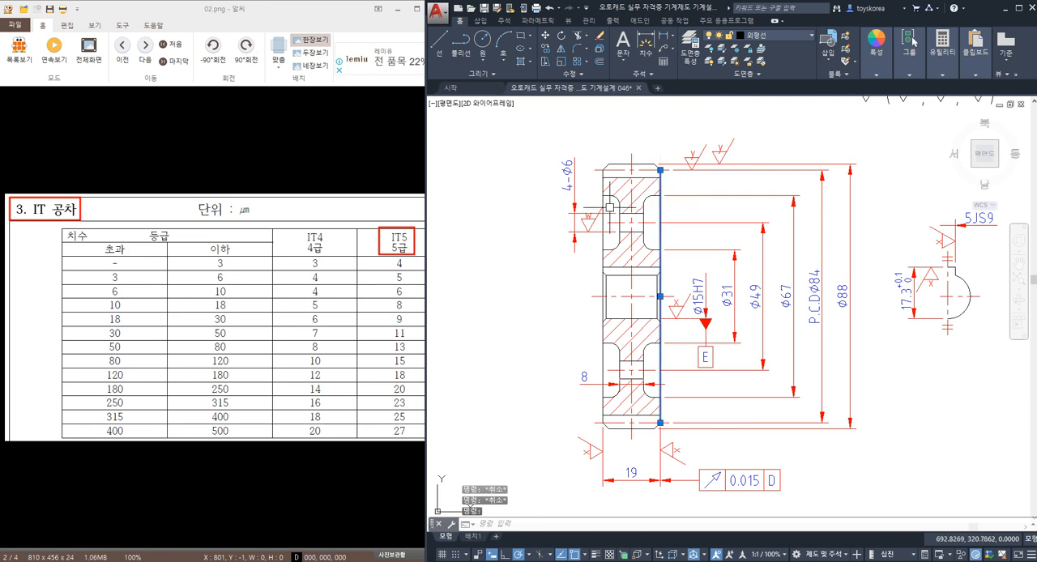
key("Escape")
left_click(602, 202)
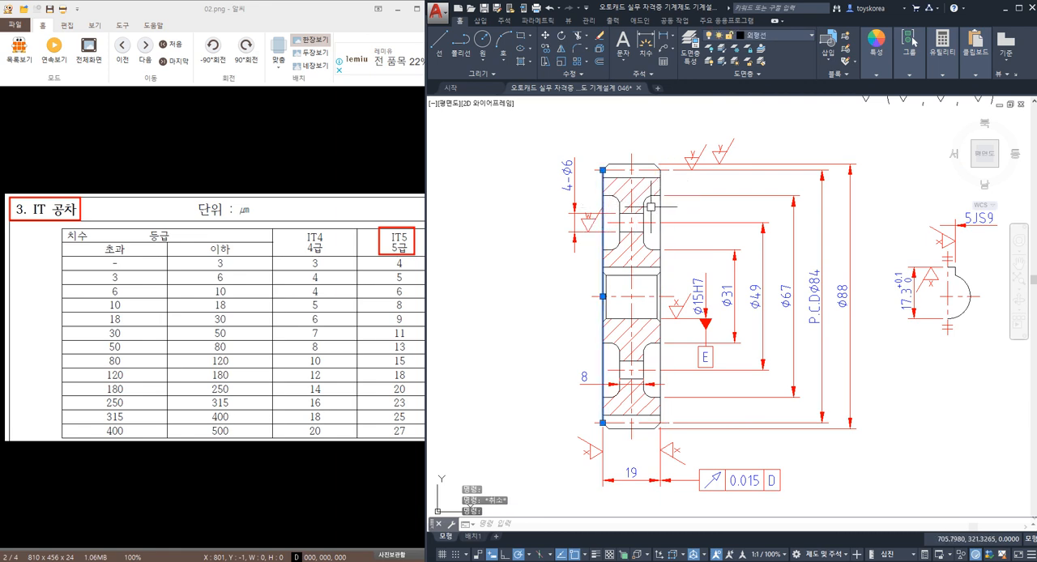
key("Escape")
left_click(645, 165)
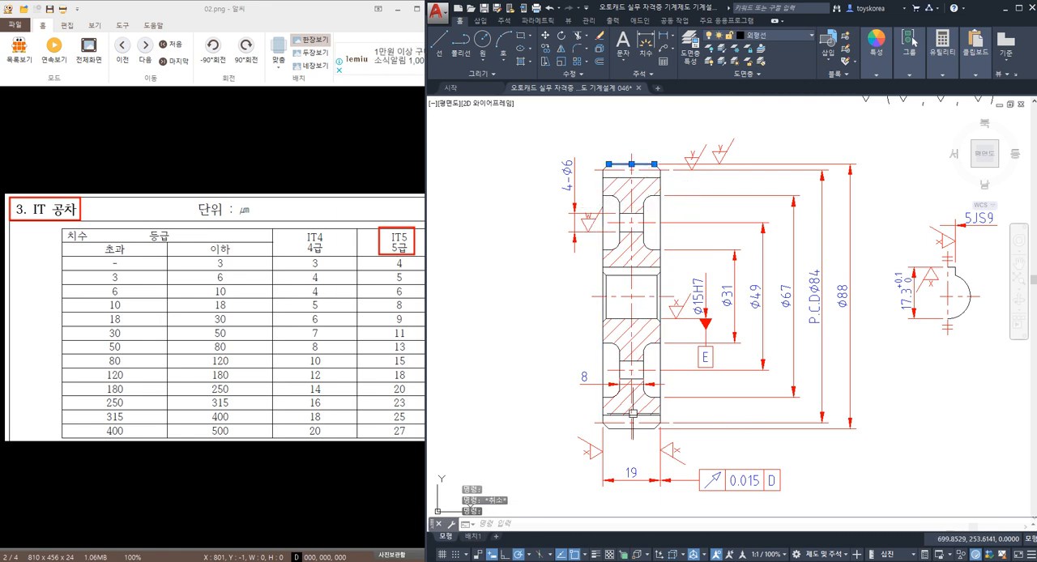
left_click(640, 428)
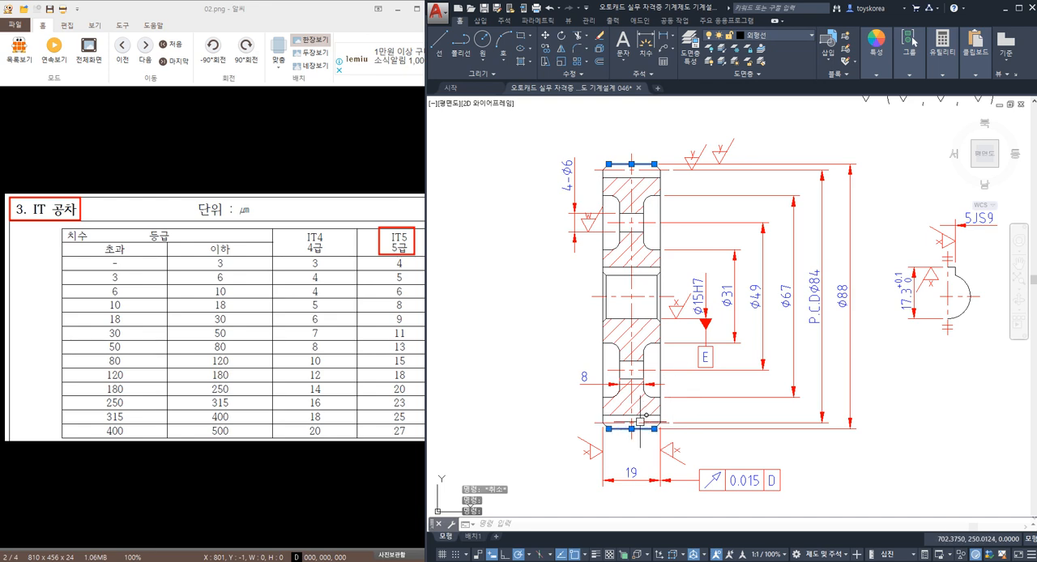
key("Escape")
key("Escape")
Step: Draw a bent leader from the upper end of gear 4's Ø88 dimension, about 9 mm up and 7 mm to the right
middle_click_drag(769, 336, 709, 374)
type("le")
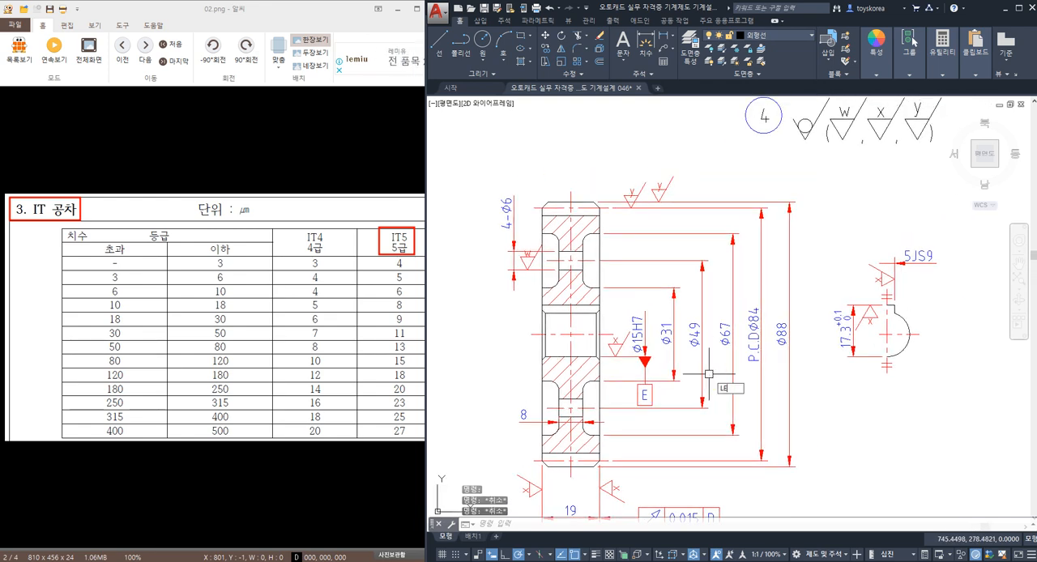
key("Return")
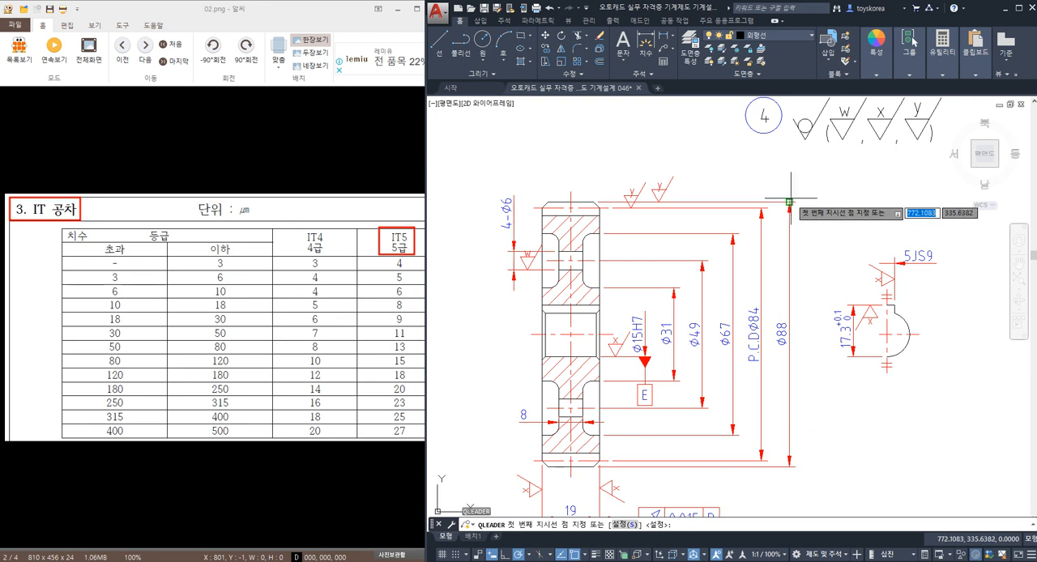
left_click(789, 174)
left_click(802, 175)
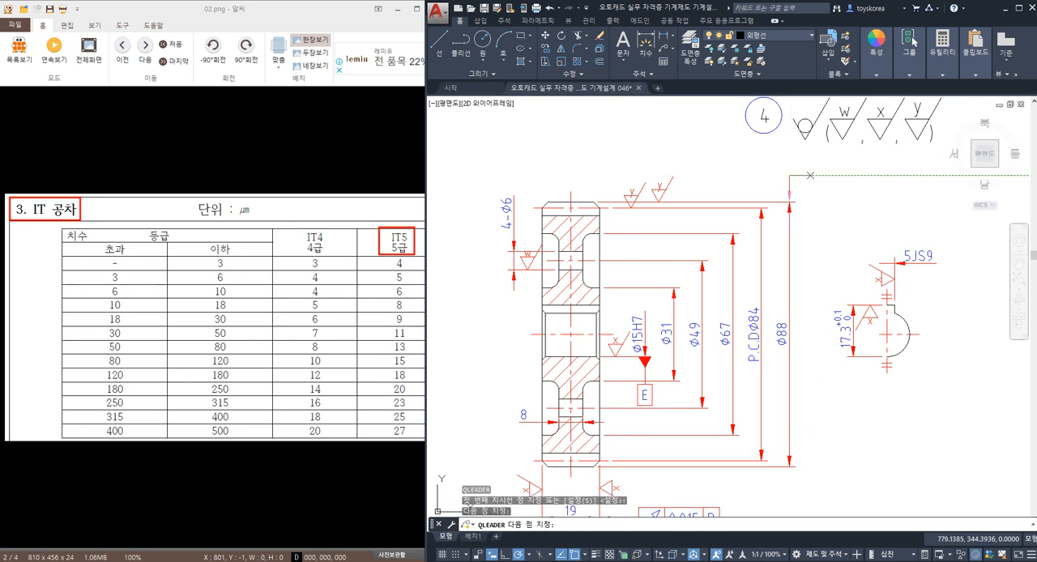
key("Escape")
Step: Change the datum reference to E in the runout tolerance frame beside gear 4's 19 width dimension
middle_click_drag(758, 309, 774, 192)
scroll(724, 393, "up", 2)
left_click(710, 457)
left_click(731, 412)
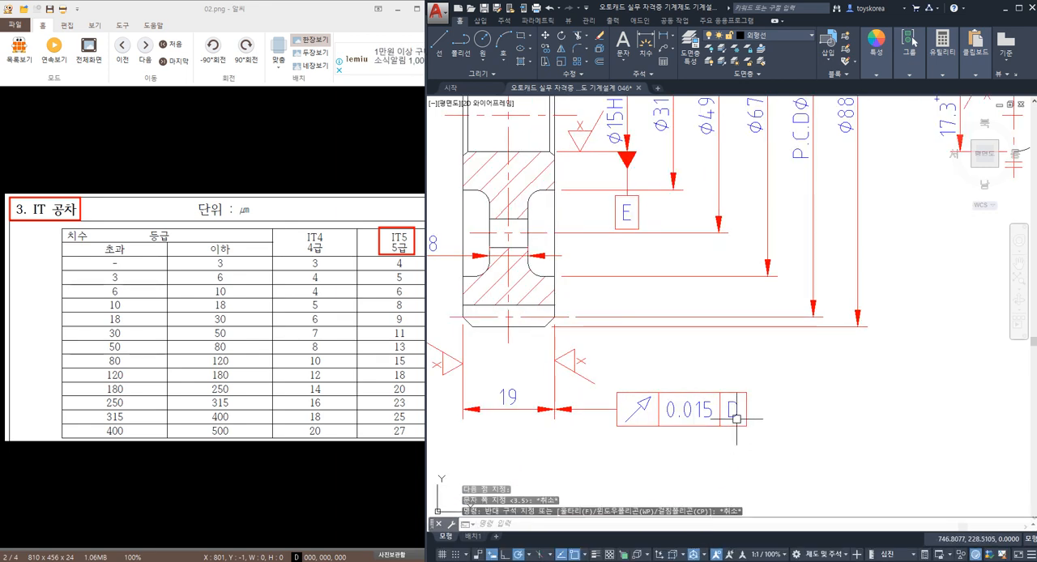
double_click(731, 413)
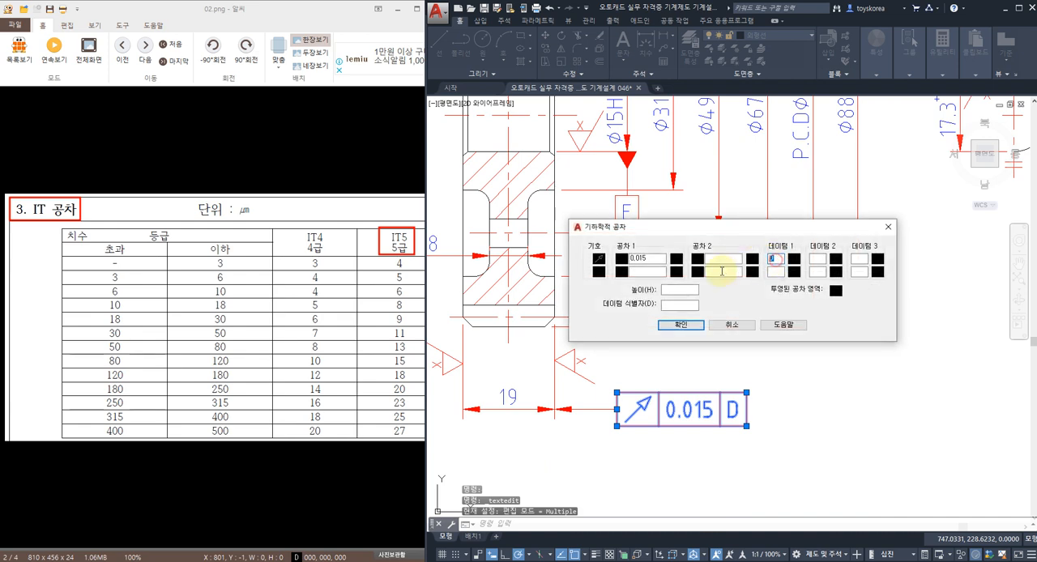
left_click(681, 325)
key("Escape")
key("Escape")
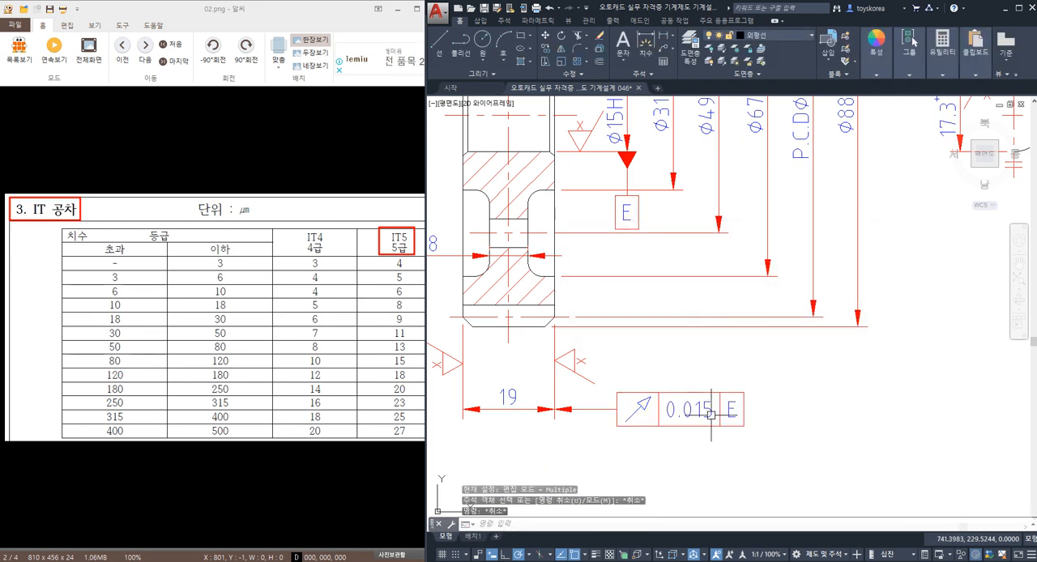
Step: Copy the 0.015 runout frame with datum E to the end of the leader above the Ø88 dimension, and save the drawing
type("co")
key("space")
left_click(653, 400)
key("space")
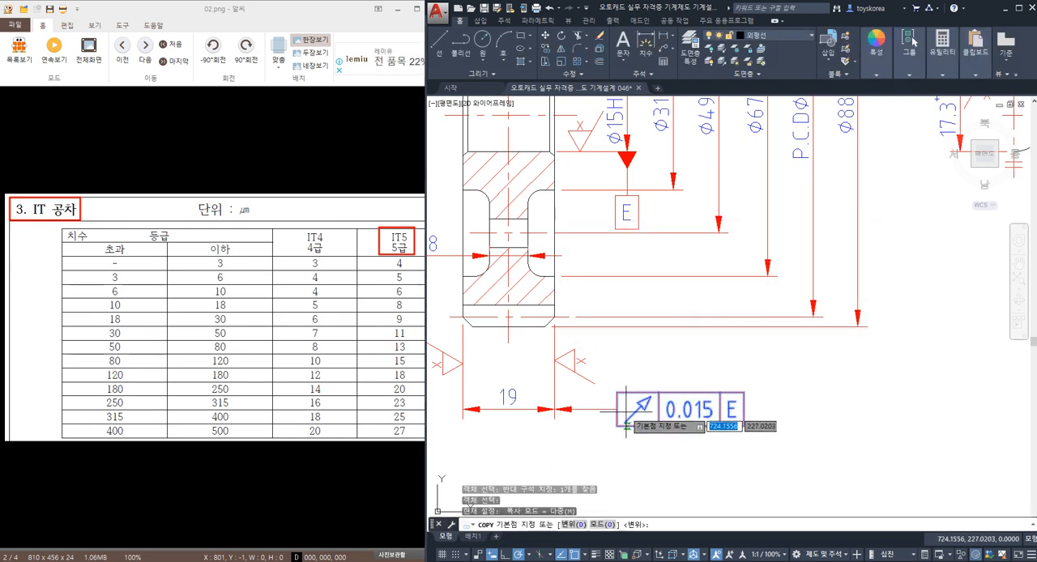
left_click(617, 409)
scroll(708, 259, "down", 3)
scroll(706, 185, "up", 3)
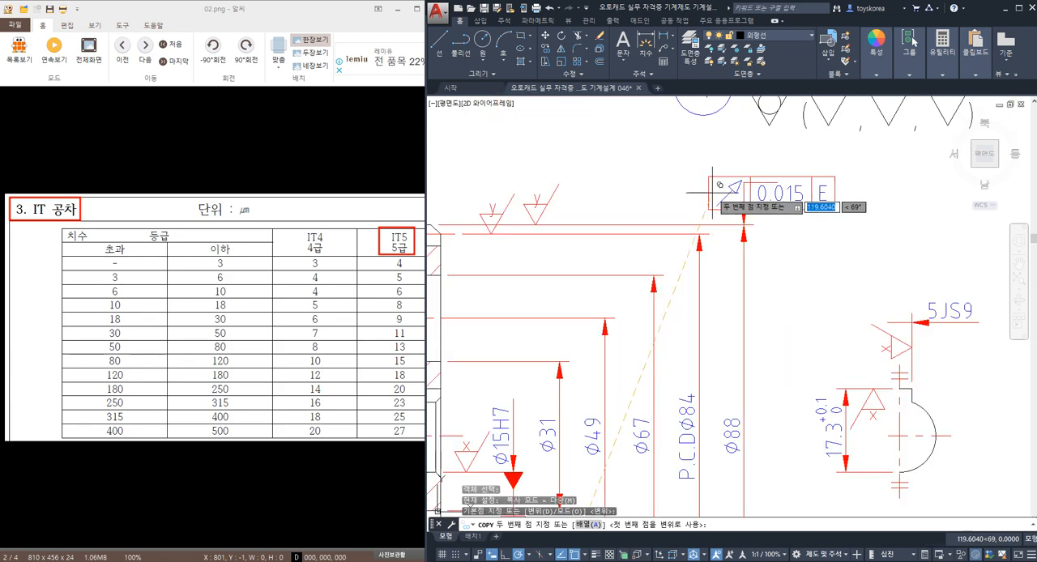
left_click(777, 182)
key("space")
scroll(690, 233, "down", 3)
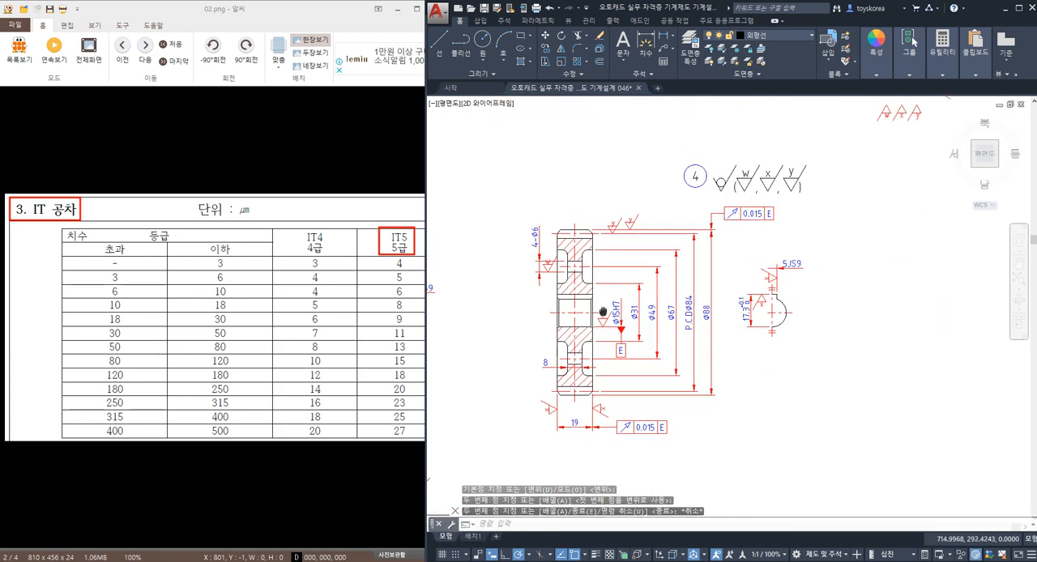
key("ctrl+s")
Step: Move part label 4 and its surface finish symbols about 50 mm left, above the gear section
middle_click_drag(681, 219, 669, 287)
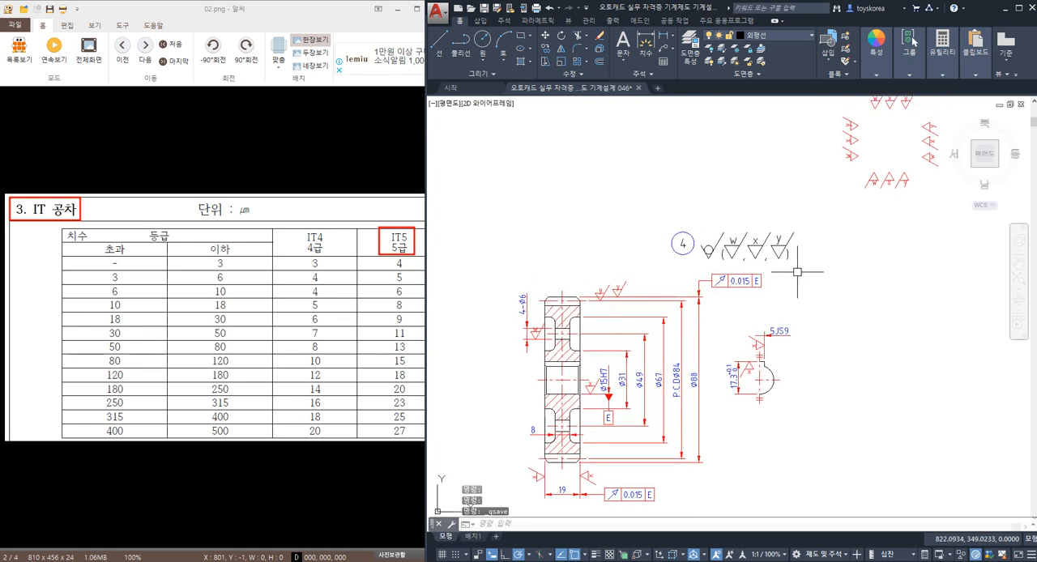
left_click(817, 272)
left_click(645, 205)
type("m")
key("space")
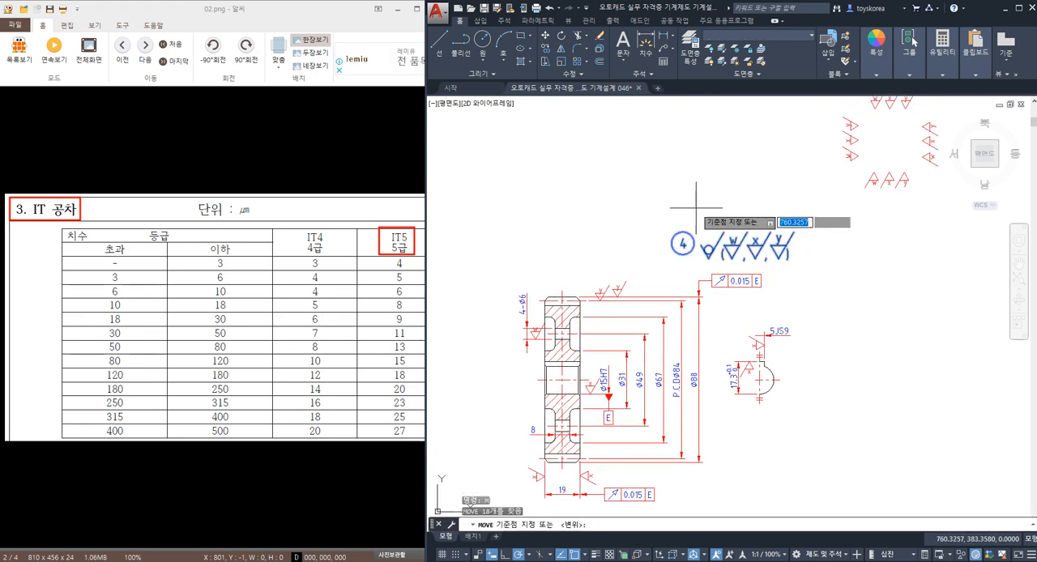
left_click(713, 262)
left_click(615, 262)
key("Escape")
middle_click_drag(616, 262, 686, 226)
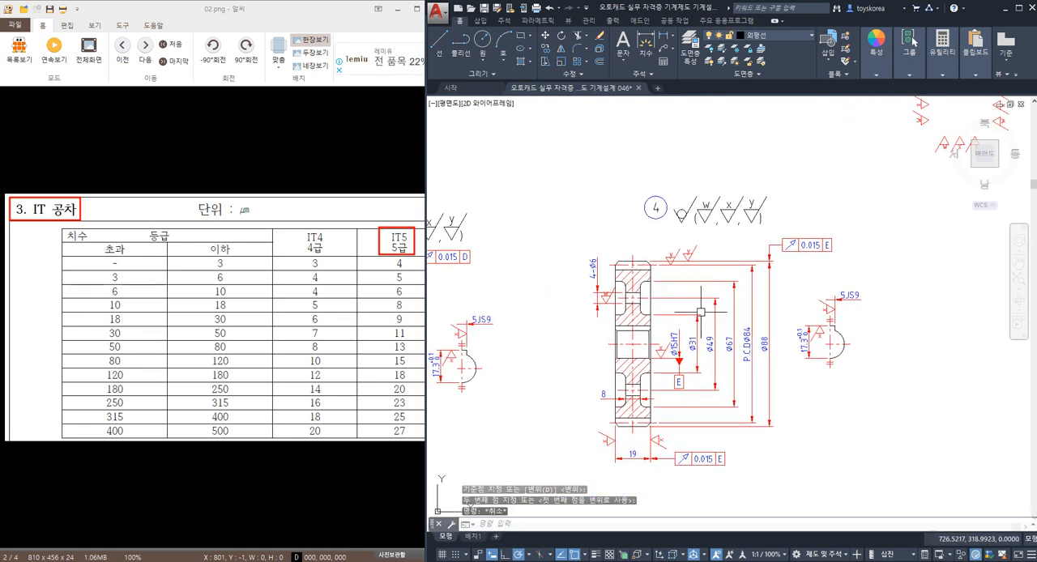
Step: Examine gear 4's section view, from the chamfered tooth tip and pitch line to the complete gear outline
scroll(702, 315, "down", 3)
scroll(689, 319, "up", 3)
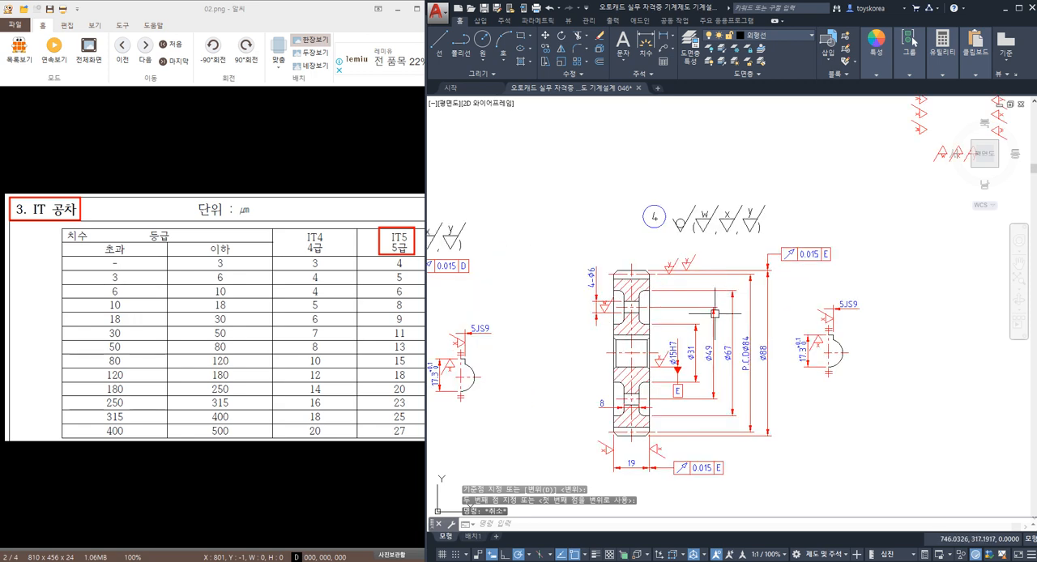
scroll(688, 319, "up", 2)
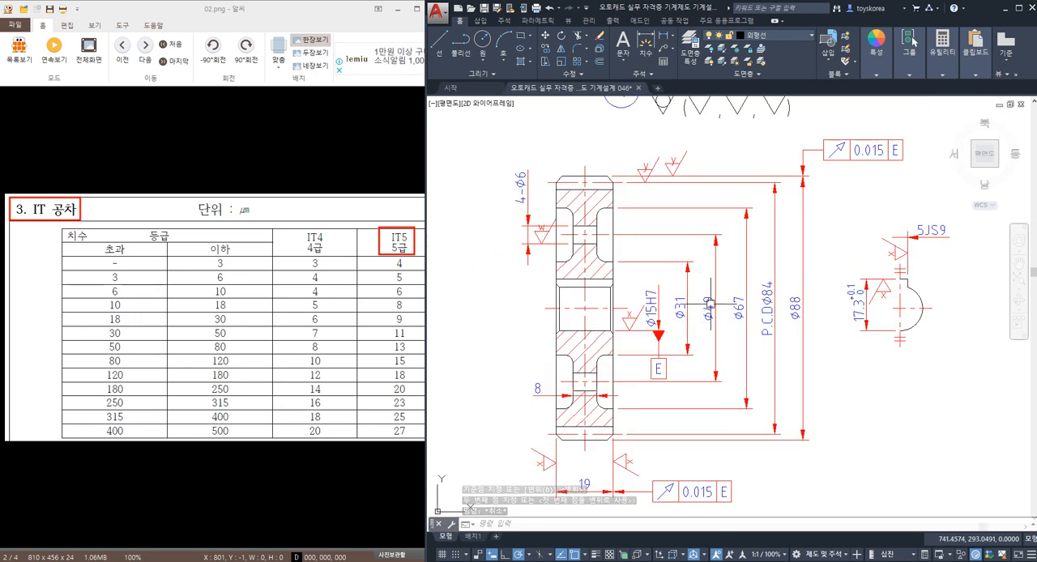
middle_click_drag(570, 185, 610, 255)
scroll(606, 266, "up", 2)
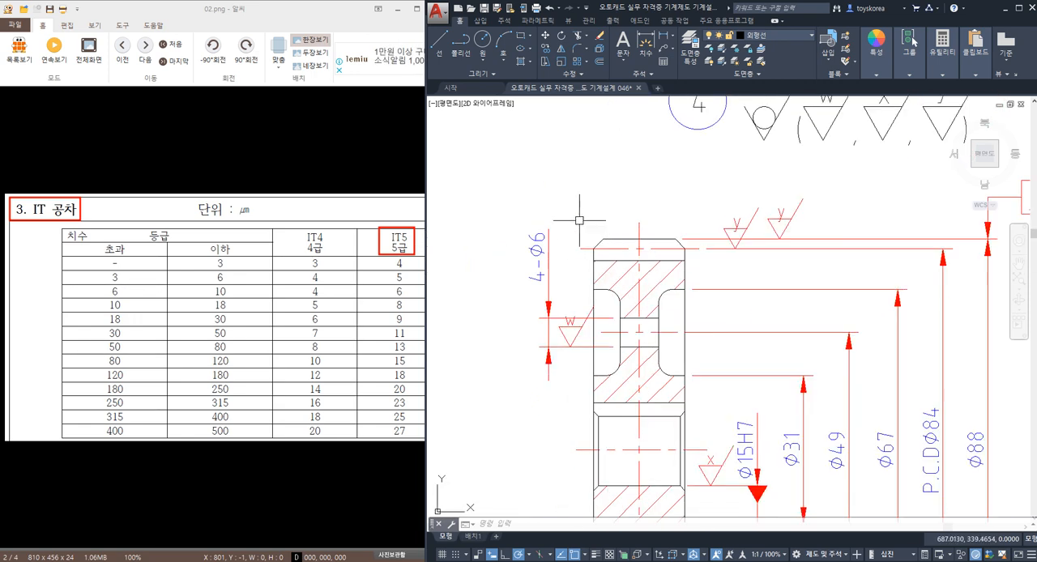
left_click(577, 217)
key("Escape")
key("Escape")
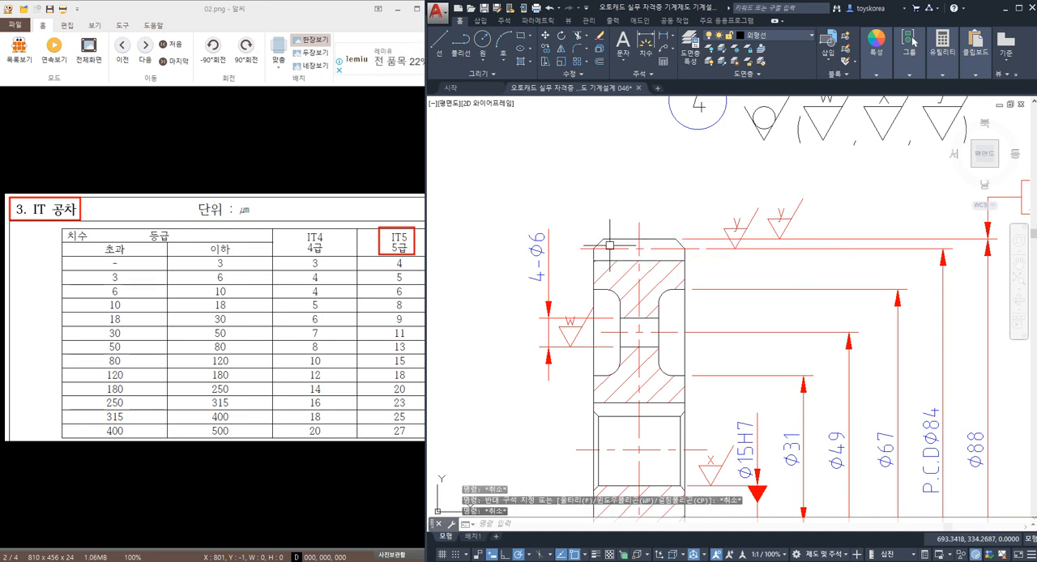
scroll(599, 250, "up", 2)
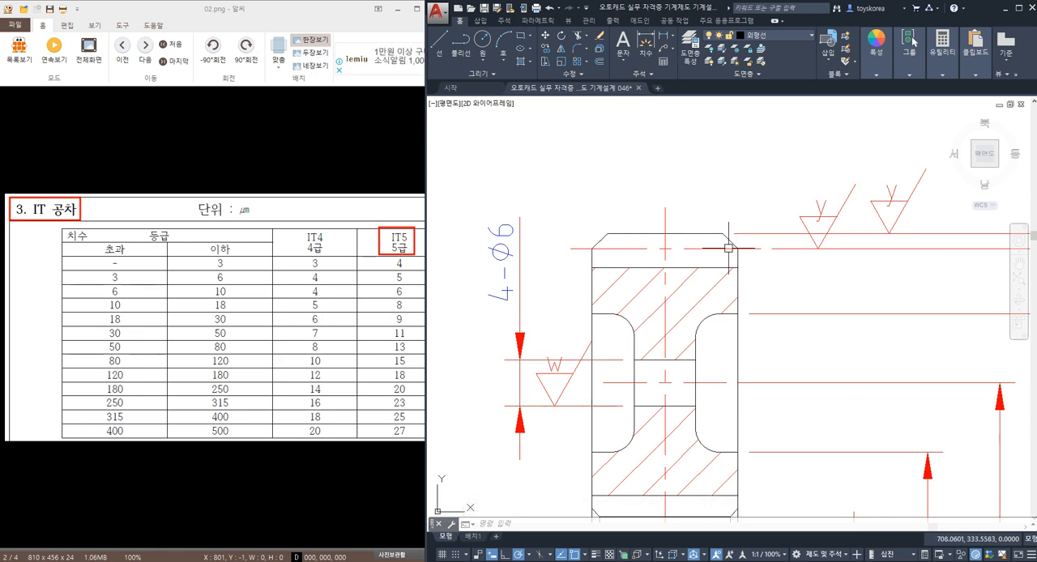
key("Escape")
key("Escape")
key("Escape")
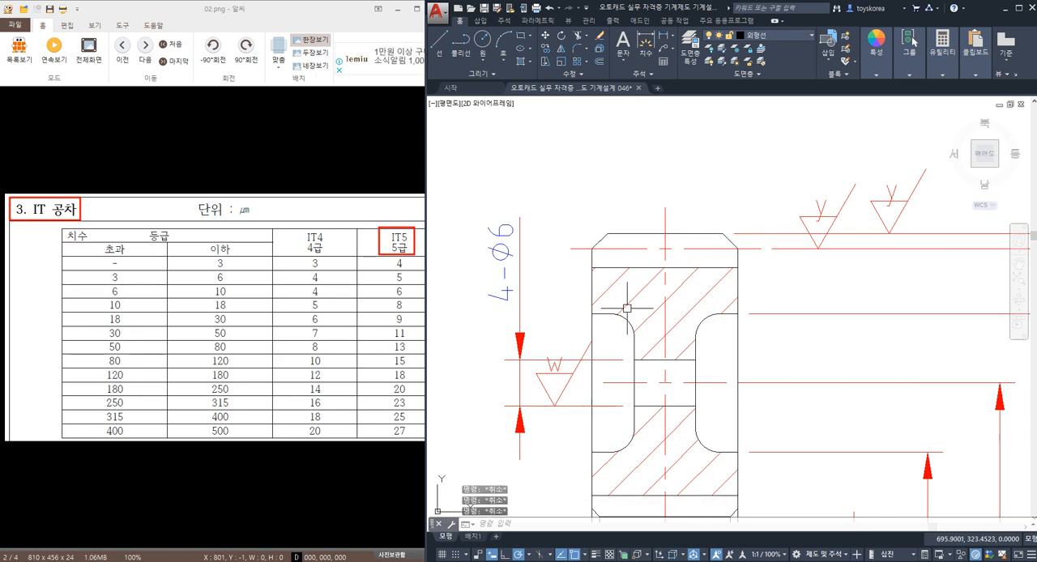
scroll(627, 308, "down", 4)
scroll(632, 291, "up", 1)
left_click(623, 142)
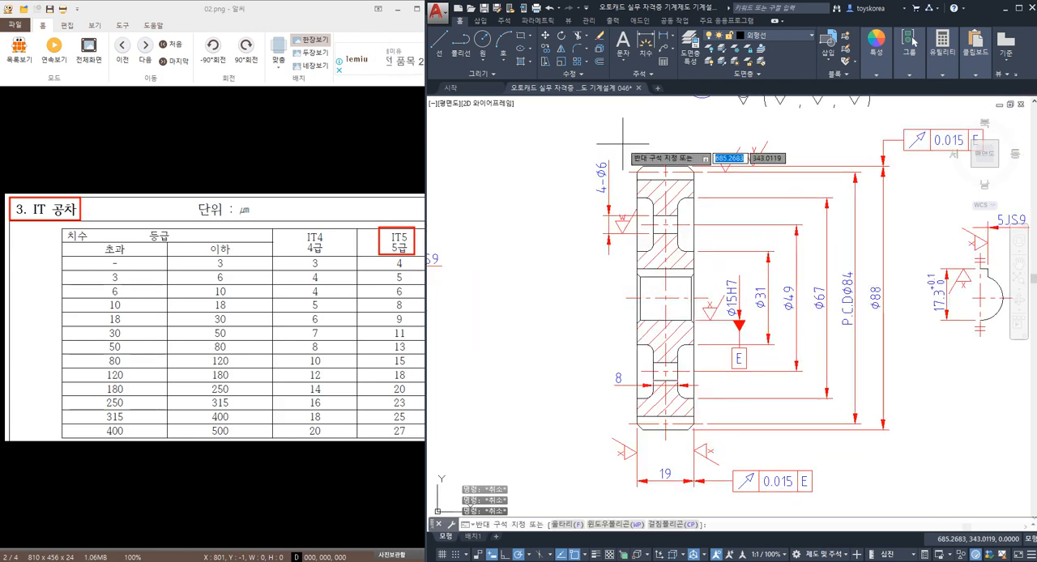
left_click(710, 440)
key("Escape")
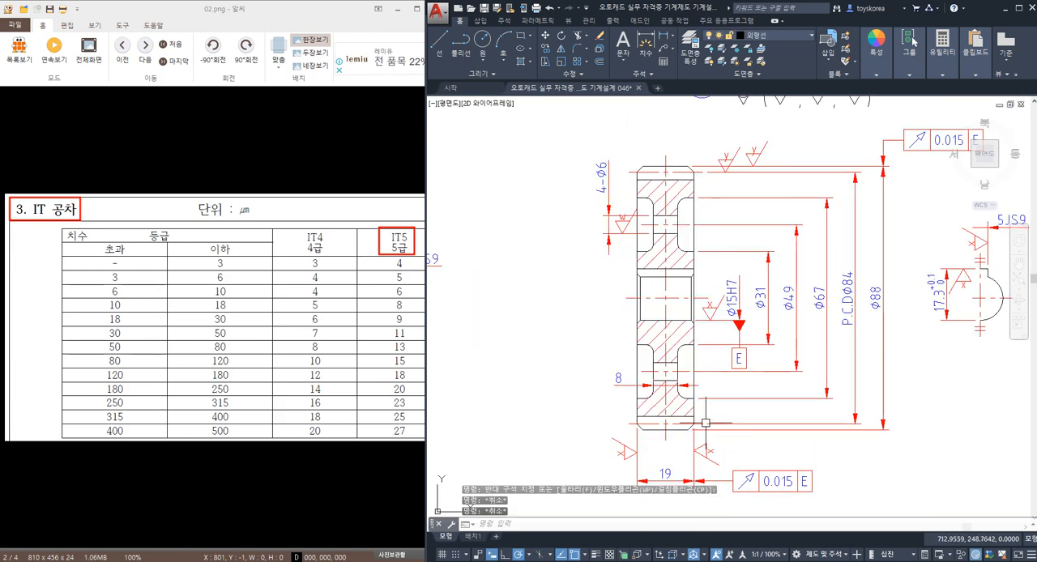
key("Escape")
Step: Switch to the assembly drawing and examine how spur gear 4 (M 2, Z 42) sits on shaft 2
key("alt+Tab")
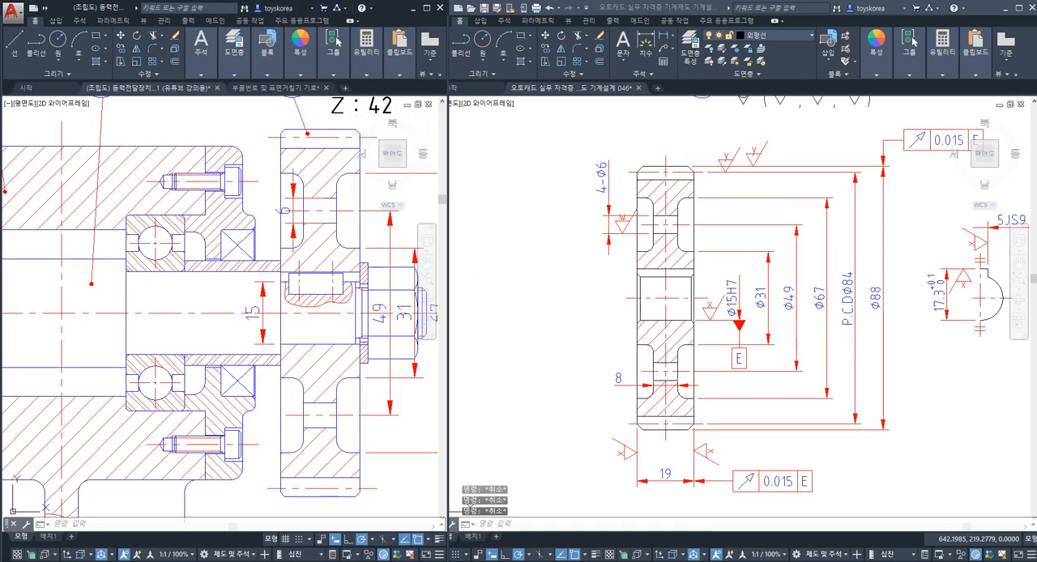
scroll(259, 389, "down", 4)
mouse_move(207, 376)
middle_mouse_down()
mouse_move(242, 325)
mouse_move(234, 310)
middle_mouse_up()
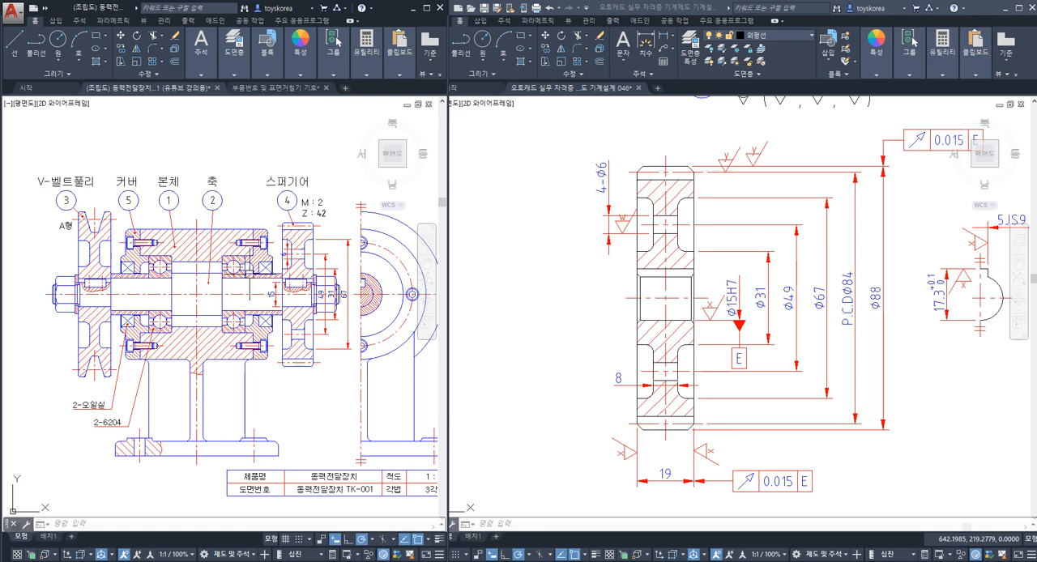
scroll(291, 237, "up", 2)
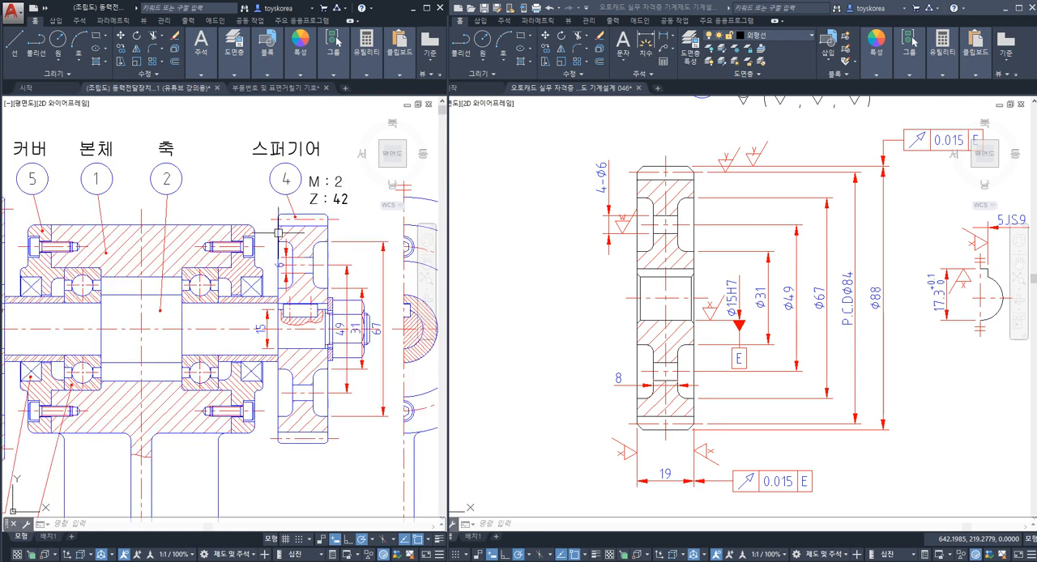
key("Escape")
key("Escape")
scroll(275, 231, "up", 3)
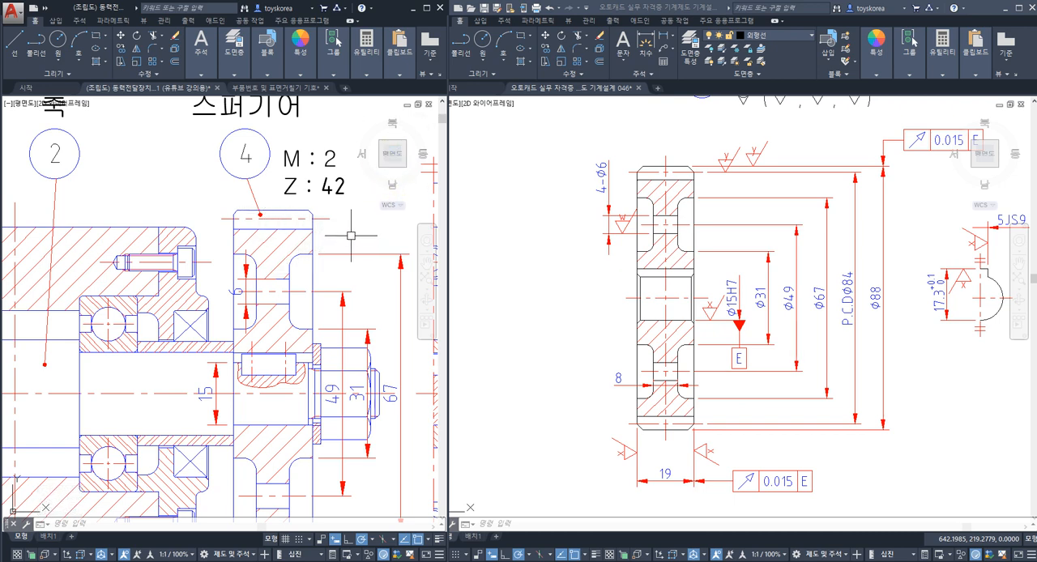
key("Escape")
key("Escape")
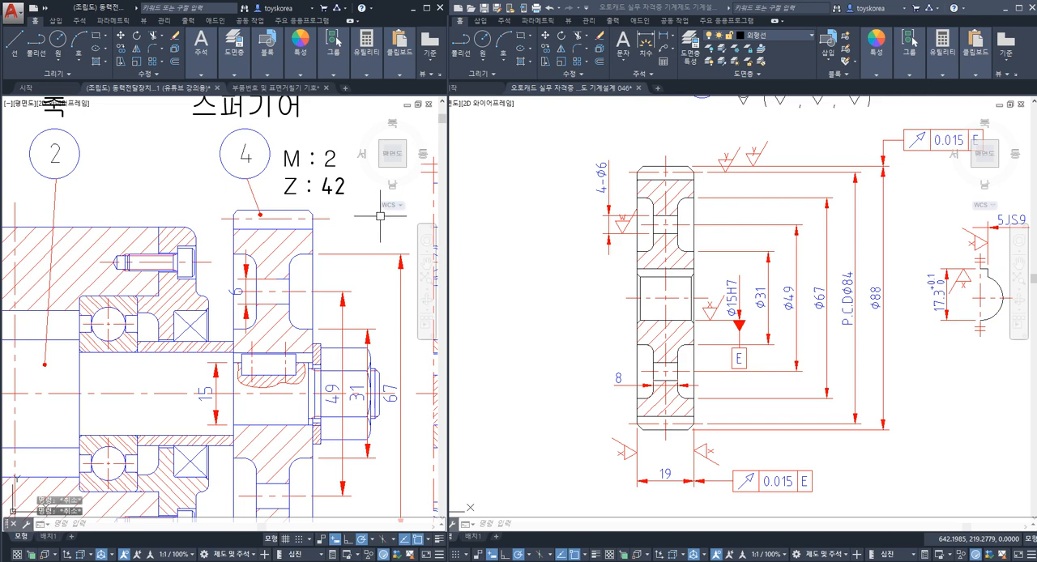
Step: Return to the part drawing and examine the outline of gear 4's upper tooth region
left_click(540, 240)
key("Escape")
key("Escape")
key("Escape")
mouse_move(627, 179)
middle_mouse_down()
mouse_move(556, 201)
mouse_move(557, 253)
middle_mouse_up()
scroll(557, 202, "up", 2)
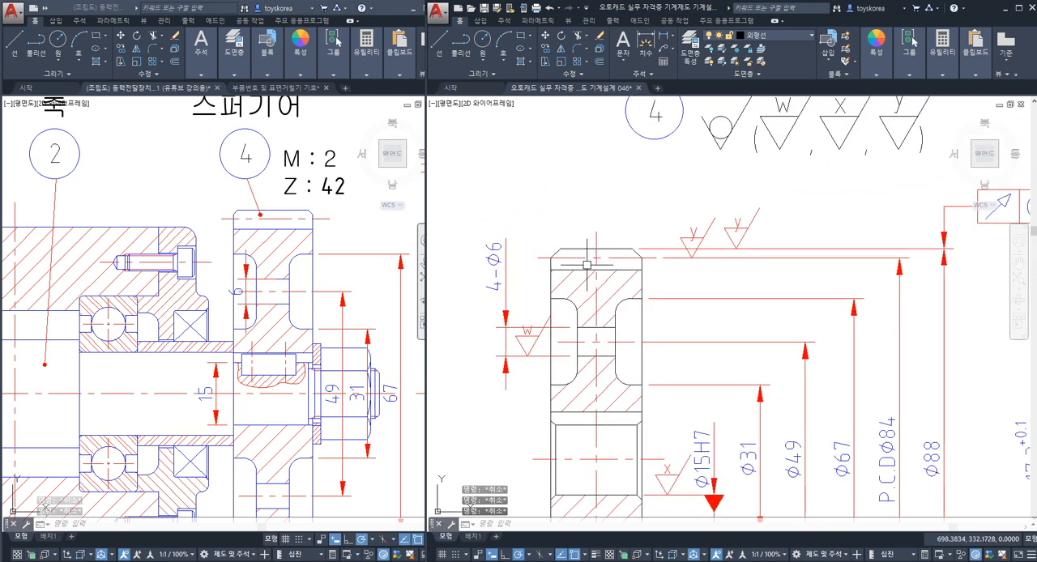
left_click(530, 229)
left_click(658, 286)
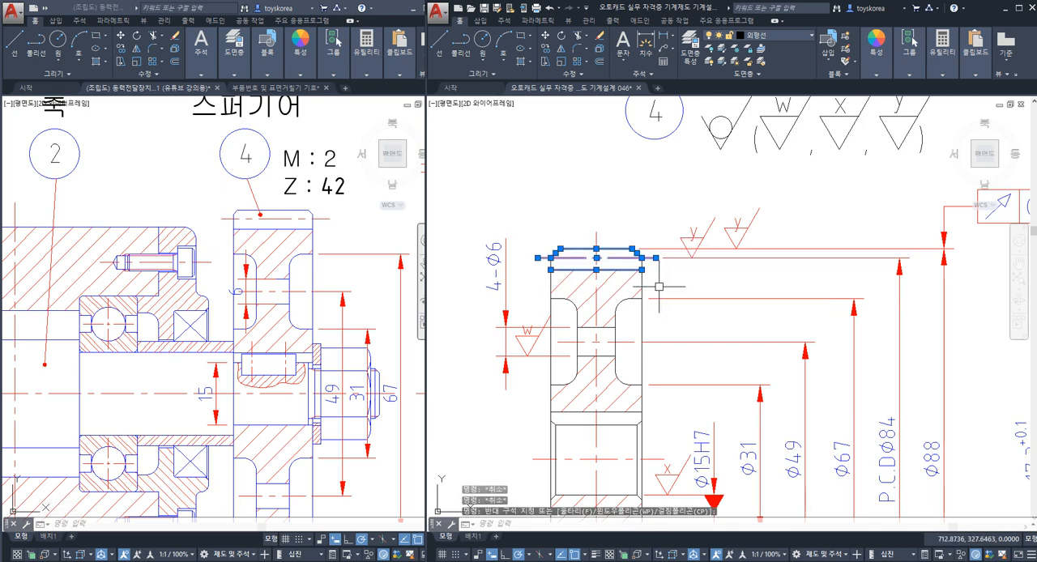
key("Escape")
left_click(527, 232)
left_click(643, 283)
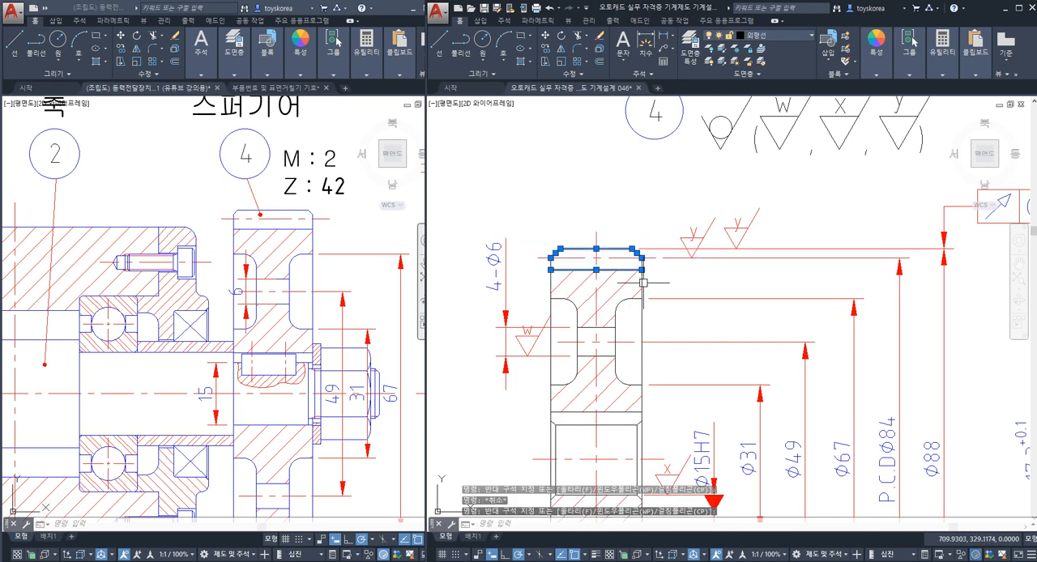
key("Escape")
Step: Shift part label 4 and its surface finish symbols about 15 mm further left and slightly up above the gear
middle_click_drag(737, 205, 630, 263)
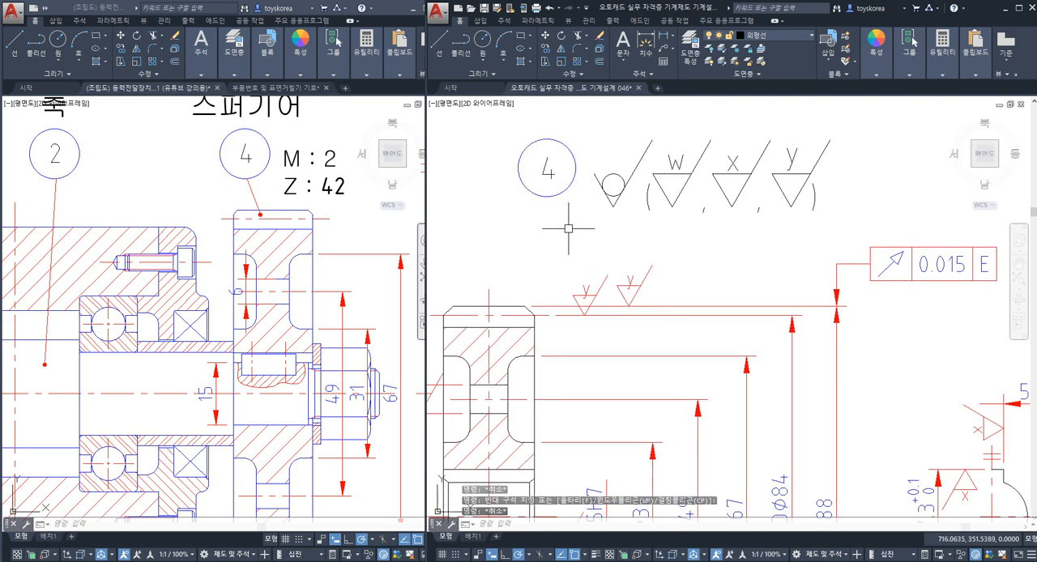
scroll(623, 221, "down", 3)
scroll(591, 212, "up", 1)
left_click(768, 257)
left_click(560, 199)
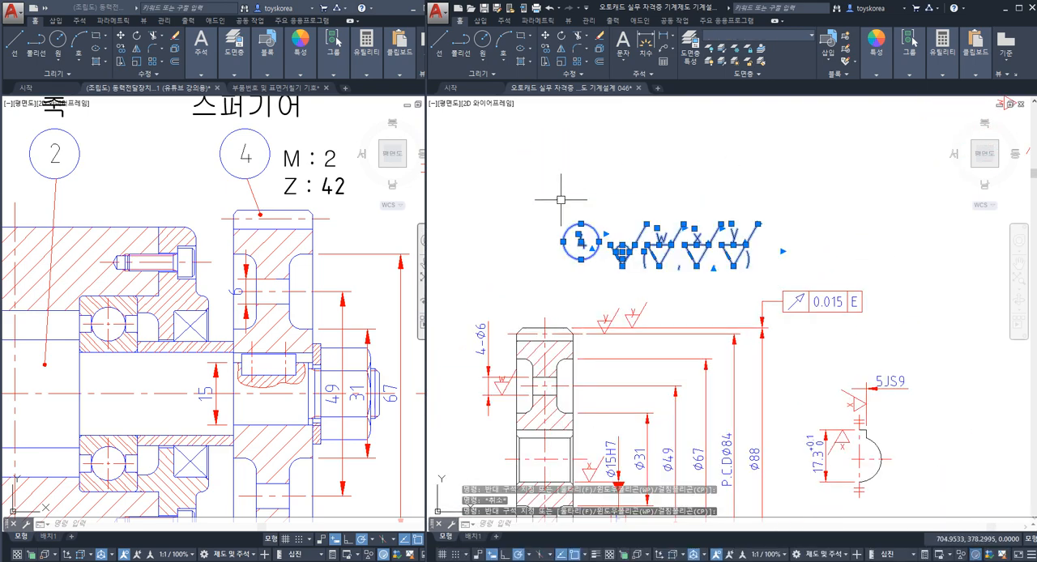
type("m")
key("space")
left_click(660, 177)
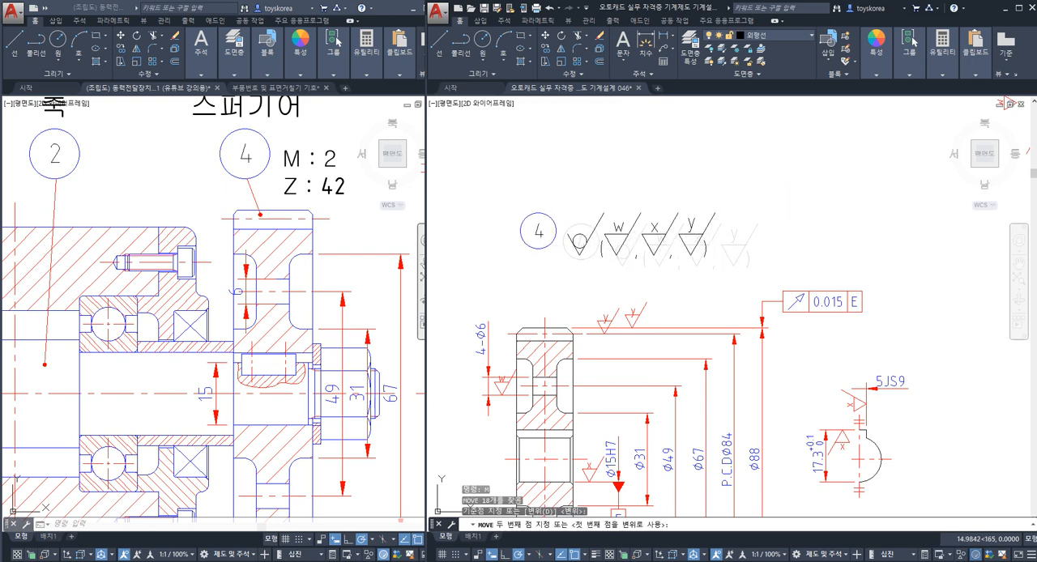
left_click(622, 168)
key("Escape")
Step: Copy the heat treatment note "전체 열처리 HRC 50±2" from shaft 2 to just below gear 4's surface finish symbols
scroll(623, 174, "down", 4)
middle_click_drag(614, 203, 785, 230)
middle_click_drag(584, 251, 753, 255)
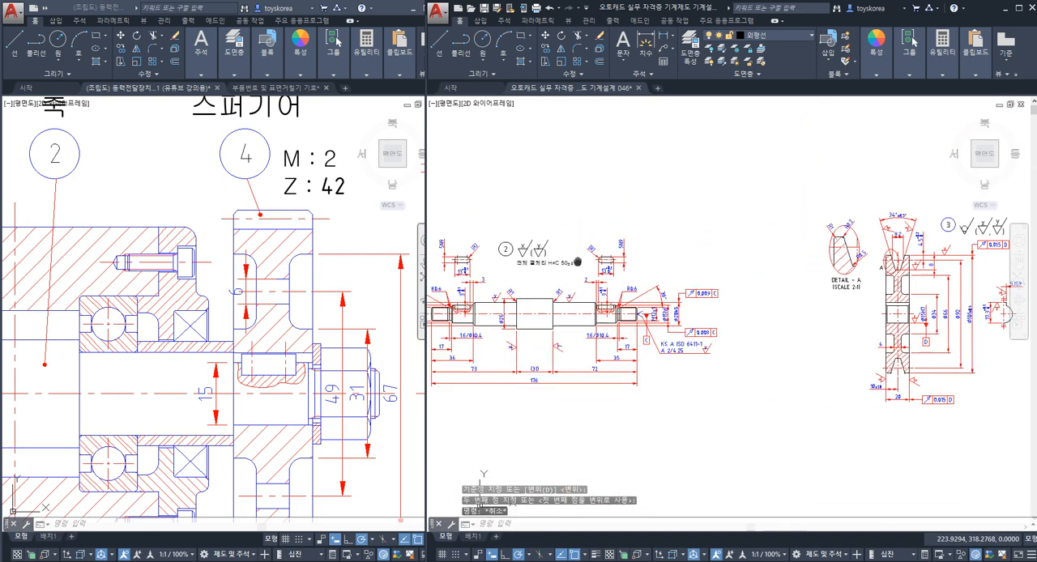
scroll(578, 261, "up", 7)
left_click(577, 231)
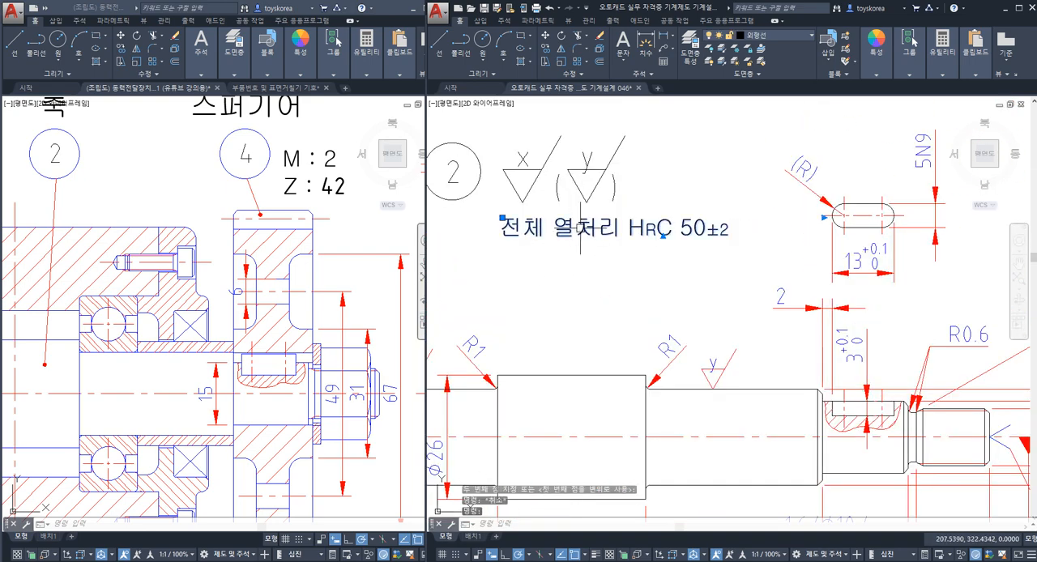
type("co")
key("space")
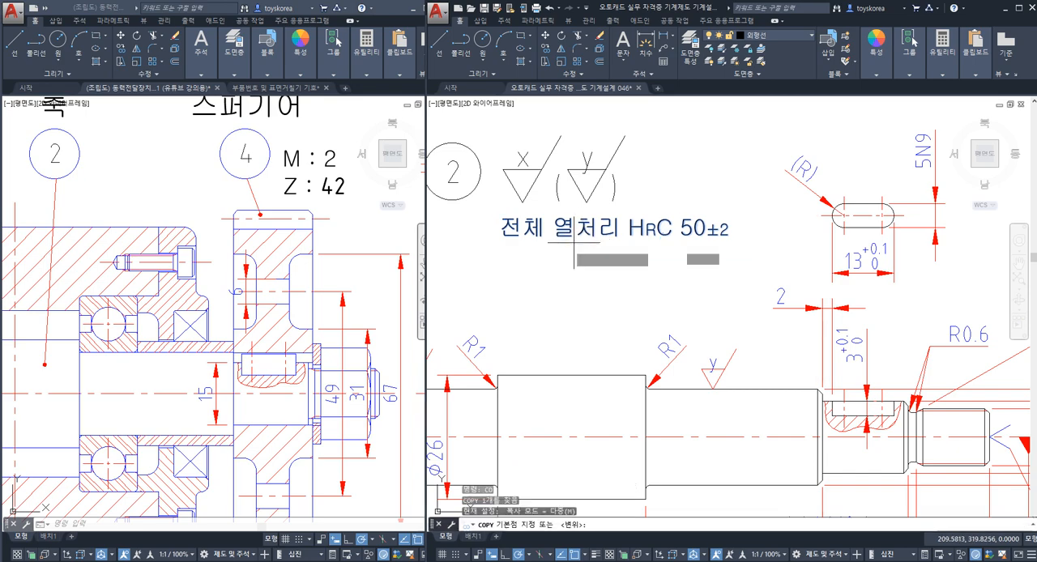
left_click(503, 242)
scroll(513, 242, "down", 4)
scroll(613, 255, "down", 3)
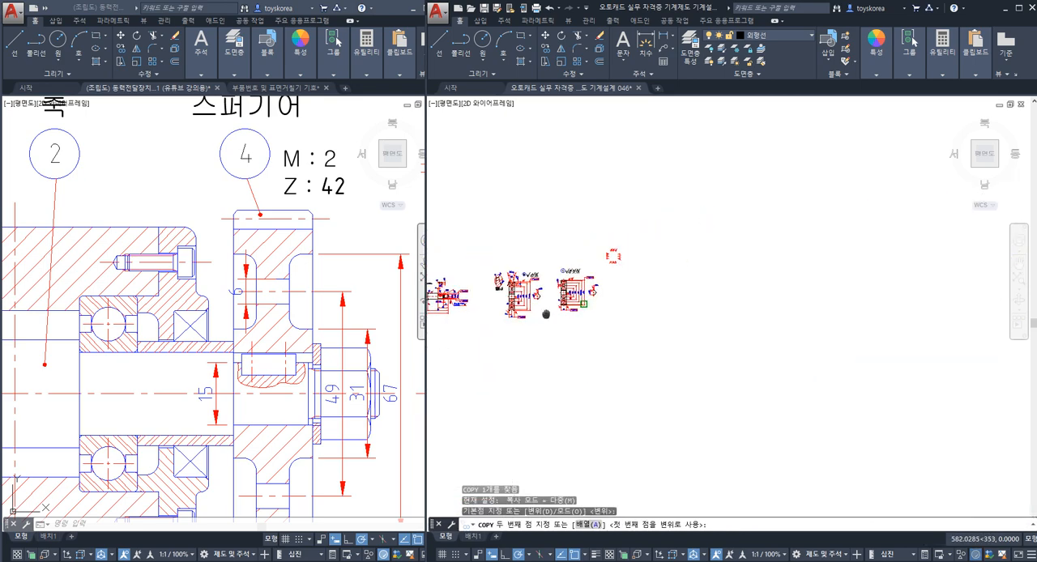
scroll(510, 267, "up", 10)
scroll(570, 262, "up", 3)
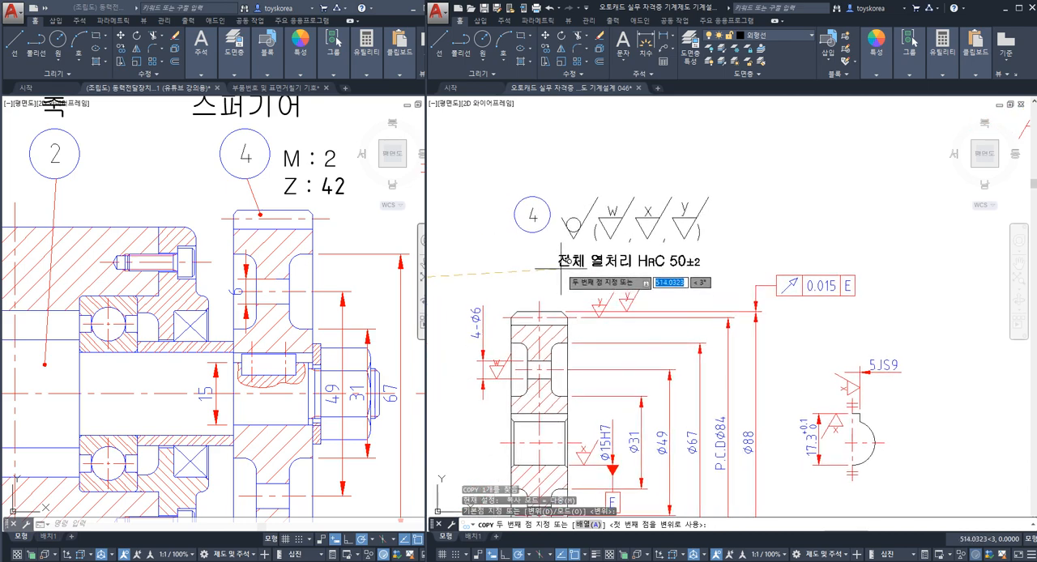
key("Escape")
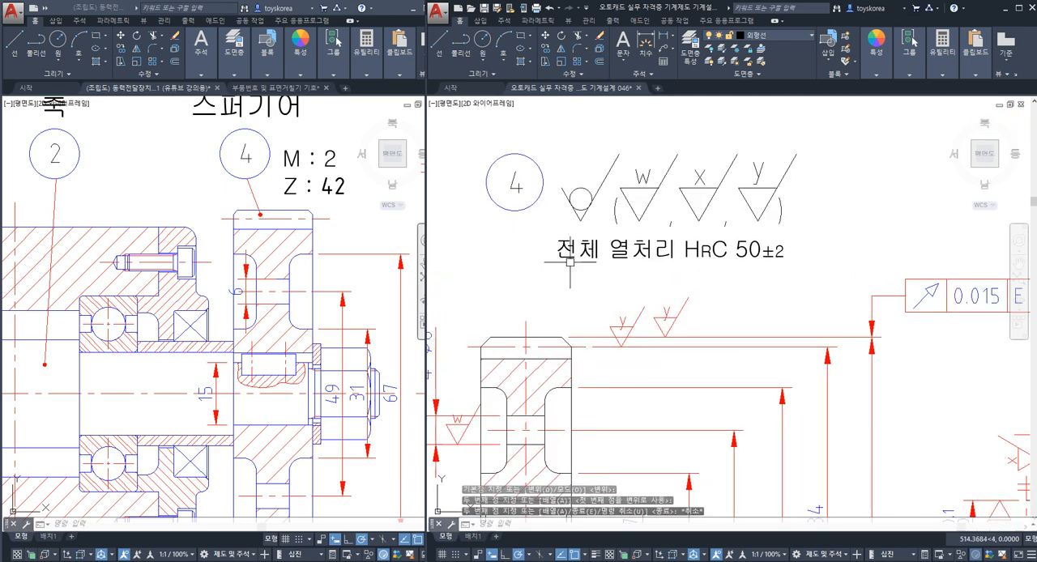
Step: Edit the copied note under part label 4 to read "기어 치부 열처리 HRC 50±2" and save the drawing
left_click(747, 258)
double_click(574, 258)
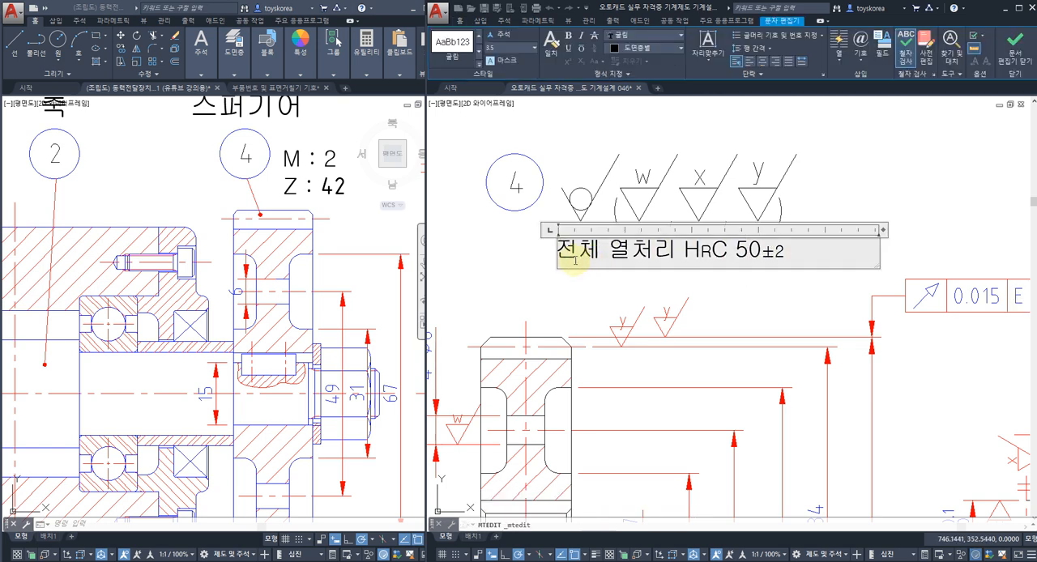
type("기")
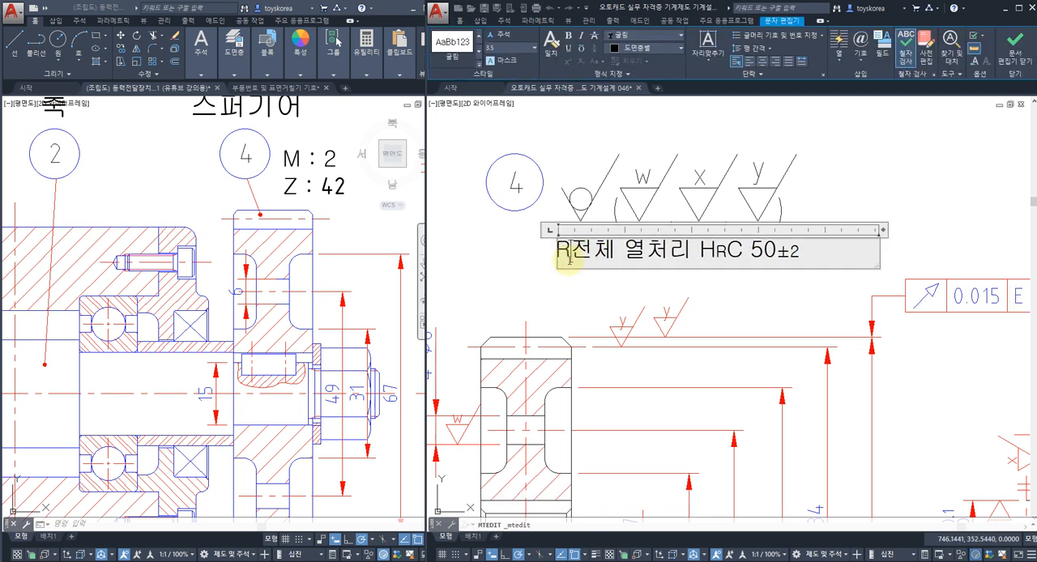
type("어 ㅈ")
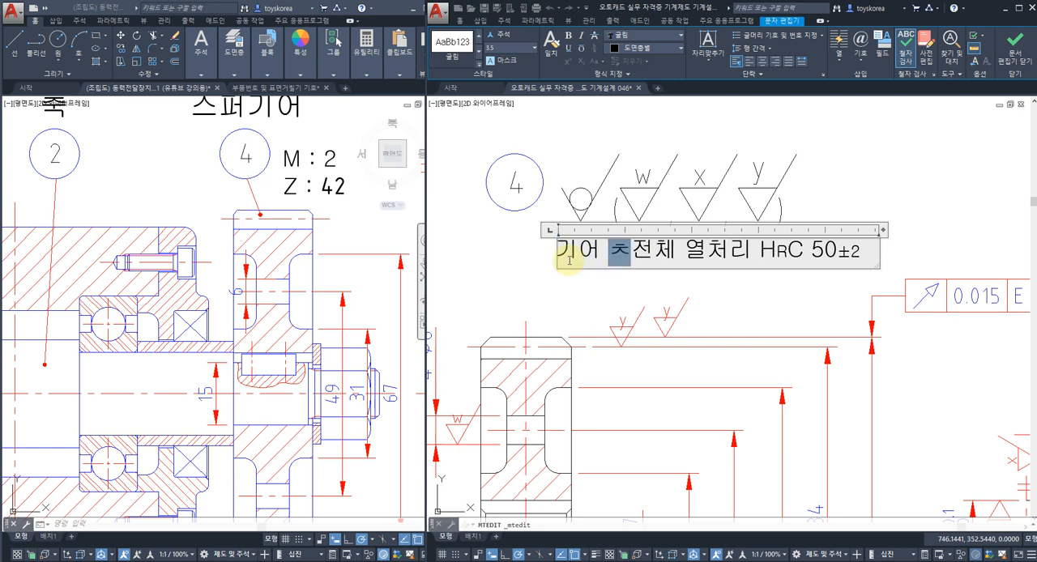
type("부 전체 열처리")
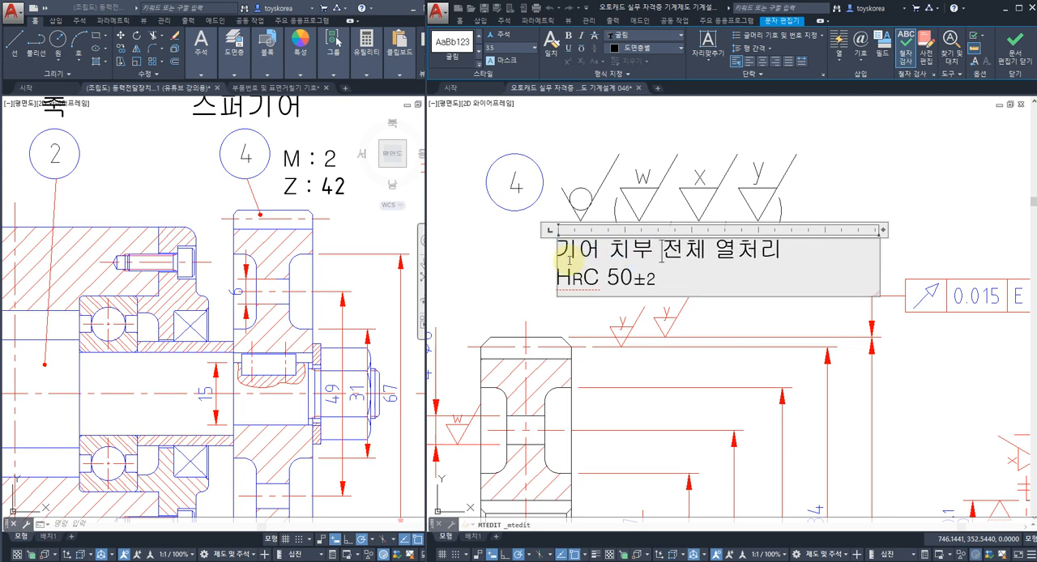
key("Delete")
key("Delete")
key("Delete")
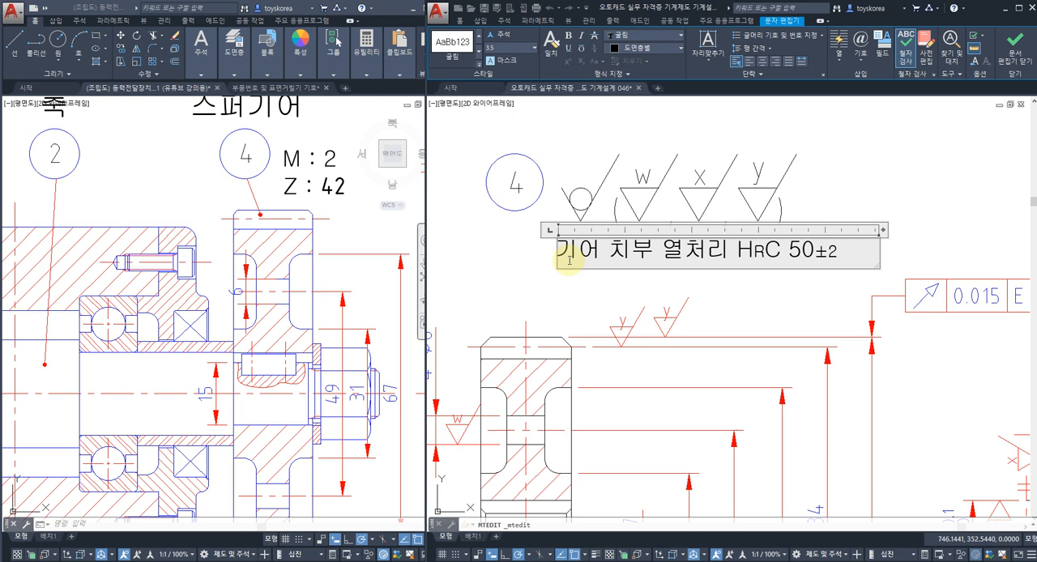
left_click(532, 289)
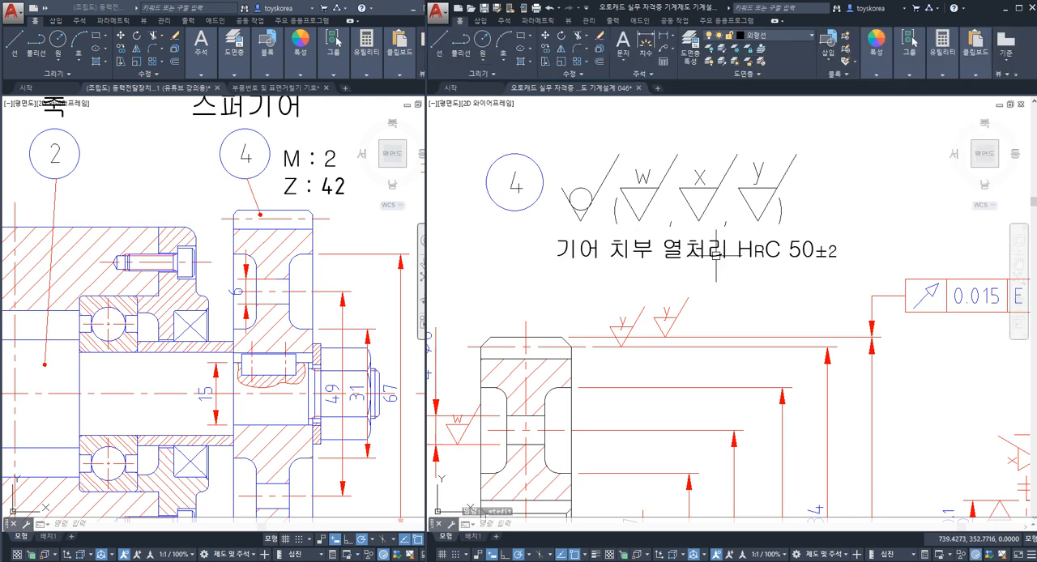
key("ctrl+s")
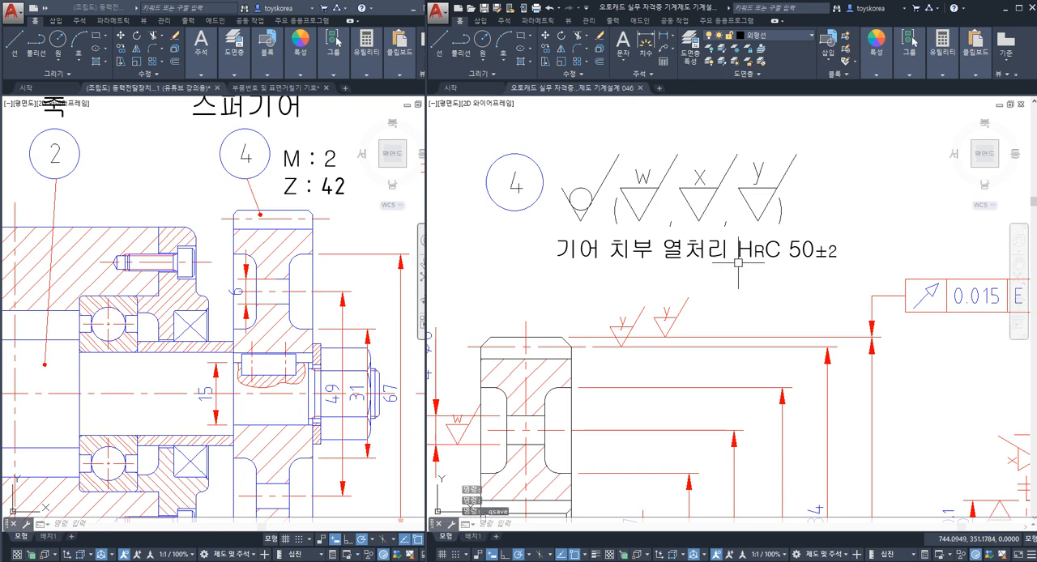
Step: Switch to the reference image viewer and bring up the spur gear specification table (스퍼기어 요목표) in 04.png
scroll(737, 263, "down", 5)
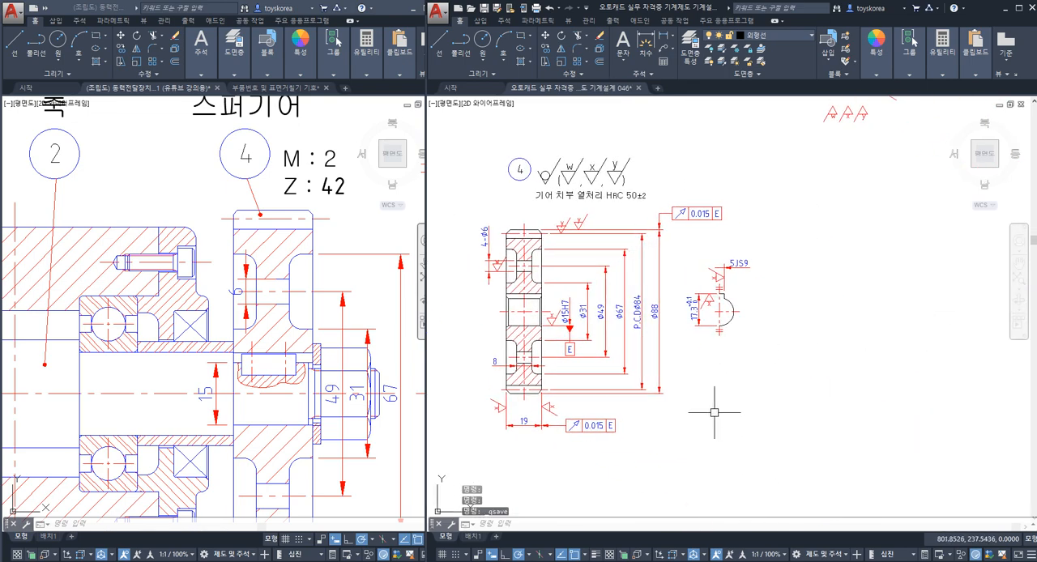
left_click(755, 560)
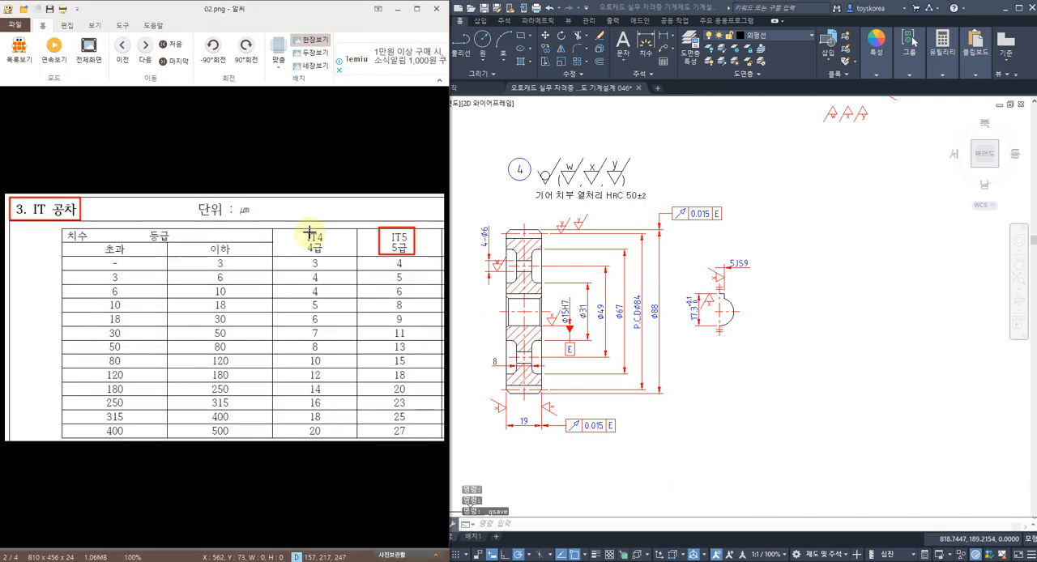
scroll(312, 233, "down", 2)
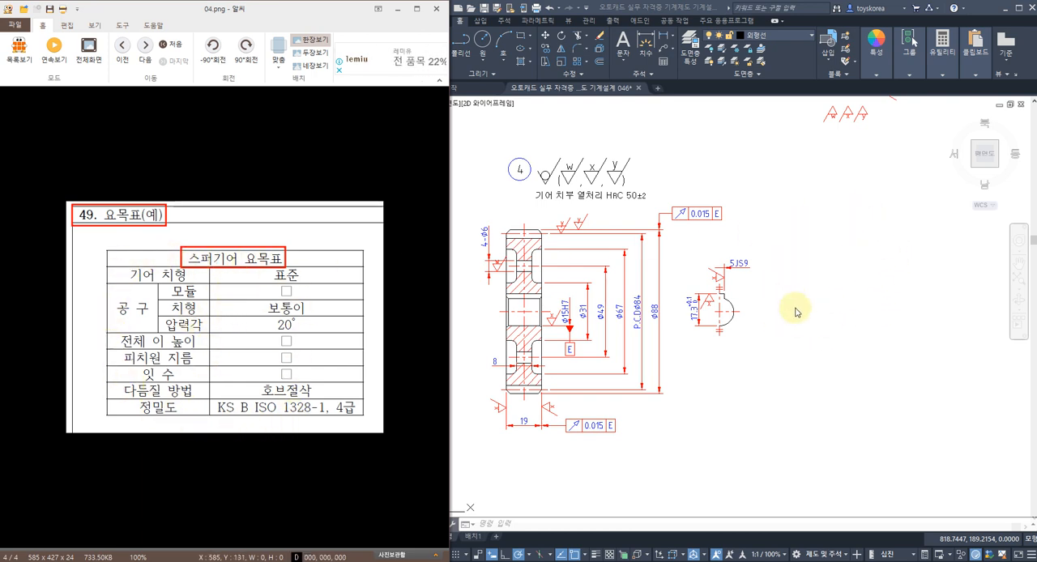
left_click(810, 279)
middle_click_drag(810, 253, 769, 260)
key("Escape")
key("Escape")
type("ㅌ")
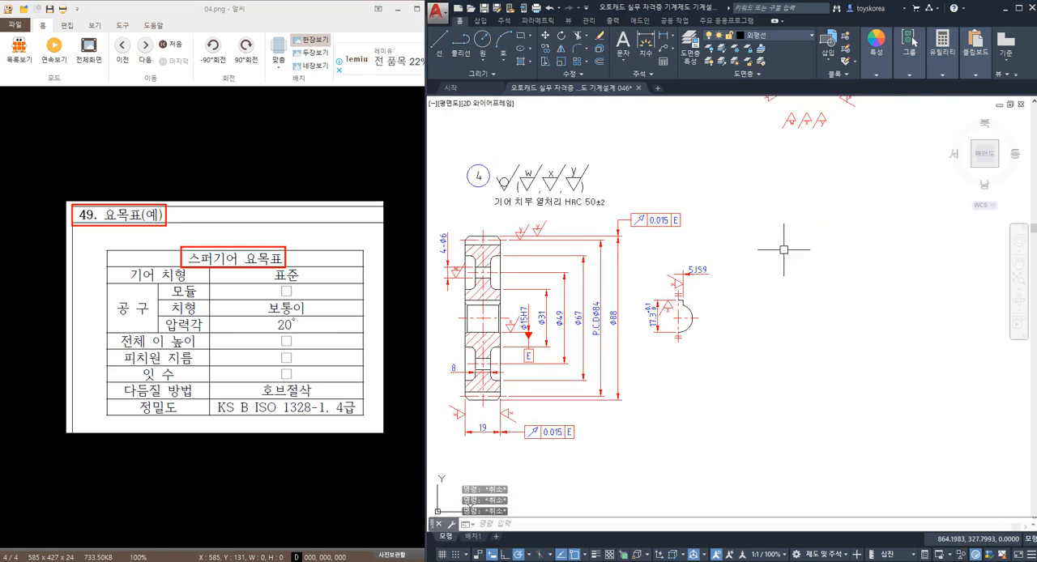
key("Hangul")
left_click(300, 286)
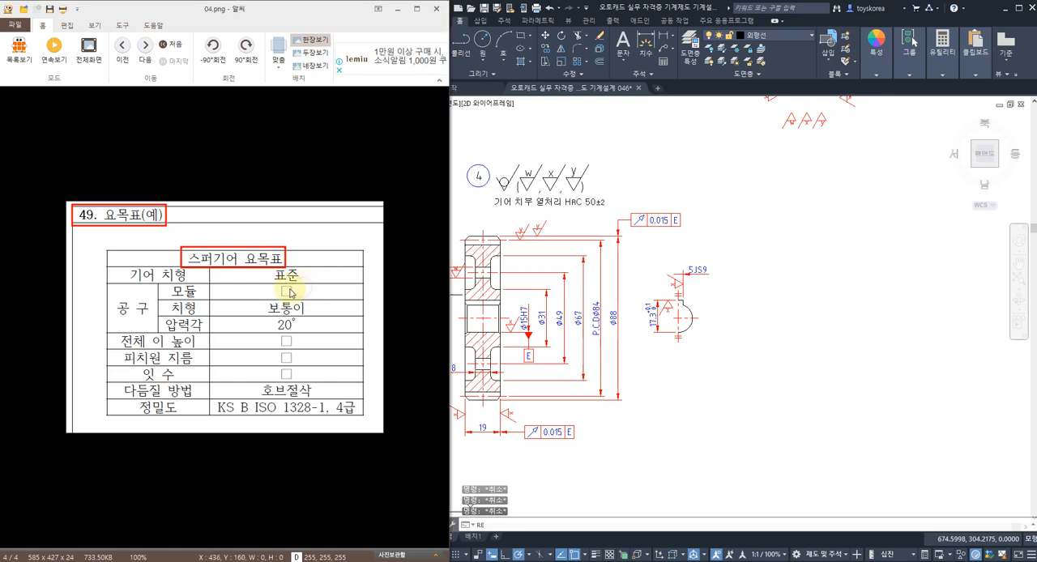
Step: Show the Desktop folder in the image viewer and reopen 04.png with the spur gear specification table
double_click(277, 219)
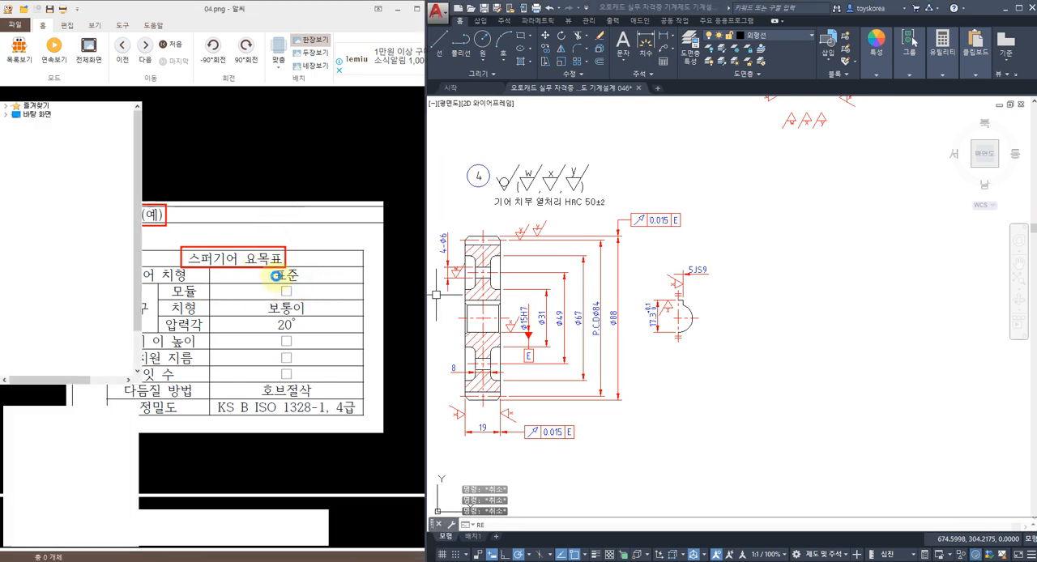
left_click(350, 230)
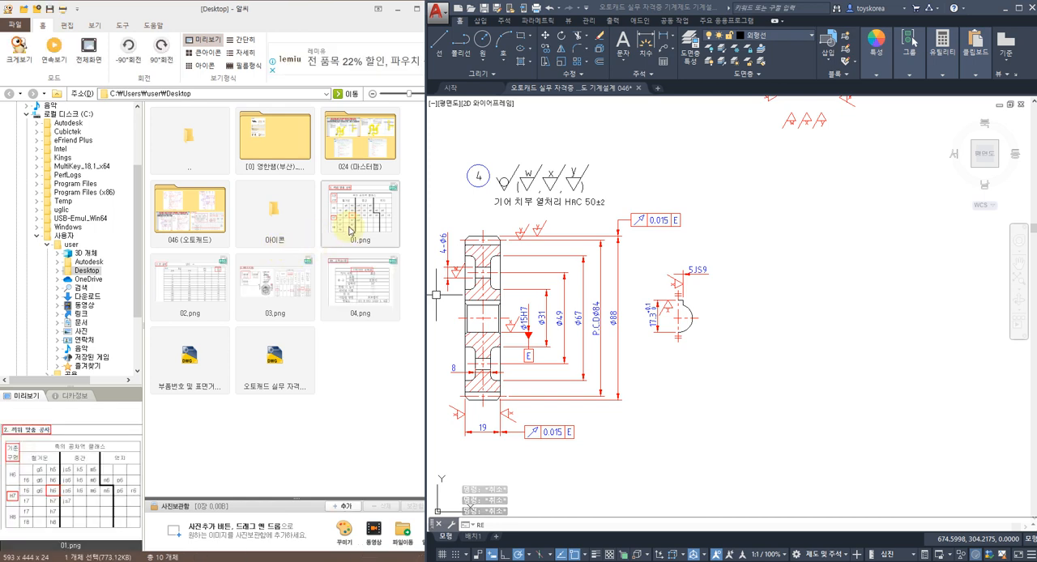
left_click(347, 282)
key("Return")
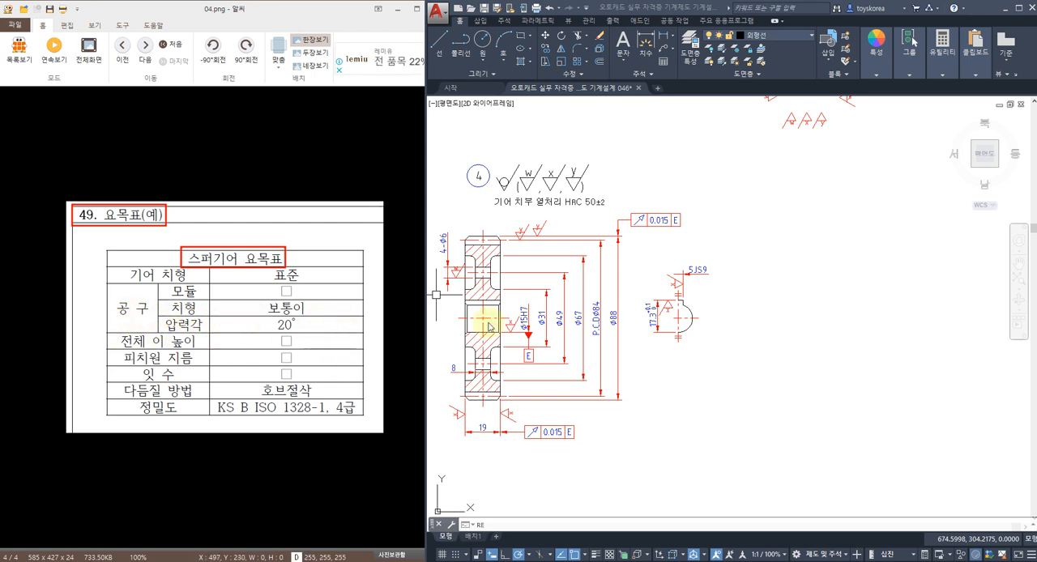
Step: In the gear drawing, draw an 80 by 80 mm square beside the keyway view and explode it into separate lines
mouse_move(776, 266)
middle_mouse_down()
mouse_move(736, 286)
mouse_move(709, 280)
middle_mouse_up()
type("RE")
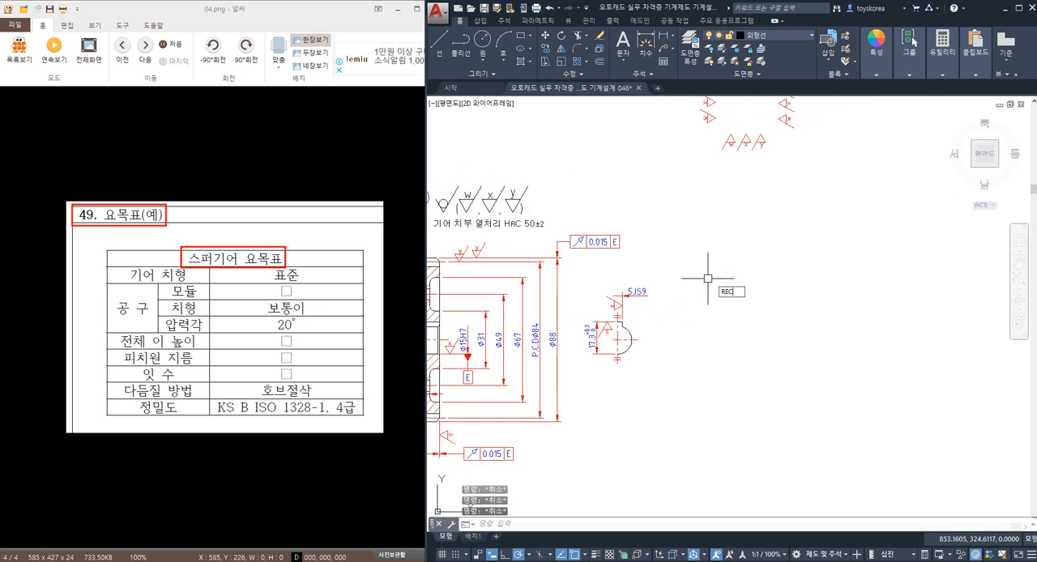
key("Return")
left_click(683, 391)
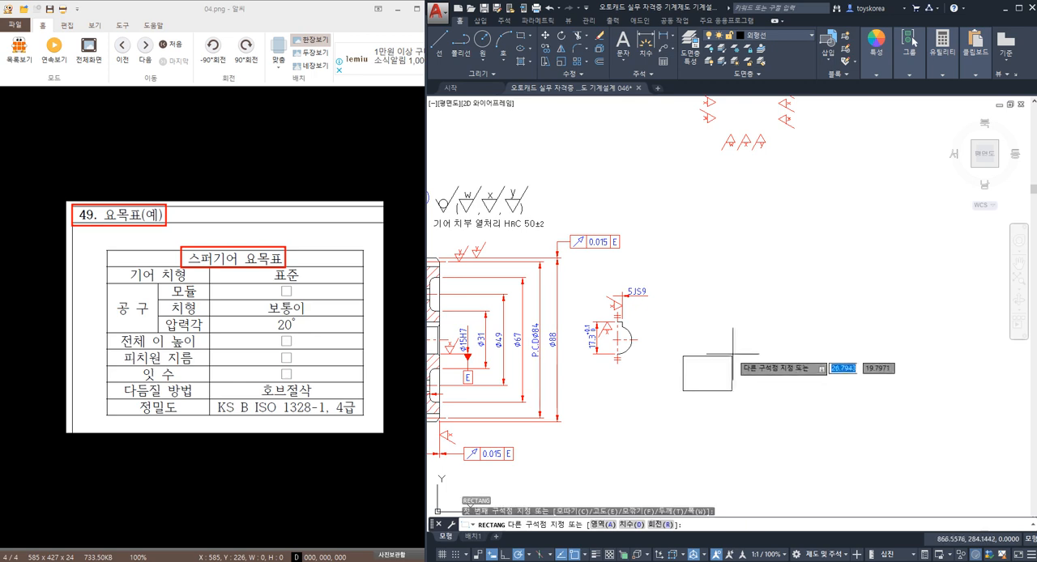
type("@80,80")
key("Return")
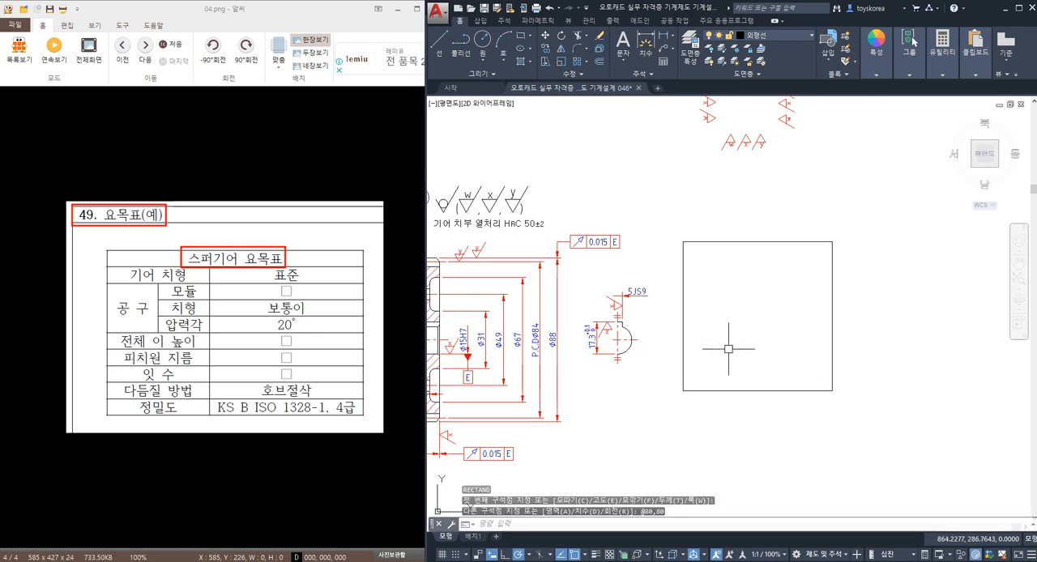
left_click(684, 347)
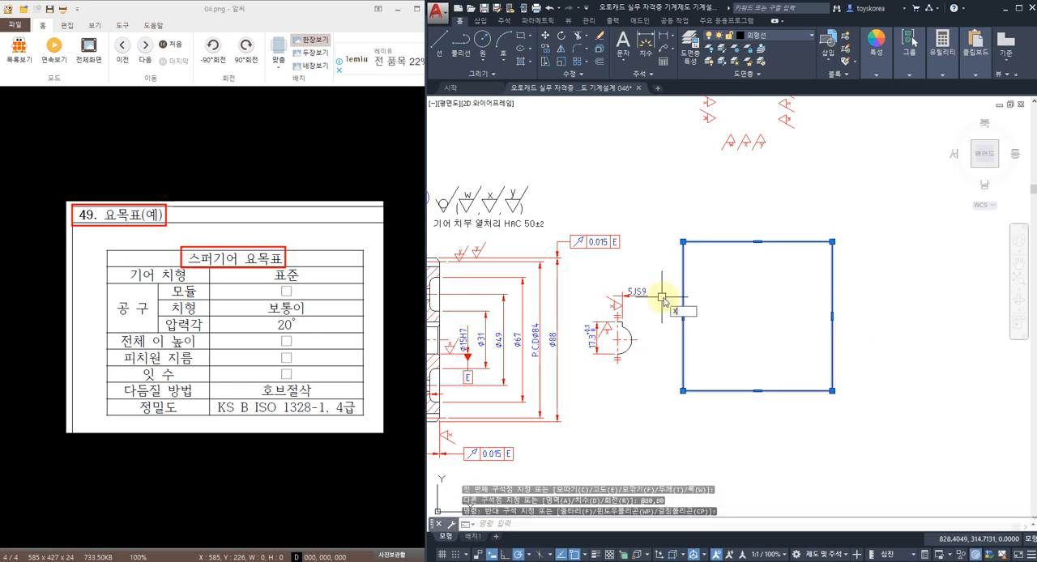
key("Return")
key("Escape")
Step: Offset the square's top edge downward repeatedly at 8 mm spacing to divide it into ten equal rows
scroll(771, 295, "up", 2)
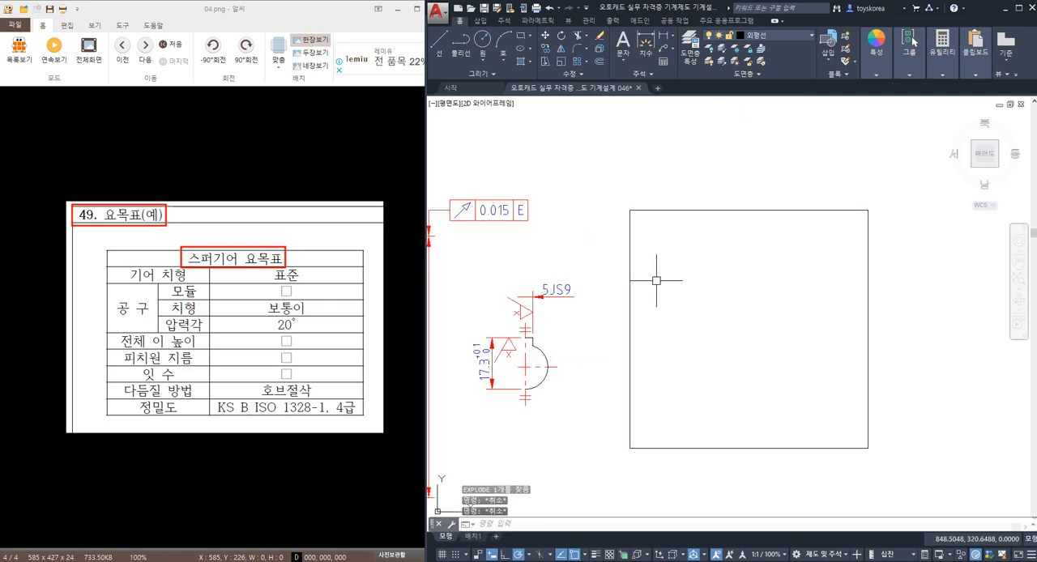
middle_click_drag(656, 280, 661, 254)
type("o")
key("Return")
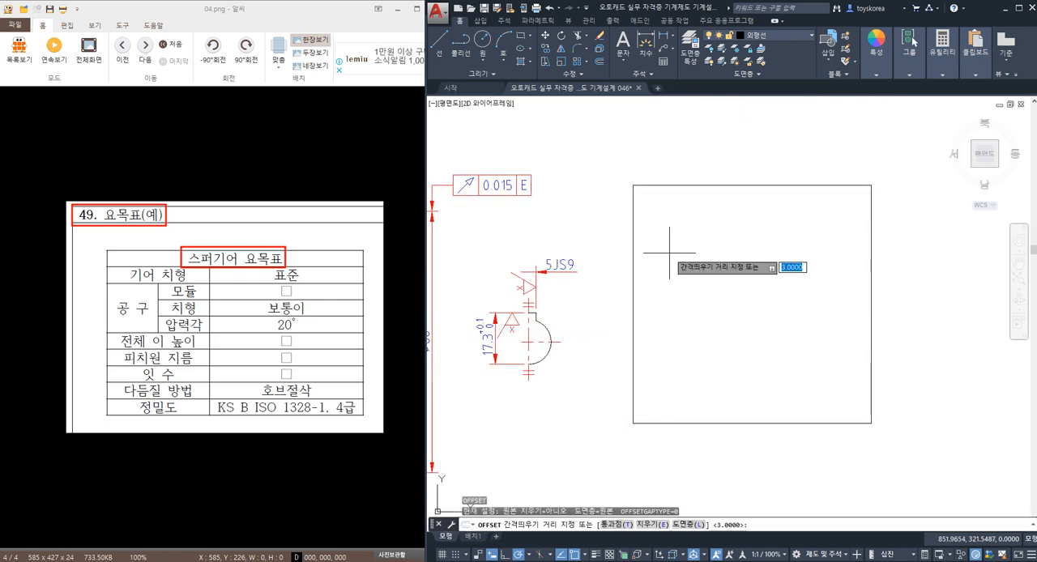
type("8")
key("Return")
left_click(684, 187)
left_click(683, 214)
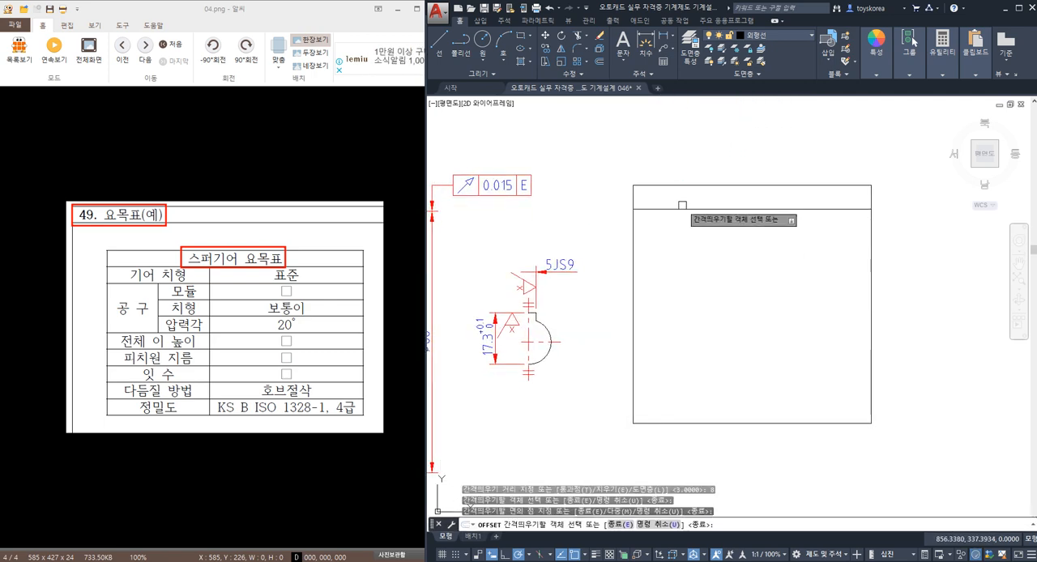
left_click(684, 209)
left_click(685, 233)
left_click(686, 233)
left_click(688, 268)
left_click(690, 264)
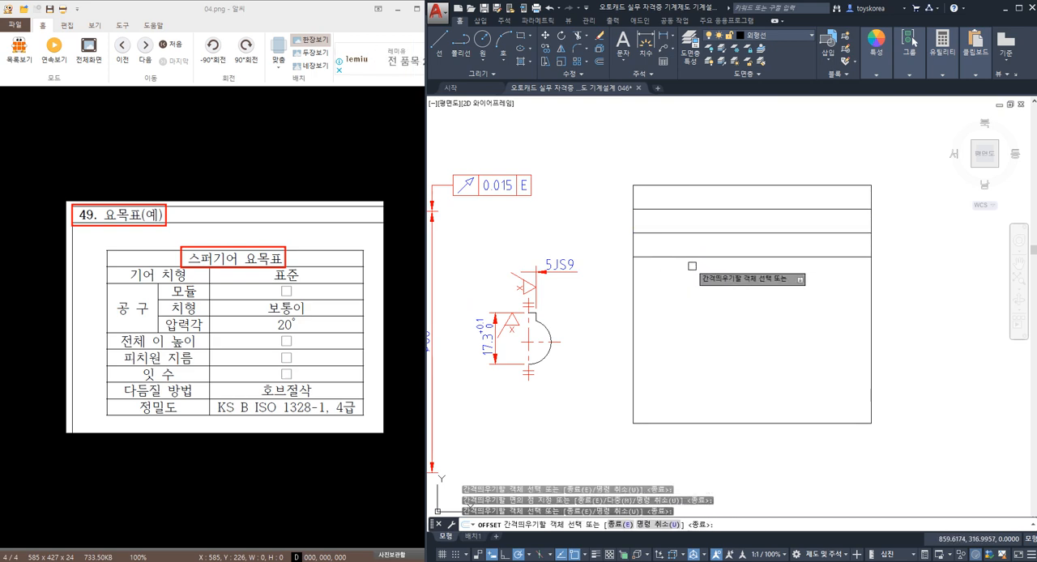
left_click(689, 259)
left_click(688, 301)
left_click(689, 282)
left_click(691, 294)
left_click(694, 305)
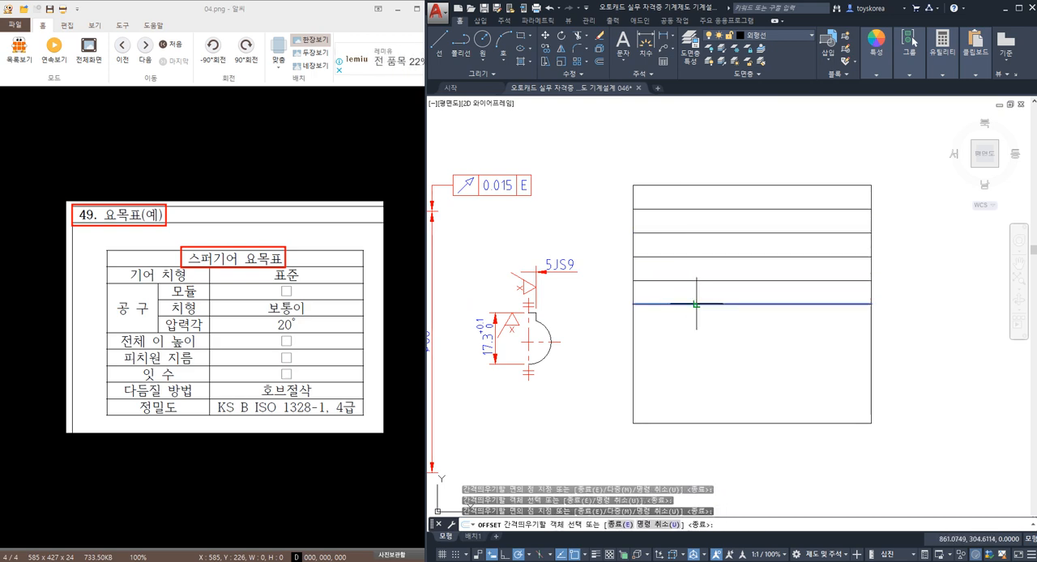
left_click(691, 335)
left_click(691, 328)
left_click(691, 358)
left_click(688, 353)
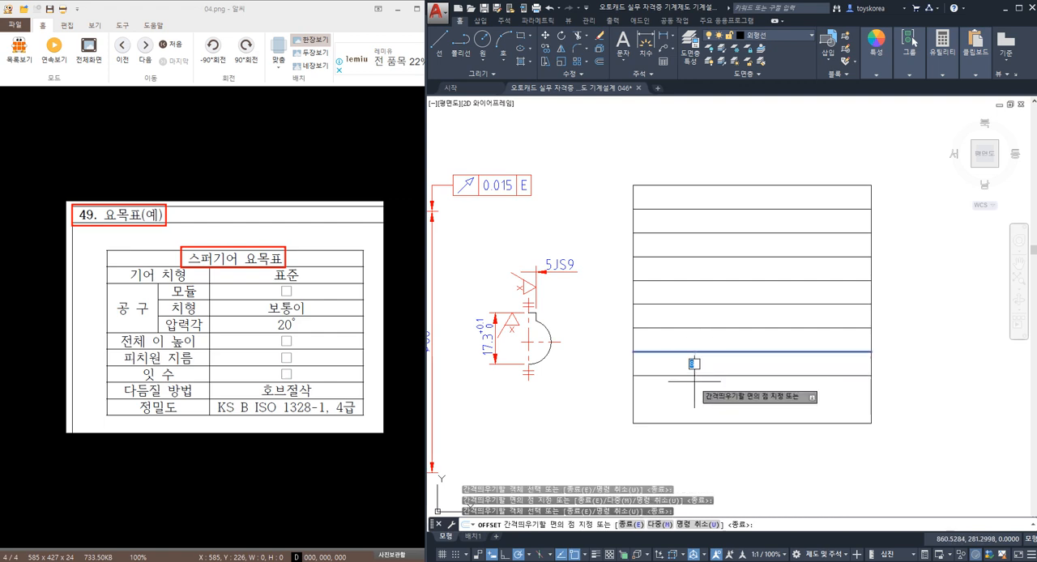
left_click(695, 379)
left_click(697, 374)
left_click(690, 405)
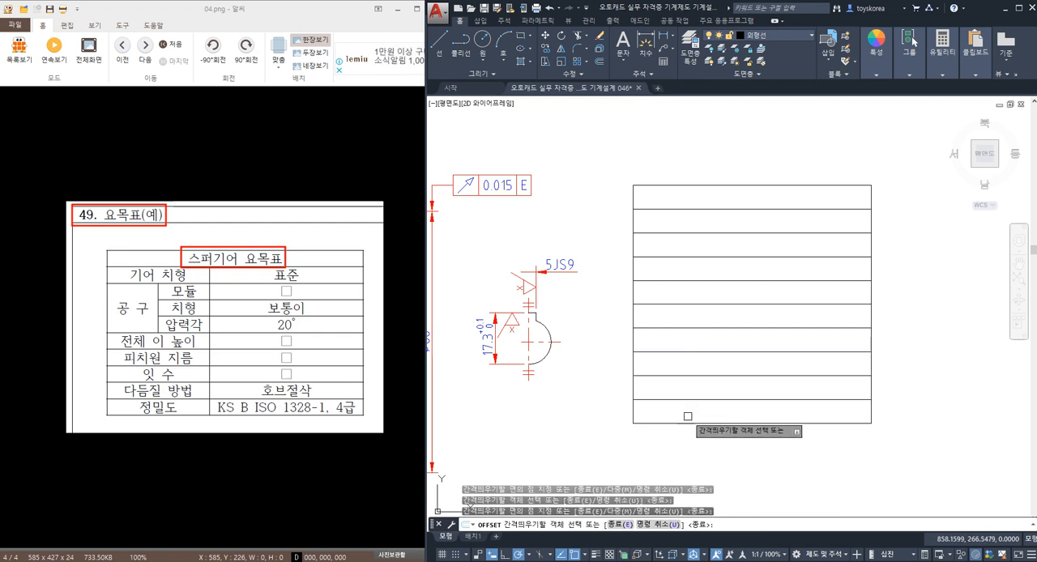
key("Escape")
Step: Offset the table's left edge inward twice at 15 mm spacing to create two narrow columns
middle_click_drag(688, 378, 672, 381)
type("O")
key("Return")
type("15")
key("Return")
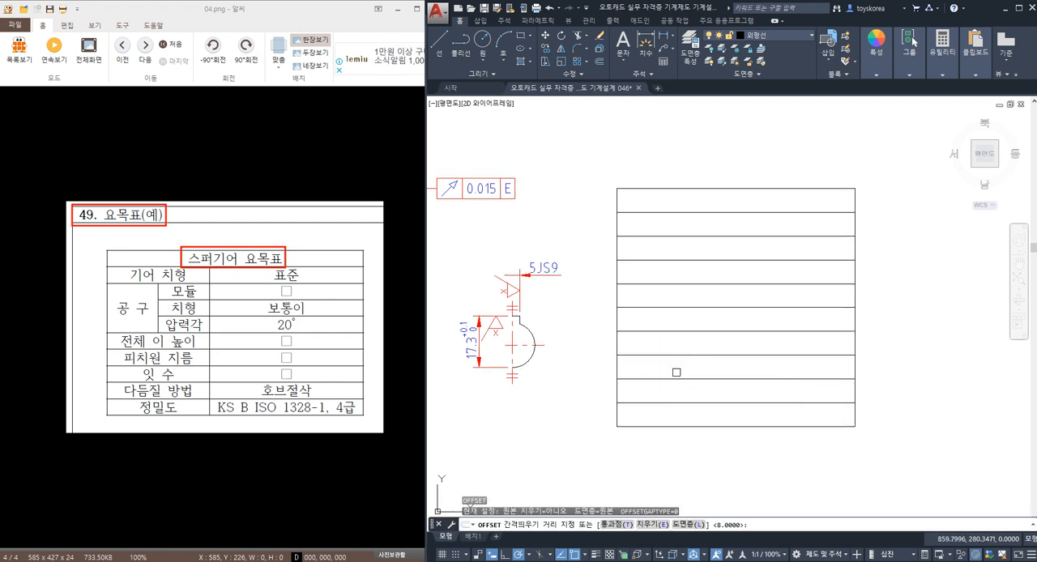
left_click(616, 320)
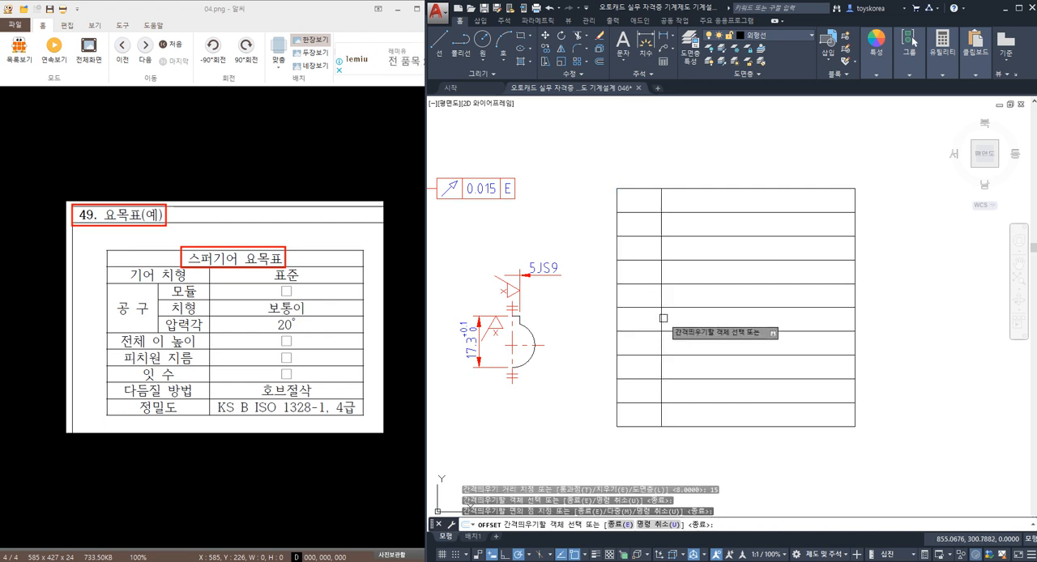
left_click(665, 318)
left_click(663, 312)
left_click(722, 323)
key("Escape")
mouse_move(723, 322)
middle_mouse_down()
mouse_move(696, 349)
mouse_move(673, 341)
middle_mouse_up()
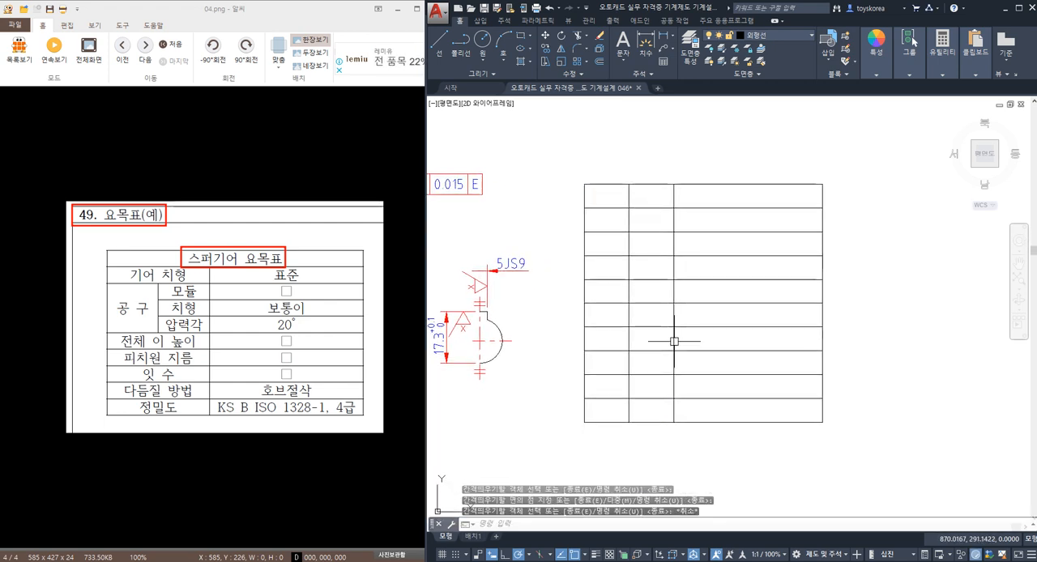
Step: Trim both column lines out of the table's top row and the first column line out of the second row
type("tr")
key("Return")
left_click(690, 197)
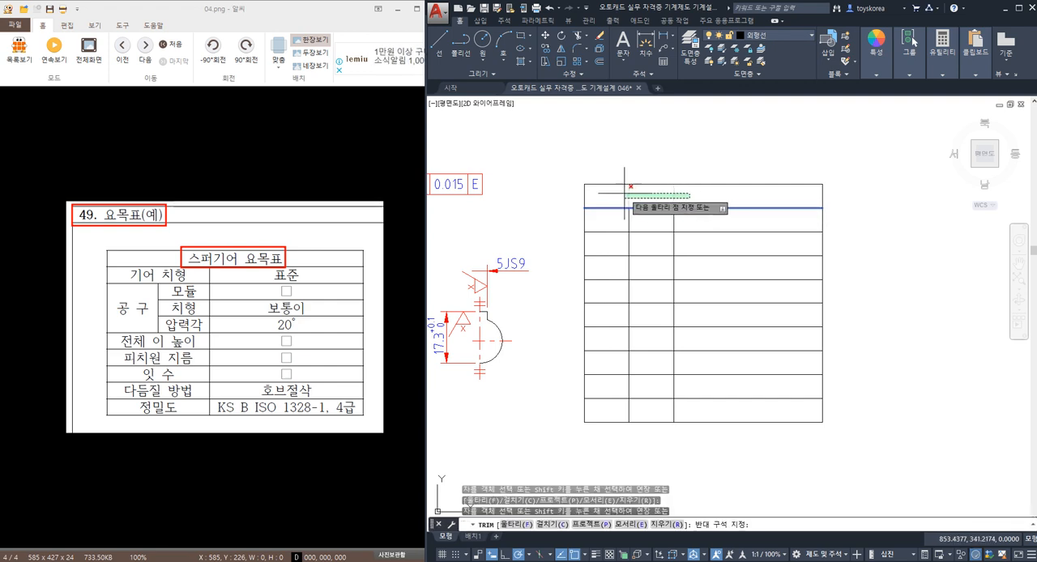
left_click(624, 193)
key("Escape")
key("Return")
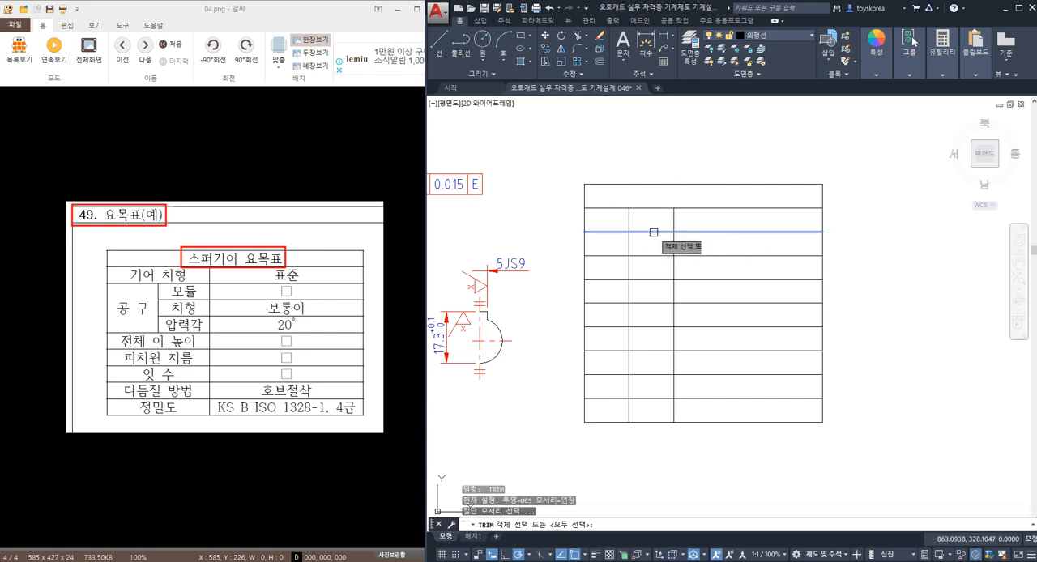
left_click(646, 219)
left_click(619, 222)
key("Escape")
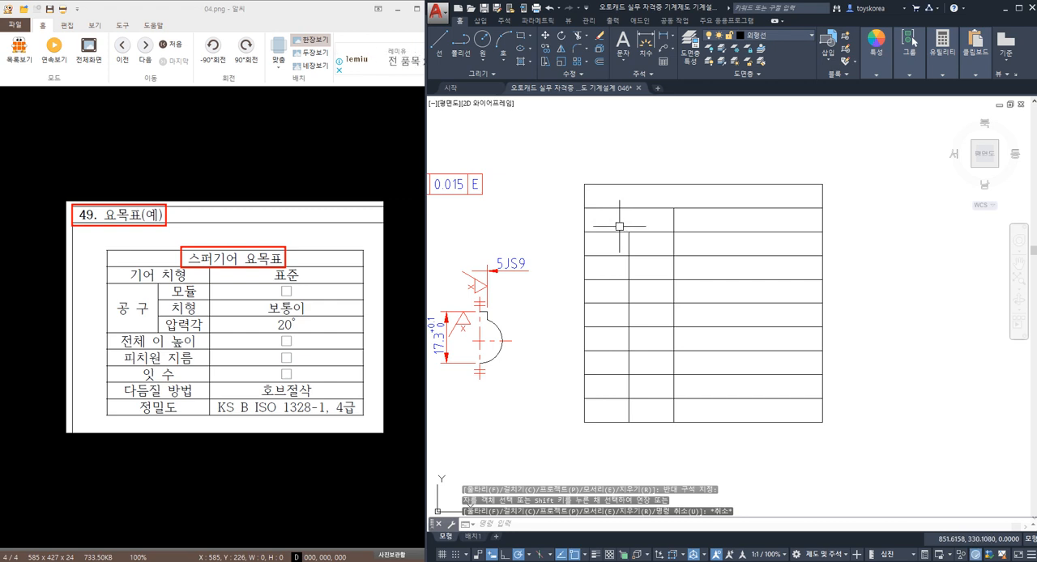
Step: Trim the row lines inside the first column across rows three to five, and the first column line below row five
key("Return")
left_click(626, 293)
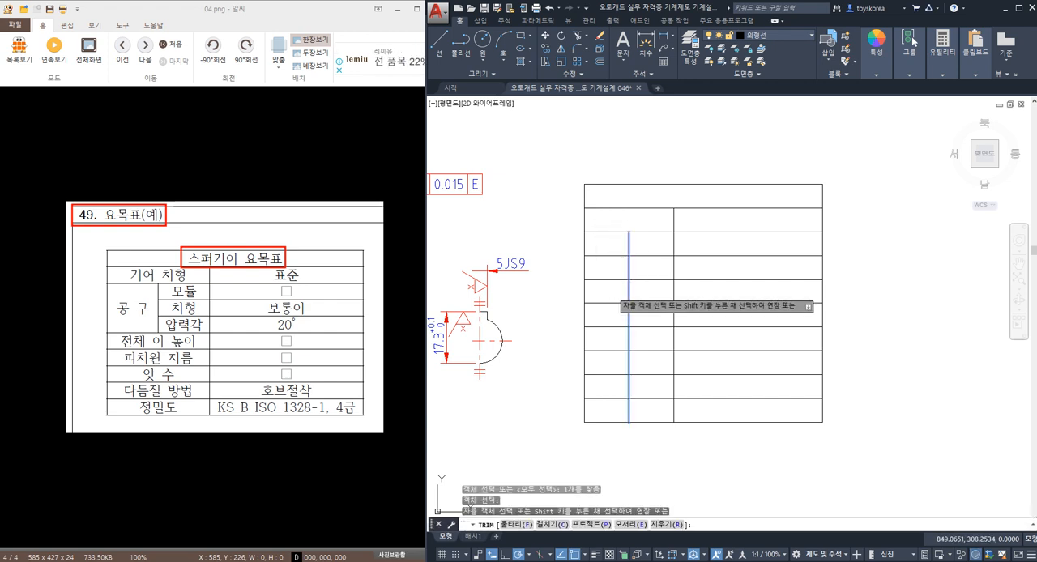
left_click(607, 263)
key("Escape")
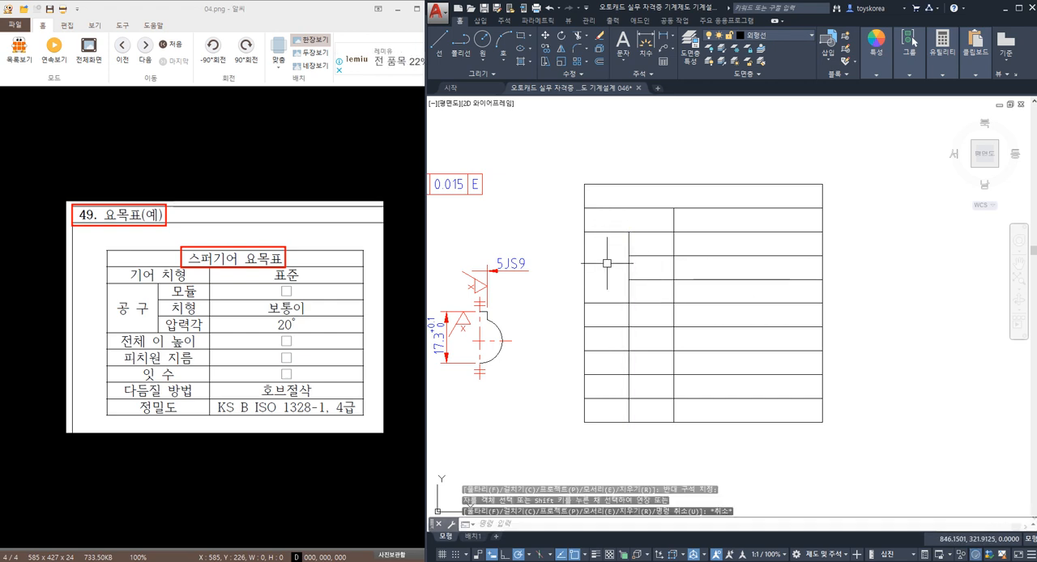
key("Return")
left_click(640, 303)
key("Return")
left_click(628, 341)
key("Escape")
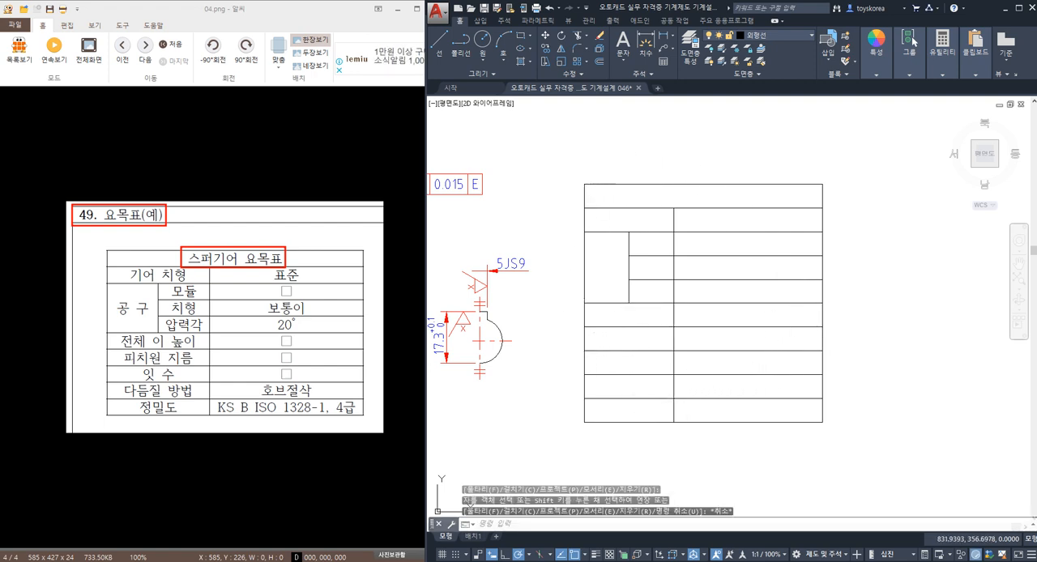
Step: Put all the table's lines on the 가는실선 layer
left_click(562, 146)
left_click(835, 434)
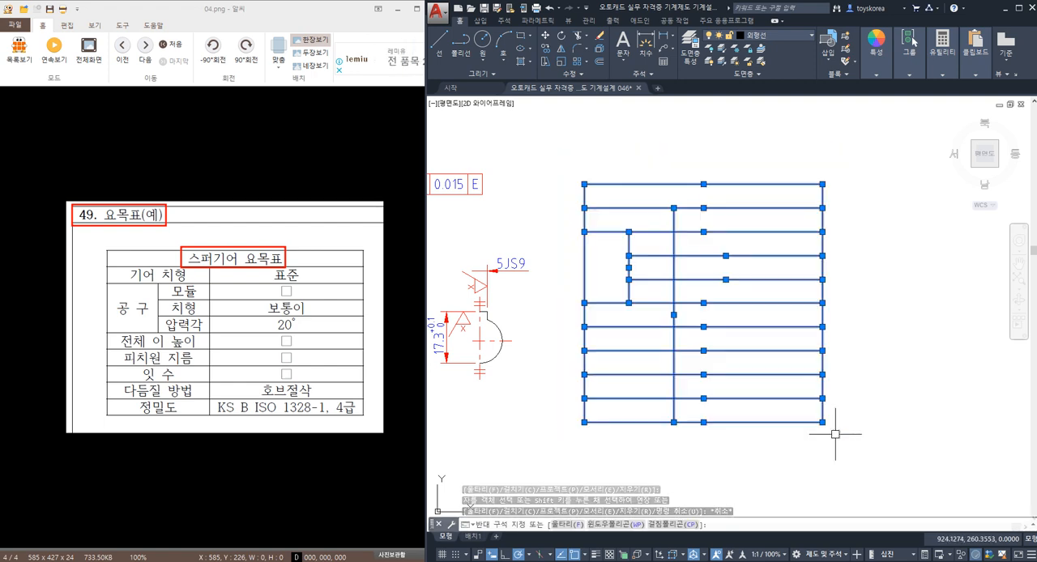
left_click(786, 41)
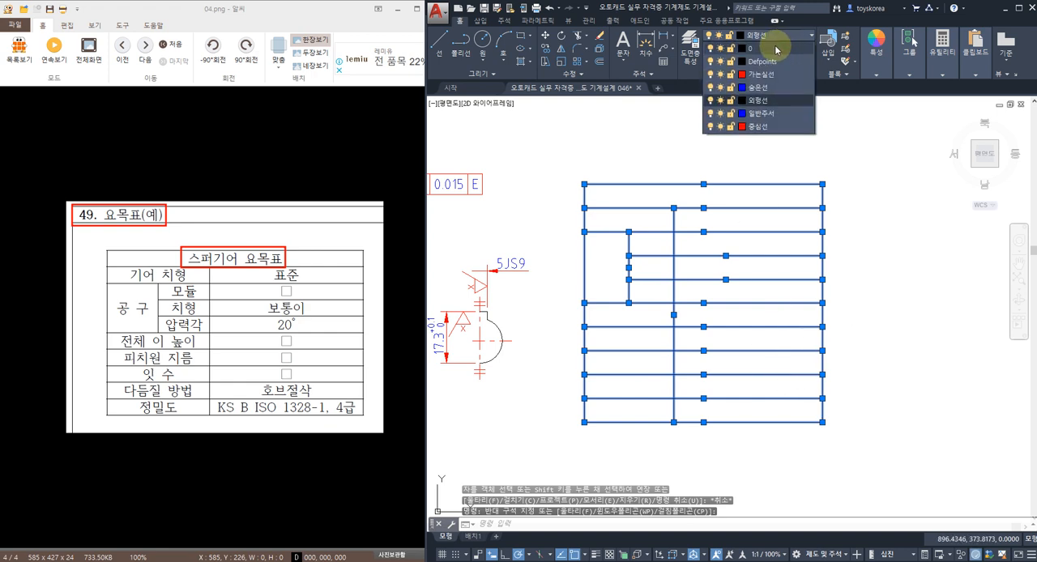
left_click(776, 75)
key("Escape")
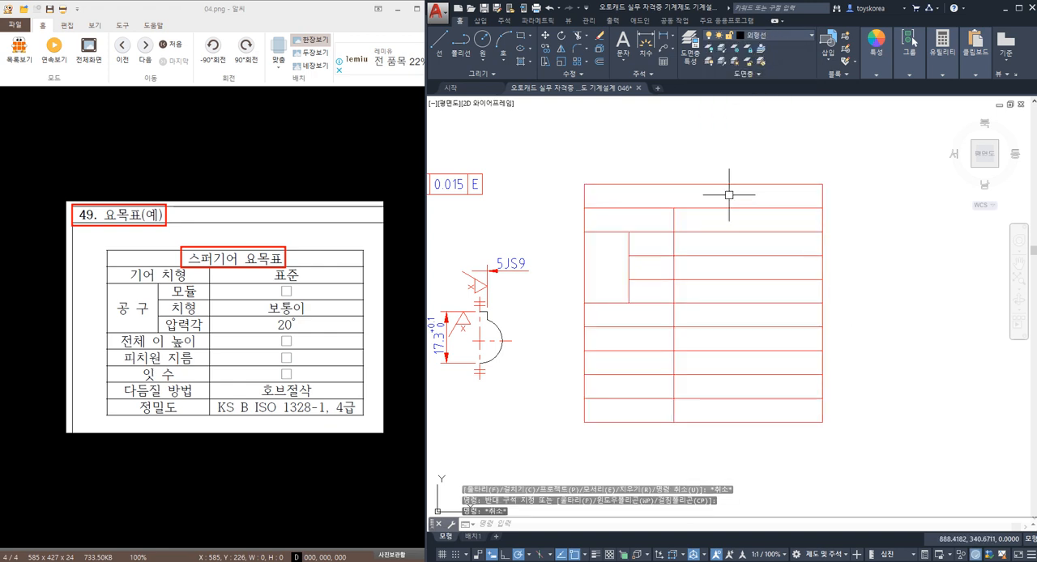
Step: Put the table's four outer border lines on the 외형선 layer
left_click(732, 184)
left_click(822, 195)
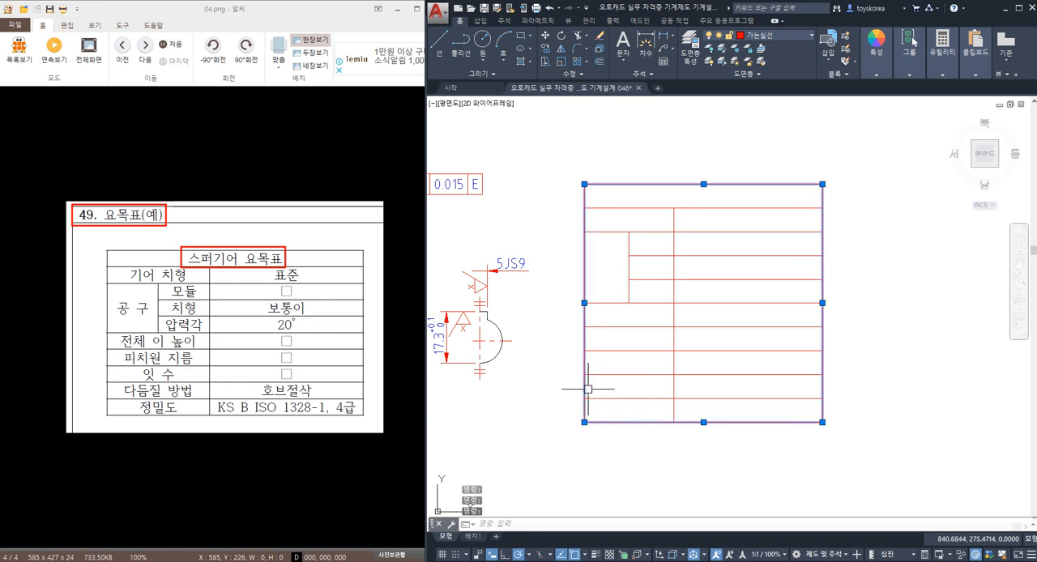
left_click(765, 35)
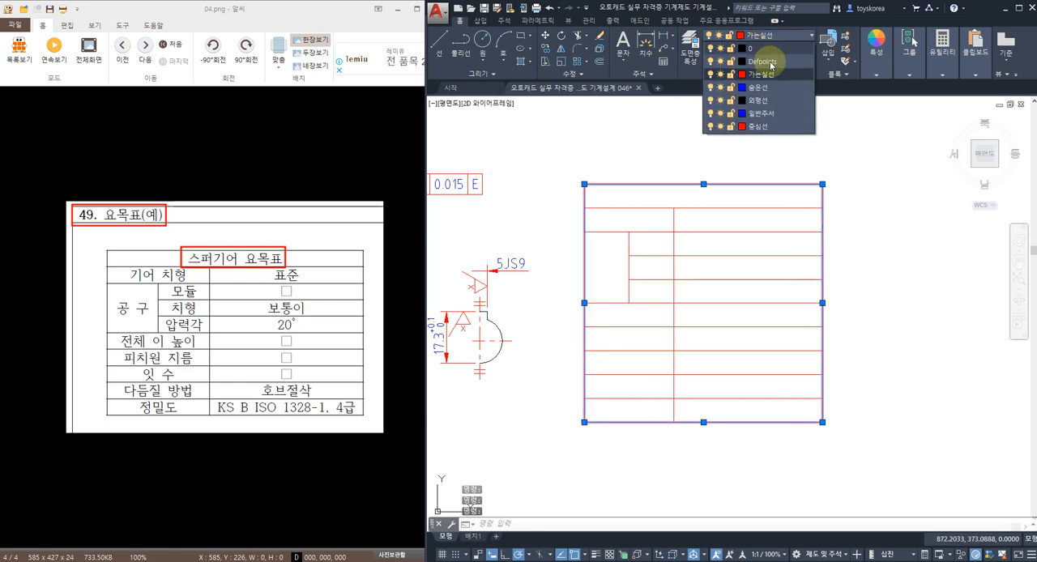
left_click(765, 99)
key("Escape")
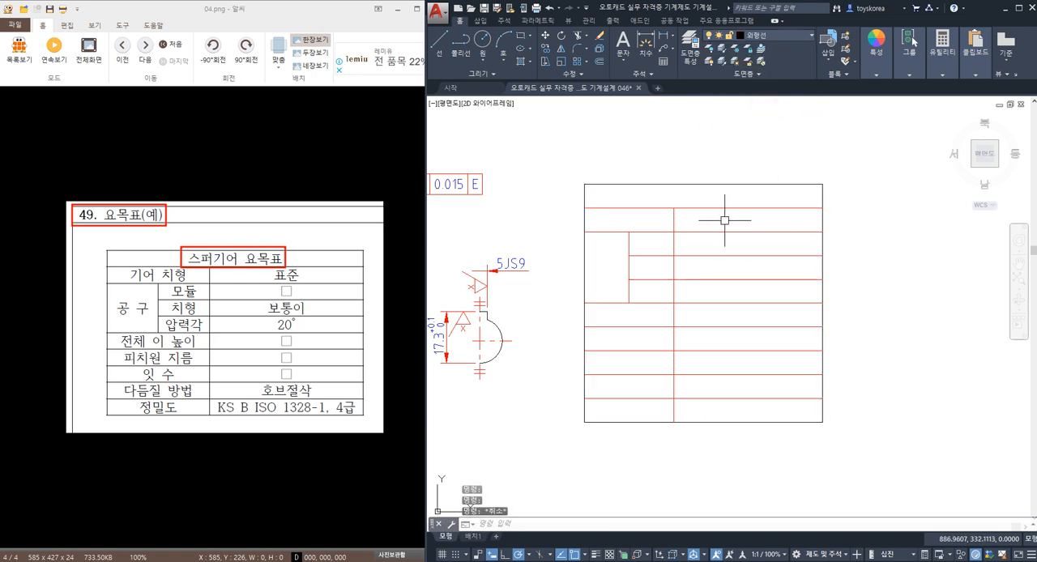
left_click(547, 169)
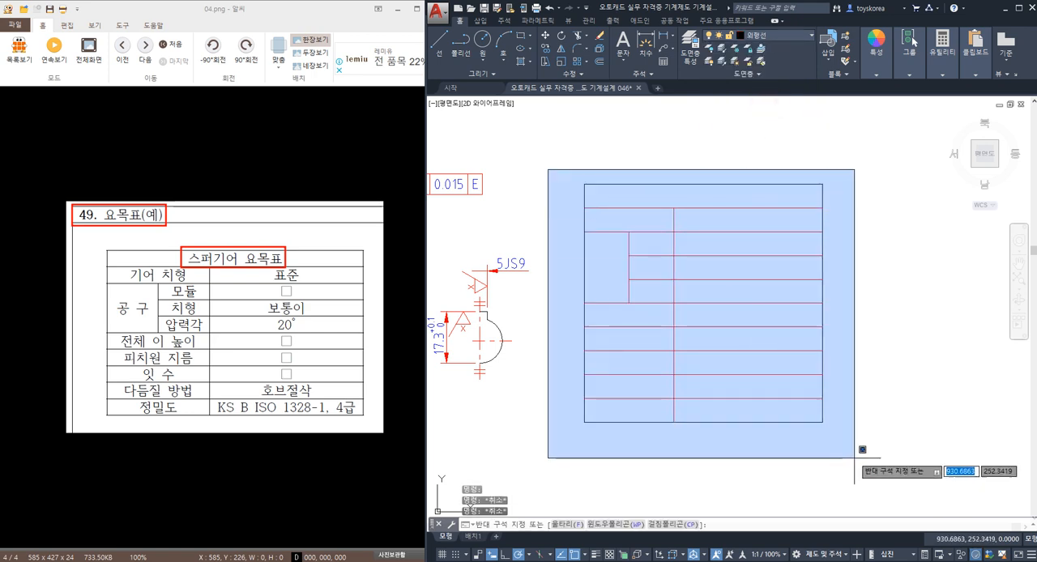
key("Escape")
middle_click_drag(827, 432, 791, 407)
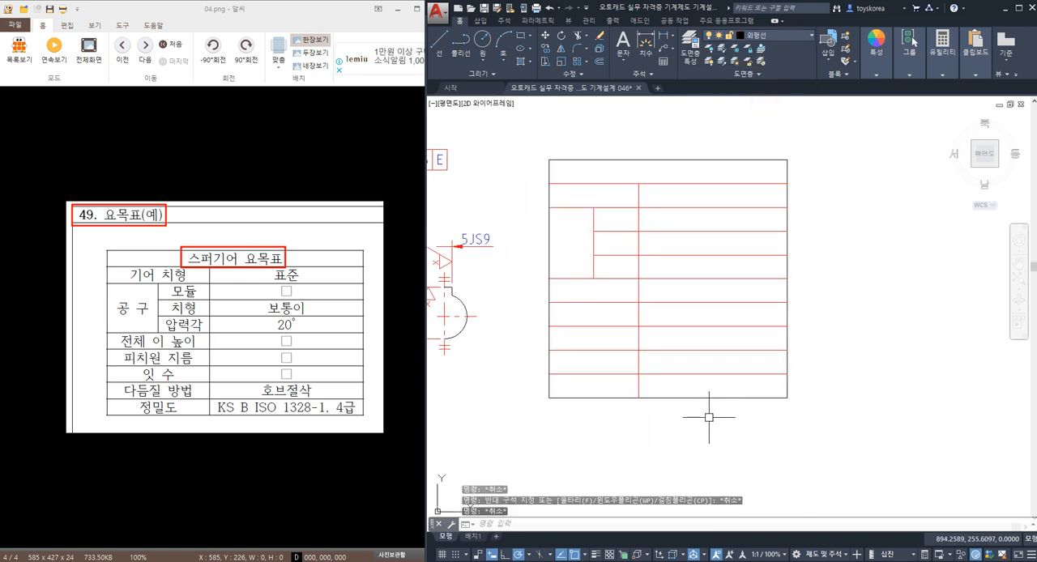
middle_click_drag(709, 417, 702, 444)
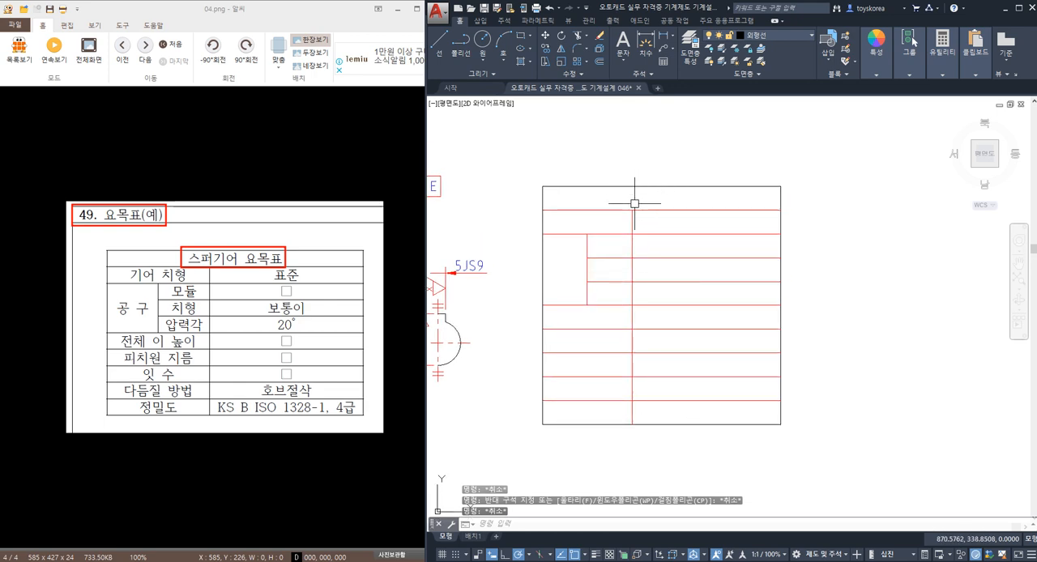
Step: Copy the heat treatment note from above the gear view into the table's top row
middle_click_drag(618, 199, 698, 209)
middle_click_drag(576, 224, 683, 208)
mouse_move(566, 220)
middle_mouse_down()
mouse_move(600, 219)
mouse_move(645, 258)
mouse_move(604, 223)
middle_mouse_up()
scroll(525, 194, "up", 2)
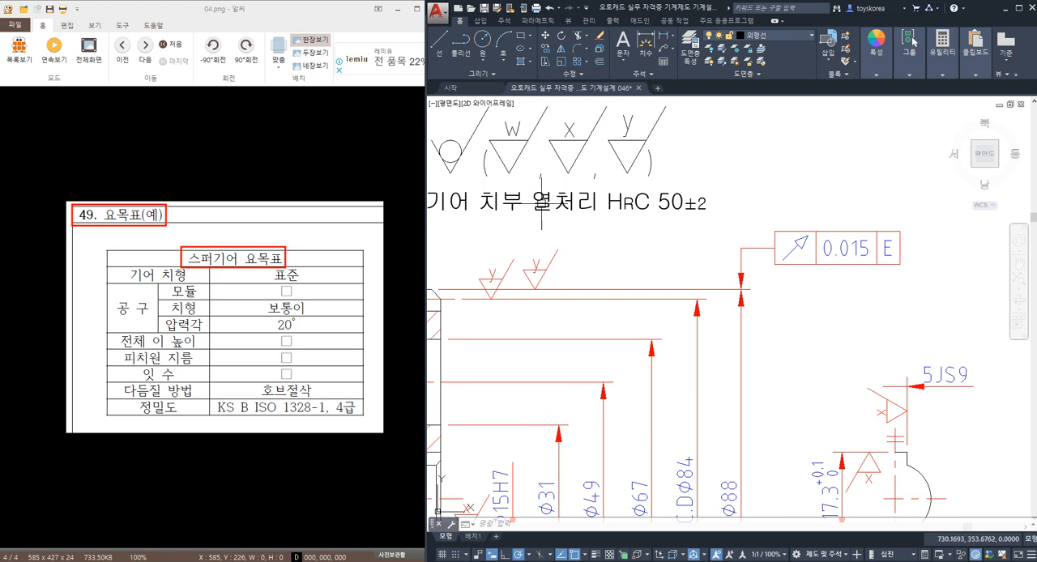
scroll(541, 203, "down", 2)
key("Return")
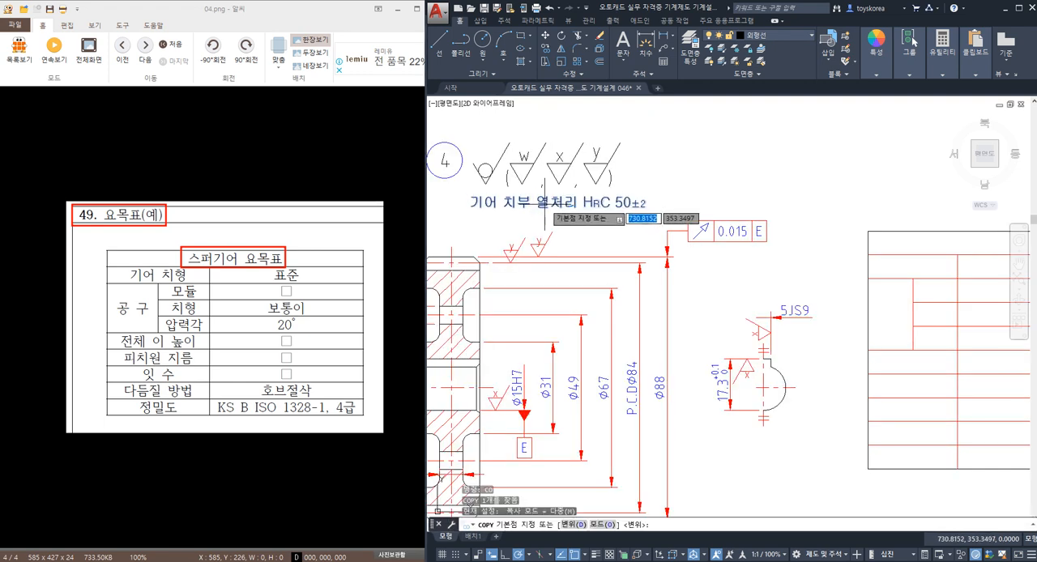
left_click(546, 204)
scroll(559, 202, "down", 4)
middle_click_drag(707, 254, 641, 262)
scroll(721, 249, "up", 2)
scroll(613, 215, "up", 4)
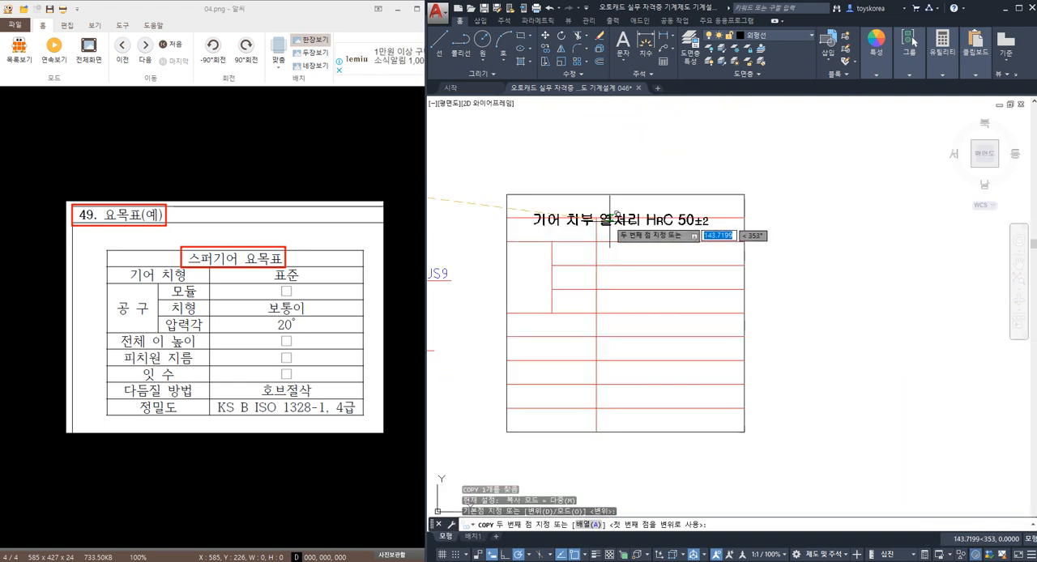
left_click(615, 199)
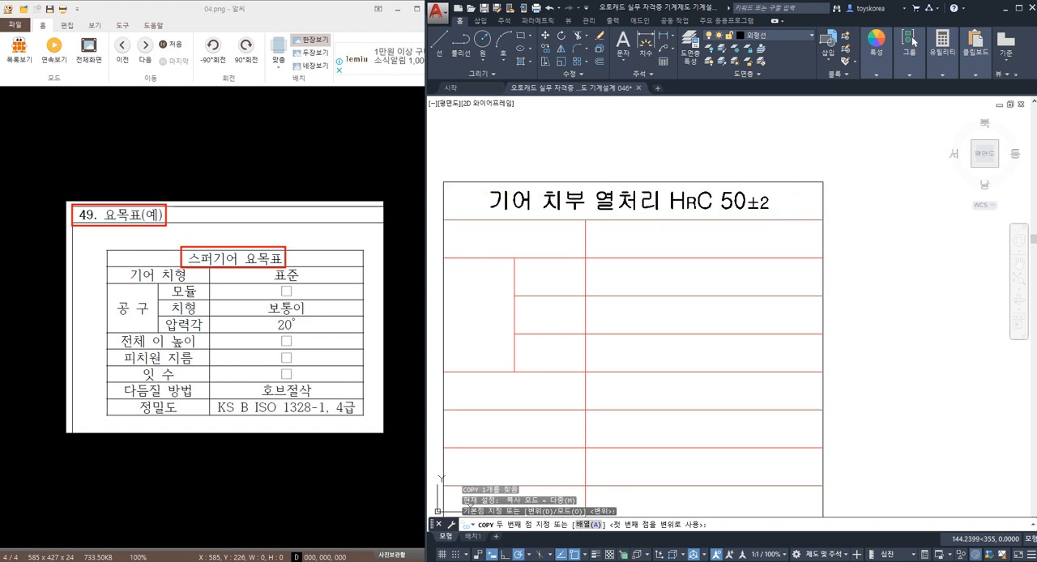
key("Escape")
Step: Set the copied note's justification to middle center (중간 중심 MC)
double_click(628, 201)
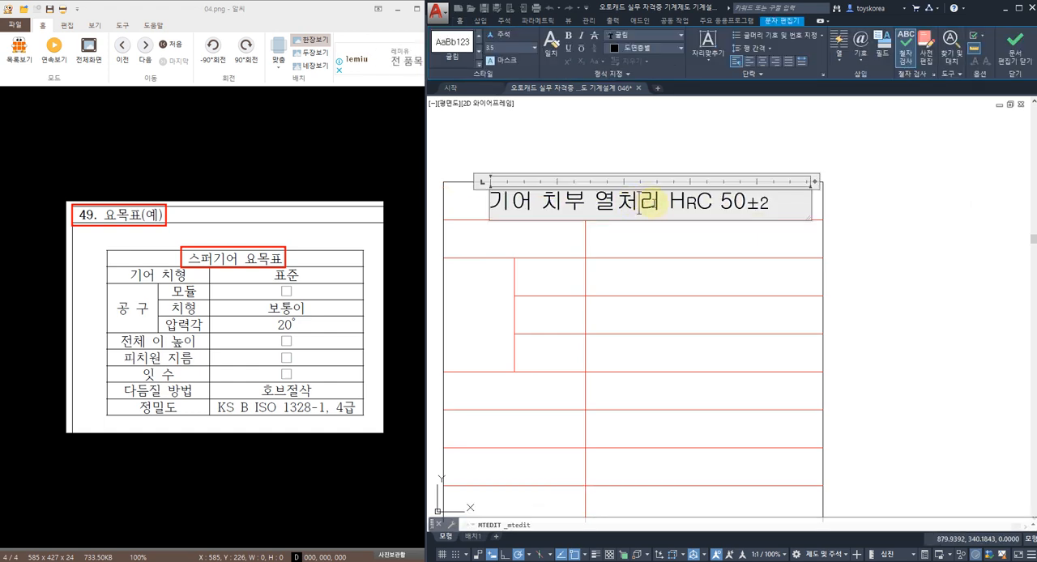
key("ctrl+a")
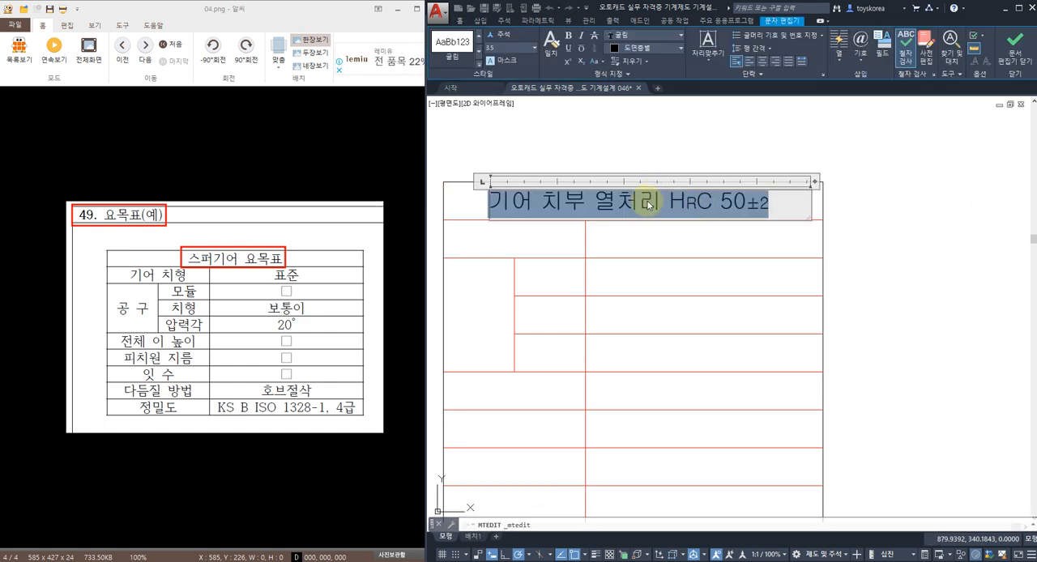
left_click(707, 42)
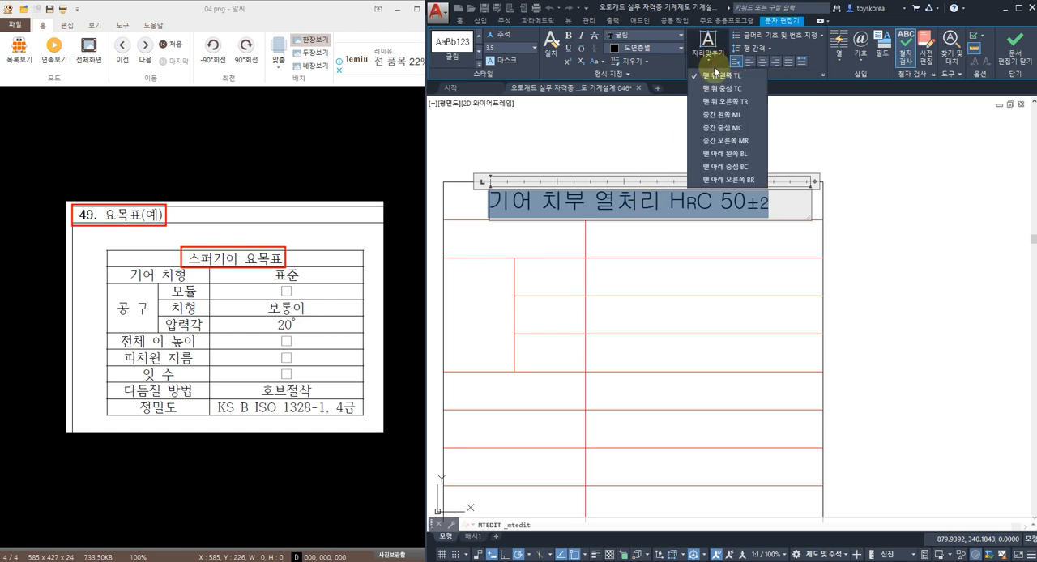
left_click(723, 128)
left_click(697, 133)
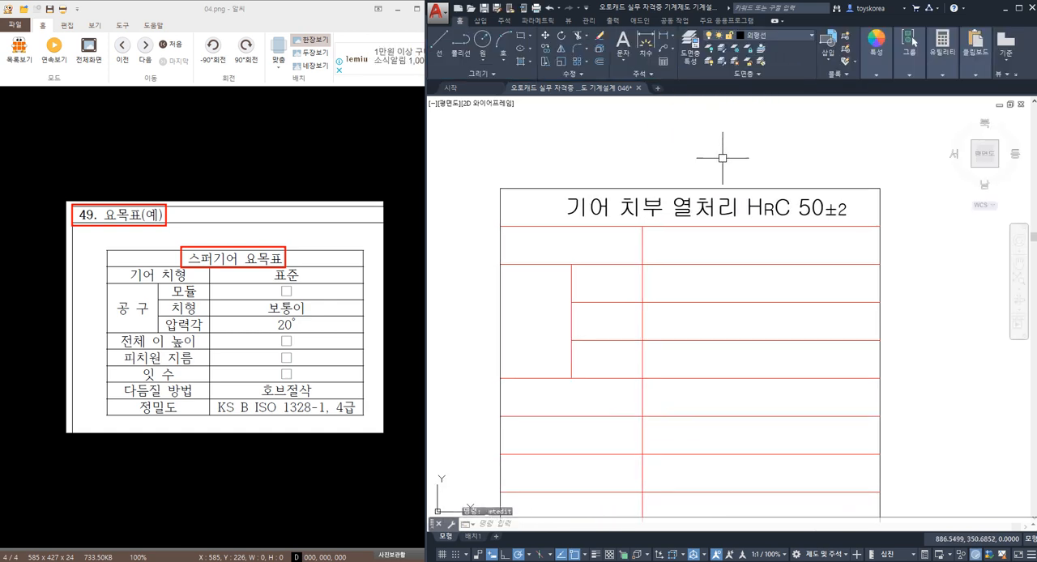
Step: Move the copied note to the middle of the table's top row
key("Return")
left_click(741, 209)
key("Return")
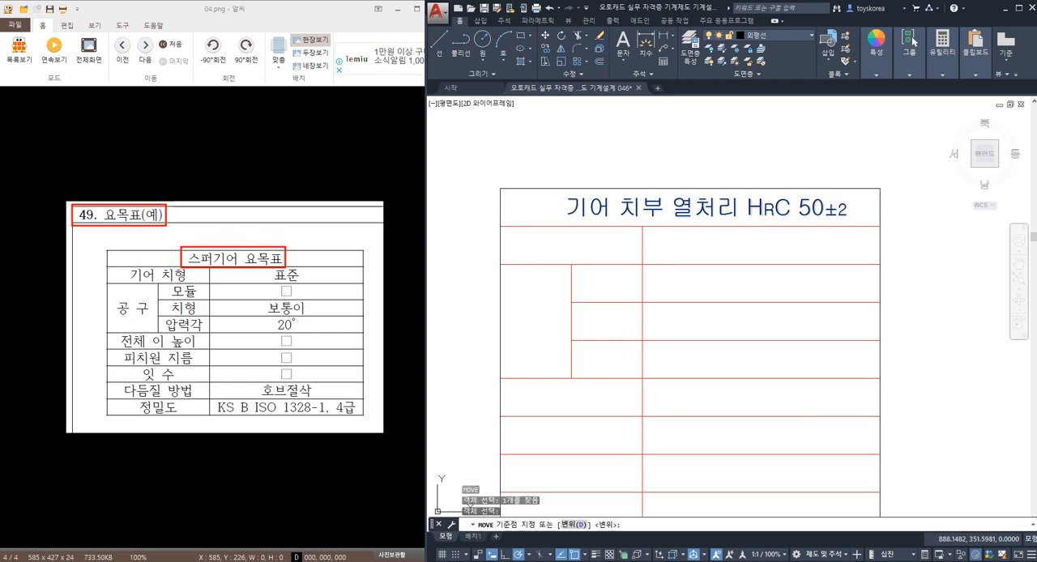
left_click(727, 154)
key("Escape")
Step: Replace the top row's text with 스퍼기어 요목표 and save the drawing
left_click(693, 209)
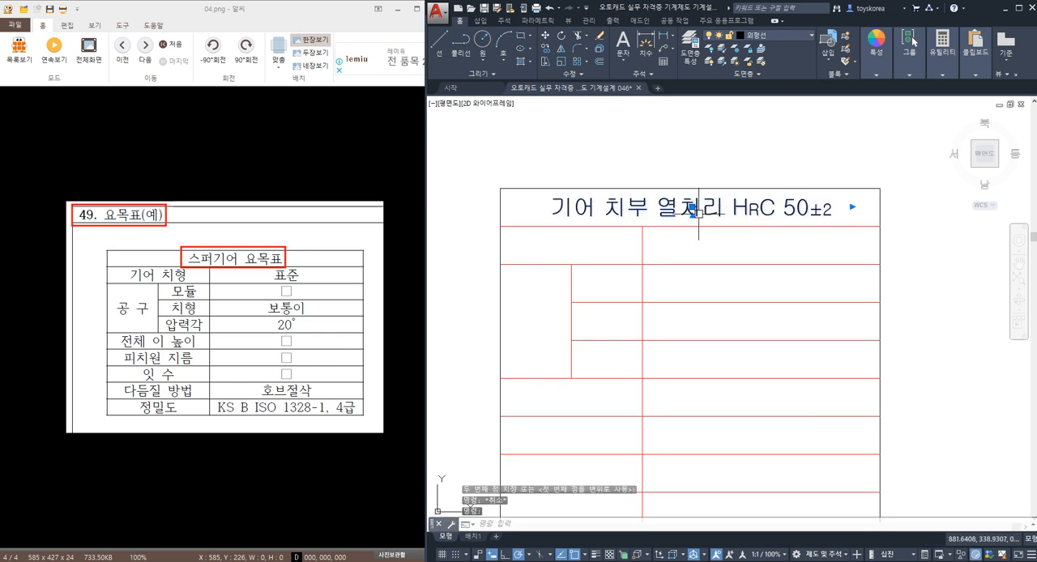
double_click(693, 209)
type("스")
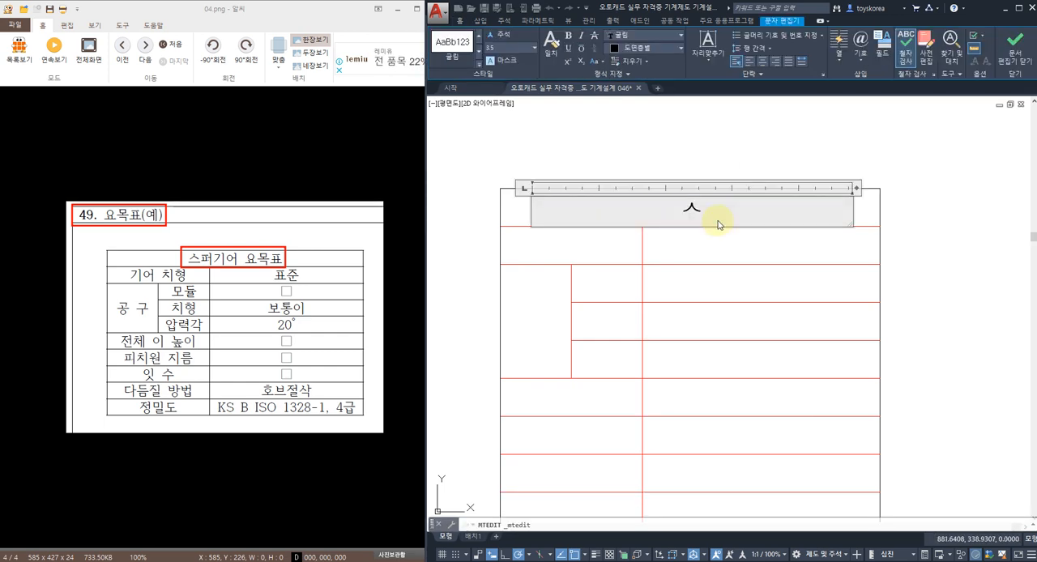
type("퍼기어")
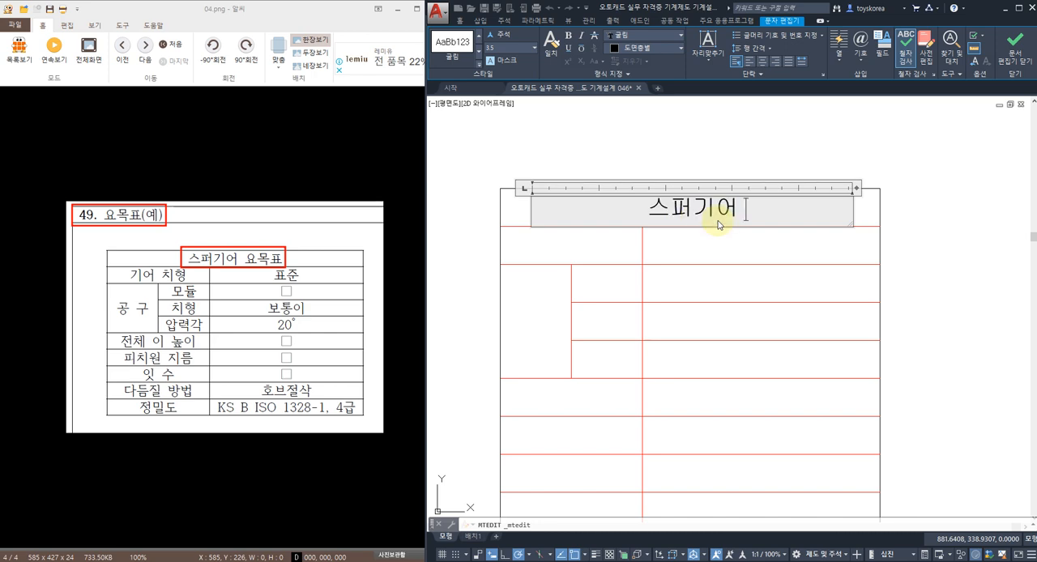
type(" 요목표")
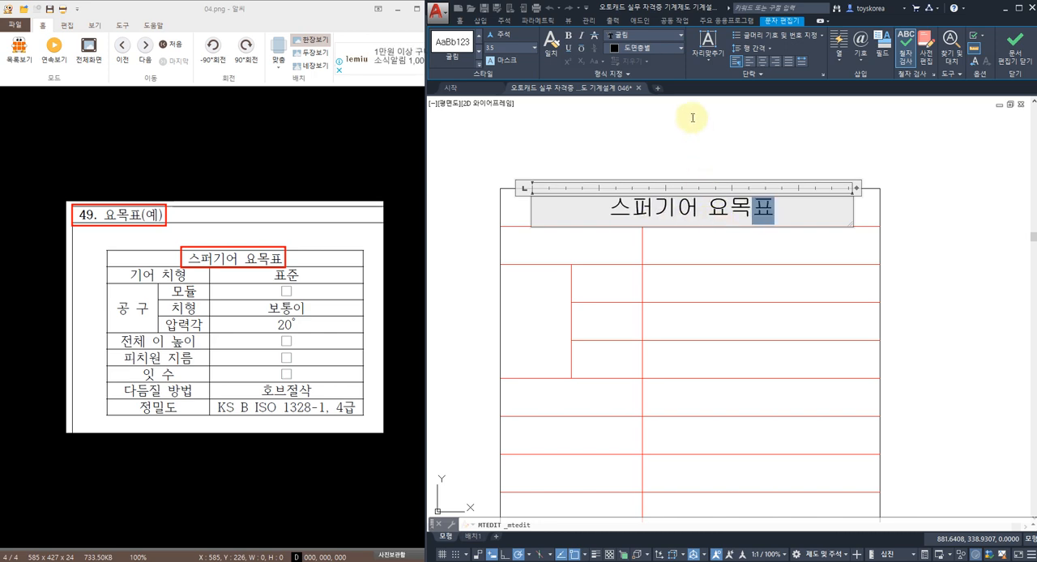
left_click(692, 117)
key("ctrl+s")
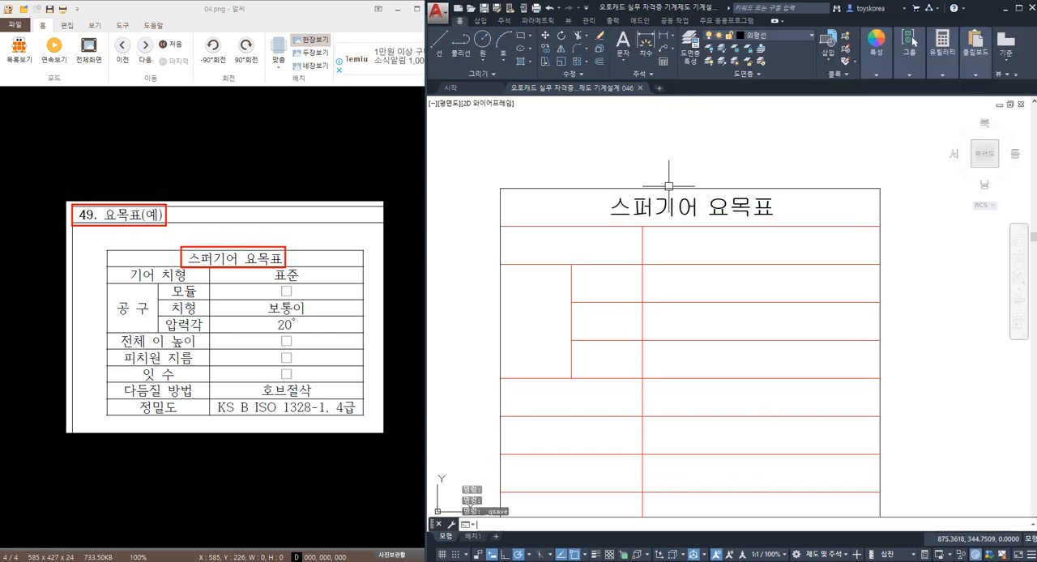
Step: Copy the table title text into the wide cell of the second row
left_click(696, 211)
type("c")
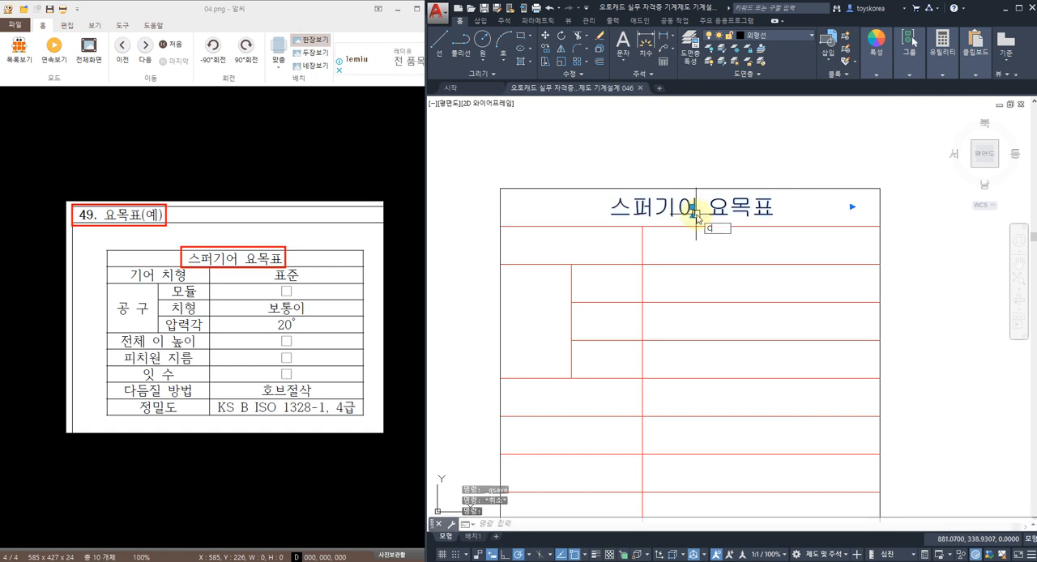
type("o")
key("Return")
left_click(729, 216)
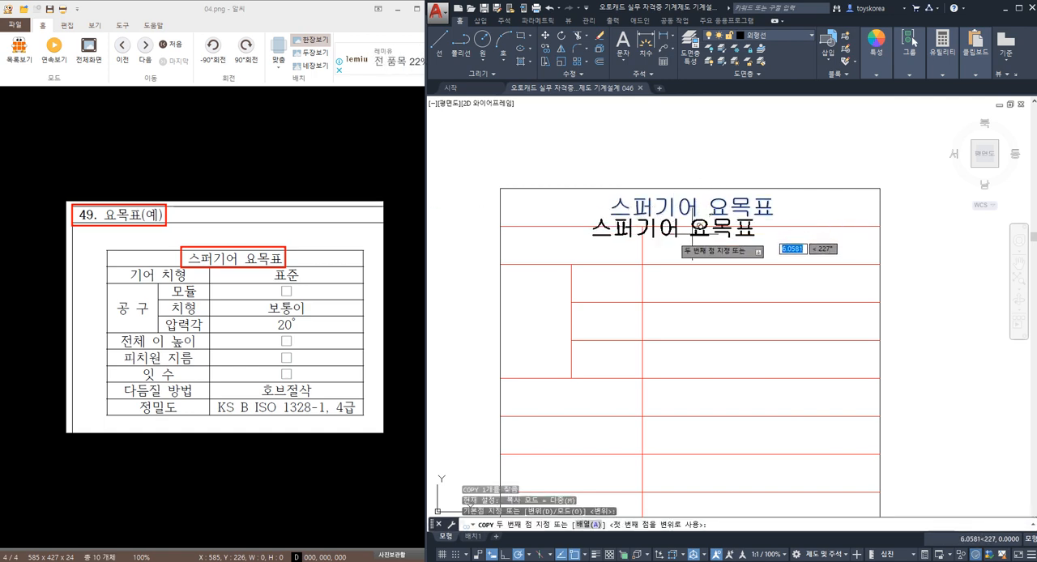
left_click(791, 256)
key("Escape")
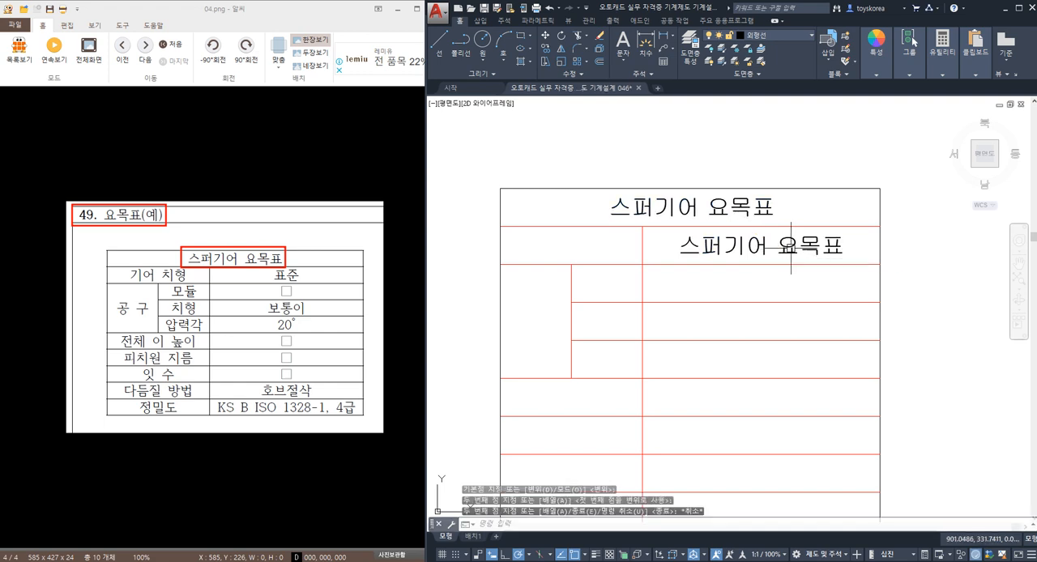
Step: Change the copied text in the second row's wide cell to 표준
left_click(791, 247)
double_click(788, 247)
type("준")
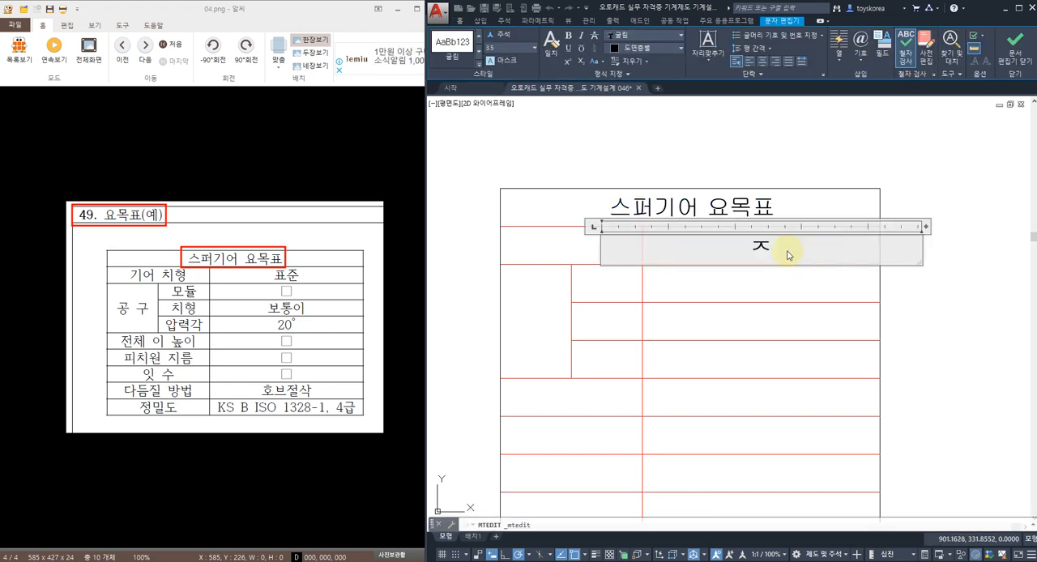
type("표준")
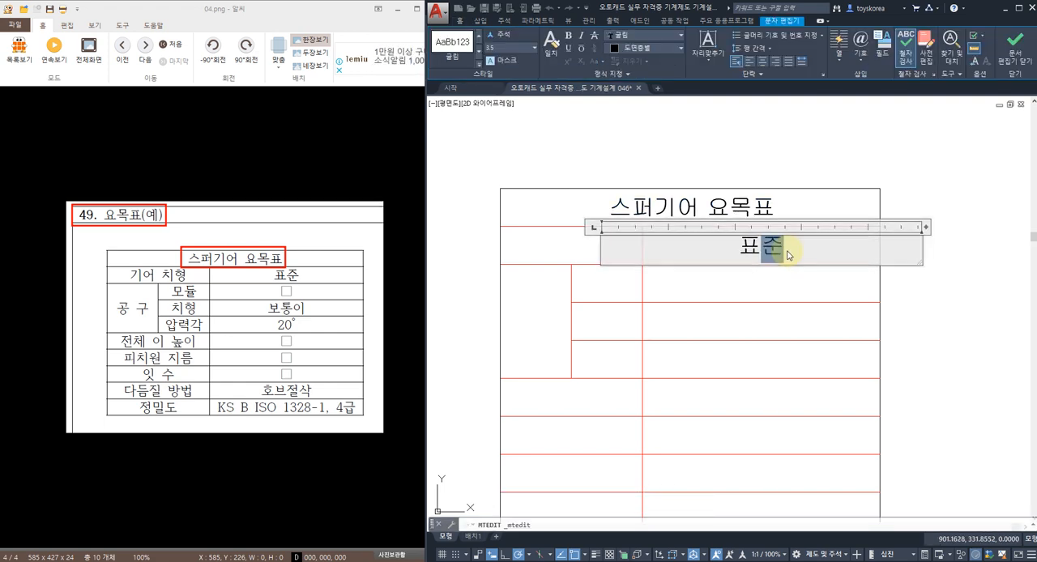
key("Escape")
key("Escape")
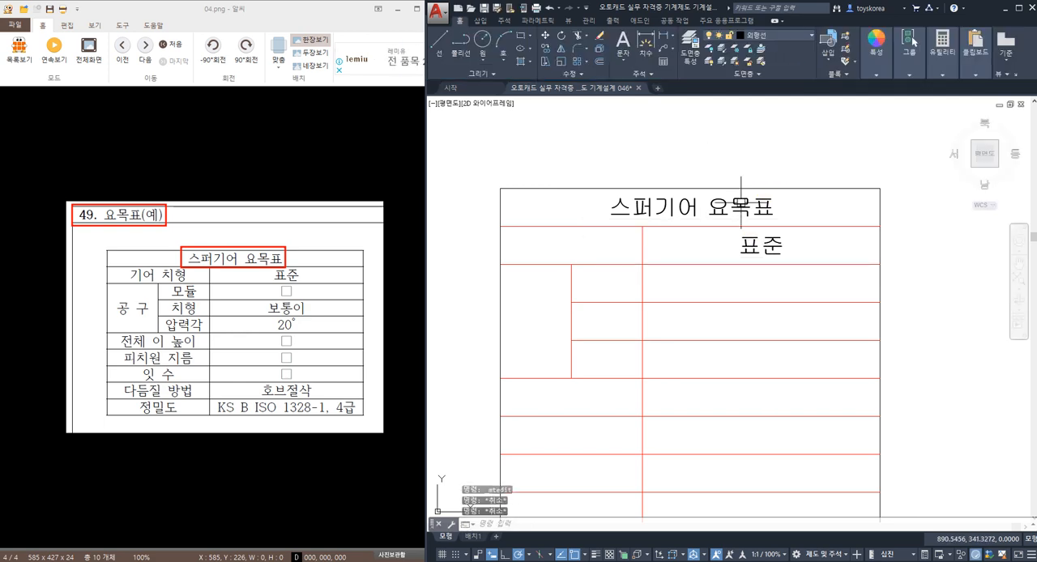
left_click(726, 248)
key("Escape")
key("Escape")
key("Escape")
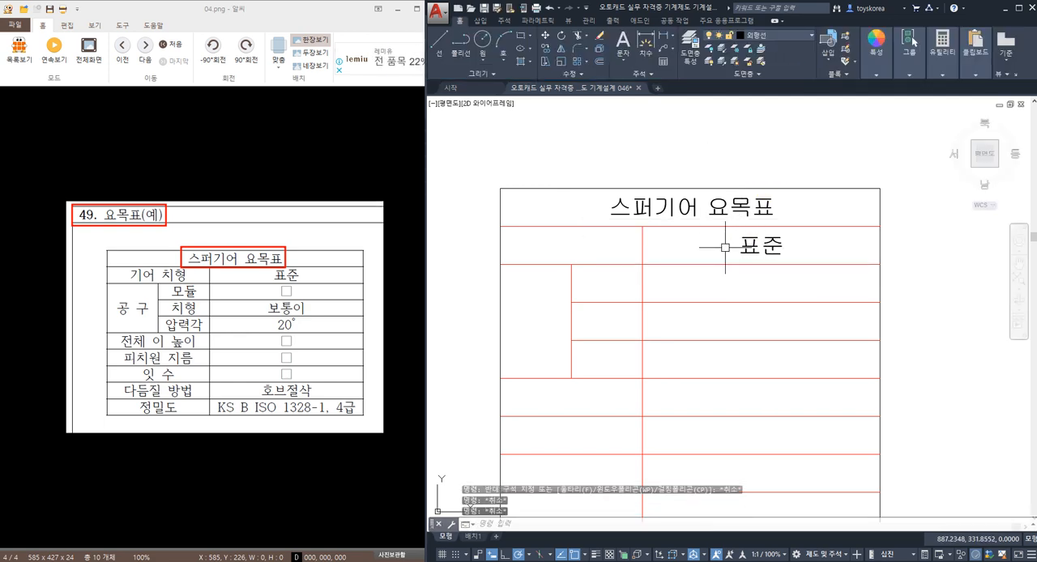
key("Escape")
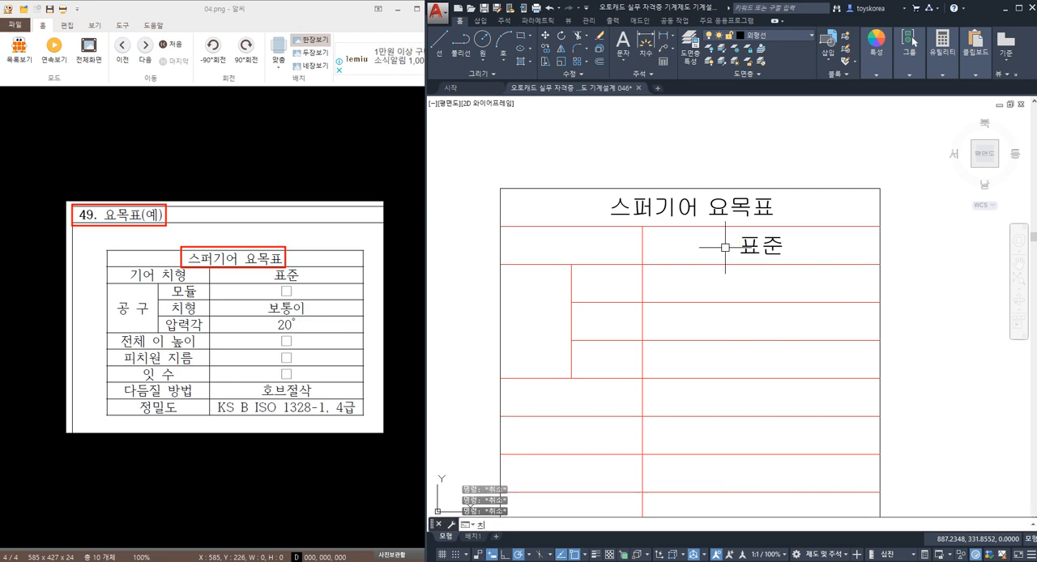
left_click(725, 247)
key("Escape")
key("Escape")
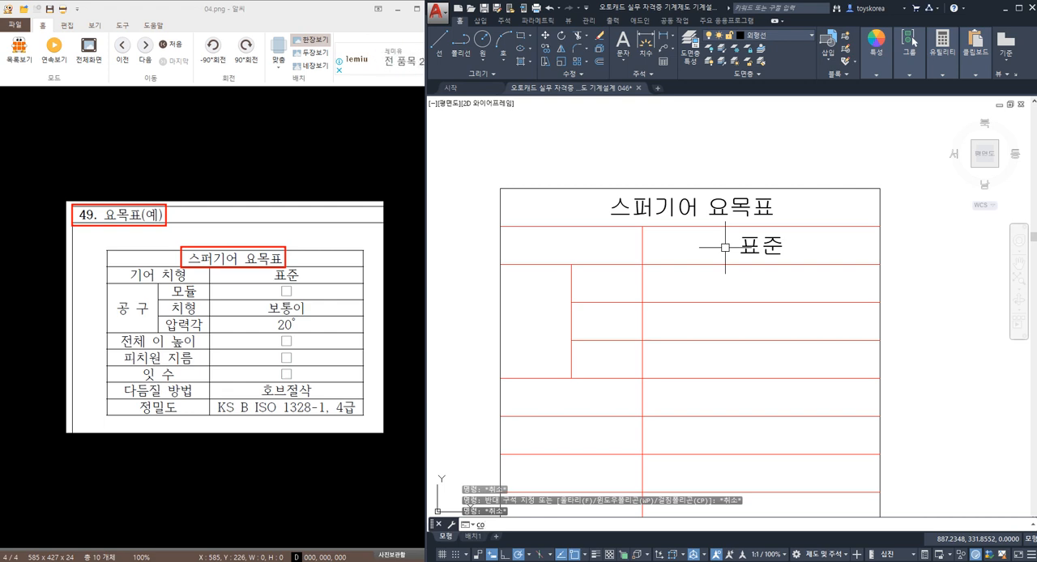
Step: Switch the Korean input method to the Microsoft 입력기 and cancel the pending Copy command
key("space")
left_click(948, 560)
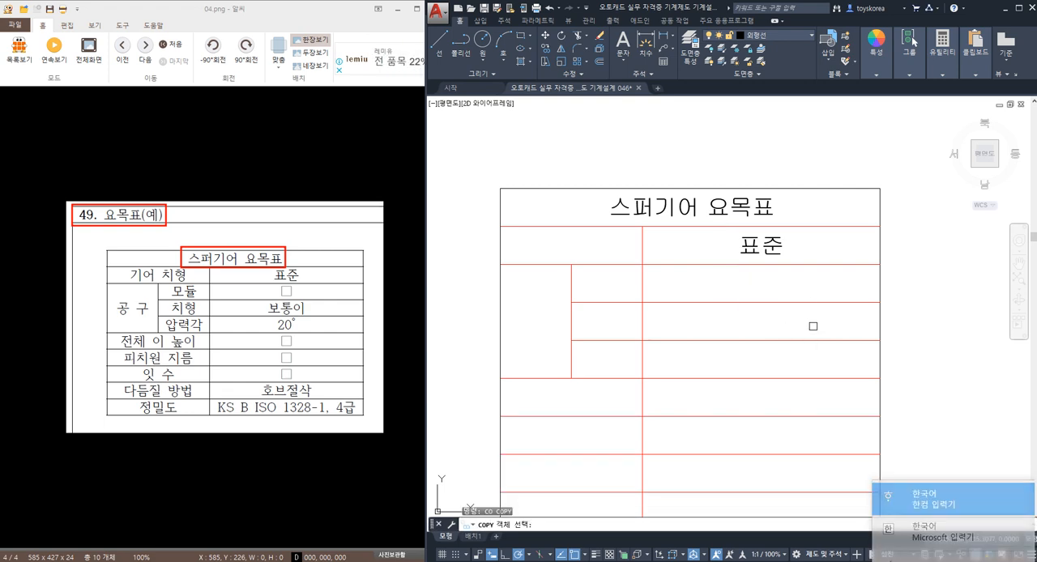
left_click(954, 525)
key("Escape")
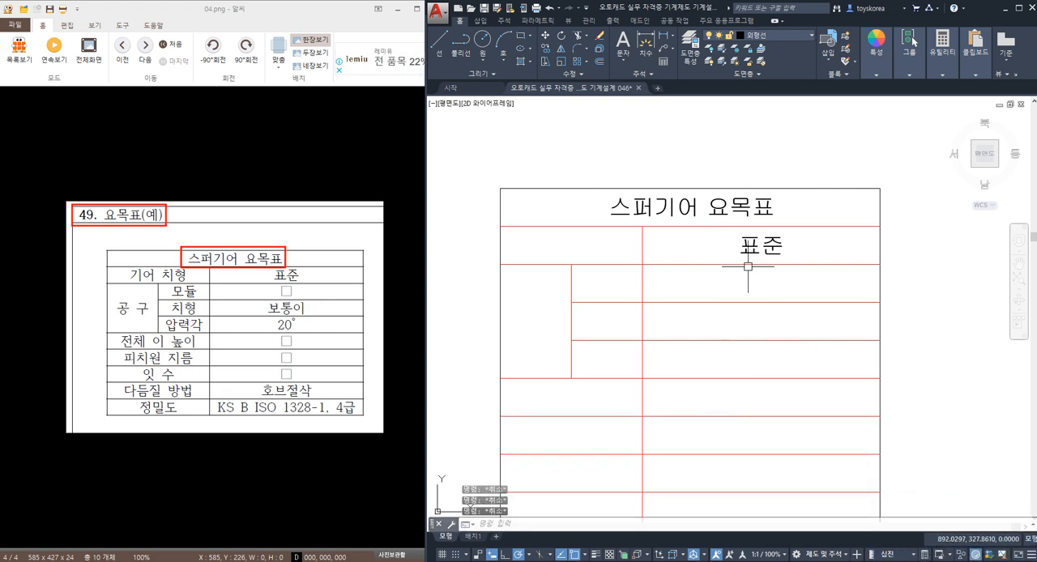
Step: Copy the 표준 text from the second row's wide cell into the wide cells of the three rows below it
type("co")
key("space")
left_click(766, 250)
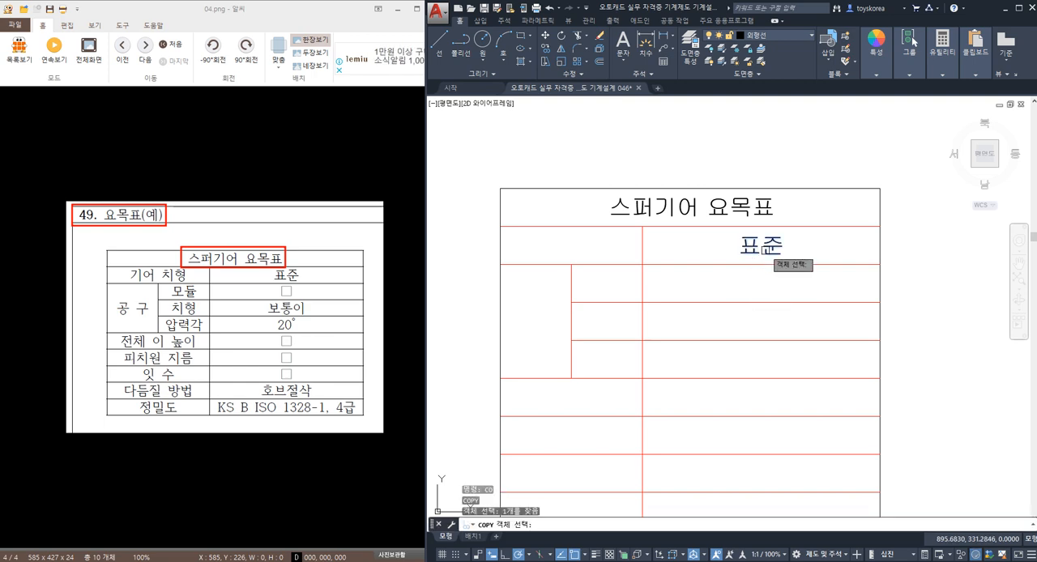
key("space")
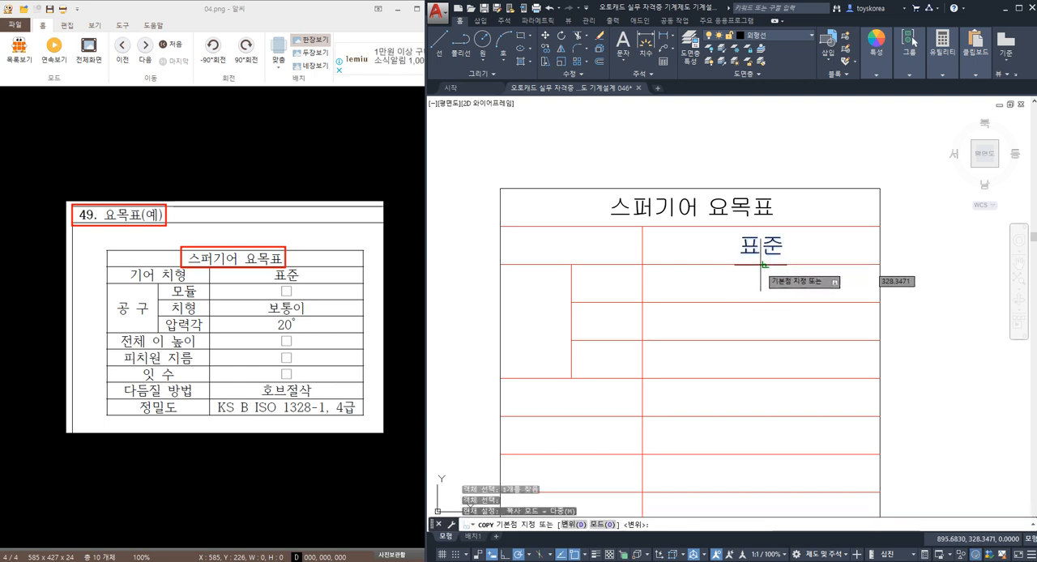
scroll(763, 263, "up", 2)
left_click(763, 263)
scroll(759, 264, "down", 2)
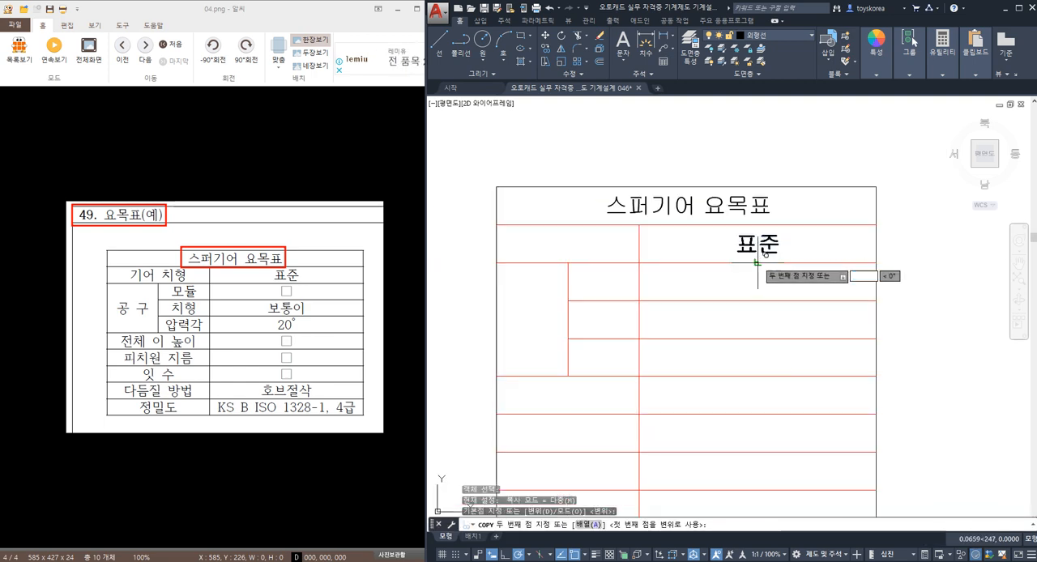
left_click(757, 301)
left_click(757, 338)
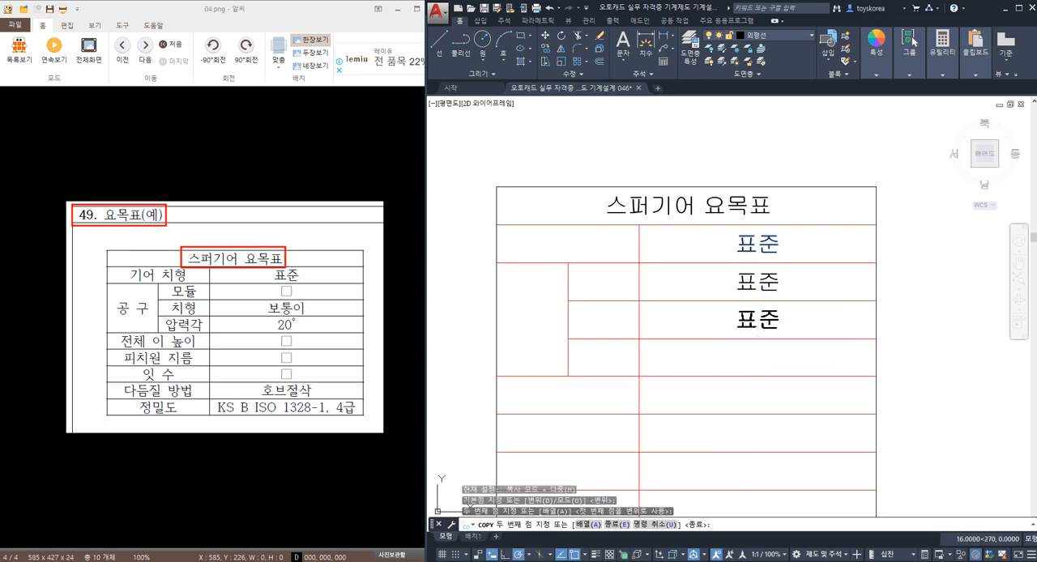
middle_click_drag(759, 338, 757, 241)
left_click(758, 277)
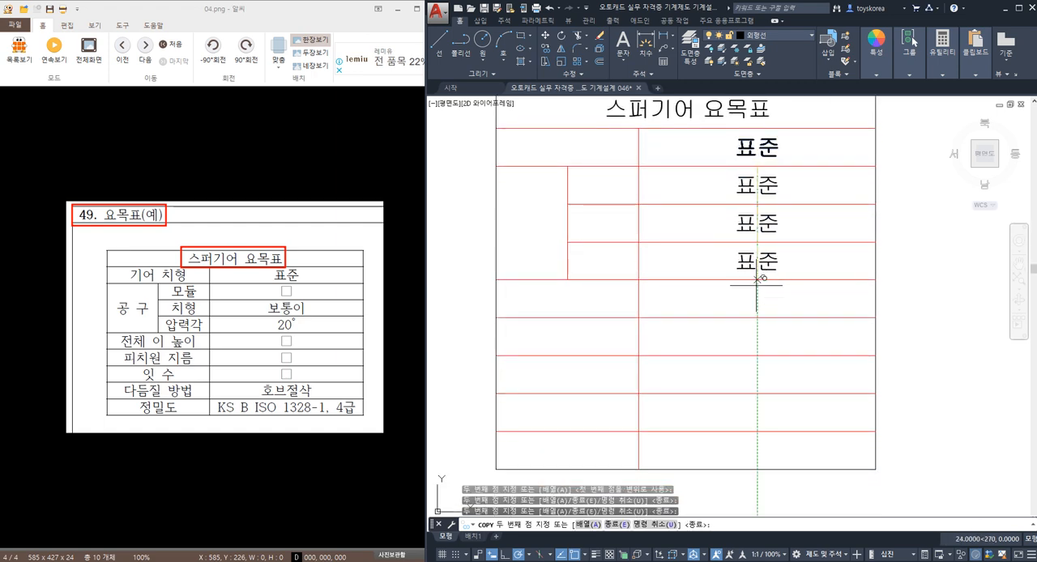
Step: Place further copies of 표준 in the wide cells of the table's last five rows
left_click(757, 317)
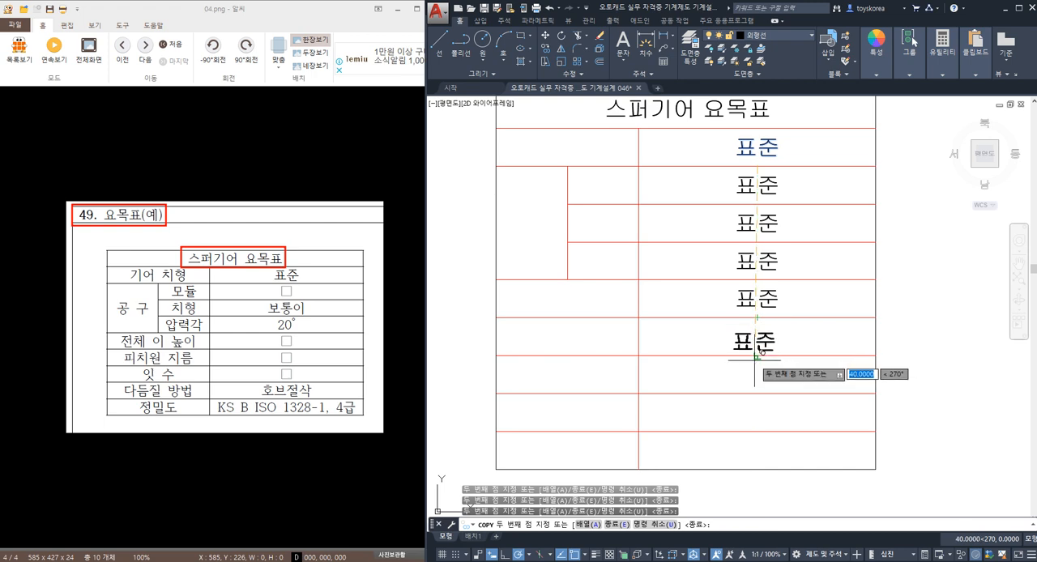
left_click(757, 356)
left_click(758, 394)
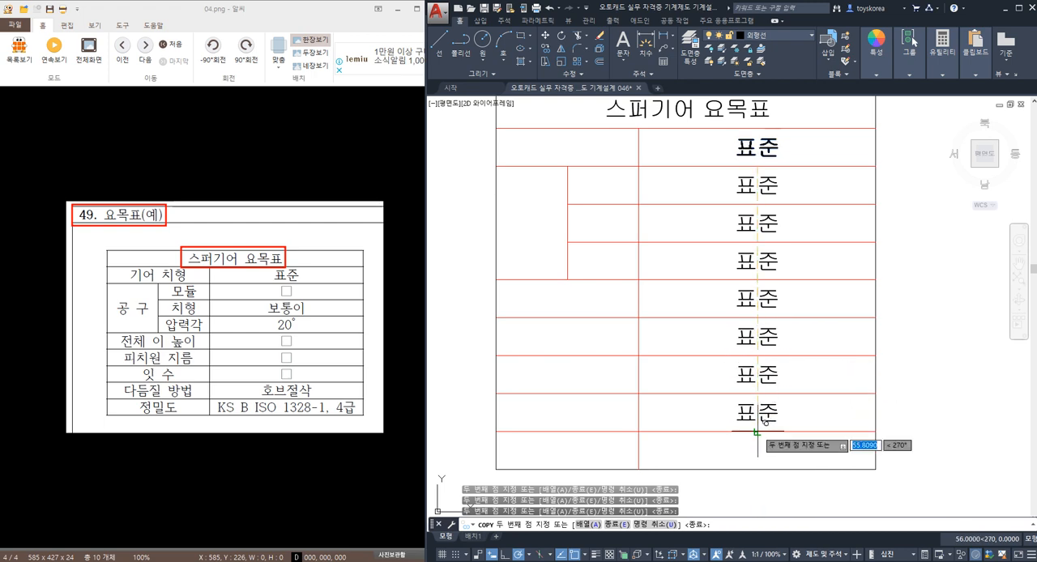
left_click(758, 469)
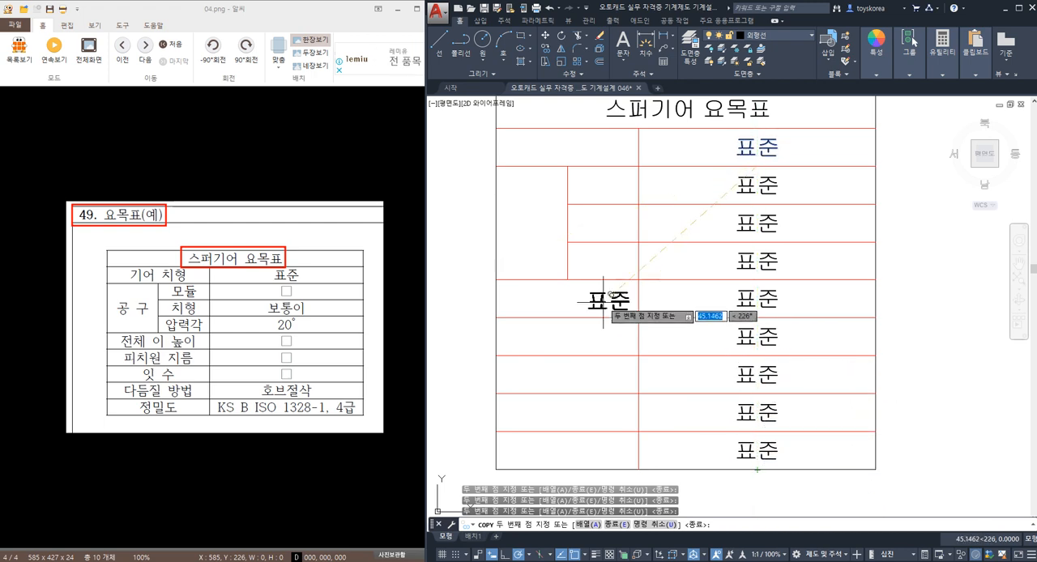
Step: Place copies of 표준 in the second row's label cell, the three narrow sub-label cells and the merged cell beside them
middle_click_drag(599, 241, 648, 293)
left_click(615, 217)
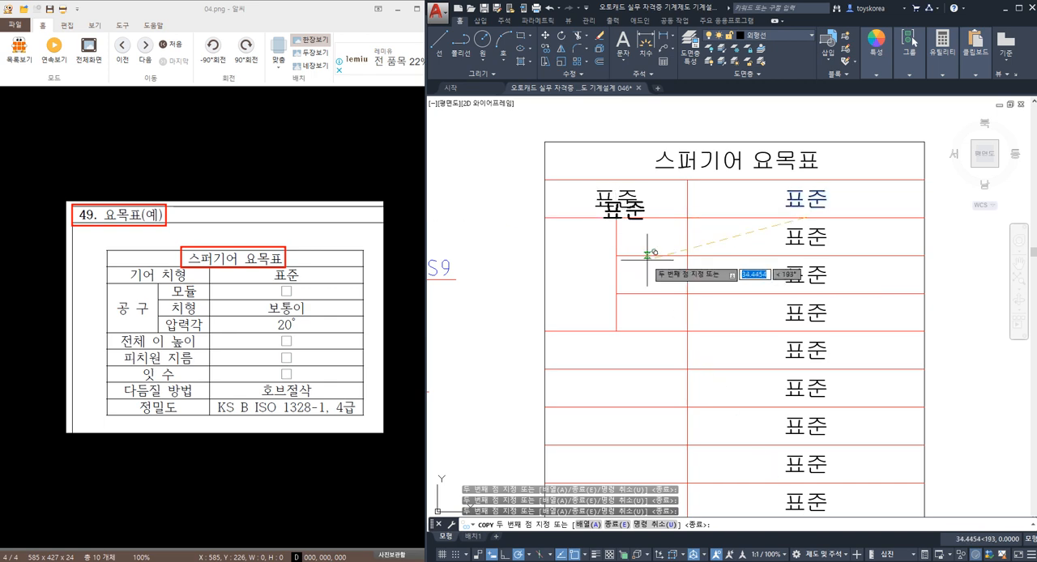
left_click(652, 253)
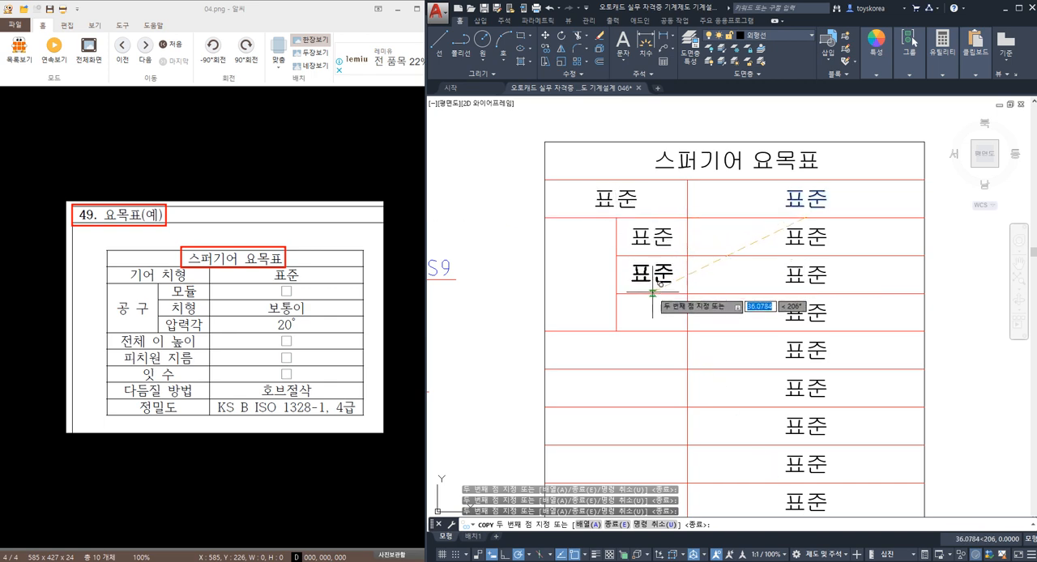
left_click(652, 292)
left_click(658, 320)
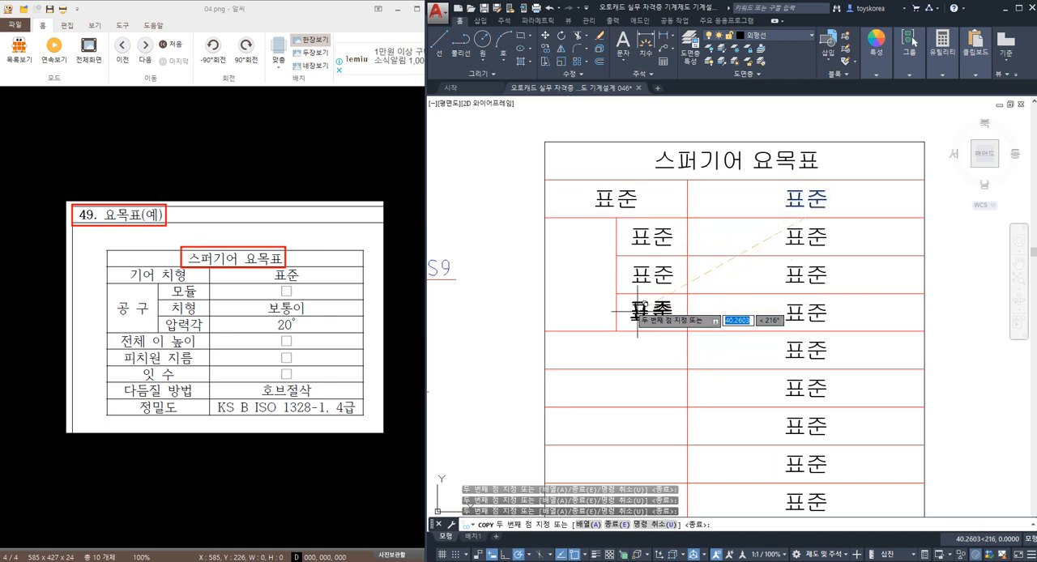
left_click(588, 280)
Step: Place copies of 표준 in the label cells of the last five rows and end the Copy command
middle_click_drag(602, 314, 590, 235)
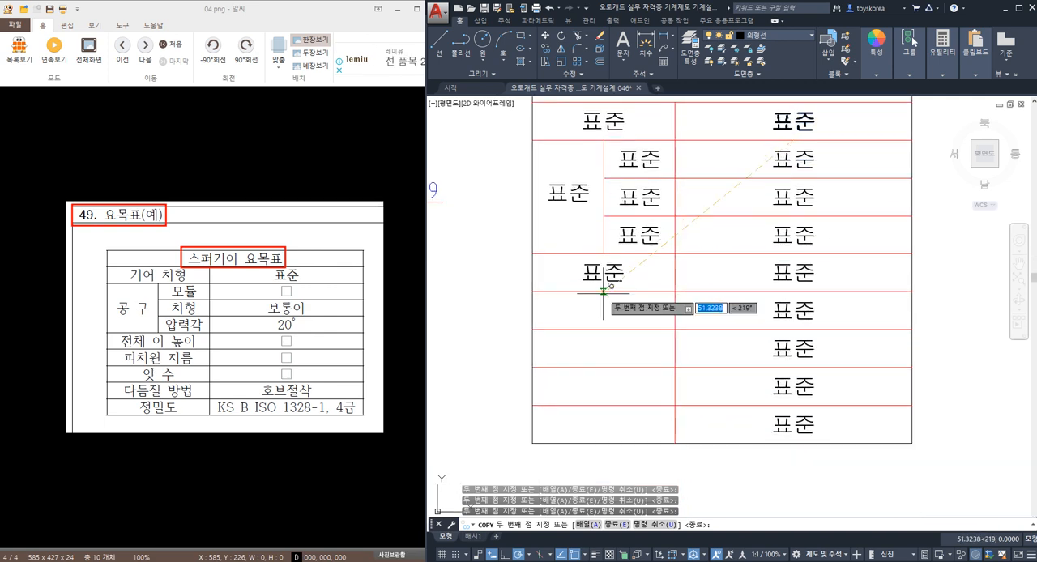
left_click(602, 330)
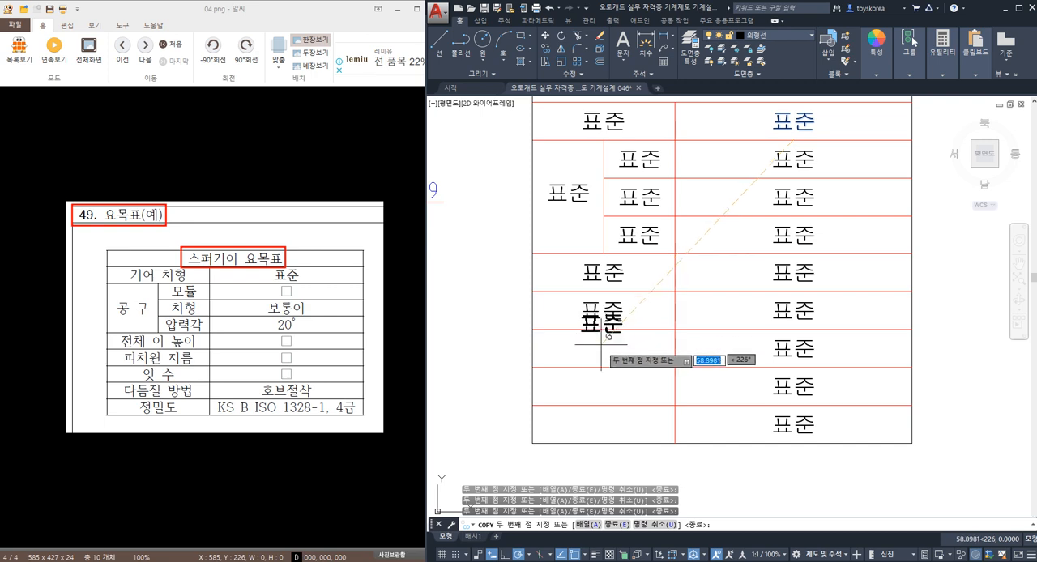
left_click(613, 361)
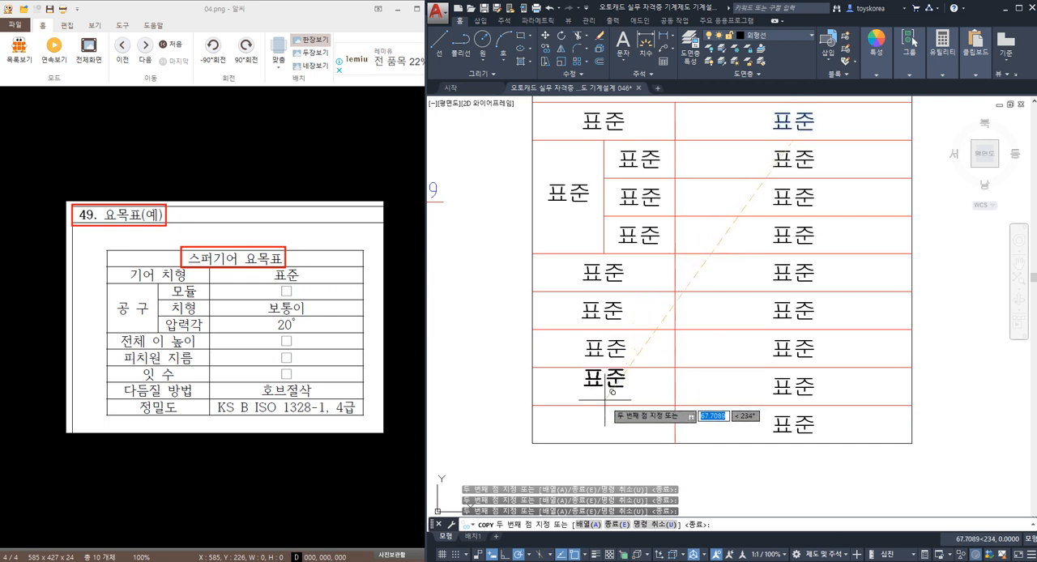
left_click(614, 397)
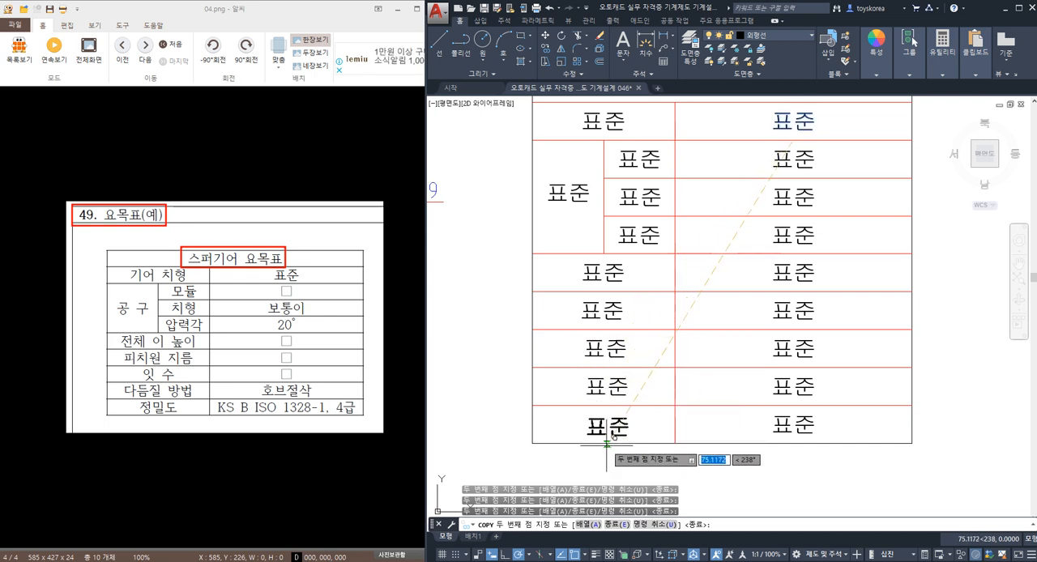
left_click(606, 443)
key("Escape")
Step: Change the second row's label text to 기어 치형
middle_click_drag(695, 312, 679, 338)
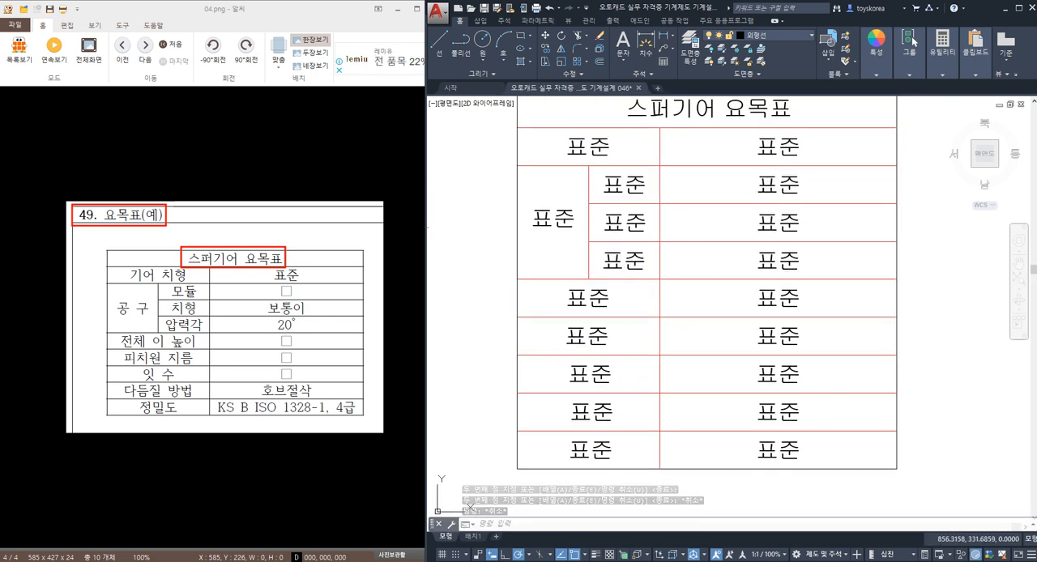
left_click(588, 149)
double_click(588, 148)
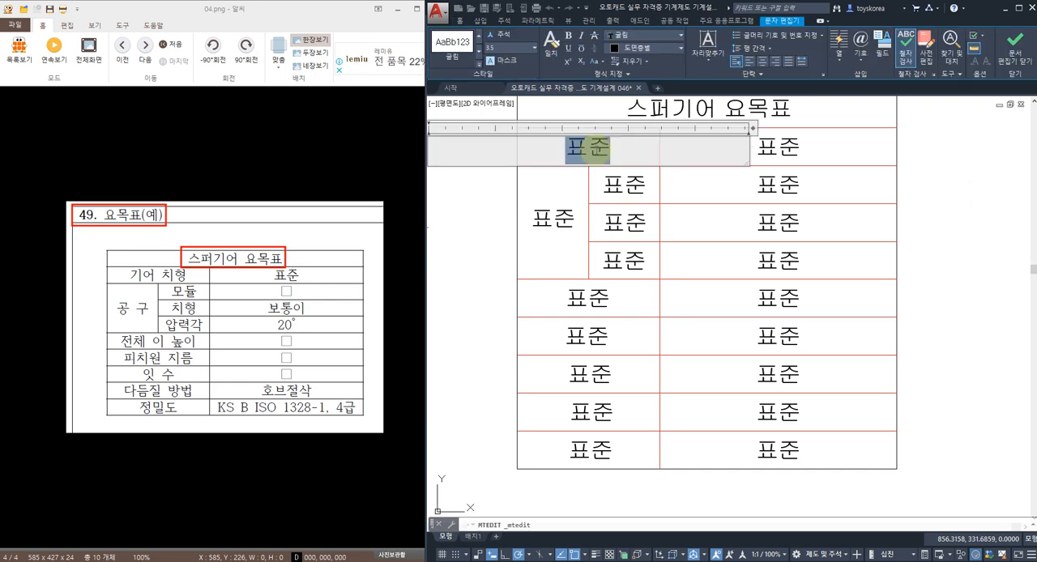
type("기어 치형")
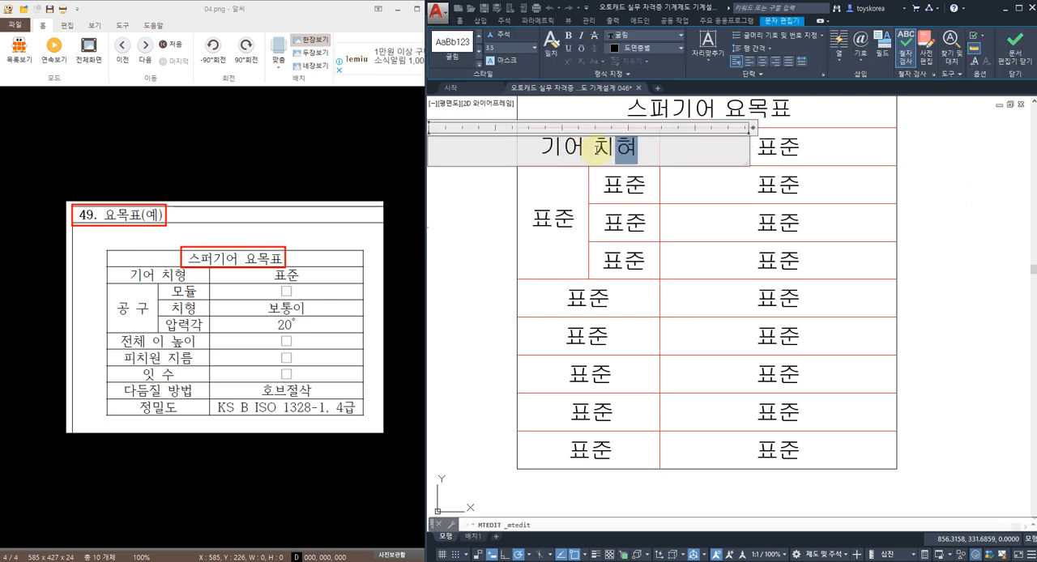
left_click(511, 187)
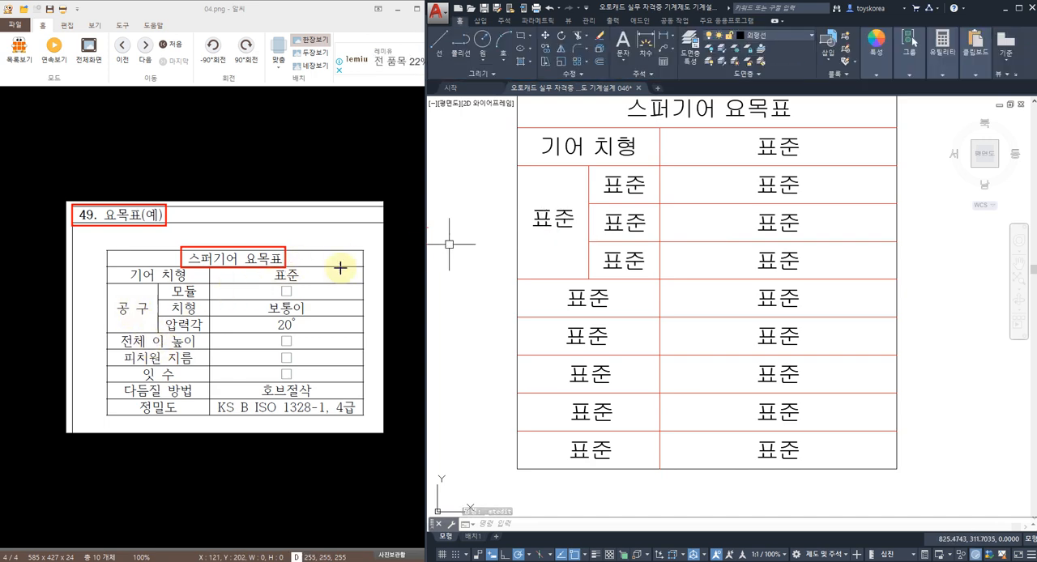
Step: Change the text in the merged label cell to 공 구
double_click(554, 219)
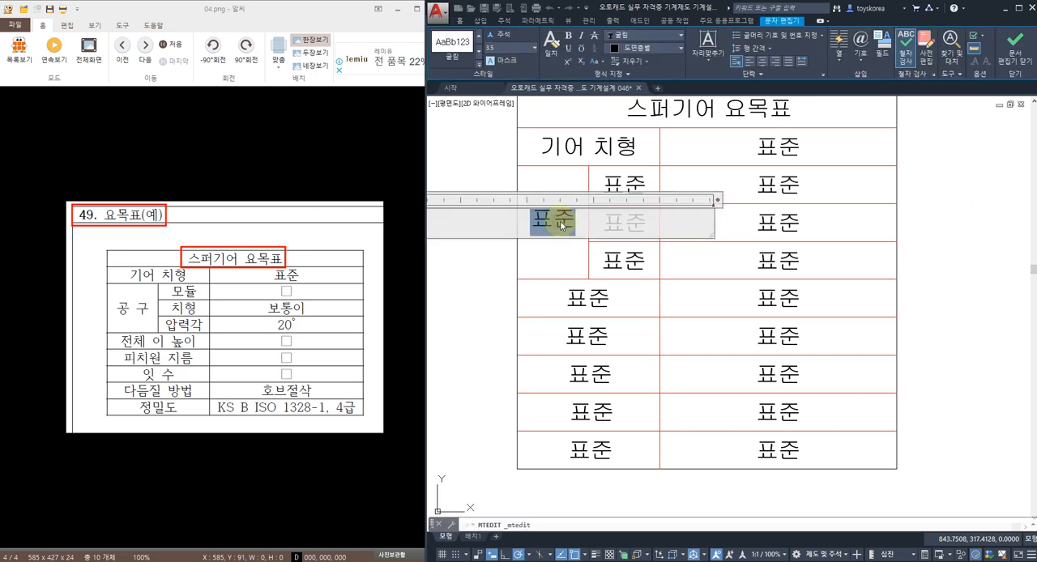
type("공 구")
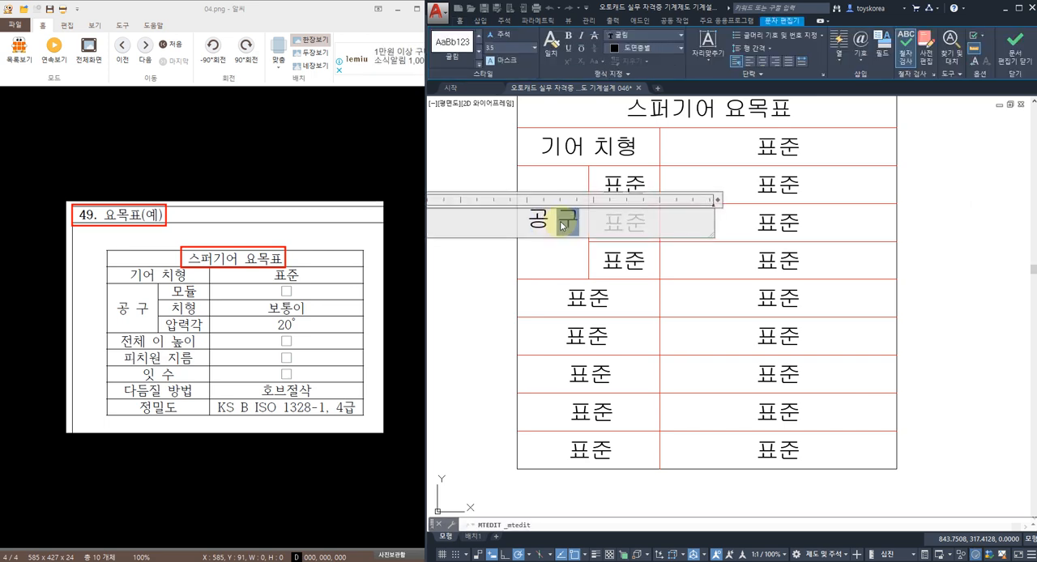
left_click(505, 286)
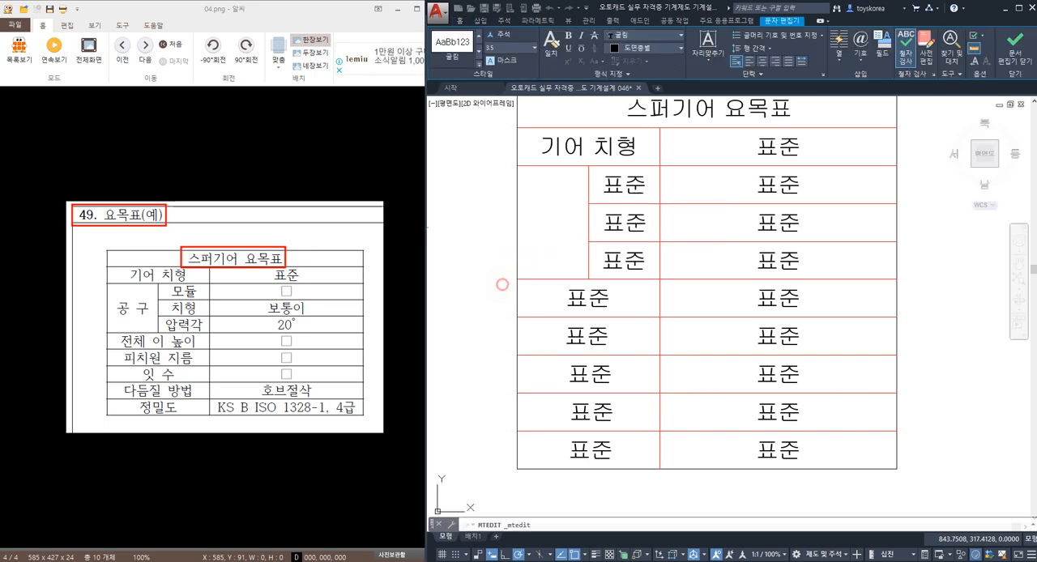
Step: Change the label text in the row directly below the 공 구 cell to 전체 이 높이
double_click(588, 299)
left_click(606, 301)
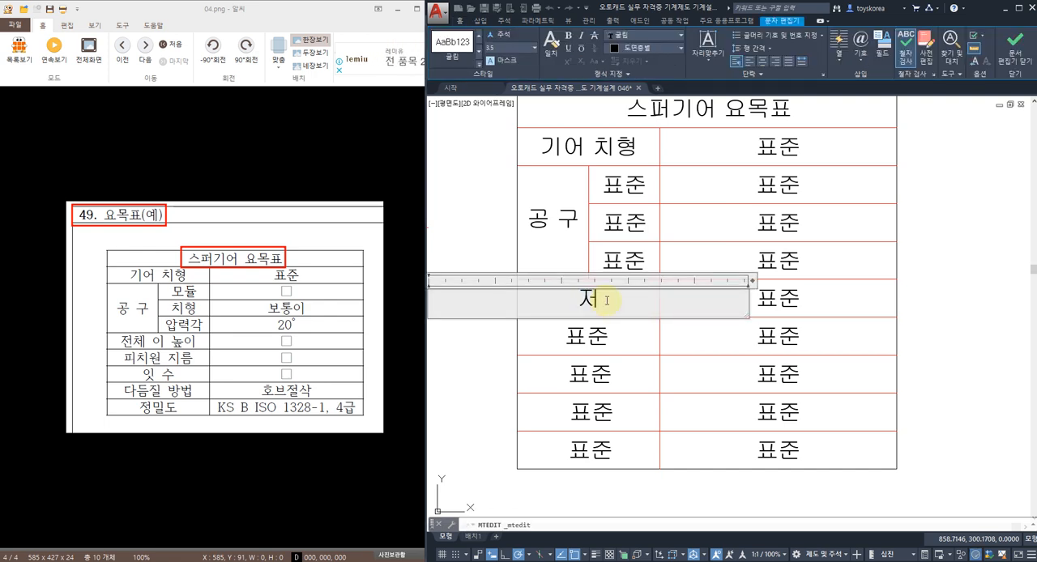
type("전체 이 높이")
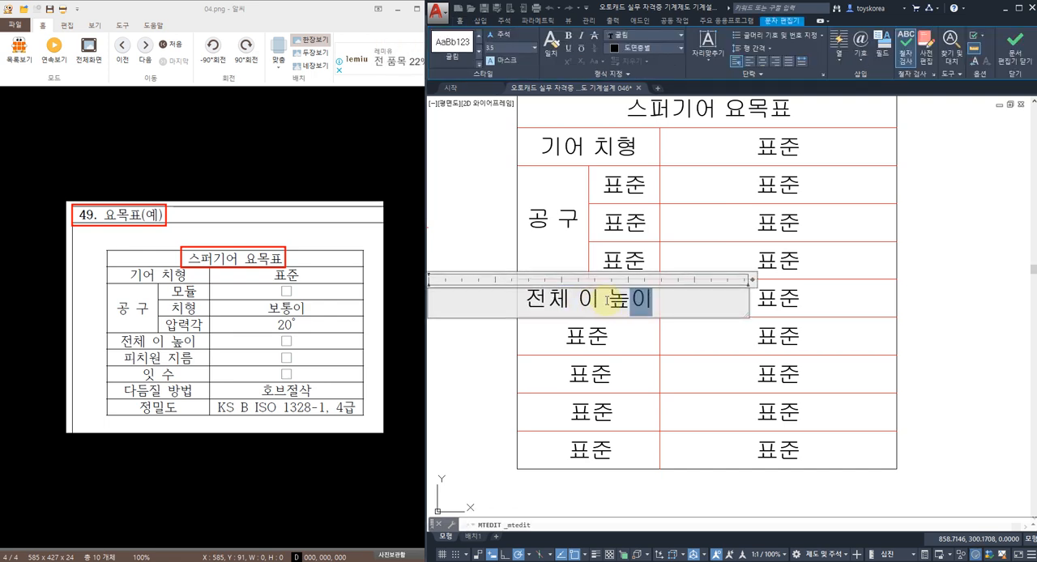
left_click(501, 368)
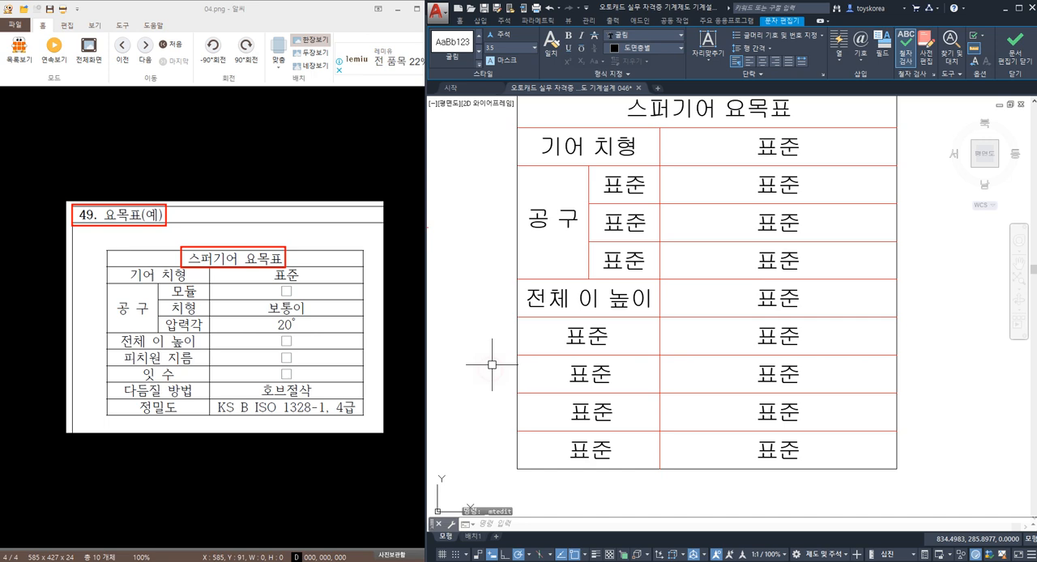
Step: Change the first two sub-labels beside 공 구 to 모듈 and 치형
double_click(625, 186)
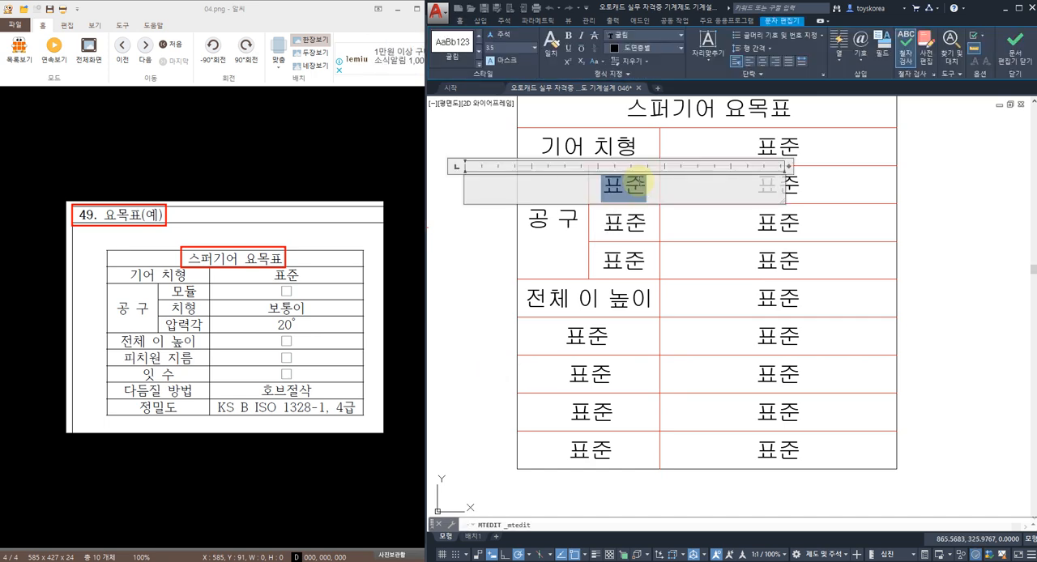
type("모듀")
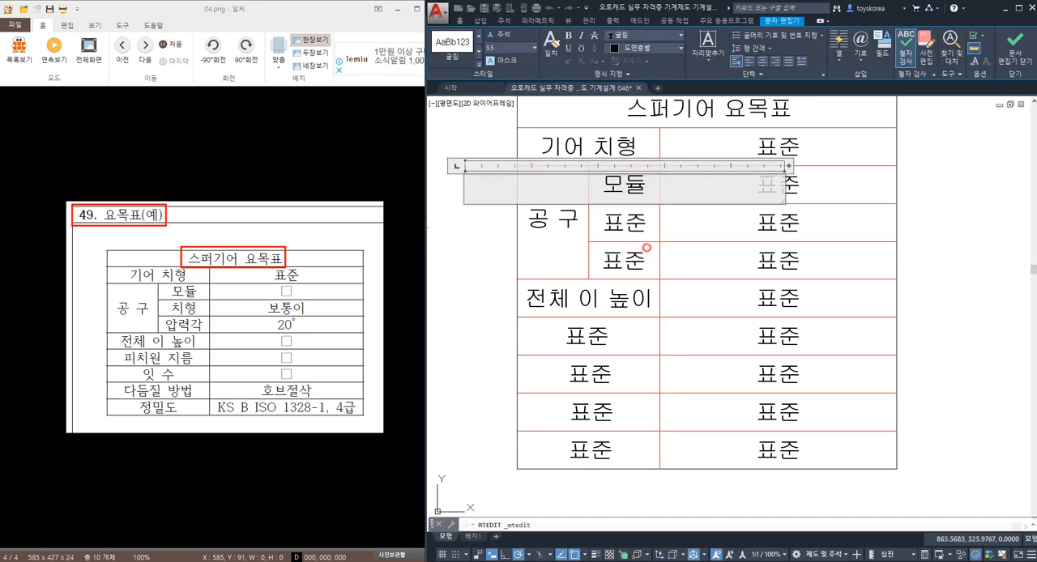
left_click(647, 247)
double_click(636, 225)
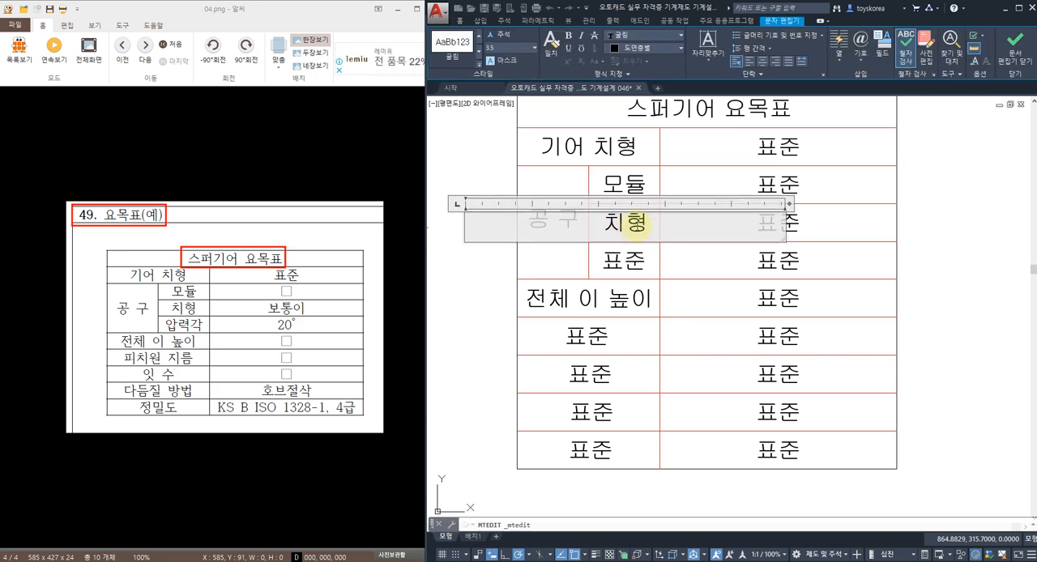
Step: Change the third sub-label beside 공 구 to 압력각
left_click(636, 264)
double_click(636, 264)
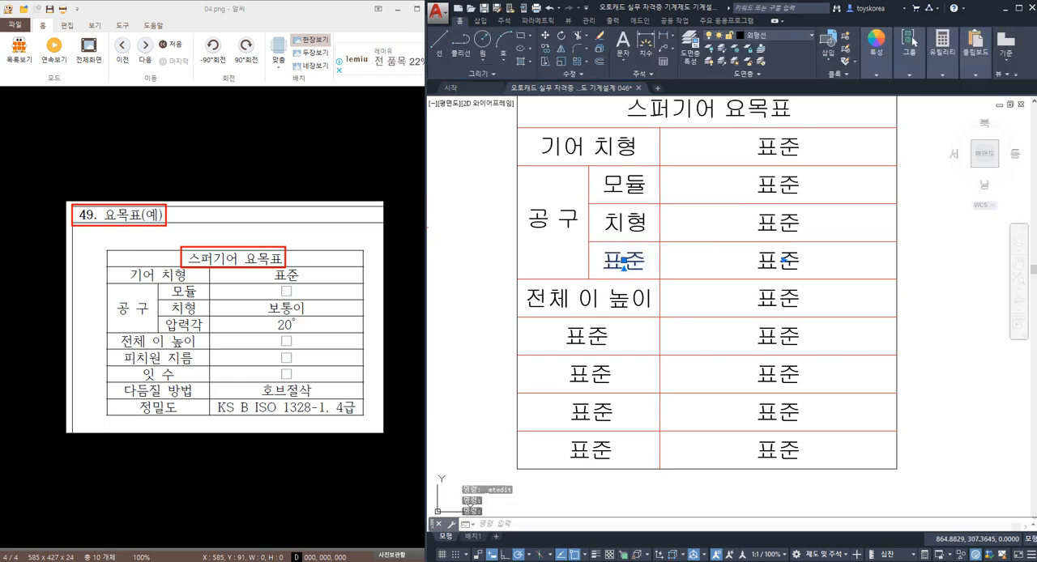
type("압러")
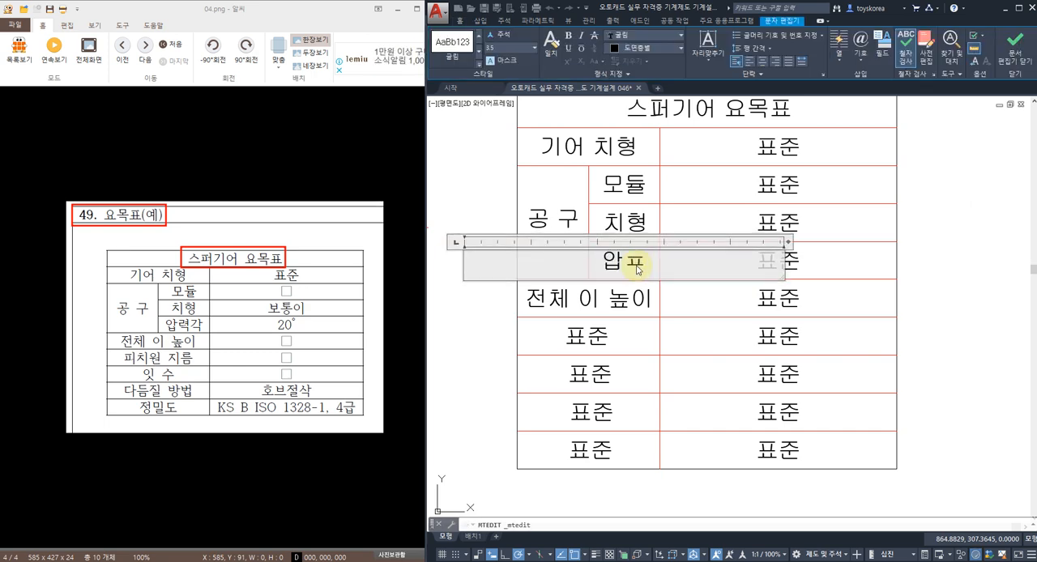
type("력가")
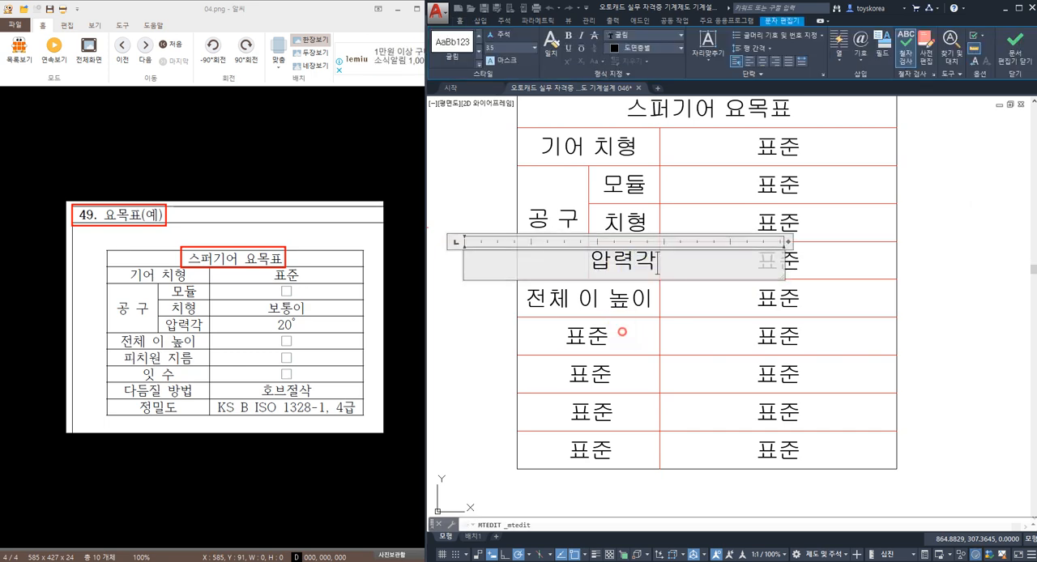
Step: Change the label text in the row below 전체 이 높이 to 피치원 지름
left_click(585, 335)
left_click(586, 335)
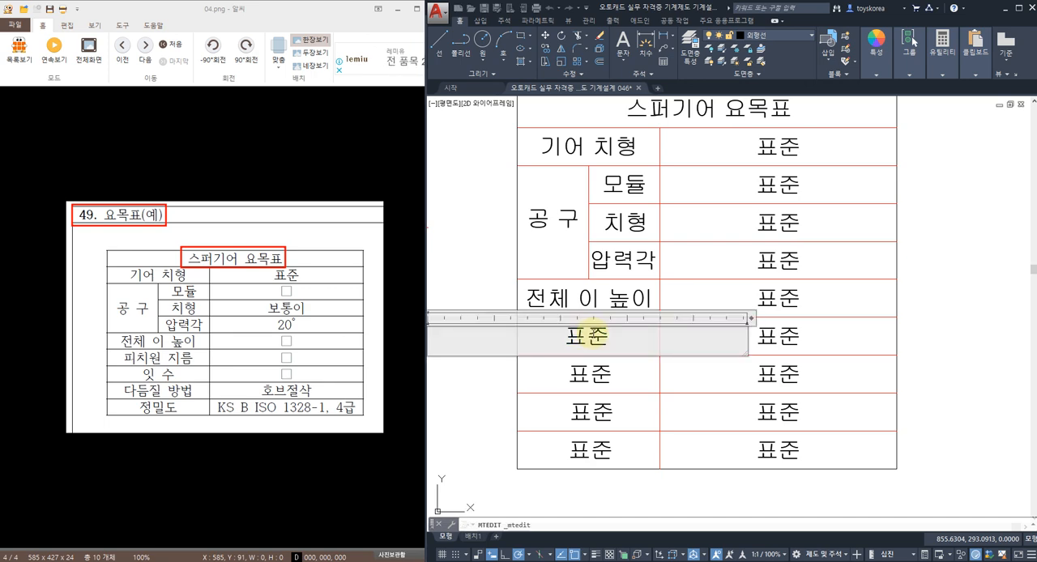
type("피치워원 지름")
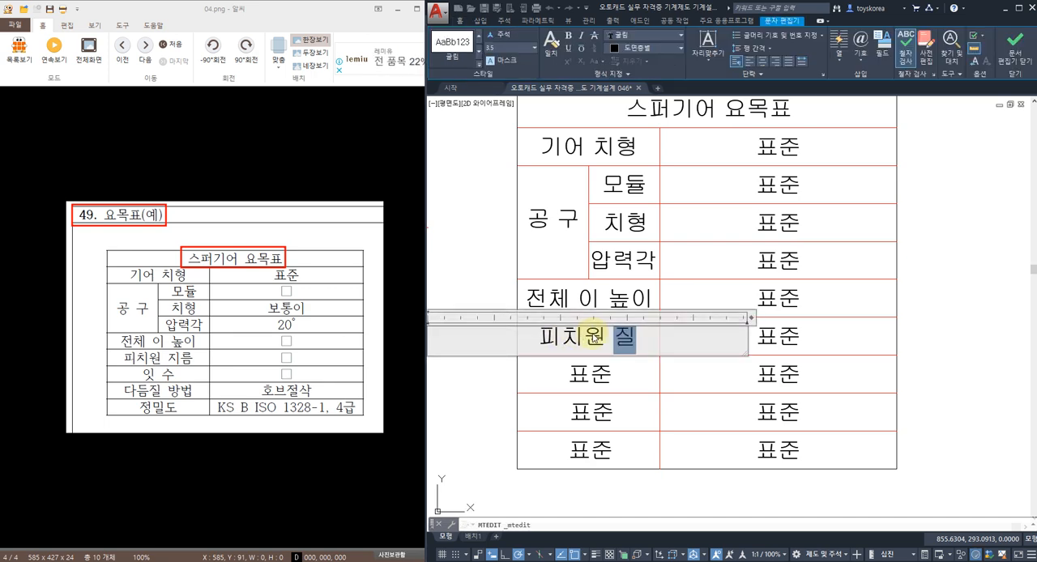
Step: Change the label text in the row below 피치원 지름 to 잇 수
left_click(599, 378)
double_click(595, 375)
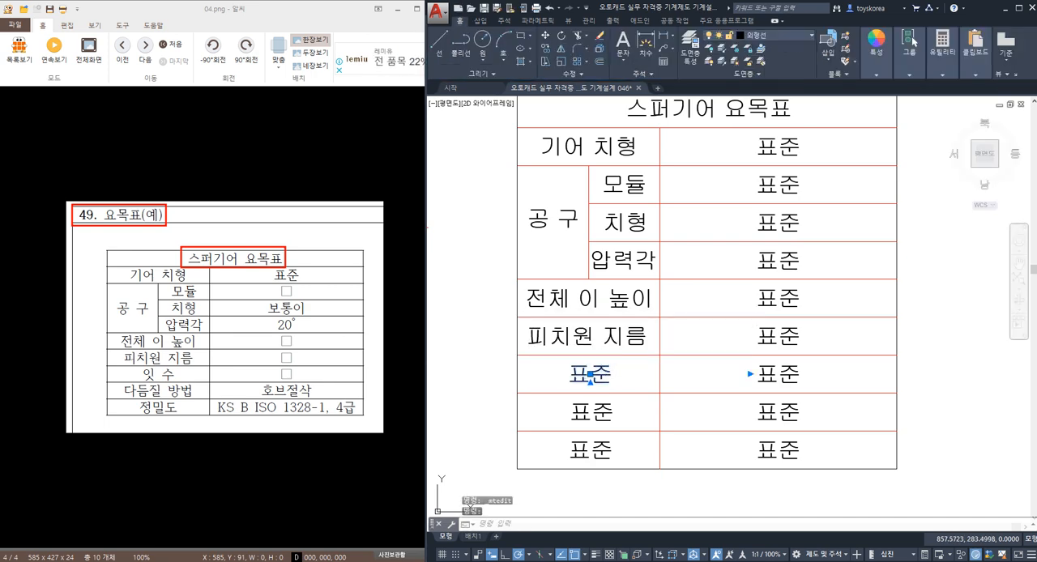
double_click(602, 378)
type("잇 수")
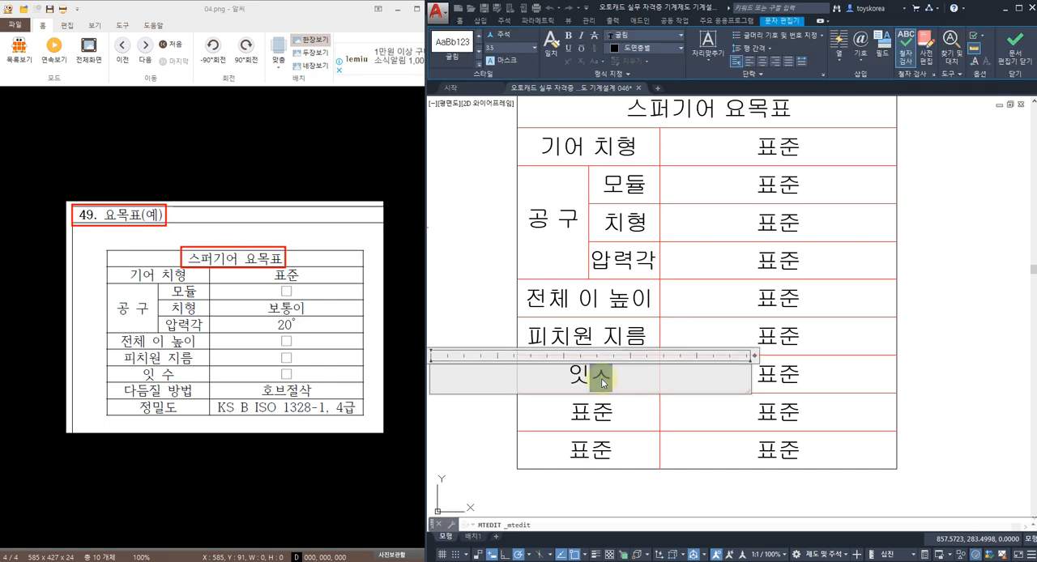
left_click(621, 428)
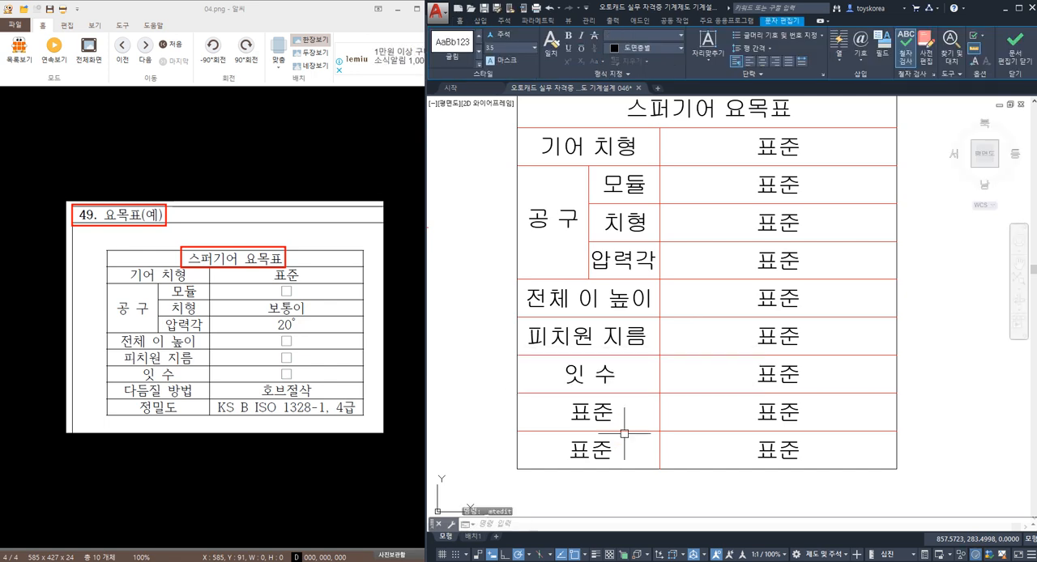
Step: Change the label text in the row below 잇 수 to 다듬질 방법
left_click(591, 412)
double_click(591, 413)
double_click(592, 413)
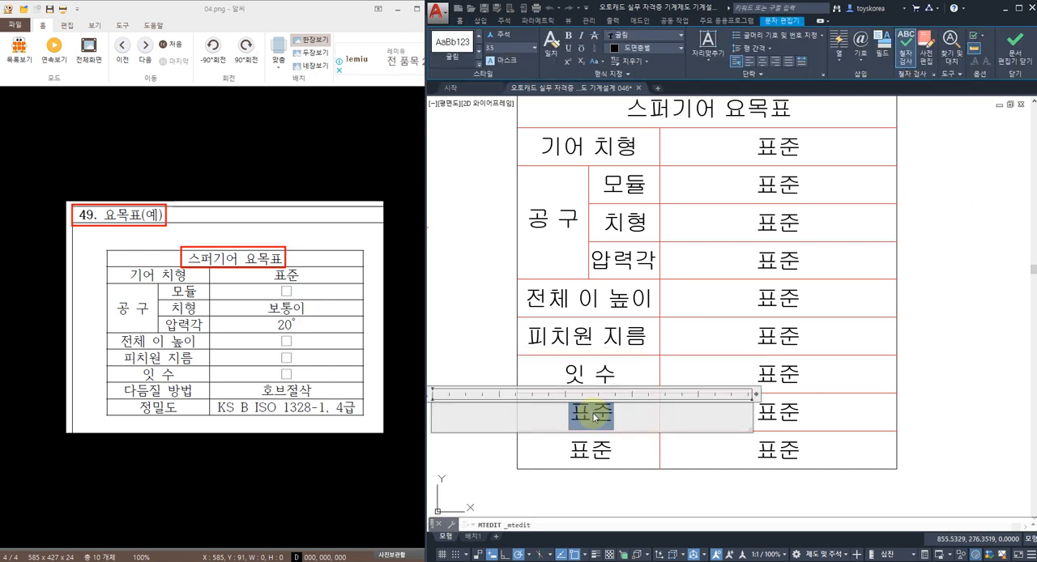
type("다듬질")
type(" ㅂ")
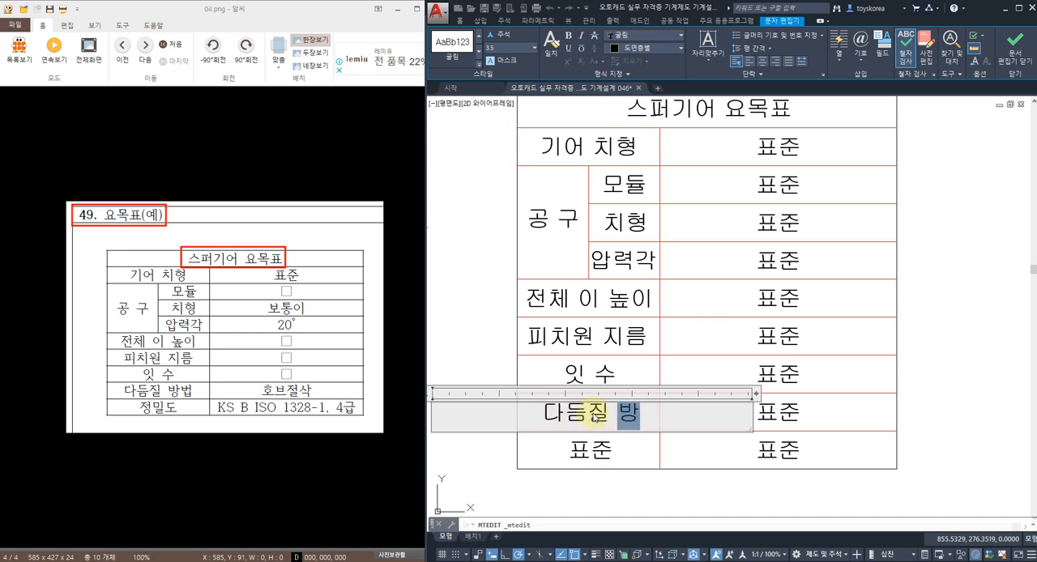
type("법")
Step: Change the last row's label text to 정밀도 and leave text editing
left_click(601, 446)
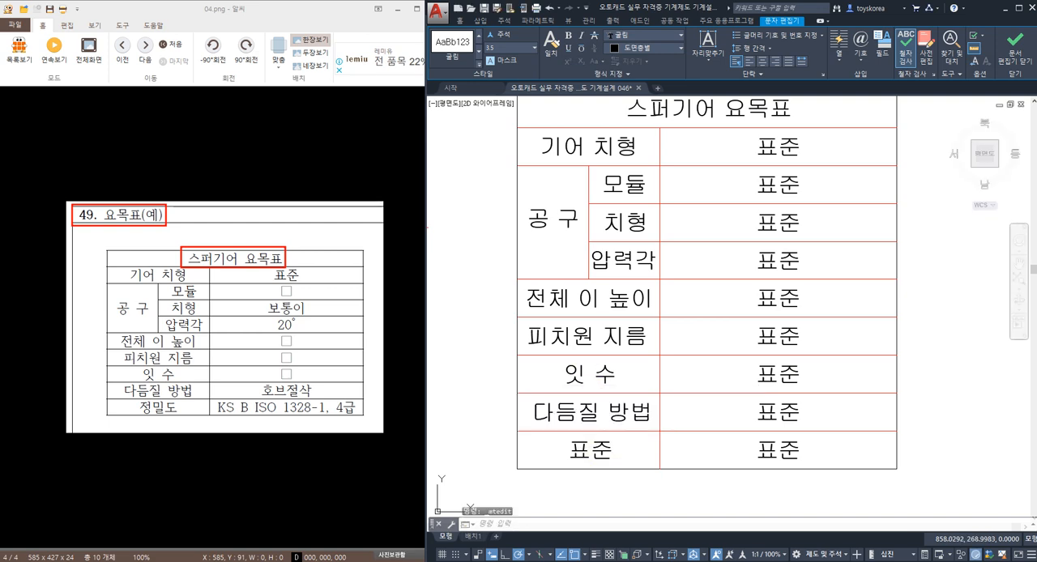
double_click(599, 446)
type("ㅈ정밀도")
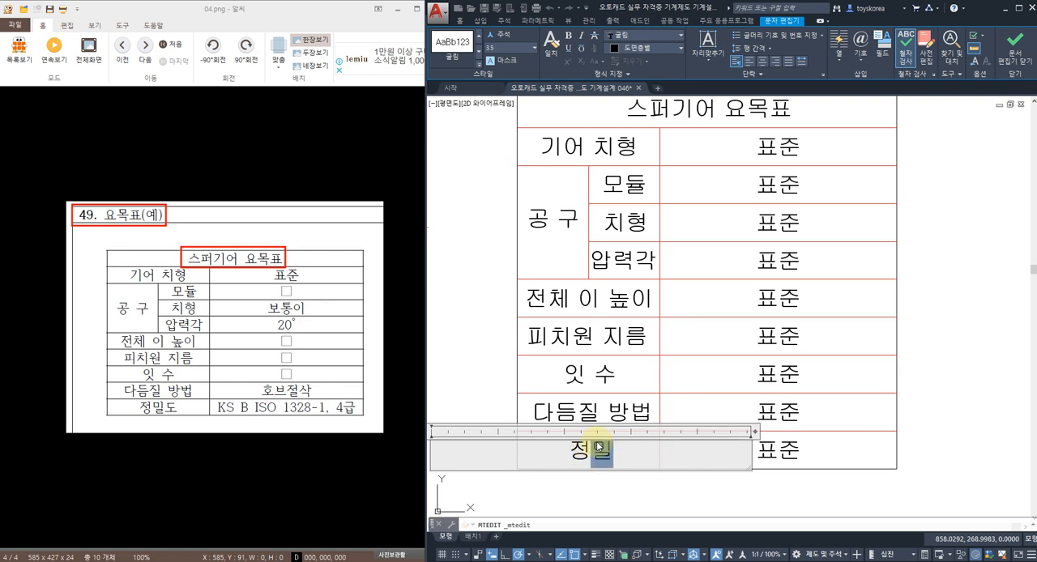
key("Escape")
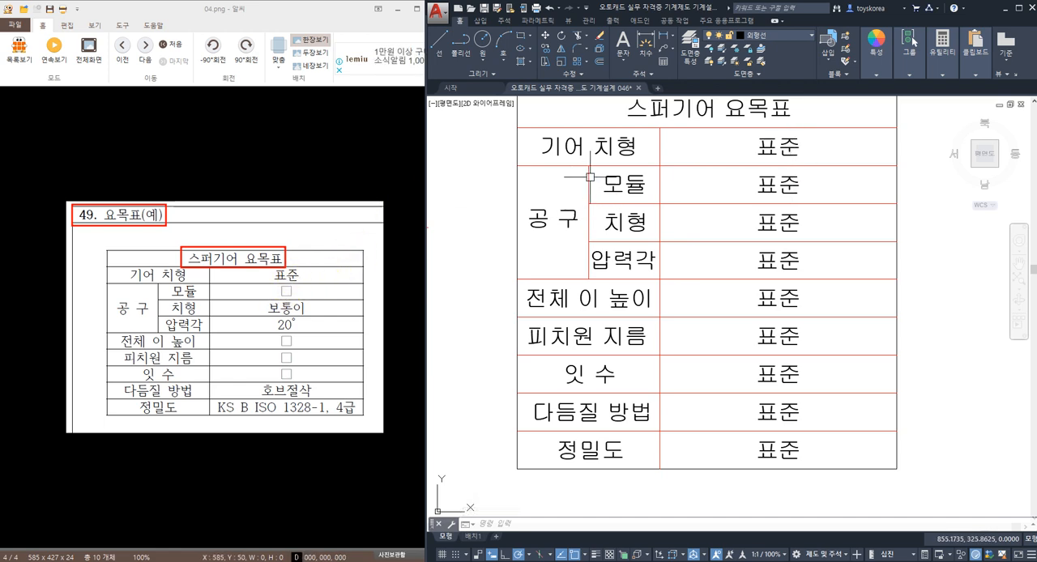
key("Escape")
key("Escape")
Step: Set the value of the 모듈 row to 2 and the value of the 치형 row to 보통이
double_click(777, 187)
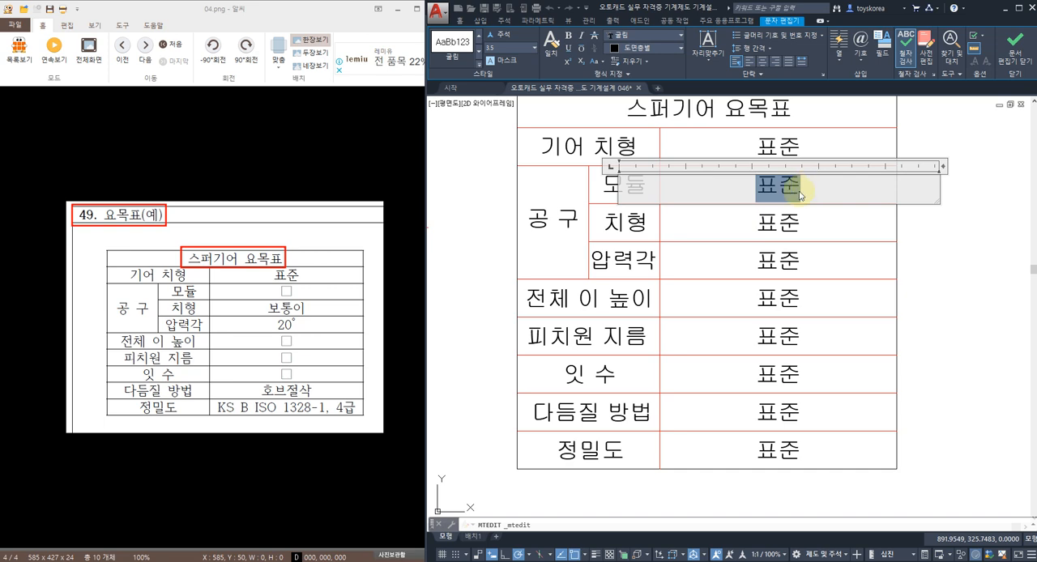
type("2")
left_click(799, 220)
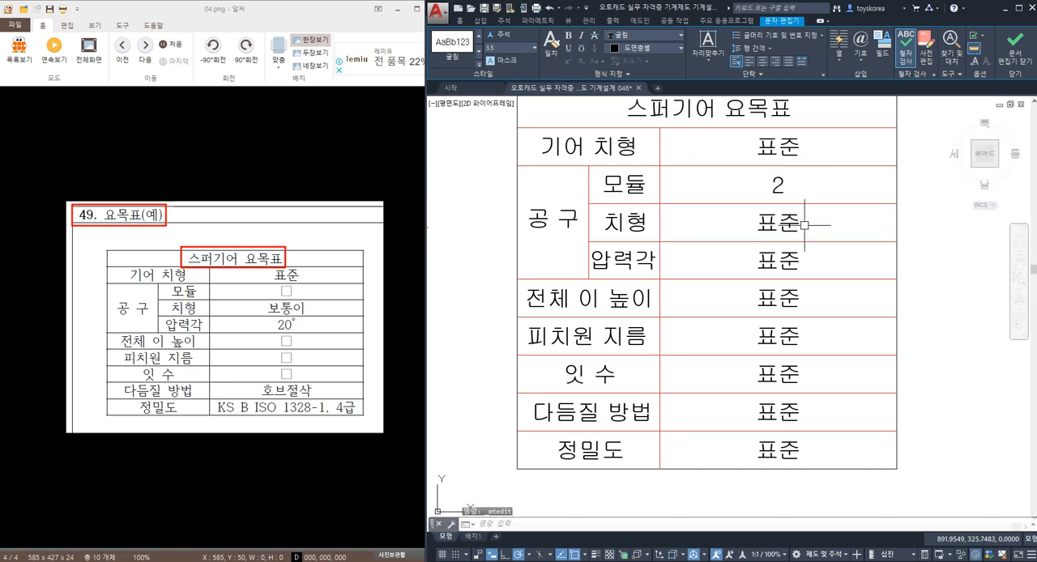
left_click(778, 223)
double_click(777, 224)
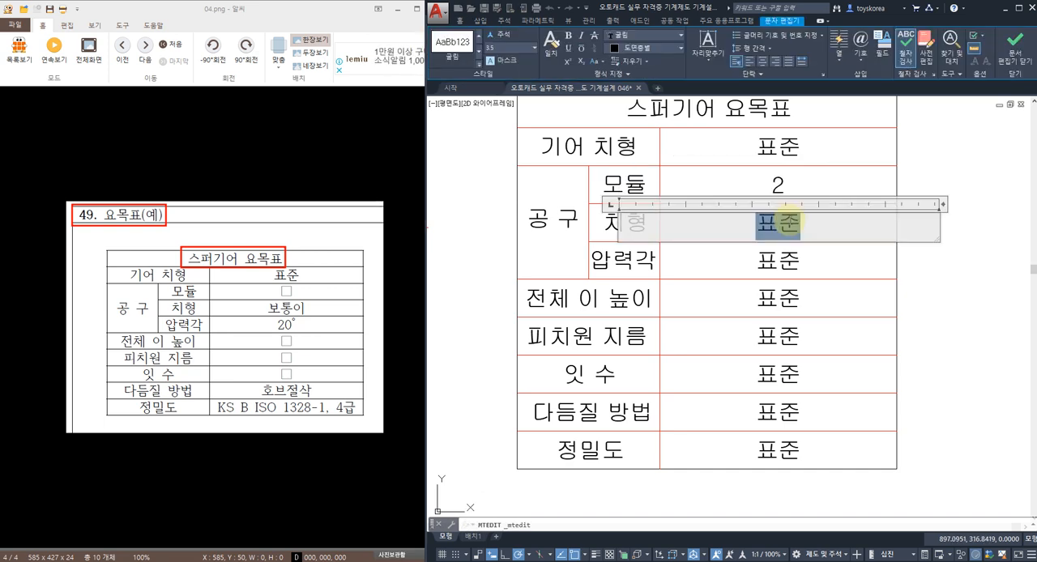
type("보통이")
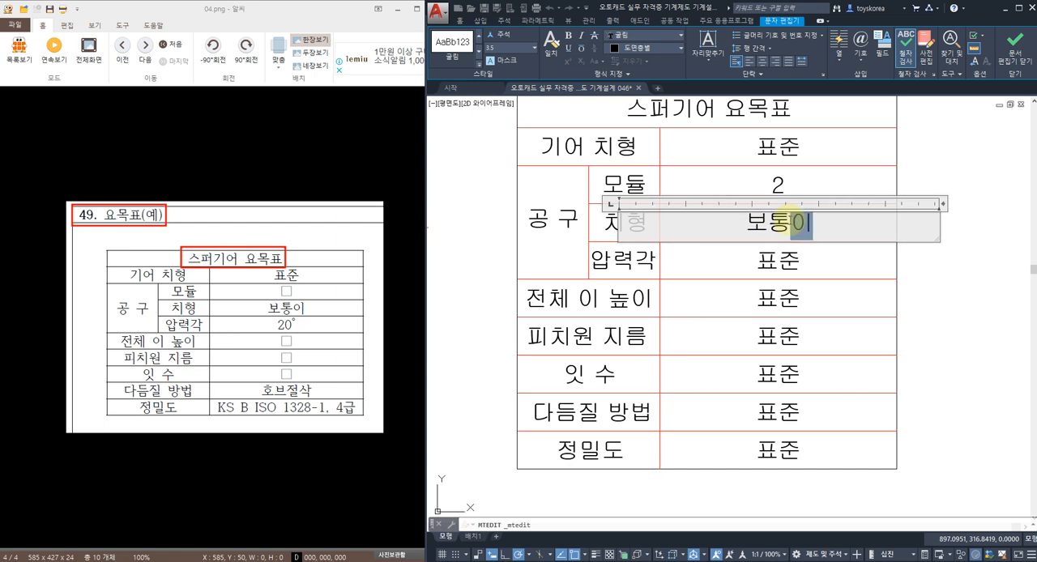
Step: Set the value of the 압력각 row to 20° with the degree symbol
left_click(785, 258)
left_click(777, 260)
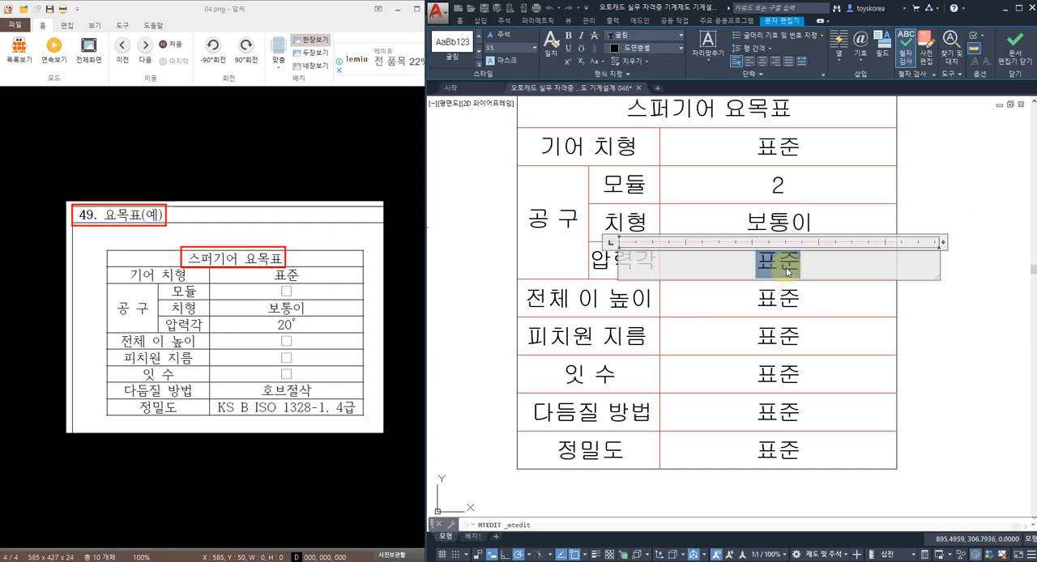
type("20%%ㅇ")
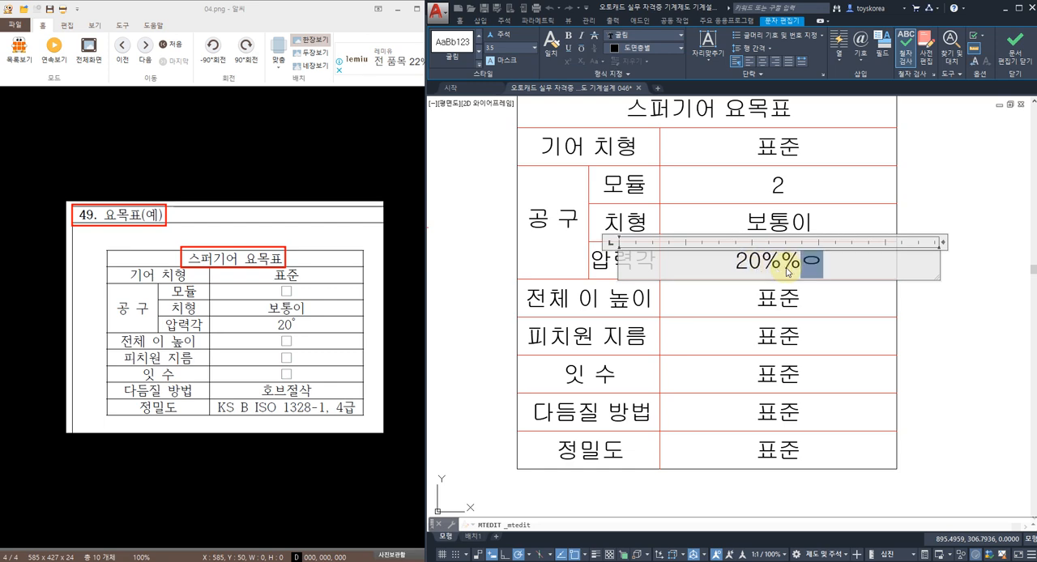
type("d")
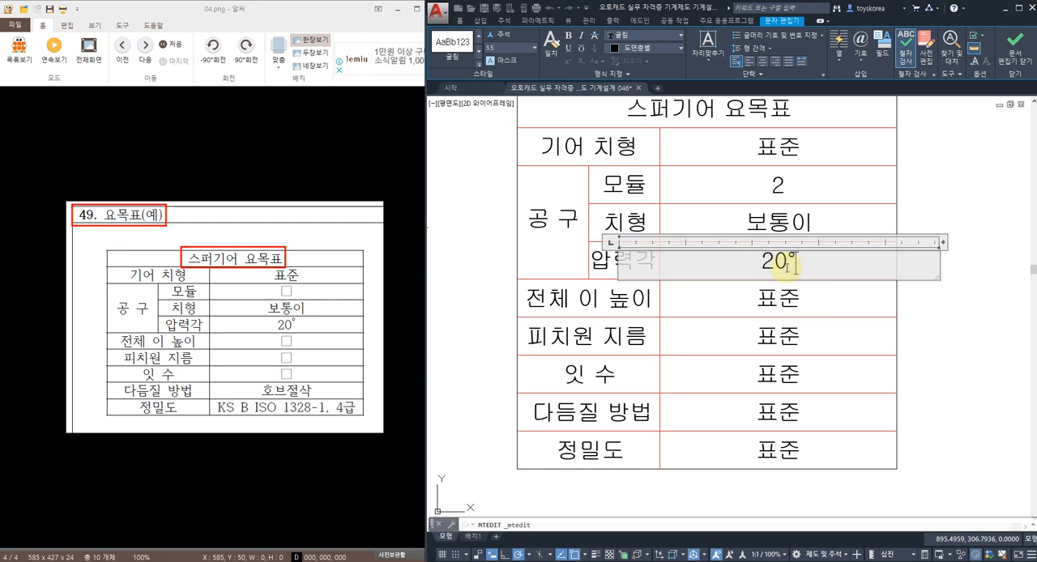
left_click(769, 290)
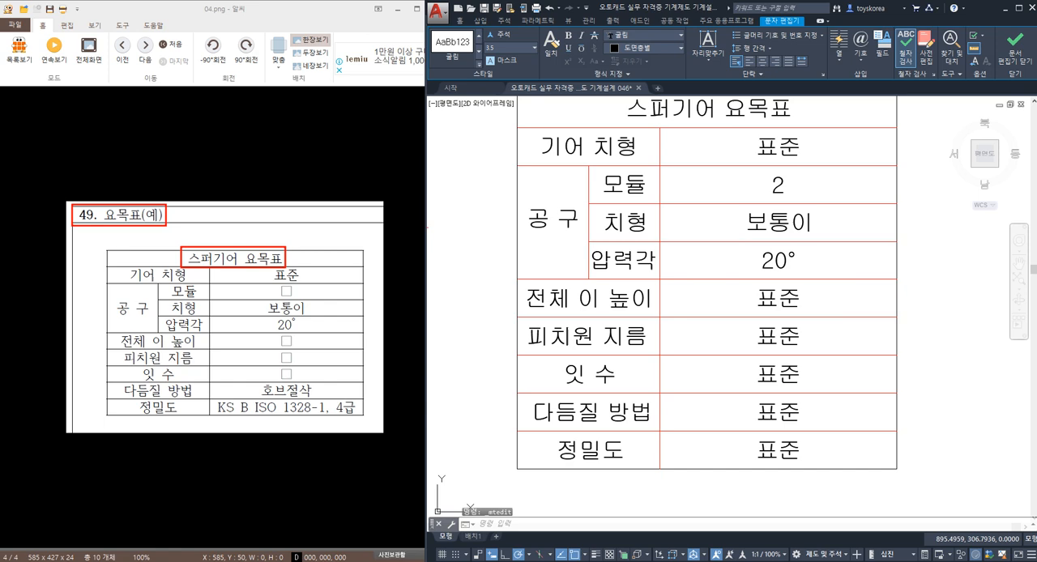
Step: Set the value of the 전체 이 높이 row to 4.5, checking it against the formula in the Notepad file 스퍼기어 계산식.txt
double_click(801, 301)
type("ㅇㄹ")
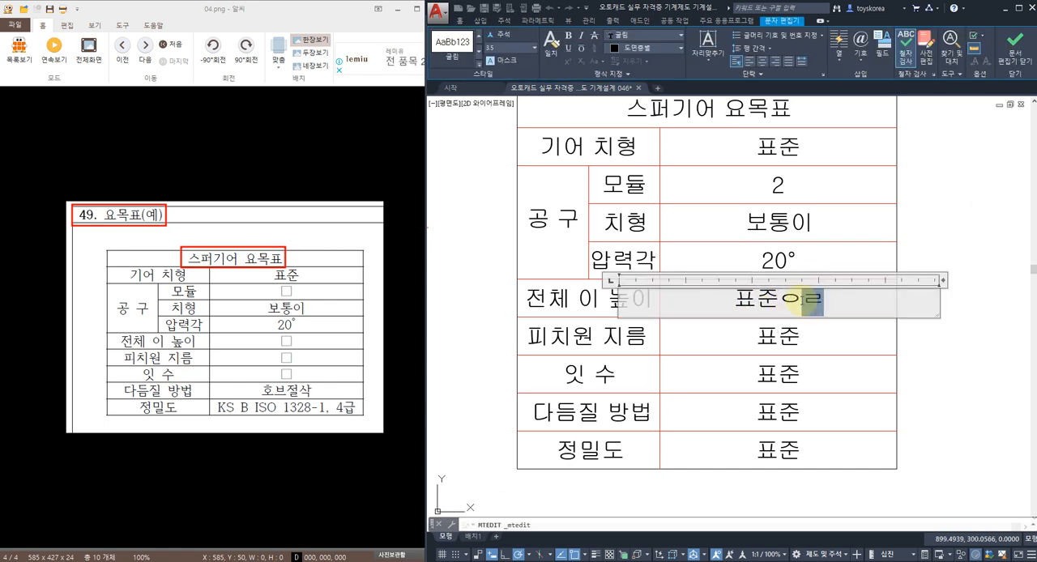
key("BackSpace")
key("BackSpace")
key("BackSpace")
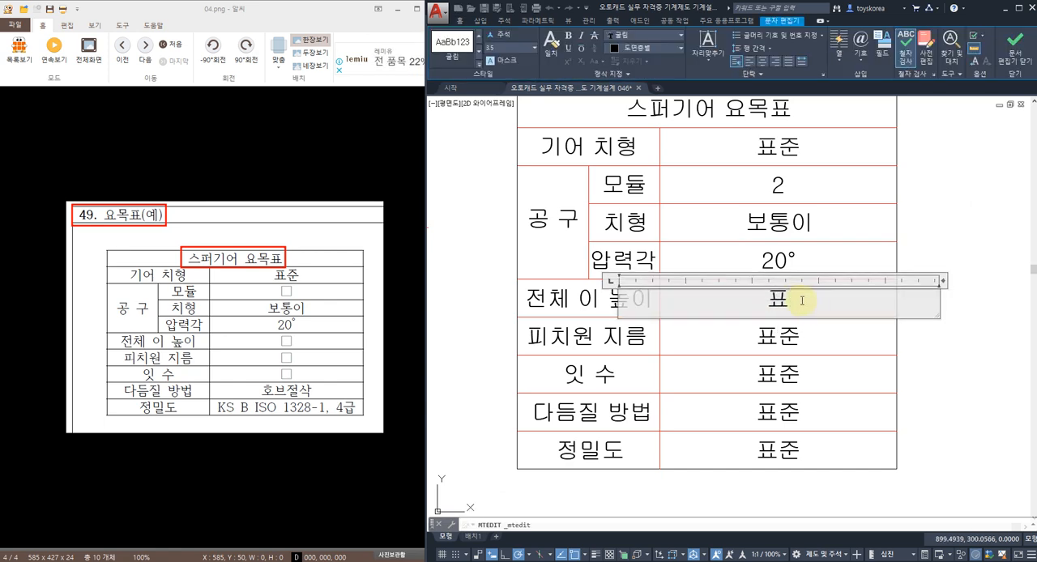
type("4.5")
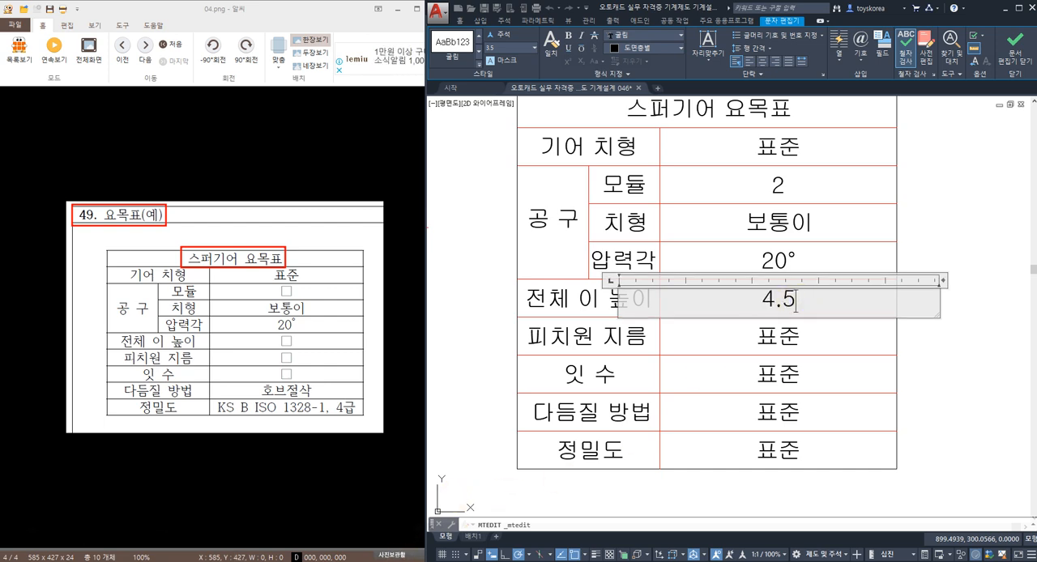
left_click(407, 561)
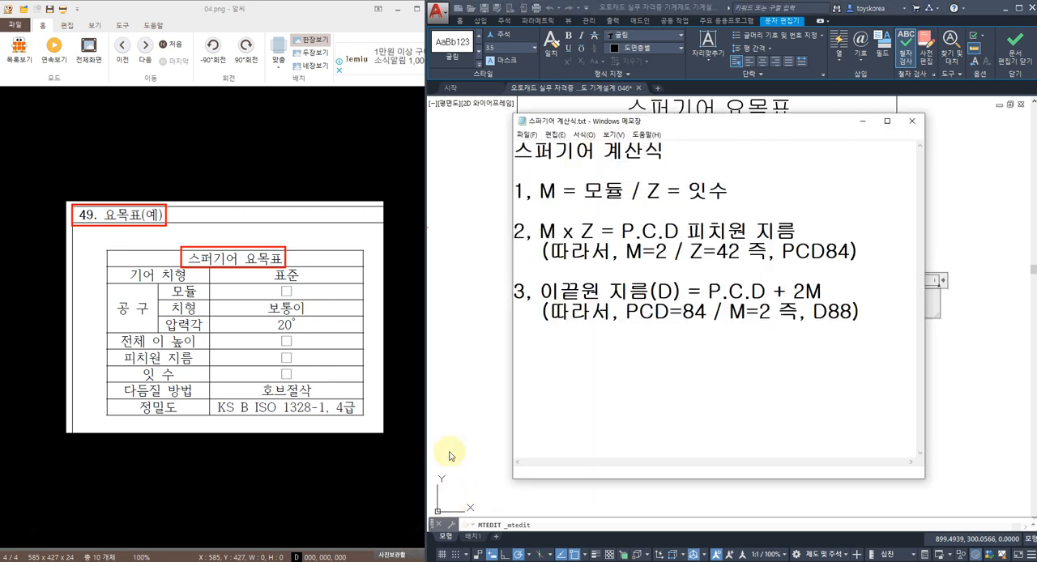
left_click(729, 368)
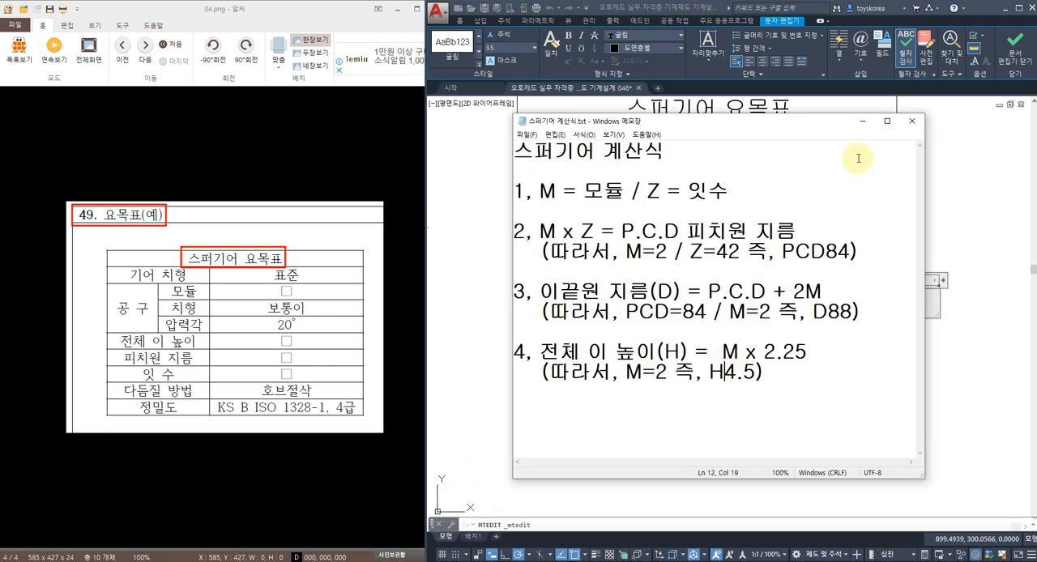
left_click(862, 121)
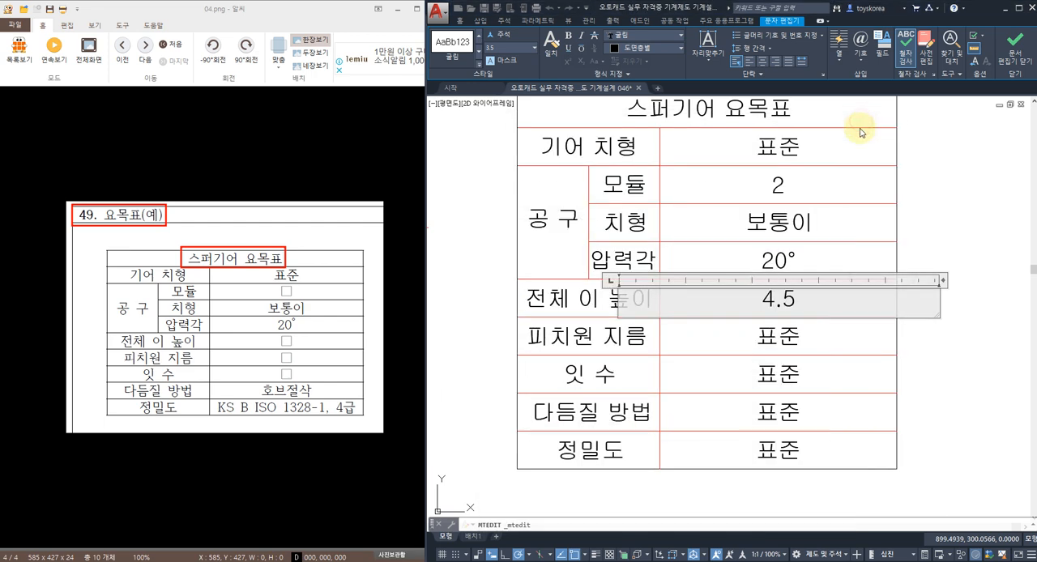
left_click(819, 347)
Step: Replace the value of the 피치원 지름 row with P.C.D⌀84, using the diameter symbol
left_click(777, 337)
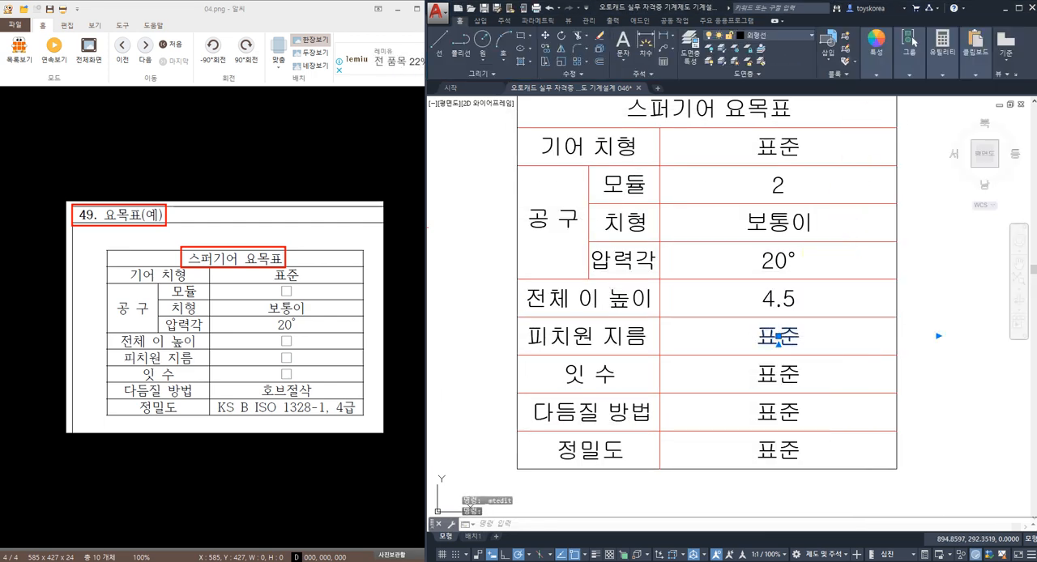
double_click(778, 336)
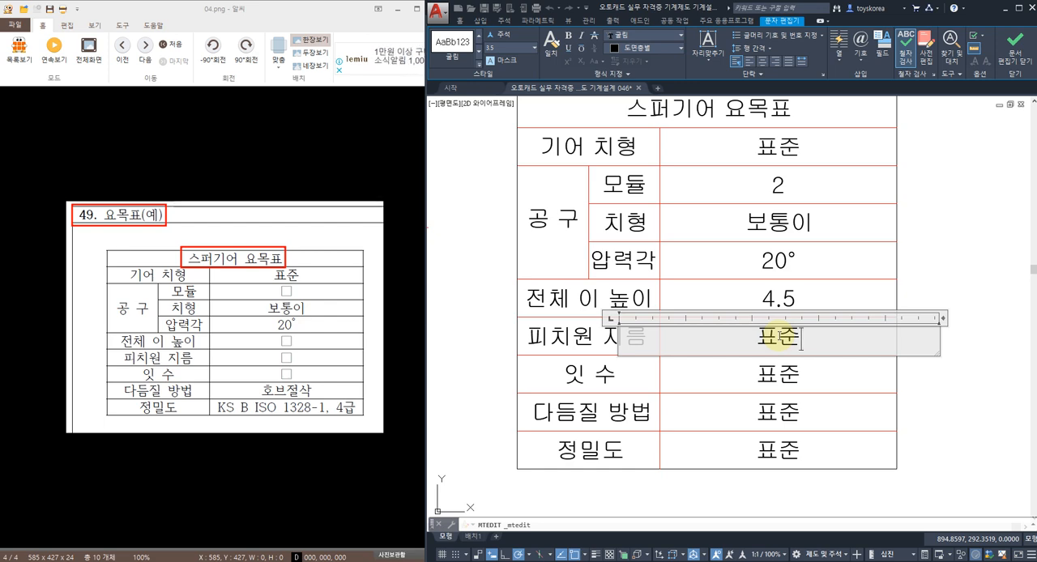
key("Delete")
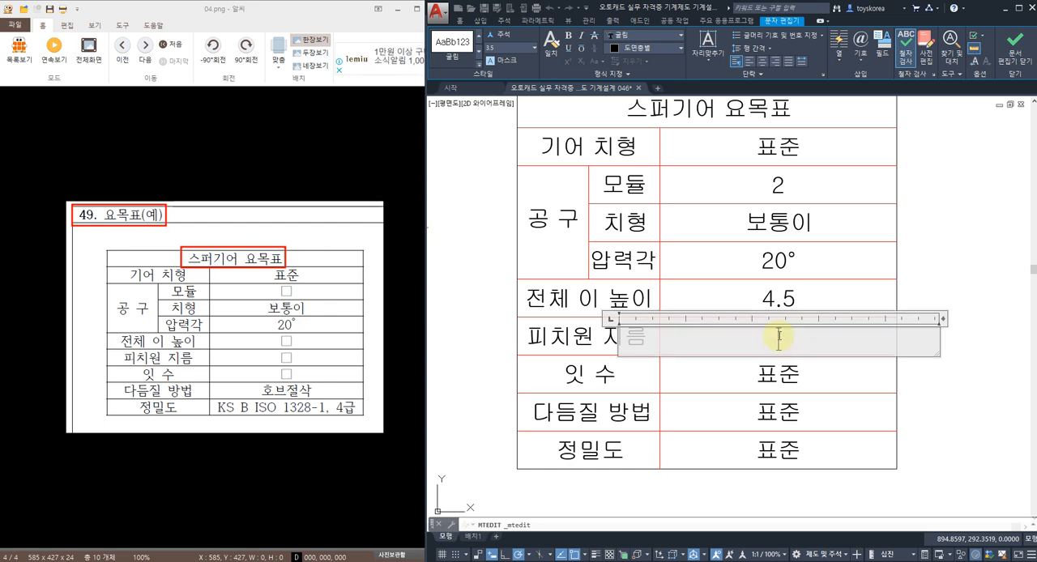
type("P.C.D%%ㅊ")
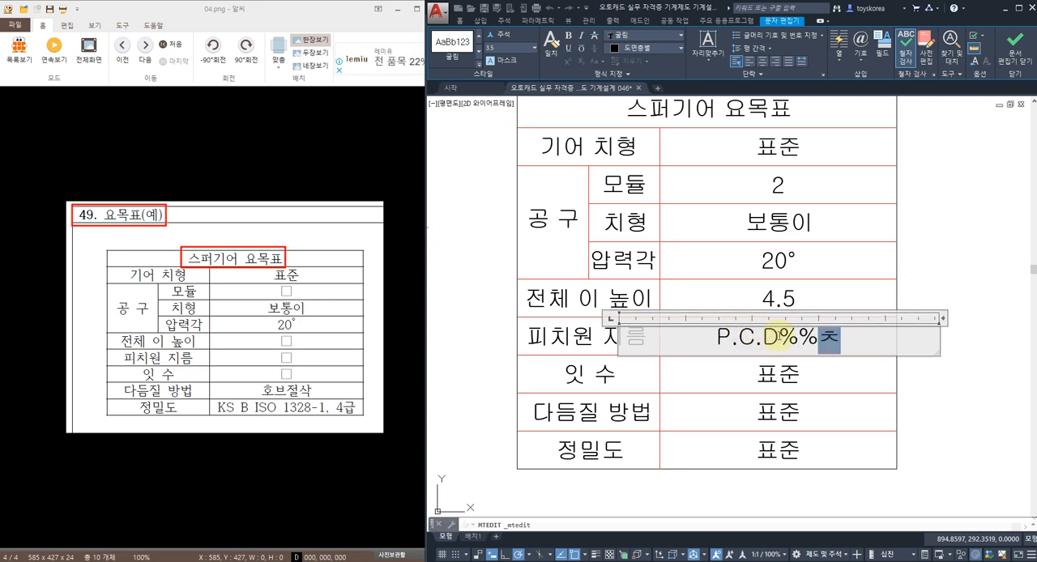
key("BackSpace")
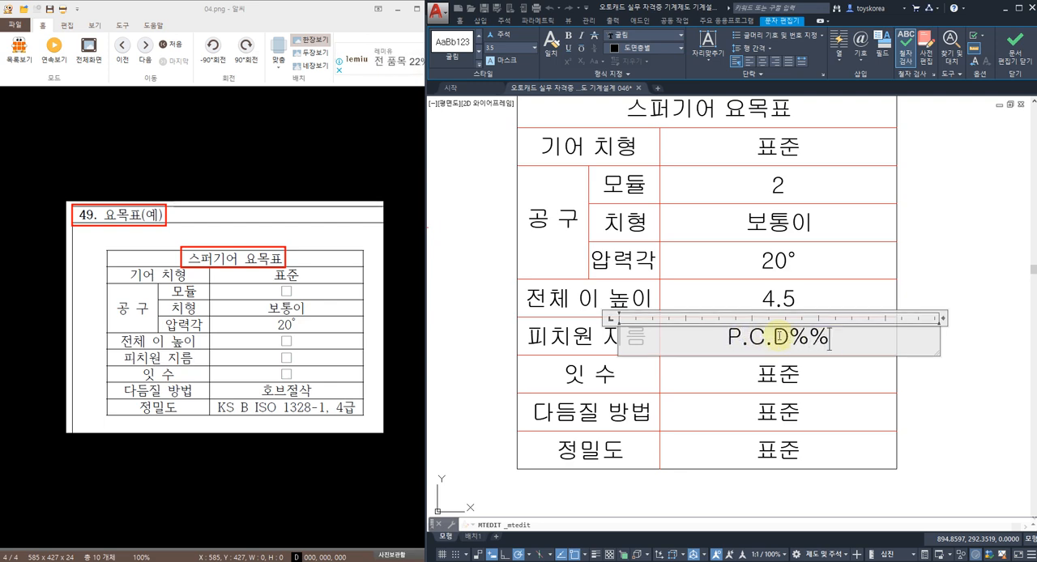
type("c")
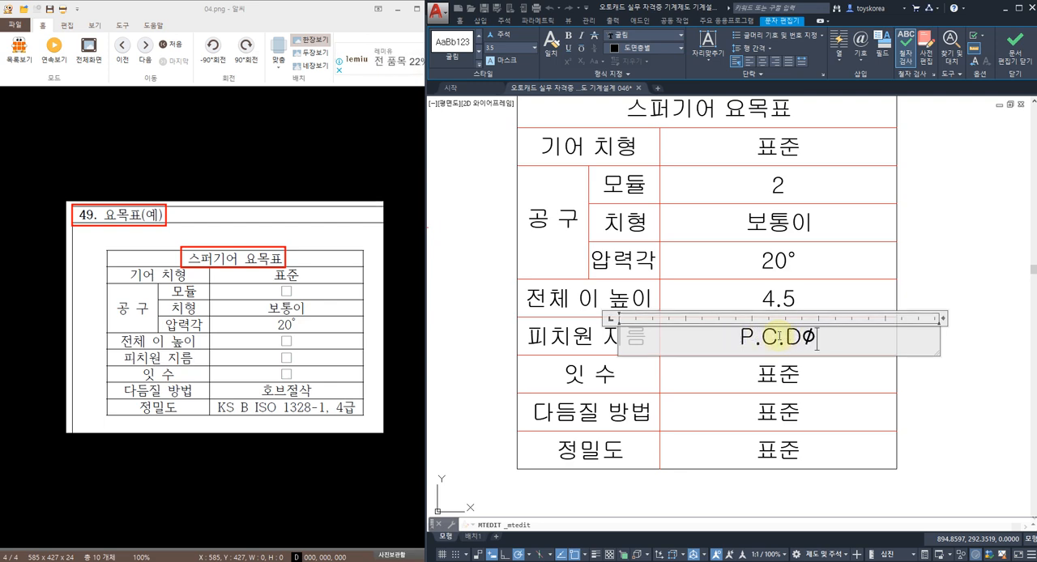
type("84")
left_click(832, 368)
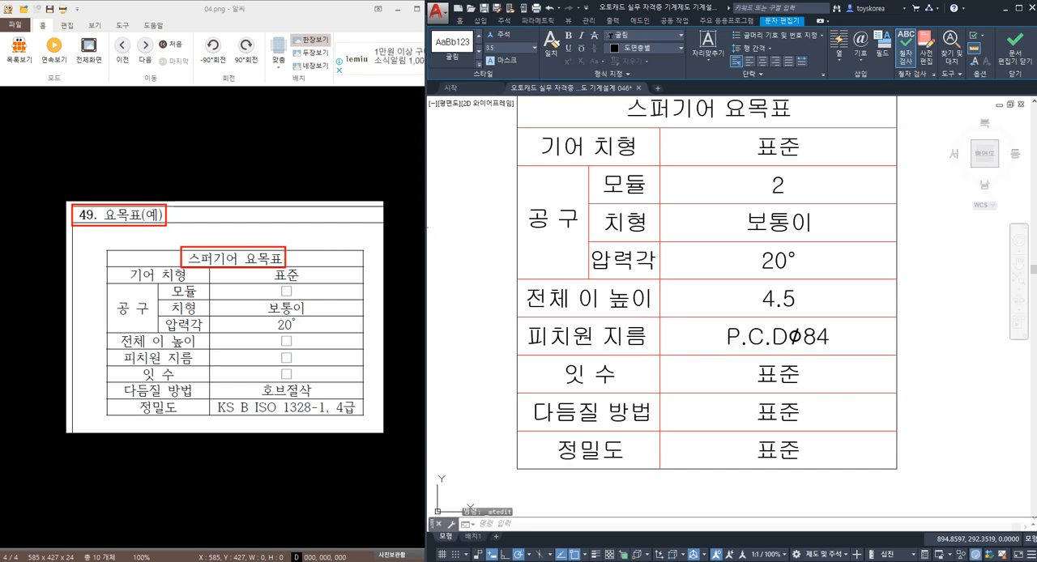
Step: Set the value of the 잇 수 row in the spur gear table to 42
double_click(794, 372)
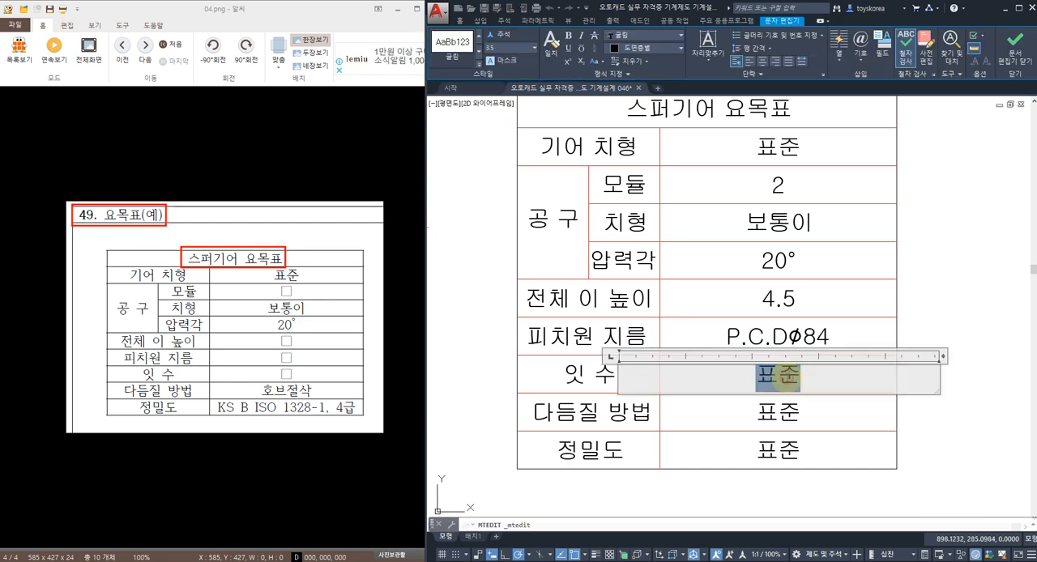
type("42")
left_click(805, 424)
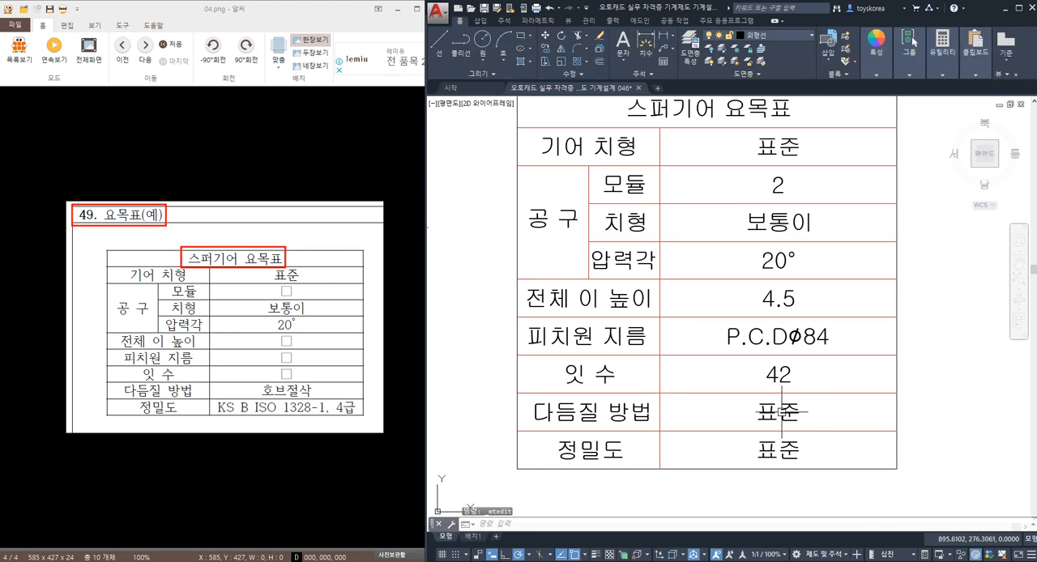
Step: Replace the value of the 다듬질 방법 row with 호브절삭
double_click(778, 414)
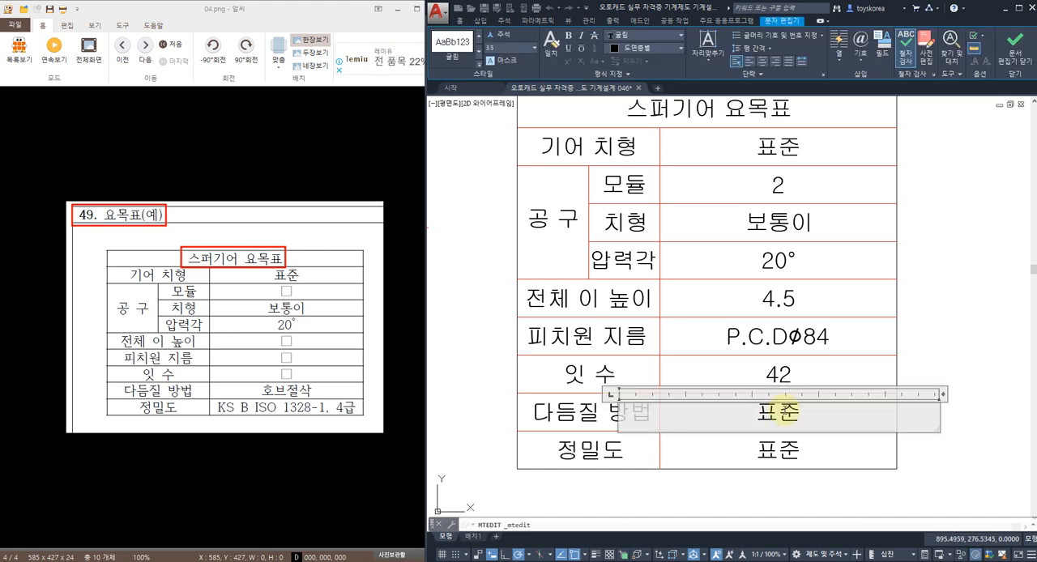
key("Delete")
key("Delete")
type("GH")
key("BackSpace")
key("BackSpace")
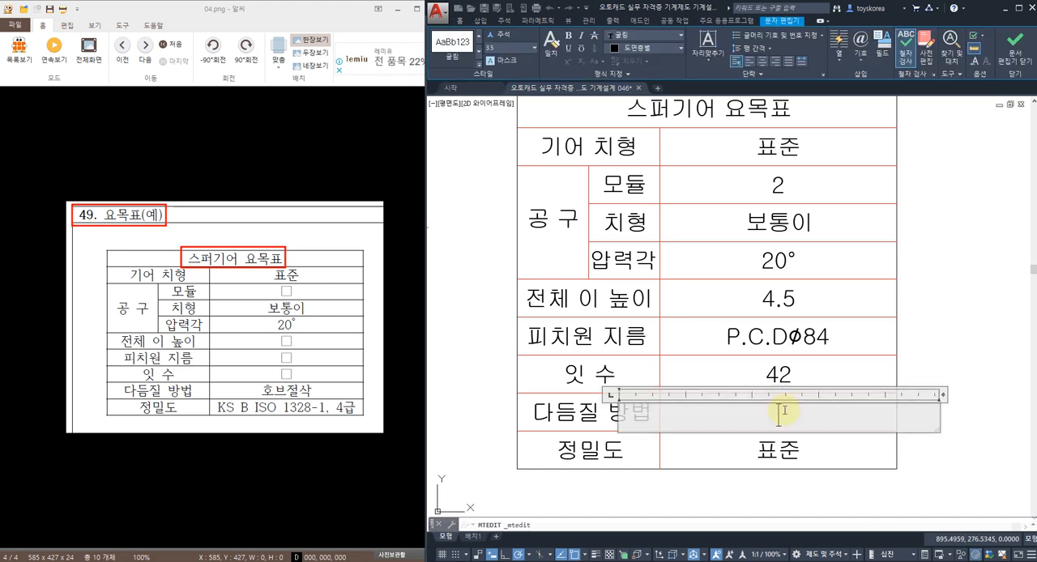
type("호브절삭")
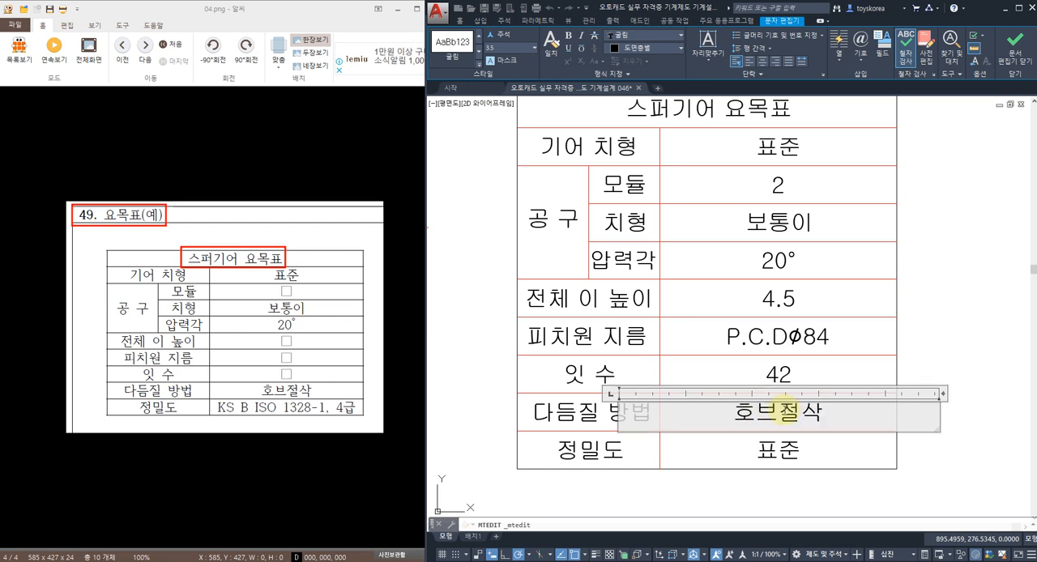
left_click(785, 484)
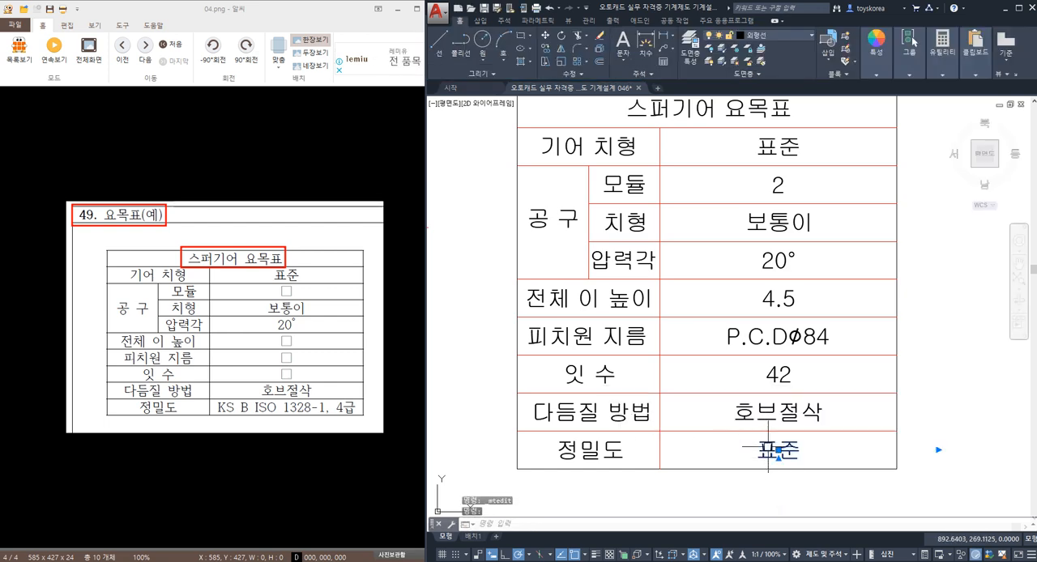
Step: Set the value of the 정밀도 row to KS B ISO 1328-1, 4급 and save the drawing
double_click(774, 448)
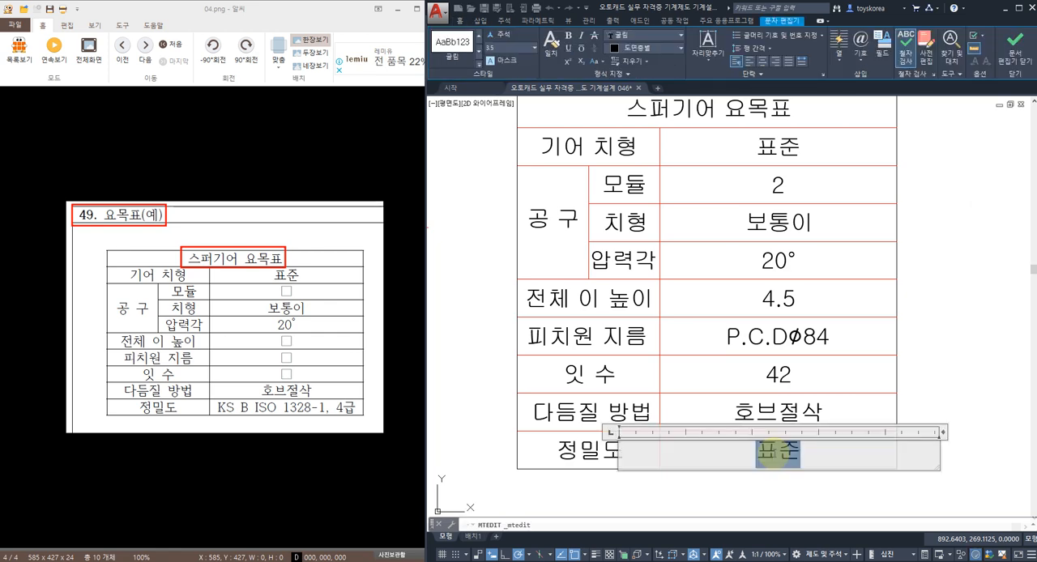
type("KS B ISO")
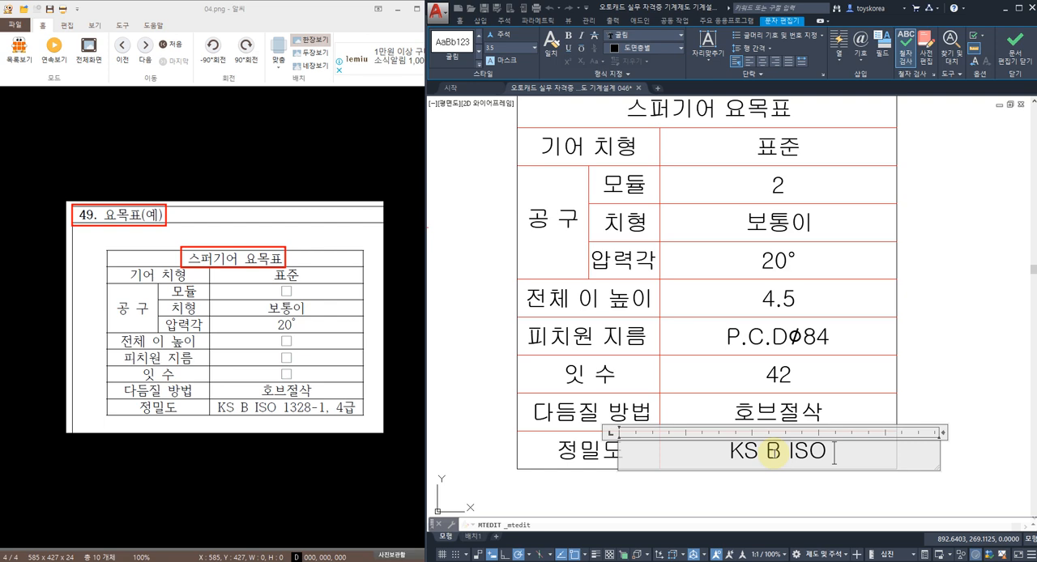
type(" 1328-")
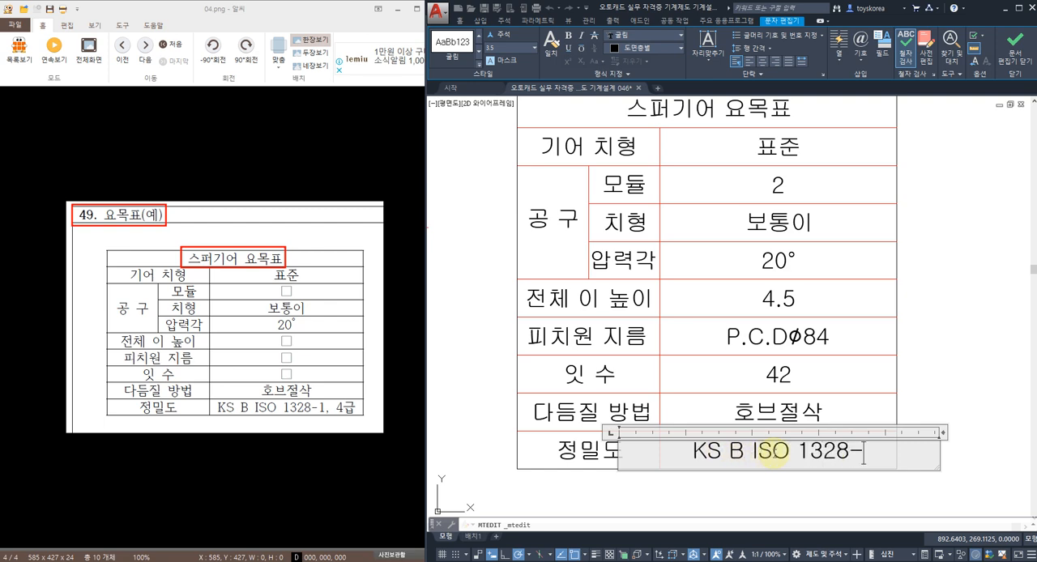
type("1, 4R")
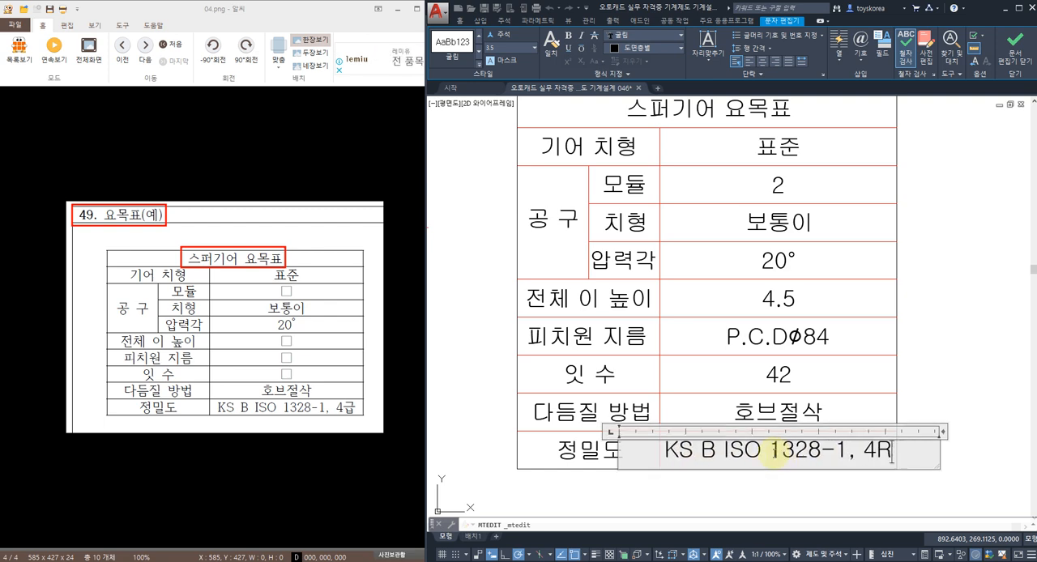
type("급")
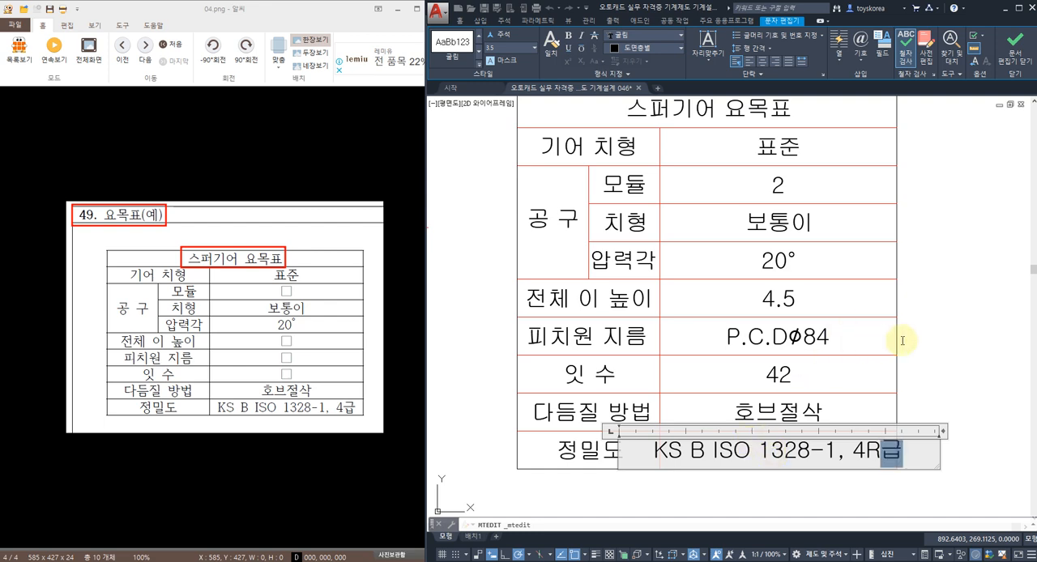
left_click(952, 333)
key("ctrl+s")
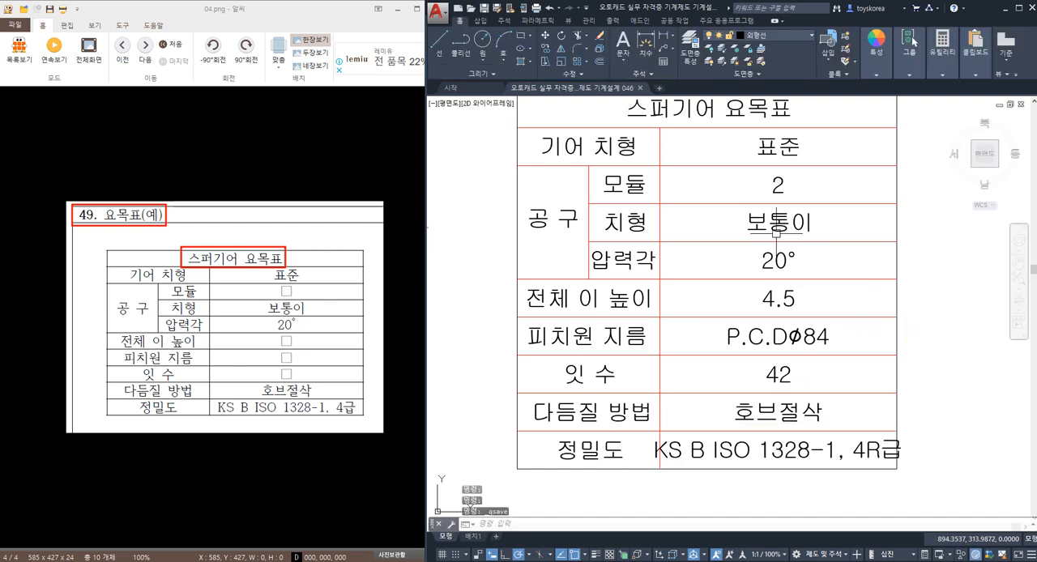
double_click(879, 450)
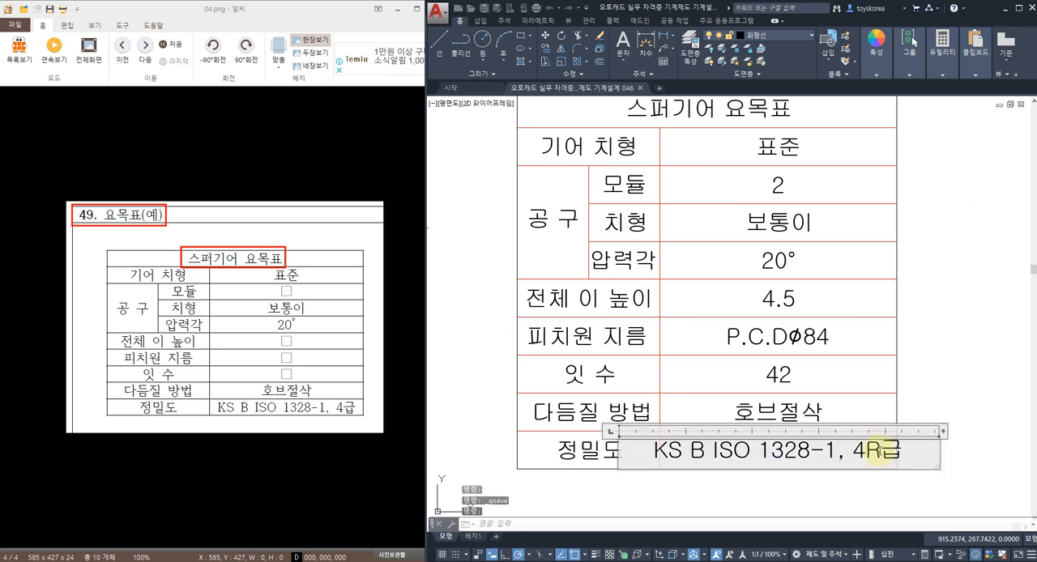
key("BackSpace")
left_click(925, 388)
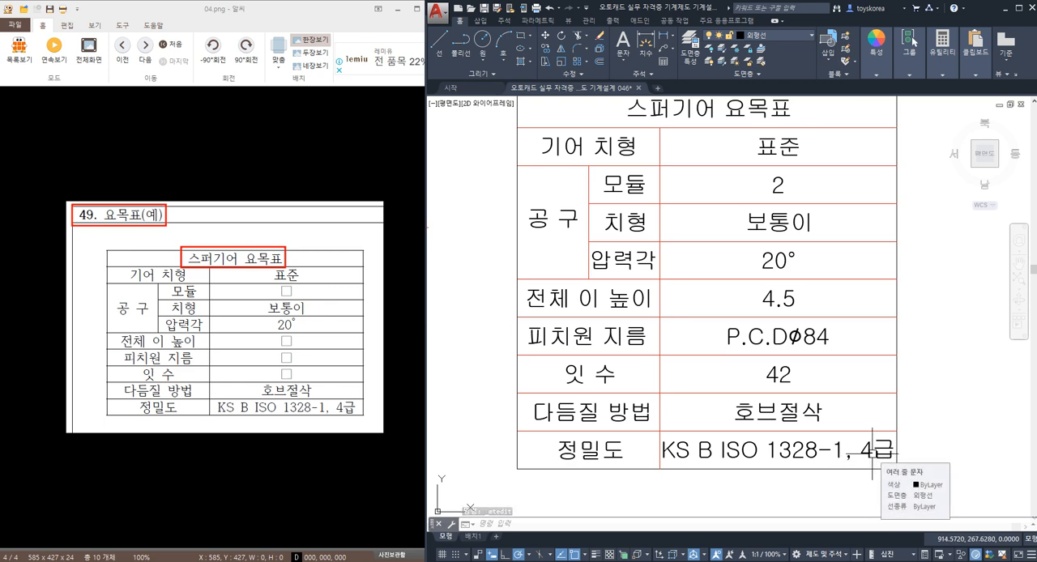
left_click(866, 450)
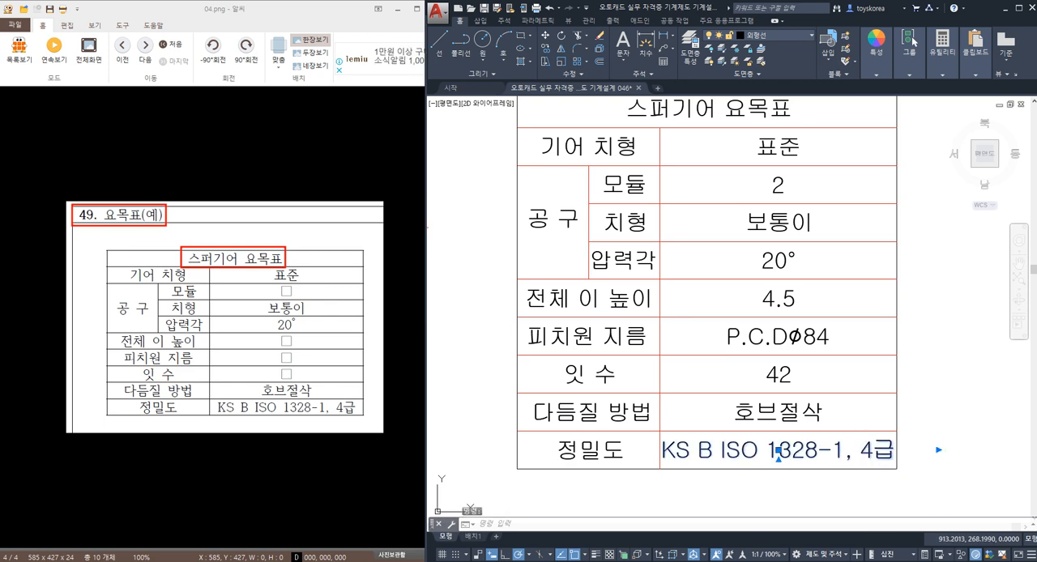
double_click(885, 450)
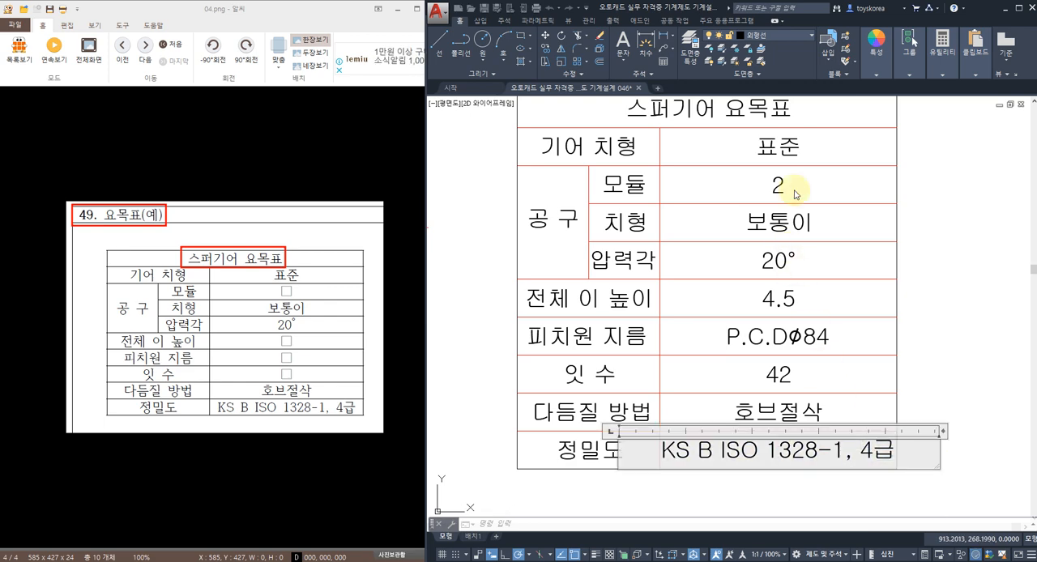
double_click(791, 451)
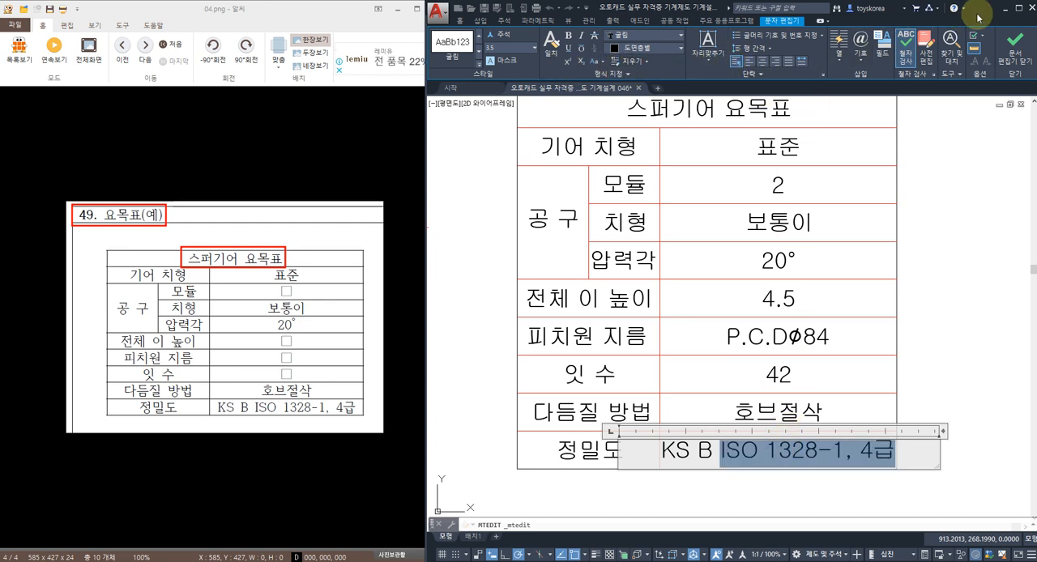
left_click(958, 243)
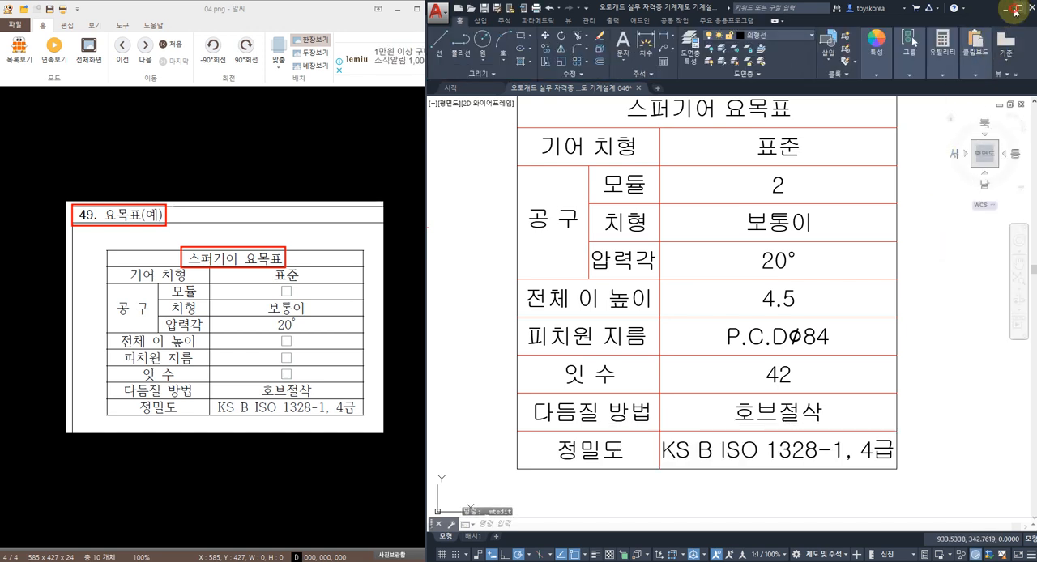
Step: Maximize the drawing window and set the width factor of the whole 정밀도 value text to 0.9
left_click(1019, 6)
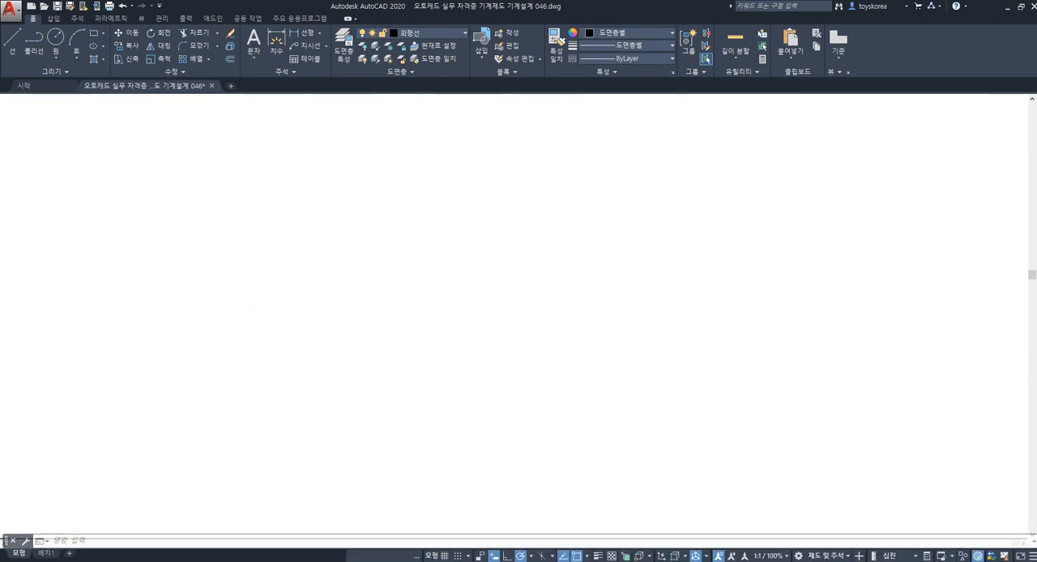
double_click(577, 459)
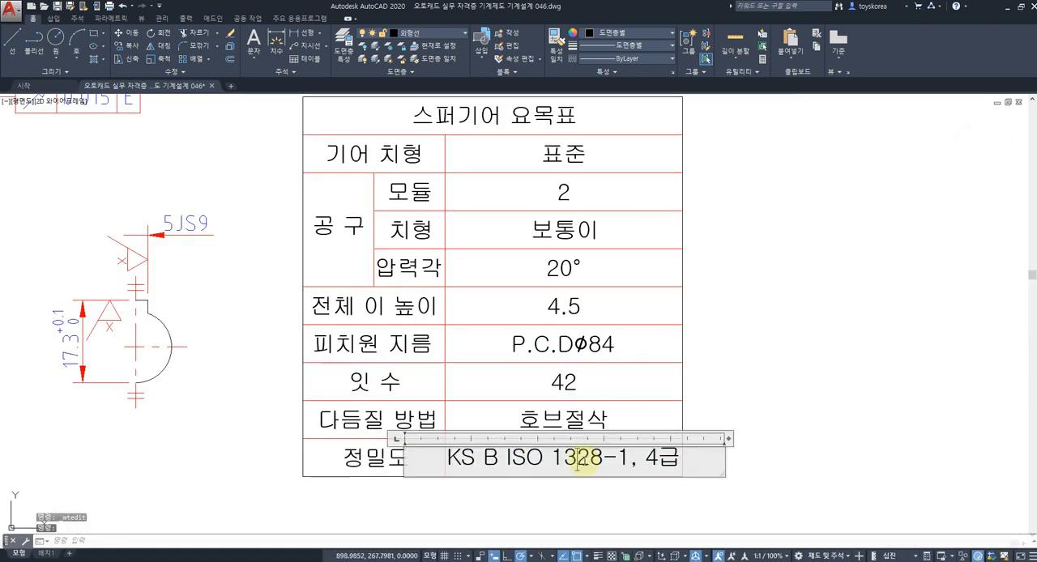
double_click(578, 459)
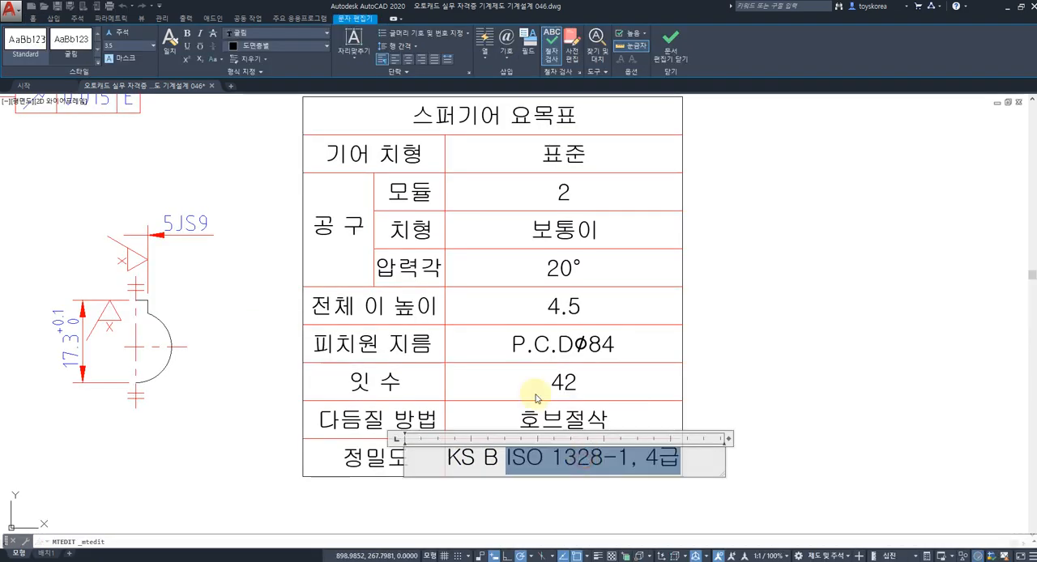
left_click(264, 75)
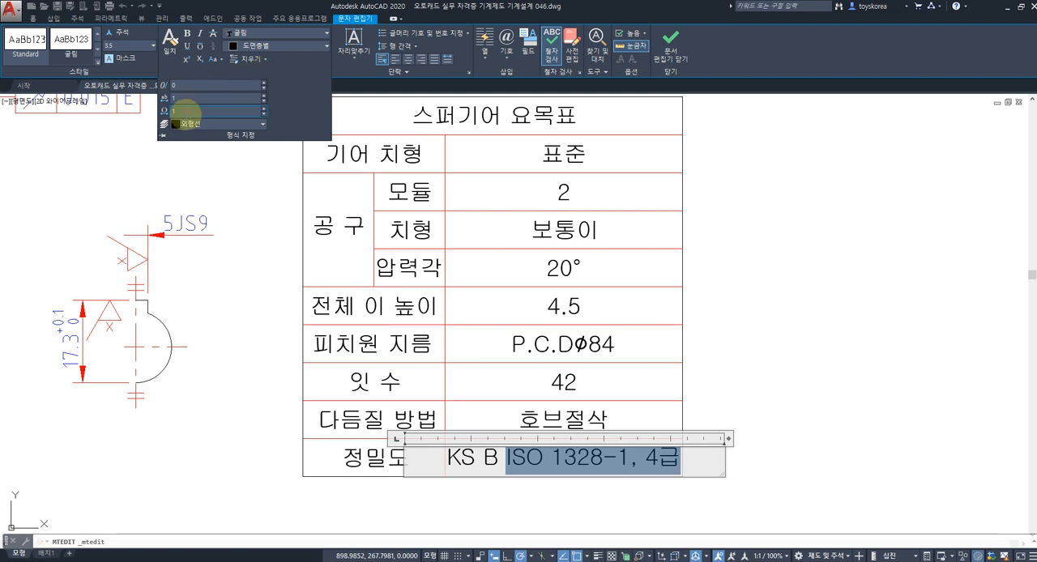
left_click(470, 405)
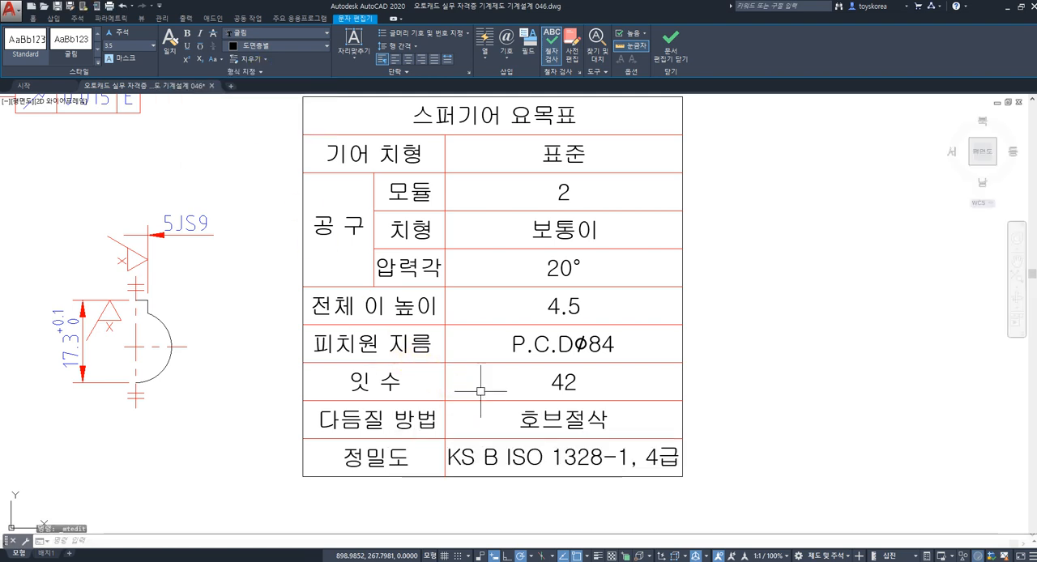
double_click(512, 458)
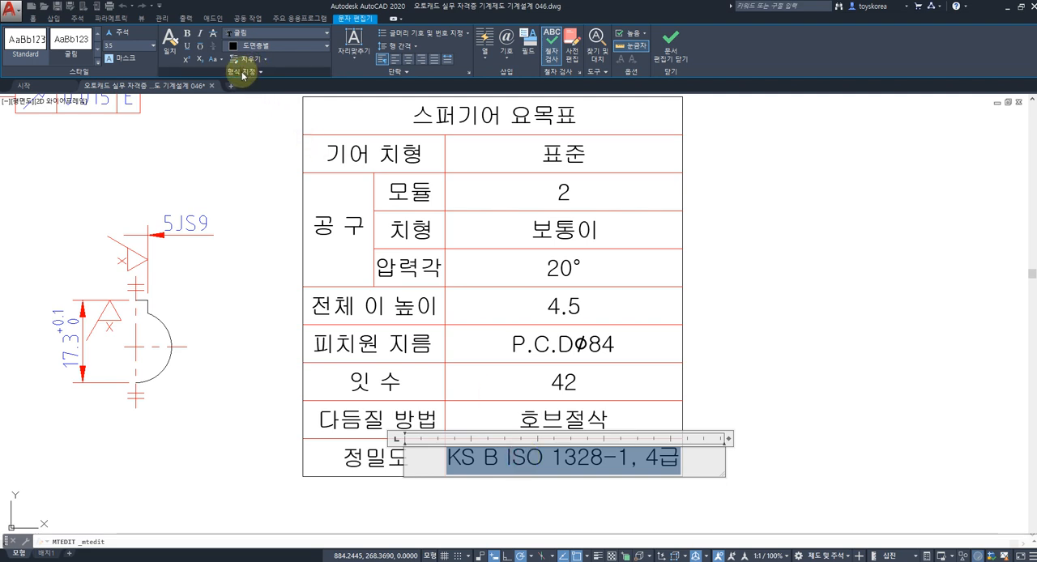
left_click(242, 73)
left_click(190, 110)
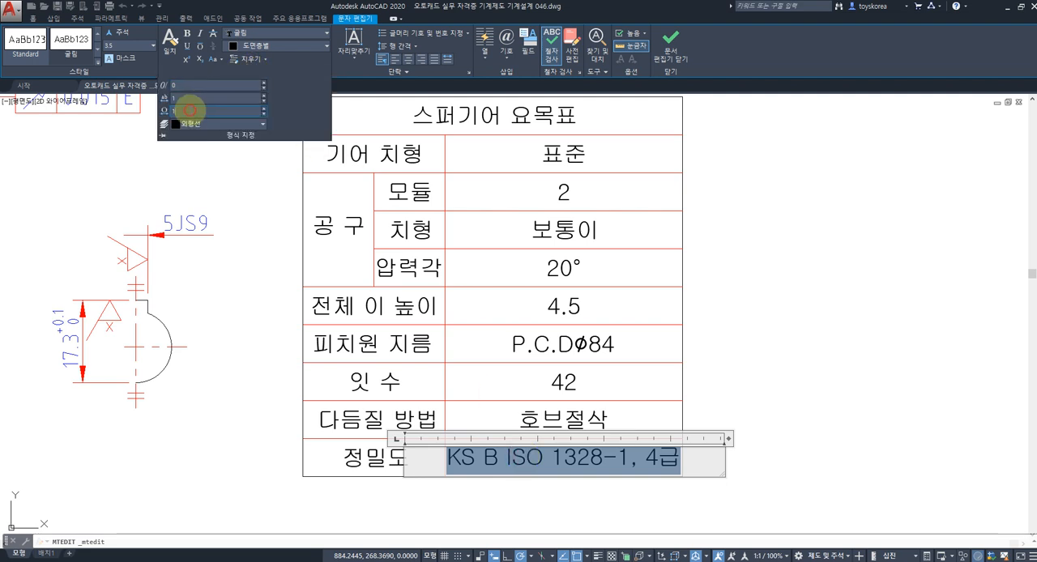
type("0.9")
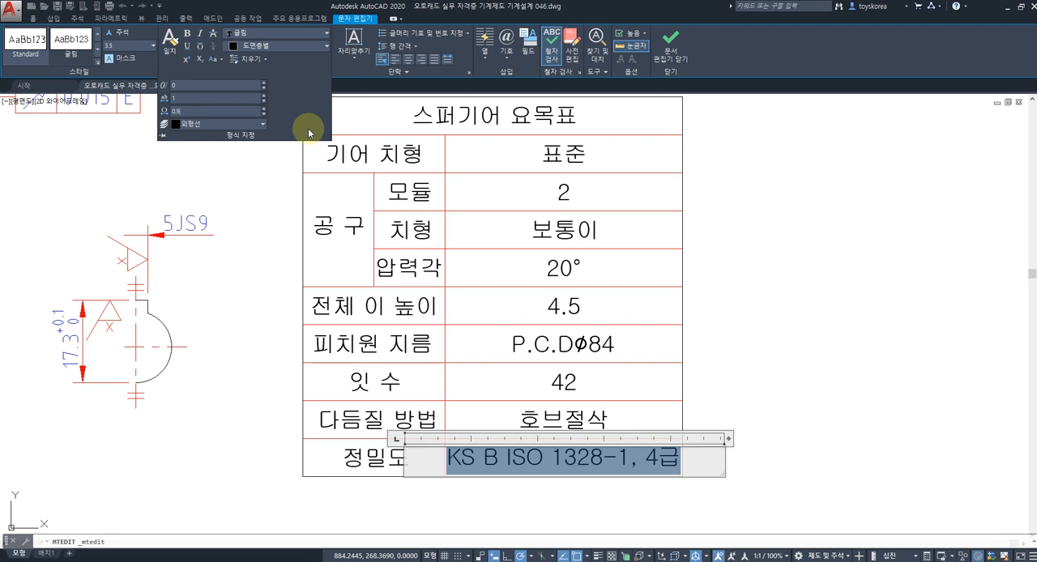
key("Return")
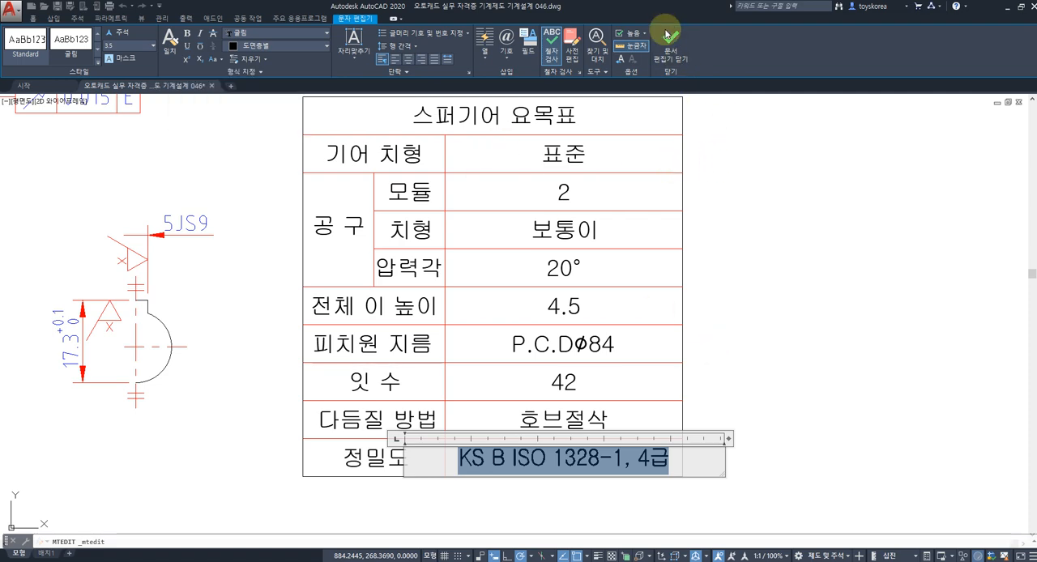
left_click(730, 221)
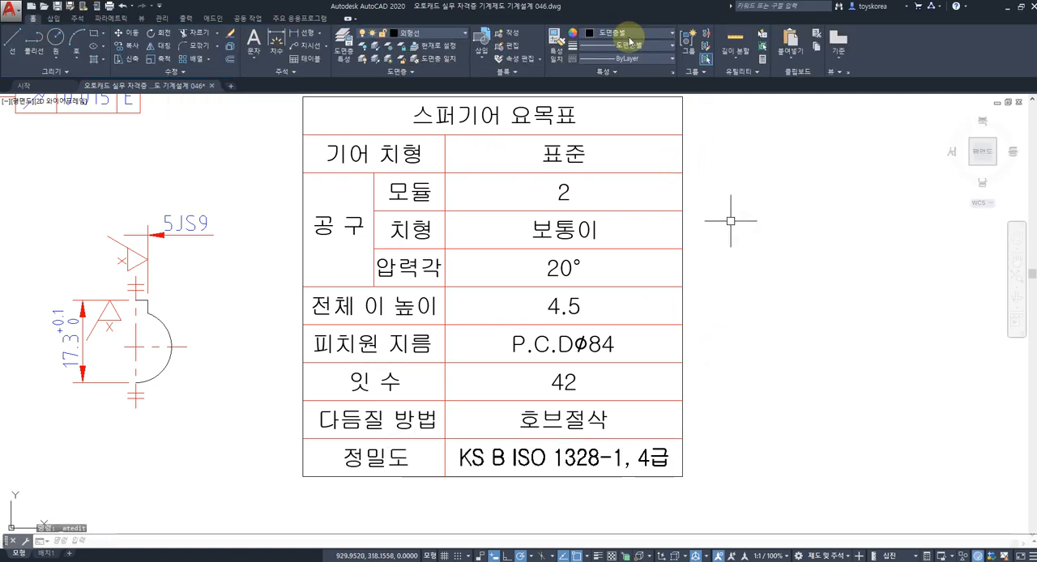
Step: Place the drawing window back beside the reference image and erase the spare surface roughness symbols above the gear views
double_click(531, 8)
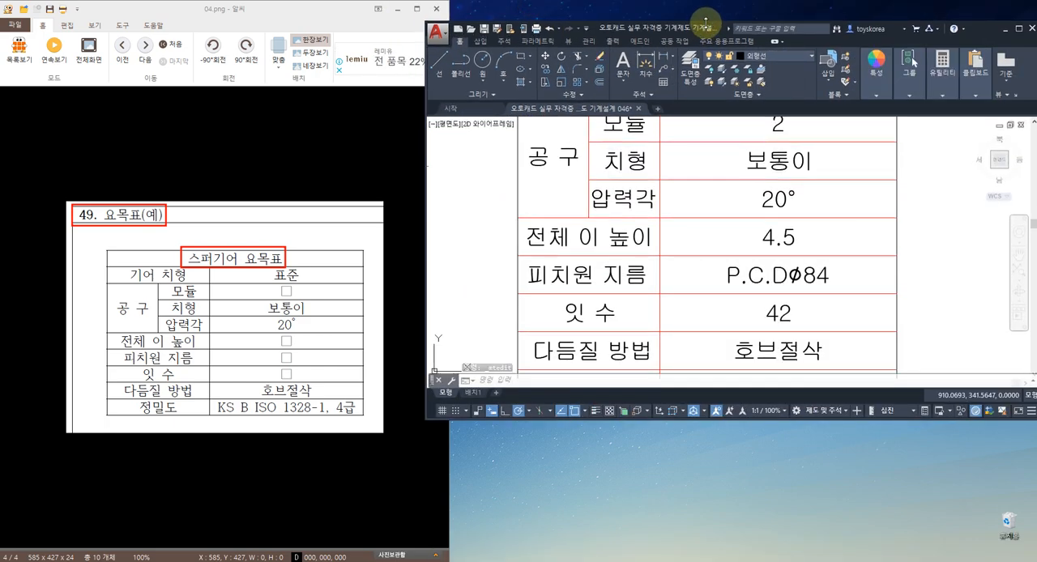
left_click_drag(709, 22, 707, 1)
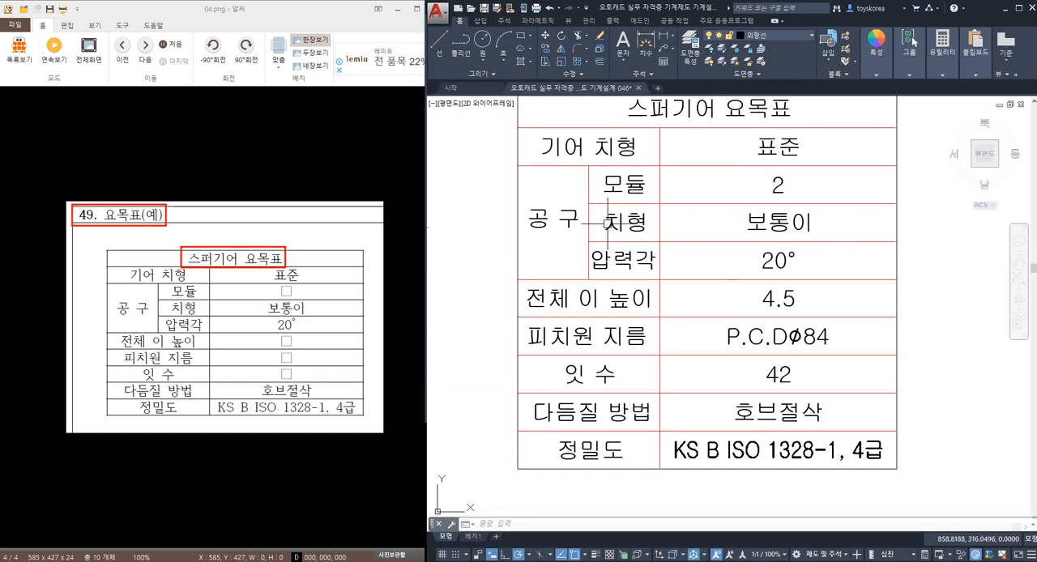
scroll(607, 224, "down", 6)
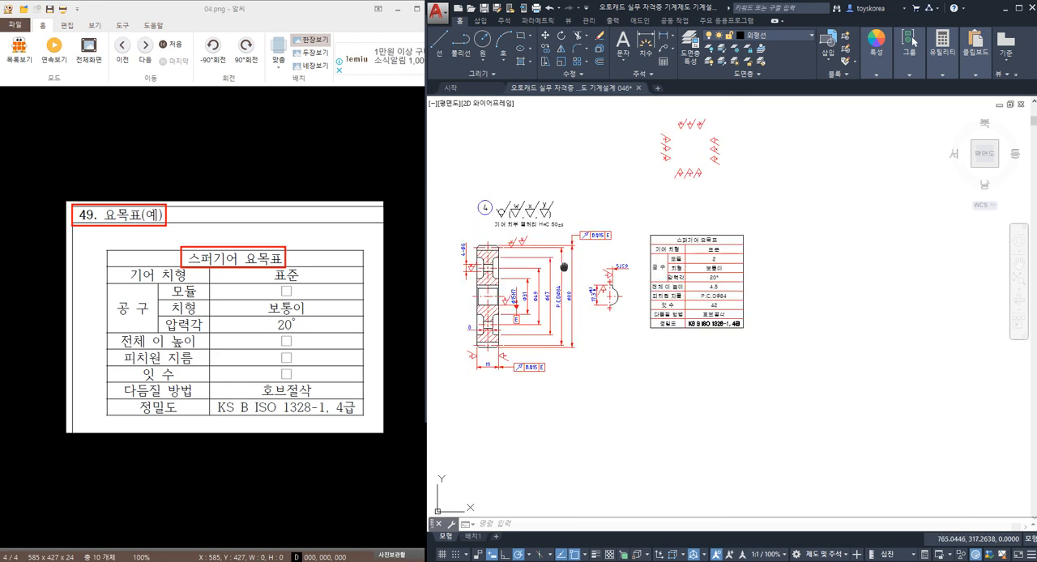
left_click(854, 233)
left_click(663, 97)
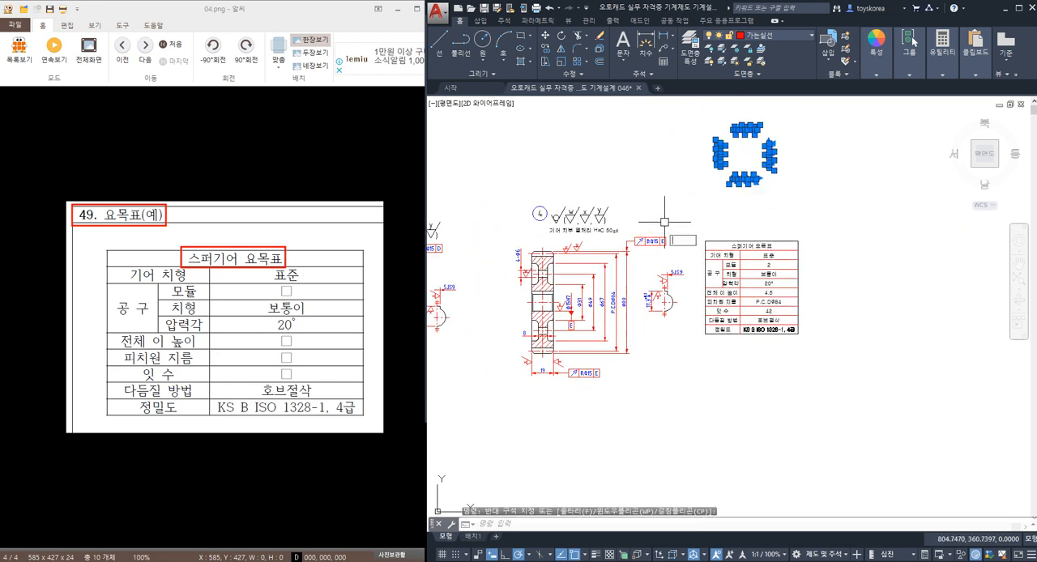
scroll(572, 309, "up", 2)
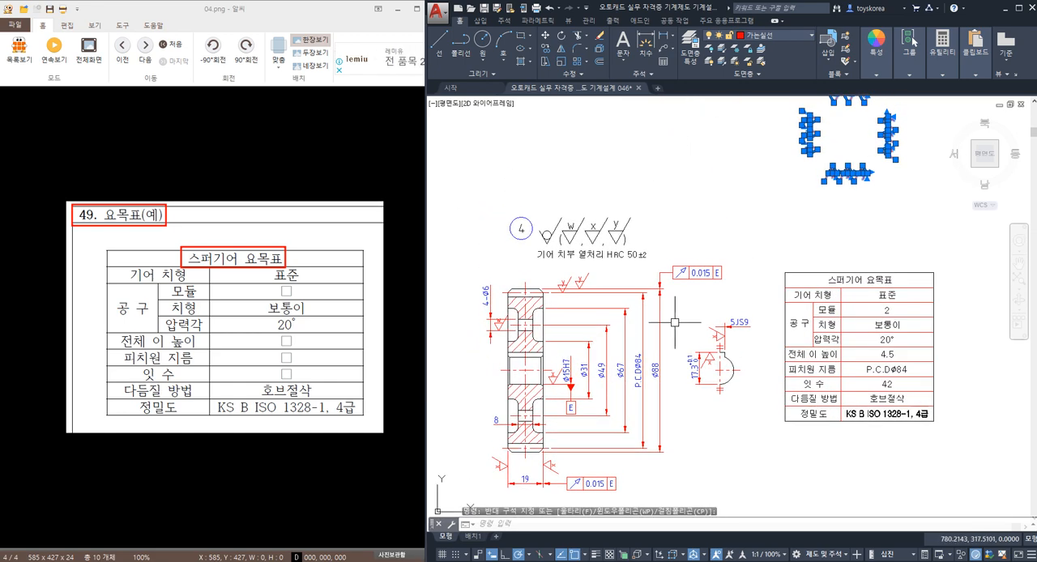
key("Return")
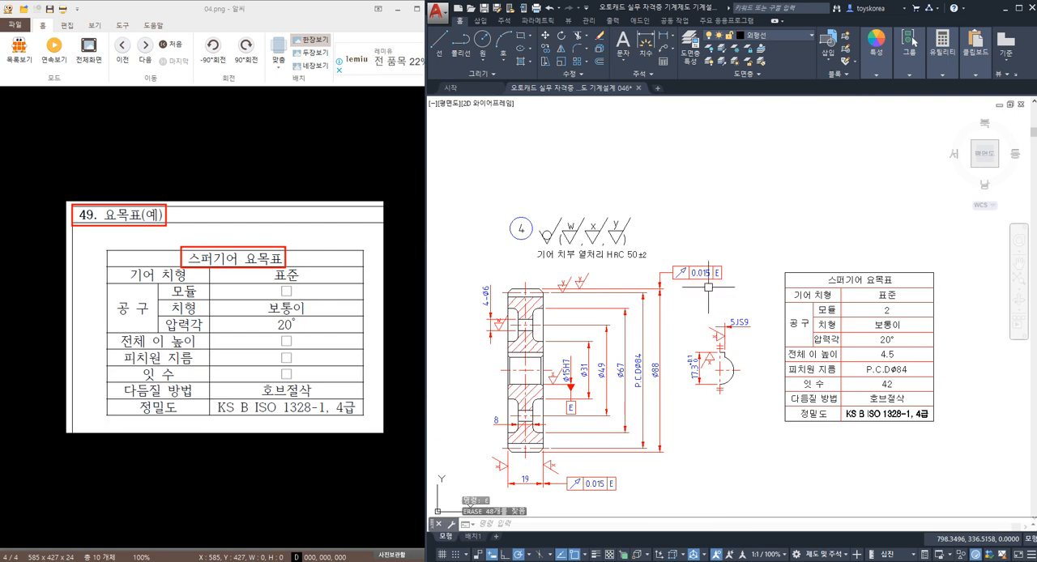
Step: Bring up the 동력전달장치 assembly drawing beside the spur gear part drawing for comparison
middle_click_drag(695, 295, 710, 278)
key("alt+Tab")
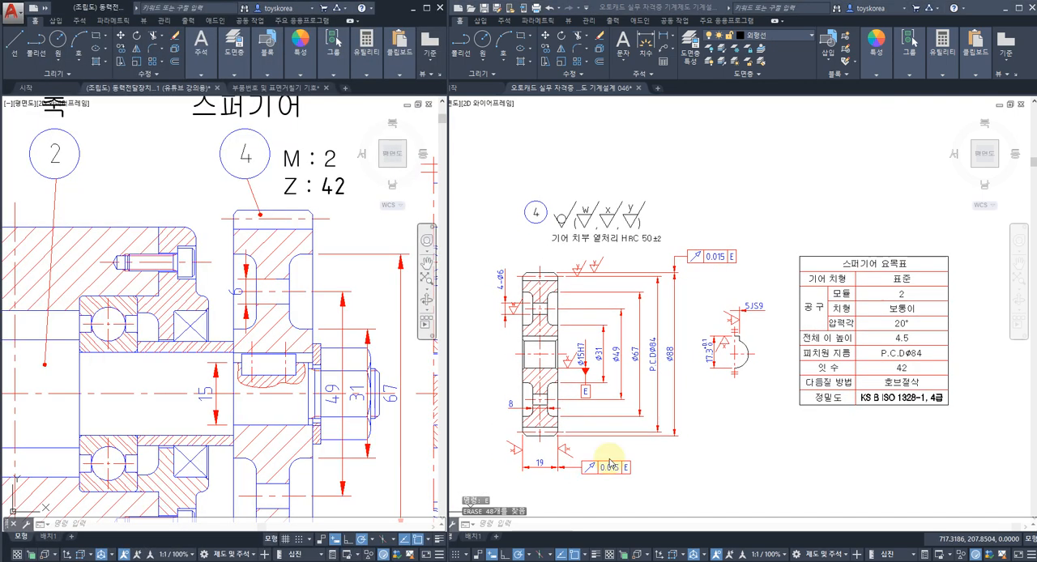
Step: Bring the whole spur gear part drawing into view beside the assembly drawing and save it
scroll(649, 316, "down", 2)
left_click(653, 315)
scroll(660, 327, "up", 2)
middle_click_drag(660, 326, 663, 305)
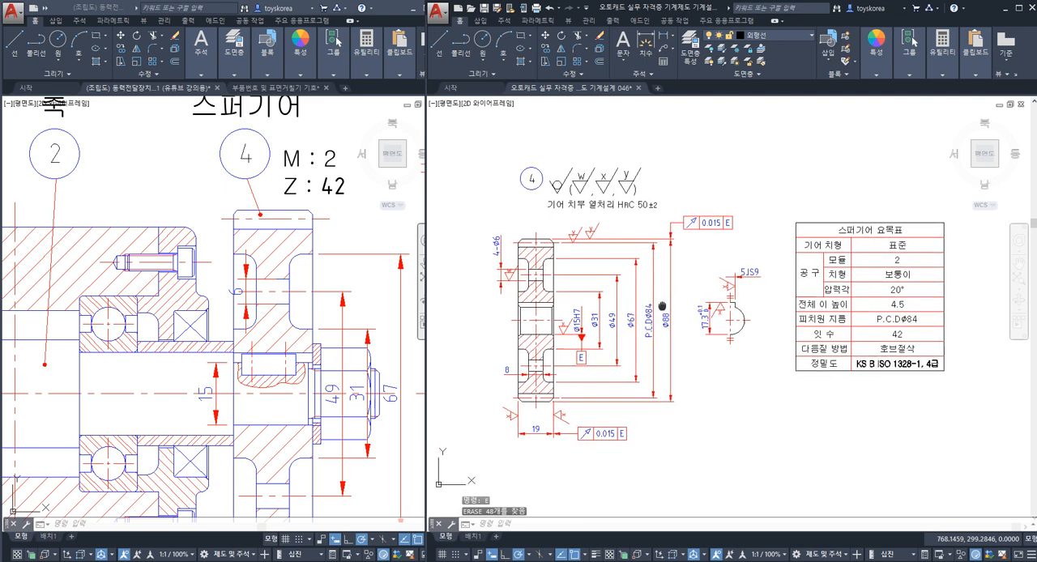
key("ctrl+s")
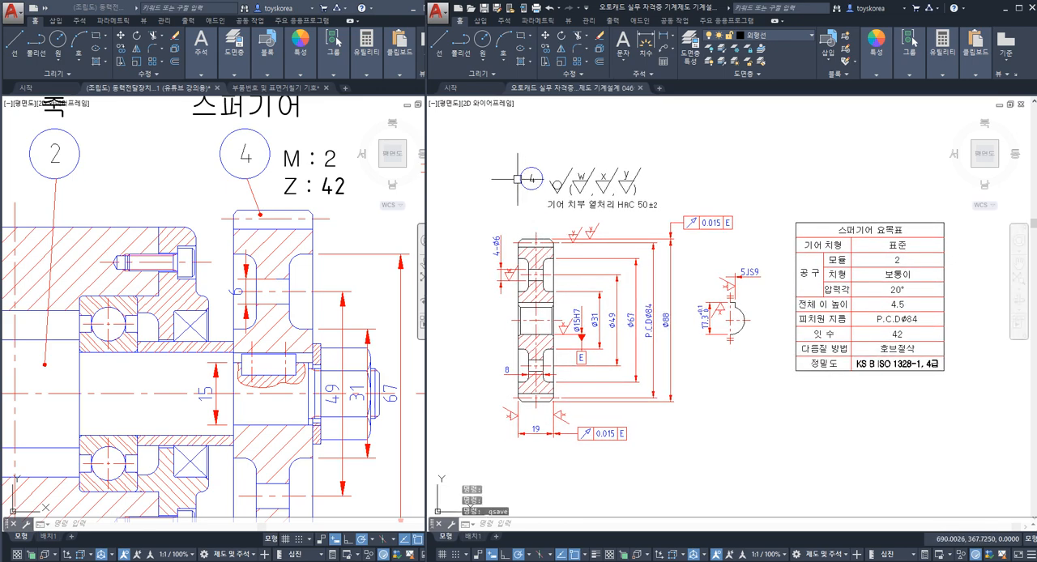
Step: Review the spur gear part drawing: heat treatment note, surface roughness symbols, dimensions, geometric tolerances, keyway detail and the 스퍼기어 요목표 table
scroll(564, 195, "up", 2)
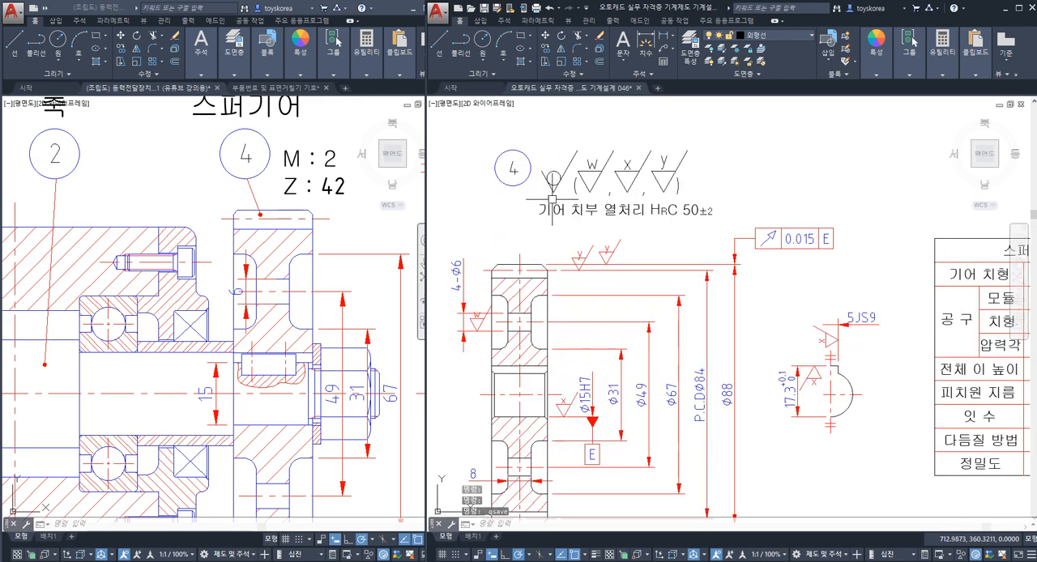
middle_click_drag(553, 197, 562, 157)
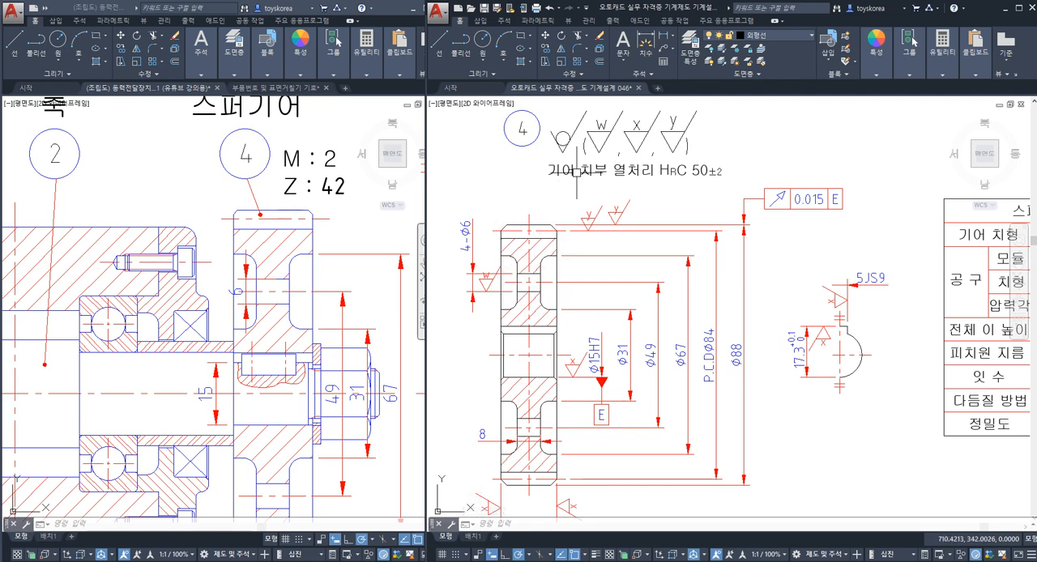
middle_click_drag(593, 151, 596, 149)
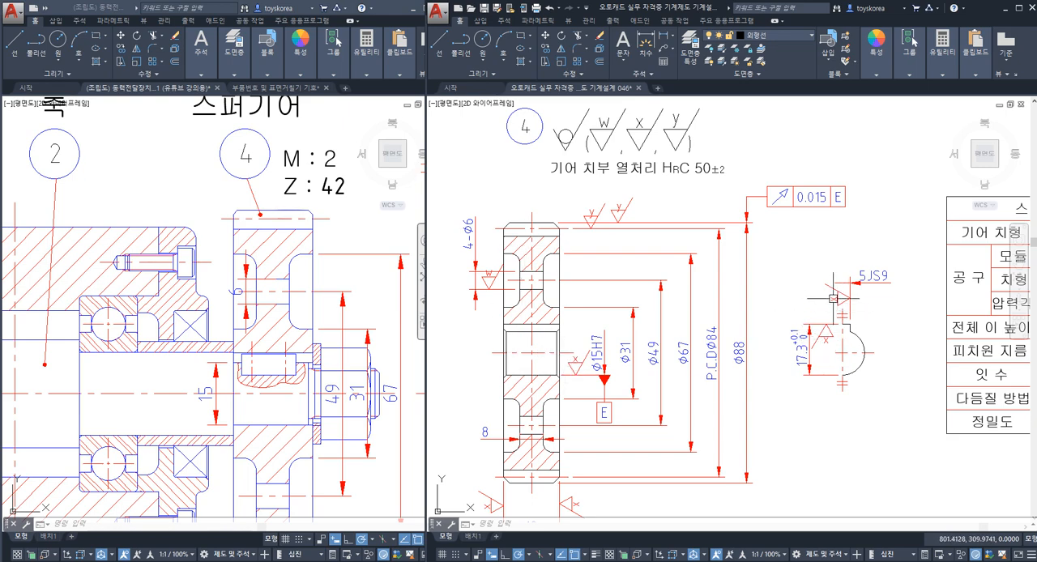
mouse_move(626, 316)
middle_mouse_down()
mouse_move(641, 299)
mouse_move(610, 301)
mouse_move(592, 262)
mouse_move(614, 237)
middle_mouse_up()
middle_click_drag(613, 334, 632, 279)
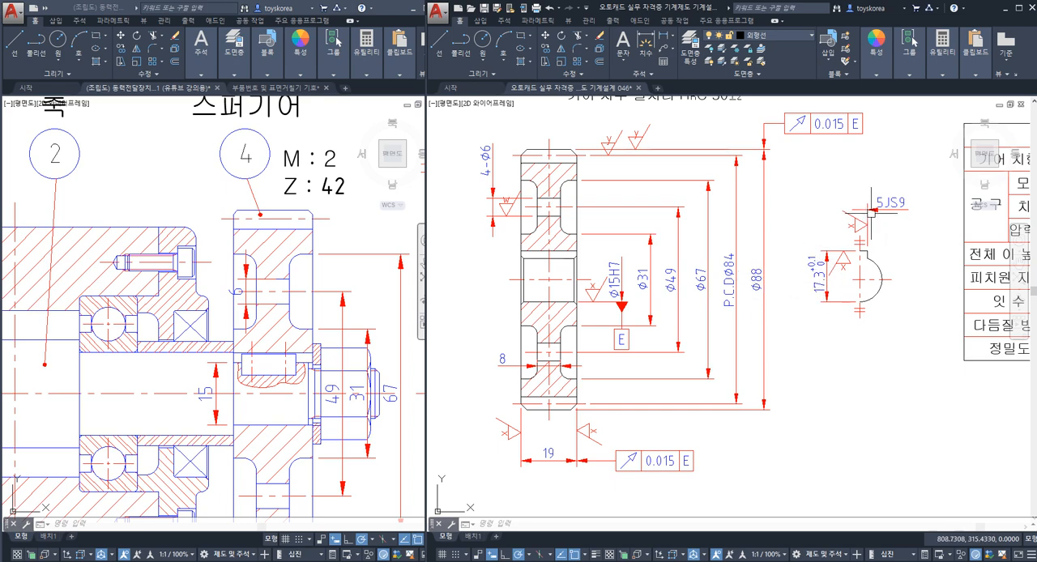
middle_click_drag(720, 308, 720, 324)
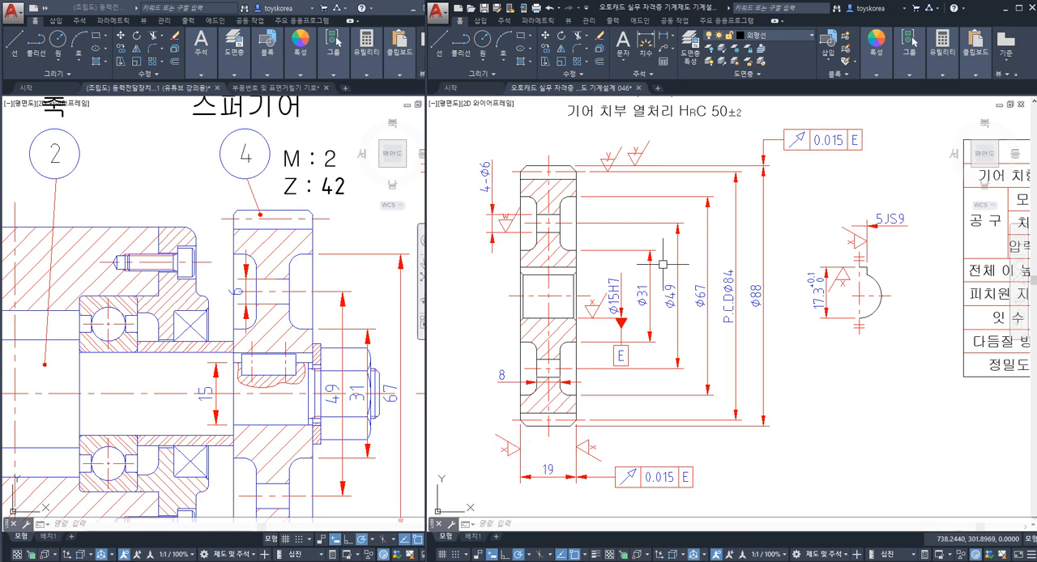
middle_click_drag(663, 263, 477, 268)
middle_click_drag(729, 292, 581, 319)
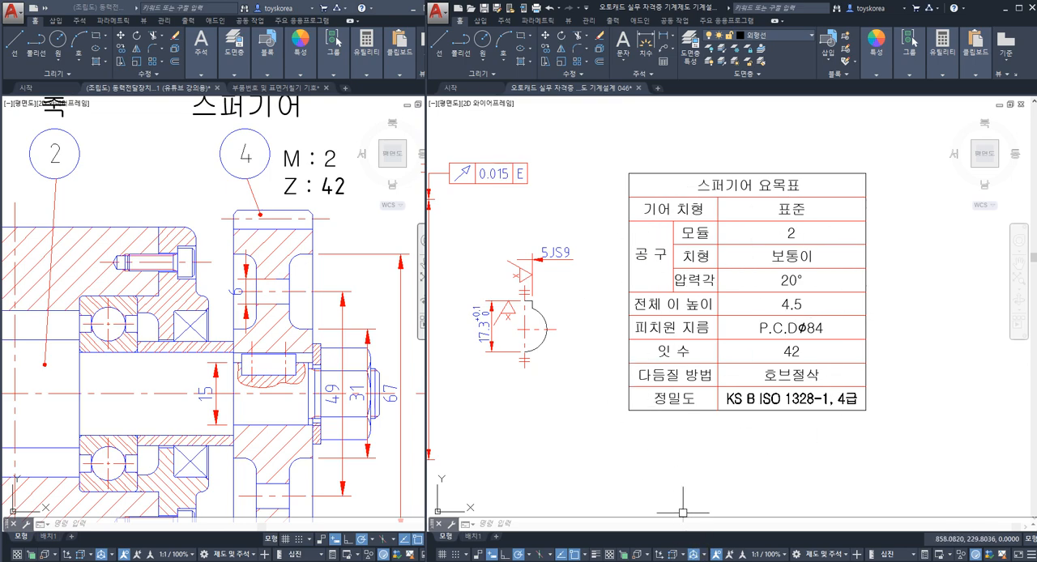
Step: Switch to the 작업내용 046.txt notes in Notepad and highlight the text from 스퍼기어 부품 through 표면거칠기 in the work title section
left_click(693, 560)
left_click(694, 560)
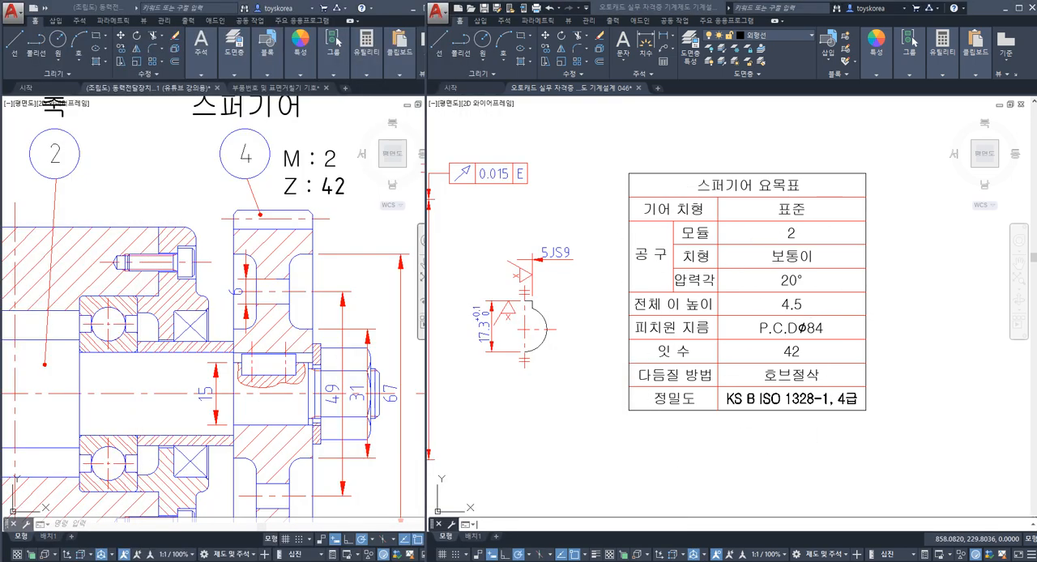
left_click(713, 561)
left_click(713, 561)
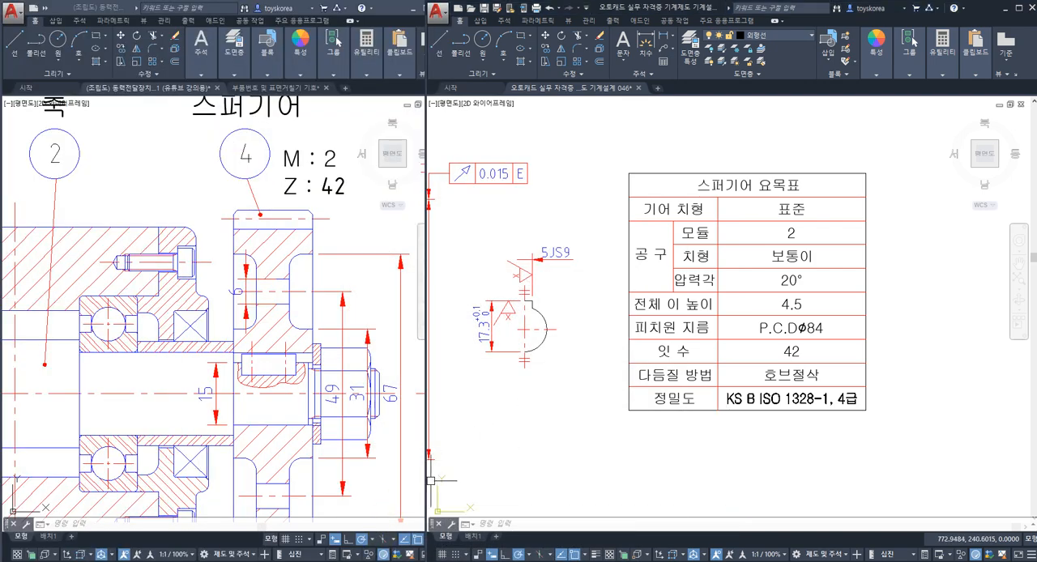
left_click(389, 560)
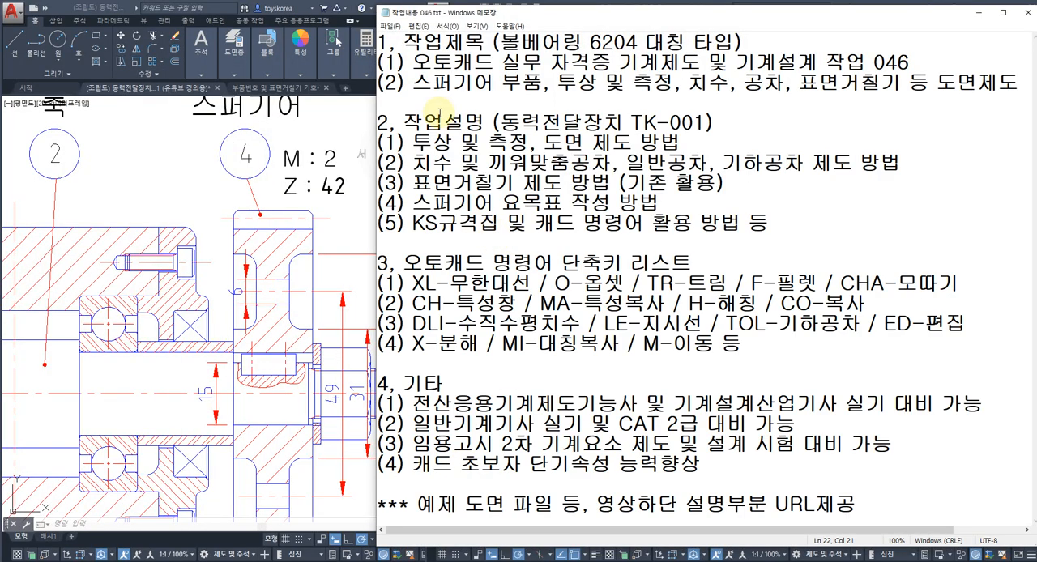
left_click(556, 82)
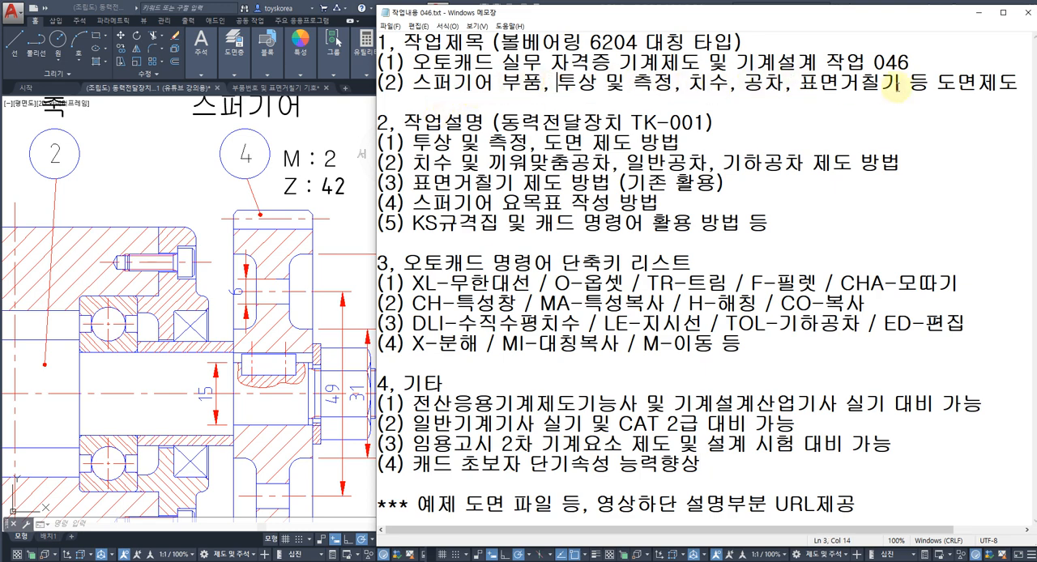
left_click_drag(897, 85, 420, 91)
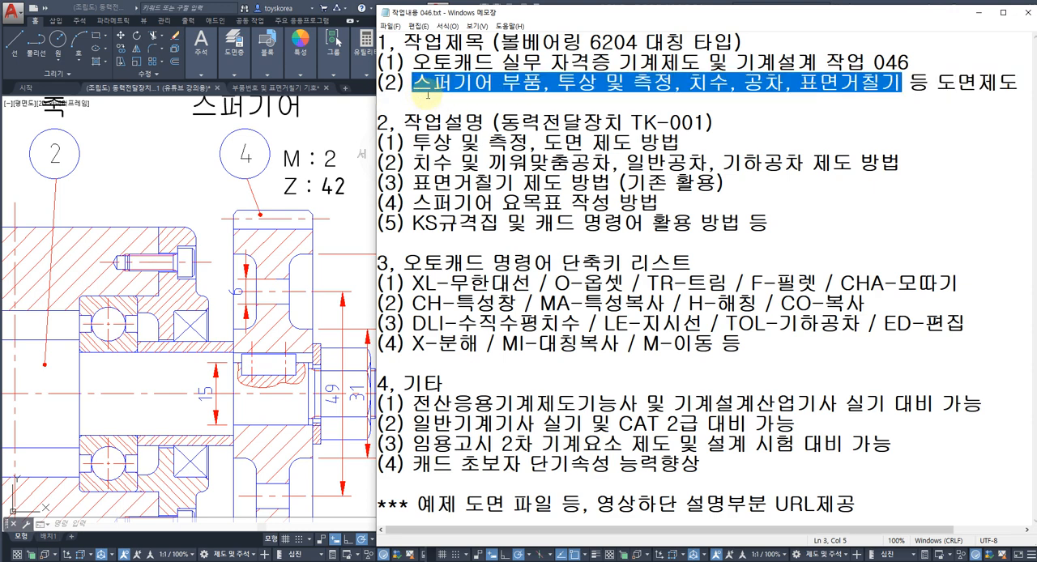